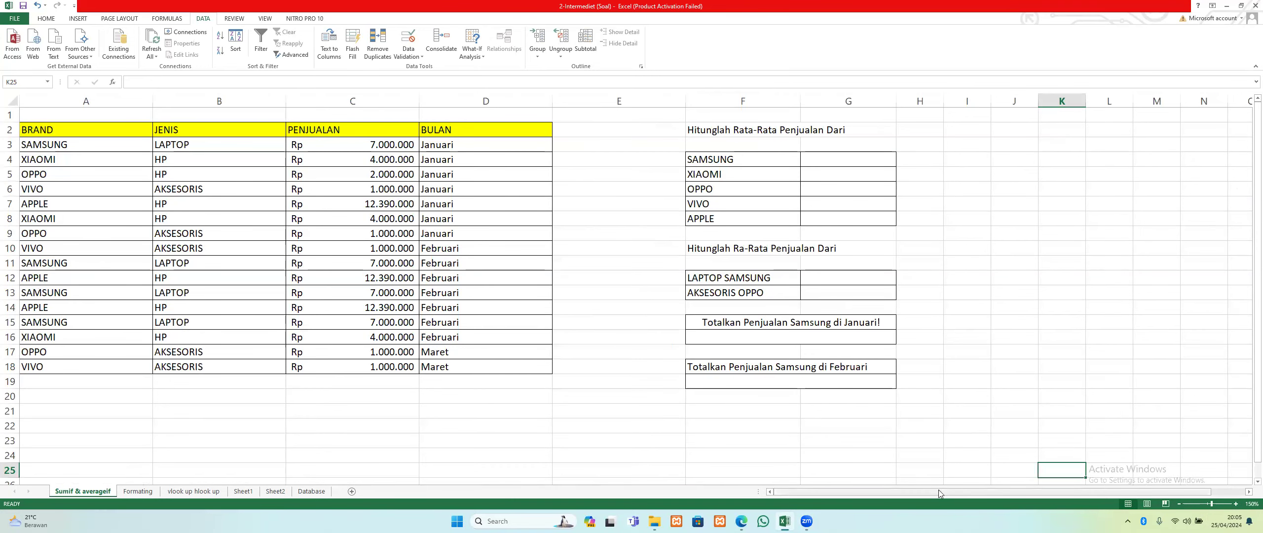
pyautogui.click(609, 397)
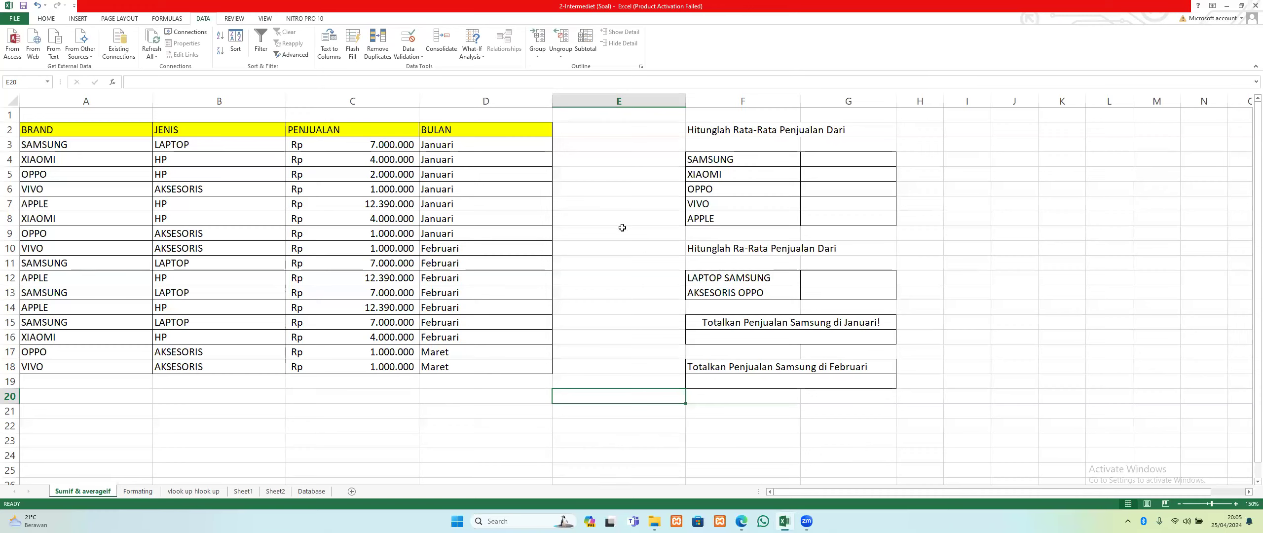
pyautogui.click(582, 45)
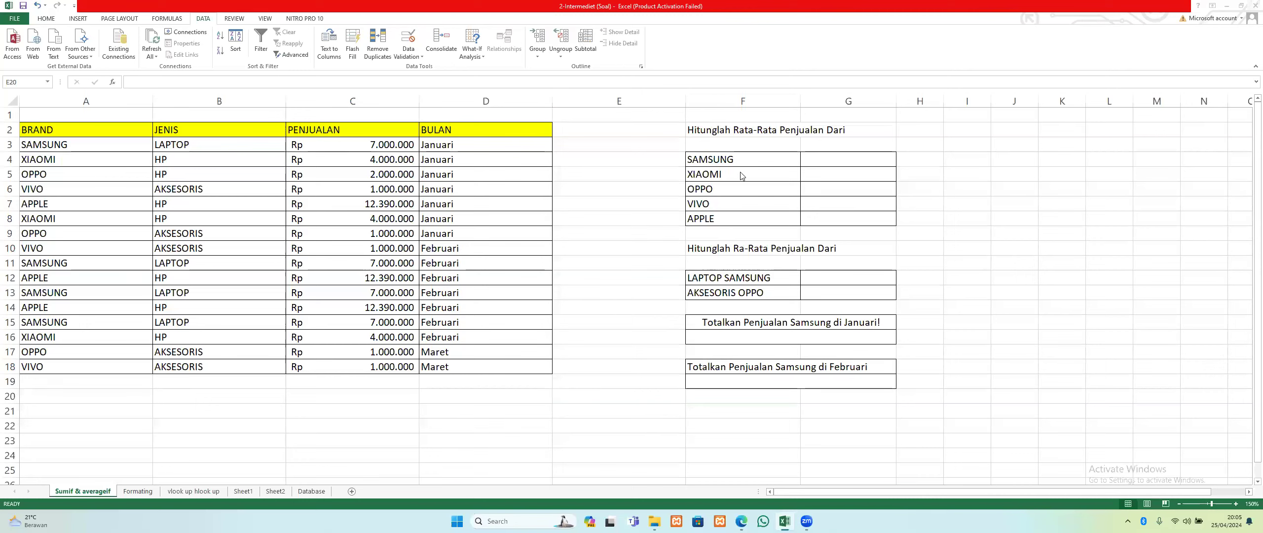
pyautogui.press('XF86AudioRaiseVolume')
pyautogui.press('XF86AudioRaiseVolume')
pyautogui.press('XF86AudioRaiseVolume')
pyautogui.press('XF86AudioRaiseVolume')
pyautogui.press('XF86AudioRaiseVolume')
pyautogui.press('XF86AudioRaiseVolume')
pyautogui.click(618, 392)
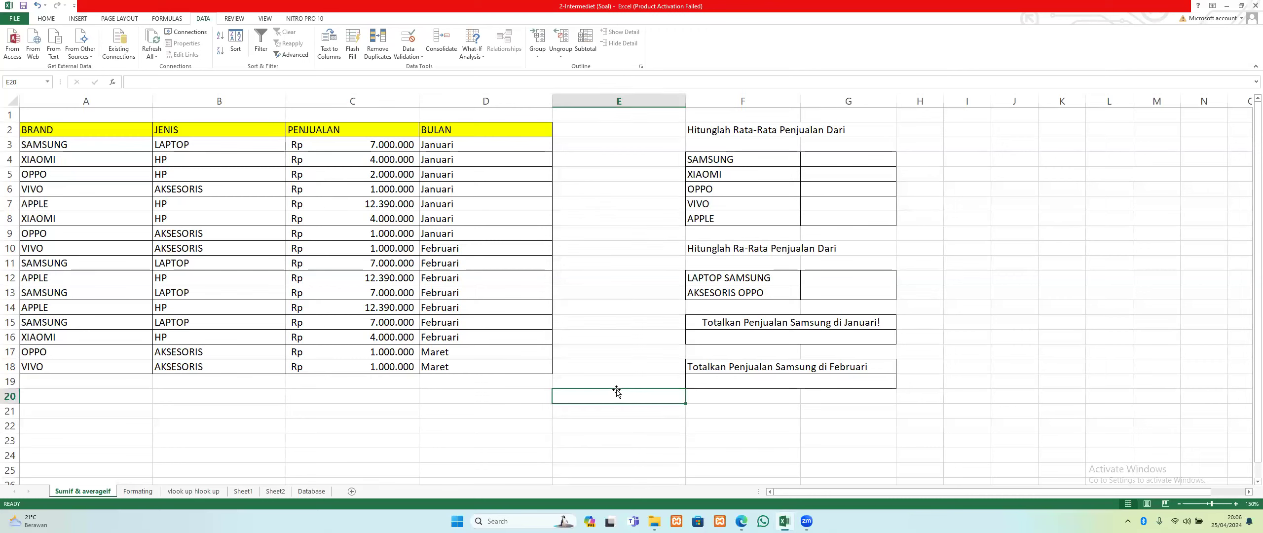
pyautogui.write('ss')
pyautogui.press('BackSpace')
pyautogui.press('BackSpace')
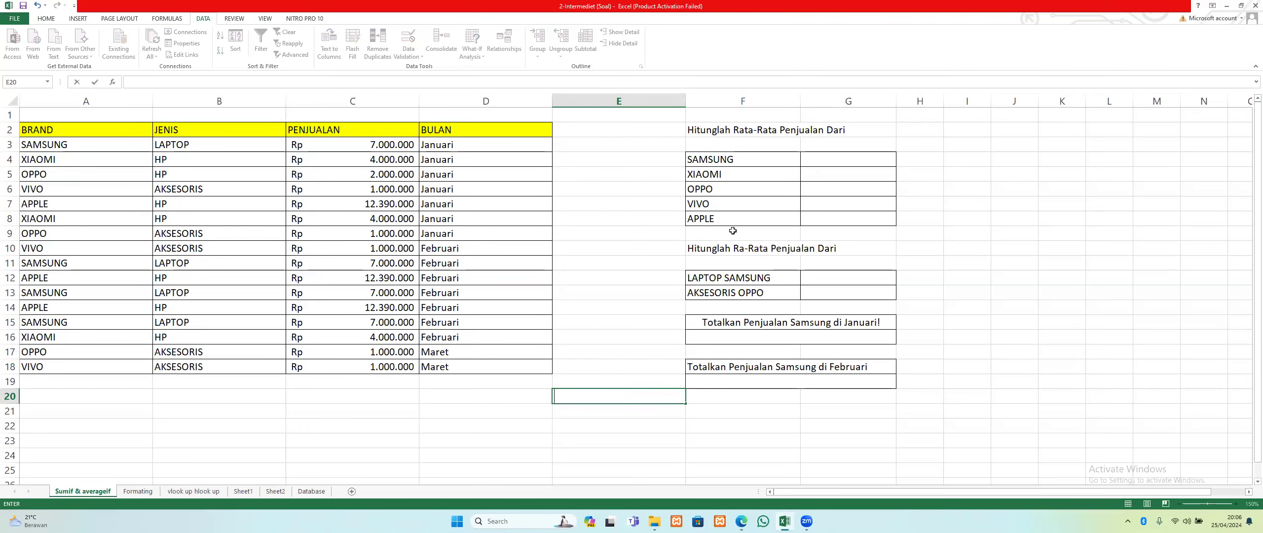
pyautogui.hotkey('alt', 'Tab')
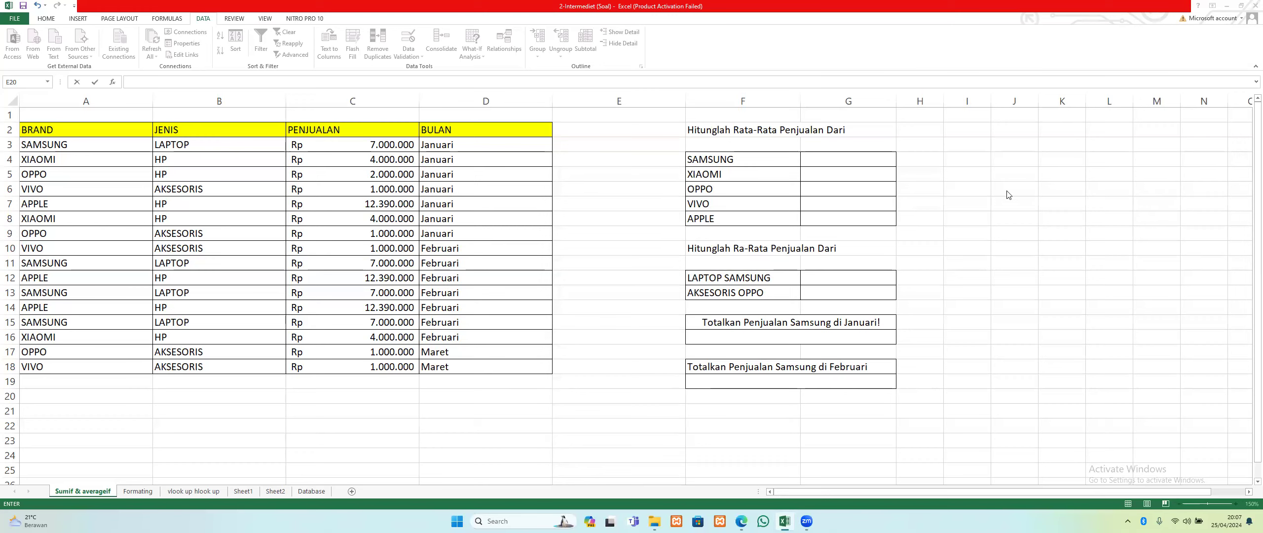
pyautogui.click(1000, 201)
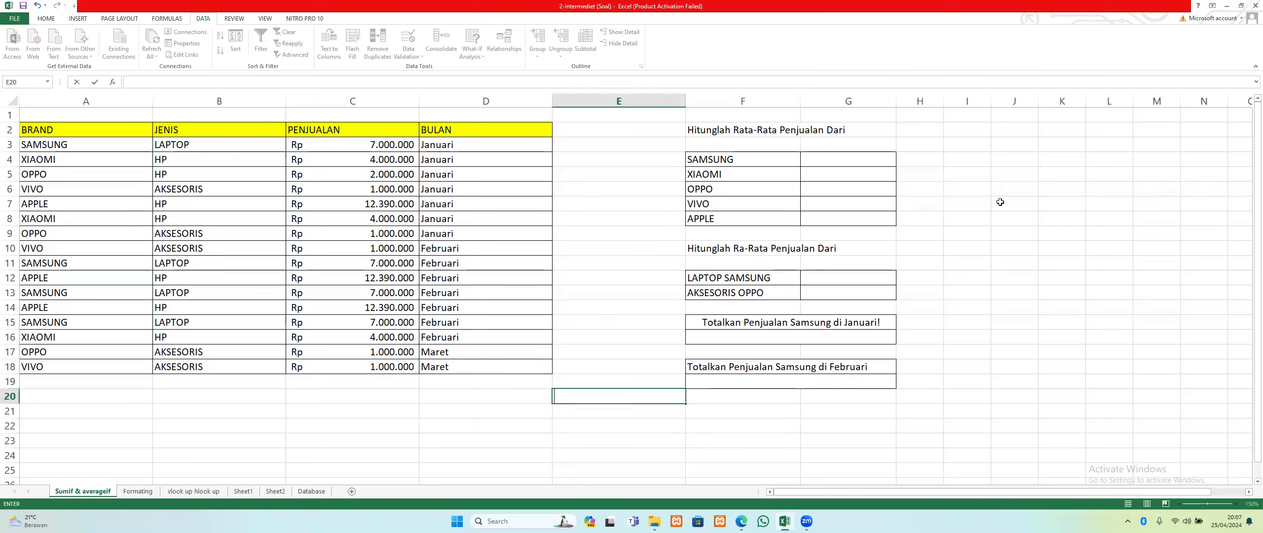
pyautogui.click(957, 177)
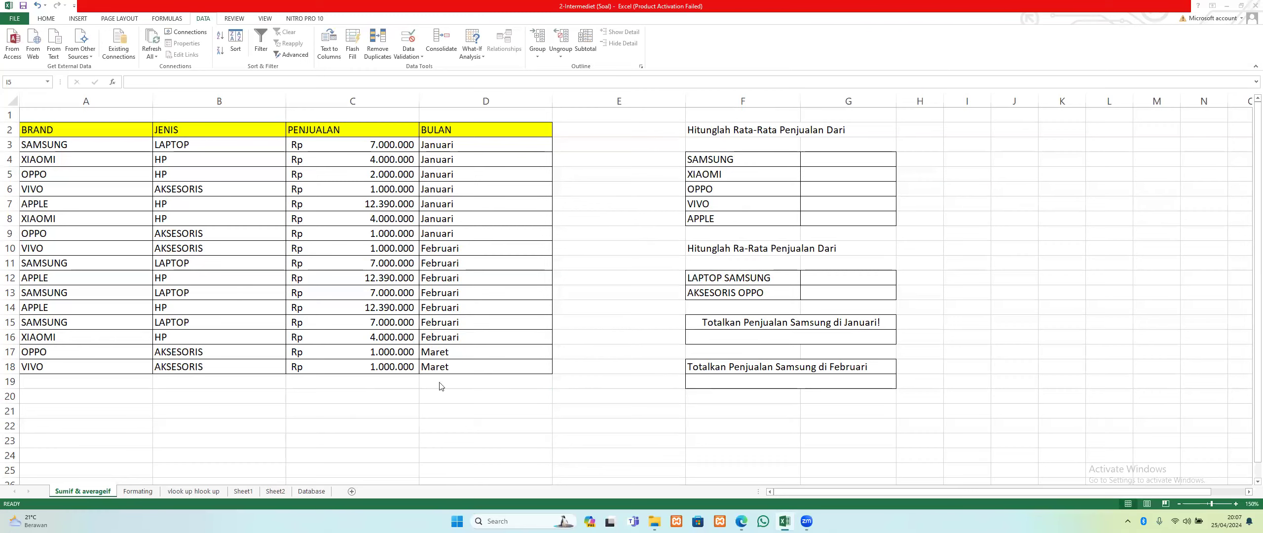
# Step: Label cell A21 below the sales table as SUM
pyautogui.click(72, 404)
pyautogui.click(74, 408)
pyautogui.write('sum')
pyautogui.press('BackSpace')
pyautogui.press('BackSpace')
pyautogui.press('BackSpace')
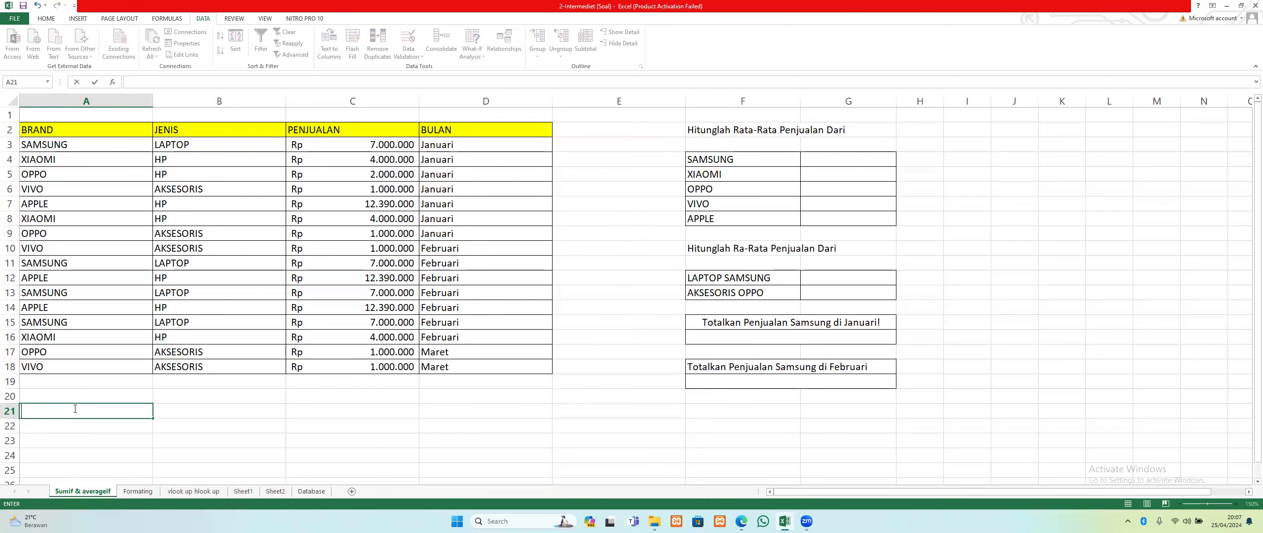
pyautogui.write('SUM')
pyautogui.press('Tab')
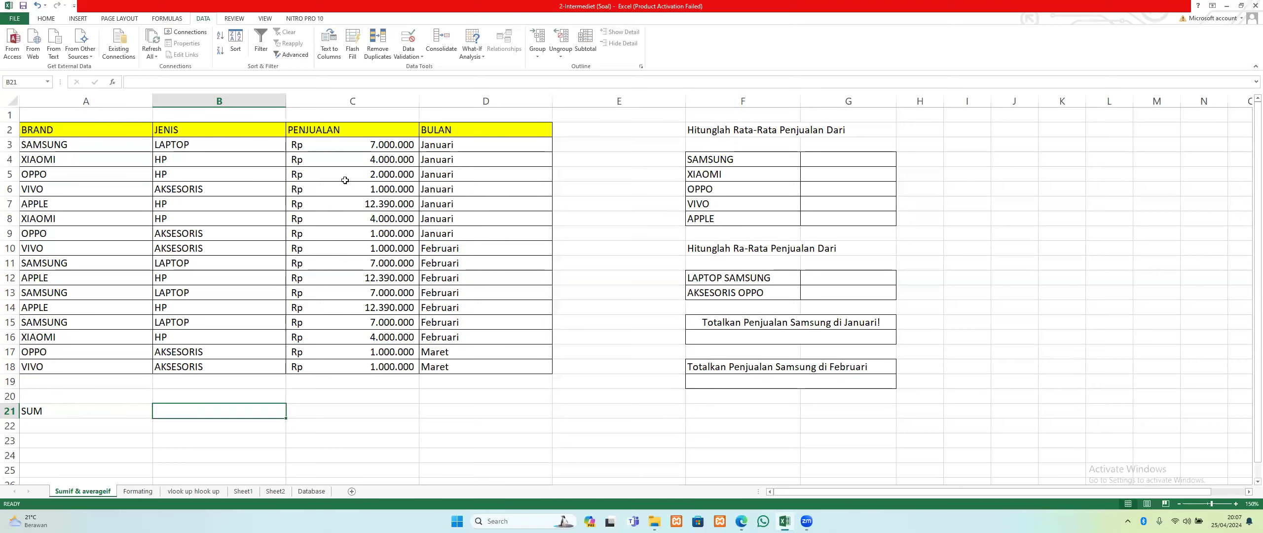
# Step: Total all sales in cell C21 with a SUM formula over C3:C18
pyautogui.click(376, 416)
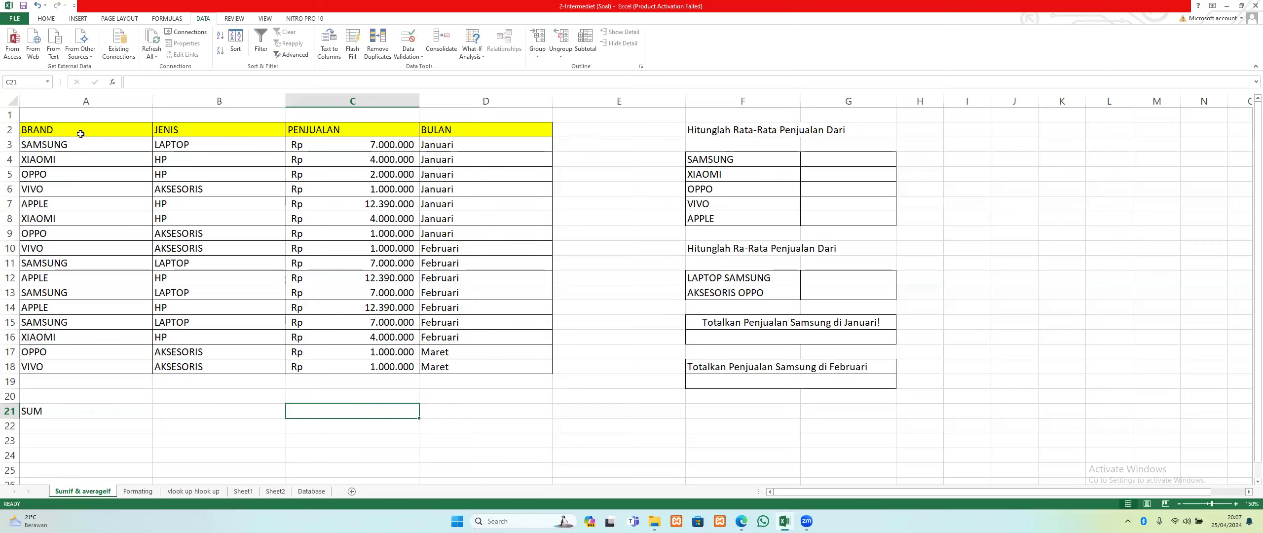
pyautogui.write('=SUM')
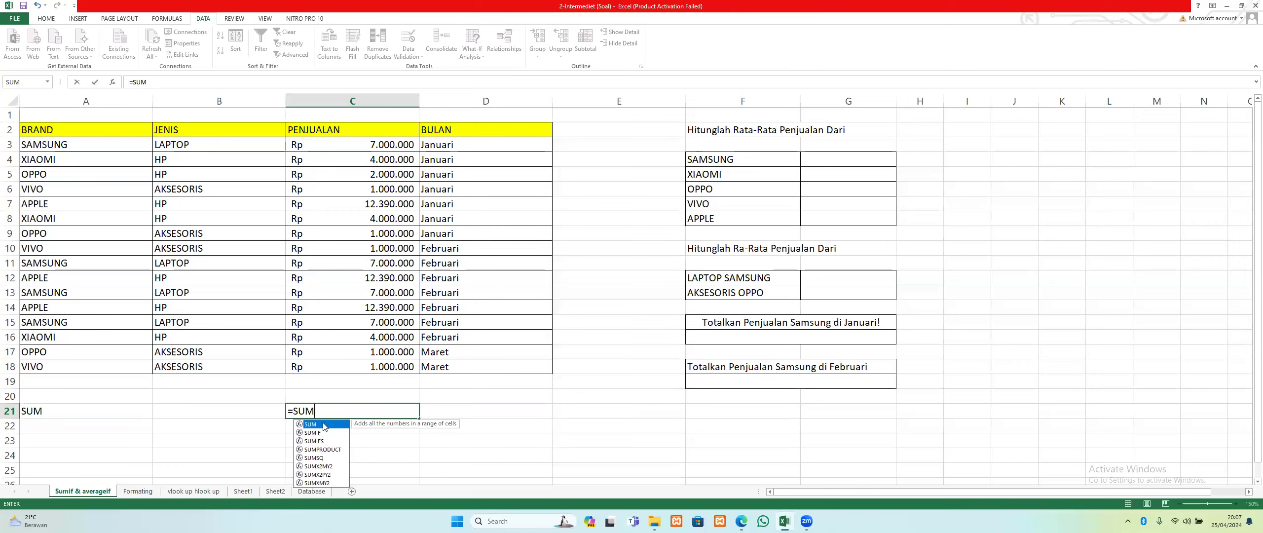
pyautogui.doubleClick(324, 425)
pyautogui.moveTo(308, 147); pyautogui.dragTo(351, 363)
pyautogui.press('Return')
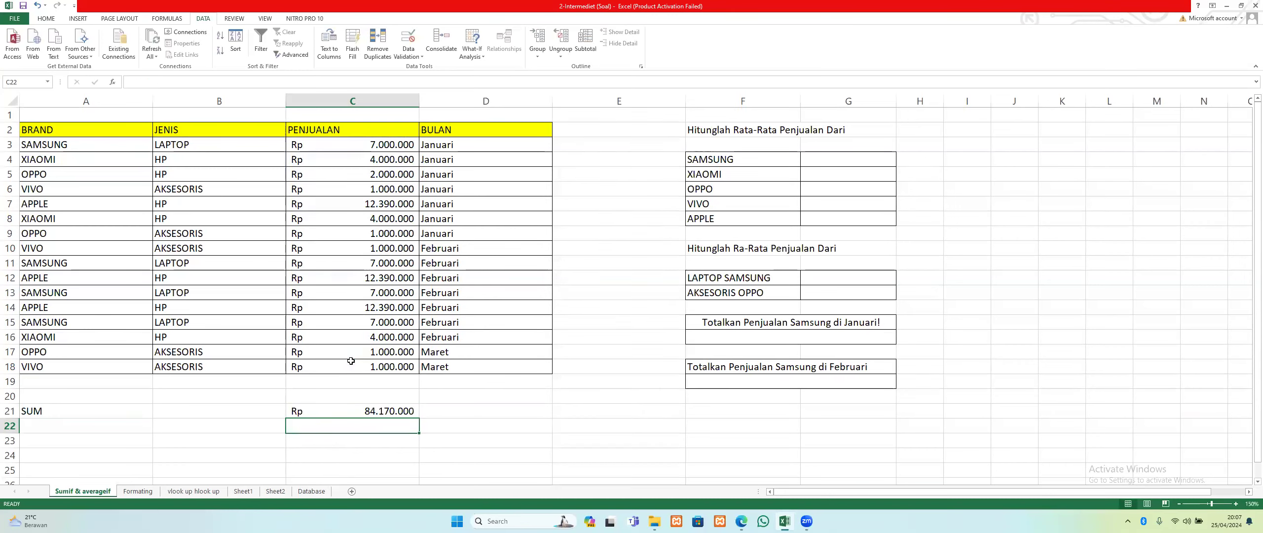
pyautogui.click(397, 407)
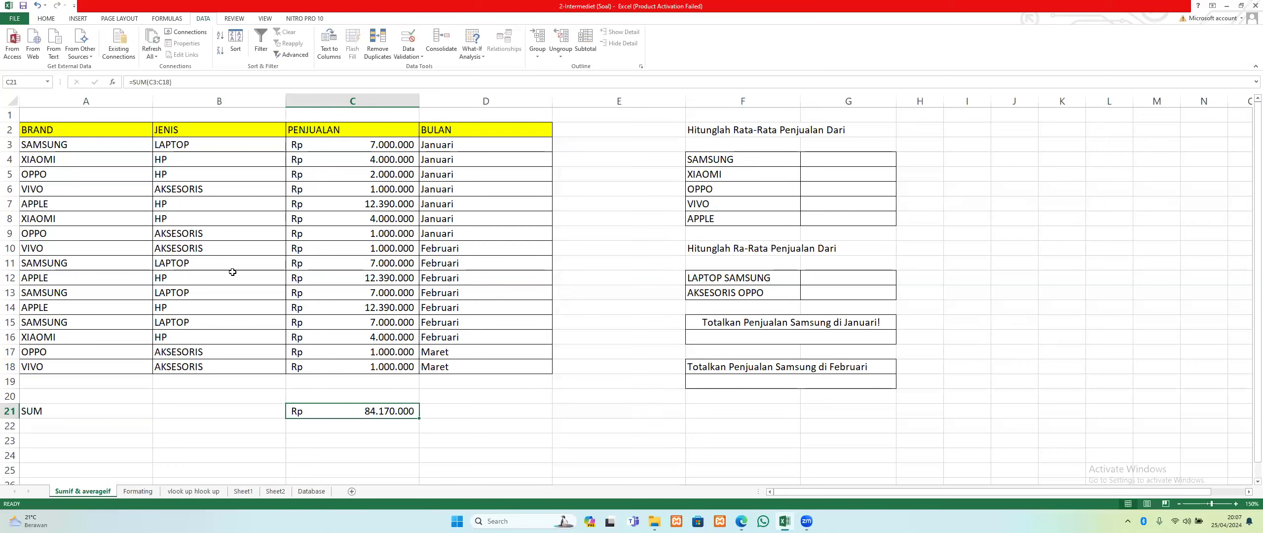
# Step: Label cell A22 as PENJUALAN OPPO
pyautogui.click(75, 148)
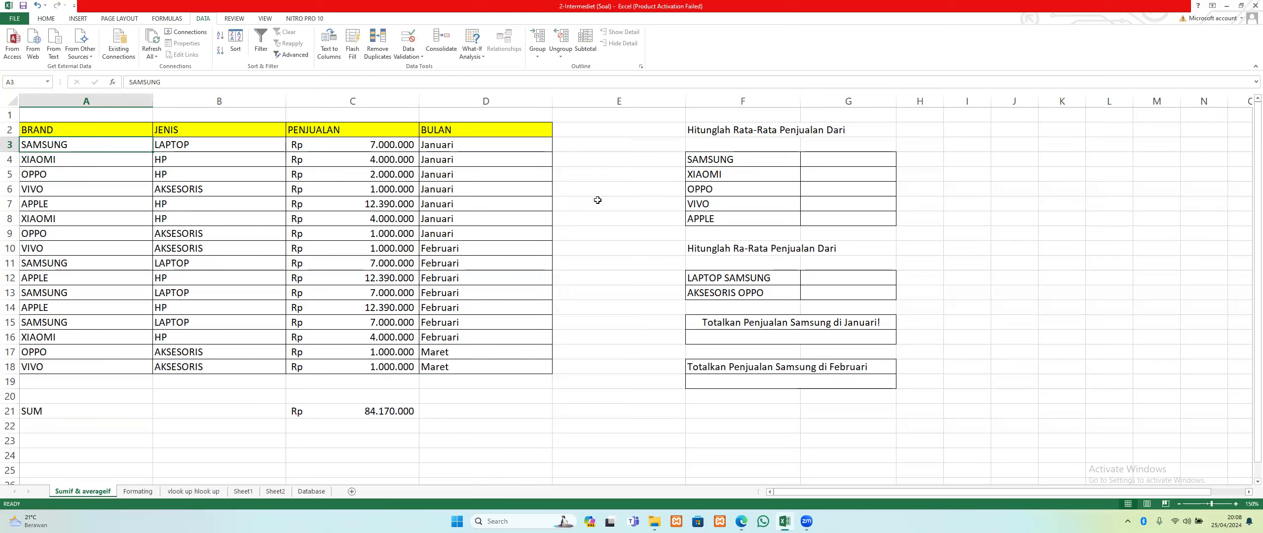
pyautogui.click(74, 424)
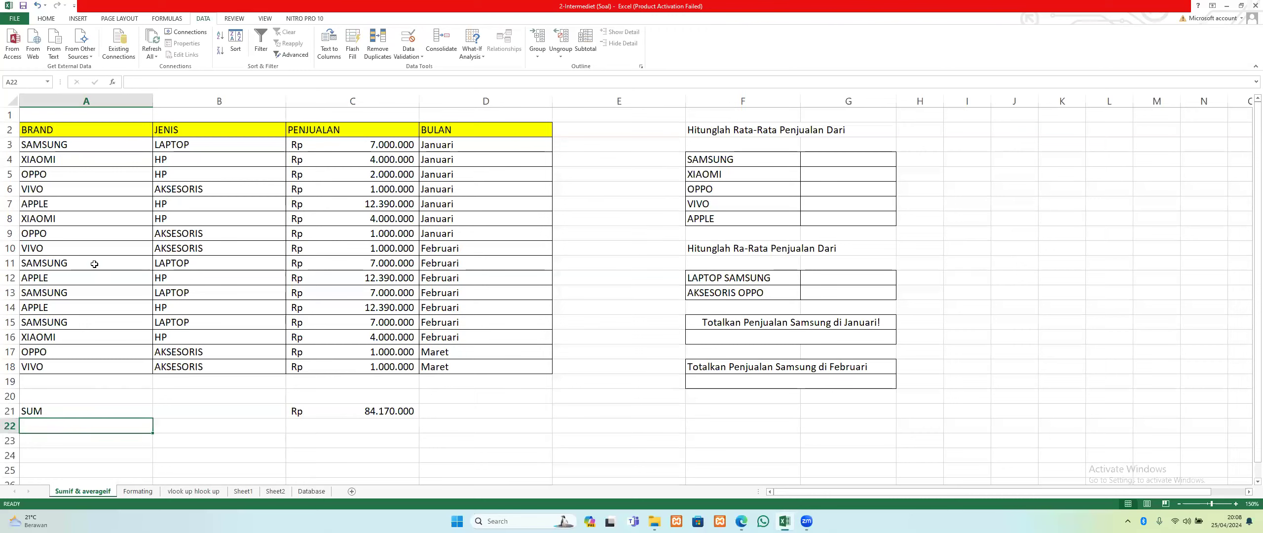
pyautogui.write('PENJUALAN')
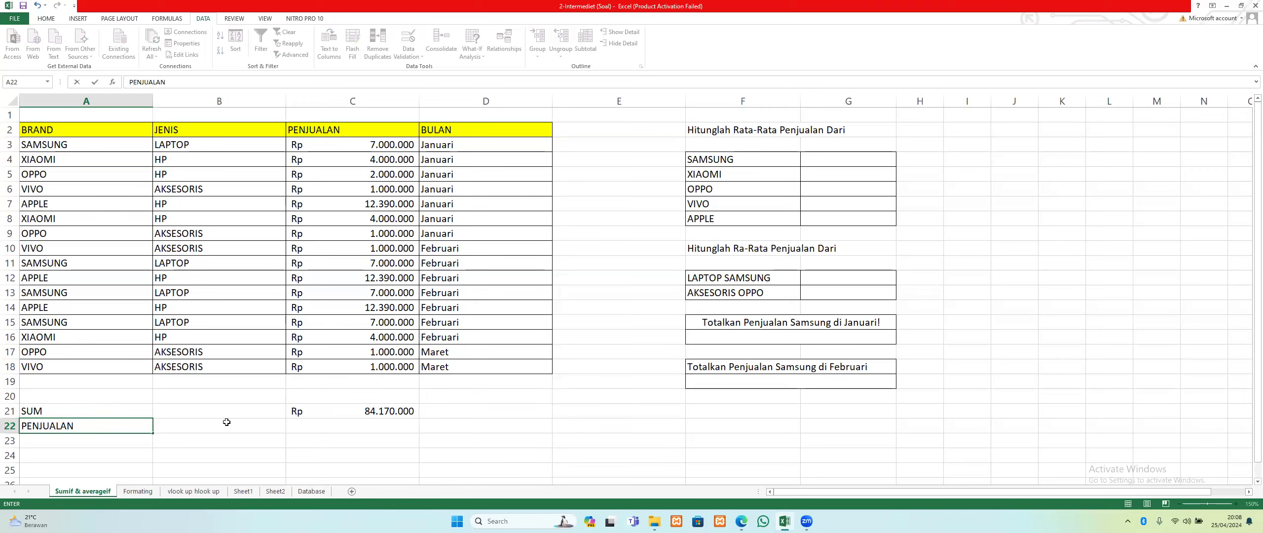
pyautogui.write('OPPO')
pyautogui.click(319, 423)
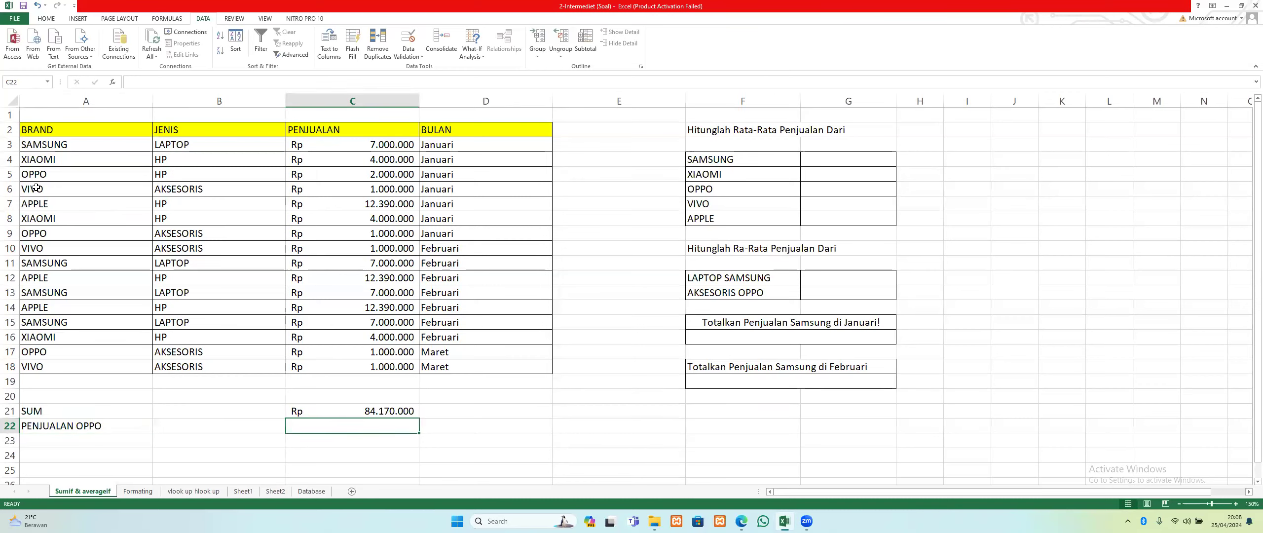
# Step: Calculate OPPO's total sales in C22 with SUMIF, using brand range A3:A18, criterion cell A17 and sum range C3:C18
pyautogui.click(64, 180)
pyautogui.click(60, 233)
pyautogui.click(56, 359)
pyautogui.click(375, 423)
pyautogui.write('=SUMI')
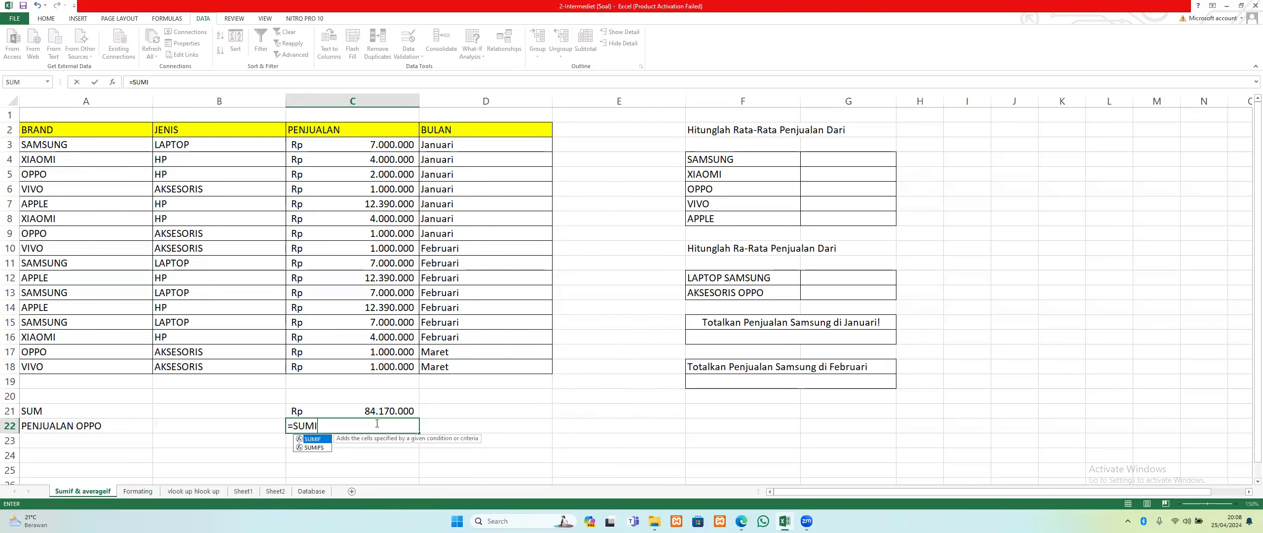
pyautogui.doubleClick(327, 440)
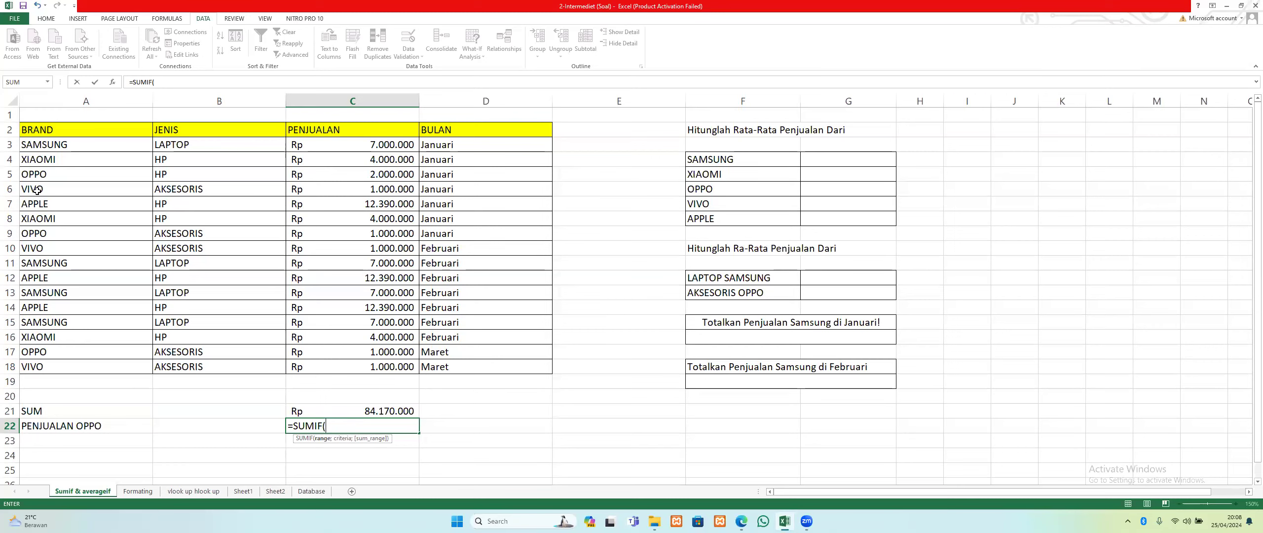
pyautogui.moveTo(70, 146); pyautogui.dragTo(83, 359)
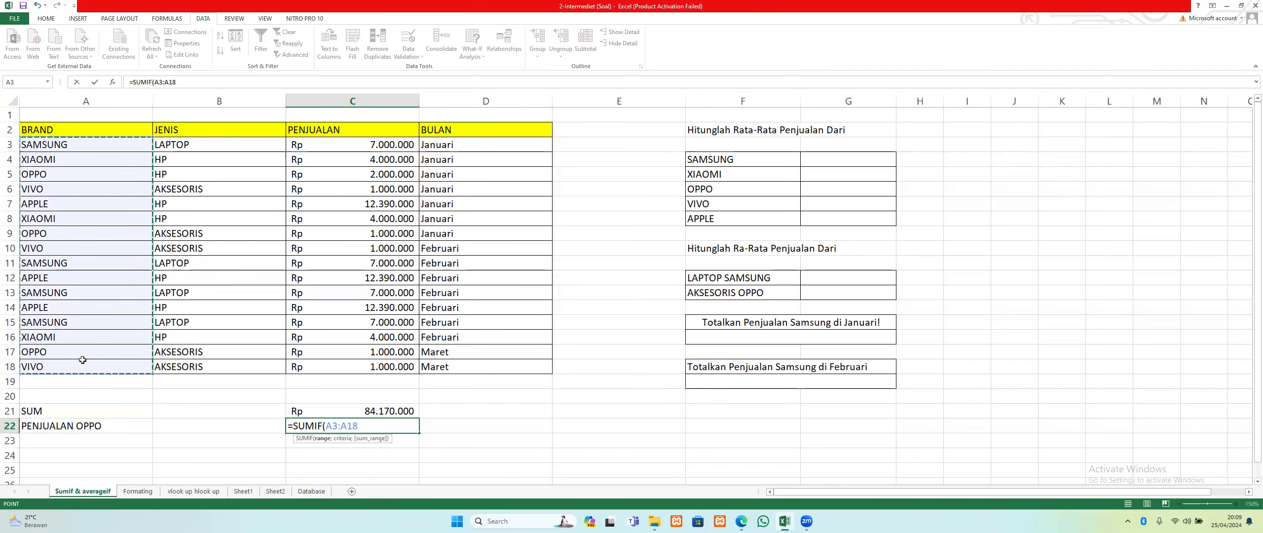
pyautogui.write(';')
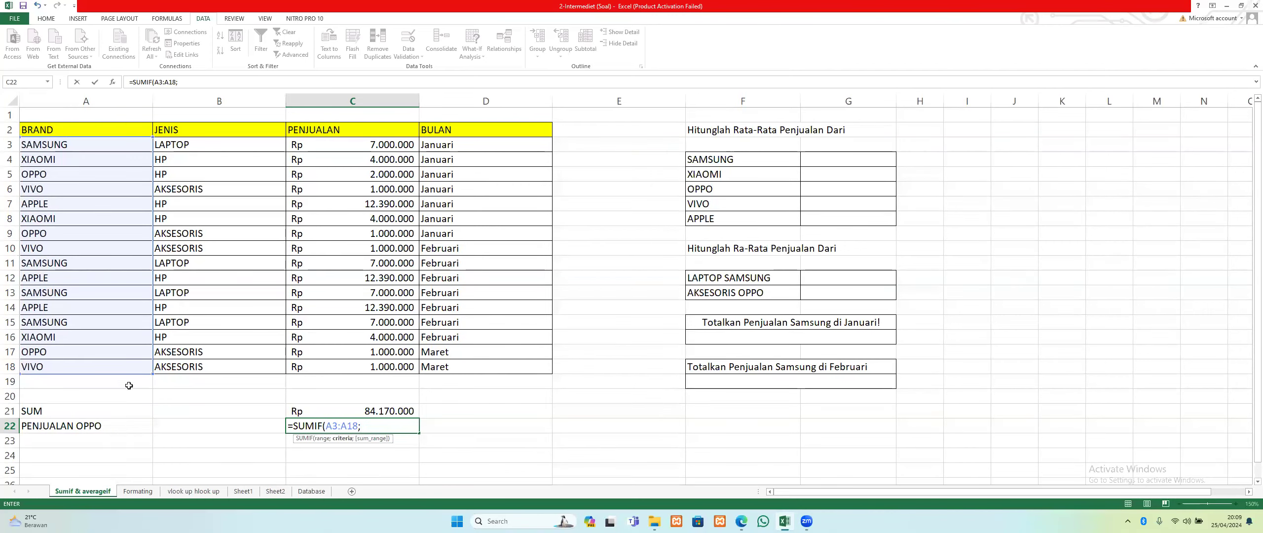
pyautogui.click(44, 234)
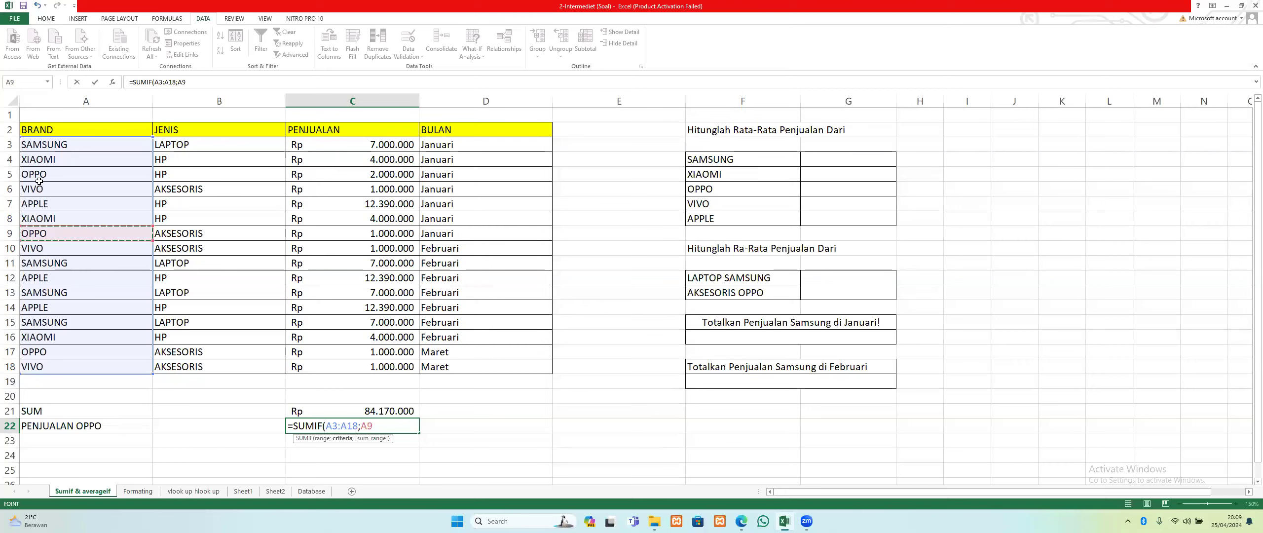
pyautogui.click(84, 355)
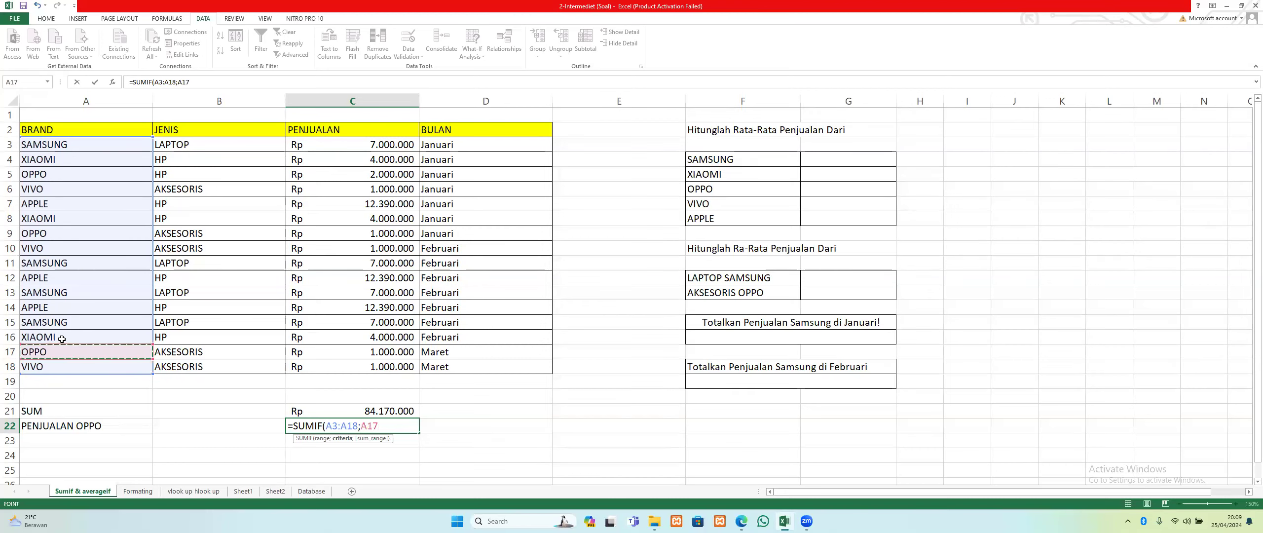
pyautogui.write(';')
pyautogui.moveTo(384, 145); pyautogui.dragTo(378, 368)
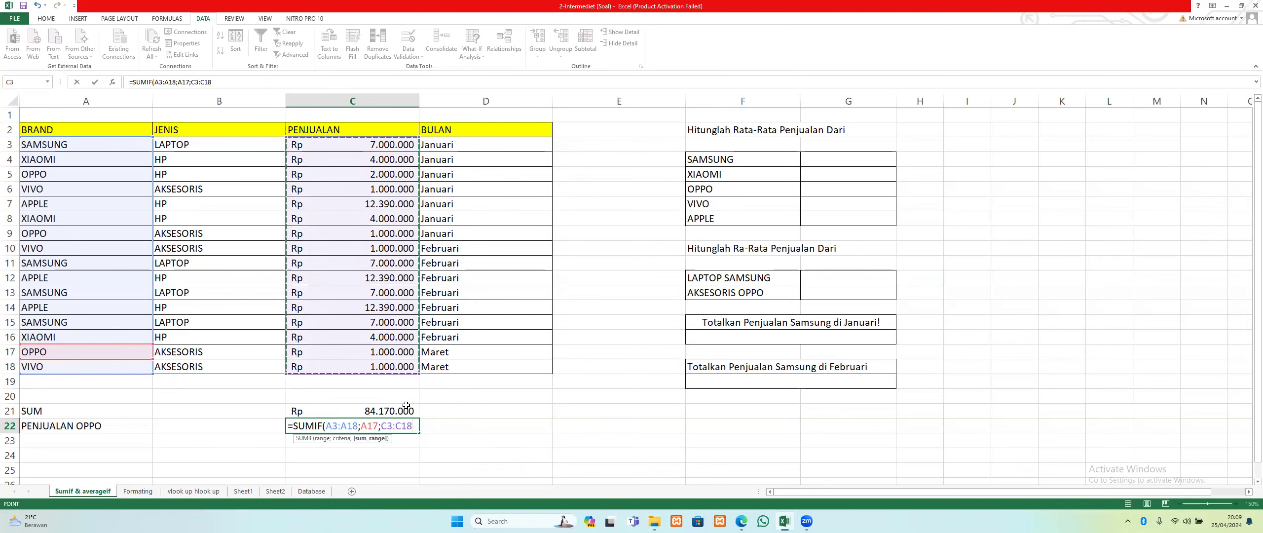
pyautogui.press('Return')
# Step: Apply the Accounting number format to the OPPO sales total in C22
pyautogui.click(393, 428)
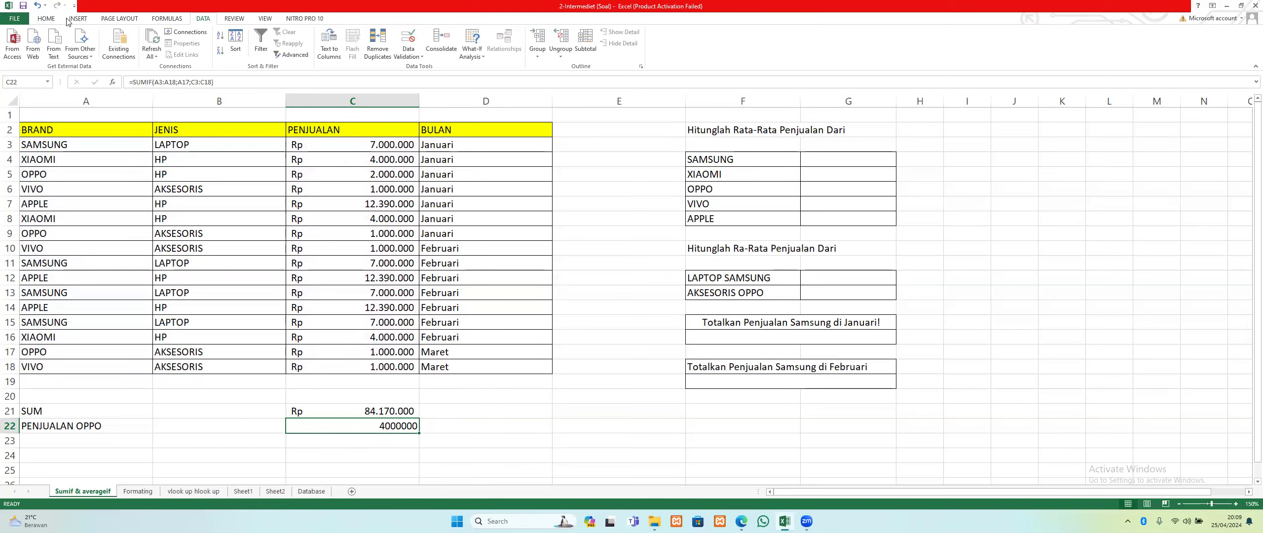
pyautogui.click(45, 18)
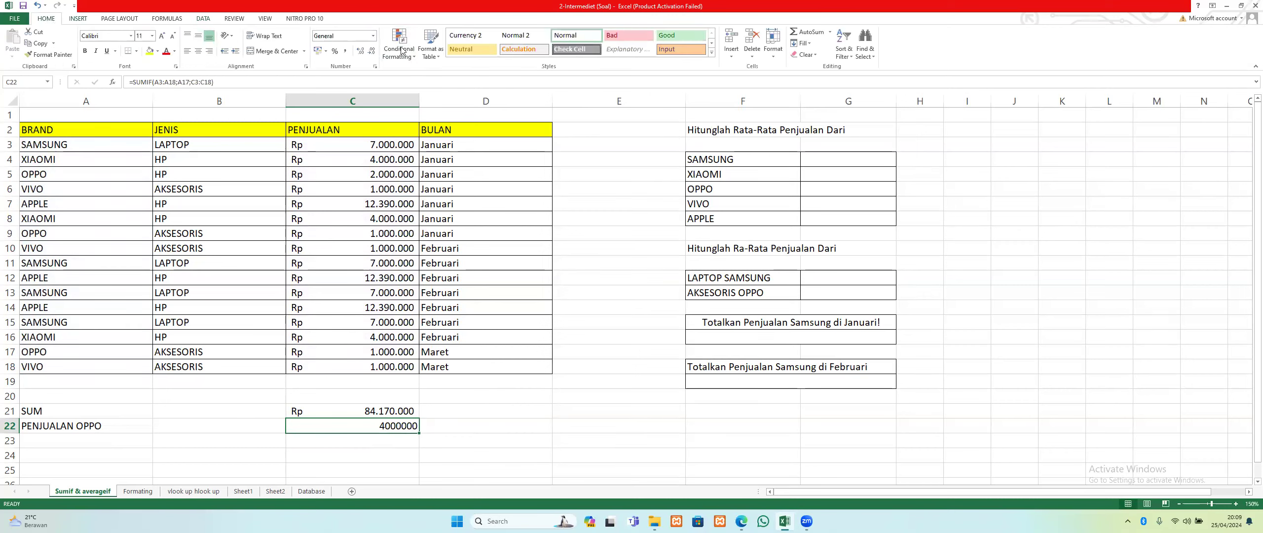
pyautogui.click(373, 36)
pyautogui.click(375, 105)
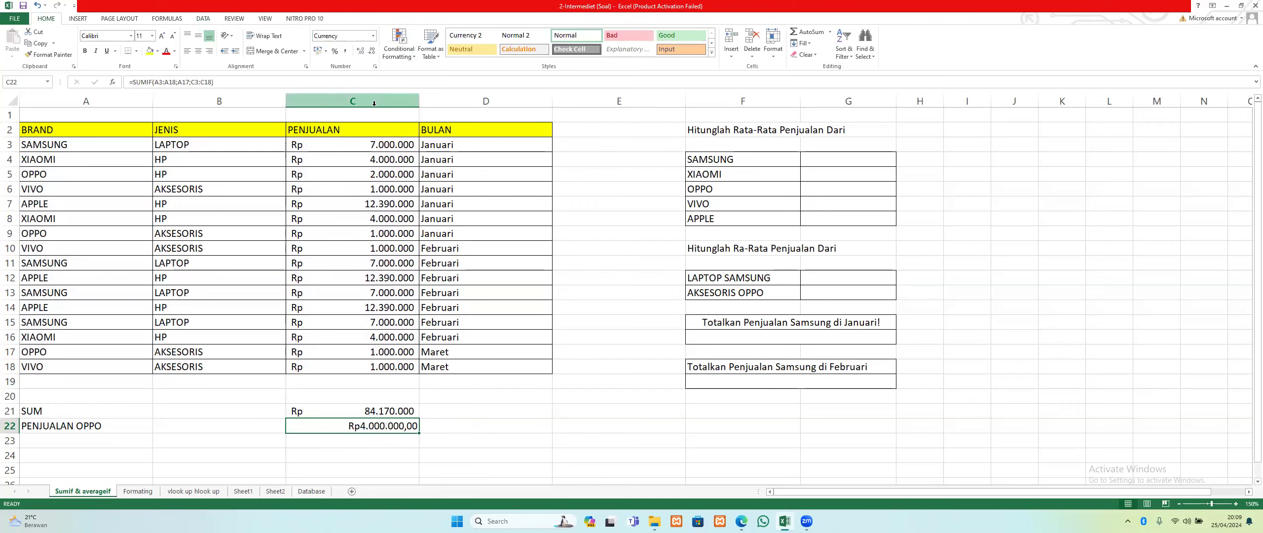
pyautogui.click(373, 36)
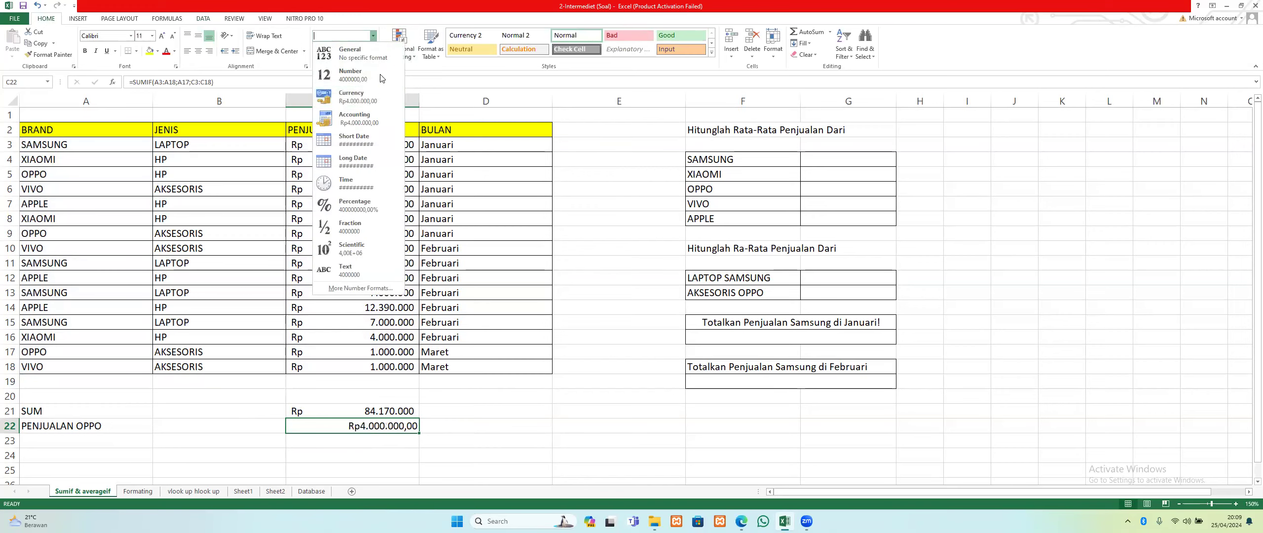
pyautogui.click(365, 118)
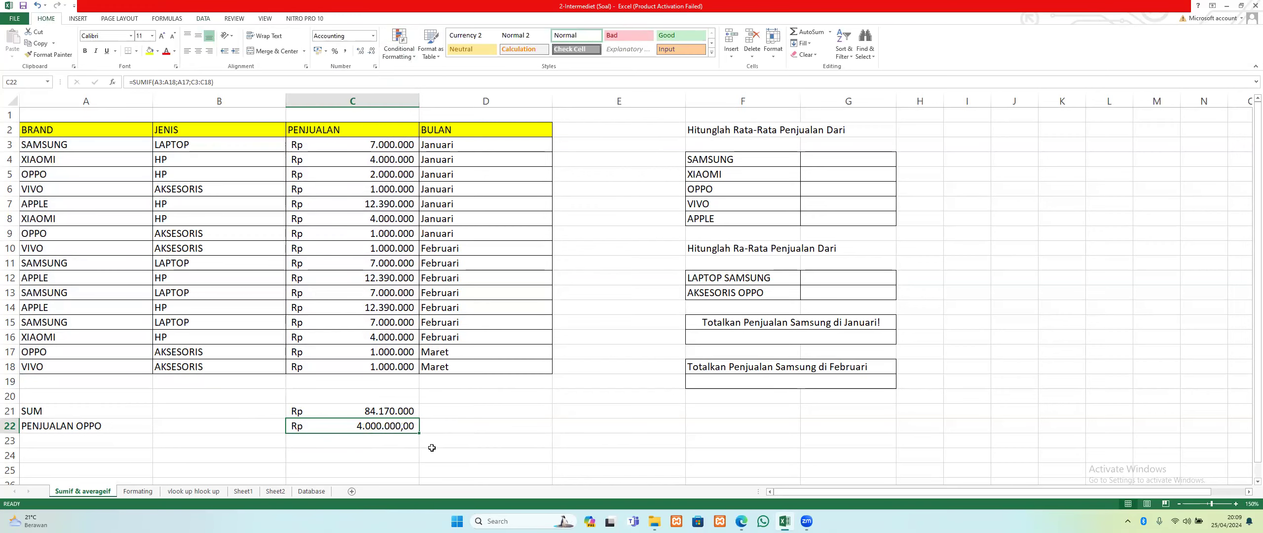
pyautogui.click(478, 400)
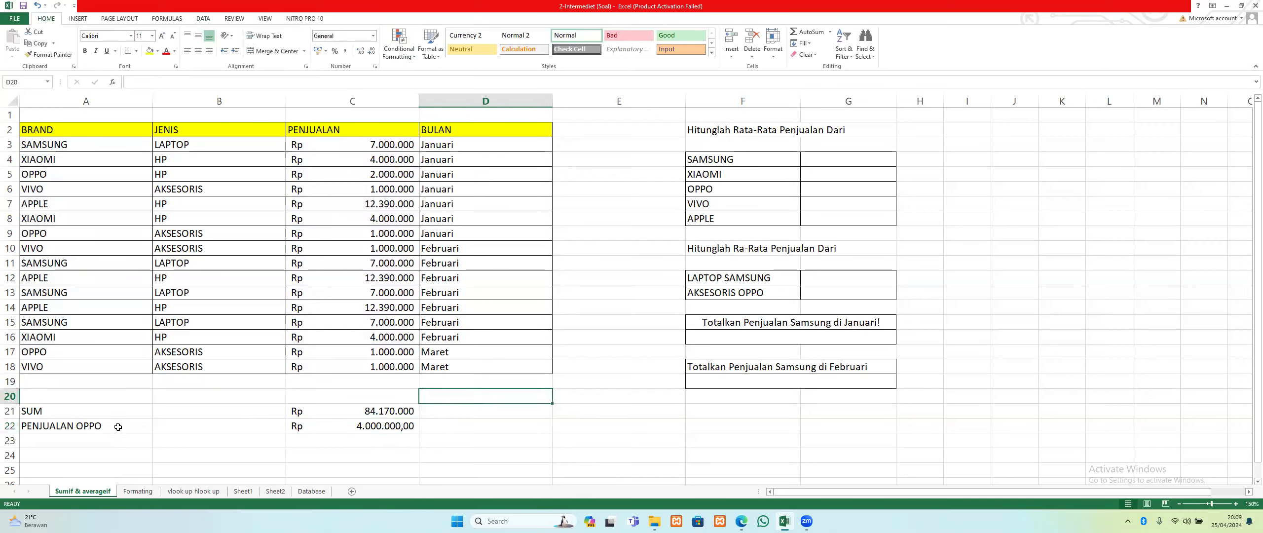
# Step: Label cell A23 as PENJUALAN HP OPPO
pyautogui.click(87, 442)
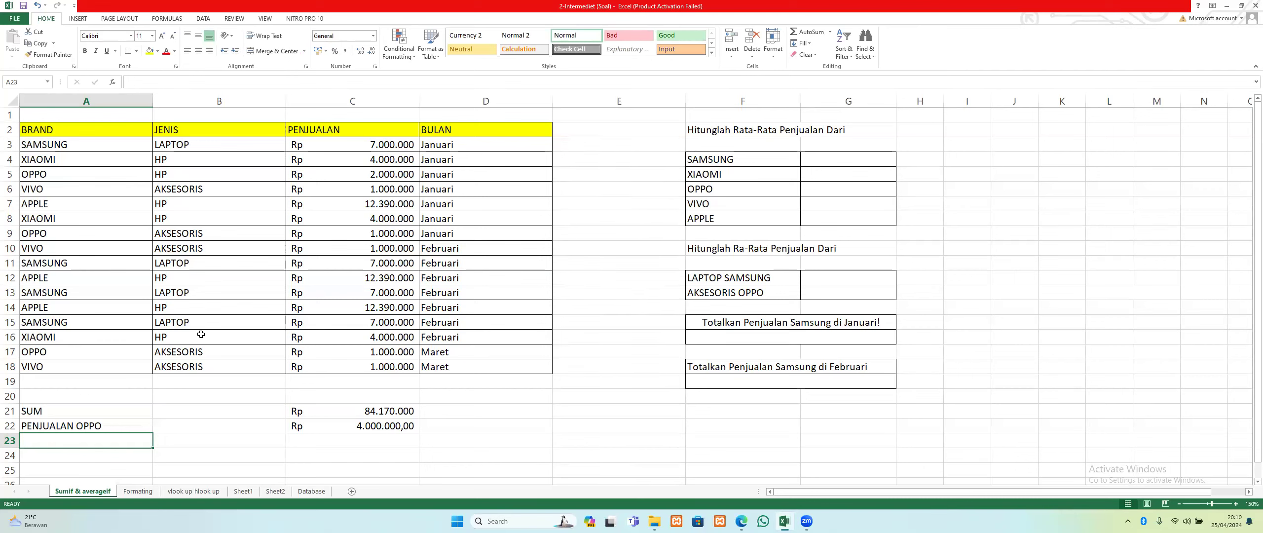
pyautogui.write('PENJUALAN ')
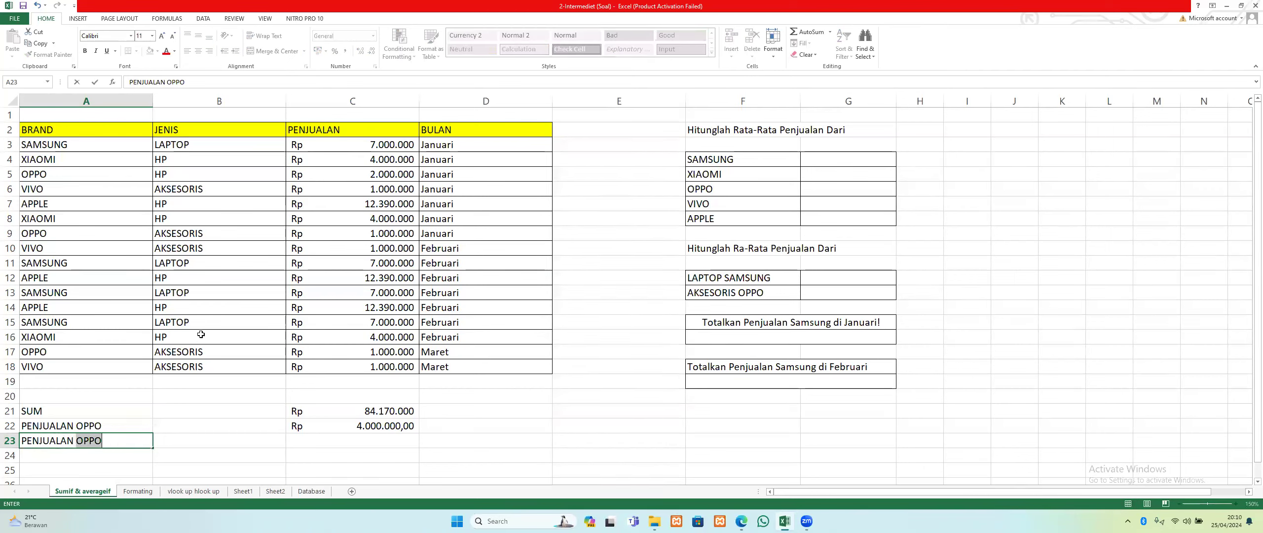
pyautogui.write('HP OPP')
pyautogui.click(116, 229)
# Step: Start a SUMIFS formula in C23 for OPPO's HP sales, using C3:C18 as the sum range
pyautogui.click(88, 181)
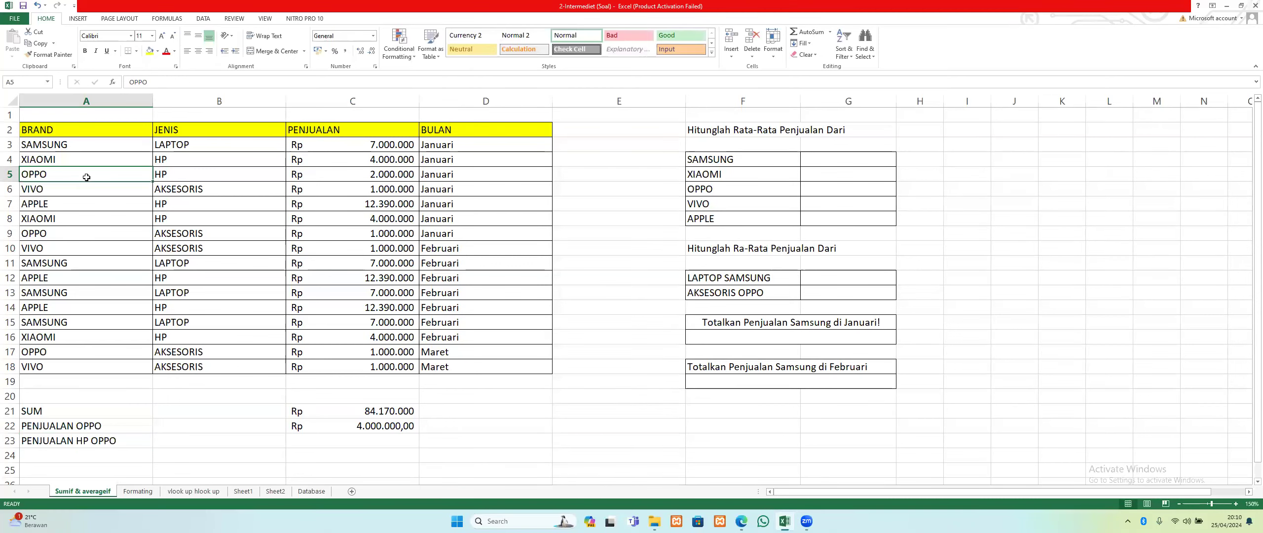
pyautogui.click(237, 180)
pyautogui.click(61, 237)
pyautogui.click(158, 231)
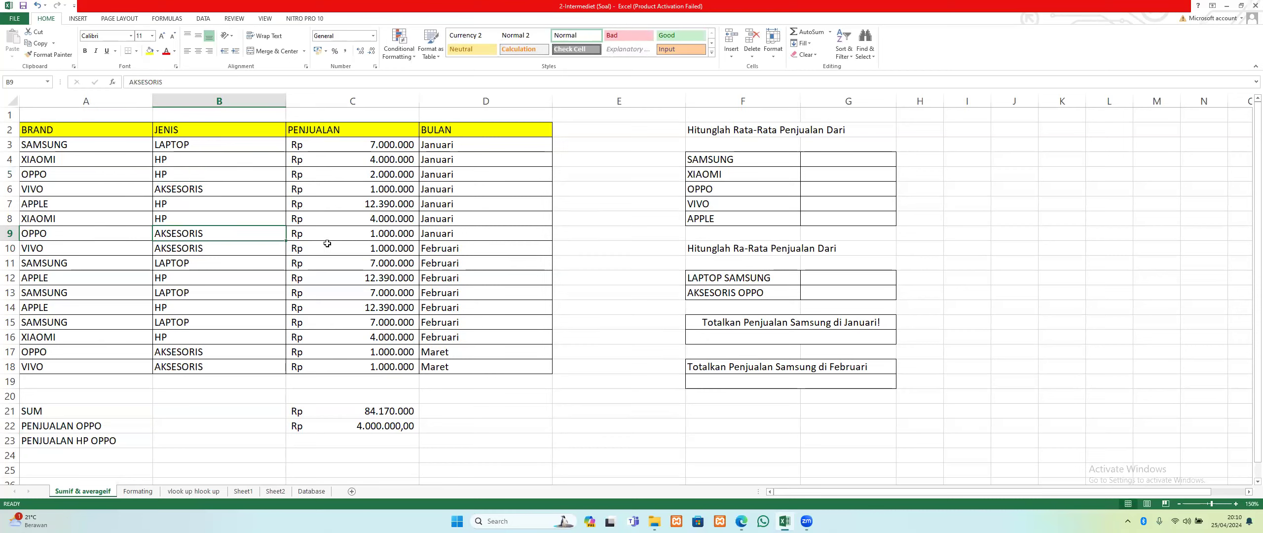
pyautogui.click(349, 437)
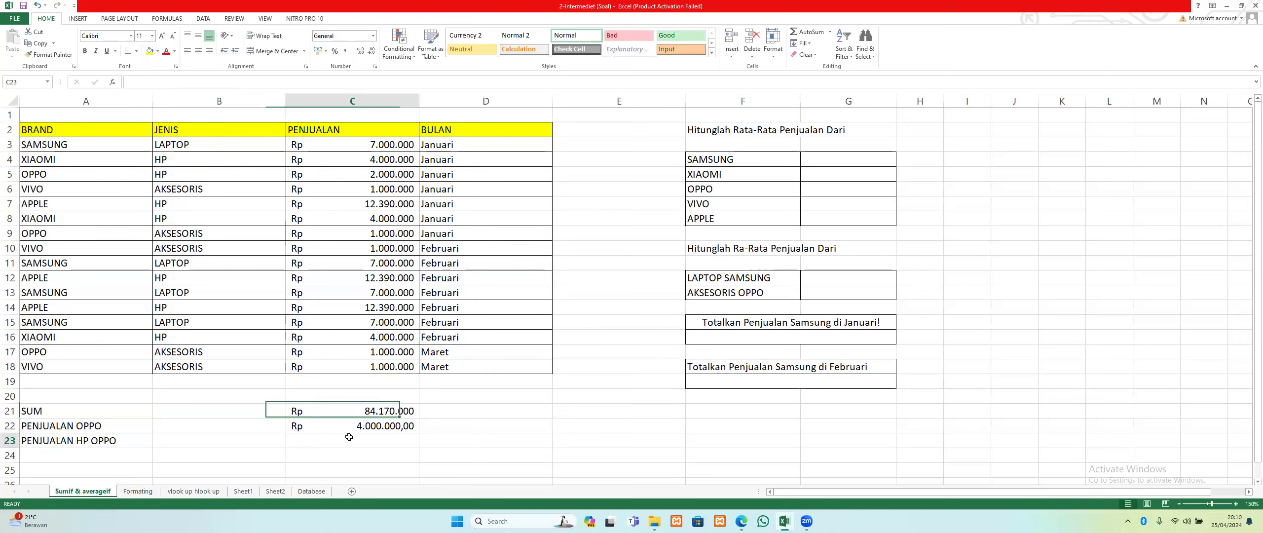
pyautogui.write('=SUM')
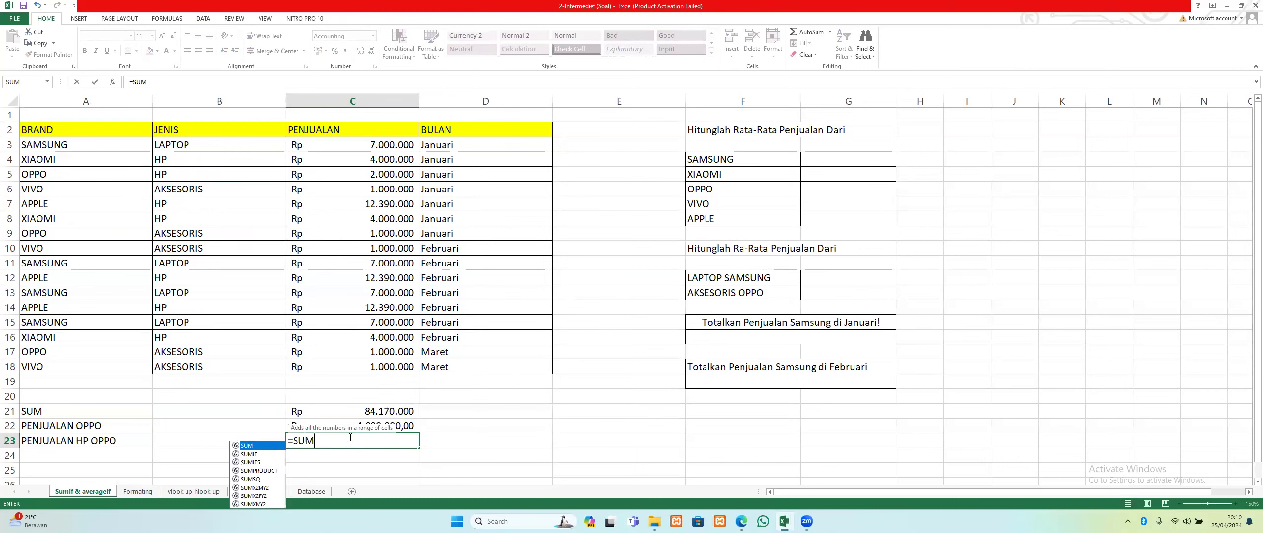
pyautogui.doubleClick(261, 462)
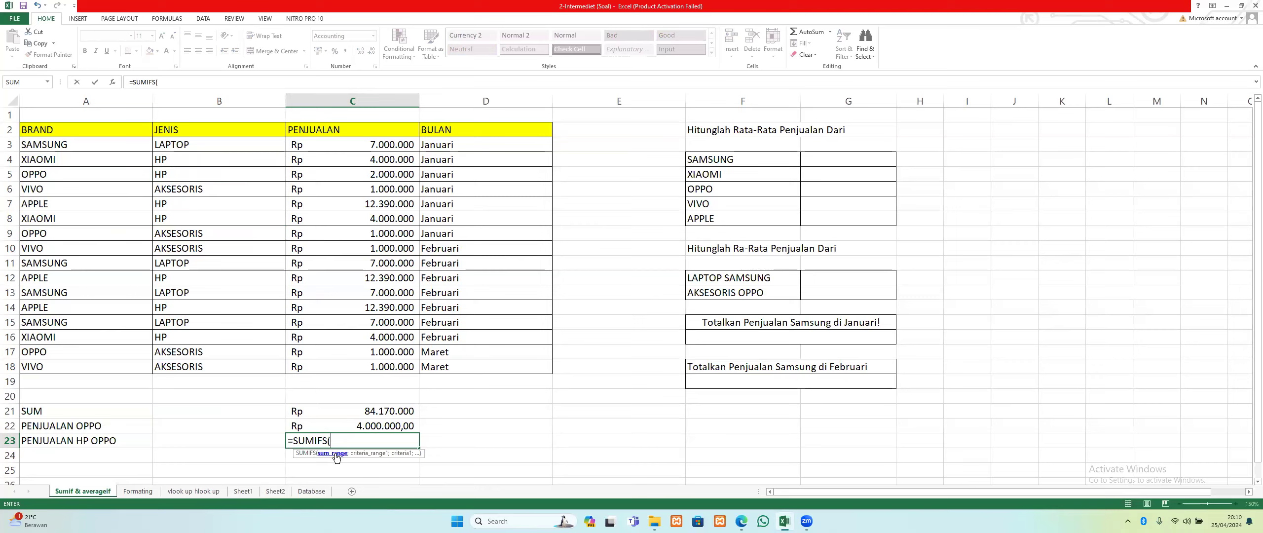
pyautogui.moveTo(391, 147); pyautogui.dragTo(403, 367)
pyautogui.write(';')
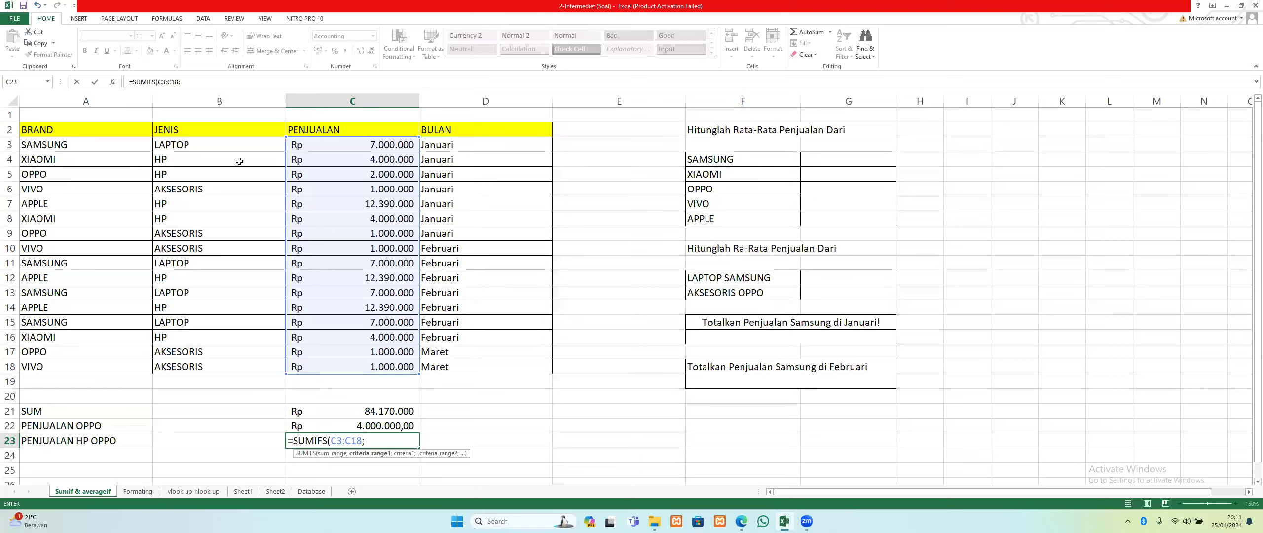
# Step: Complete the SUMIFS formula in C23 with criteria range B3:B18 matching B5 and criteria range A3:A18 matching A5
pyautogui.moveTo(239, 150); pyautogui.dragTo(235, 364)
pyautogui.write(';')
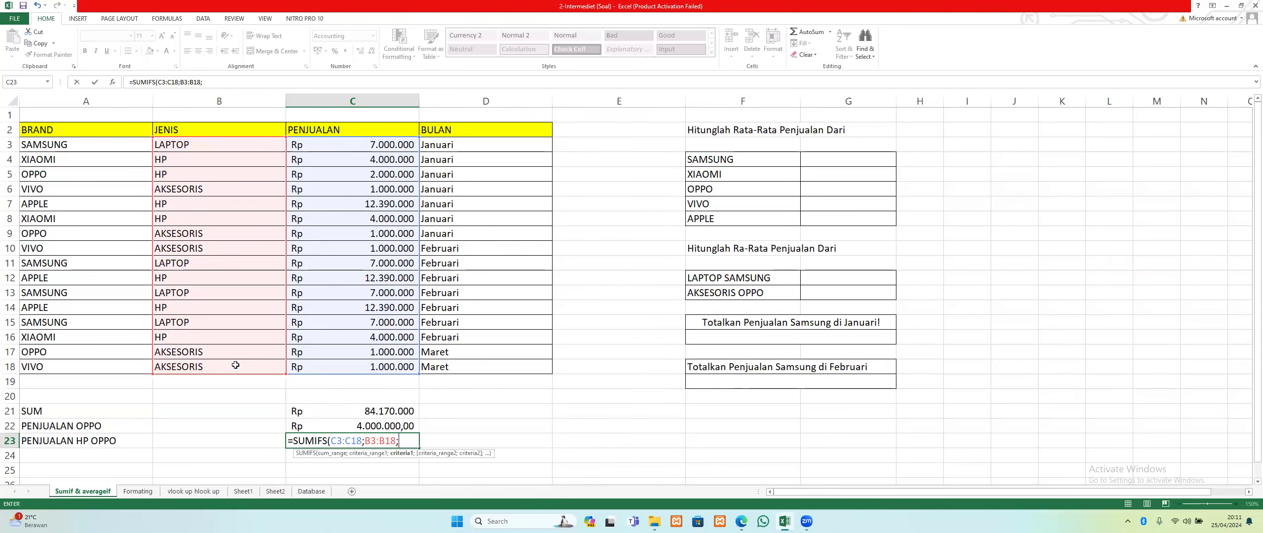
pyautogui.click(202, 171)
pyautogui.write(';')
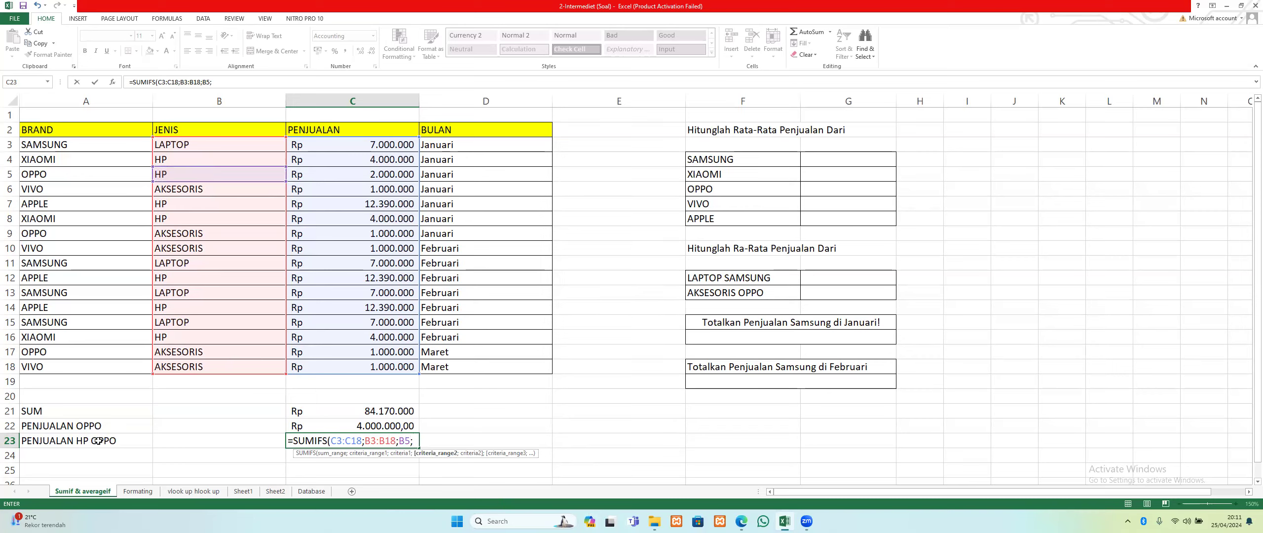
pyautogui.click(99, 147)
pyautogui.moveTo(106, 183); pyautogui.dragTo(130, 368)
pyautogui.write(';')
pyautogui.click(114, 177)
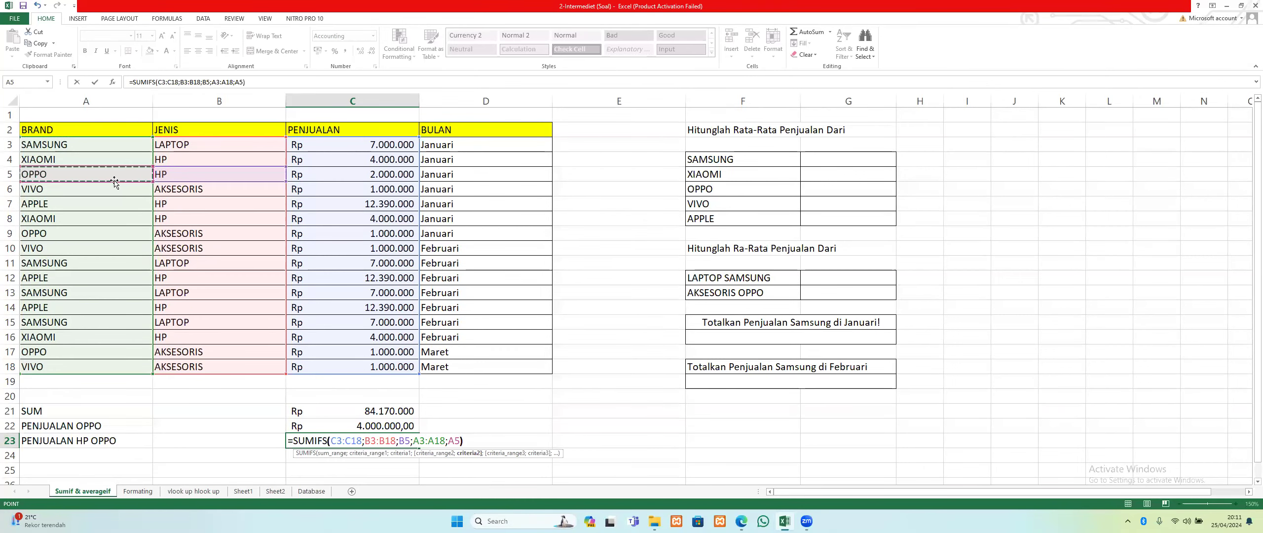
pyautogui.press('Return')
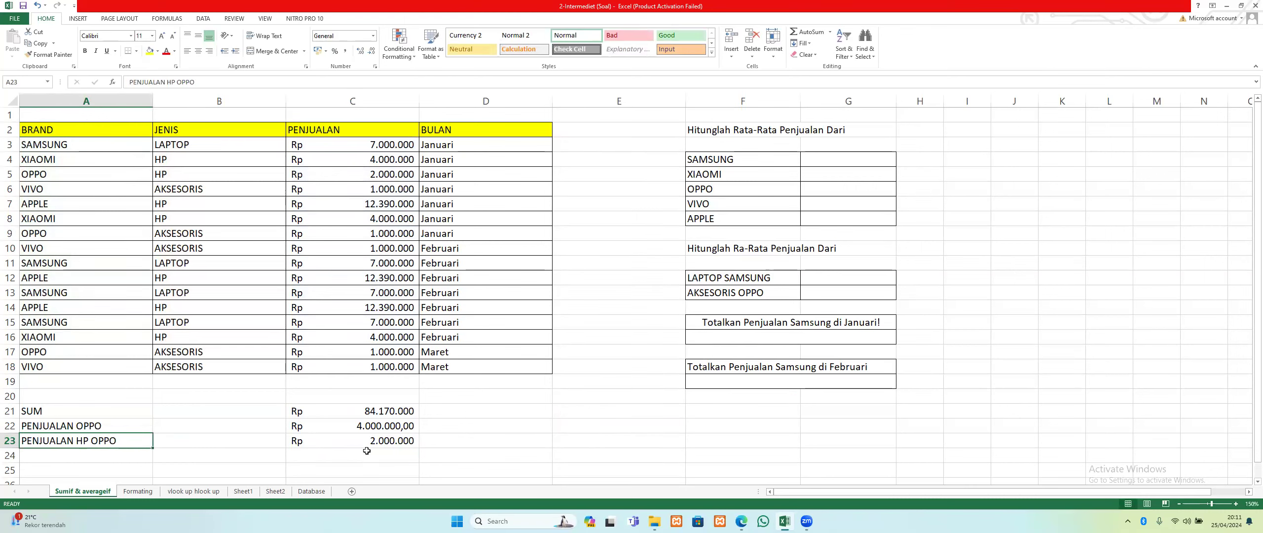
pyautogui.press('Up')
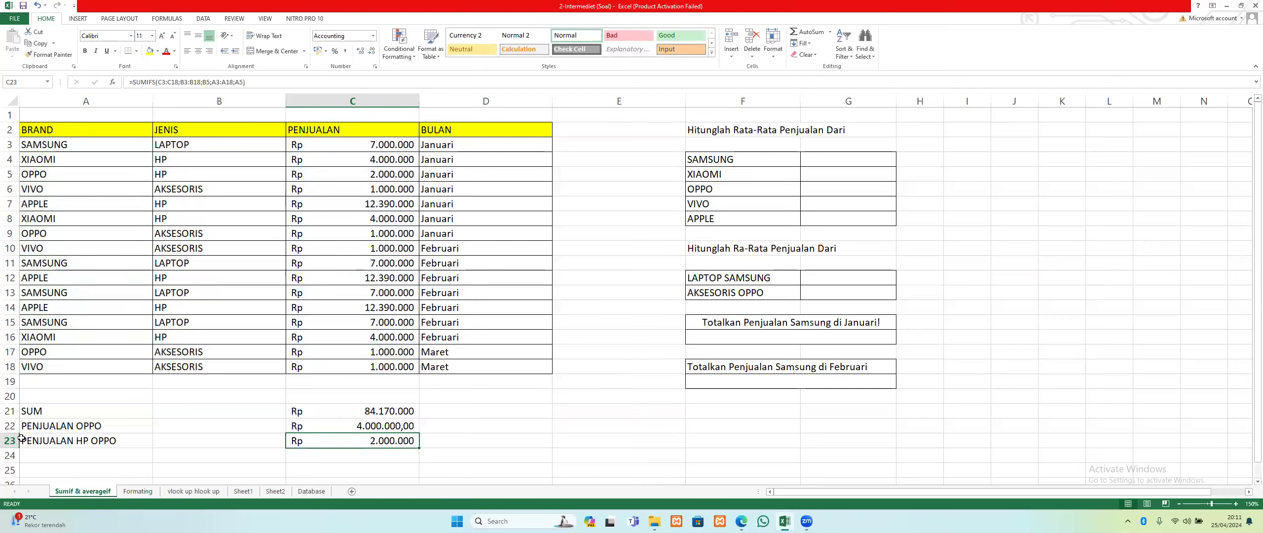
# Step: Label cell A25 as AVERAGE
pyautogui.click(467, 414)
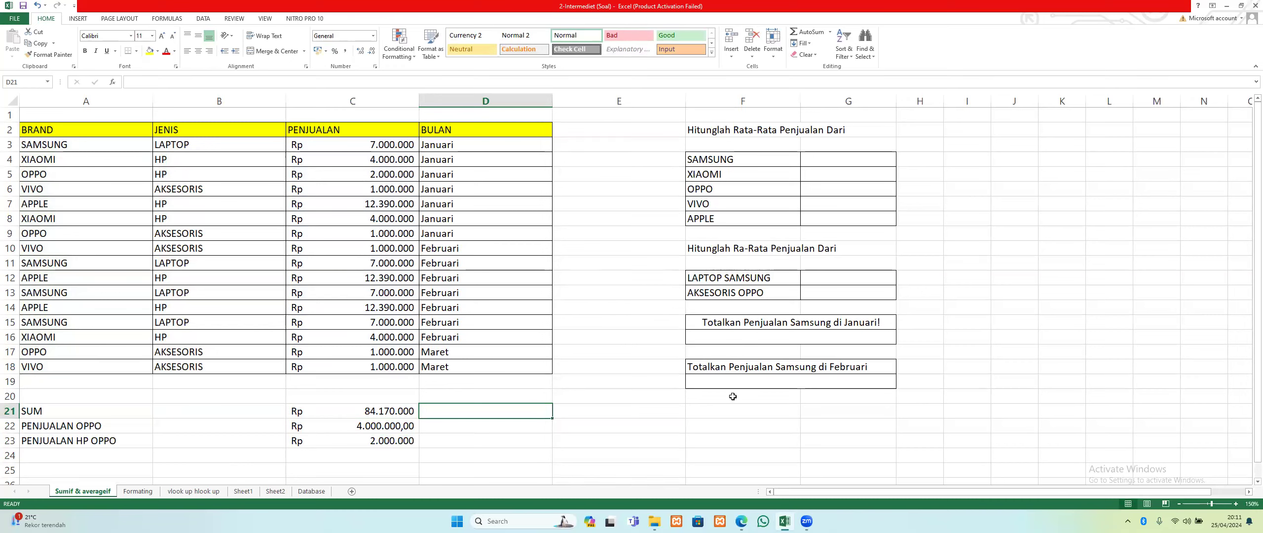
pyautogui.click(104, 457)
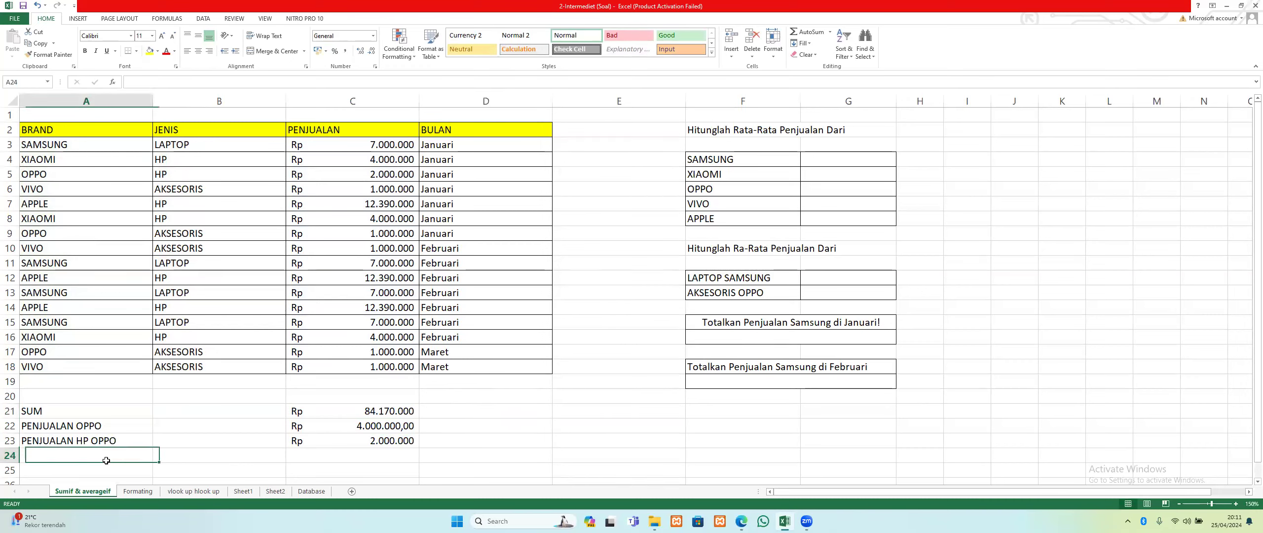
pyautogui.click(102, 475)
pyautogui.write('A')
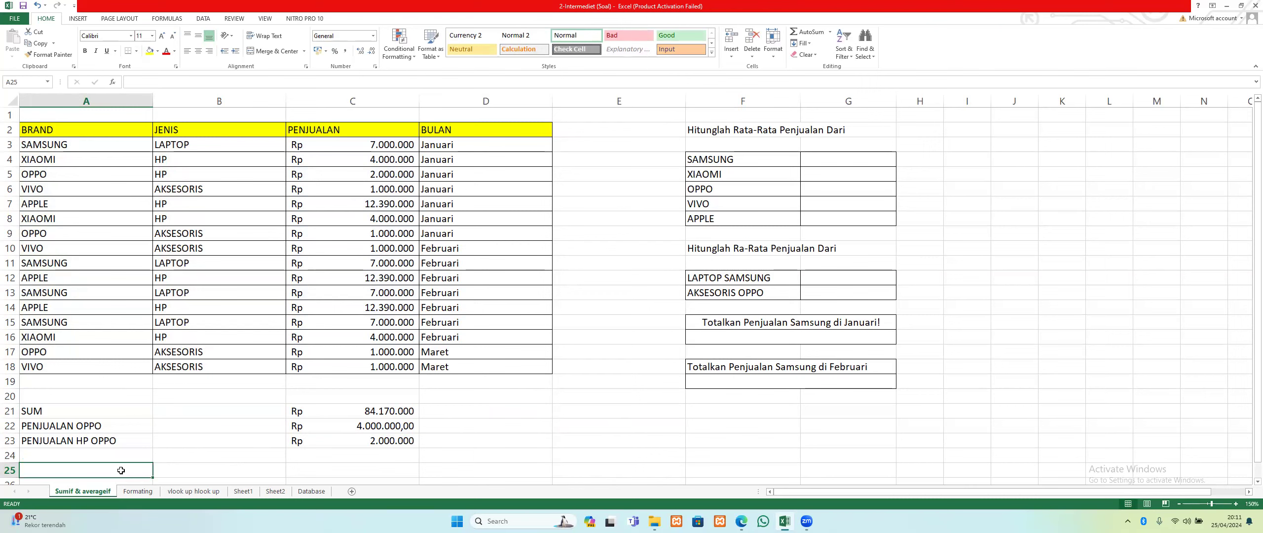
pyautogui.write('VERAGE')
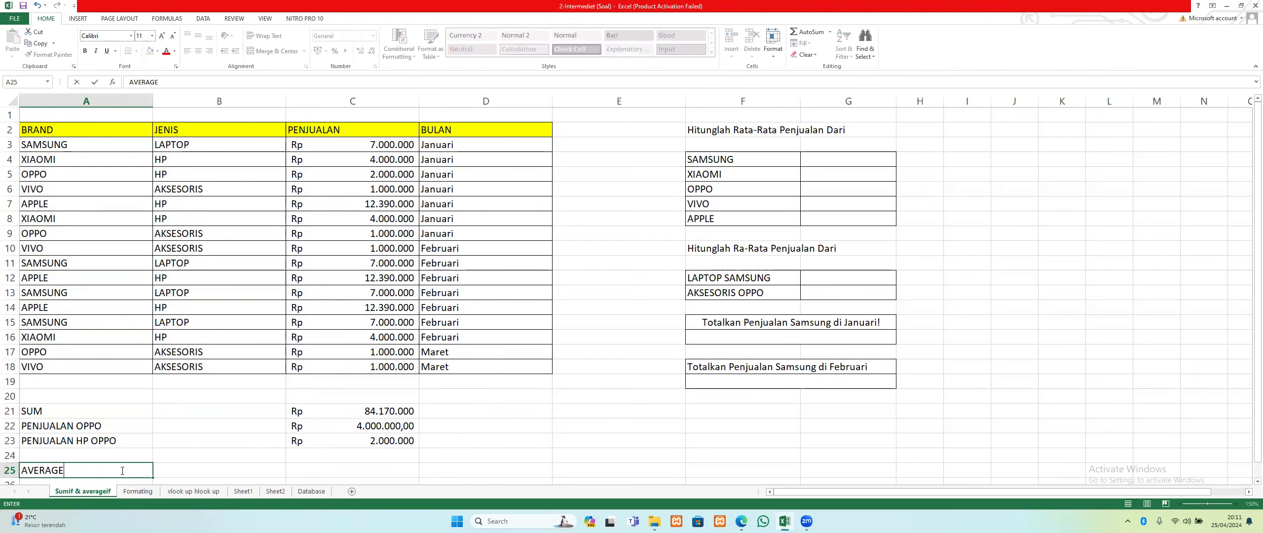
# Step: Calculate the average of all sales in C25 with the AVERAGE function over C3:C18
pyautogui.click(363, 470)
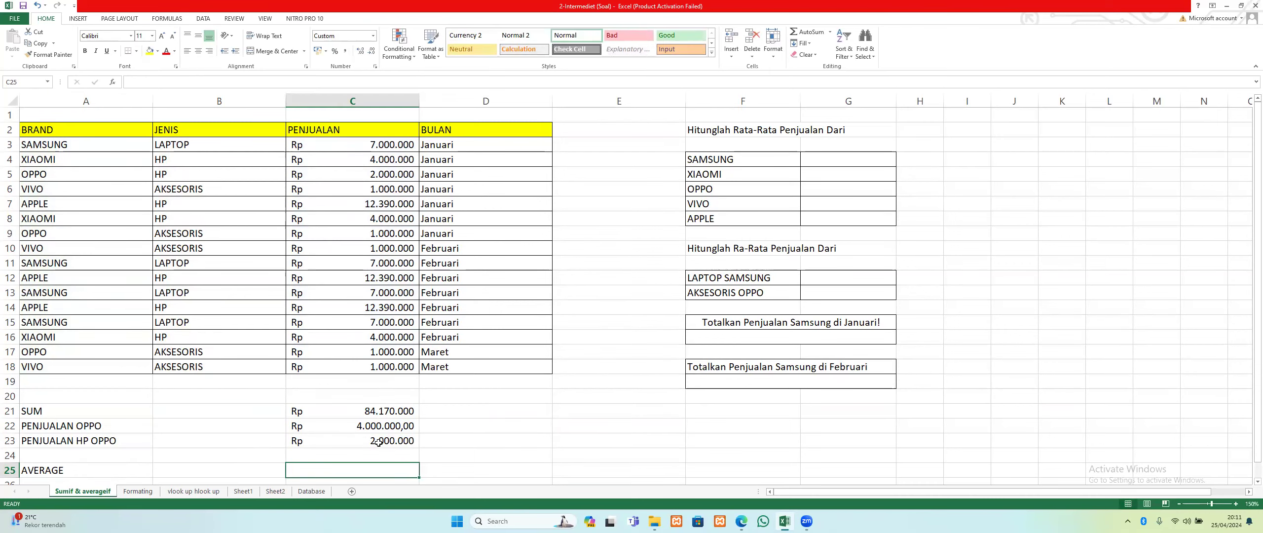
pyautogui.write('=')
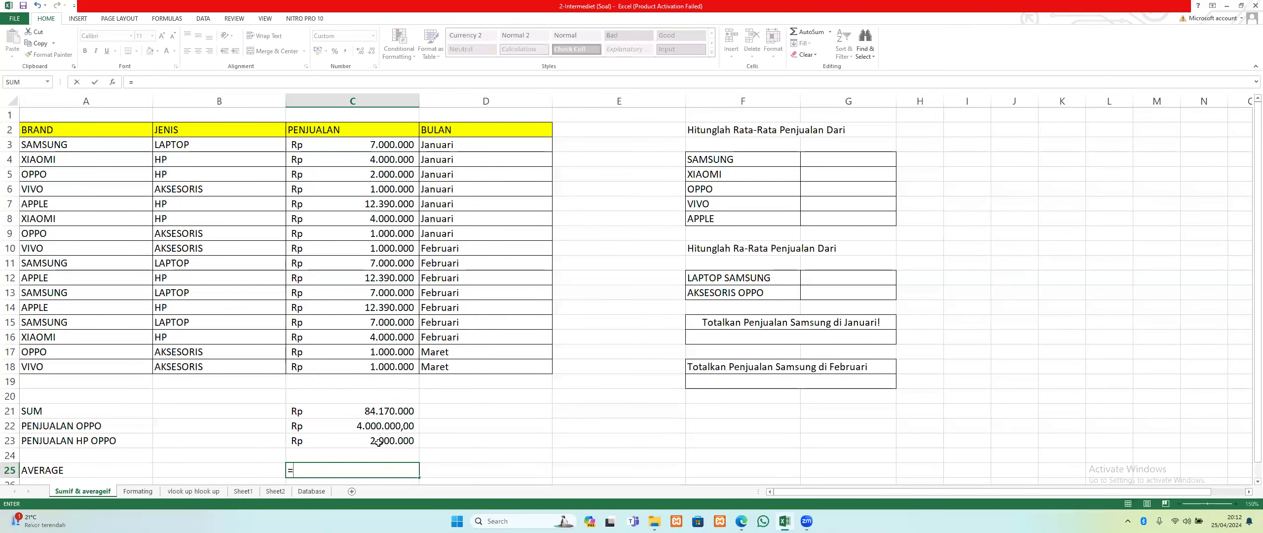
pyautogui.write('AVE')
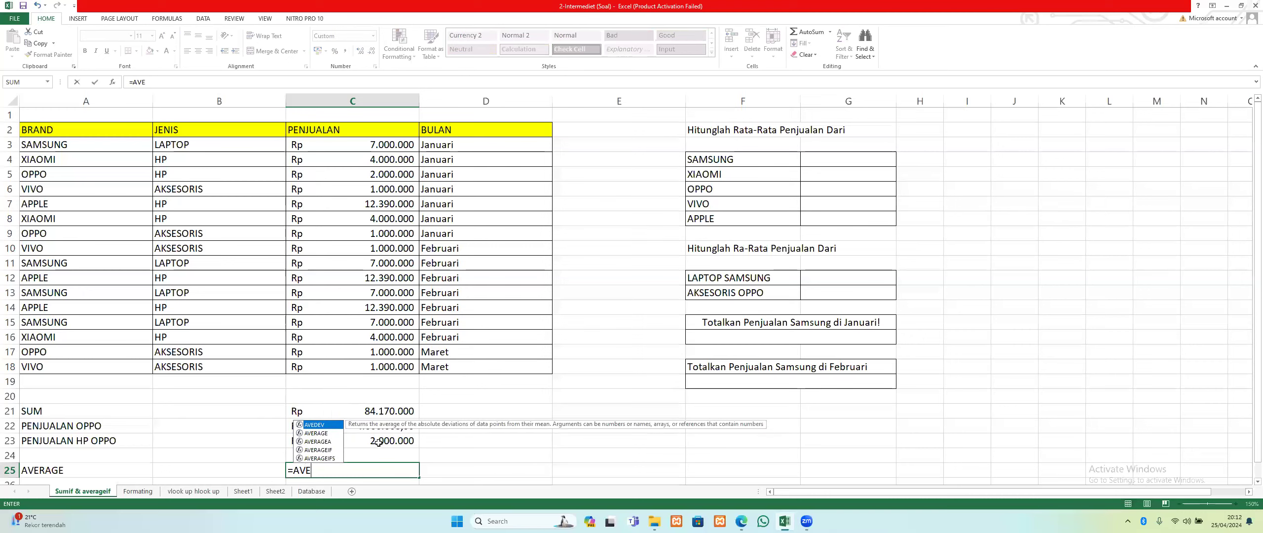
pyautogui.doubleClick(329, 434)
pyautogui.moveTo(338, 145); pyautogui.dragTo(366, 366)
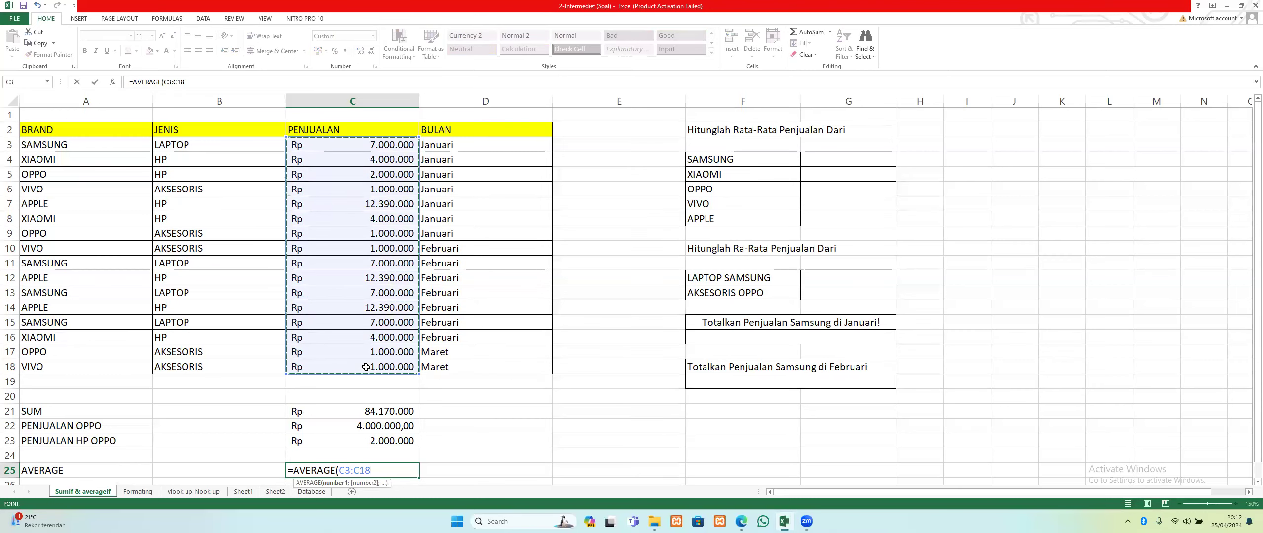
pyautogui.press('Return')
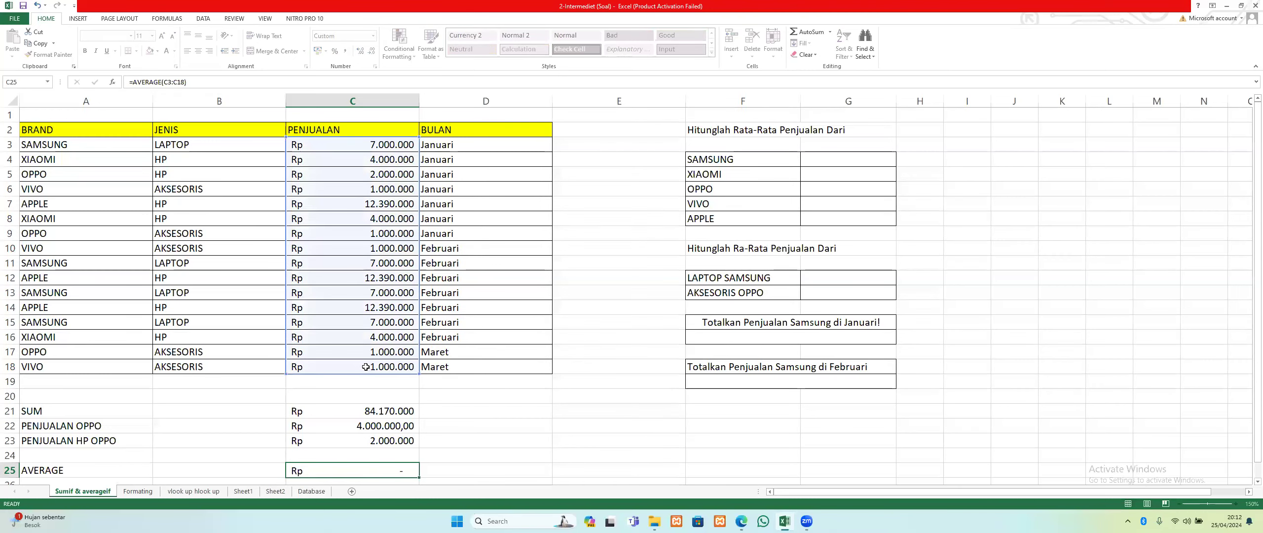
pyautogui.click(414, 456)
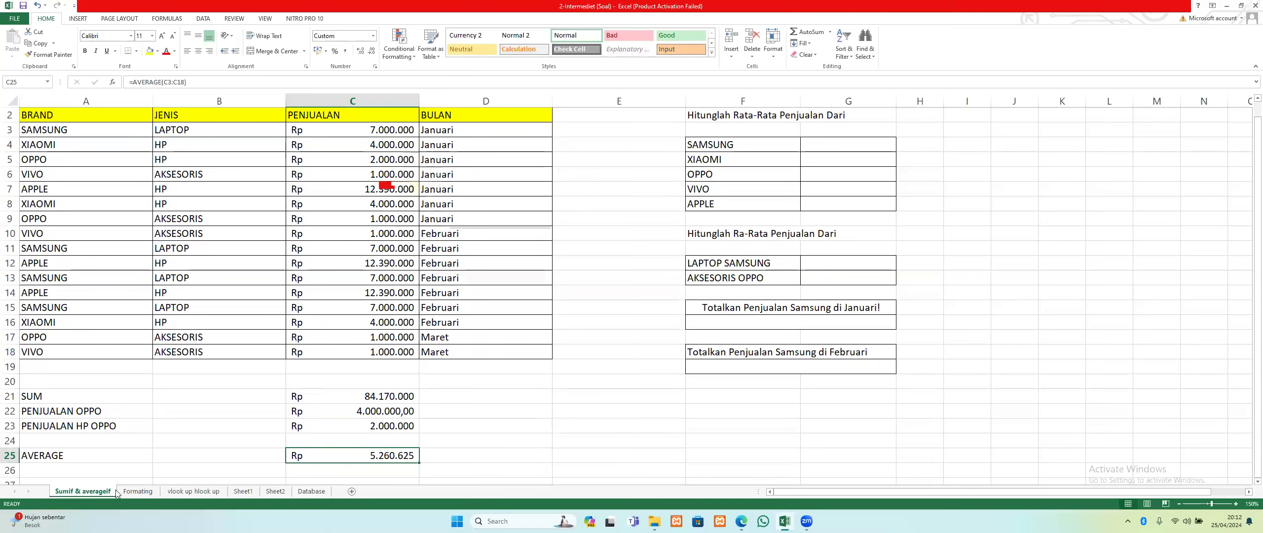
# Step: Label cell A26 as RATA2 PENJUALAN OPPO
pyautogui.click(80, 471)
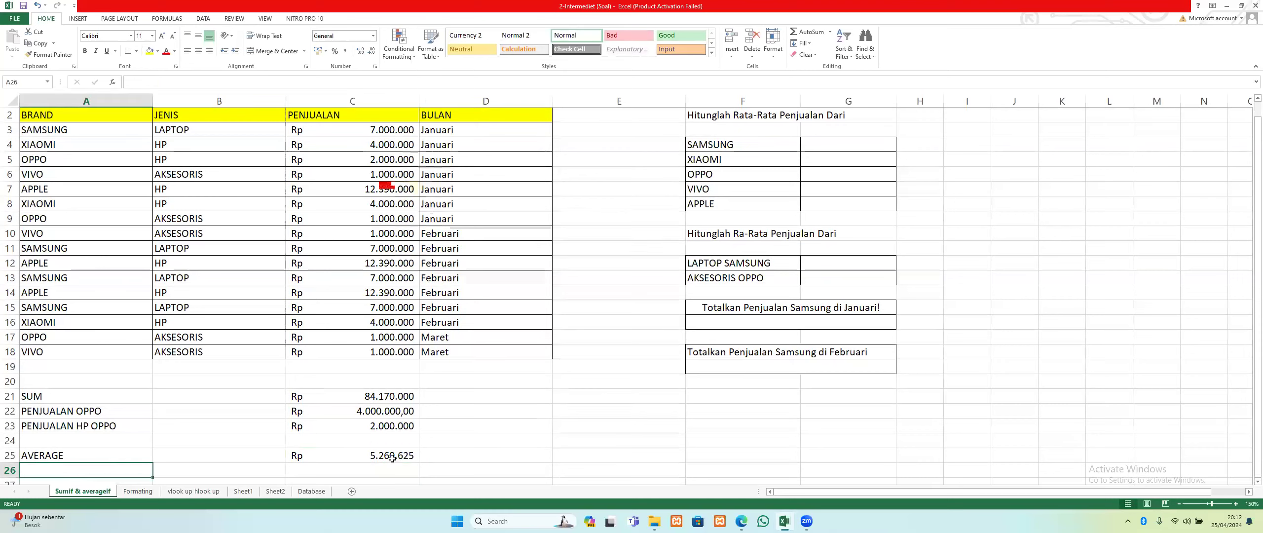
pyautogui.write('RATA2')
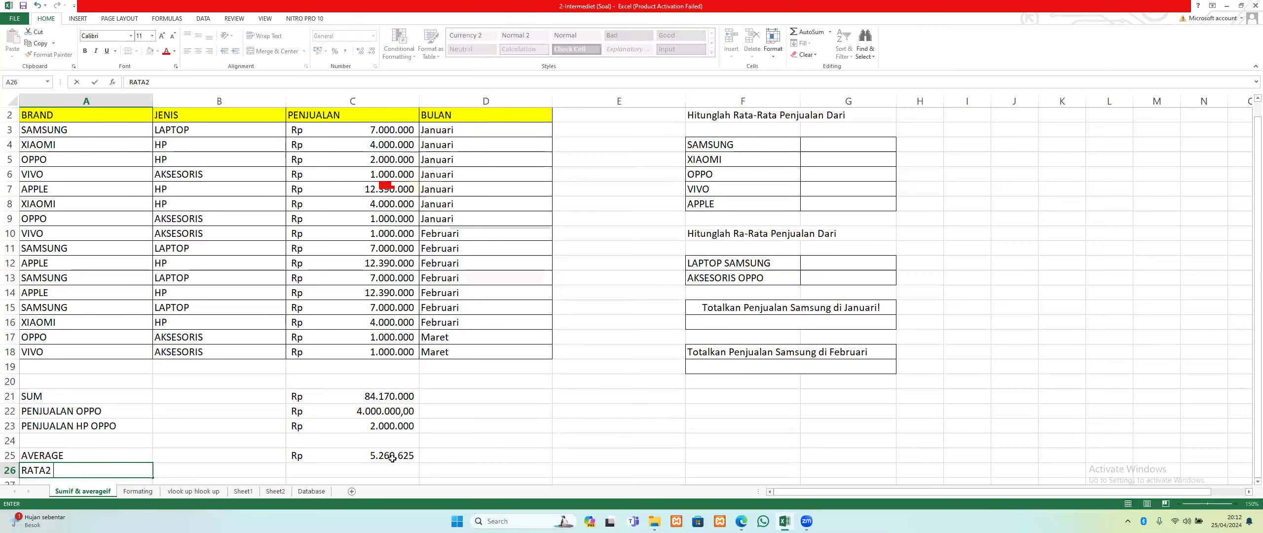
pyautogui.write(' PENJUALAN OPPO')
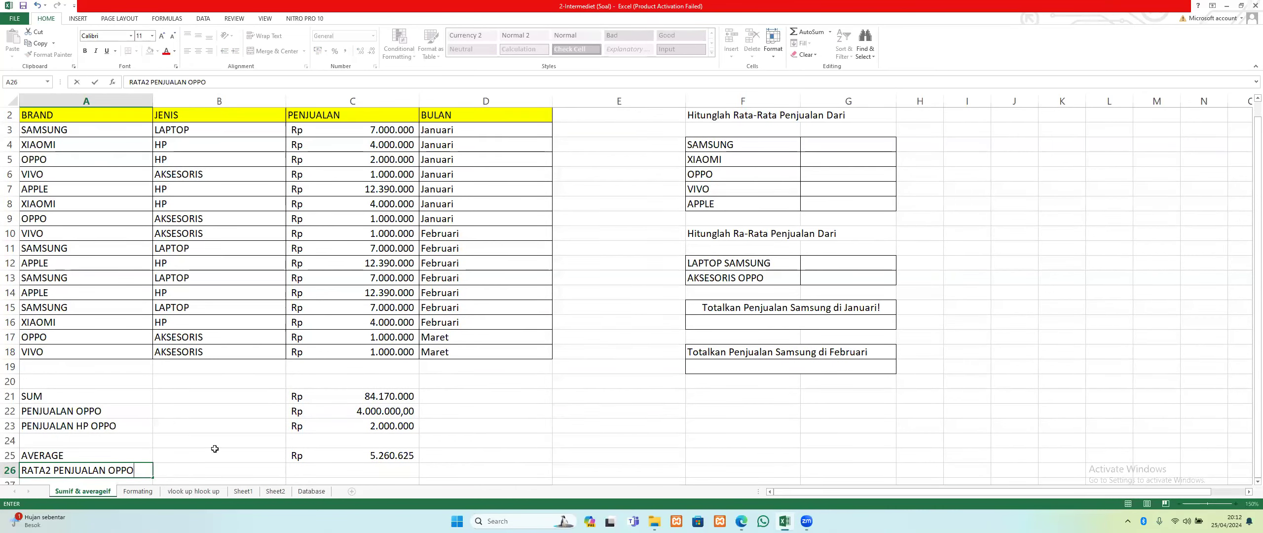
# Step: Calculate OPPO's average sales in C26 with AVERAGEIF, using brand range A3:A18, criterion cell A5 and average range C3:C18
pyautogui.click(320, 468)
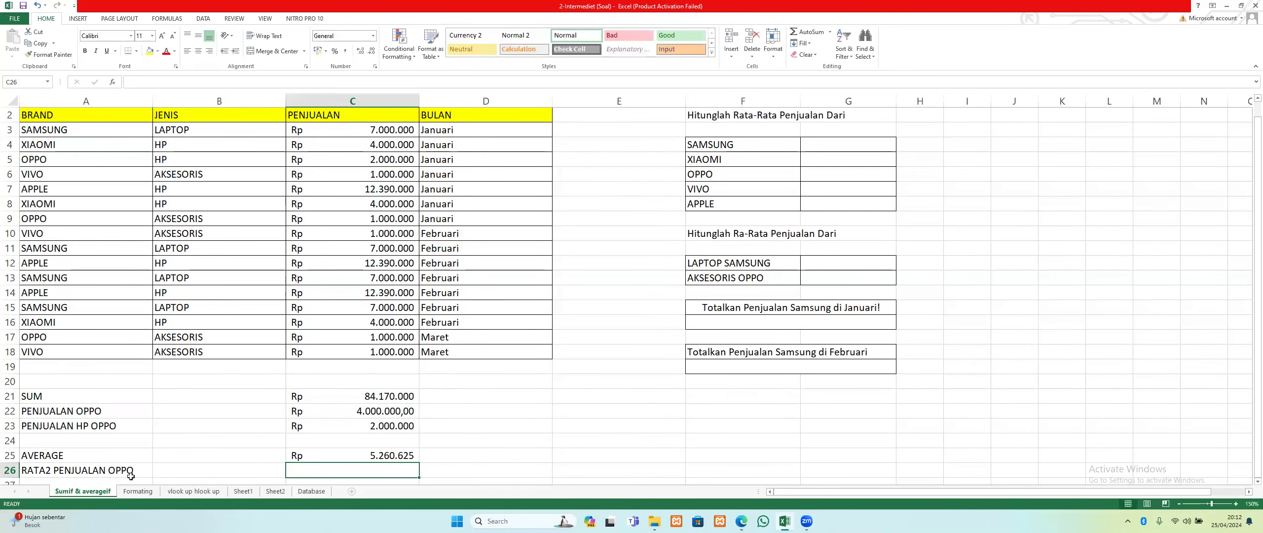
pyautogui.write('=')
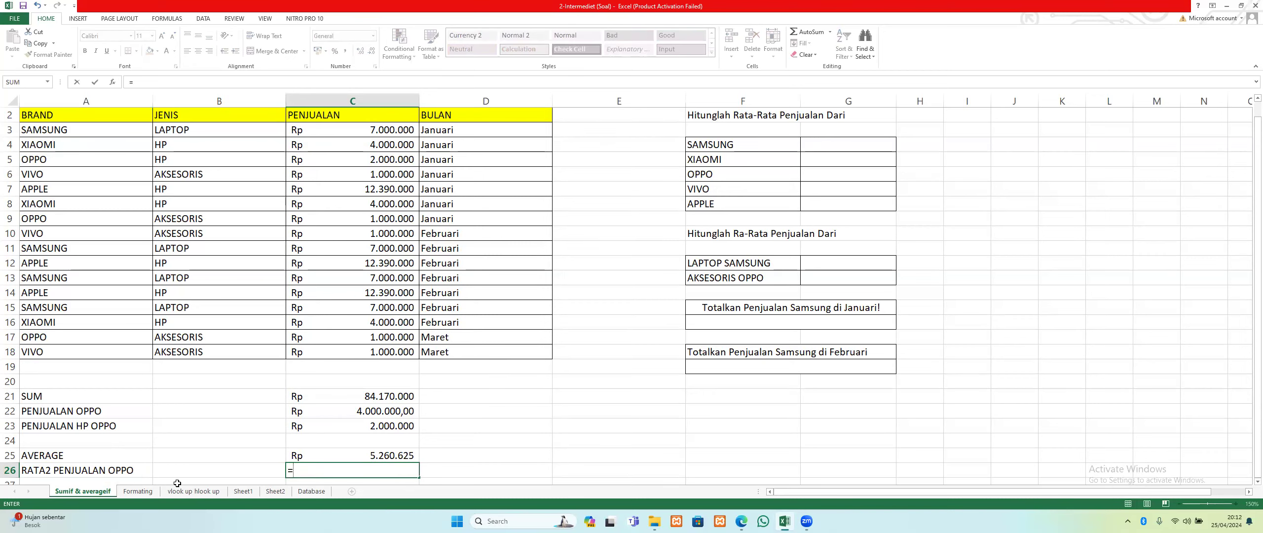
pyautogui.write('AV3')
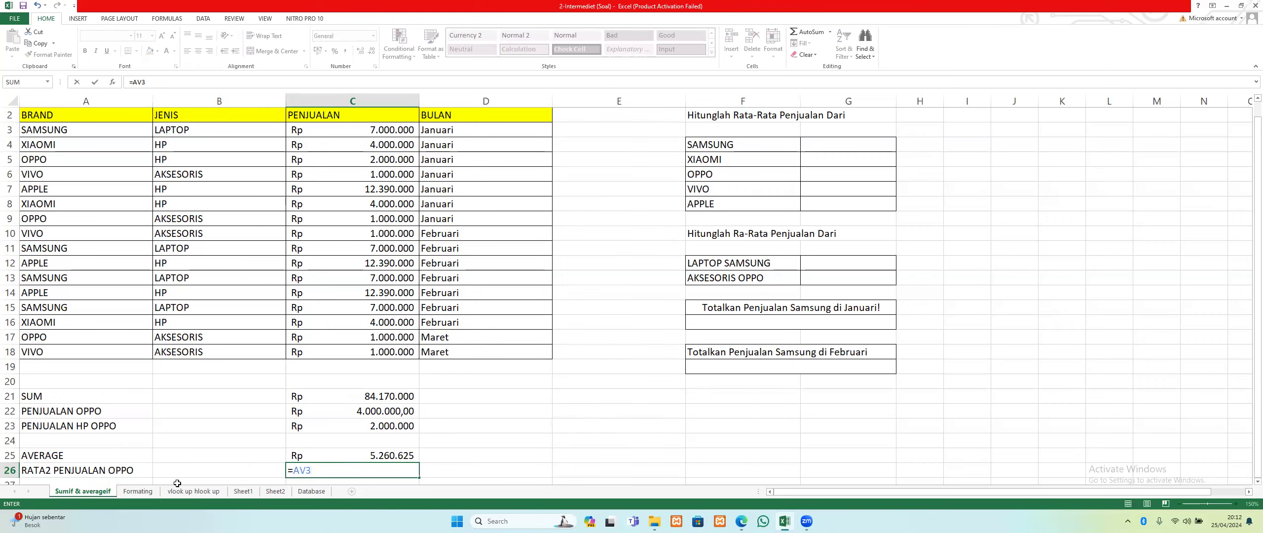
pyautogui.press('BackSpace')
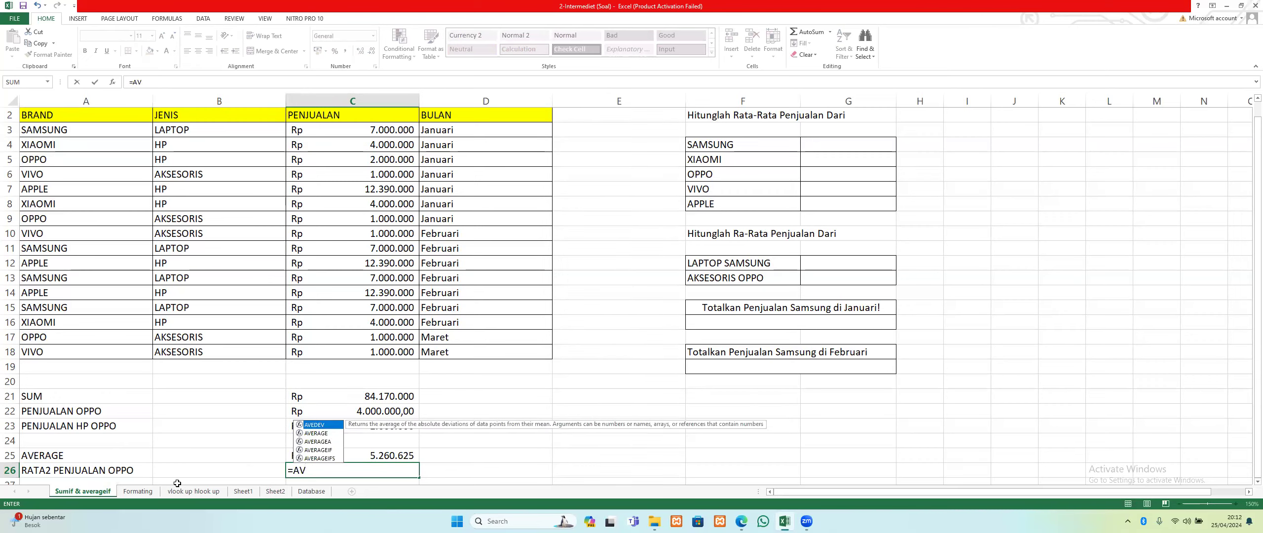
pyautogui.doubleClick(323, 449)
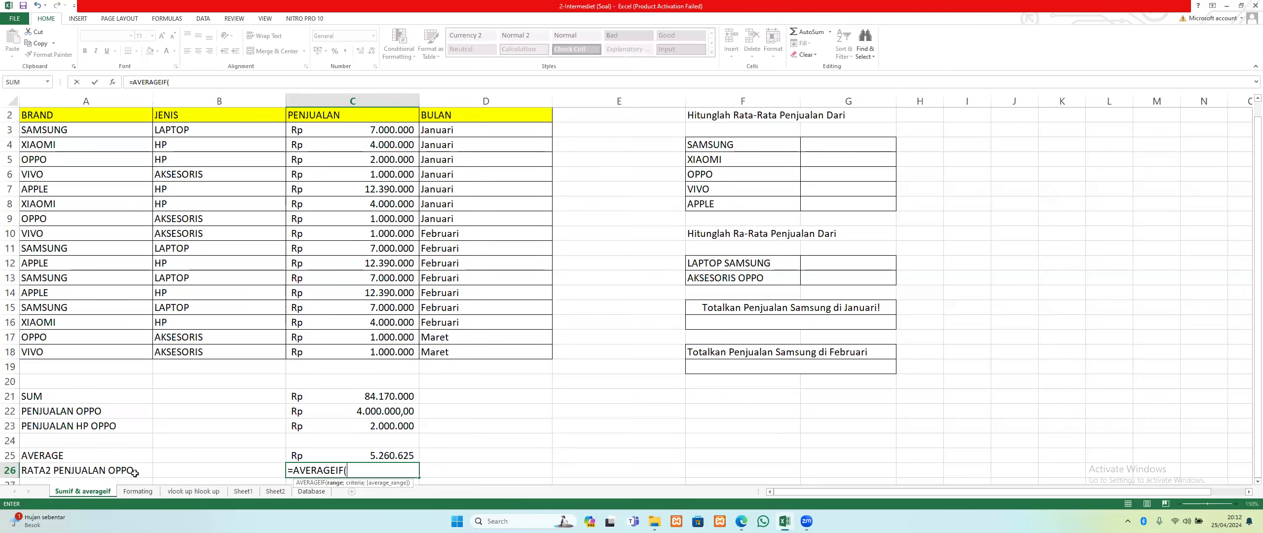
pyautogui.moveTo(71, 132); pyautogui.dragTo(91, 348)
pyautogui.write(';')
pyautogui.click(72, 158)
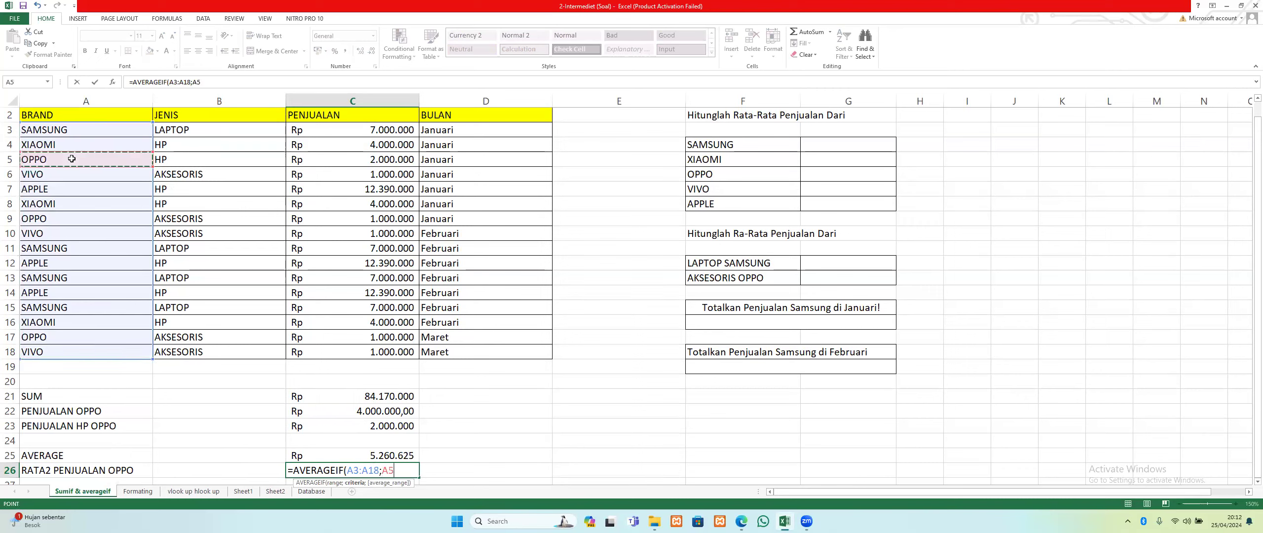
pyautogui.write(';')
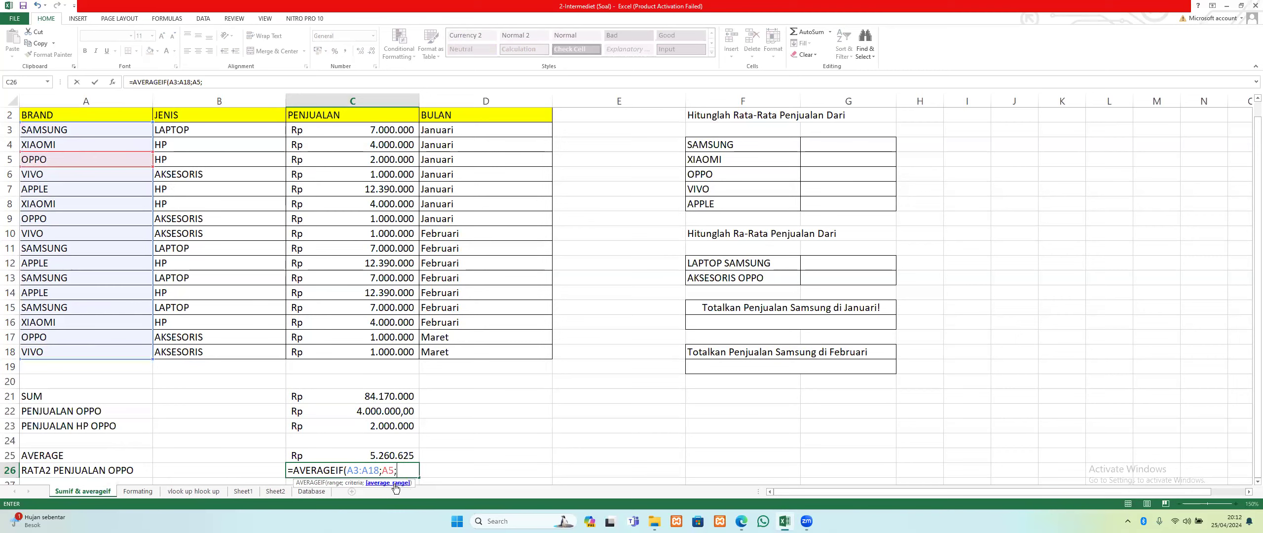
pyautogui.moveTo(396, 130); pyautogui.dragTo(399, 361)
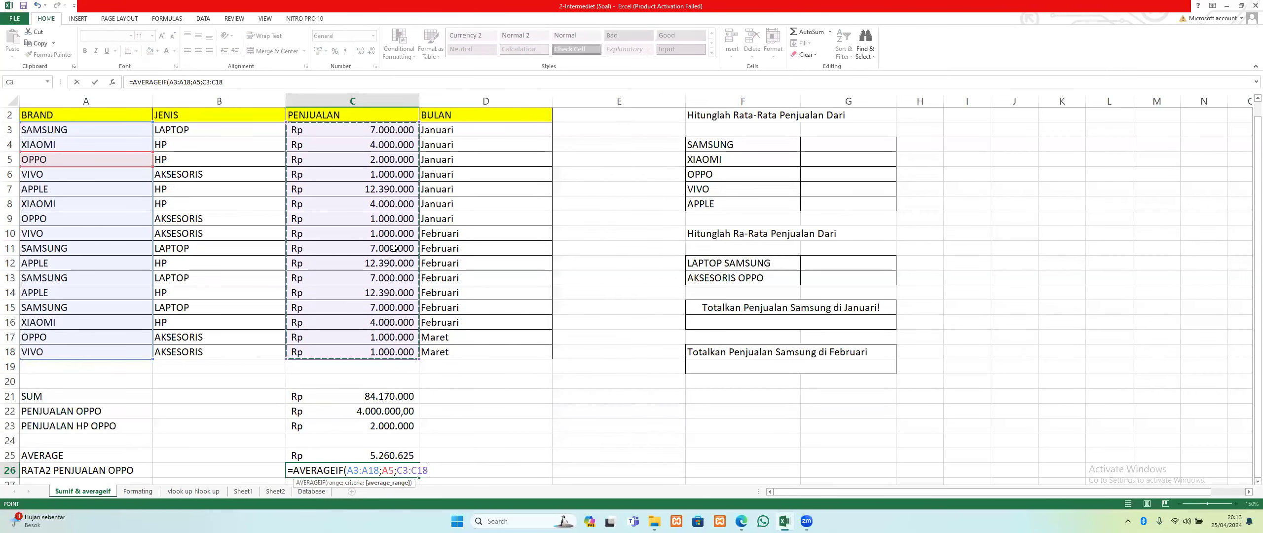
pyautogui.press('Return')
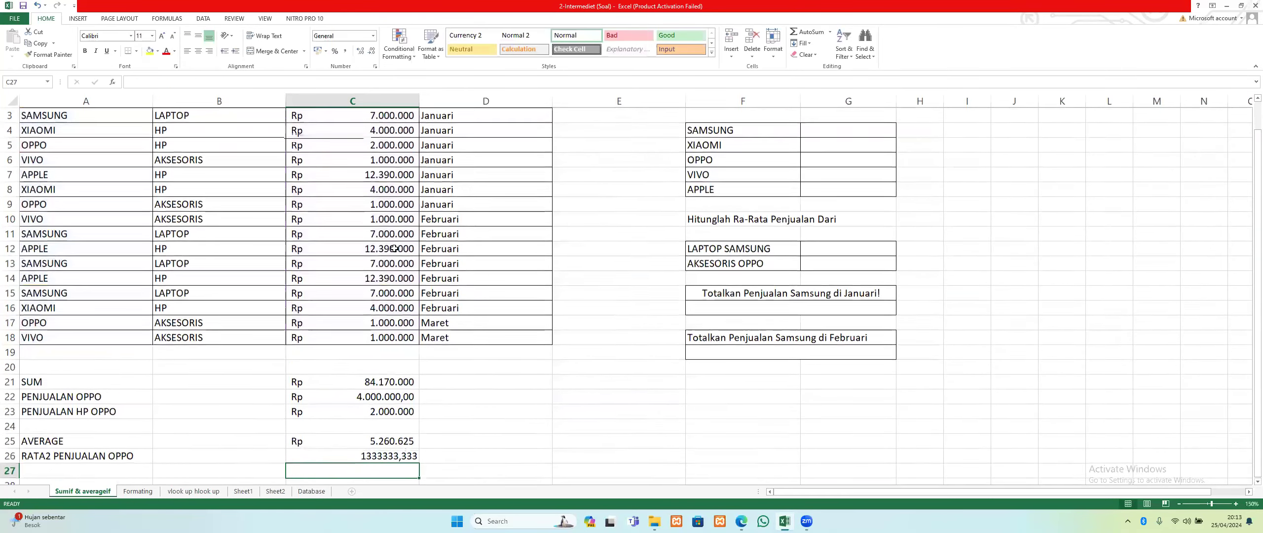
# Step: Apply the Accounting number format to the OPPO average in C26
pyautogui.click(382, 457)
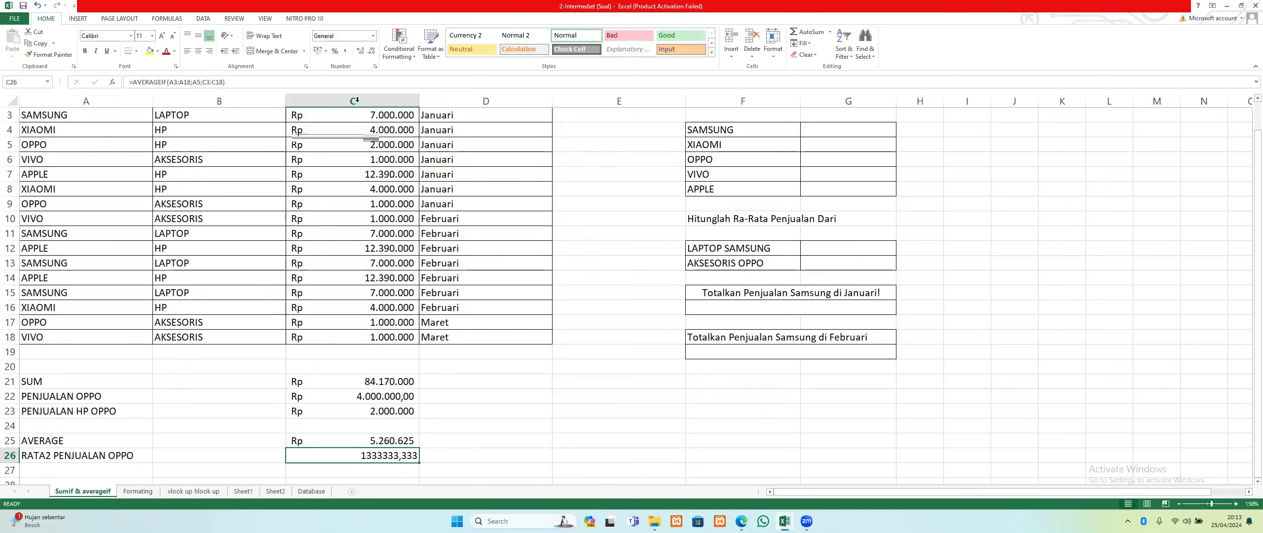
pyautogui.click(373, 35)
pyautogui.click(346, 120)
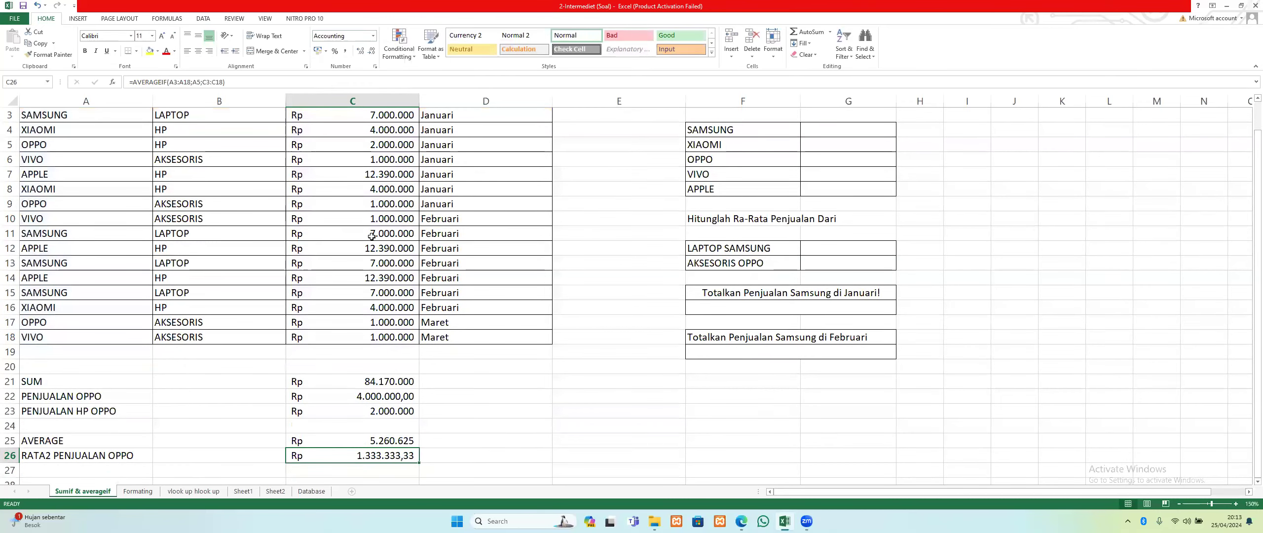
# Step: Label cell A27 as RATA2 PENJUALAN HP OPPO
pyautogui.click(72, 473)
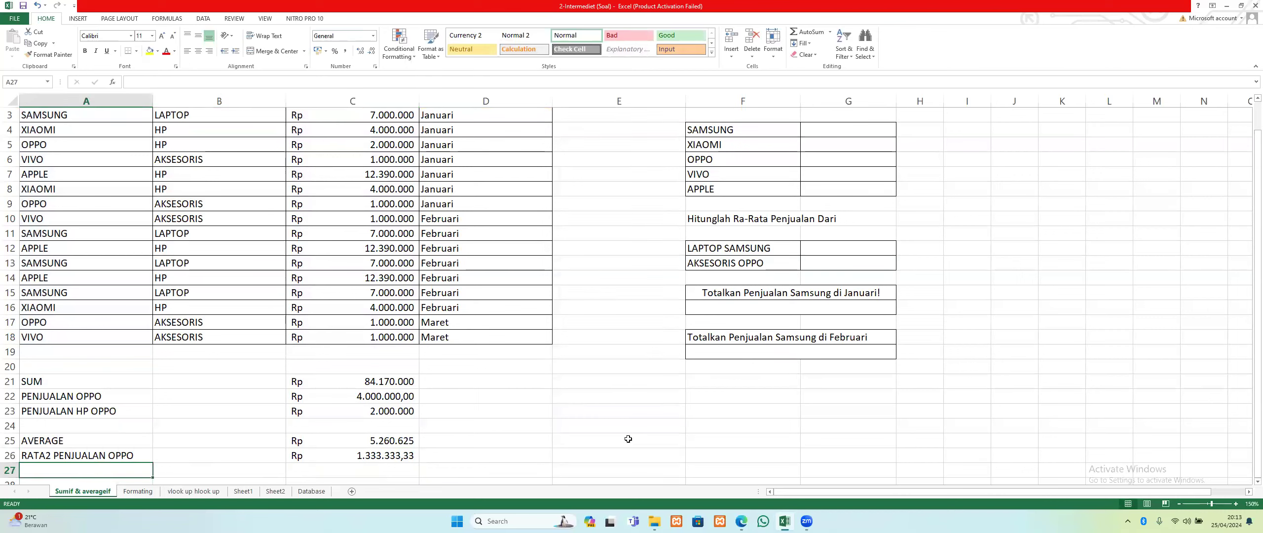
pyautogui.write('RATA')
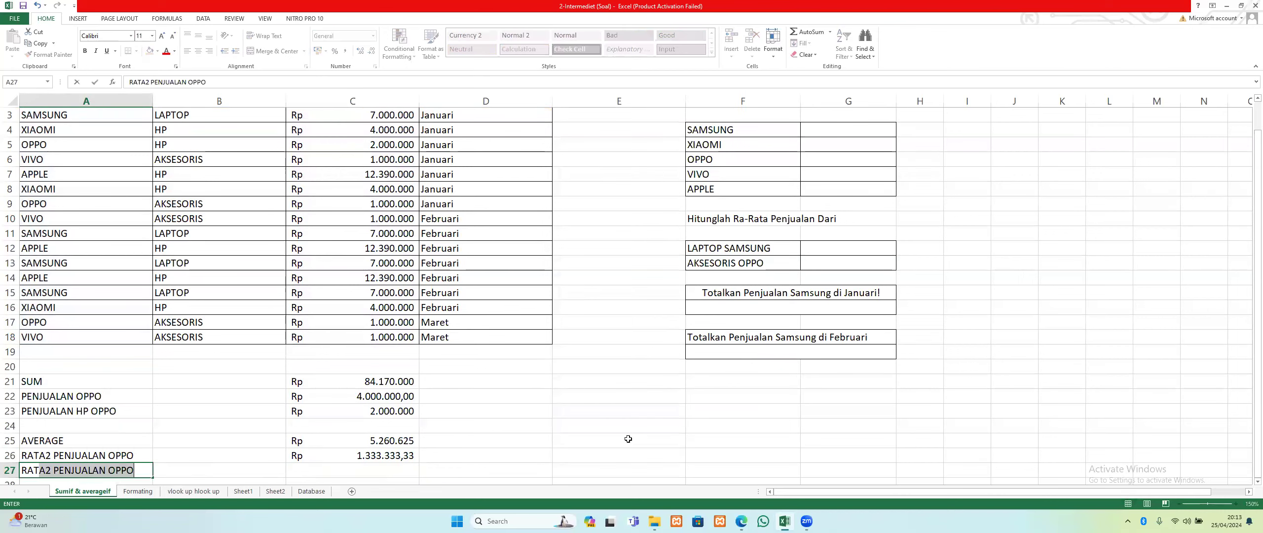
pyautogui.write('2 PENJUALAN HP OPPO')
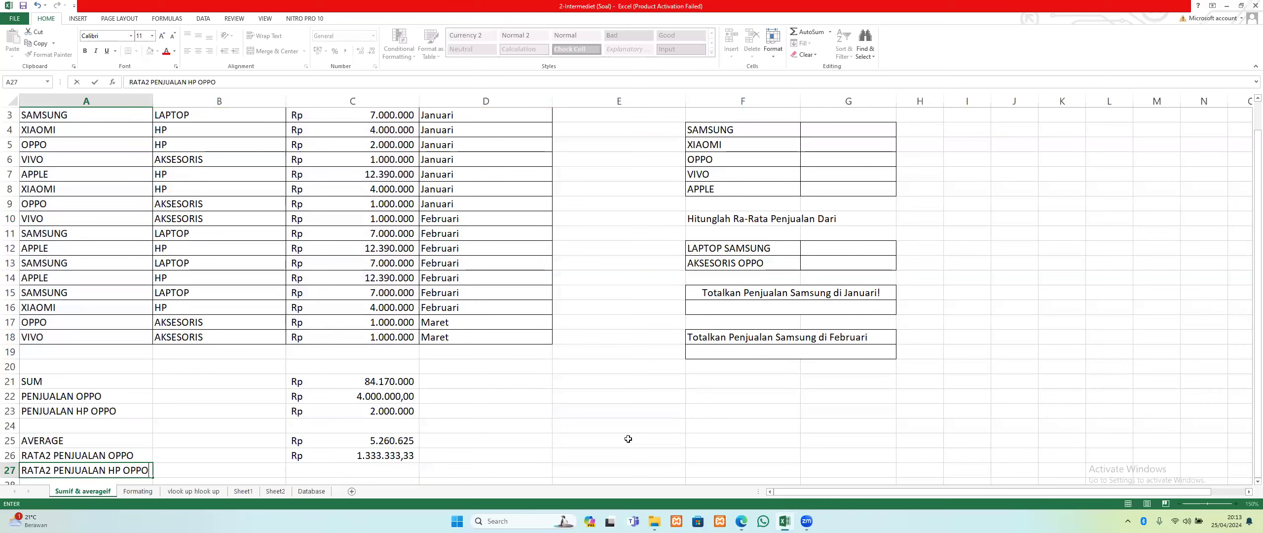
# Step: Begin an AVERAGEIFS formula in C27 for the average of OPPO's HP sales
pyautogui.click(410, 468)
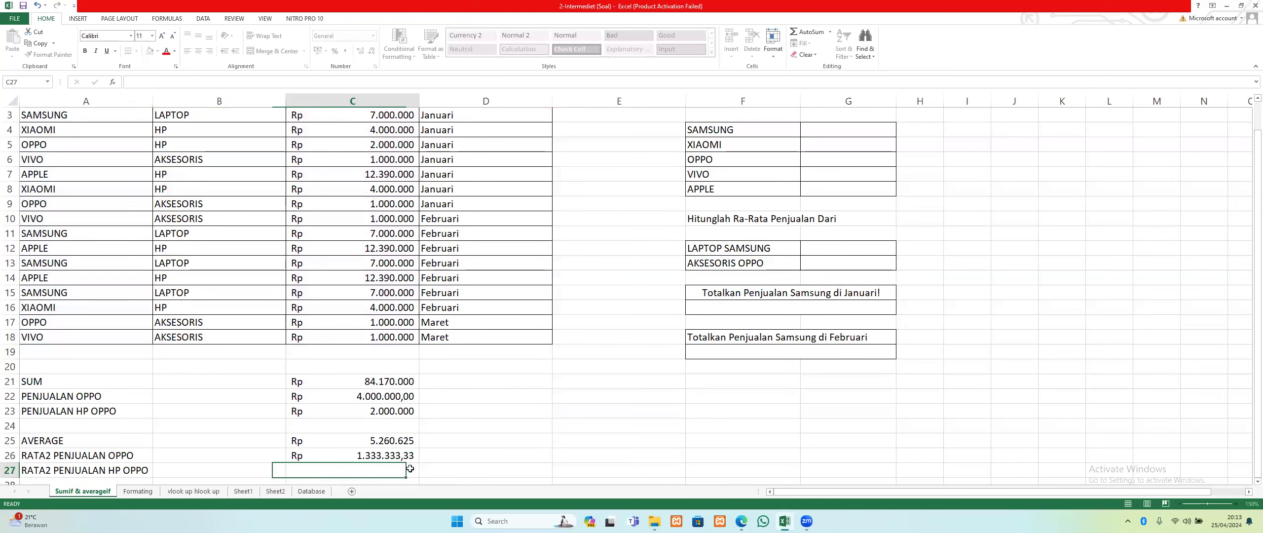
pyautogui.write('=AVER')
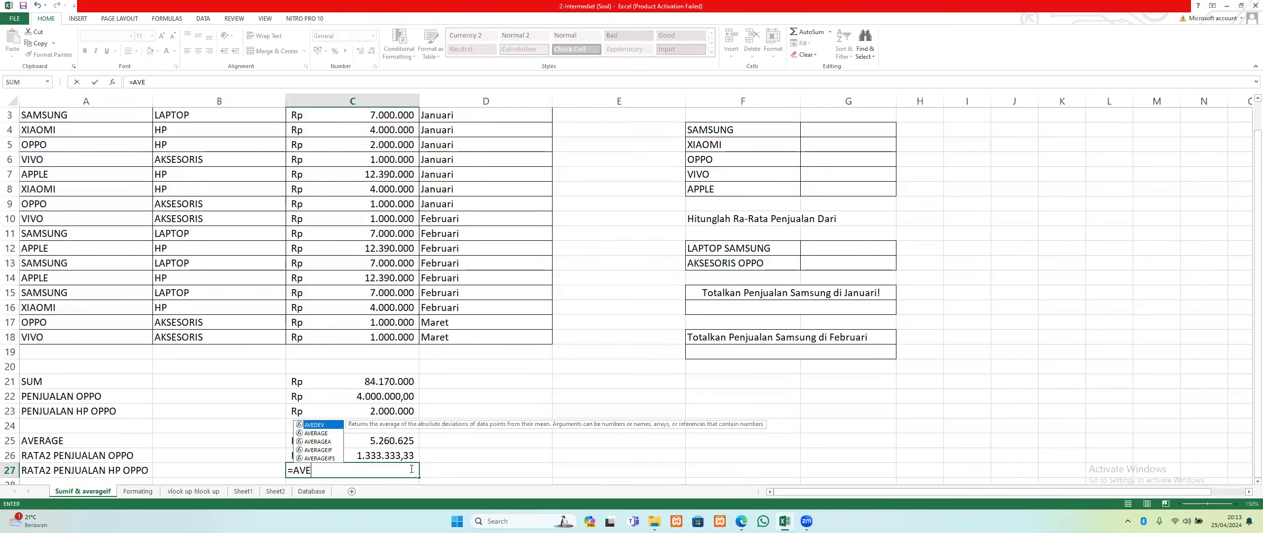
pyautogui.doubleClick(340, 459)
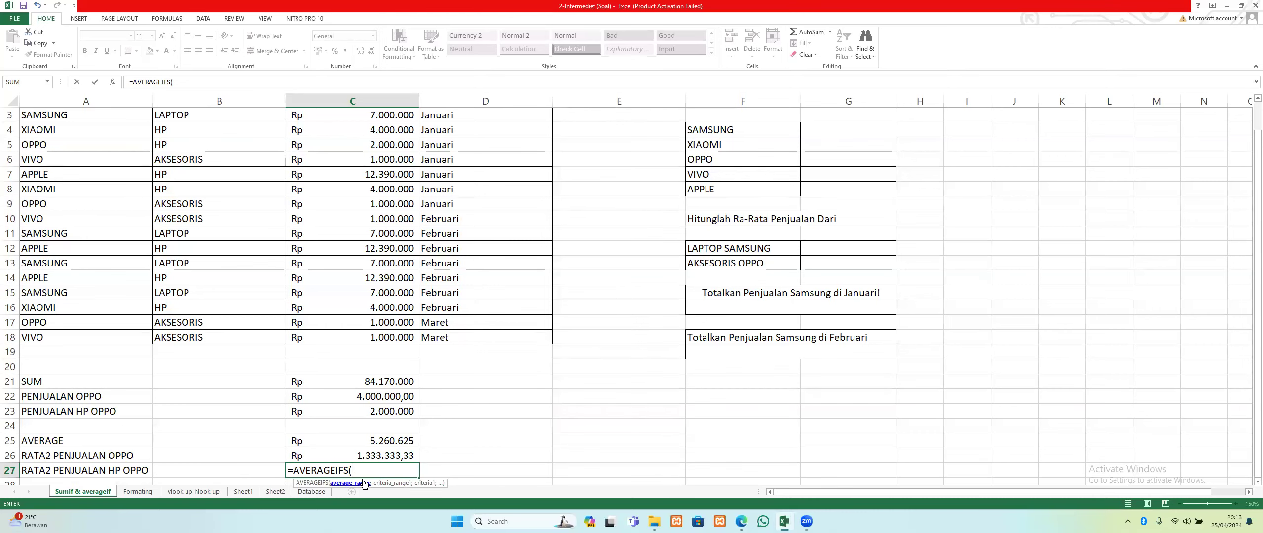
pyautogui.scroll(1, 417, 189)
pyautogui.moveTo(393, 143); pyautogui.dragTo(392, 370)
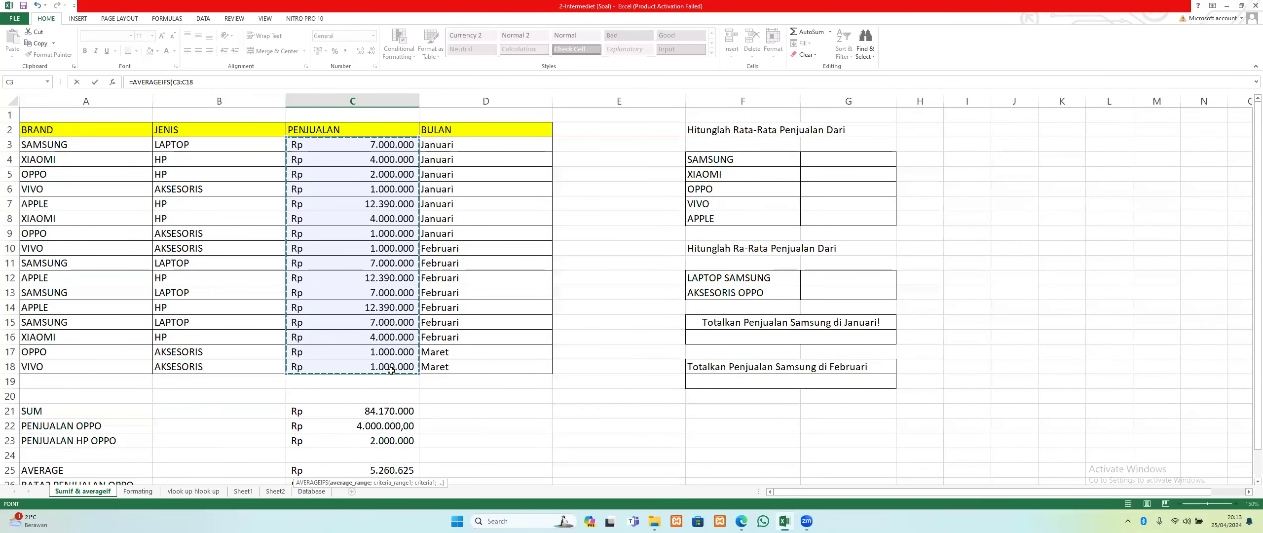
pyautogui.write(';')
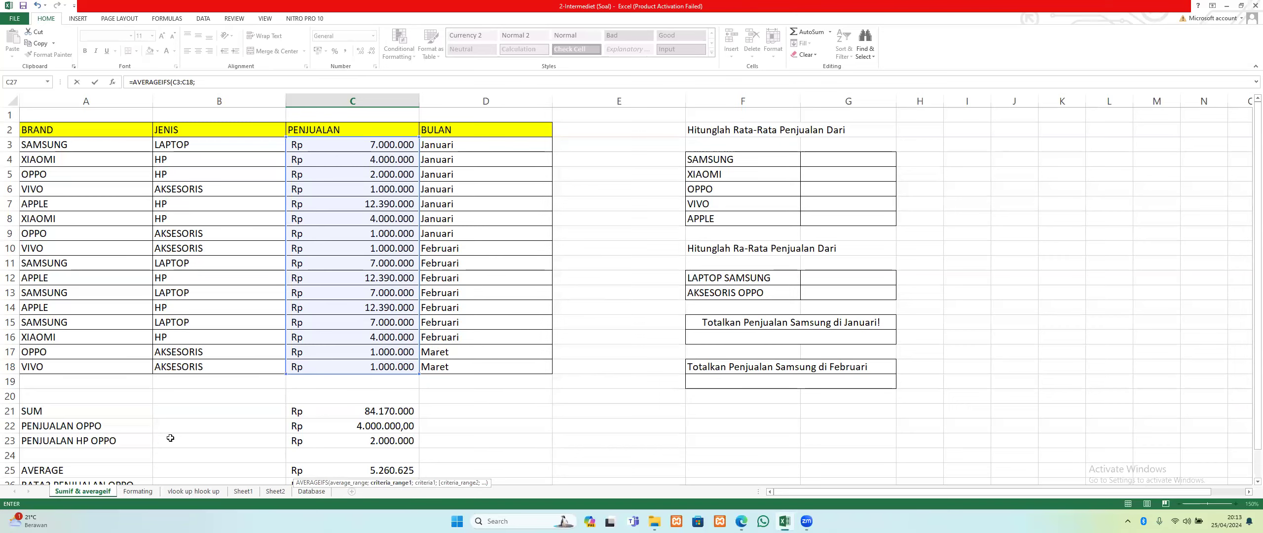
pyautogui.scroll(-1, 170, 438)
pyautogui.scroll(1, 171, 216)
pyautogui.moveTo(220, 148); pyautogui.dragTo(270, 367)
pyautogui.scroll(-1, 238, 257)
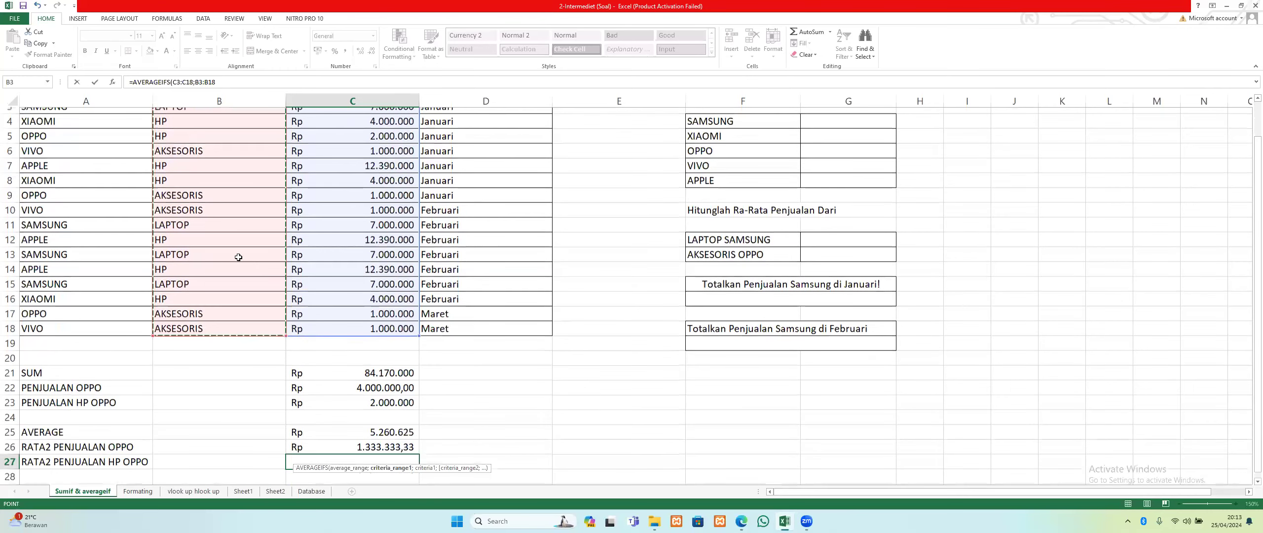
pyautogui.click(240, 236)
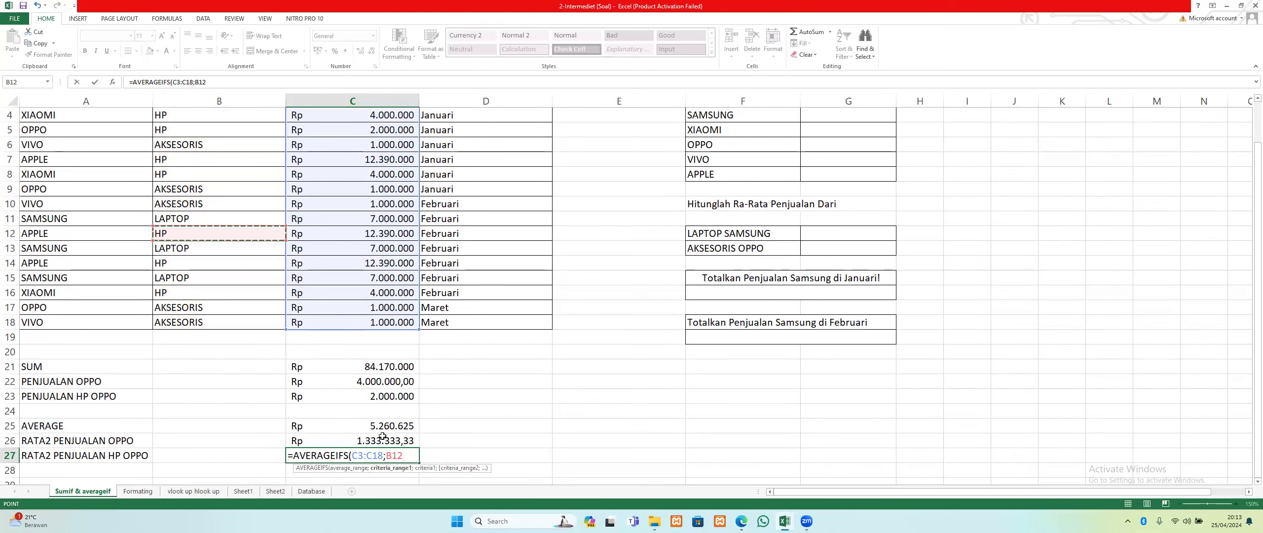
pyautogui.click(216, 85)
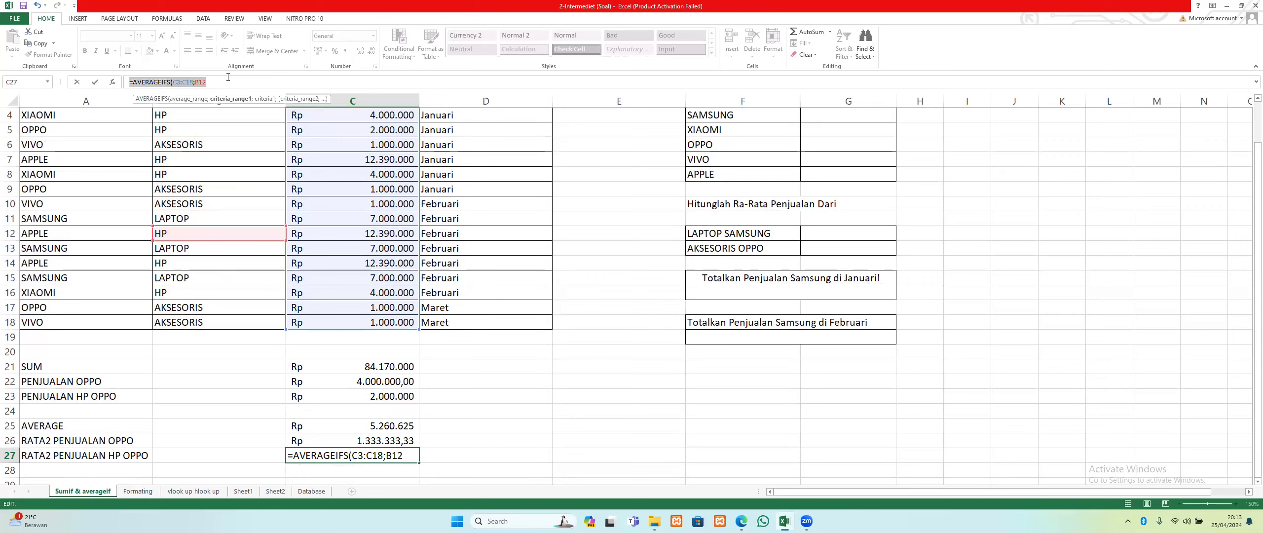
pyautogui.click(233, 81)
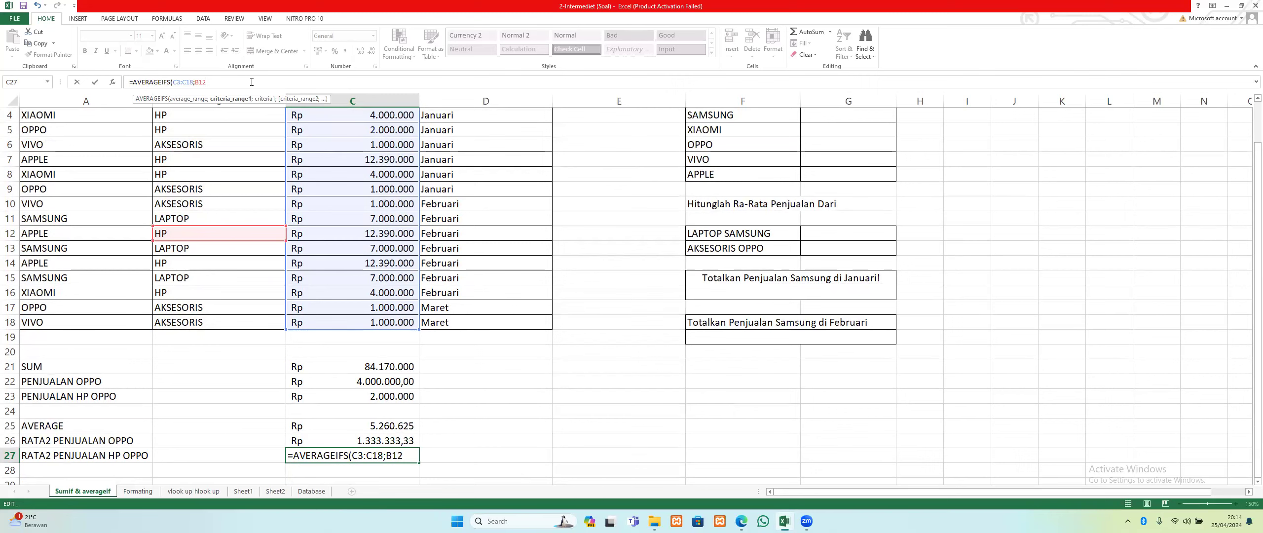
pyautogui.click(604, 259)
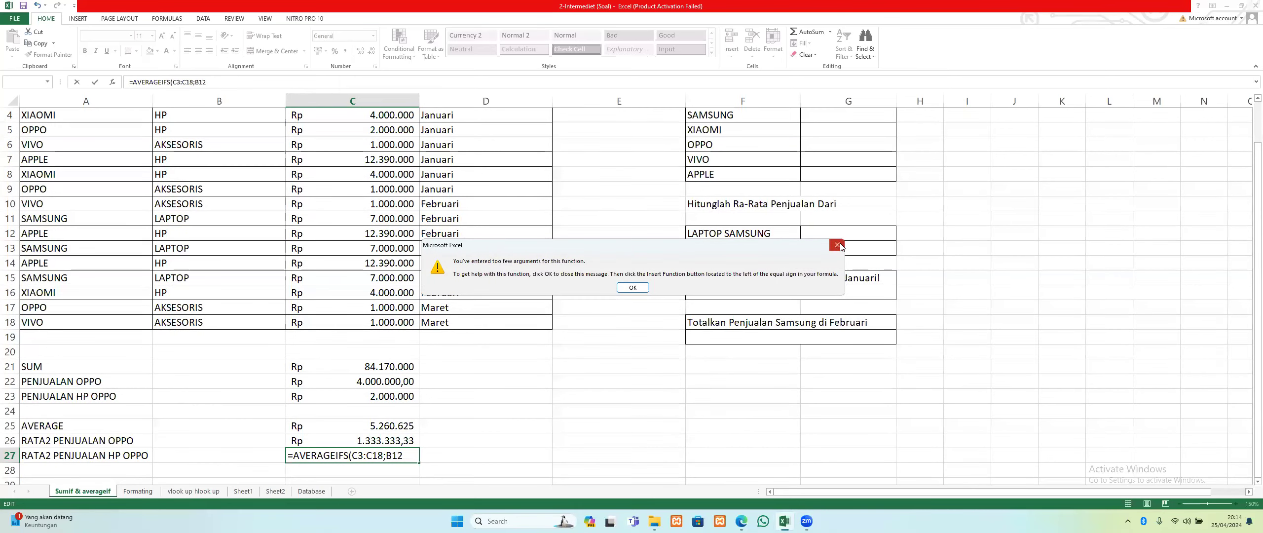
pyautogui.click(838, 244)
pyautogui.press('BackSpace')
pyautogui.press('BackSpace')
pyautogui.press('BackSpace')
pyautogui.press('BackSpace')
pyautogui.press('BackSpace')
pyautogui.press('BackSpace')
pyautogui.press('BackSpace')
pyautogui.press('BackSpace')
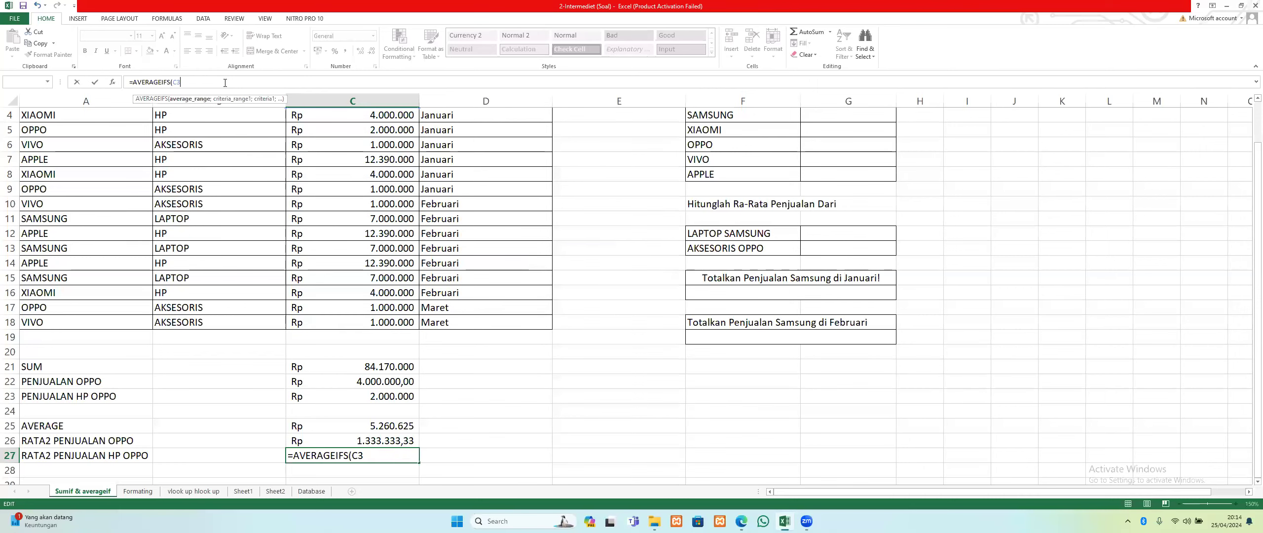
pyautogui.press('BackSpace')
pyautogui.press('BackSpace')
# Step: Complete the AVERAGEIFS formula in C27 with average range C3:C18, type range B3:B18 matching B5, and brand range A3:A18 matching A5
pyautogui.scroll(3, 1250, 223)
pyautogui.moveTo(375, 152); pyautogui.dragTo(395, 364)
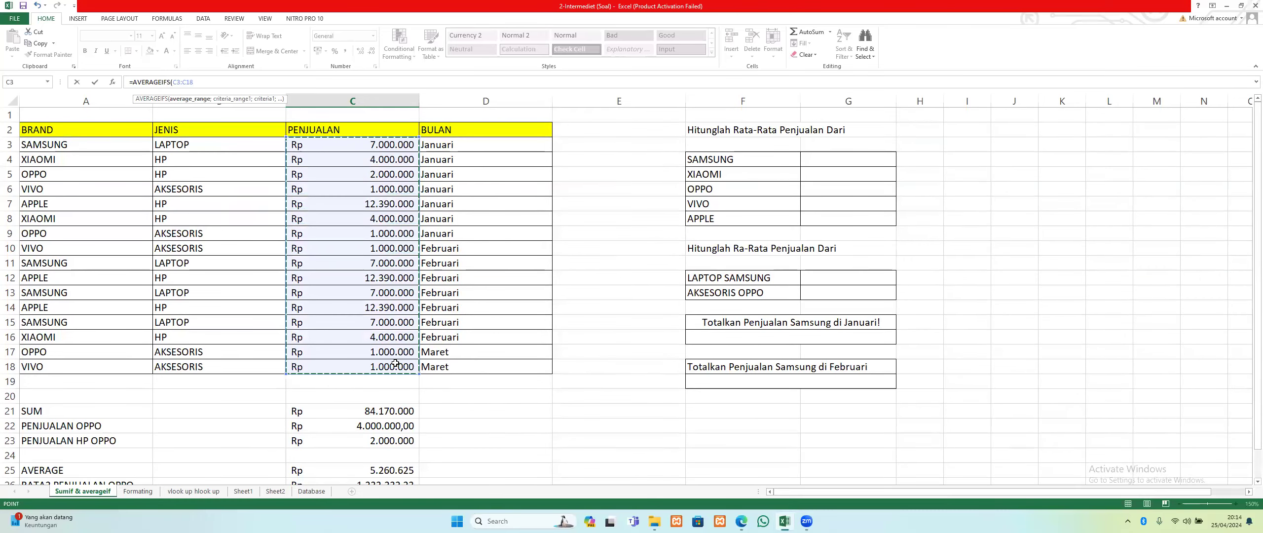
pyautogui.write(';')
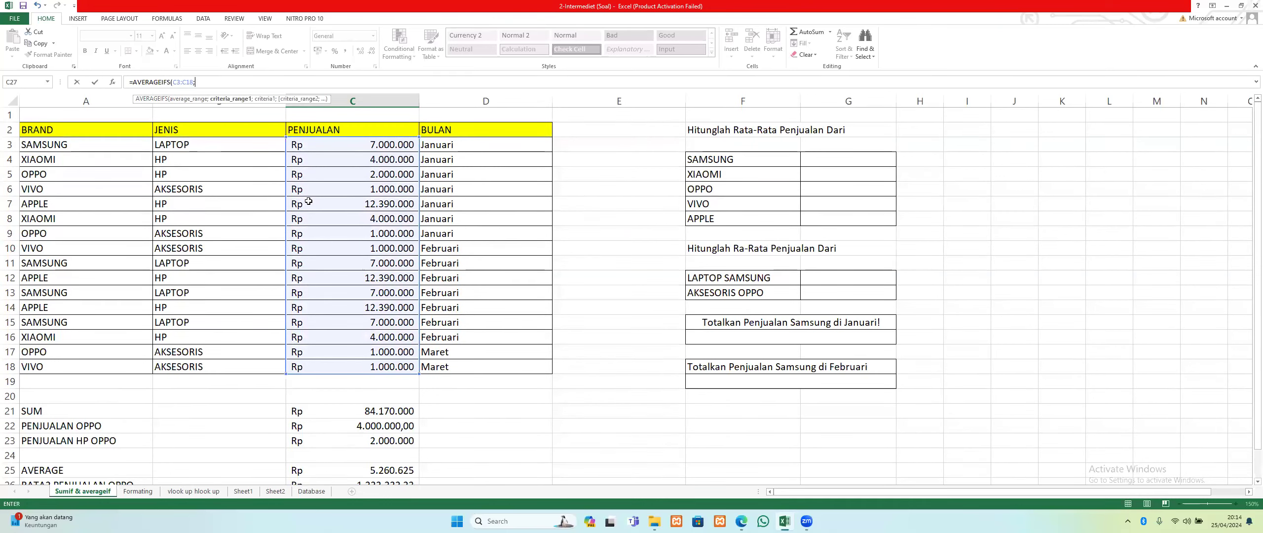
pyautogui.moveTo(248, 147); pyautogui.dragTo(251, 366)
pyautogui.write(';')
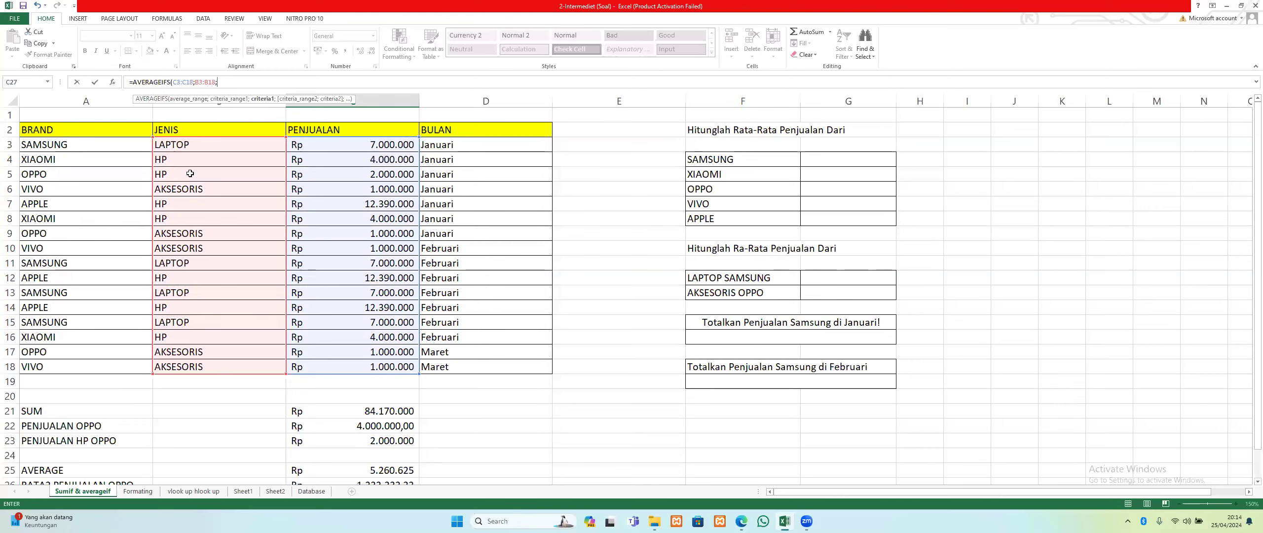
pyautogui.click(190, 174)
pyautogui.write(';')
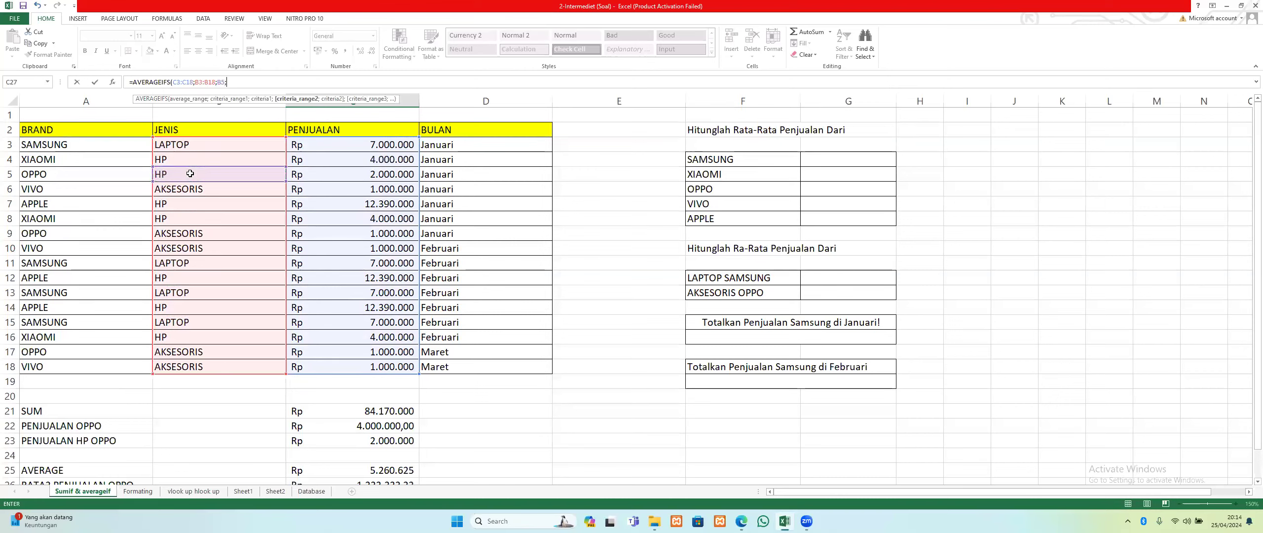
pyautogui.moveTo(132, 145); pyautogui.dragTo(130, 365)
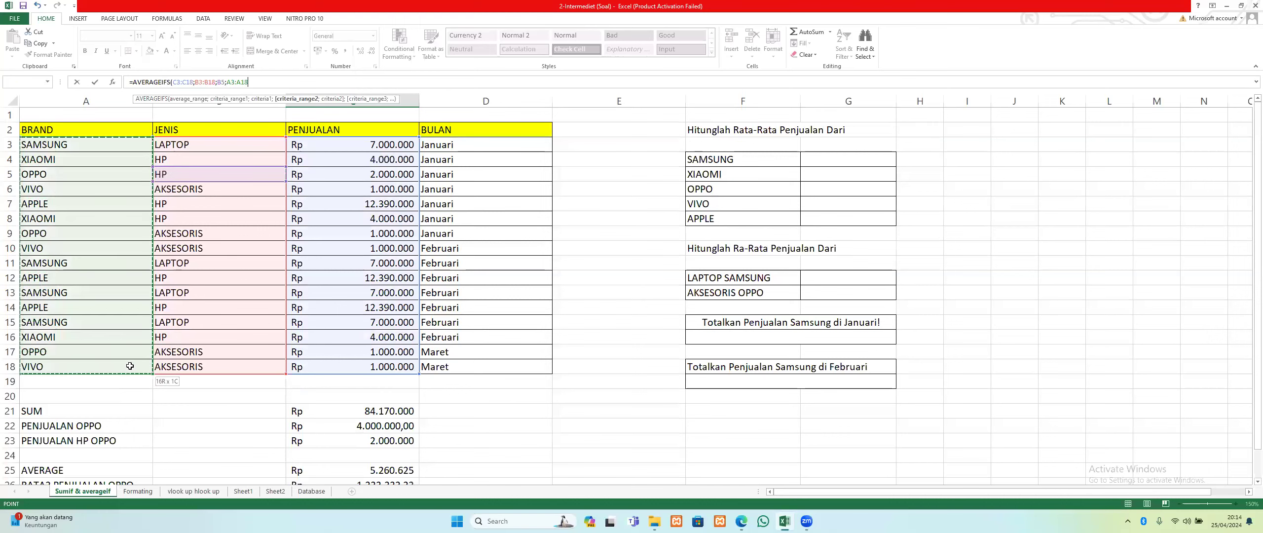
pyautogui.write(';')
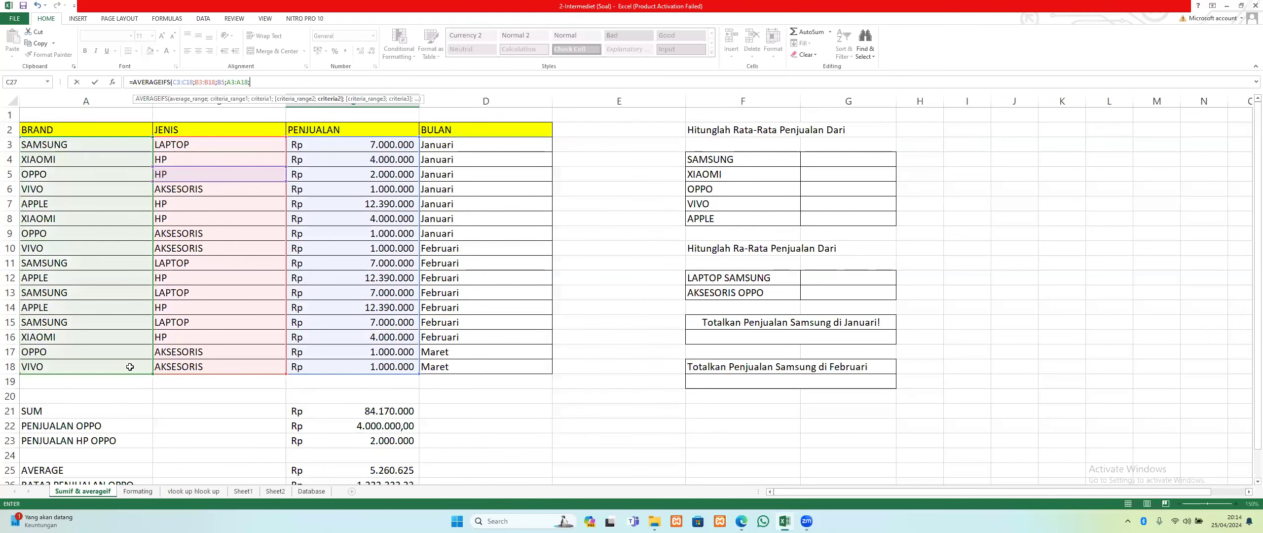
pyautogui.click(101, 172)
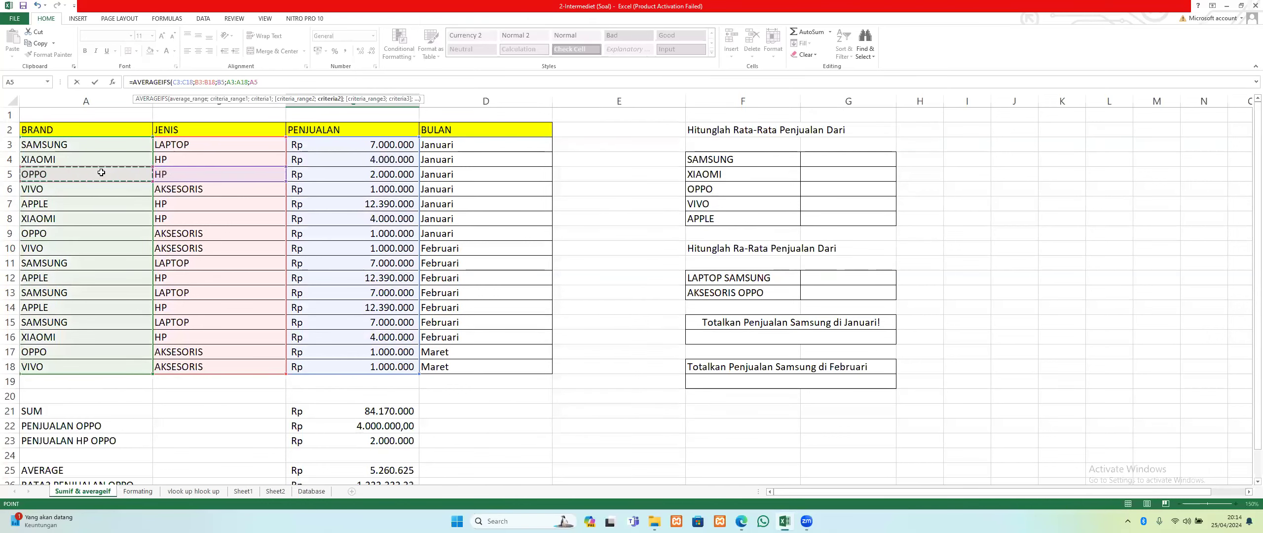
pyautogui.write(')')
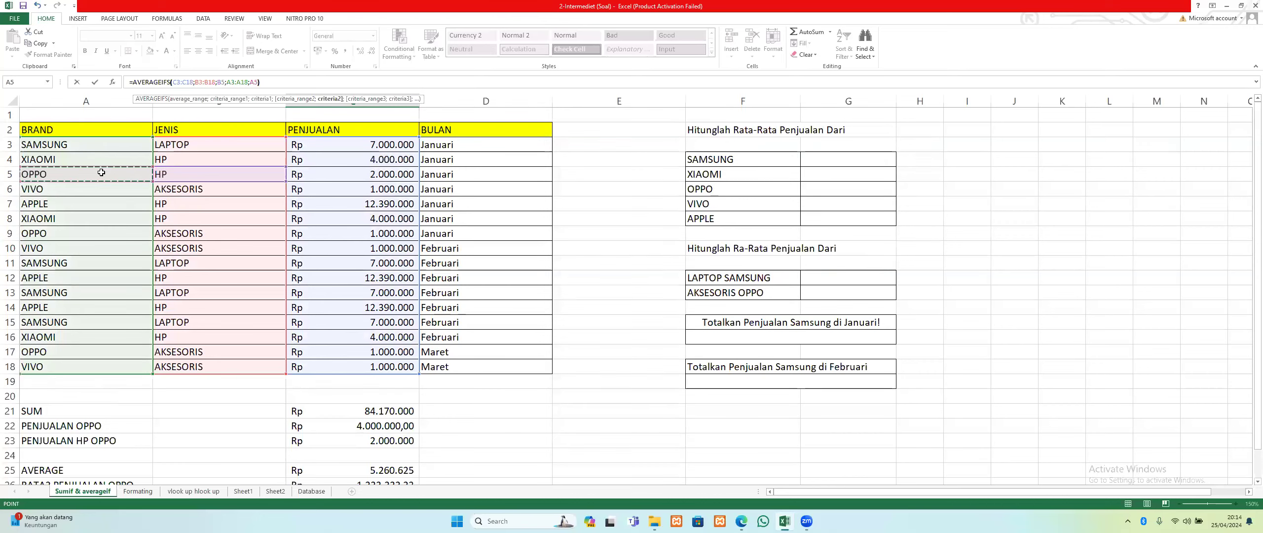
pyautogui.press('Return')
# Step: Apply the Accounting number format to the OPPO HP average in C27
pyautogui.press('Up')
pyautogui.click(373, 36)
pyautogui.click(378, 124)
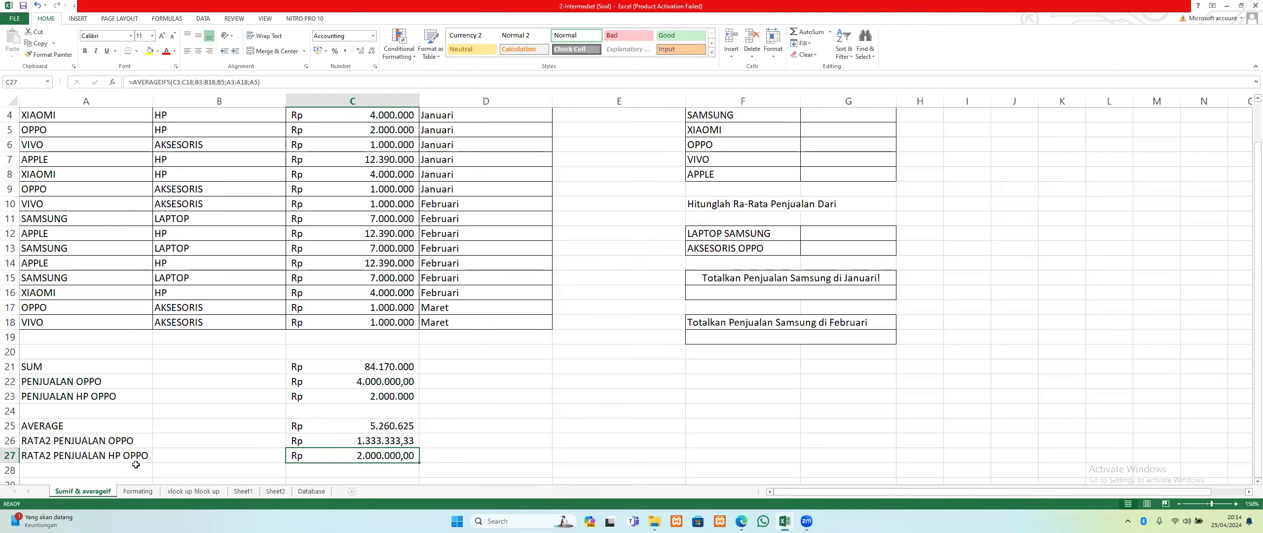
# Step: Check the PENJUALAN HP OPPO formula in C23 against OPPO's HP sales entry in C5
pyautogui.click(140, 405)
pyautogui.click(148, 395)
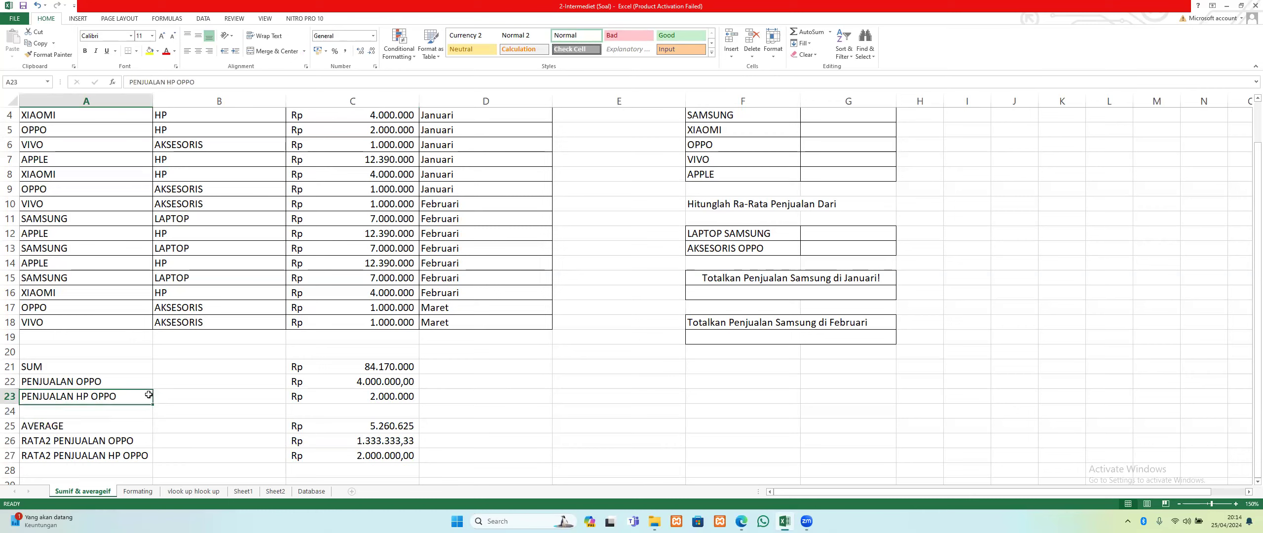
pyautogui.click(384, 398)
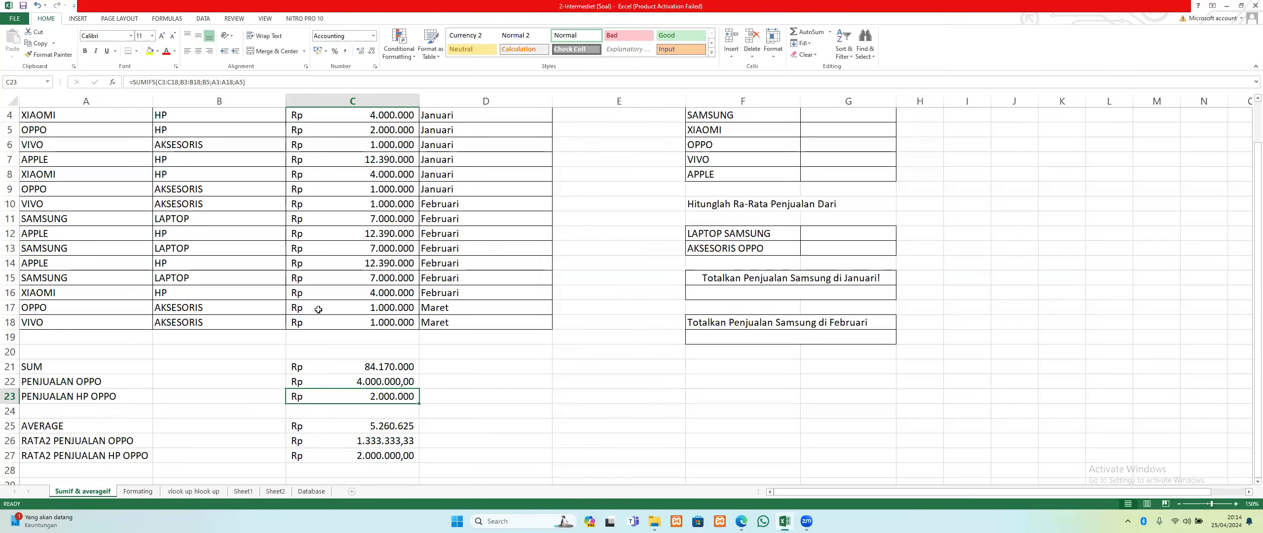
pyautogui.scroll(1, 382, 336)
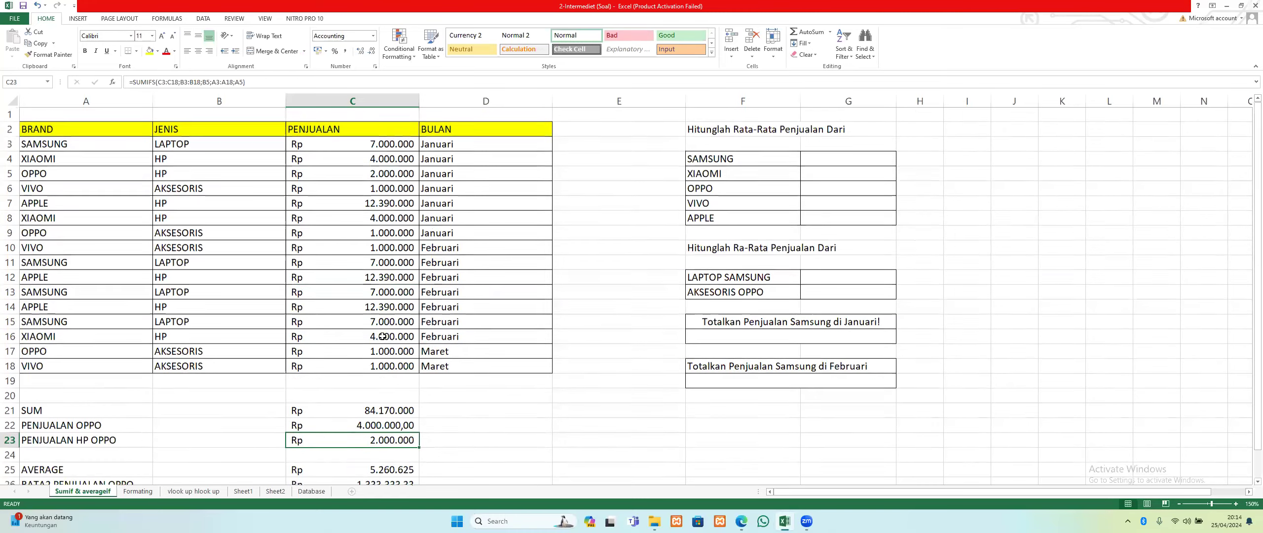
pyautogui.click(369, 175)
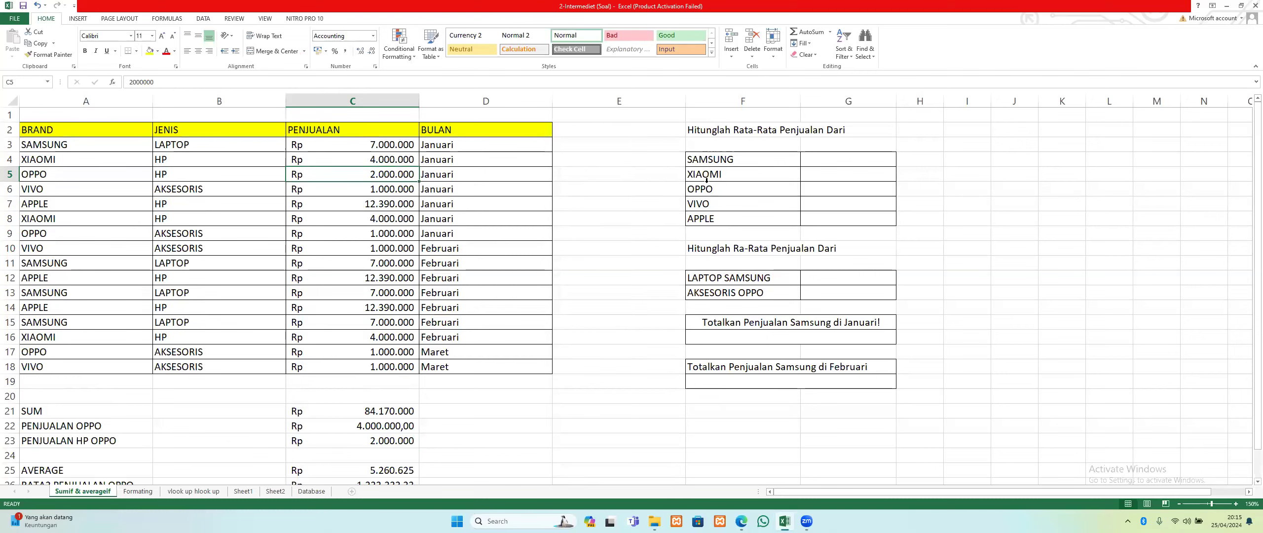
# Step: Examine the average-sales exercise in F2:G8, going through the brand labels and their empty answer cells
pyautogui.click(699, 99)
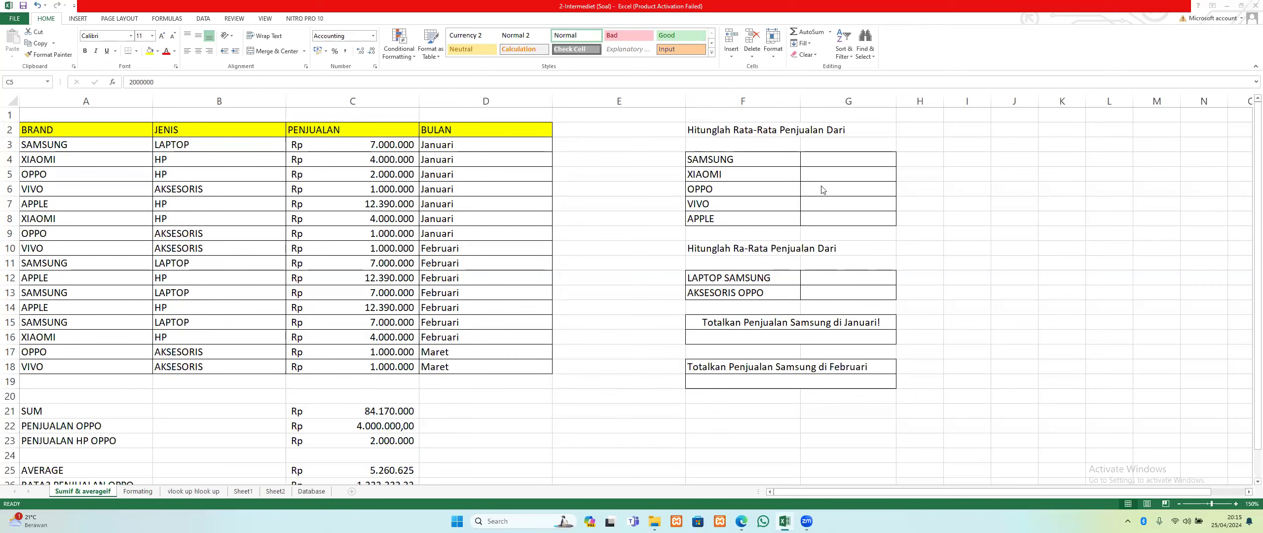
pyautogui.click(854, 160)
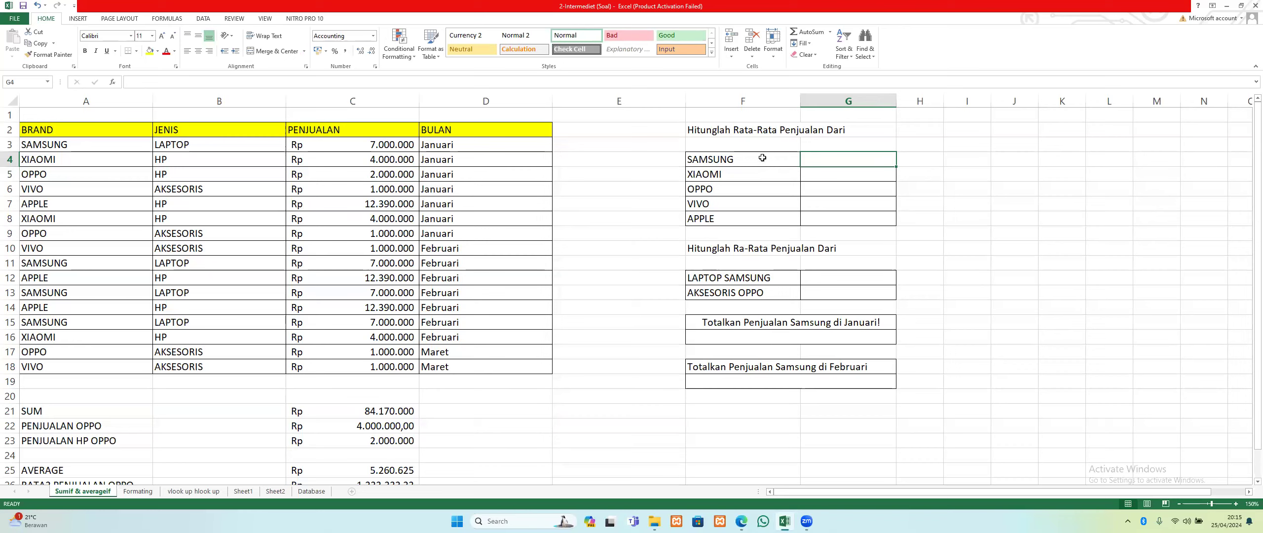
pyautogui.click(850, 186)
pyautogui.click(854, 205)
pyautogui.click(855, 217)
pyautogui.moveTo(837, 159); pyautogui.dragTo(852, 220)
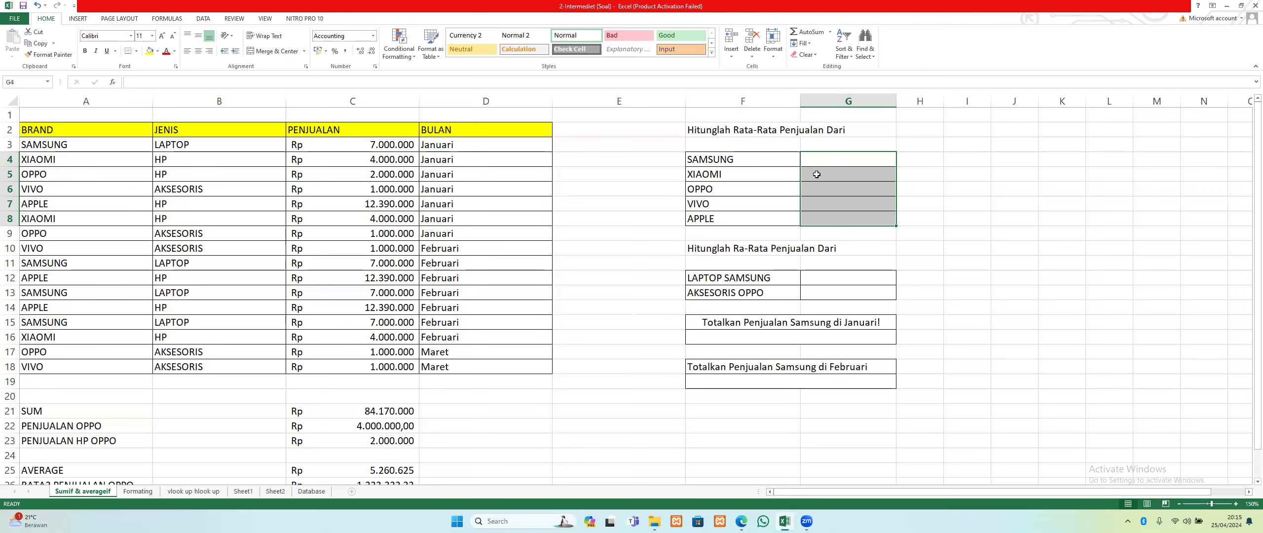
pyautogui.click(794, 76)
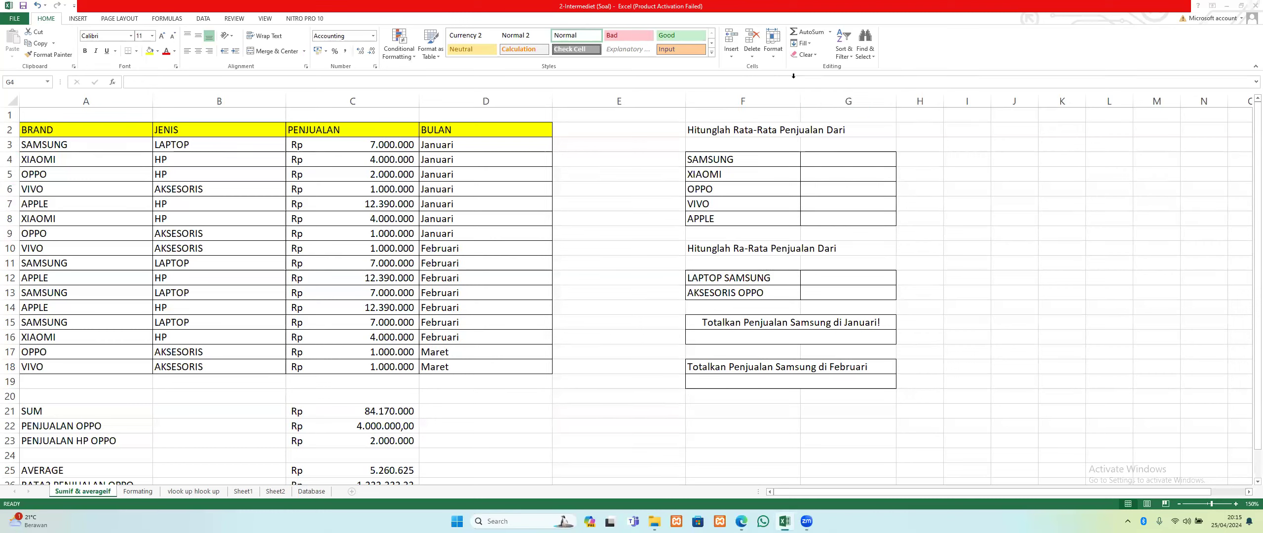
pyautogui.click(845, 159)
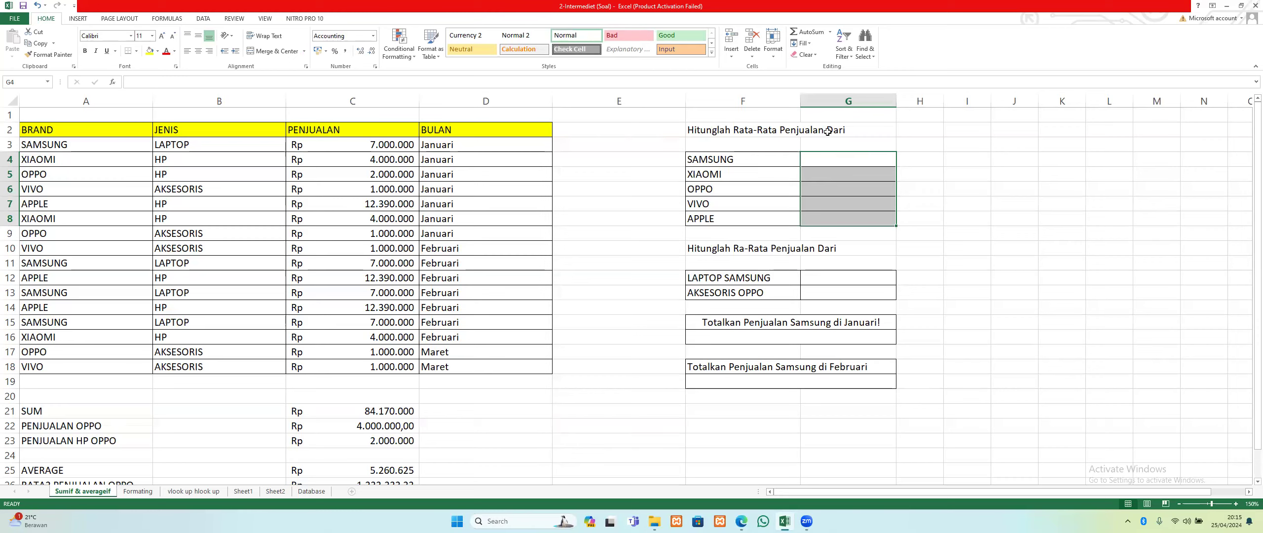
pyautogui.click(753, 165)
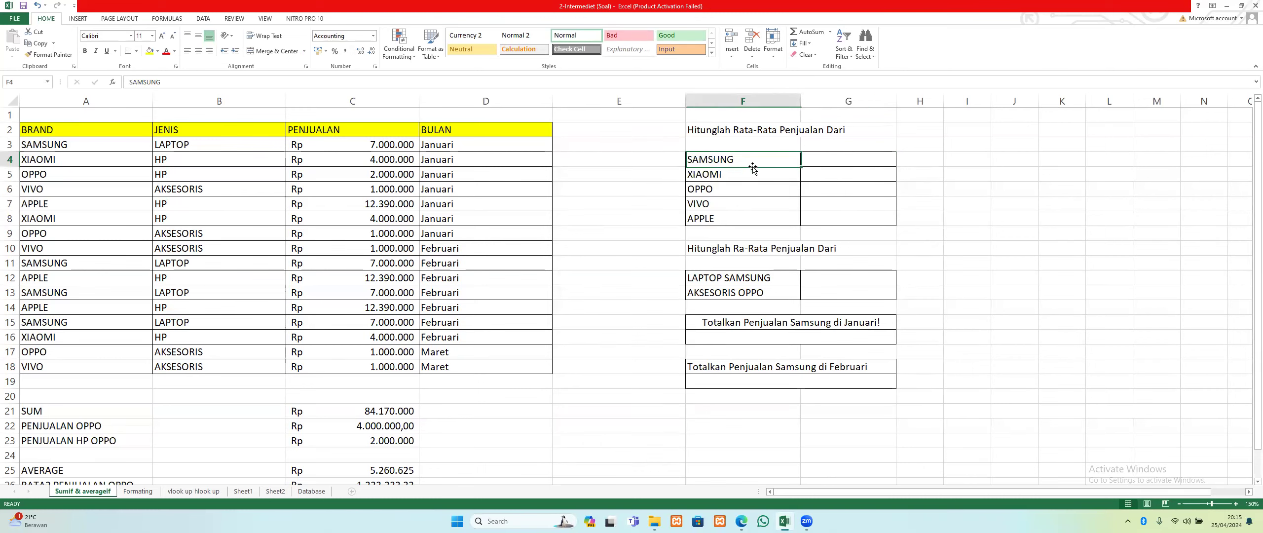
pyautogui.click(790, 175)
pyautogui.click(785, 190)
pyautogui.click(786, 219)
pyautogui.click(777, 189)
pyautogui.click(772, 174)
pyautogui.click(774, 164)
pyautogui.click(723, 271)
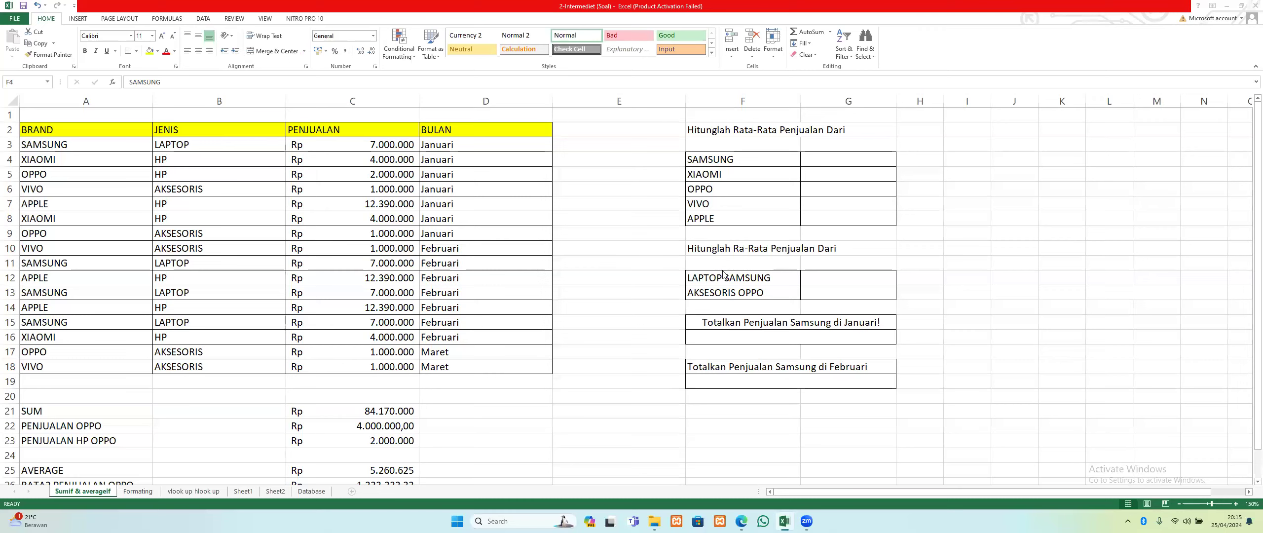
# Step: Review the first average-sales exercise: its heading in F2, the brand list in F4:F8 and the blank cells beside it
pyautogui.click(790, 234)
pyautogui.click(914, 156)
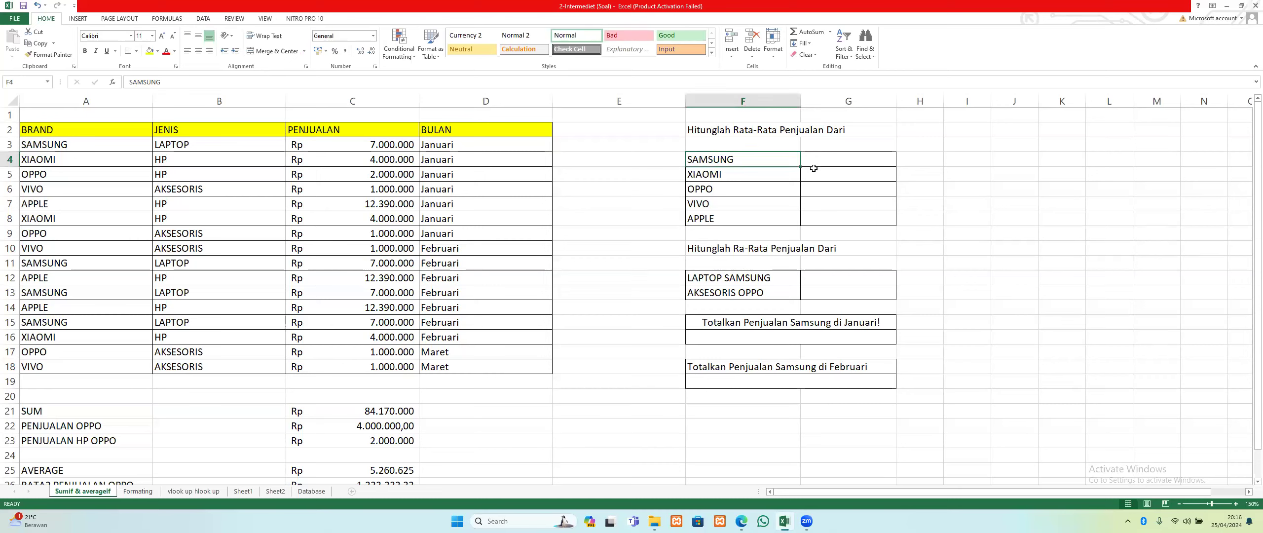
pyautogui.press('Down')
pyautogui.press('Down')
pyautogui.press('Down')
pyautogui.press('Down')
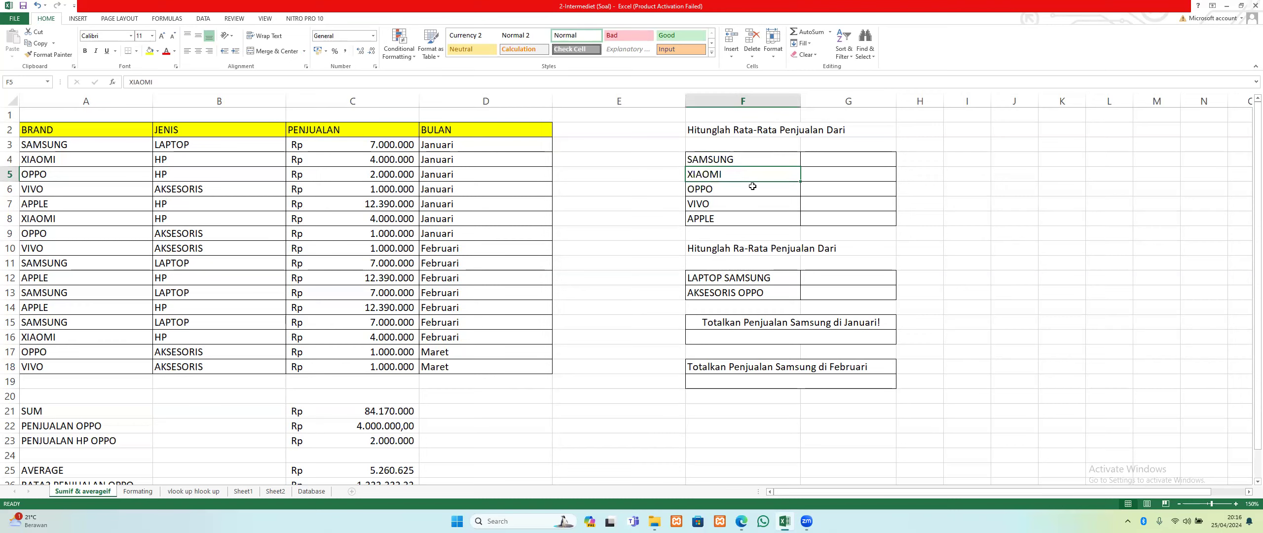
pyautogui.press('Up')
pyautogui.press('Up')
pyautogui.press('Up')
pyautogui.press('Up')
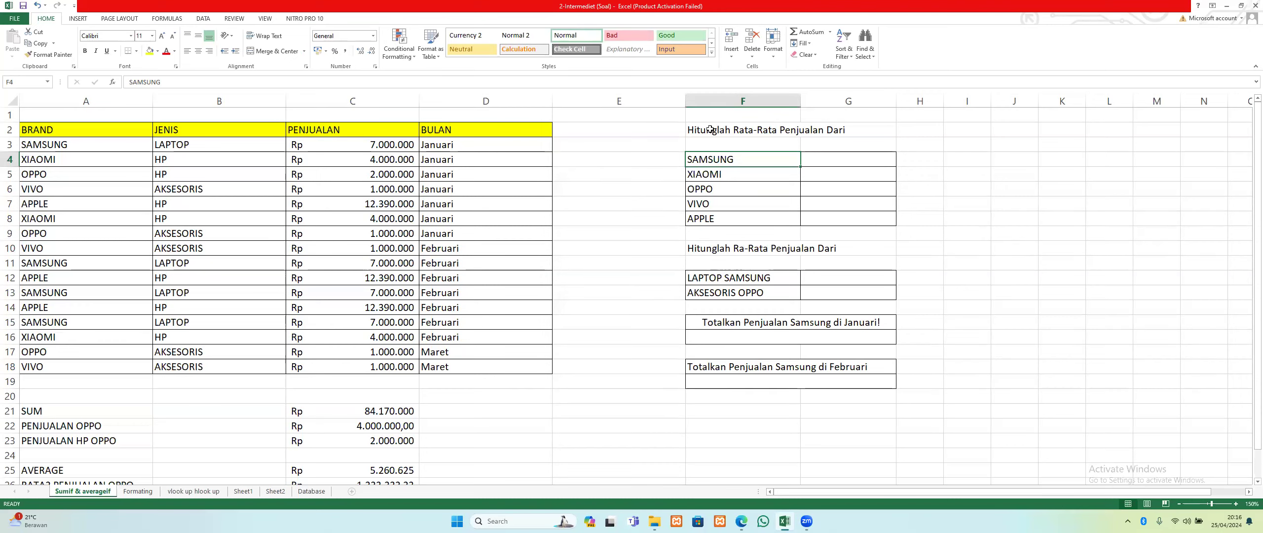
pyautogui.click(758, 127)
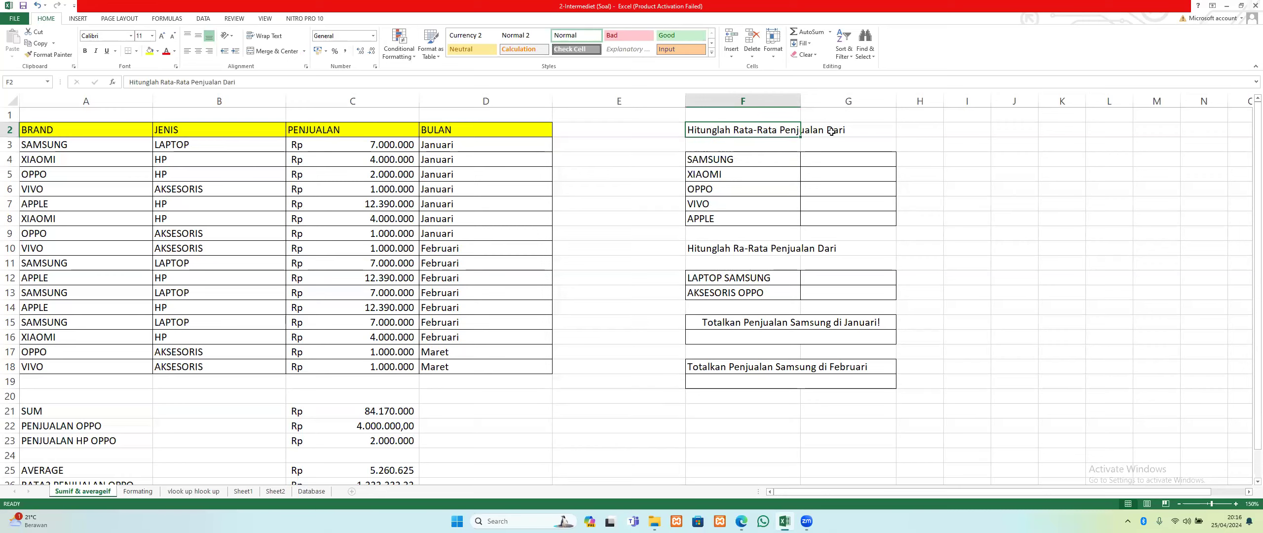
pyautogui.click(756, 161)
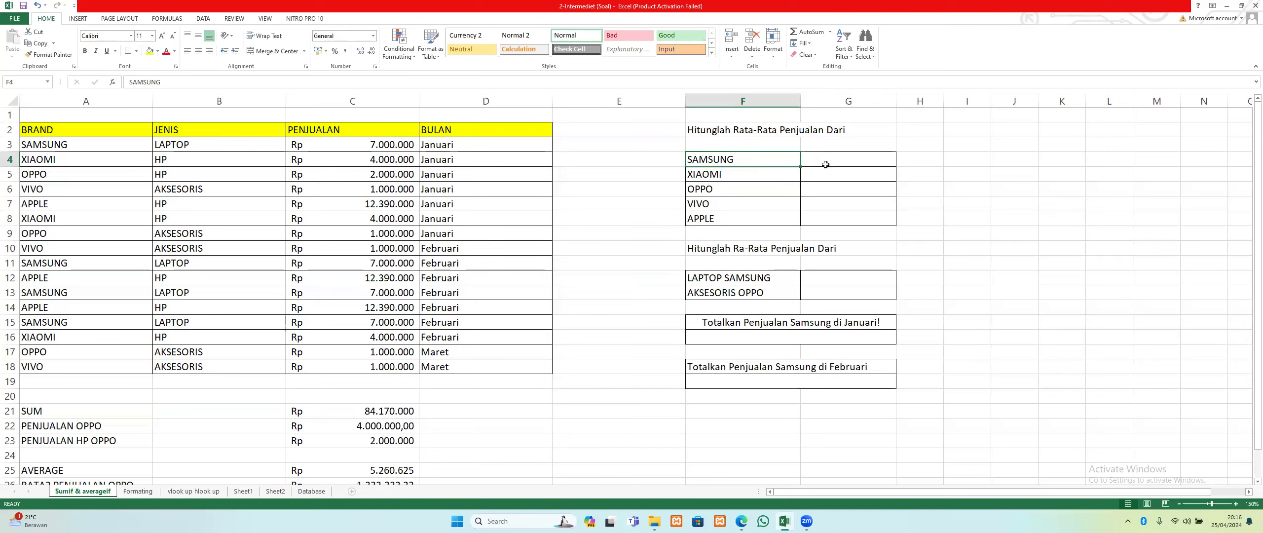
pyautogui.click(770, 181)
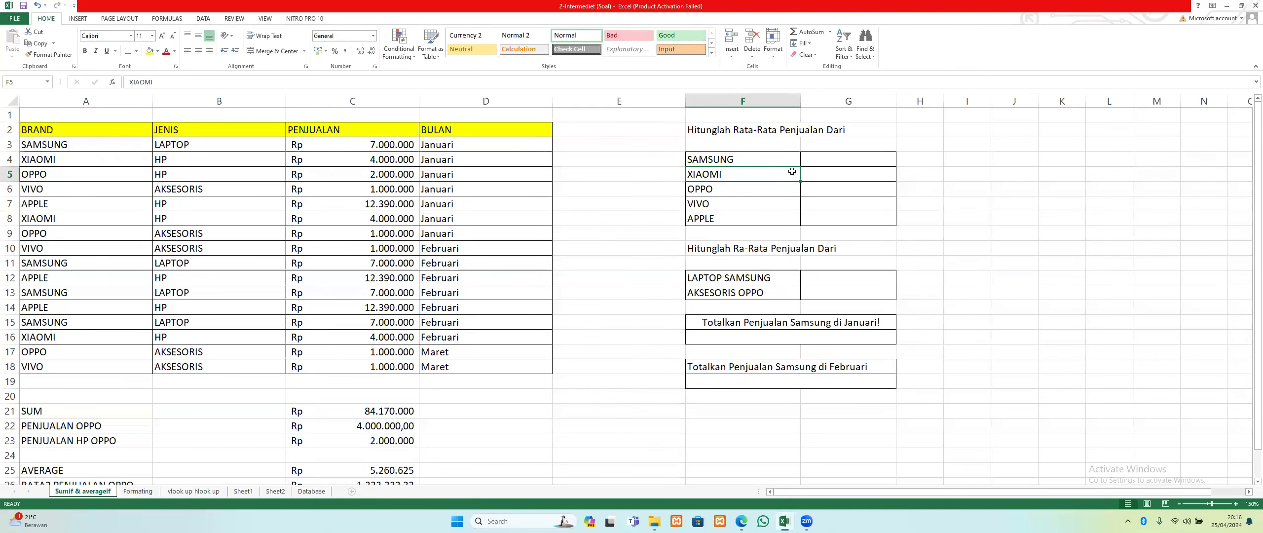
pyautogui.click(827, 161)
pyautogui.click(834, 173)
pyautogui.click(839, 207)
pyautogui.moveTo(752, 155); pyautogui.dragTo(772, 222)
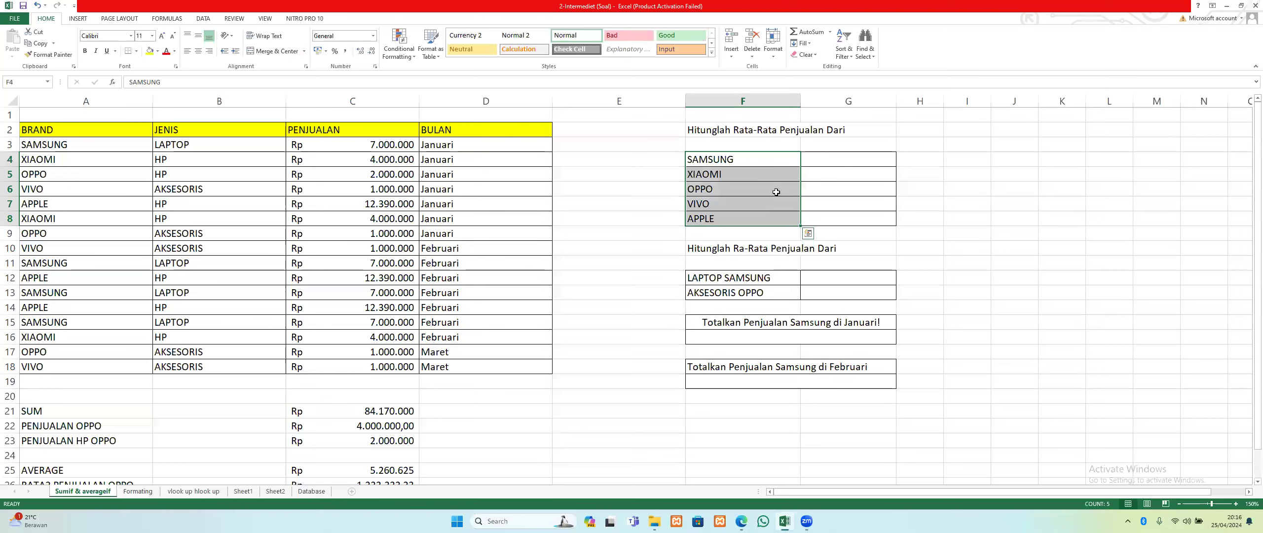
# Step: Match each brand from SAMSUNG to APPLE in F4:F8 with its answer cell in G4:G8
pyautogui.click(782, 164)
pyautogui.click(859, 167)
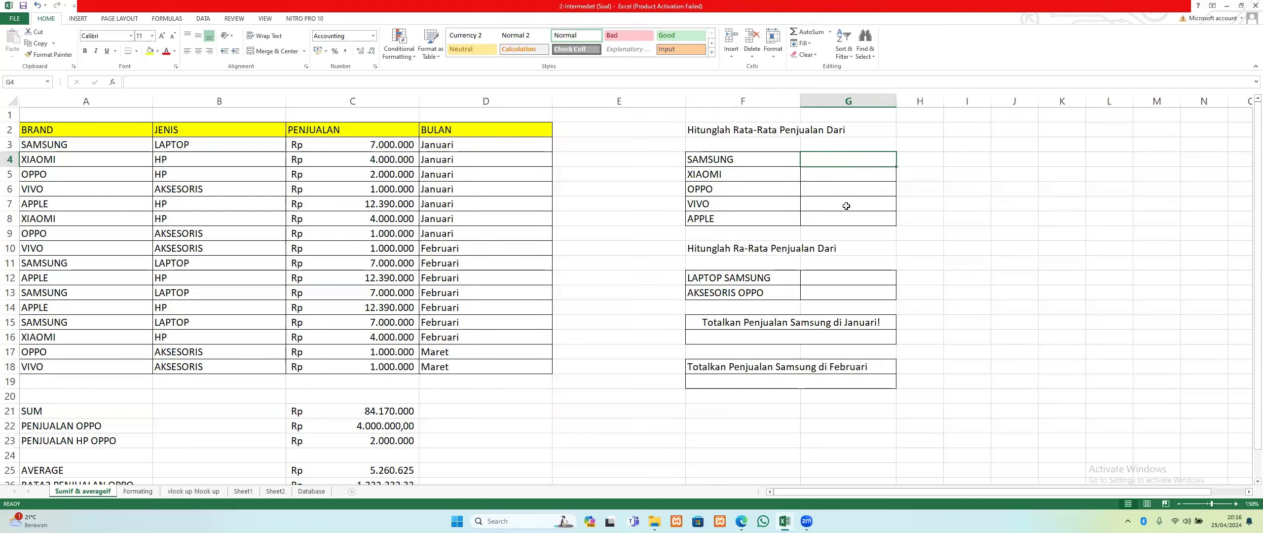
pyautogui.click(763, 180)
pyautogui.click(804, 172)
pyautogui.click(786, 188)
pyautogui.click(822, 189)
pyautogui.click(784, 203)
pyautogui.click(837, 203)
pyautogui.click(771, 221)
pyautogui.click(829, 224)
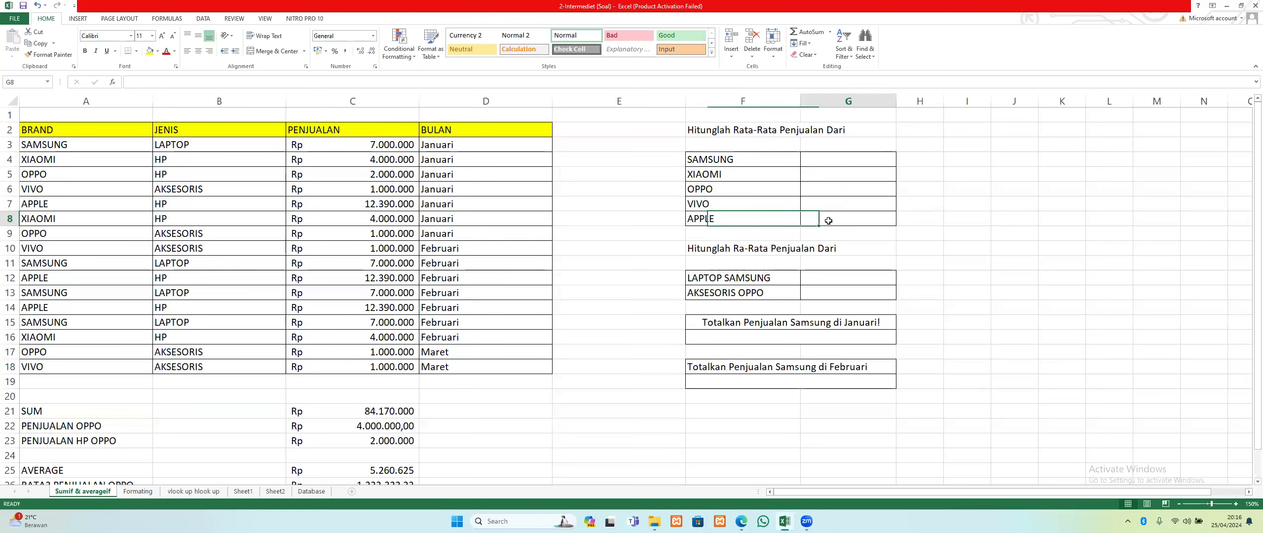
pyautogui.moveTo(739, 158); pyautogui.dragTo(760, 219)
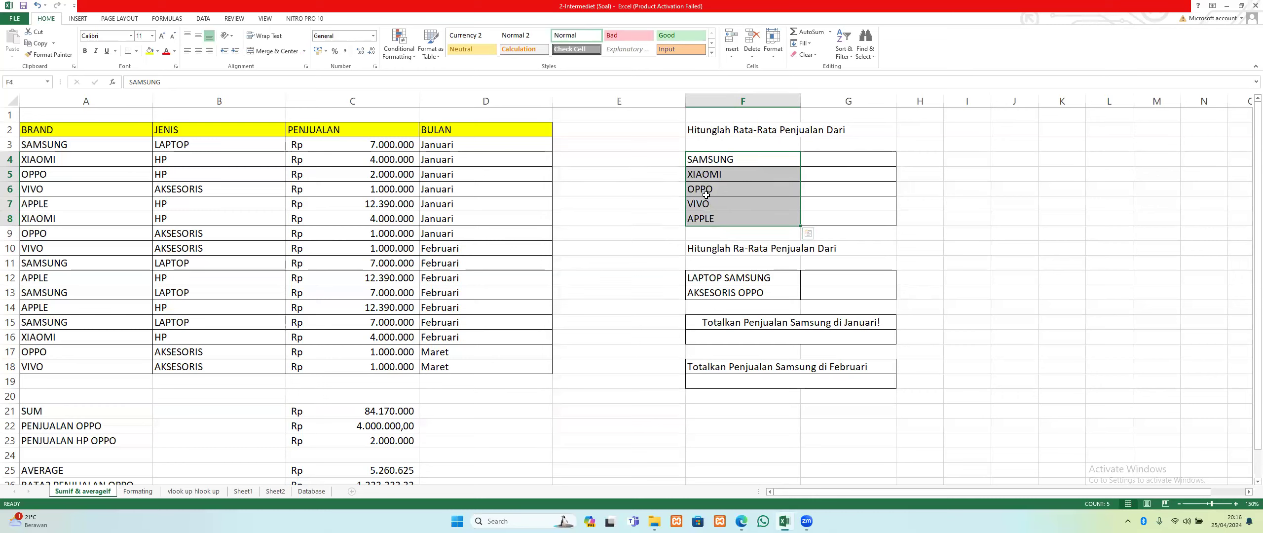
pyautogui.click(864, 157)
pyautogui.click(783, 157)
pyautogui.click(823, 157)
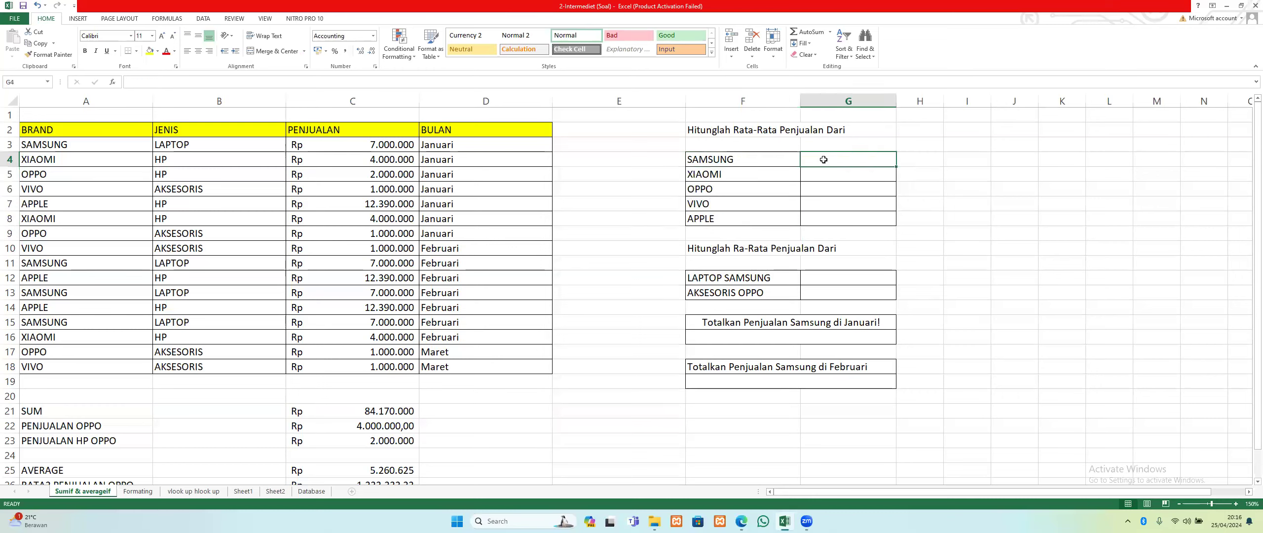
pyautogui.click(674, 44)
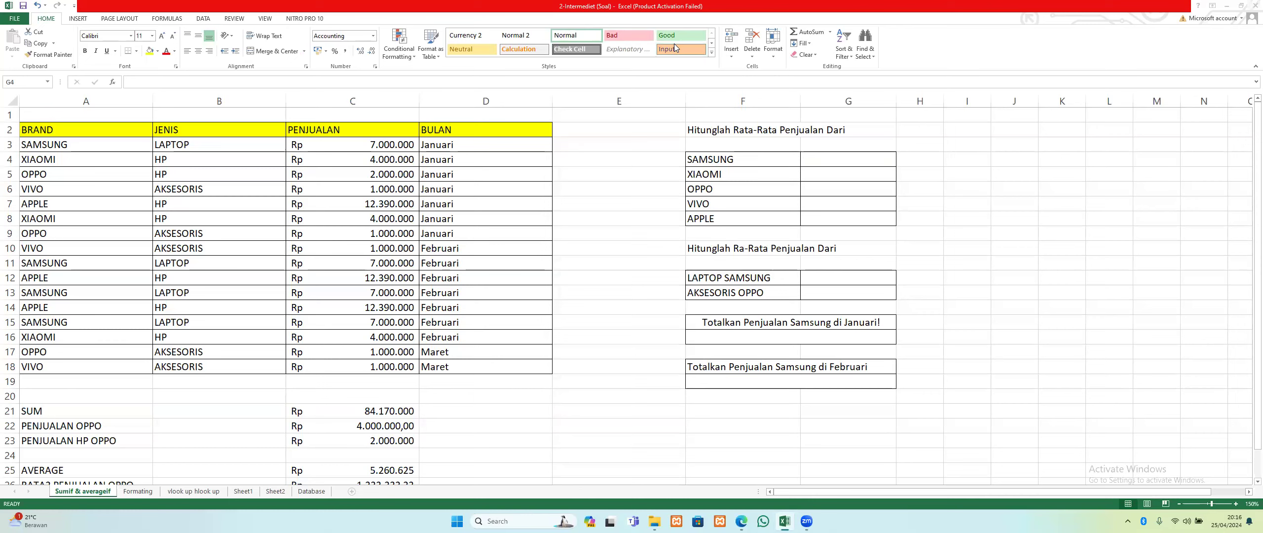
pyautogui.click(865, 157)
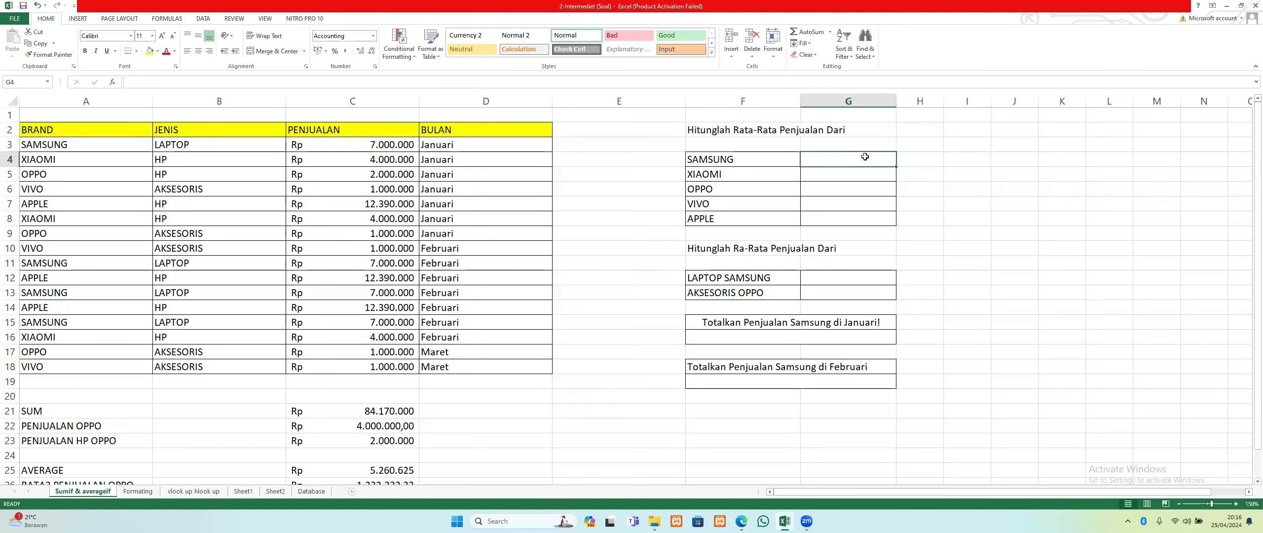
pyautogui.write('=I')
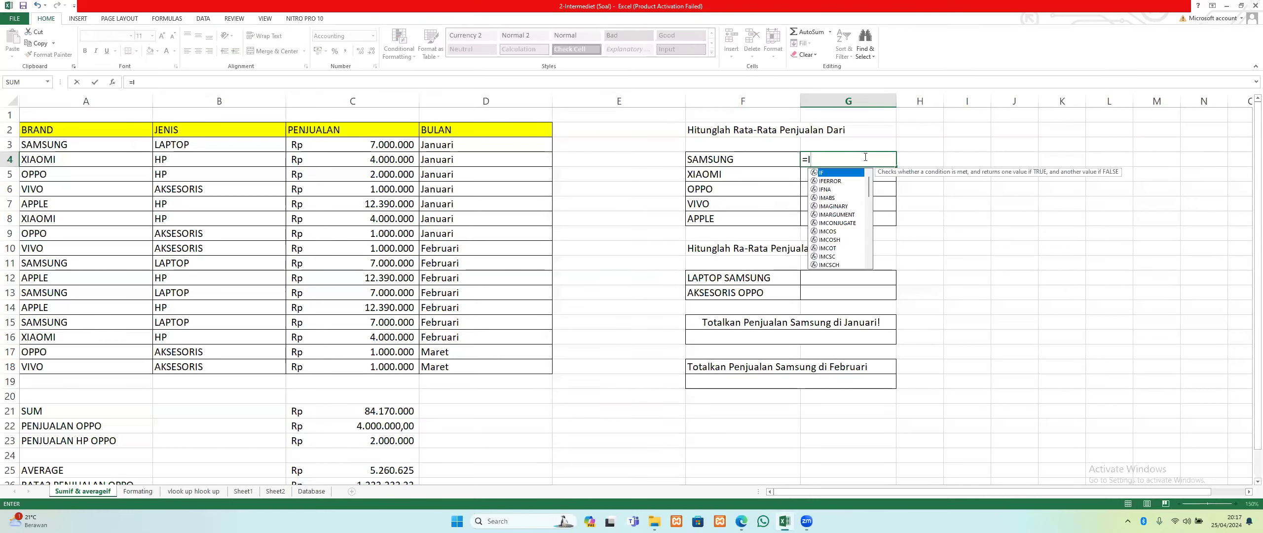
pyautogui.press('BackSpace')
pyautogui.write('AVER')
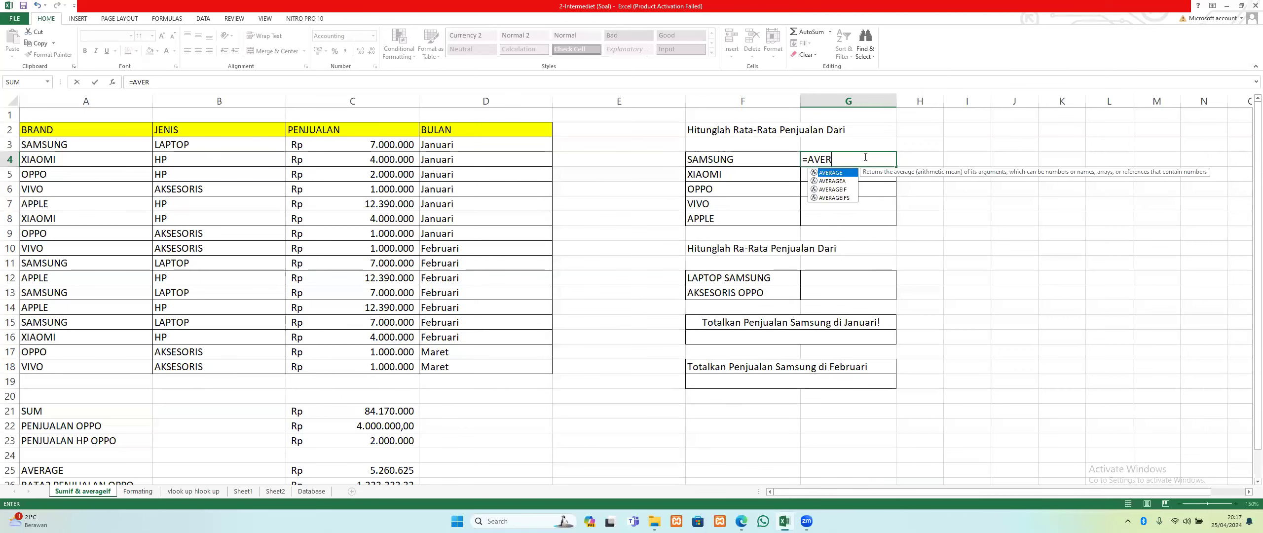
pyautogui.doubleClick(849, 190)
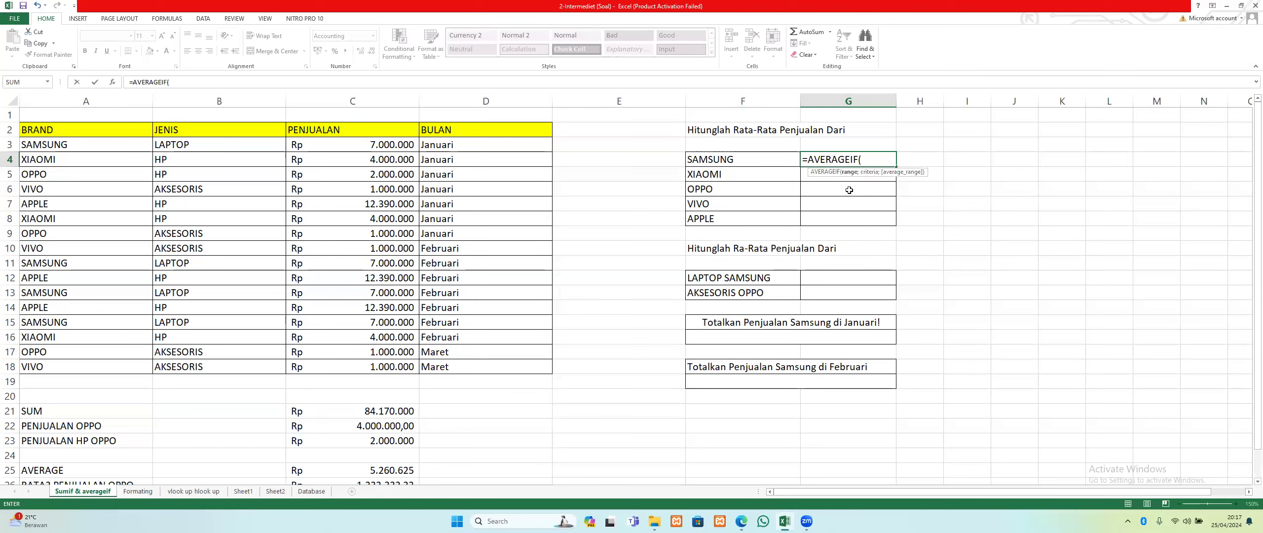
pyautogui.press('BackSpace')
pyautogui.press('BackSpace')
pyautogui.press('BackSpace')
pyautogui.press('BackSpace')
pyautogui.press('BackSpace')
pyautogui.press('BackSpace')
pyautogui.press('BackSpace')
pyautogui.press('BackSpace')
pyautogui.press('BackSpace')
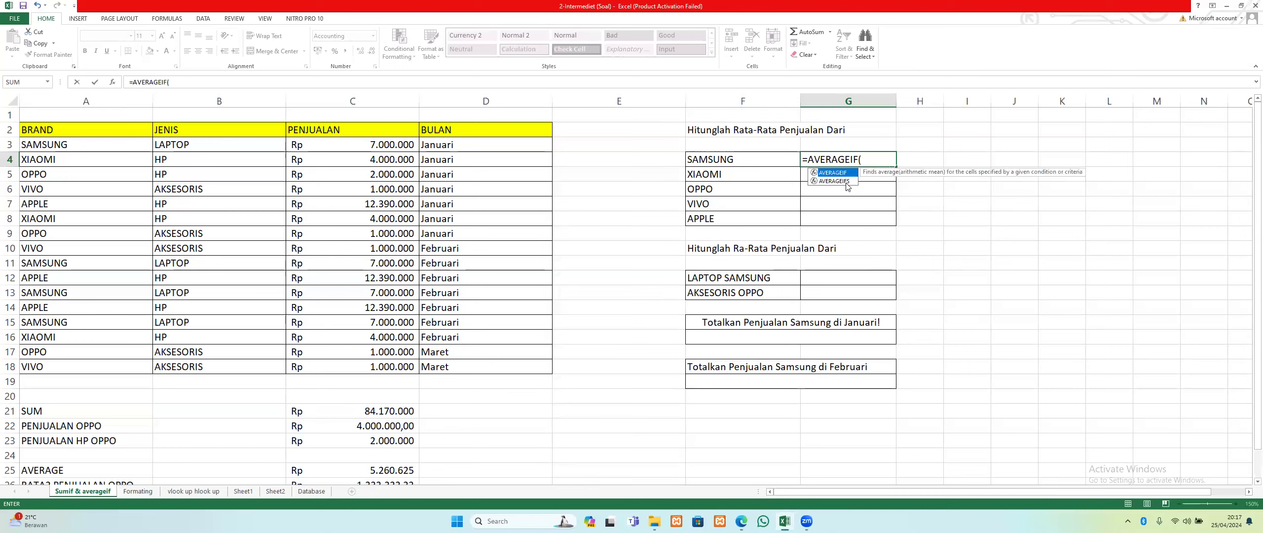
pyautogui.press('Escape')
pyautogui.press('Escape')
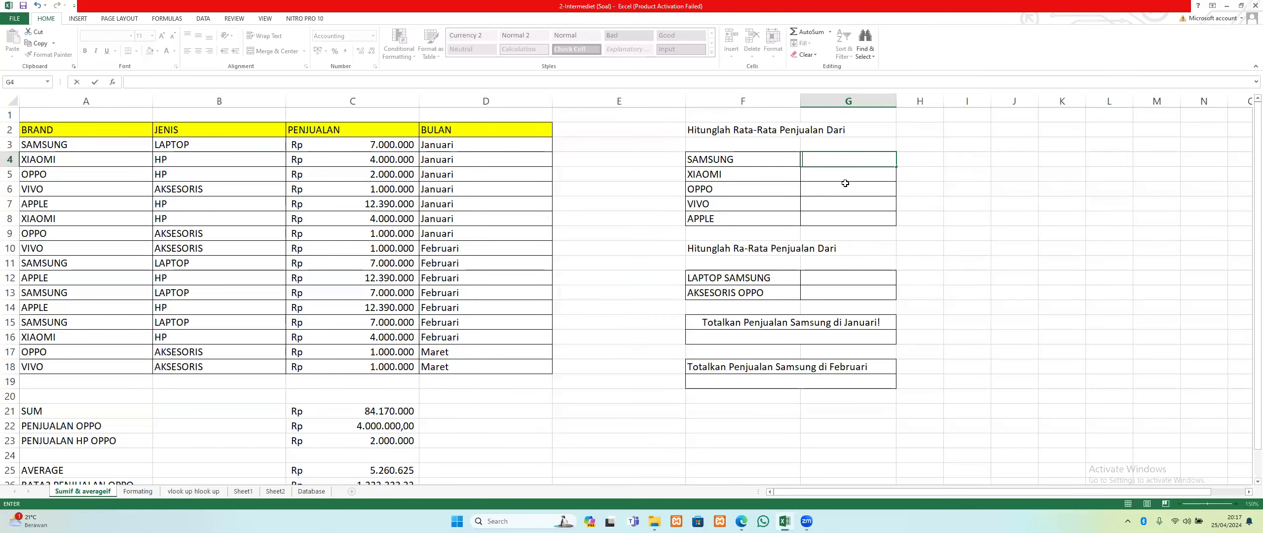
pyautogui.click(963, 203)
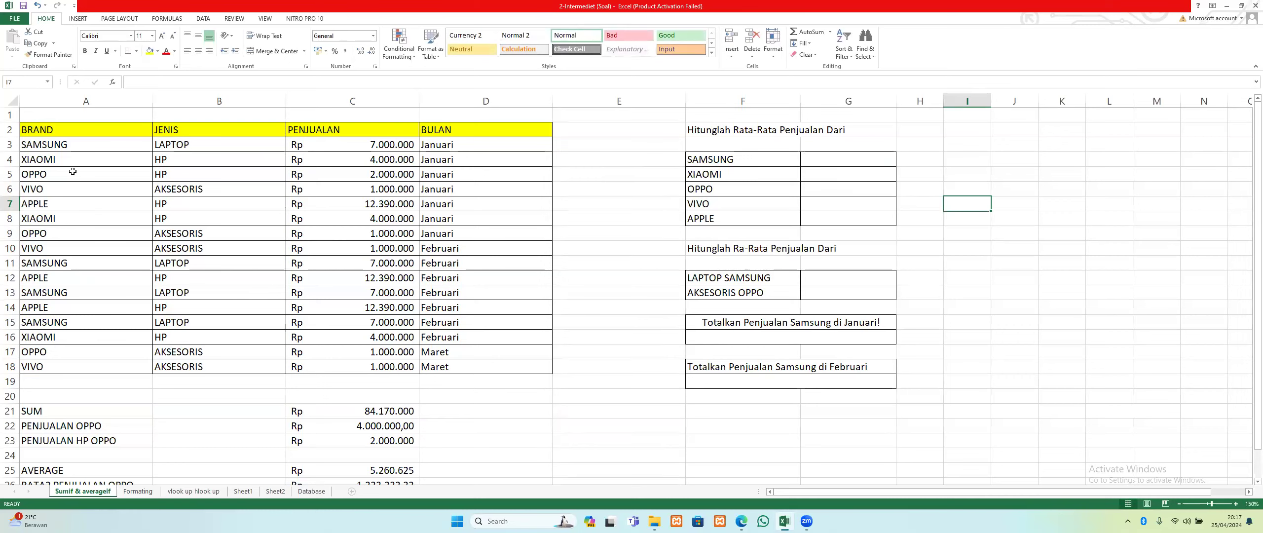
# Step: Name the range A3:A18 BRAND and the range B3:B18 JENIS
pyautogui.moveTo(86, 145); pyautogui.dragTo(87, 368)
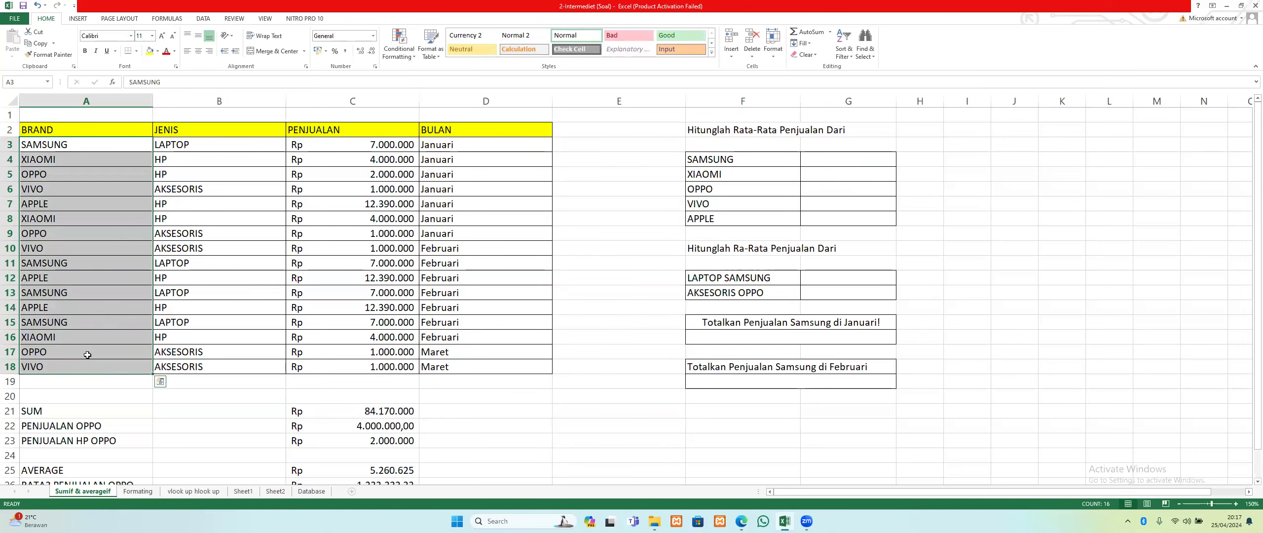
pyautogui.click(26, 79)
pyautogui.moveTo(222, 145); pyautogui.dragTo(230, 367)
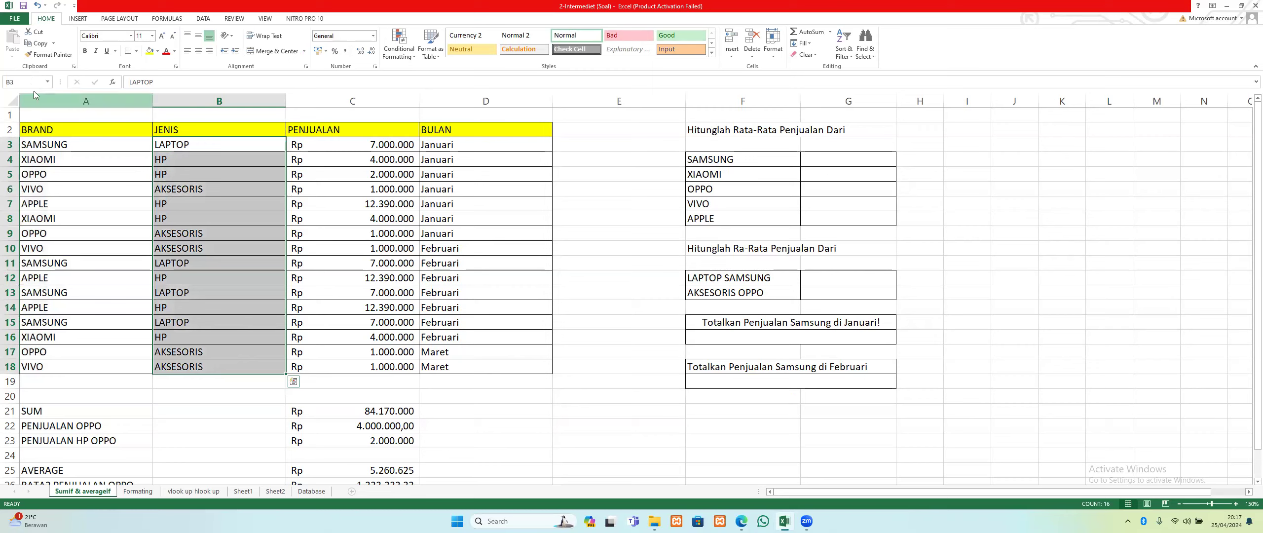
pyautogui.write('JENIS')
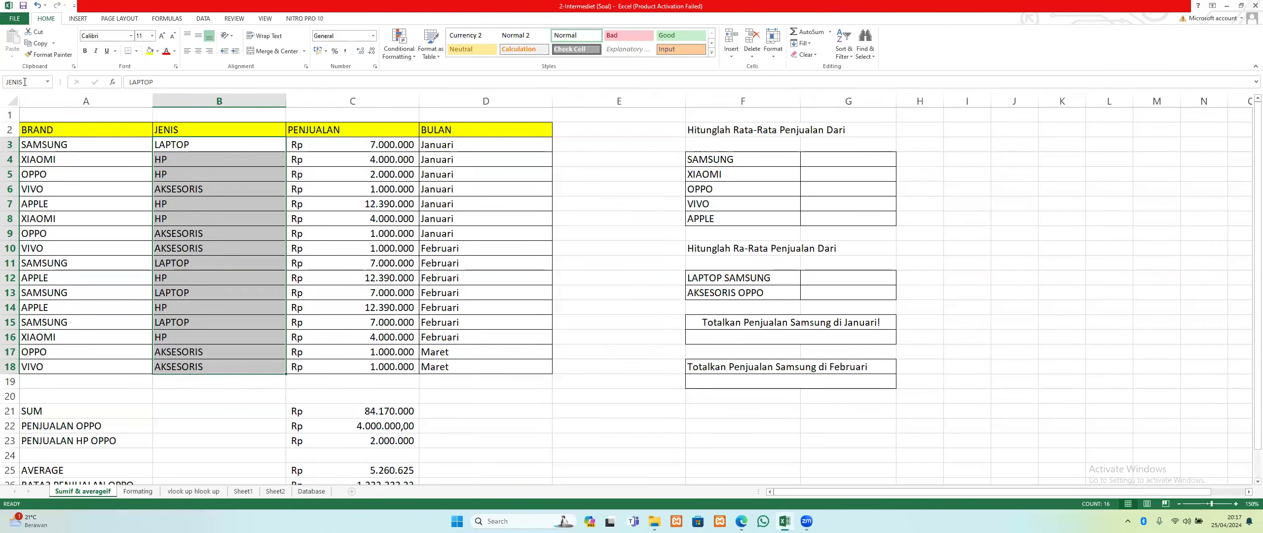
# Step: Name the range C3:C18 PENJUALAN and the range D3:D18 BULAN
pyautogui.moveTo(393, 144); pyautogui.dragTo(398, 369)
pyautogui.click(25, 79)
pyautogui.write('PENJUALAN')
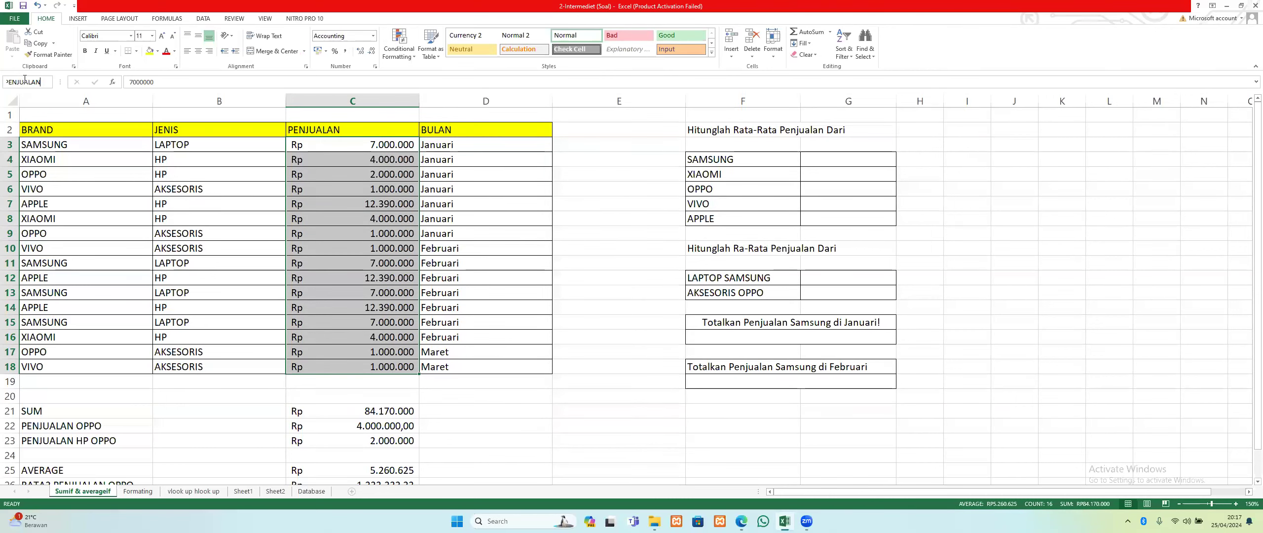
pyautogui.press('Return')
pyautogui.moveTo(529, 146); pyautogui.dragTo(523, 368)
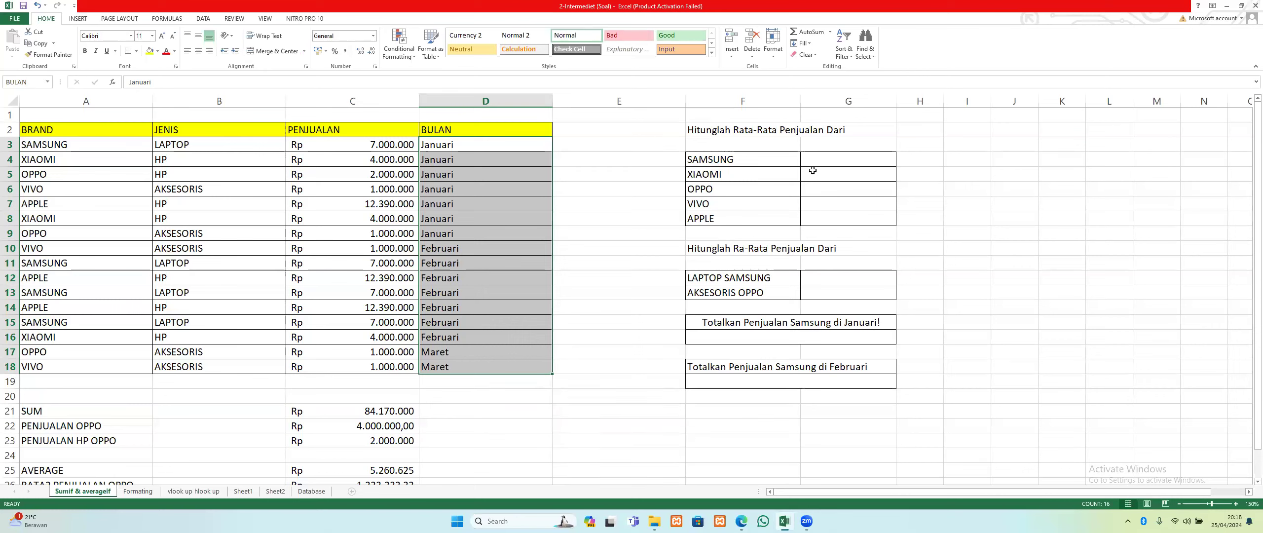
# Step: Calculate Samsung's average sales in G4 with AVERAGEIF, using the named range BRAND, criterion F4 and average range PENJUALAN
pyautogui.click(866, 159)
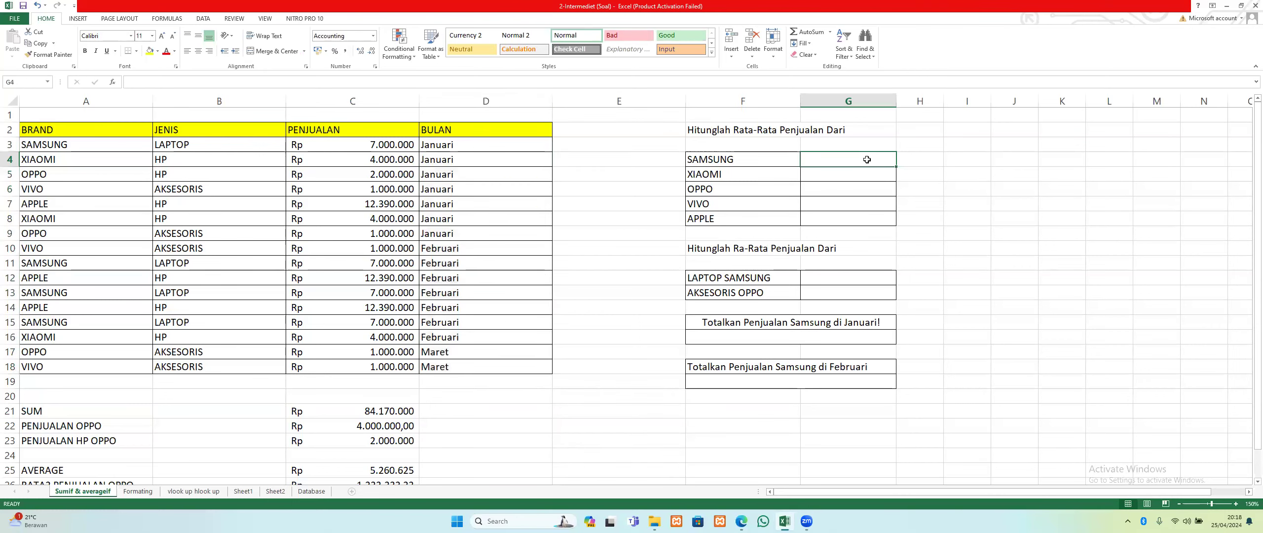
pyautogui.write('=AVER')
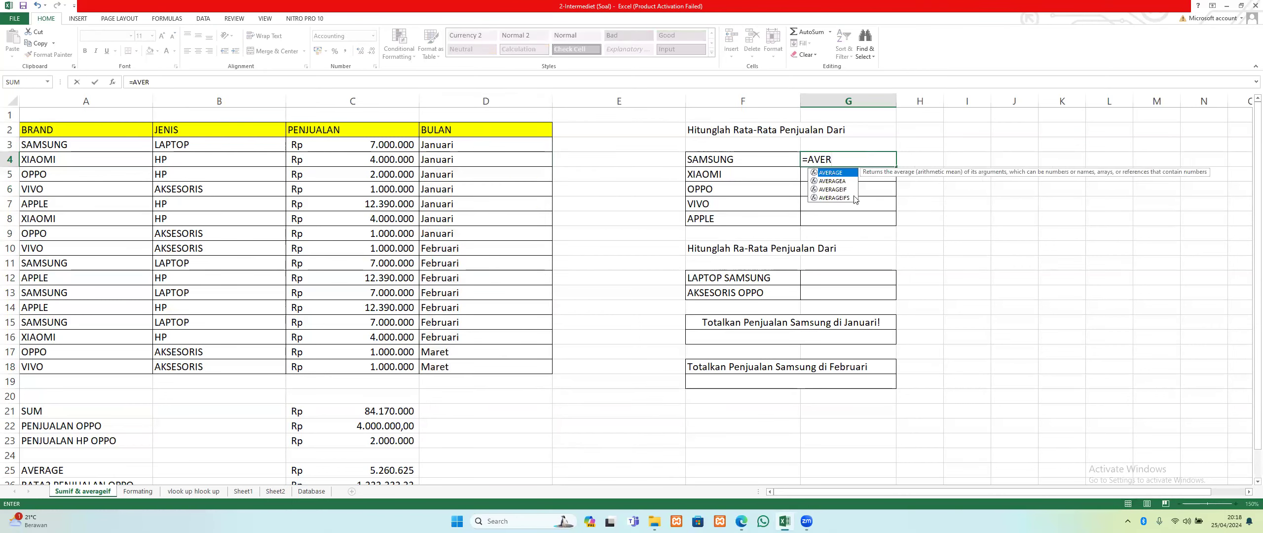
pyautogui.doubleClick(839, 190)
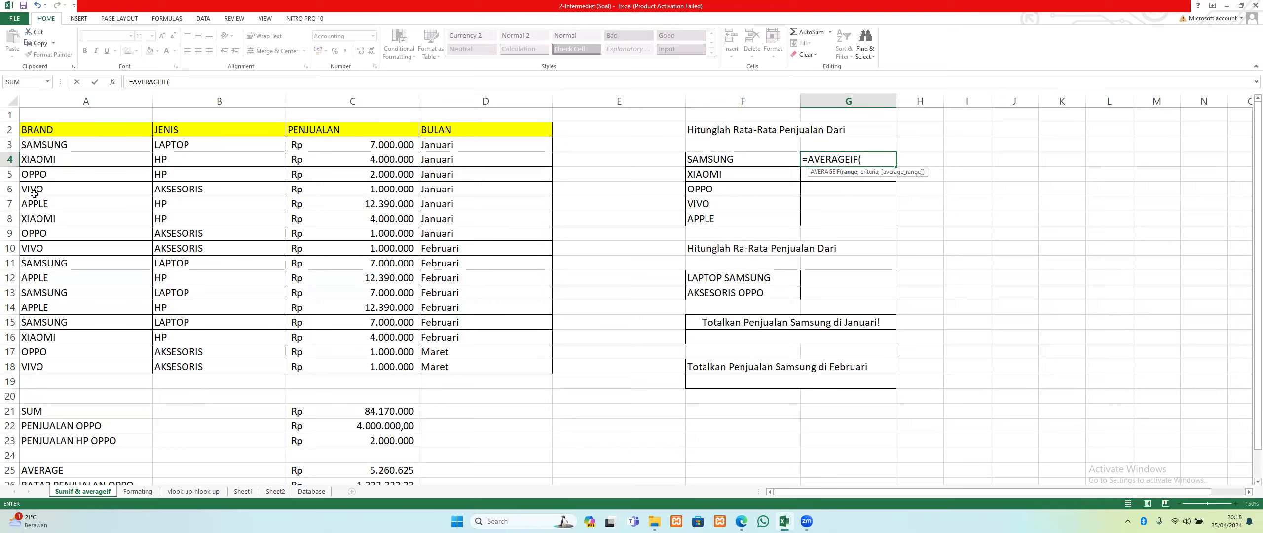
pyautogui.write('BRA')
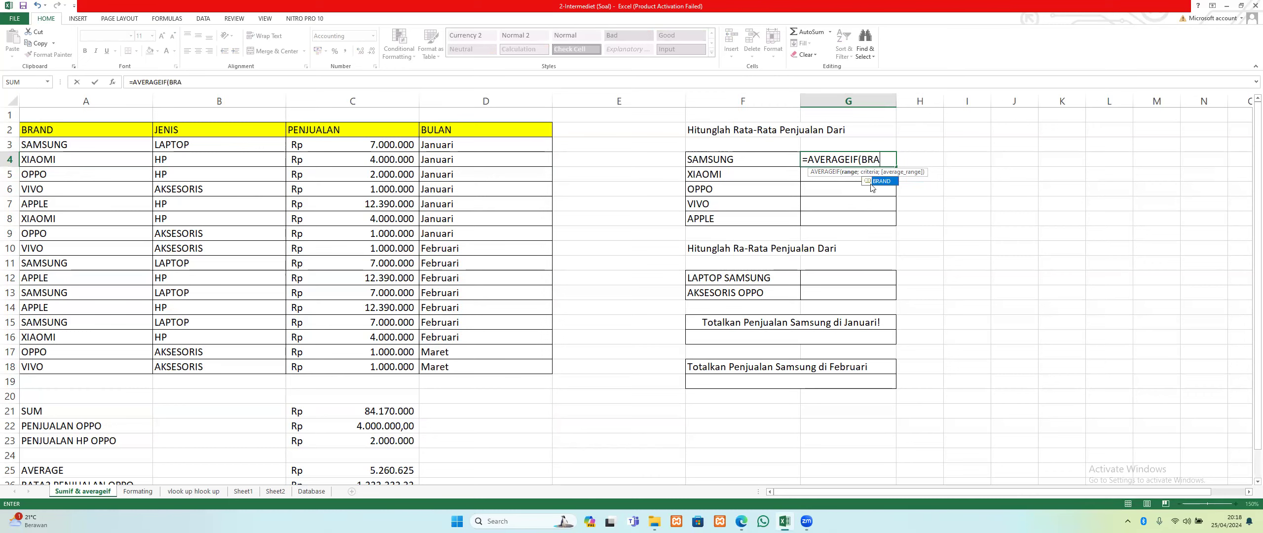
pyautogui.doubleClick(881, 181)
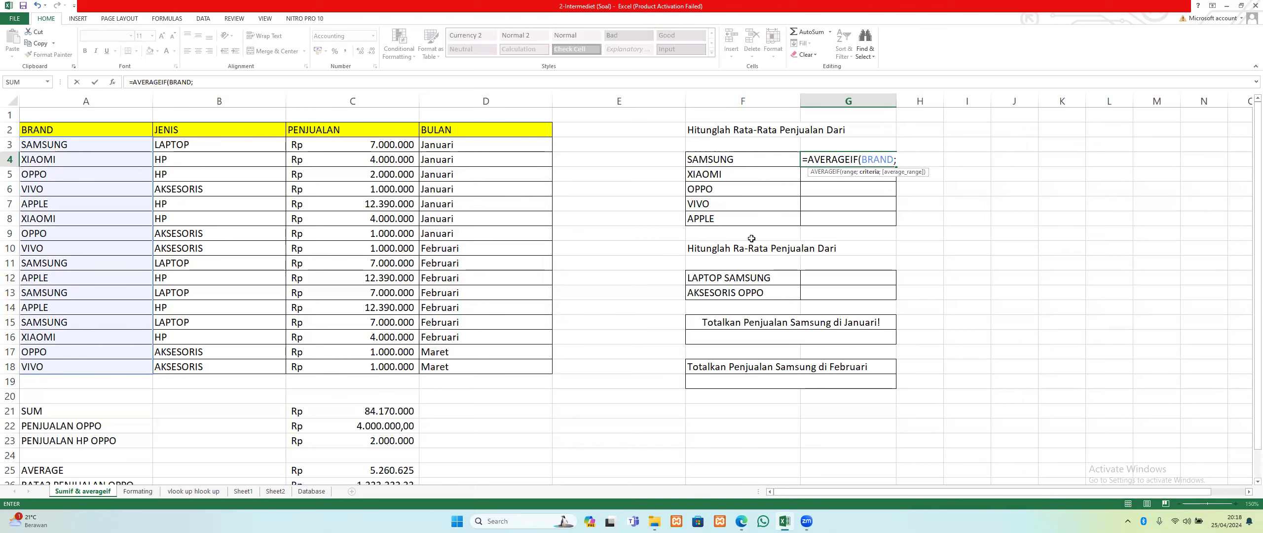
pyautogui.click(732, 160)
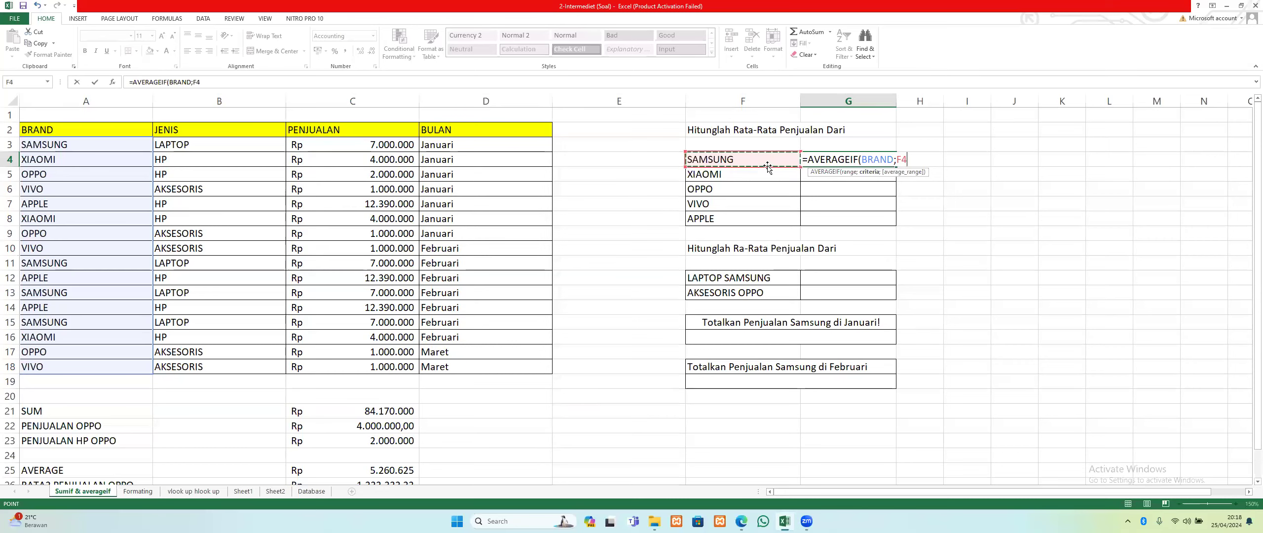
pyautogui.write(';')
pyautogui.moveTo(346, 149); pyautogui.dragTo(353, 366)
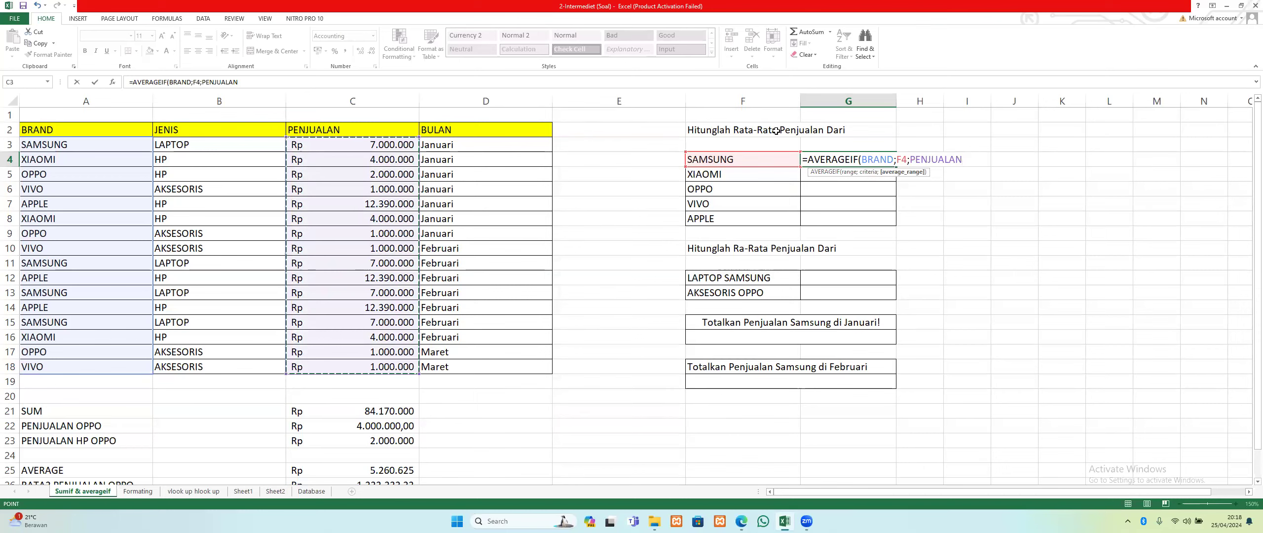
pyautogui.press('Return')
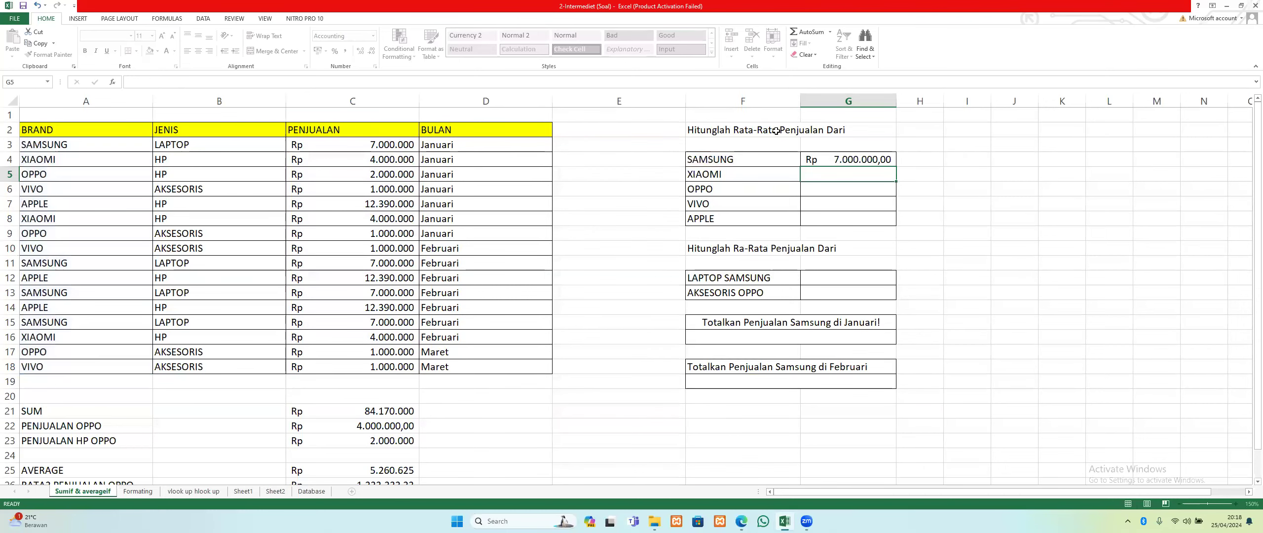
# Step: Fill the AVERAGEIF formula from G4 down to G8 and check the copied formula in G5
pyautogui.click(891, 159)
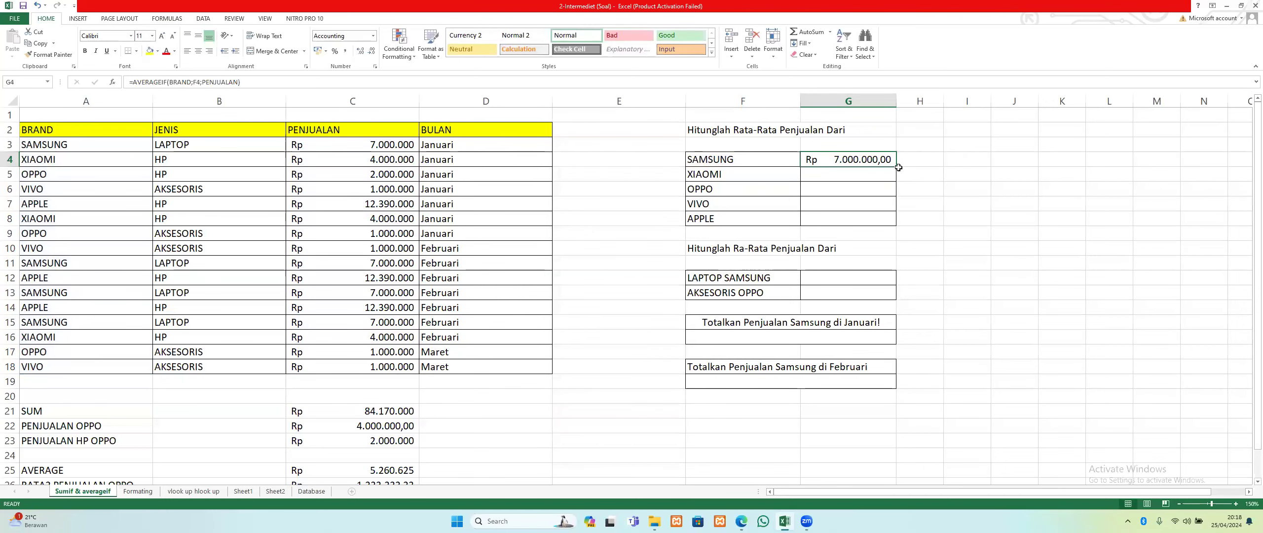
pyautogui.doubleClick(897, 168)
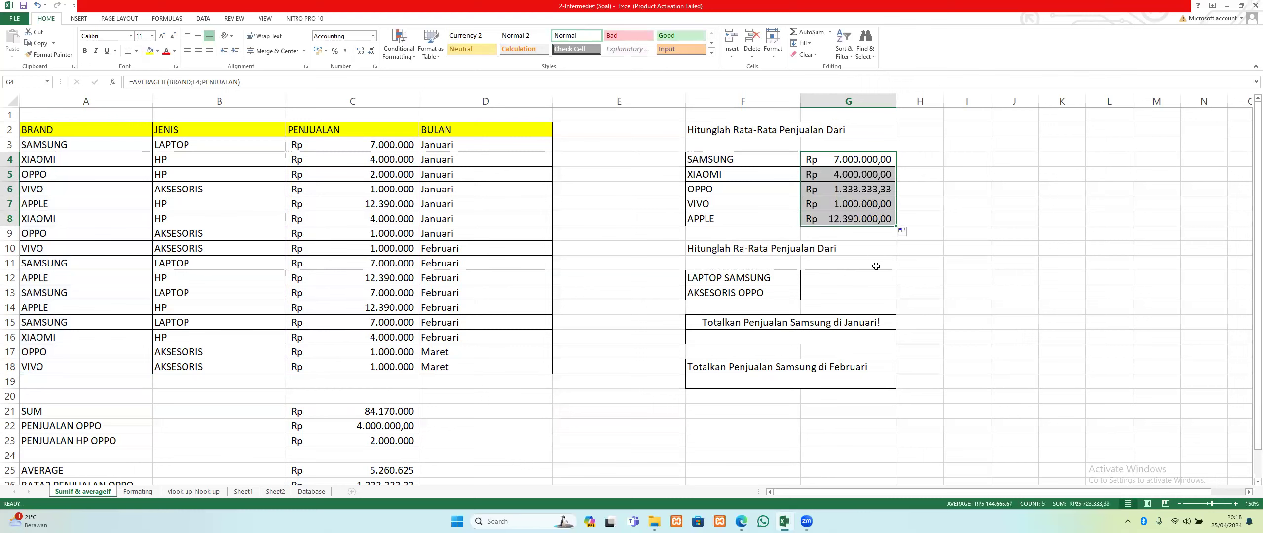
pyautogui.click(926, 191)
pyautogui.click(880, 176)
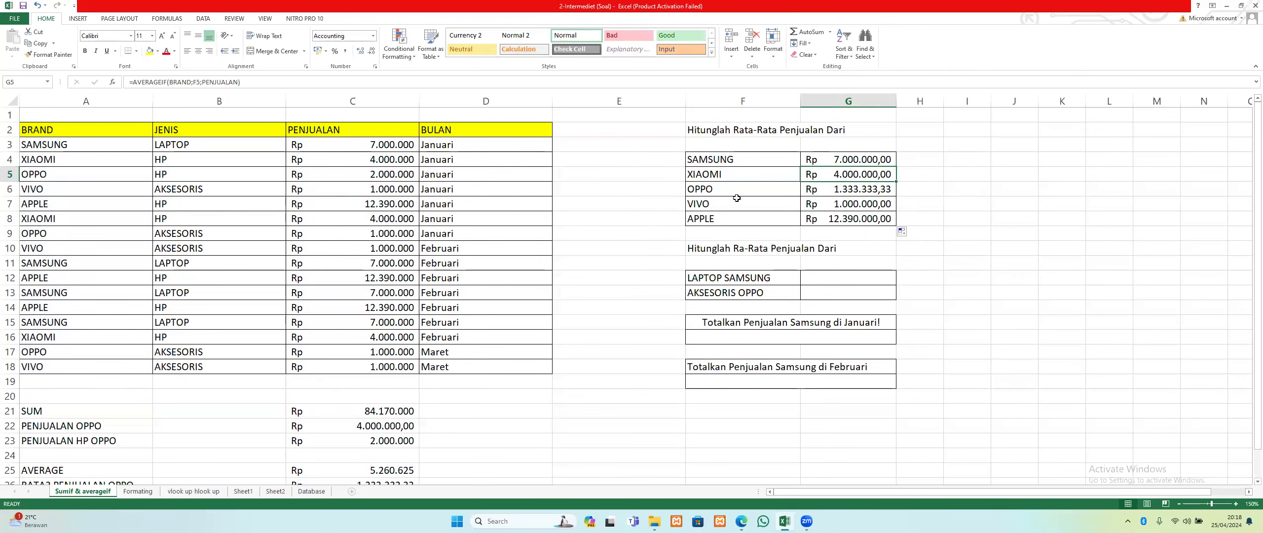
# Step: Inspect the ranges referenced by the copied AVERAGEIF formula in G5
pyautogui.click(247, 82)
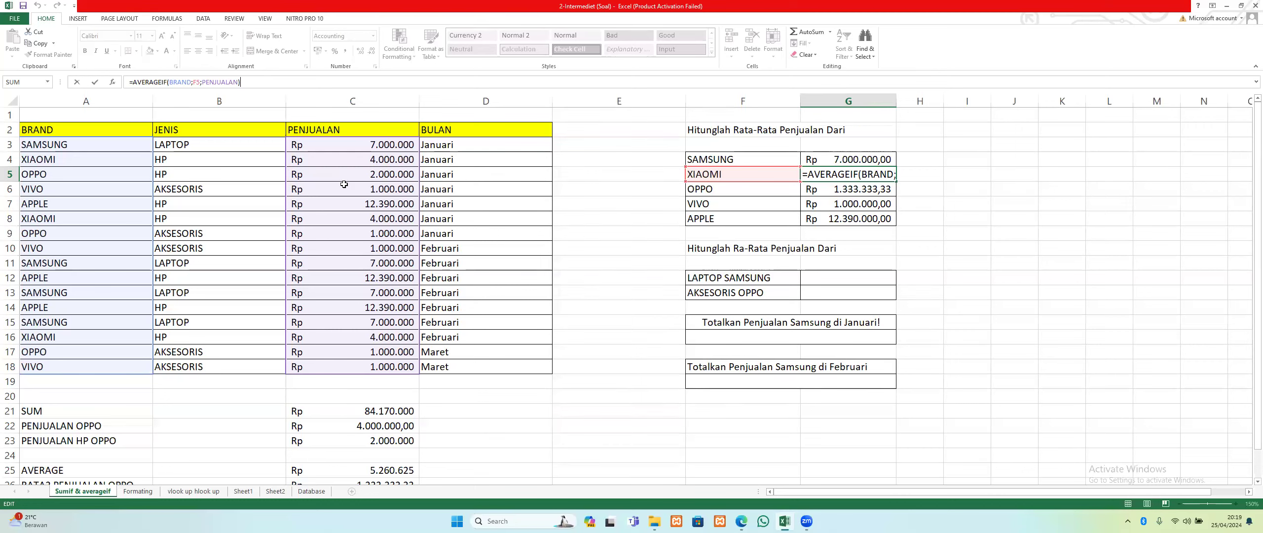
pyautogui.press('Return')
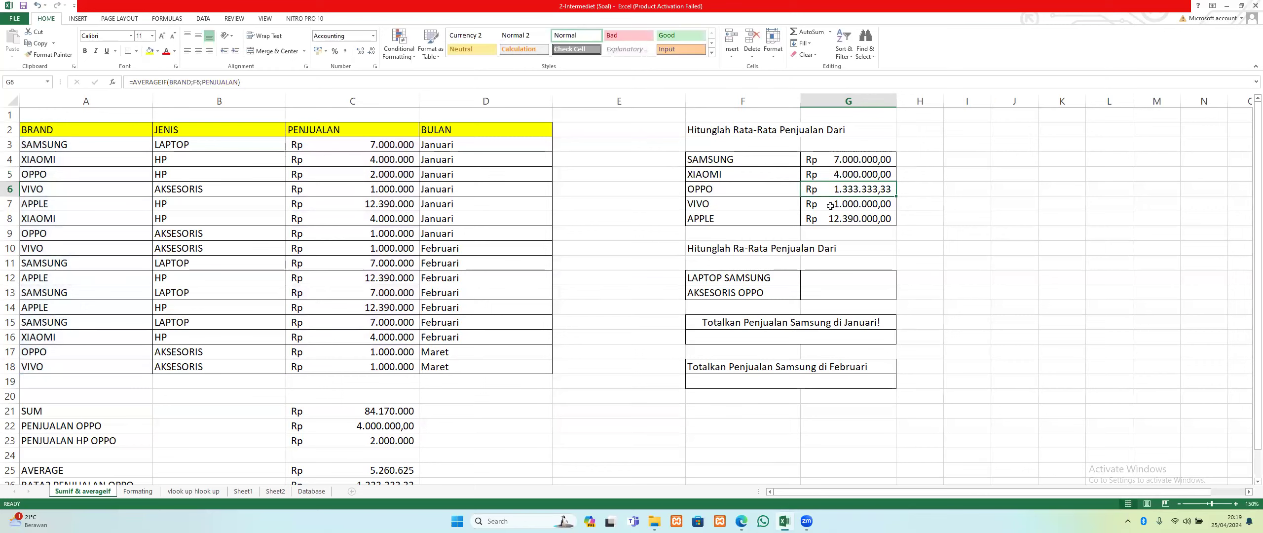
# Step: Start an AVERAGEIFS formula in G12 for Samsung laptops with average range PENJUALAN, first criteria range JENIS and criterion B3
pyautogui.click(841, 278)
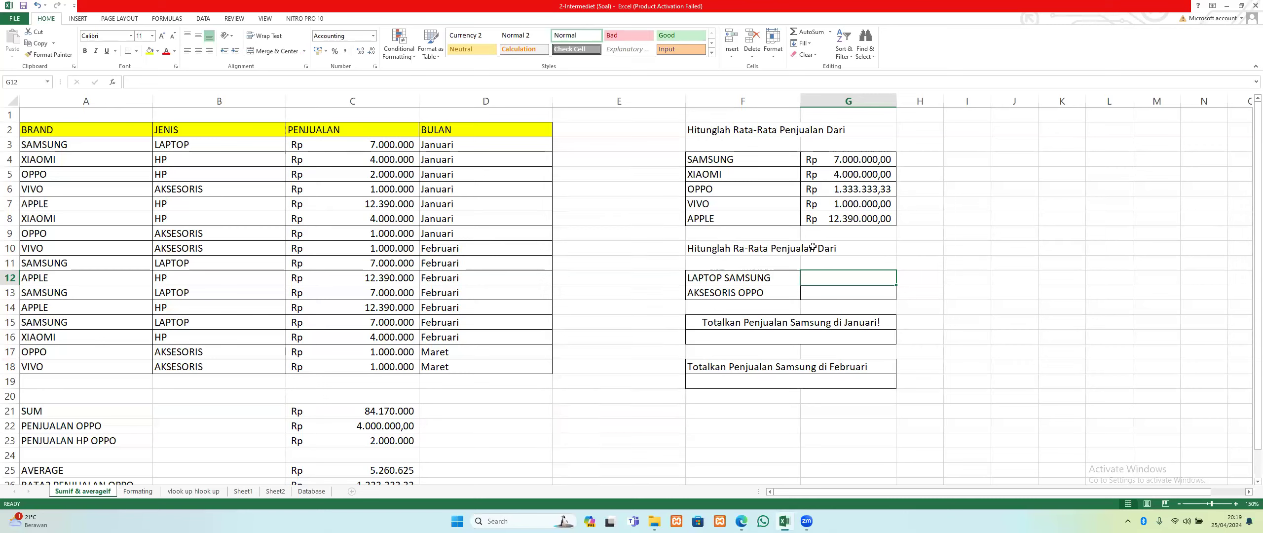
pyautogui.write('AVER')
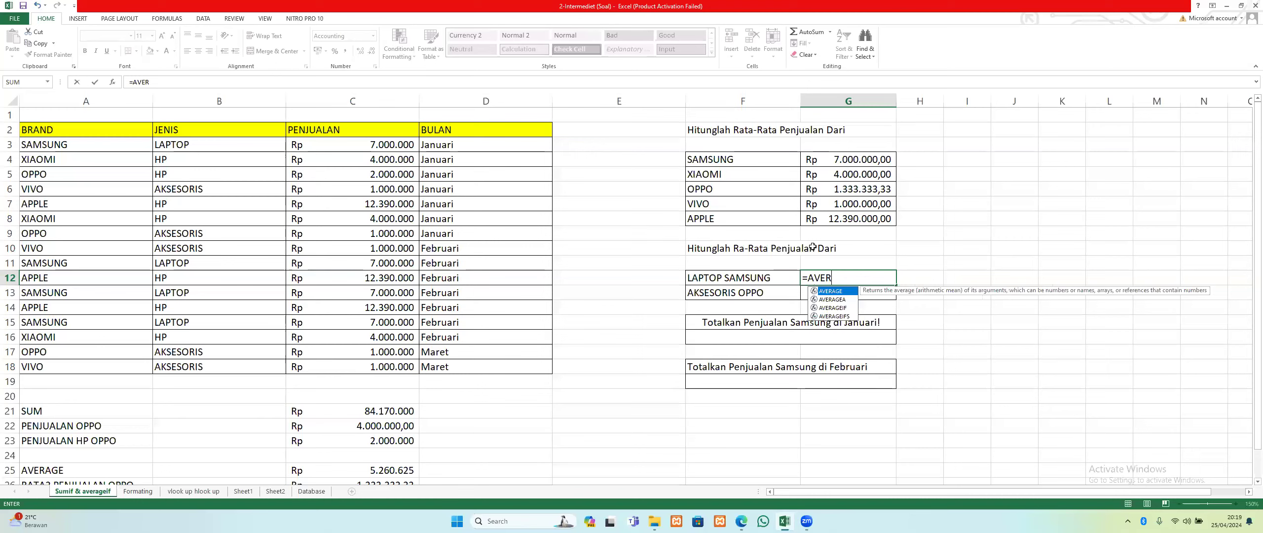
pyautogui.doubleClick(843, 316)
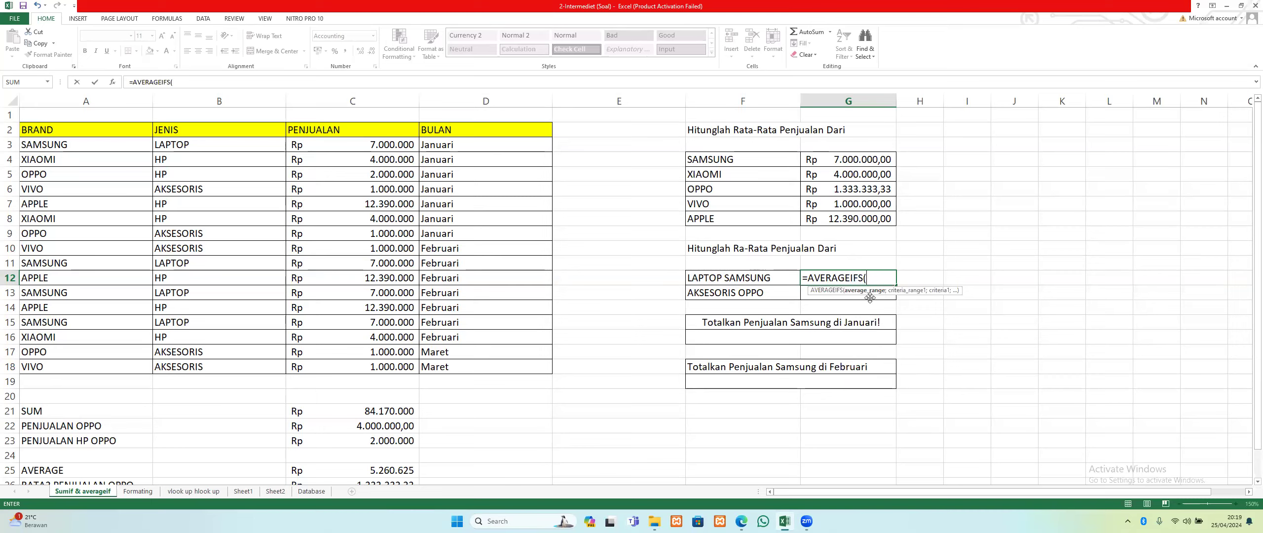
pyautogui.write('PEN')
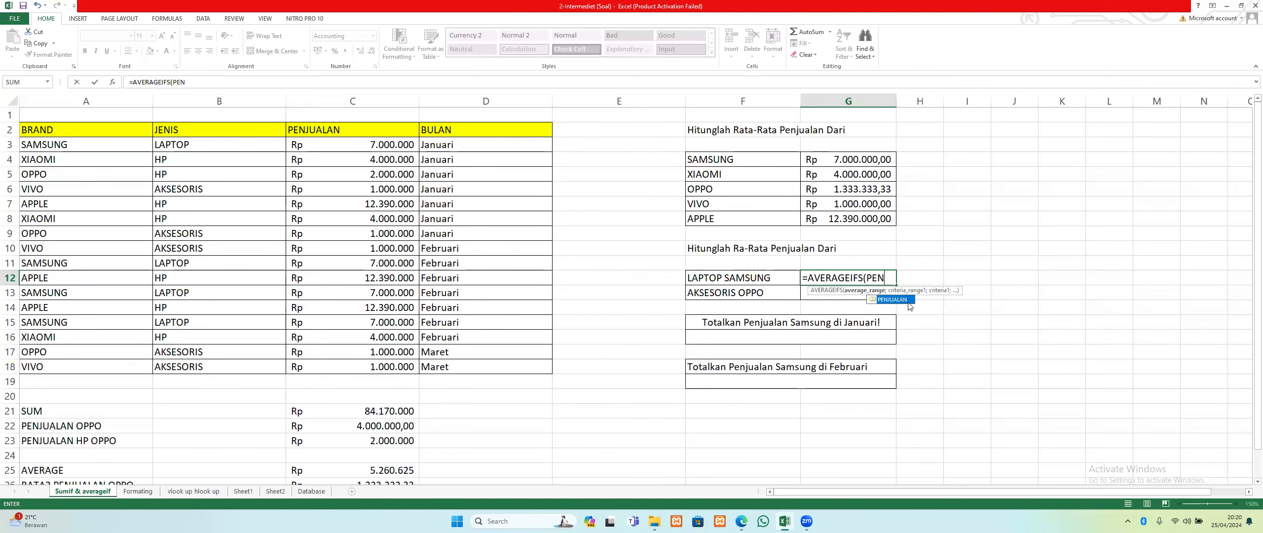
pyautogui.doubleClick(908, 299)
pyautogui.write(';')
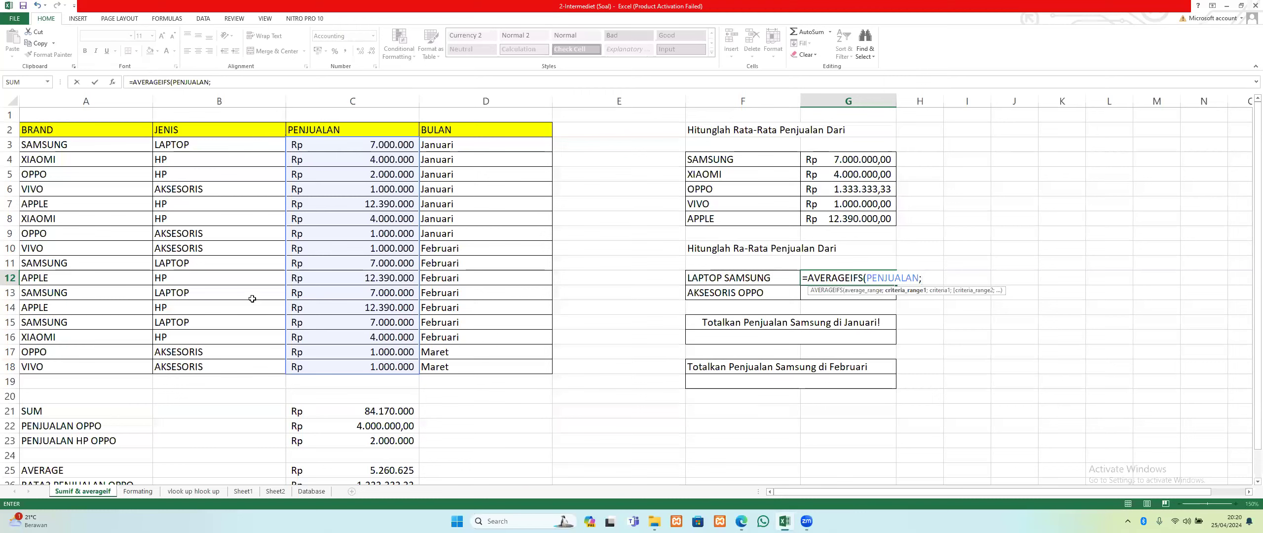
pyautogui.write('JEN')
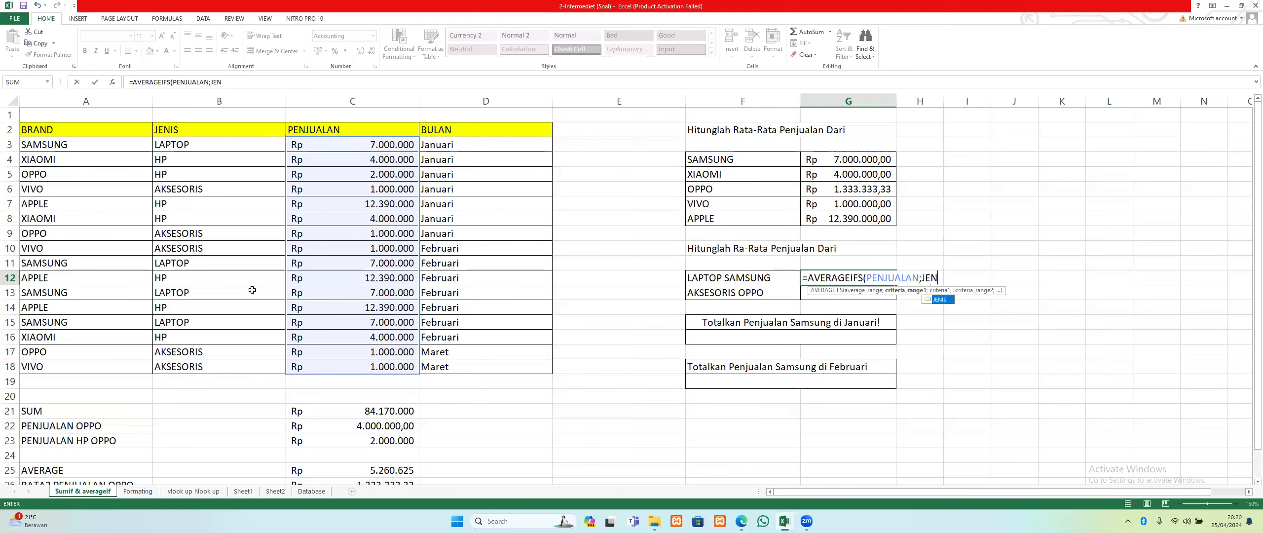
pyautogui.doubleClick(948, 299)
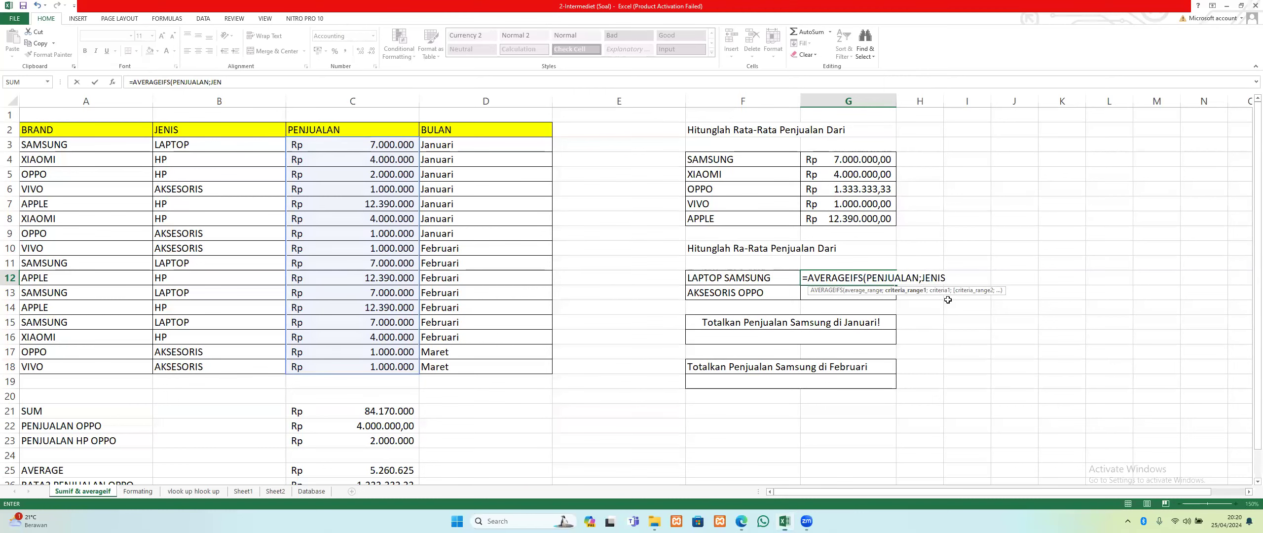
pyautogui.write(';')
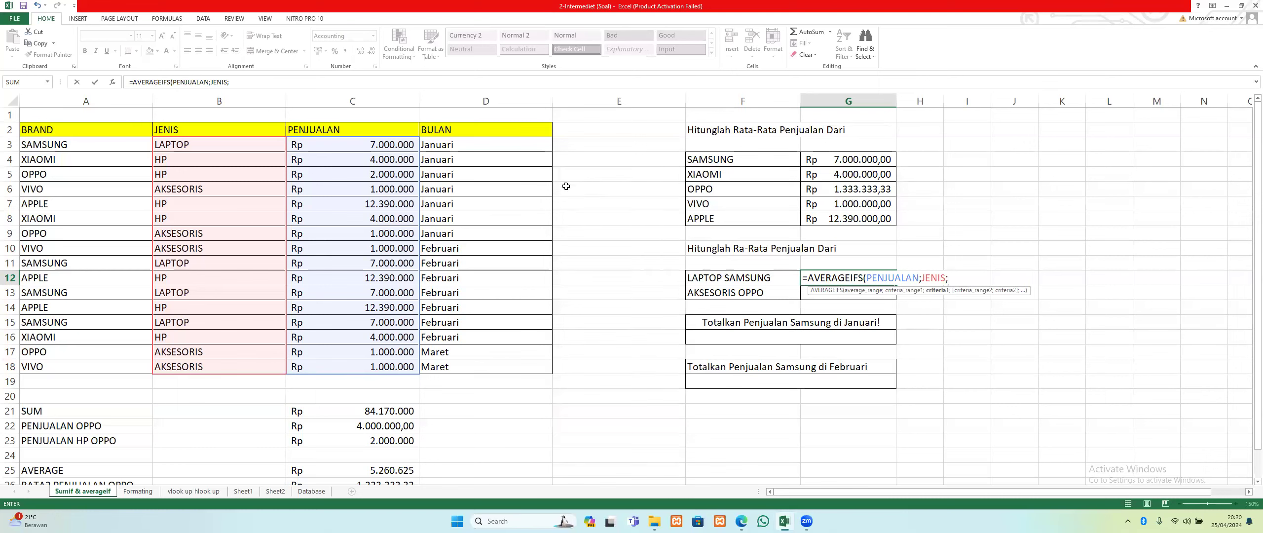
pyautogui.click(178, 144)
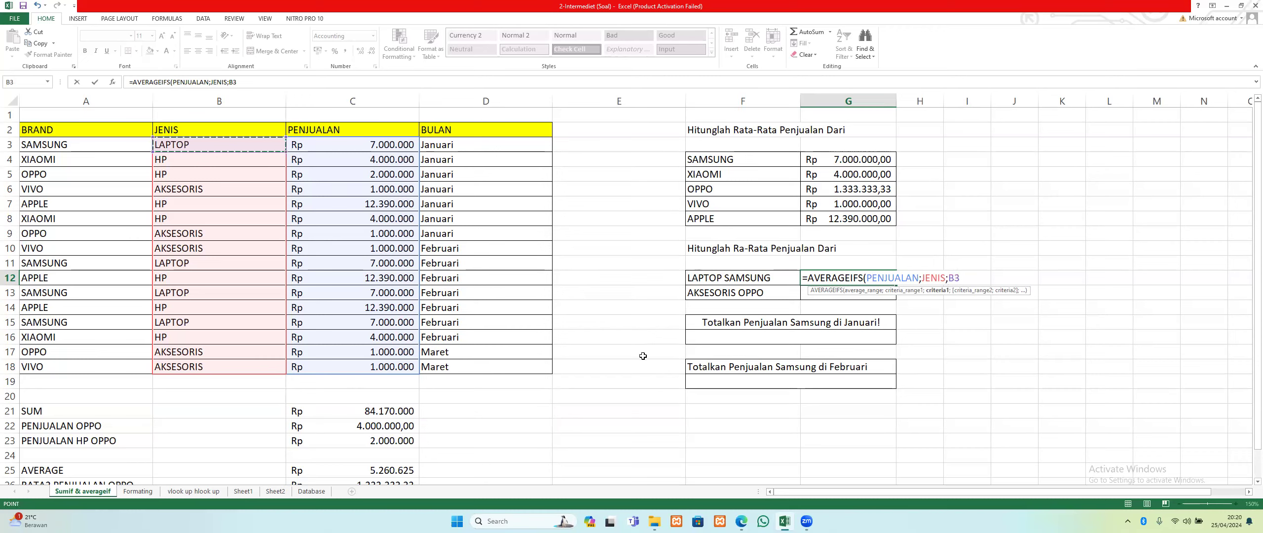
pyautogui.write(';')
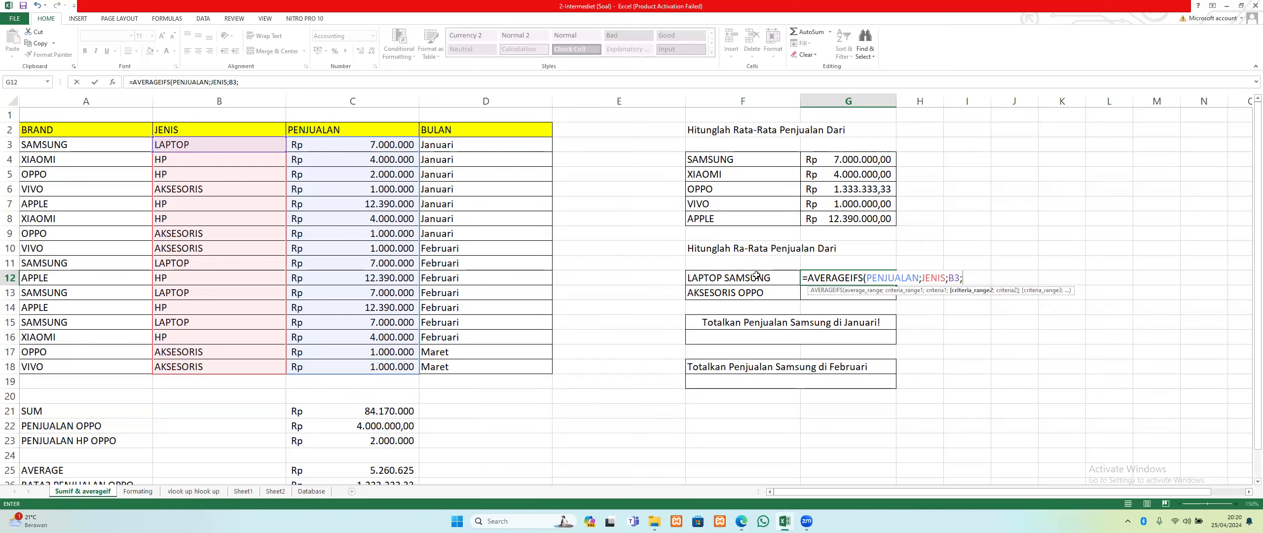
# Step: Add BRAND as the second criteria range with criterion A3 and complete the AVERAGEIFS formula in G12
pyautogui.write('BA')
pyautogui.press('BackSpace')
pyautogui.write('R')
pyautogui.doubleClick(995, 300)
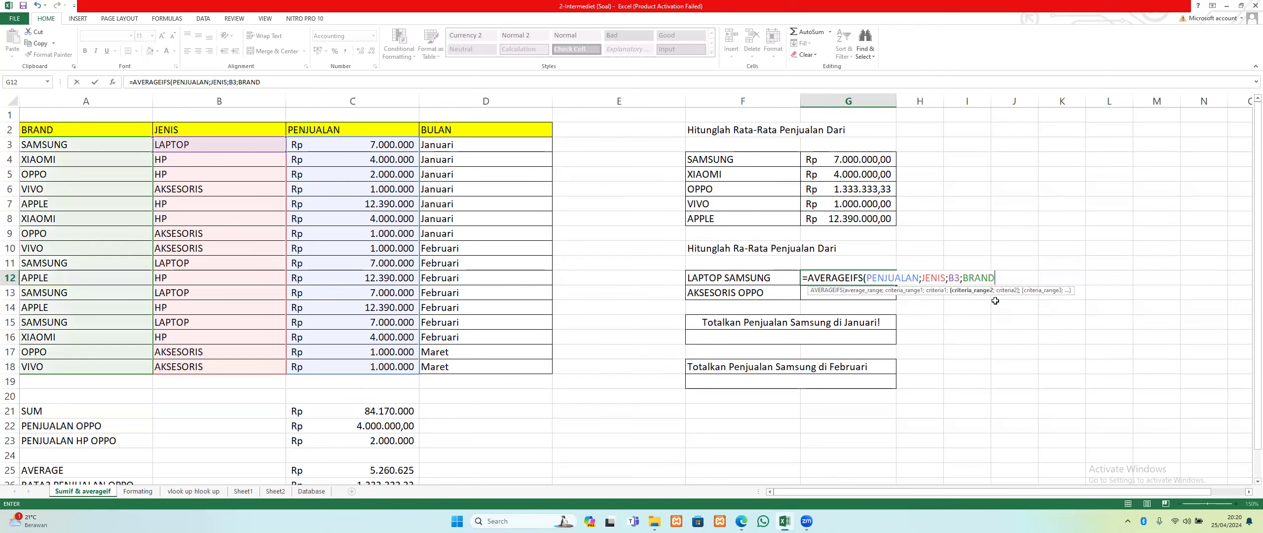
pyautogui.write(';')
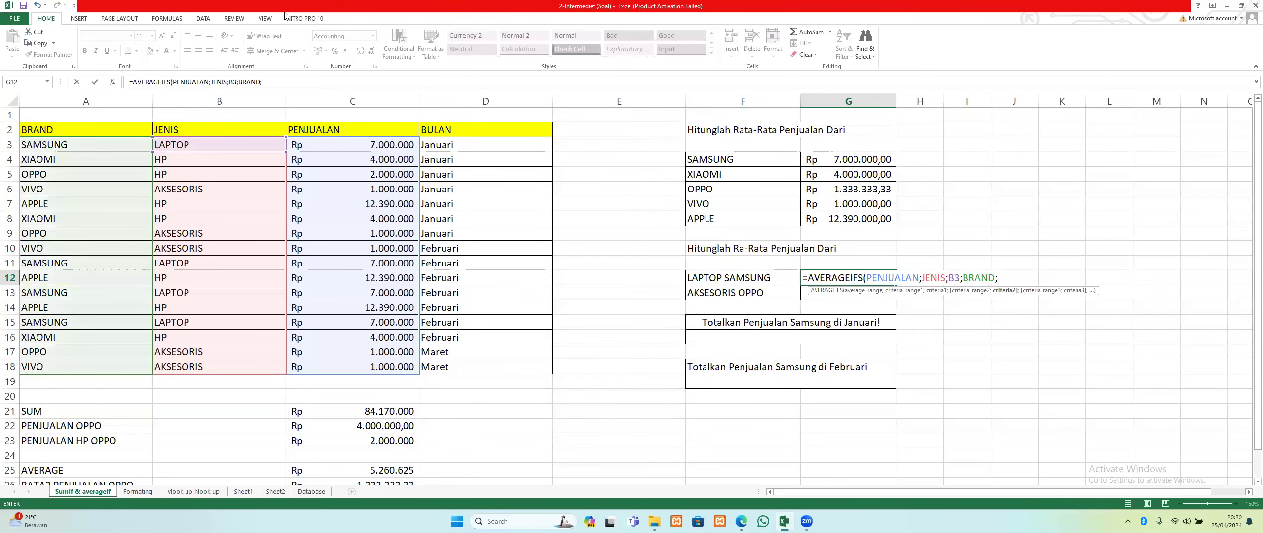
pyautogui.click(141, 142)
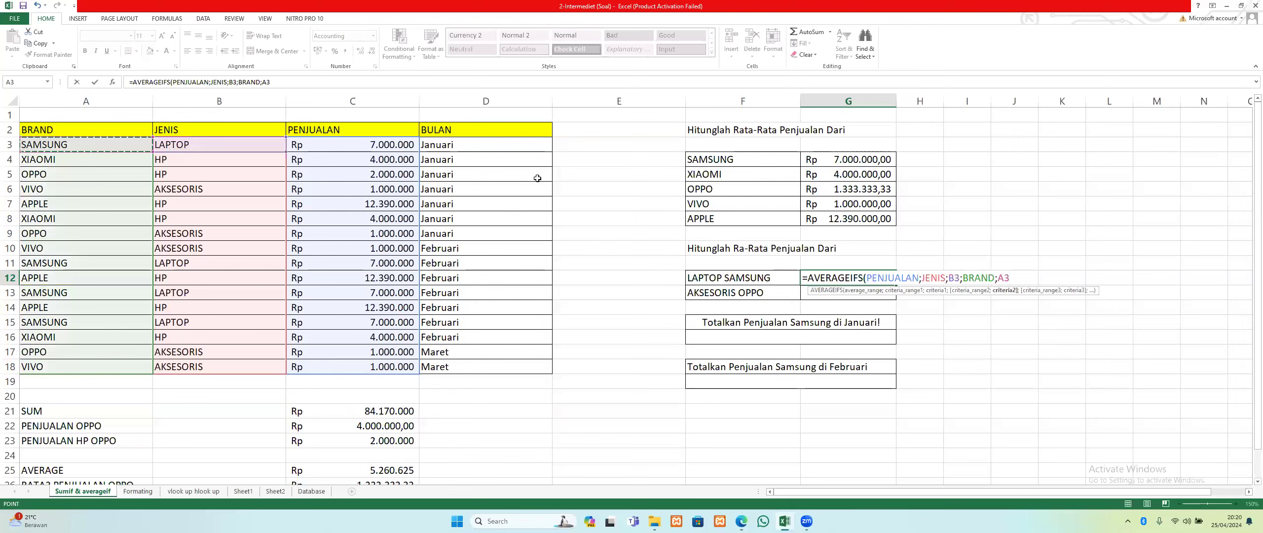
pyautogui.press('Return')
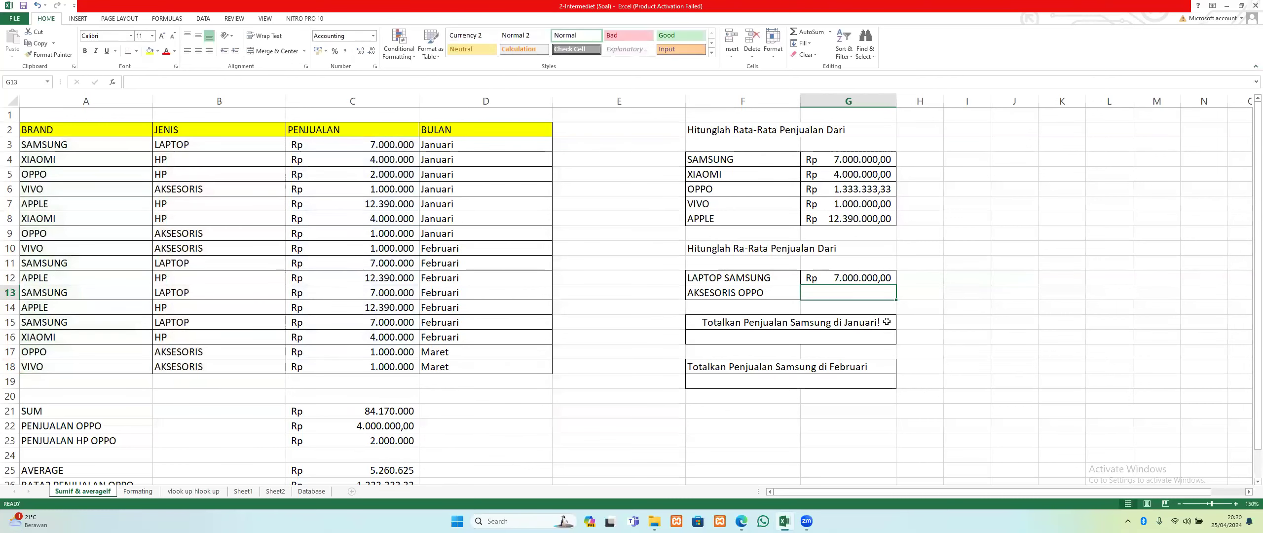
# Step: Start an AVERAGEIFS formula in G13 for Oppo accessories with average range PENJUALAN, first criteria range JENIS and criterion B9
pyautogui.write('=')
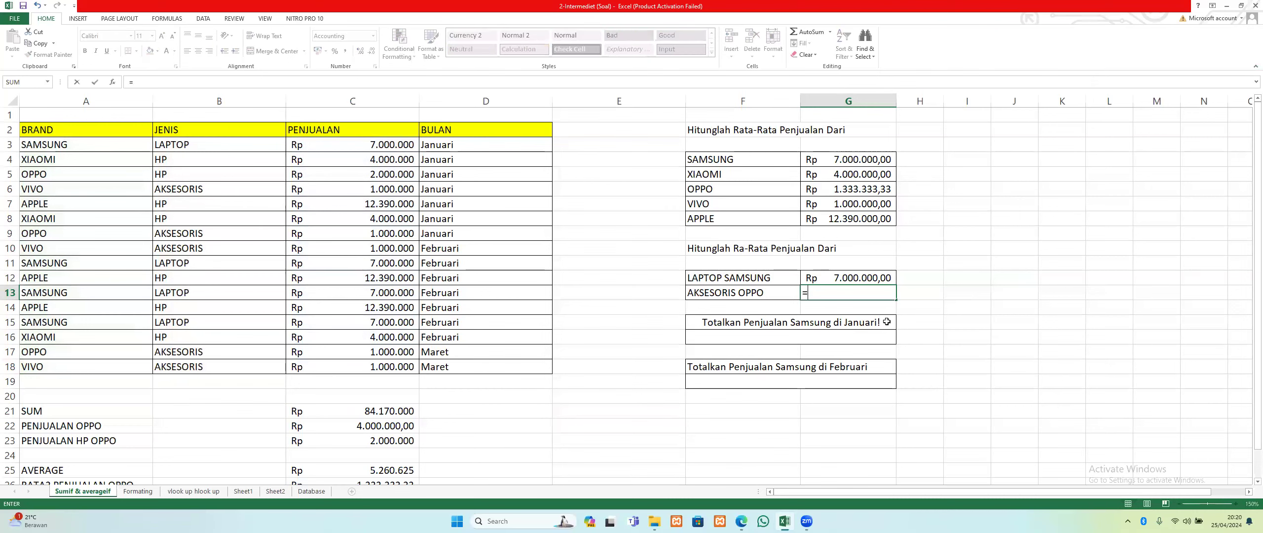
pyautogui.write('AVER')
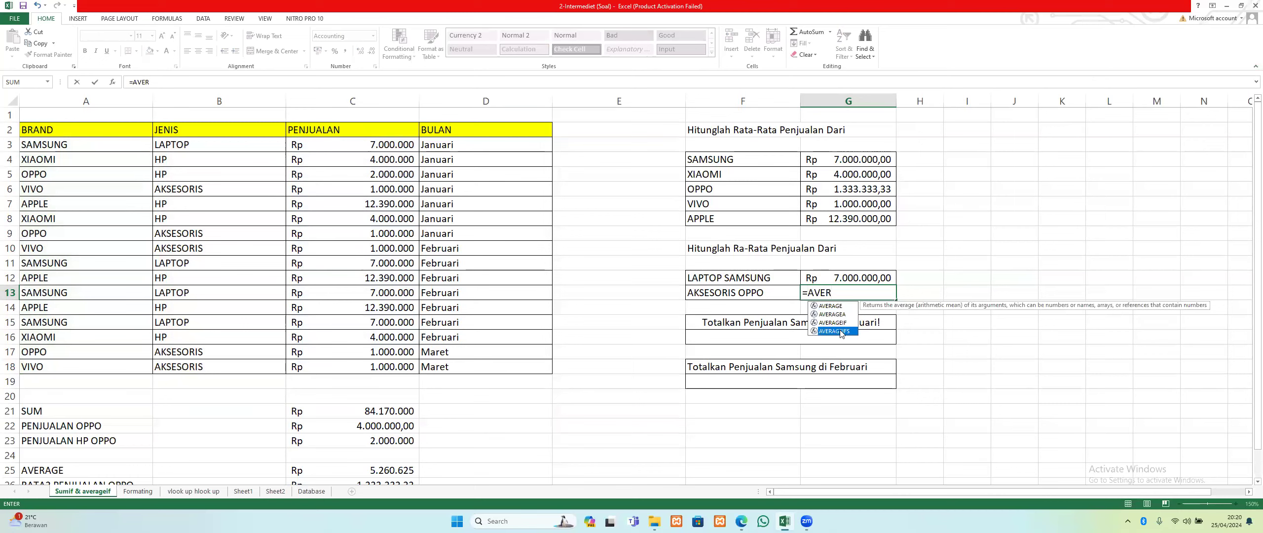
pyautogui.doubleClick(836, 329)
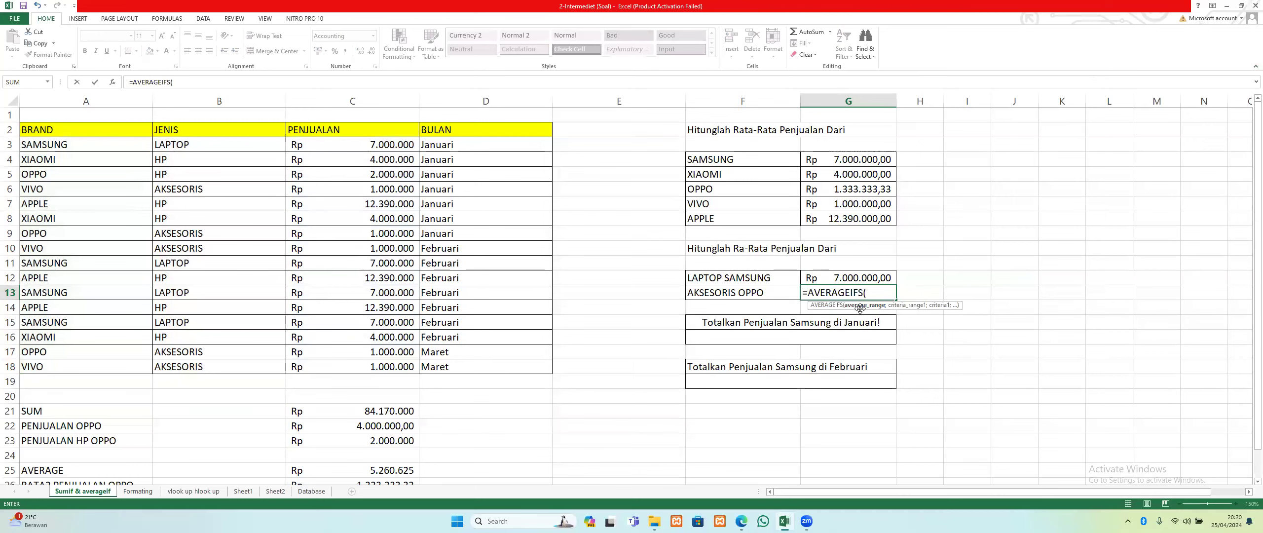
pyautogui.write('PEN')
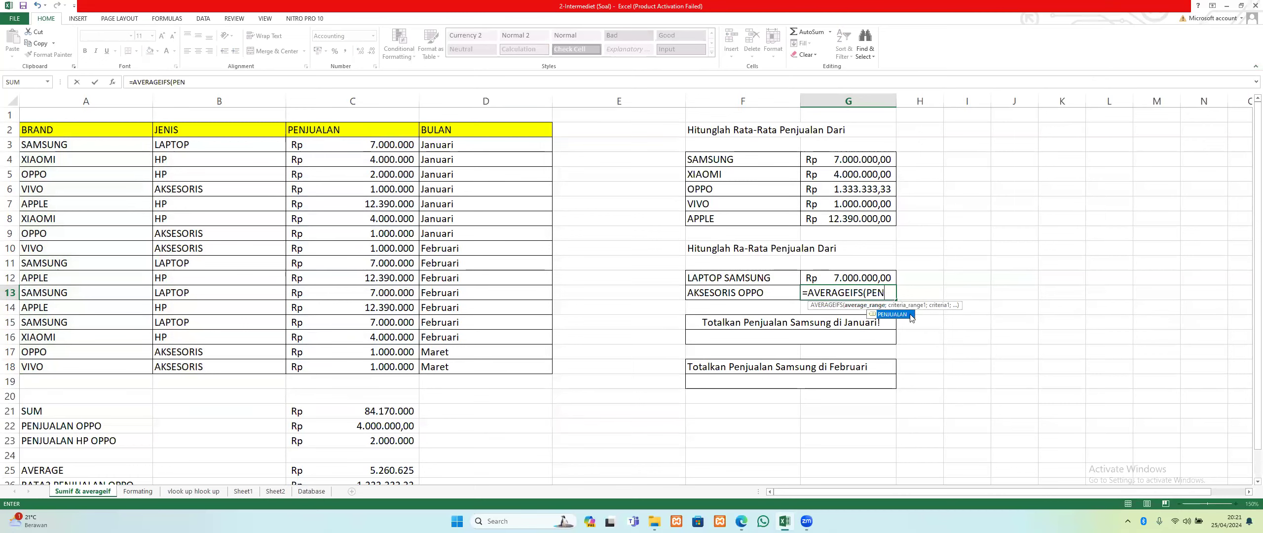
pyautogui.write('JUALAN;')
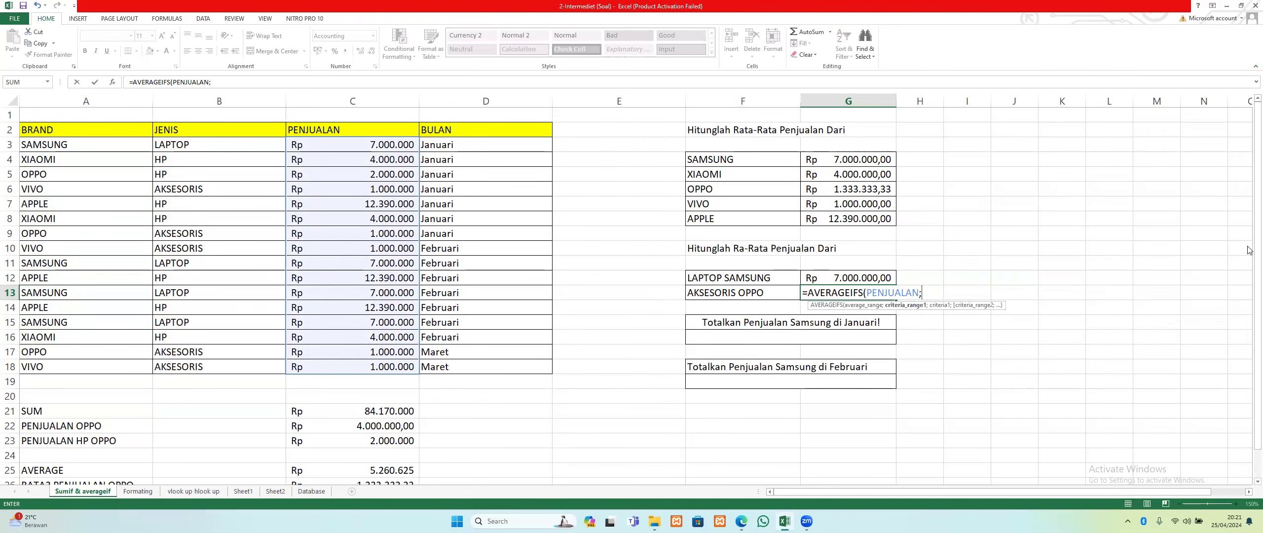
pyautogui.write('JEN')
pyautogui.doubleClick(950, 314)
pyautogui.write(';')
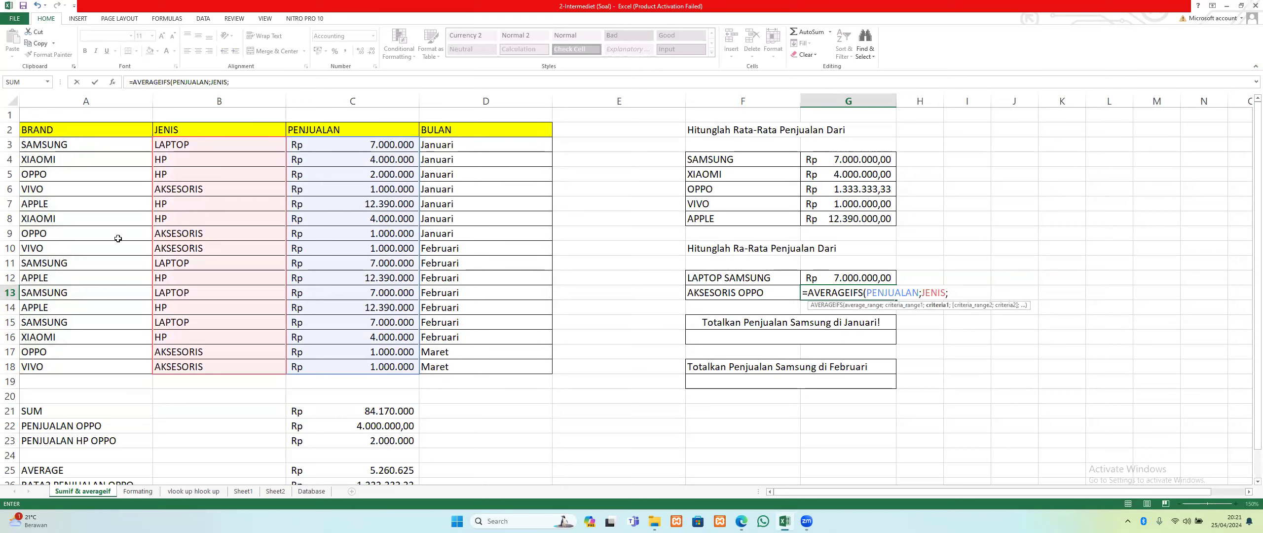
pyautogui.click(179, 240)
pyautogui.write(';')
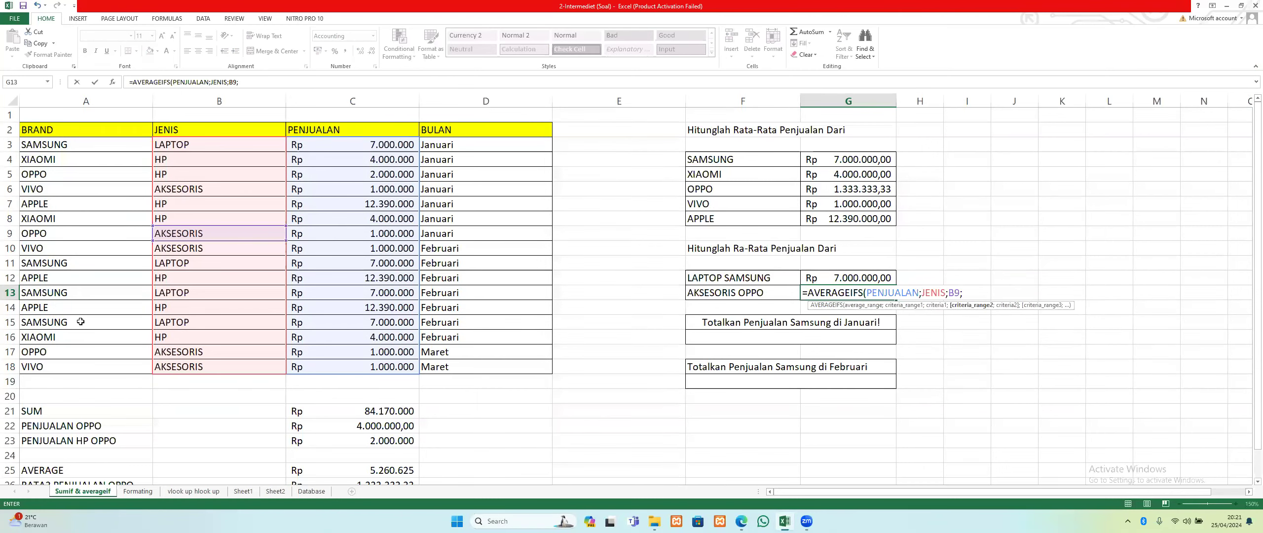
# Step: Add BRAND as the second criteria range with criterion A9 and complete the AVERAGEIFS formula in G13
pyautogui.write('BR')
pyautogui.doubleClick(988, 316)
pyautogui.write(';')
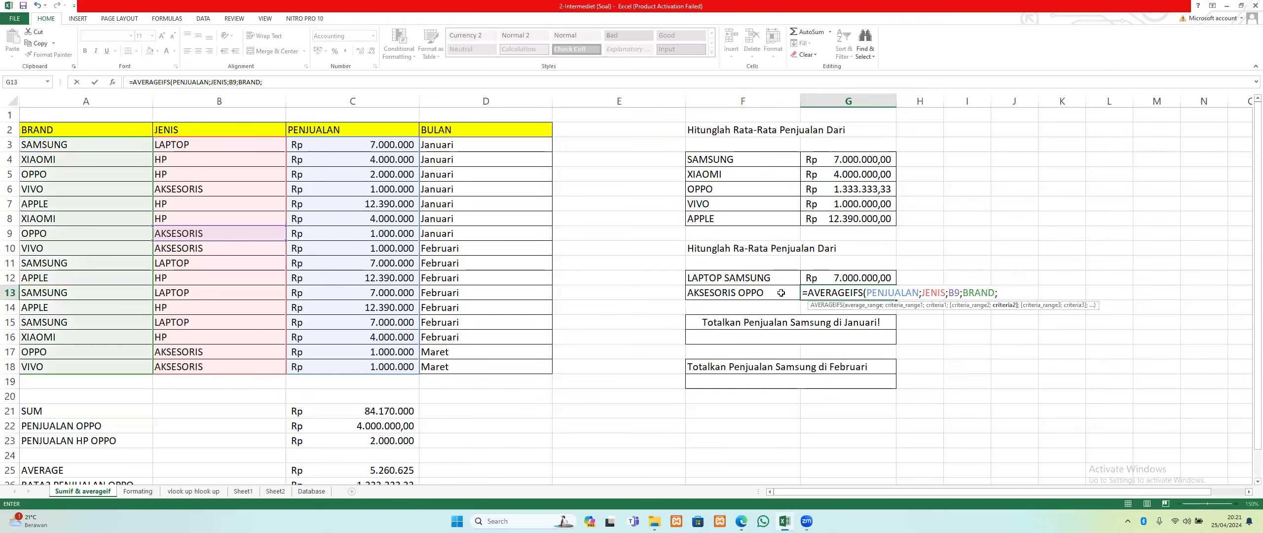
pyautogui.click(111, 238)
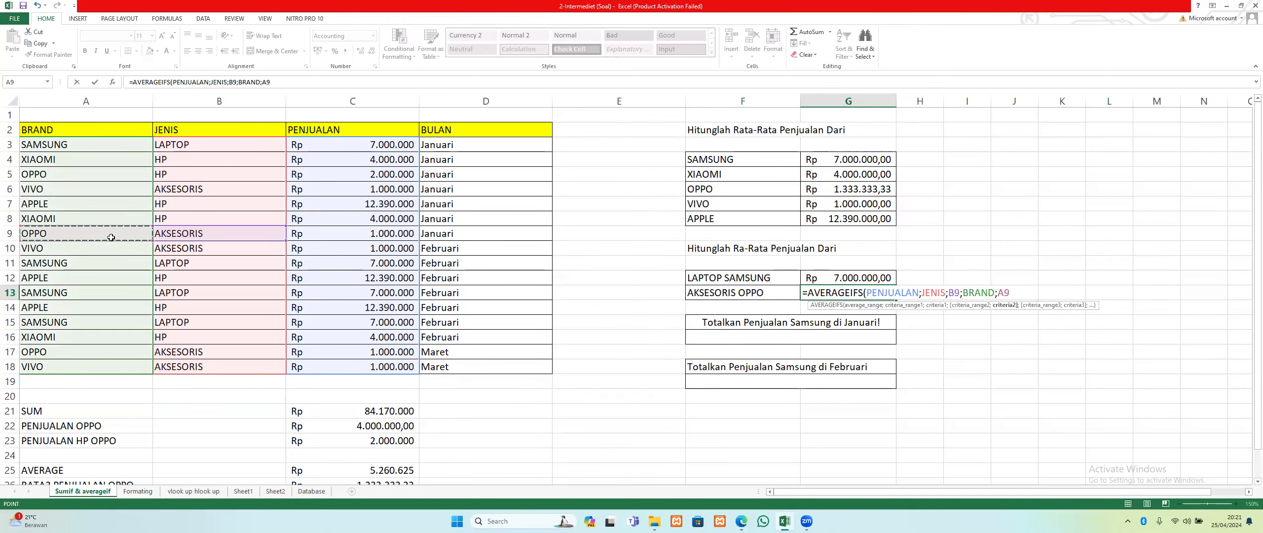
pyautogui.write(')')
pyautogui.press('Return')
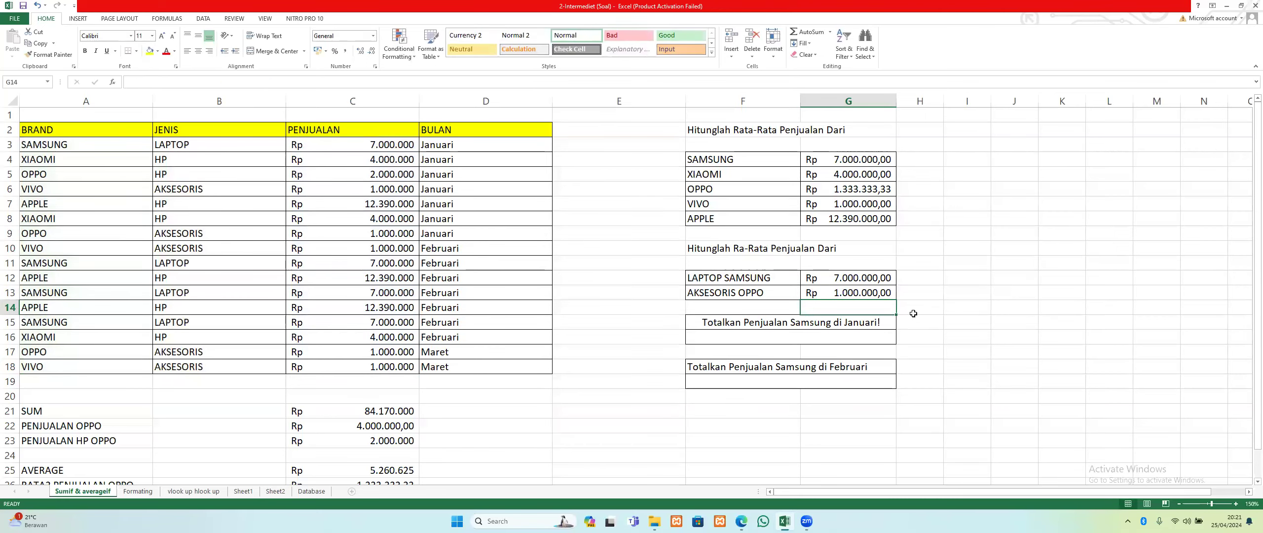
# Step: Start a SUMIFS formula in F16 for Samsung's January sales, using the named range PENJUALAN as the sum range
pyautogui.scroll(-1, 913, 314)
pyautogui.click(732, 290)
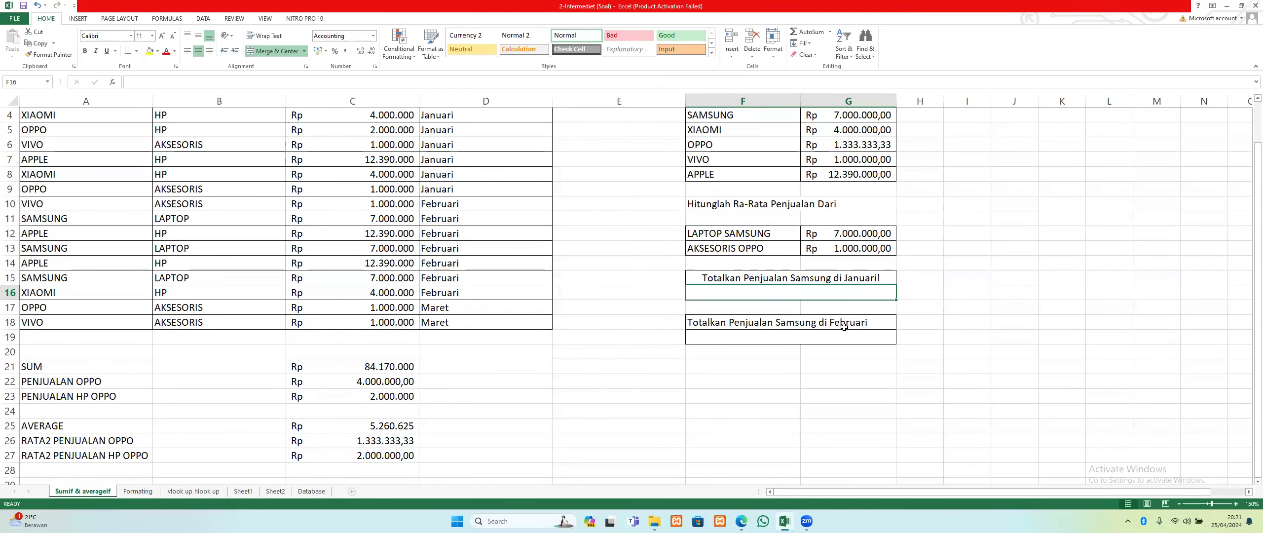
pyautogui.click(738, 337)
pyautogui.write('=SU')
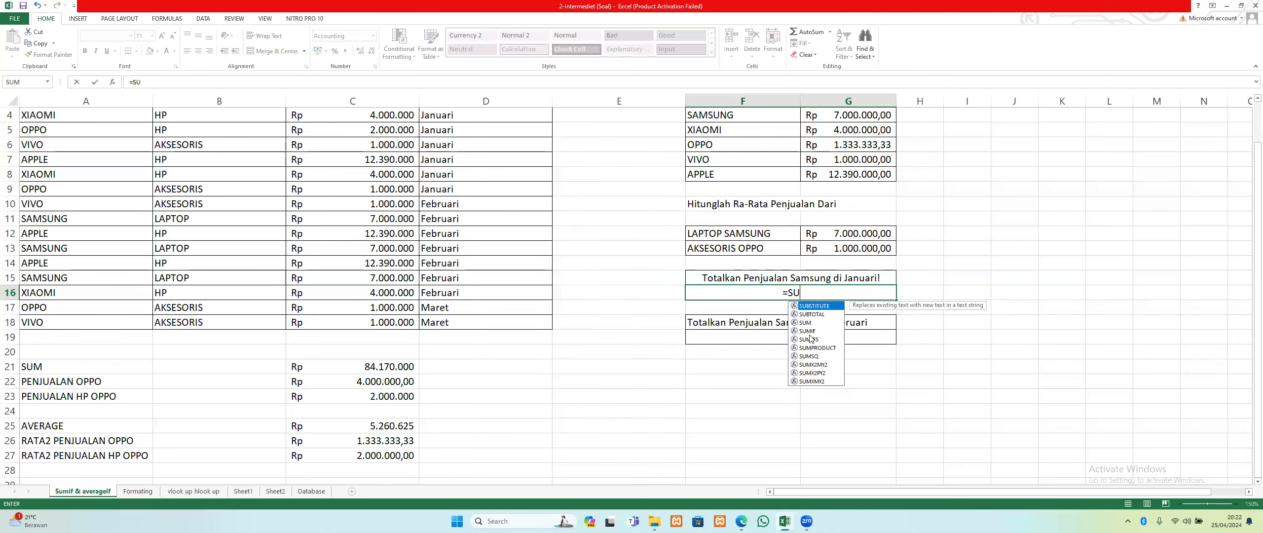
pyautogui.write('M')
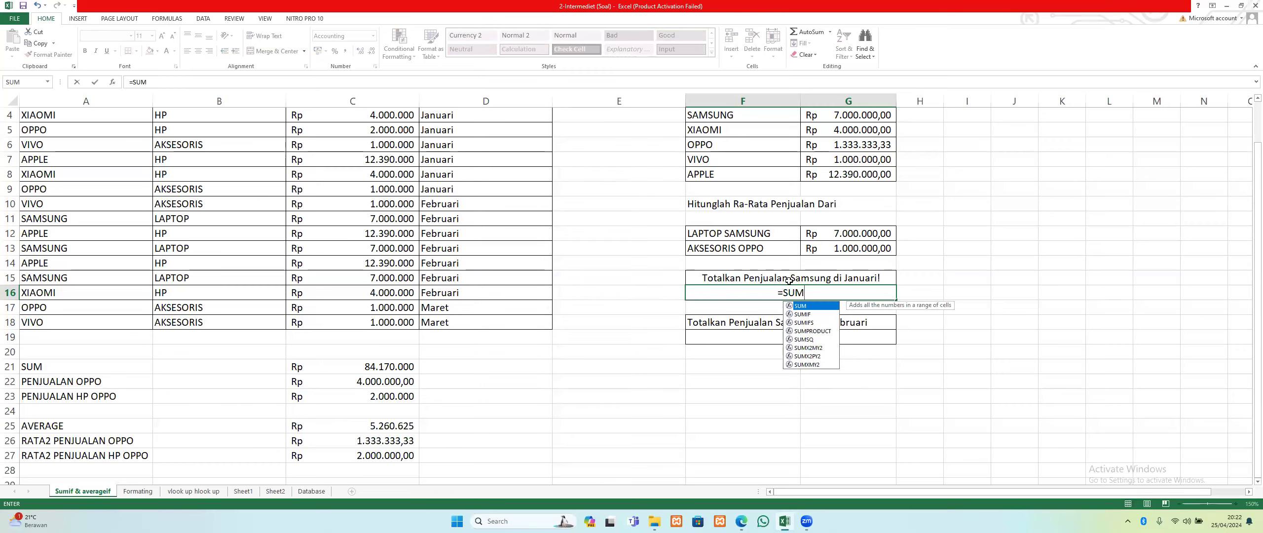
pyautogui.scroll(1, 781, 267)
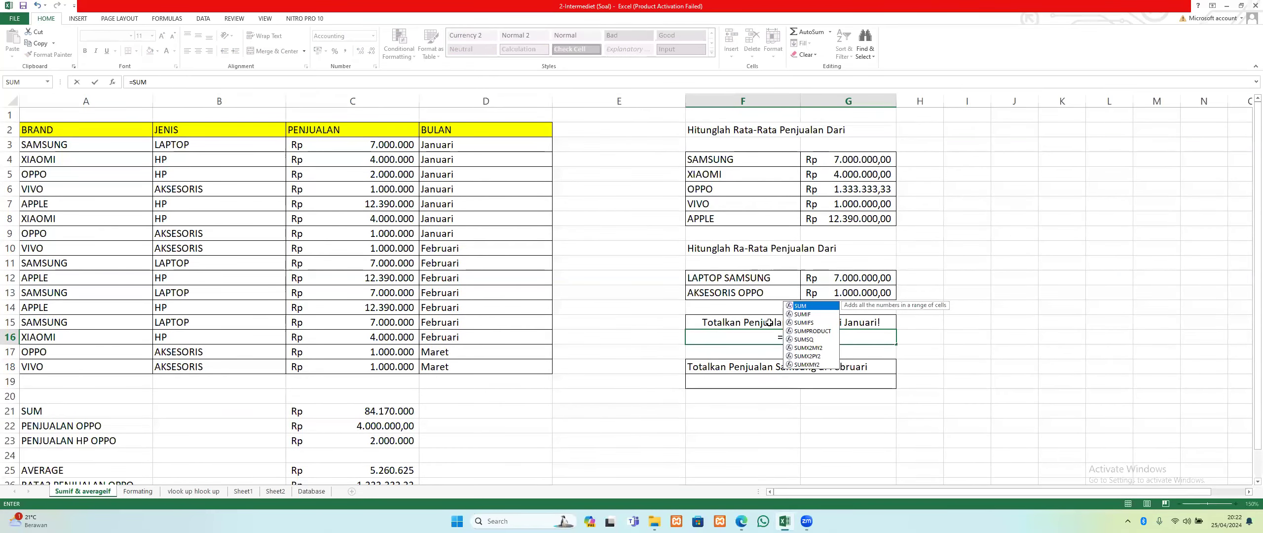
pyautogui.scroll(-1, 769, 322)
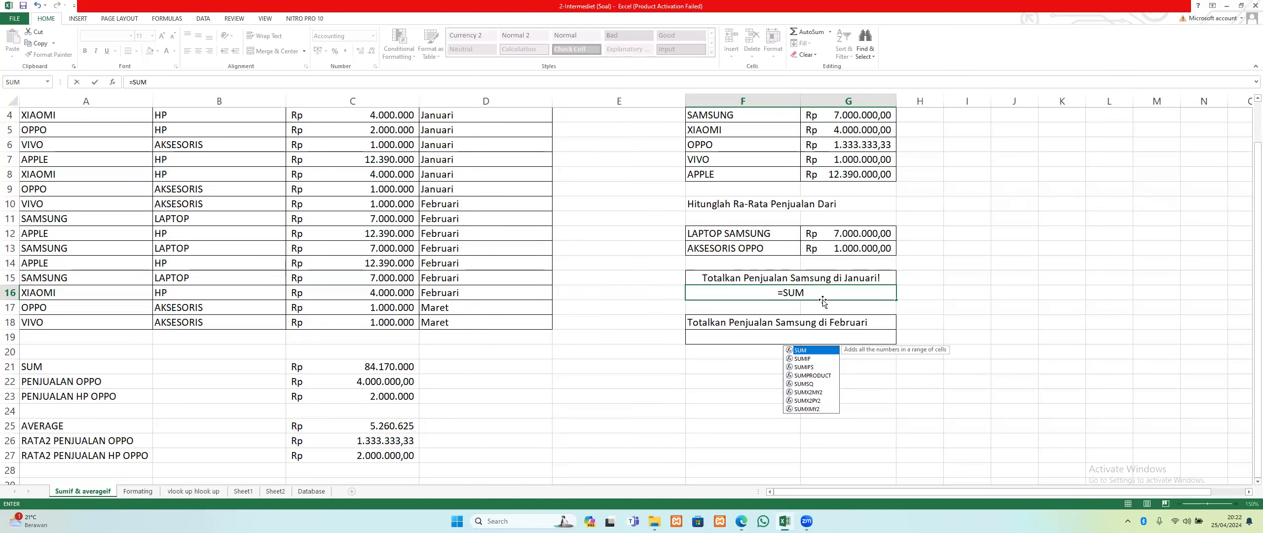
pyautogui.write('I')
pyautogui.doubleClick(813, 314)
pyautogui.write('PEN')
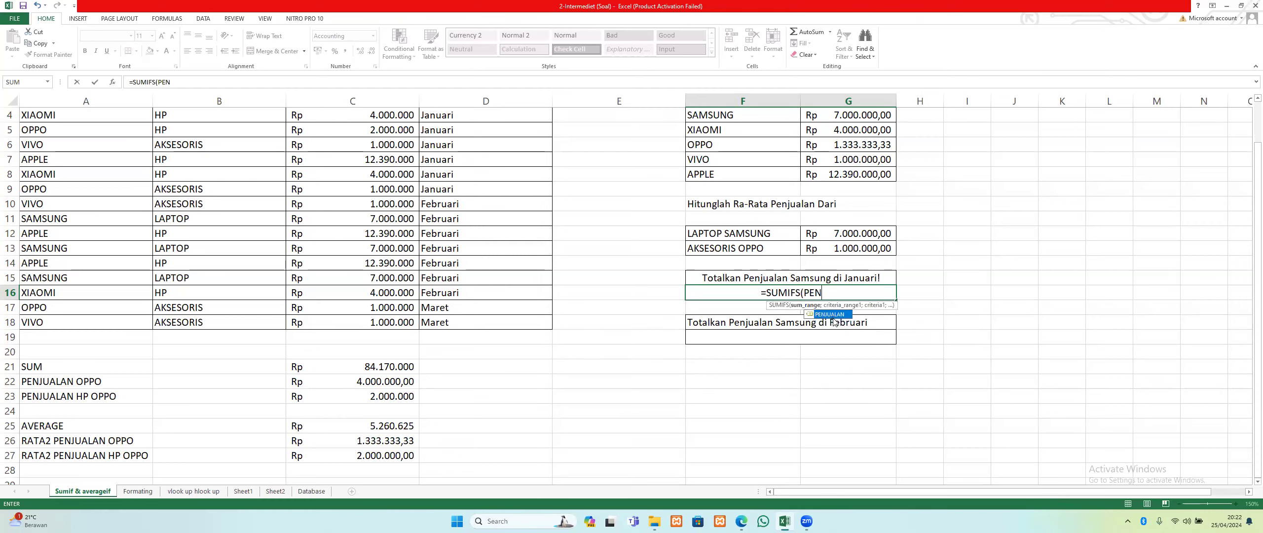
pyautogui.doubleClick(834, 315)
pyautogui.write(';')
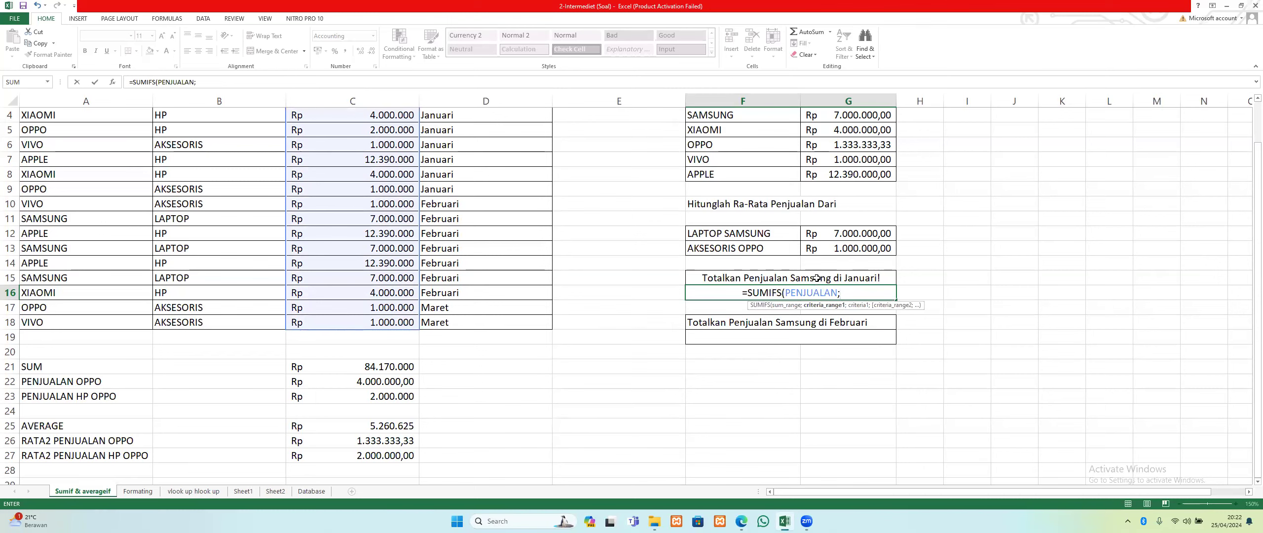
# Step: Add BRAND as the first criteria range with criterion A11 to the SUMIFS formula in F16
pyautogui.write('BR')
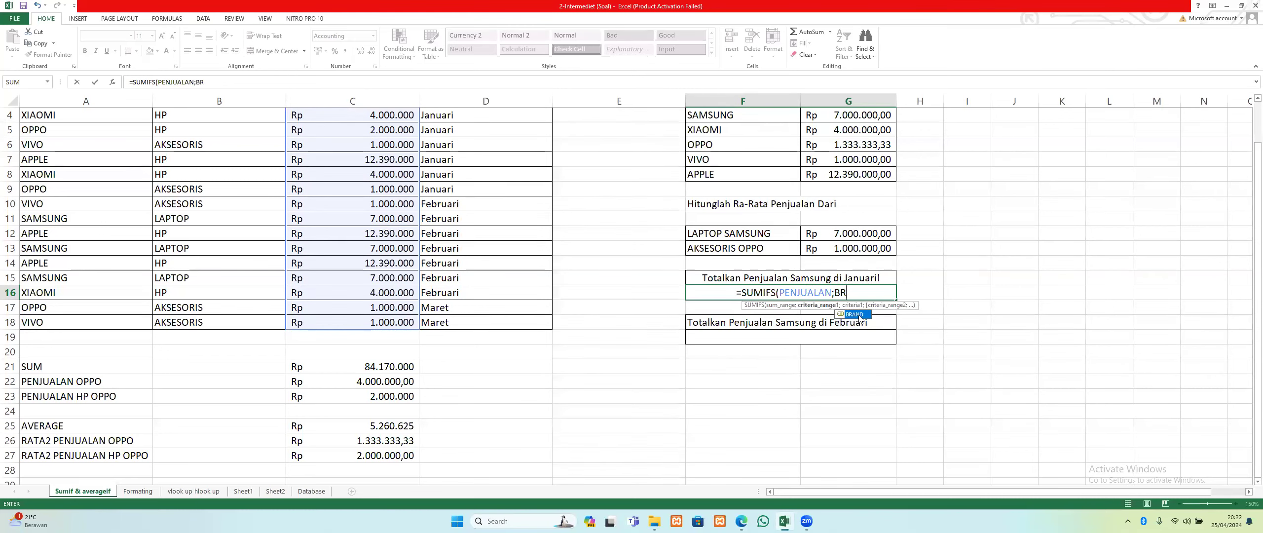
pyautogui.doubleClick(856, 314)
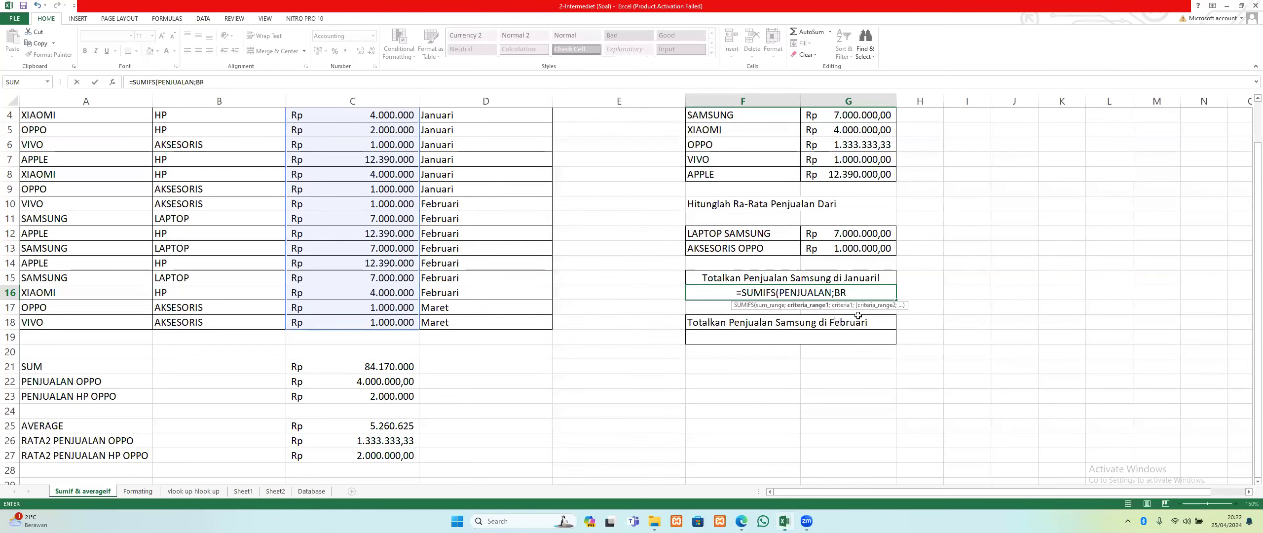
pyautogui.write(';')
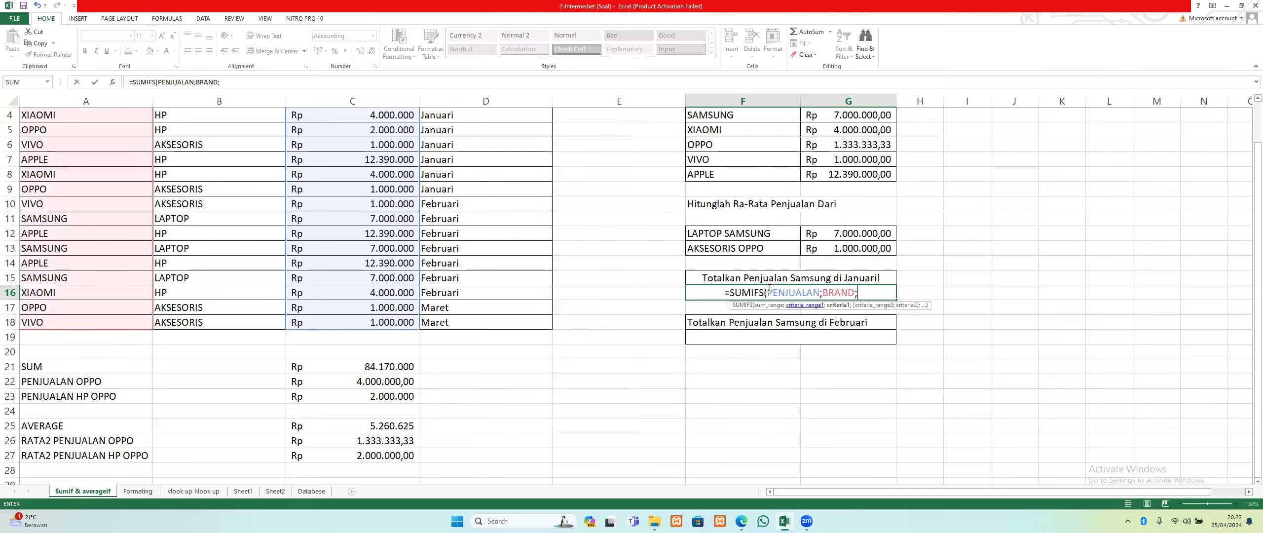
pyautogui.click(97, 224)
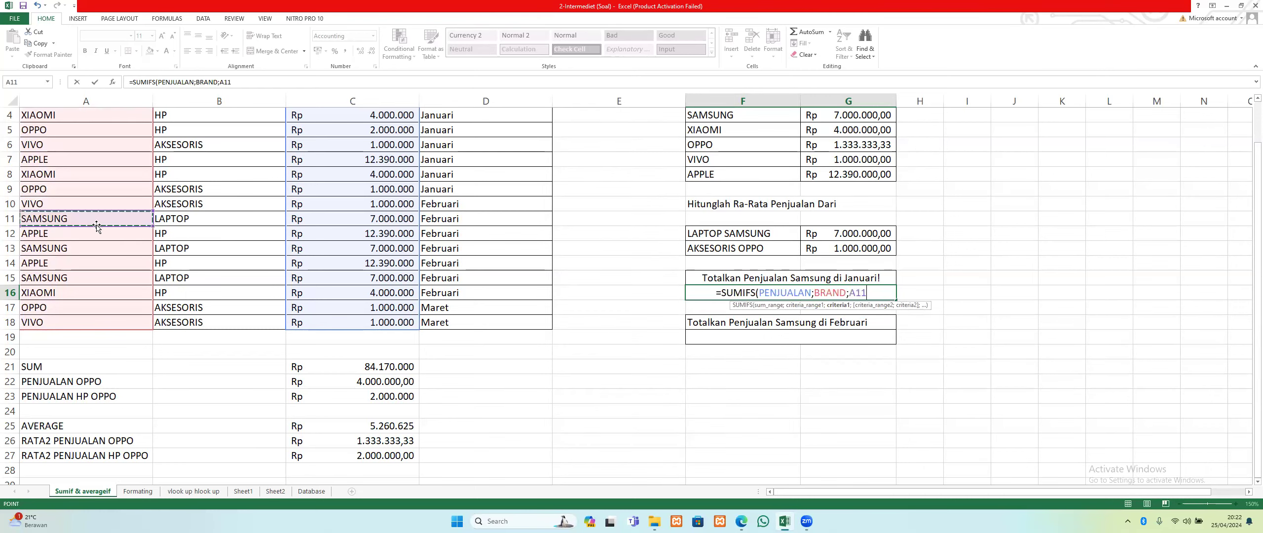
pyautogui.write(';')
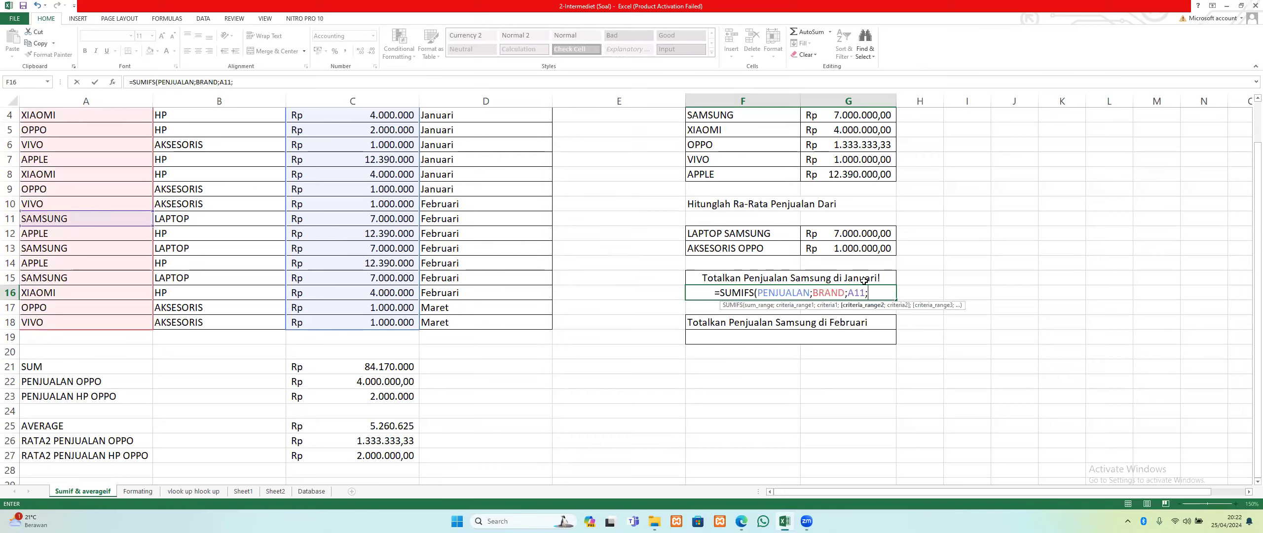
# Step: Add BULAN as the second criteria range with criterion D5 and complete the SUMIFS formula in F16
pyautogui.scroll(1, 656, 245)
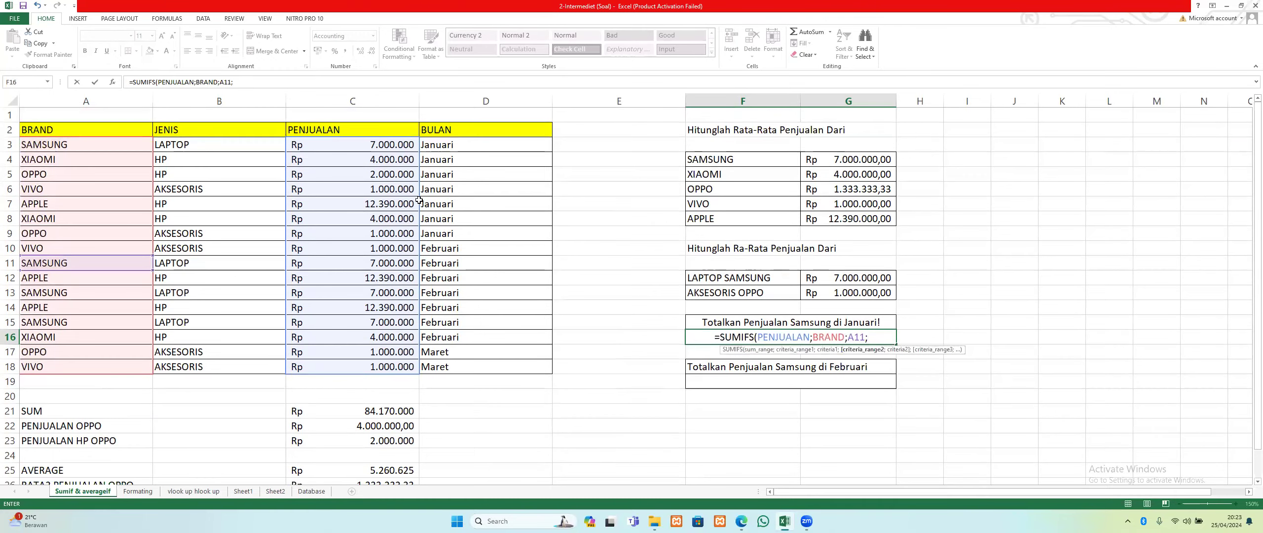
pyautogui.write('B')
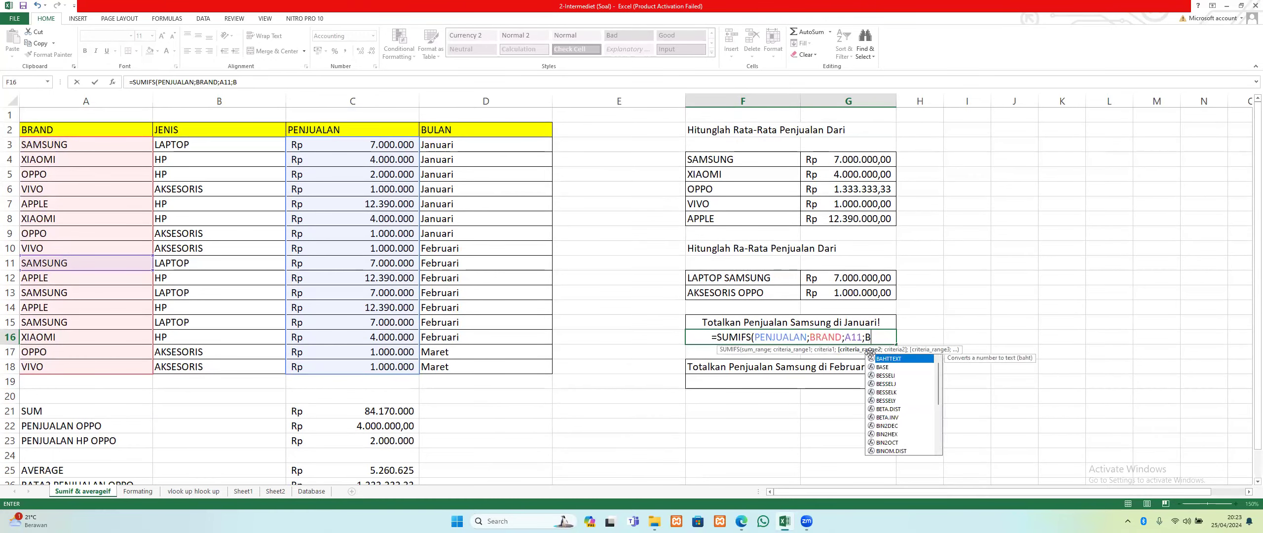
pyautogui.write('ULAN')
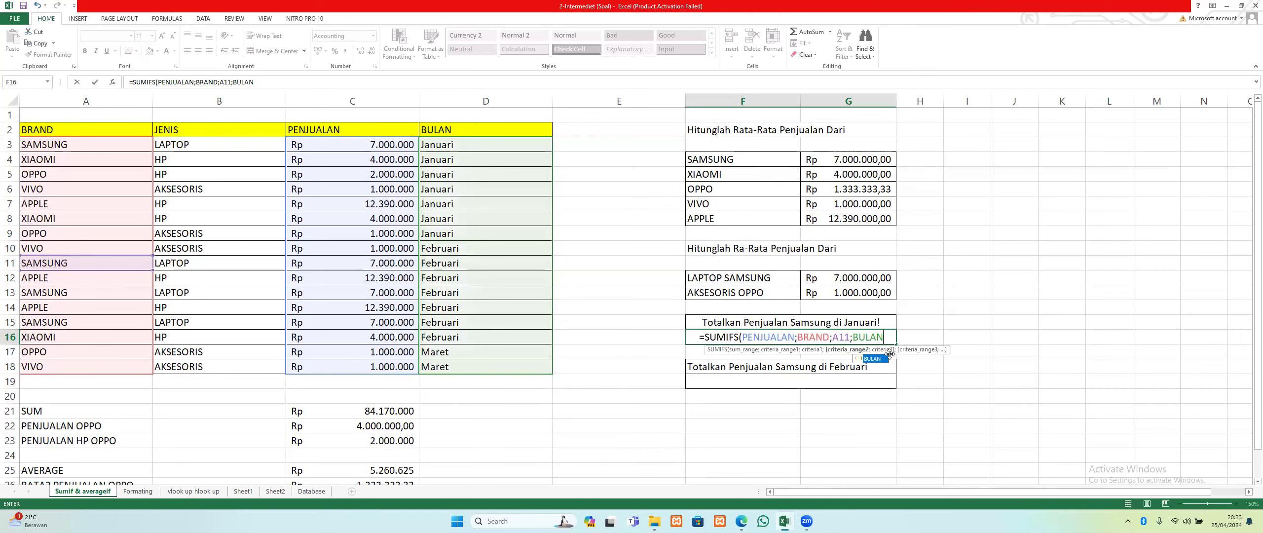
pyautogui.write(';')
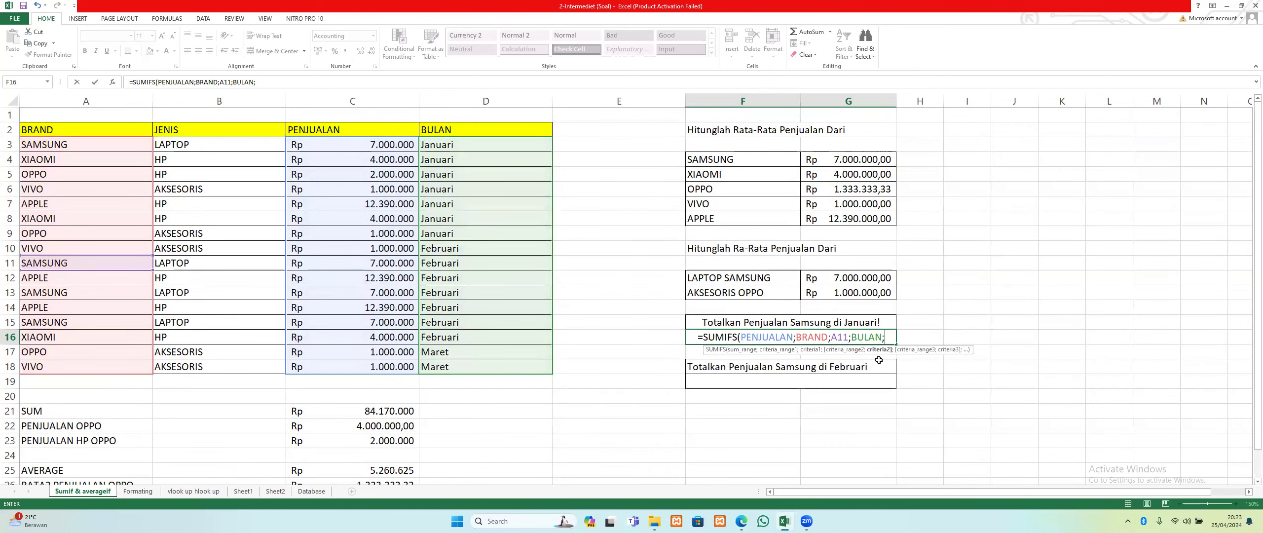
pyautogui.click(459, 171)
pyautogui.write(')')
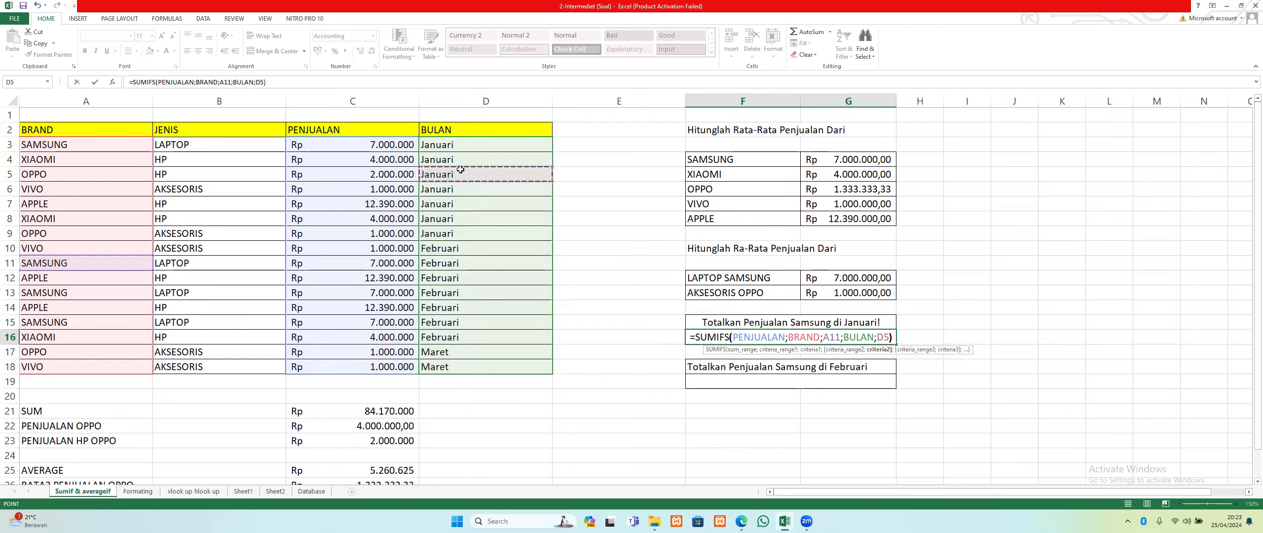
pyautogui.press('Return')
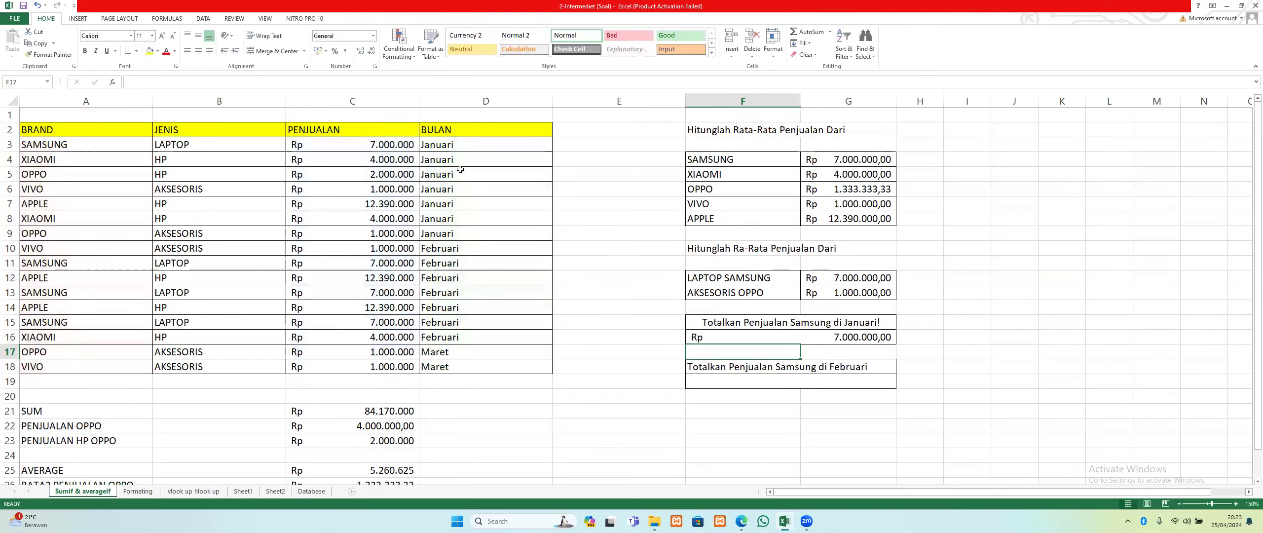
# Step: Start a SUMIFS formula in F19 for Samsung's February sales, using the named range PENJUALAN as the sum range
pyautogui.click(859, 379)
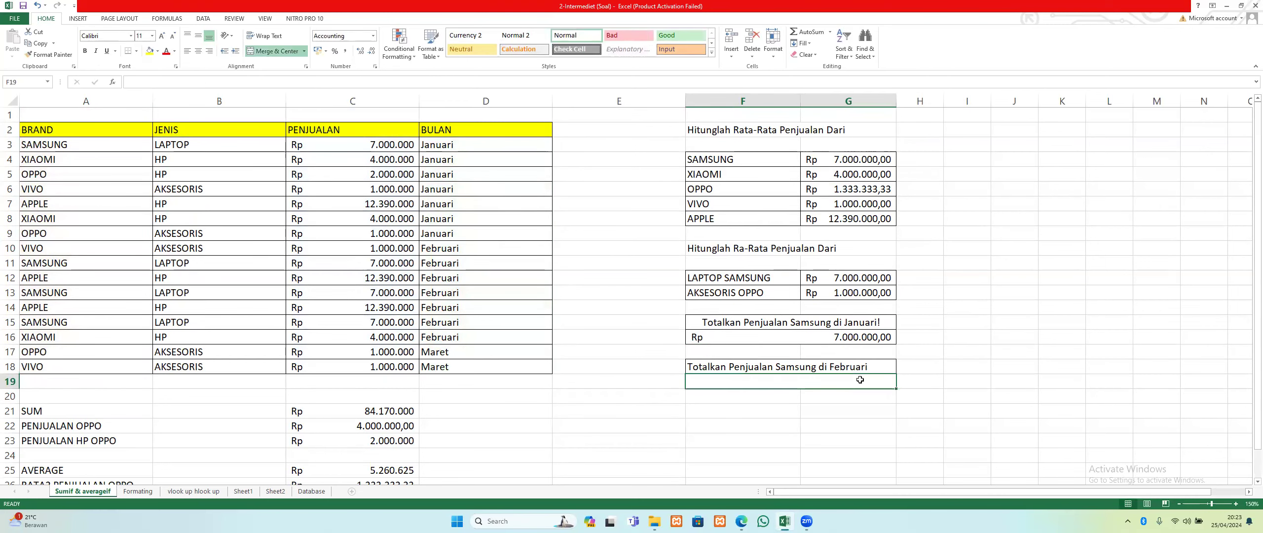
pyautogui.write('=')
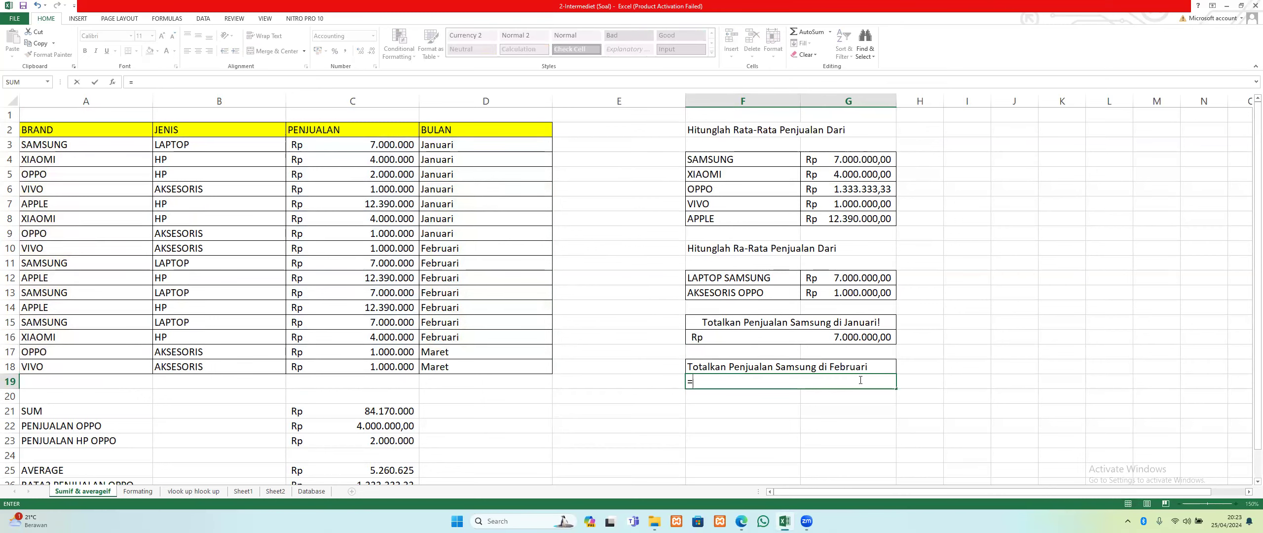
pyautogui.write('S')
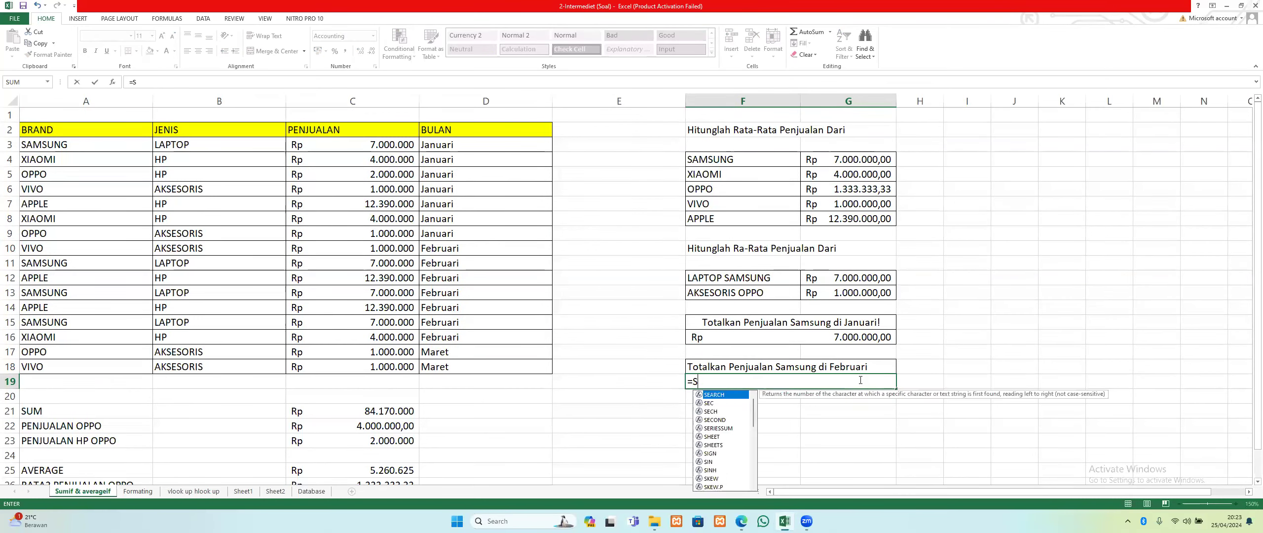
pyautogui.write('UMI')
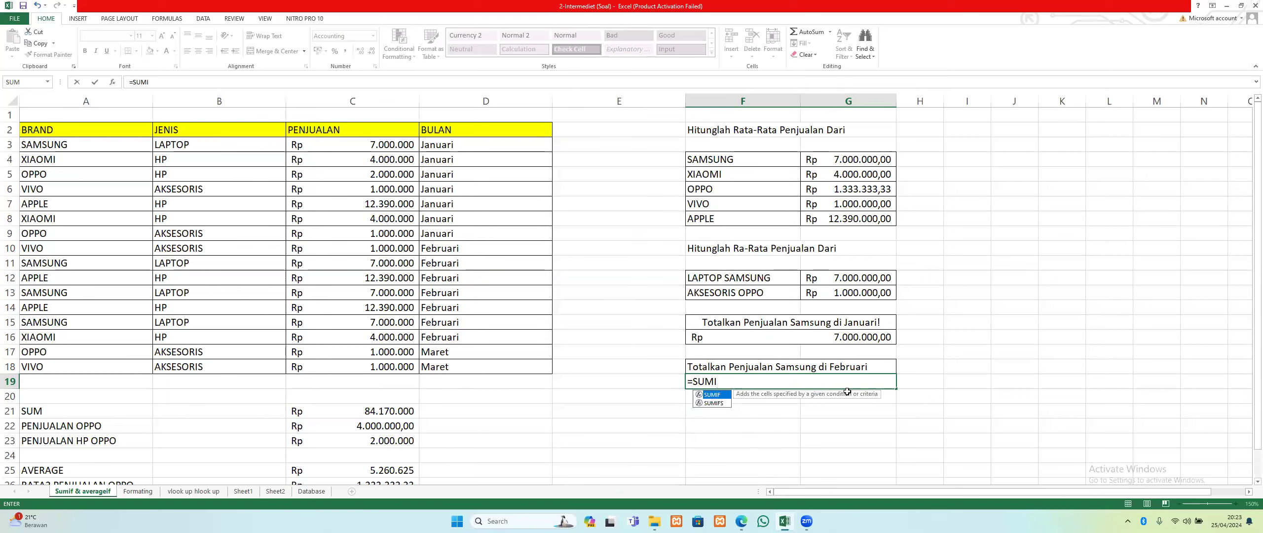
pyautogui.doubleClick(723, 403)
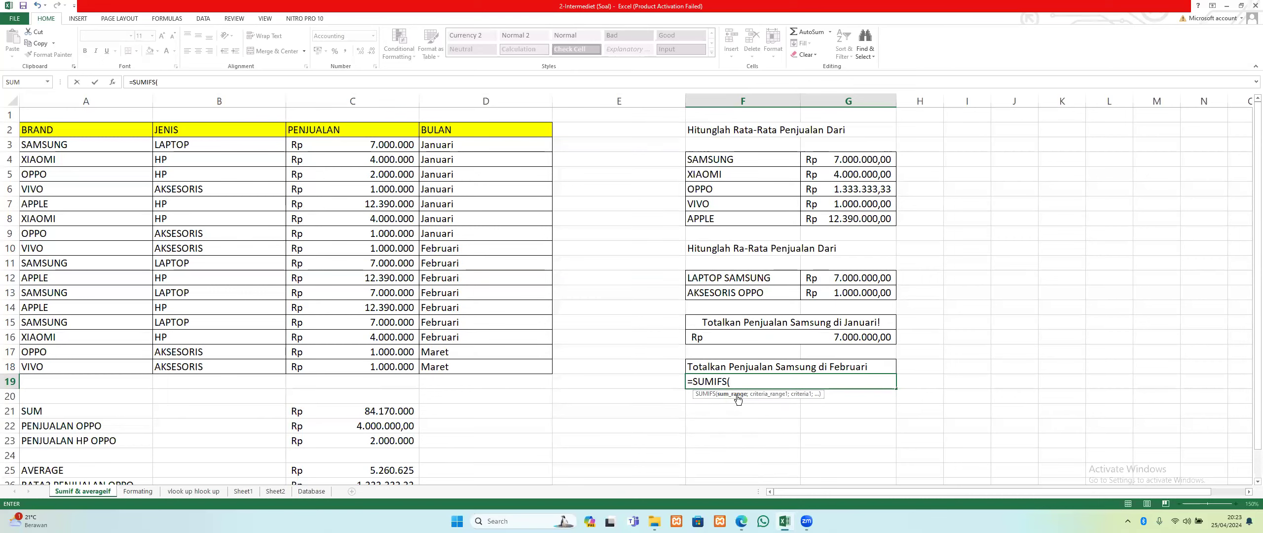
pyautogui.write('pe')
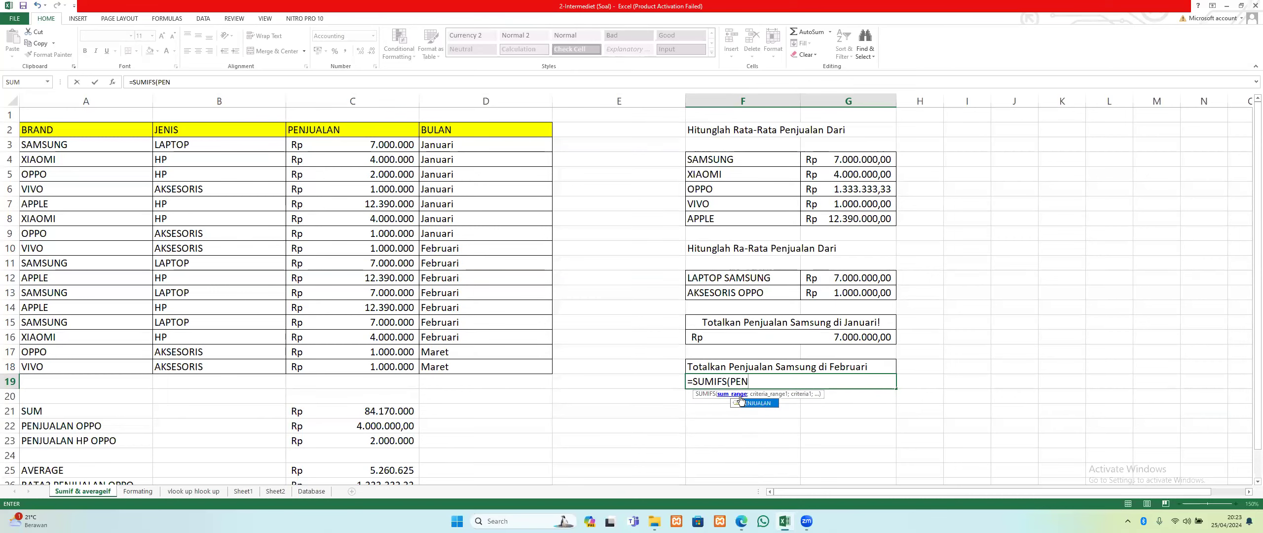
pyautogui.doubleClick(753, 402)
pyautogui.write(';')
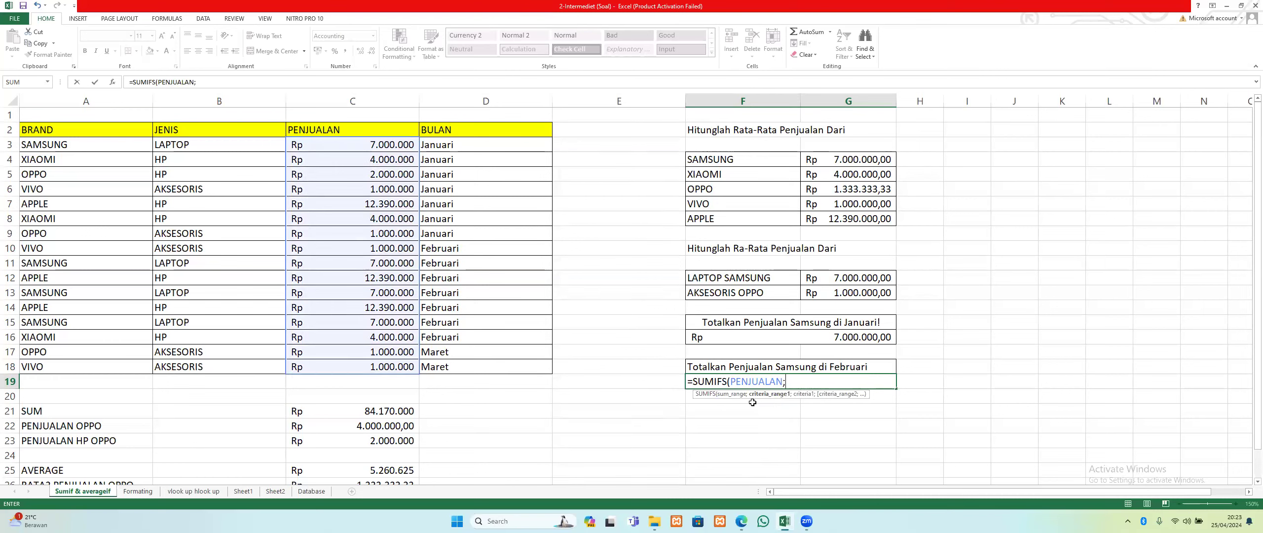
pyautogui.write('B')
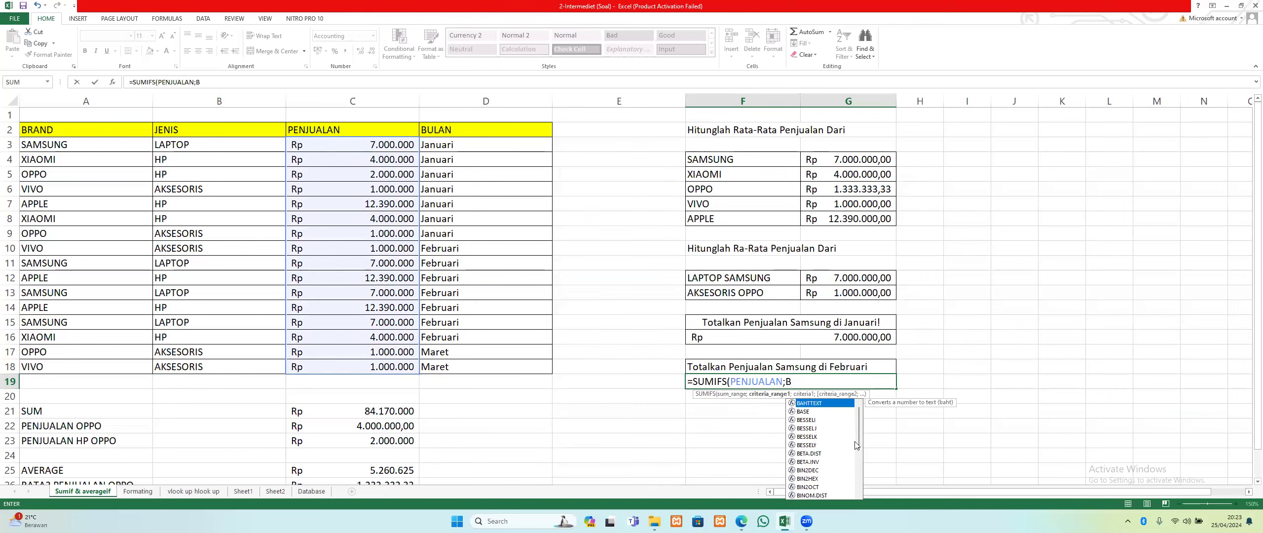
pyautogui.write('RA')
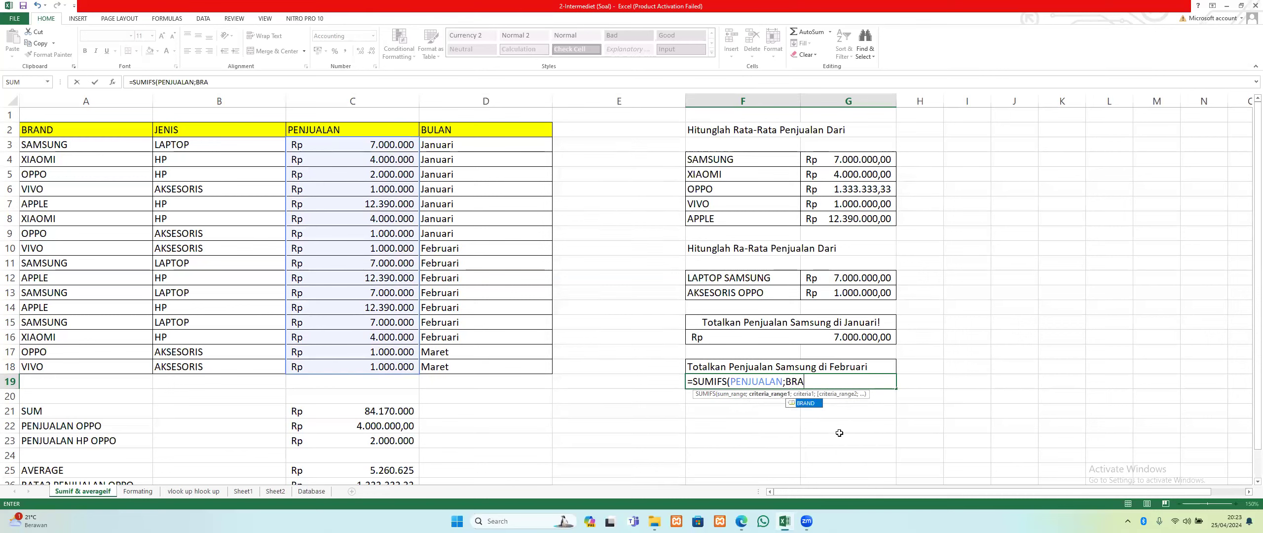
# Step: Add BRAND as the first criteria range with criterion A13 to the SUMIFS formula in F19
pyautogui.doubleClick(817, 406)
pyautogui.write(';')
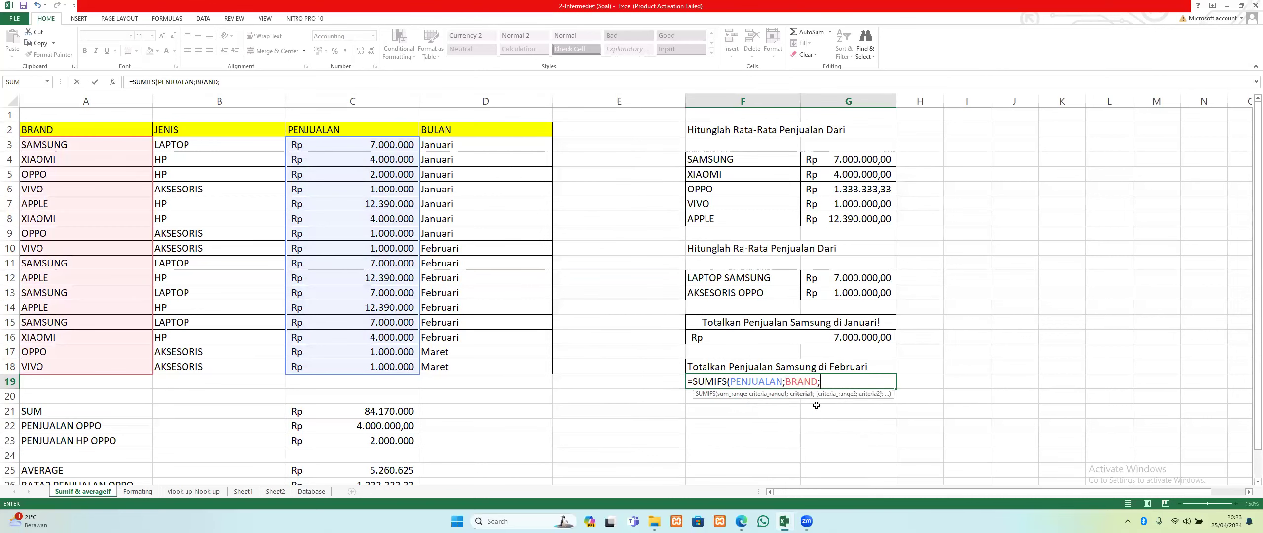
pyautogui.click(89, 293)
pyautogui.write(';')
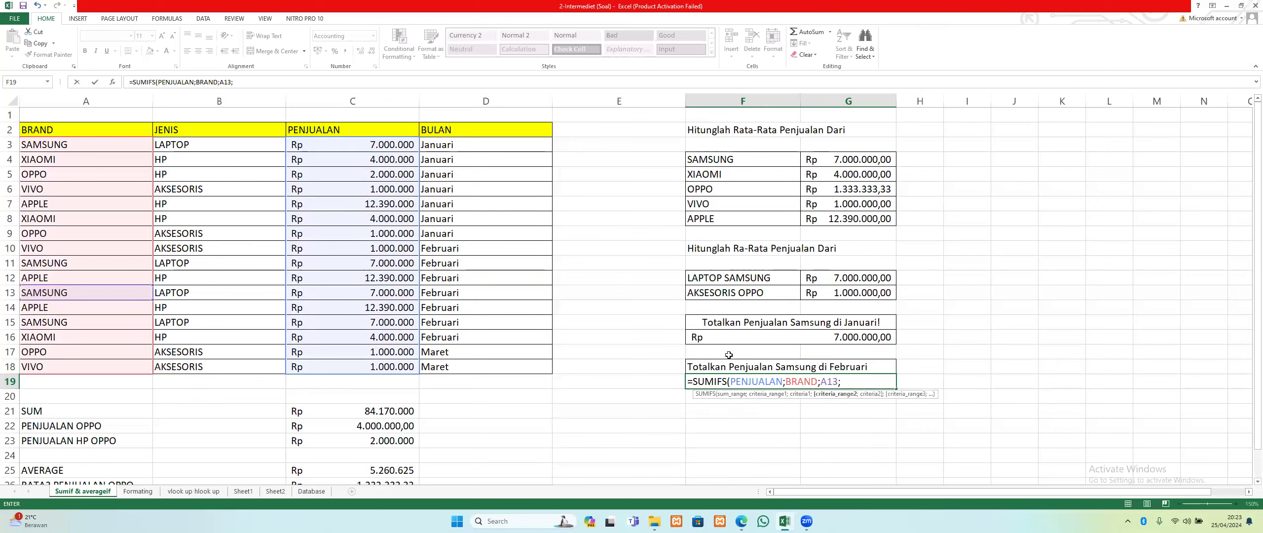
pyautogui.write('BULA')
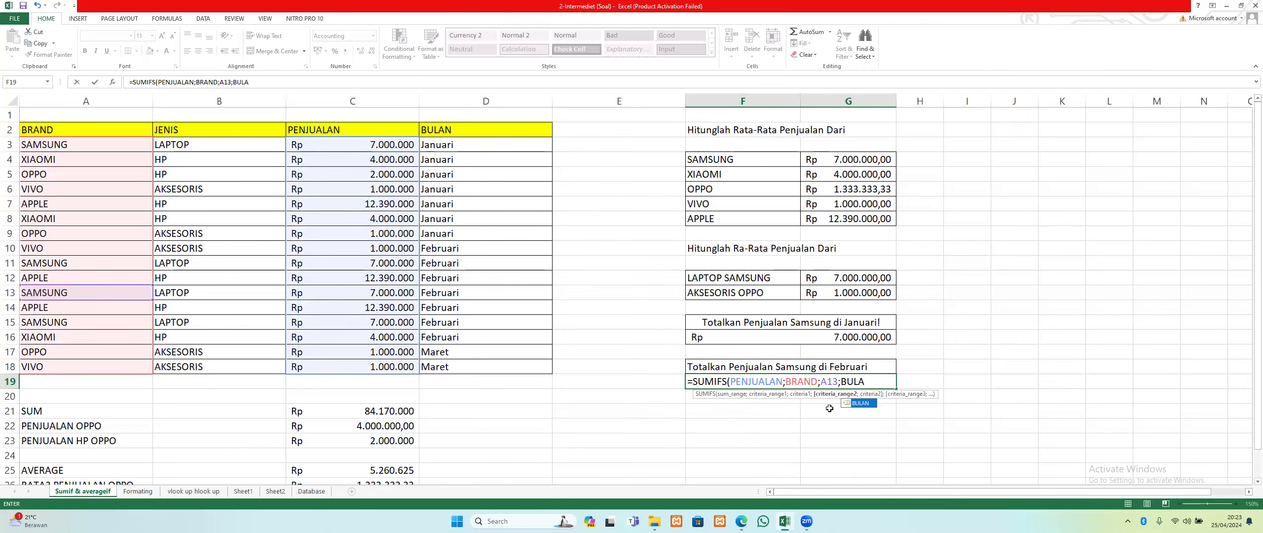
# Step: Add BULAN as the second criteria range with criterion D12, complete the SUMIFS formula in F19 and check both Samsung totals
pyautogui.doubleClick(857, 404)
pyautogui.write(';')
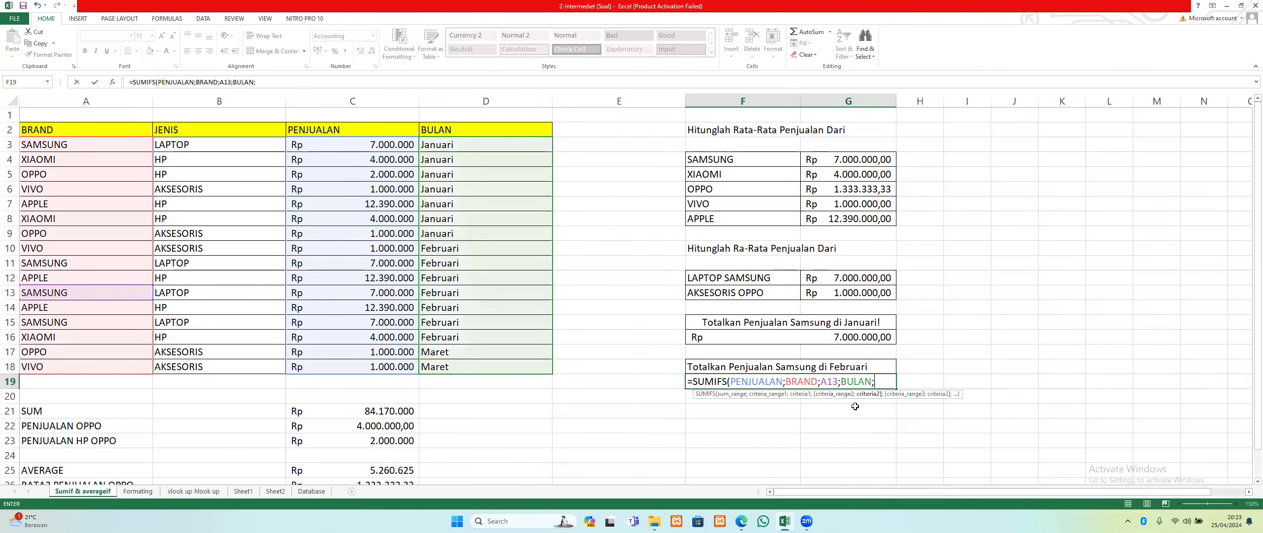
pyautogui.click(472, 279)
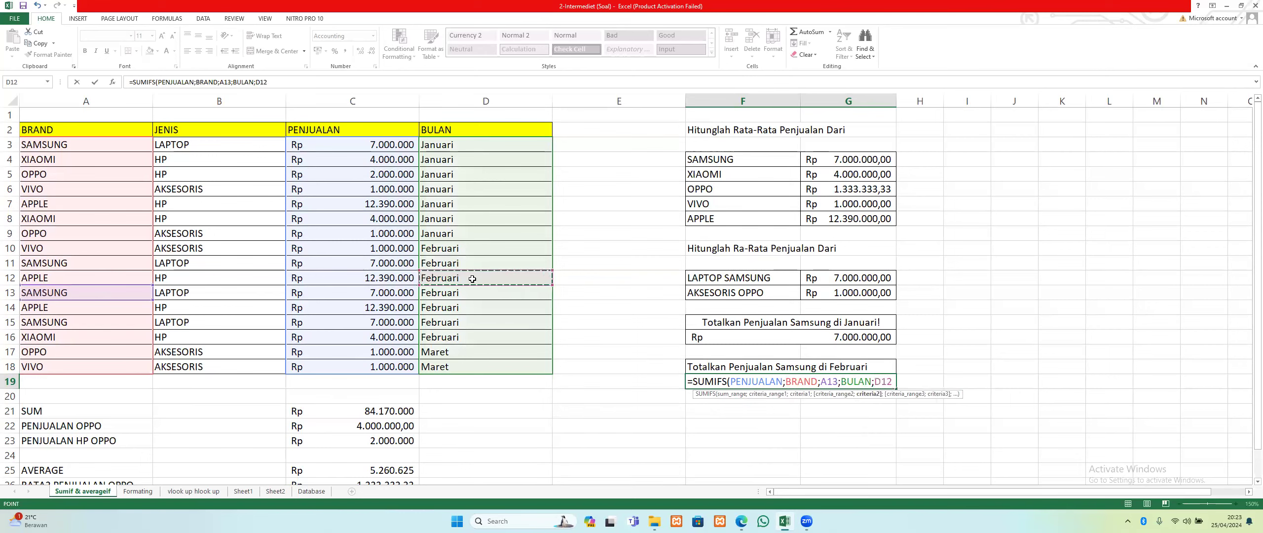
pyautogui.write(')')
pyautogui.press('Return')
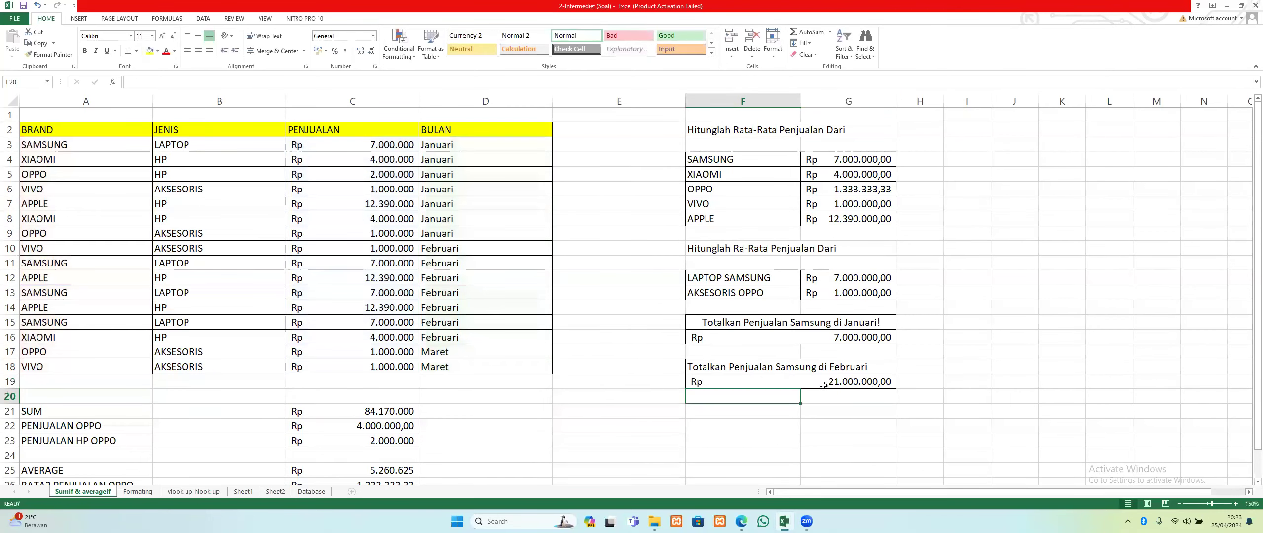
pyautogui.click(854, 333)
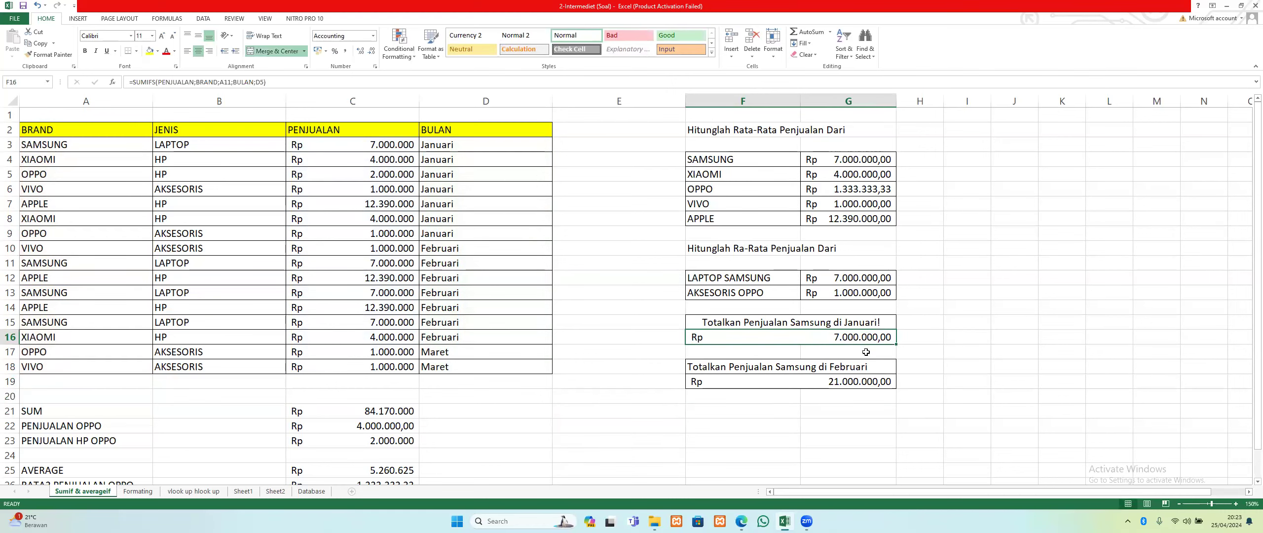
pyautogui.click(847, 382)
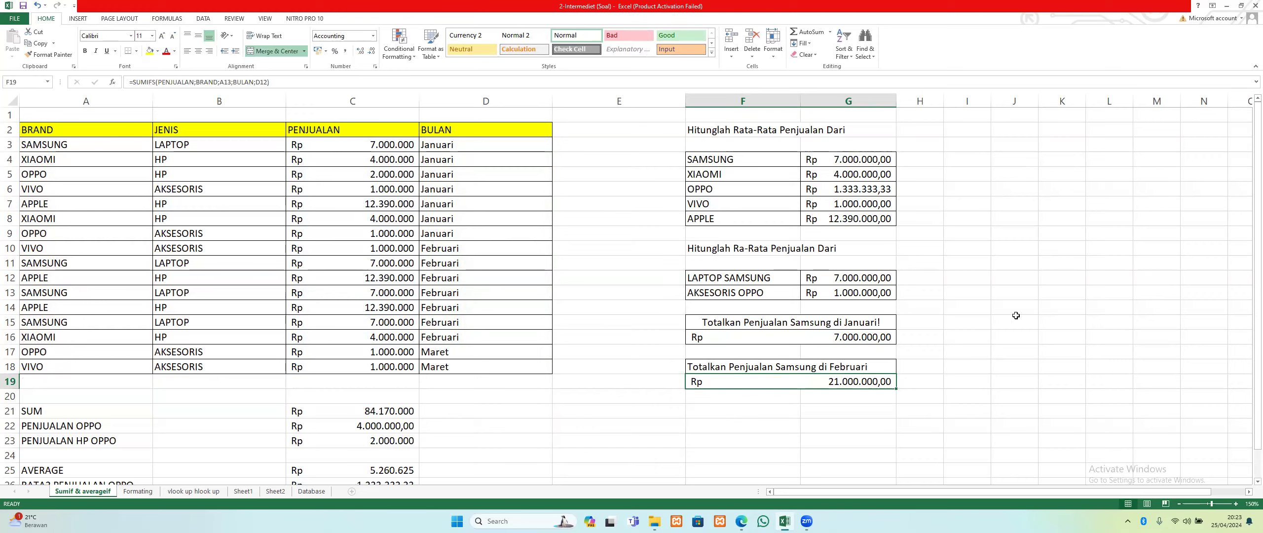
pyautogui.click(1001, 310)
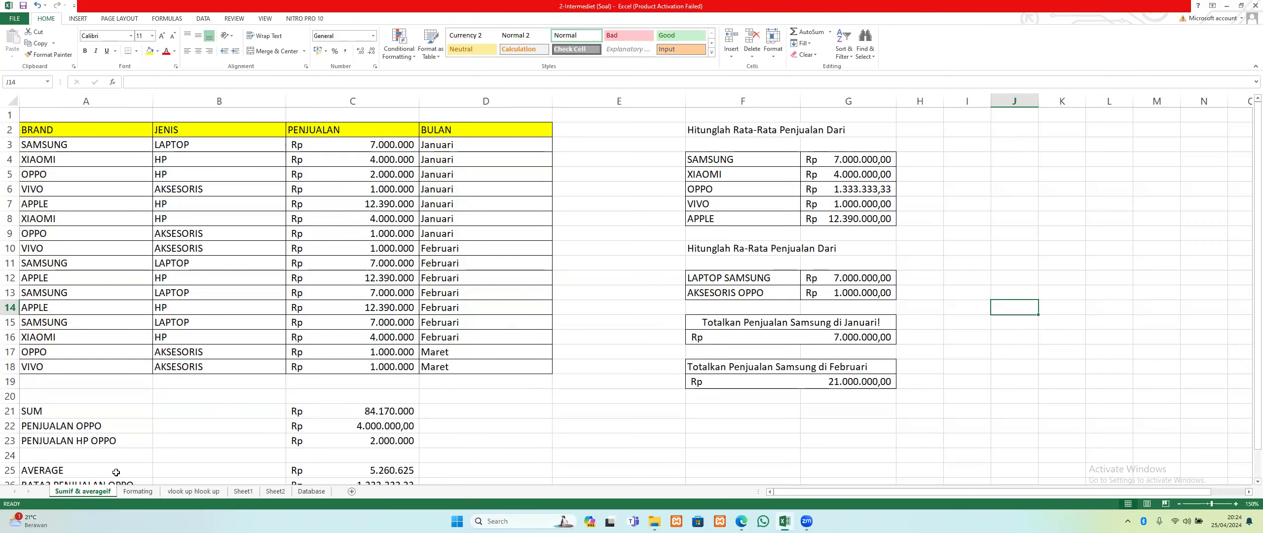
# Step: Switch to the Formating sheet and enlarge its view so the attendance tables are readable
pyautogui.hotkey('ctrl', 'pagedown')
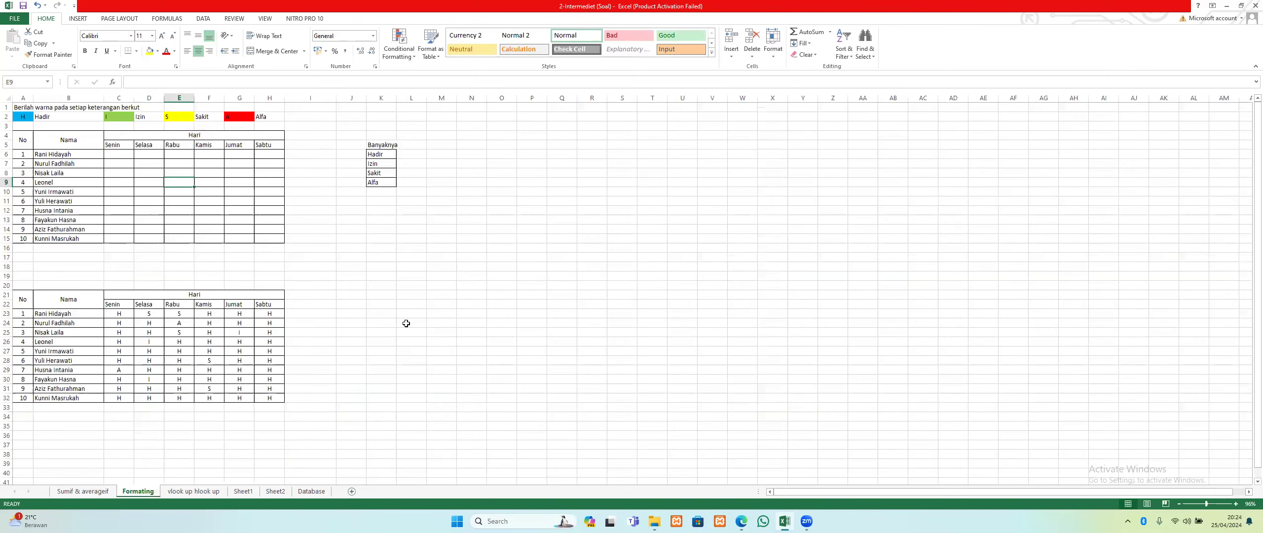
pyautogui.click(1236, 503)
pyautogui.click(1236, 504)
pyautogui.click(1236, 503)
pyautogui.click(1236, 503)
pyautogui.click(1236, 503)
pyautogui.keyDown('ctrl'); pyautogui.scroll(4, 680, 371); pyautogui.keyUp('ctrl')
pyautogui.scroll(3, 597, 316)
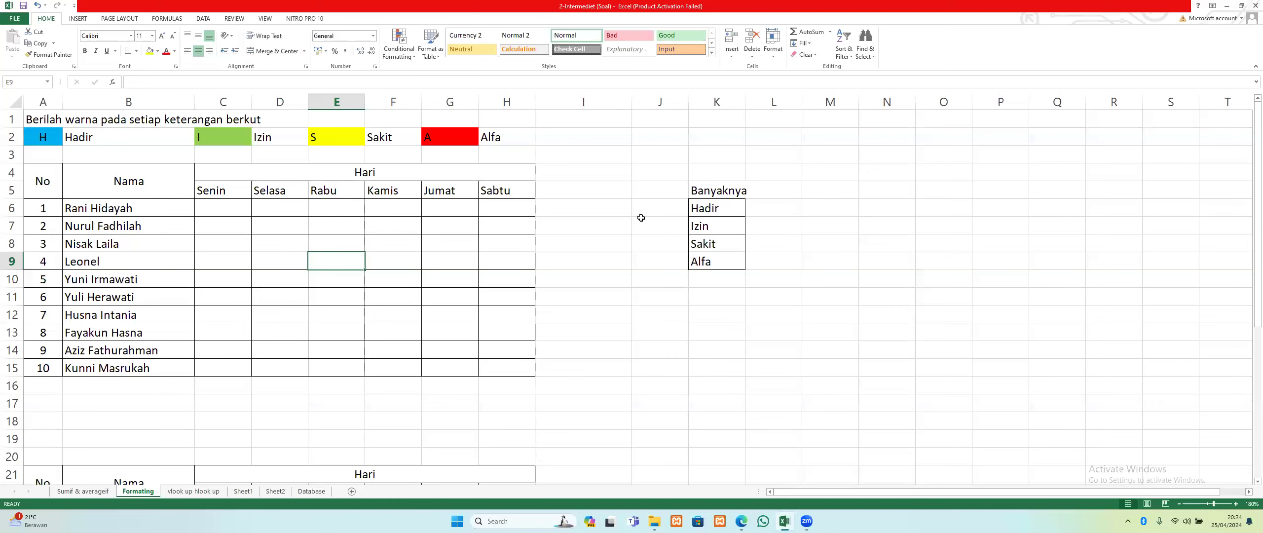
# Step: Examine the empty attendance table and the filled-in H, I, S, A attendance table below it
pyautogui.click(565, 174)
pyautogui.click(354, 210)
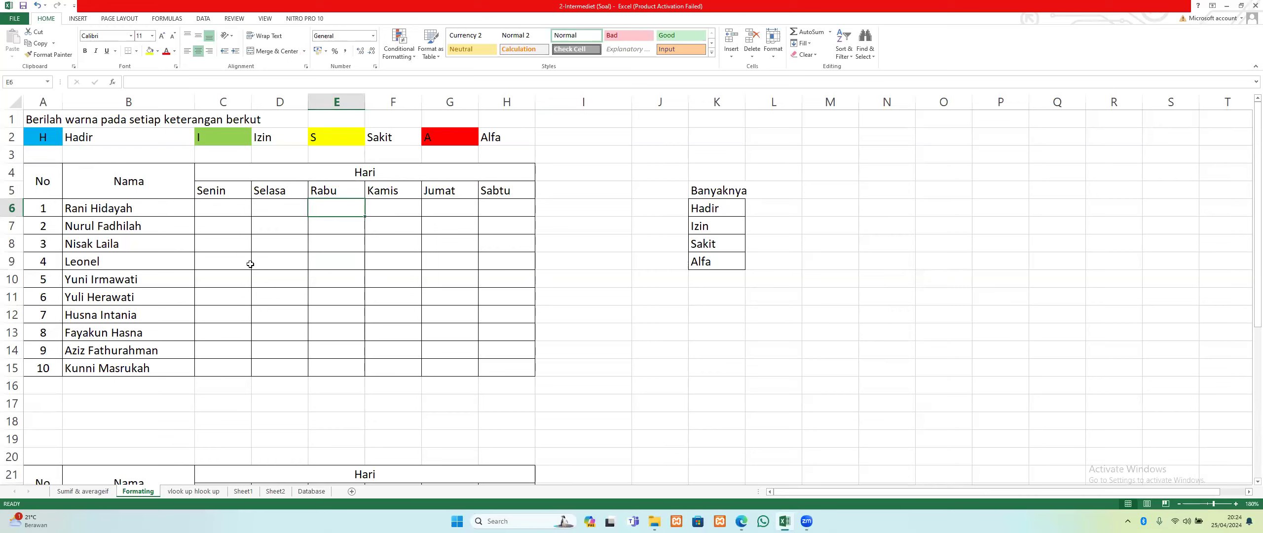
pyautogui.scroll(-1, 266, 249)
pyautogui.click(375, 212)
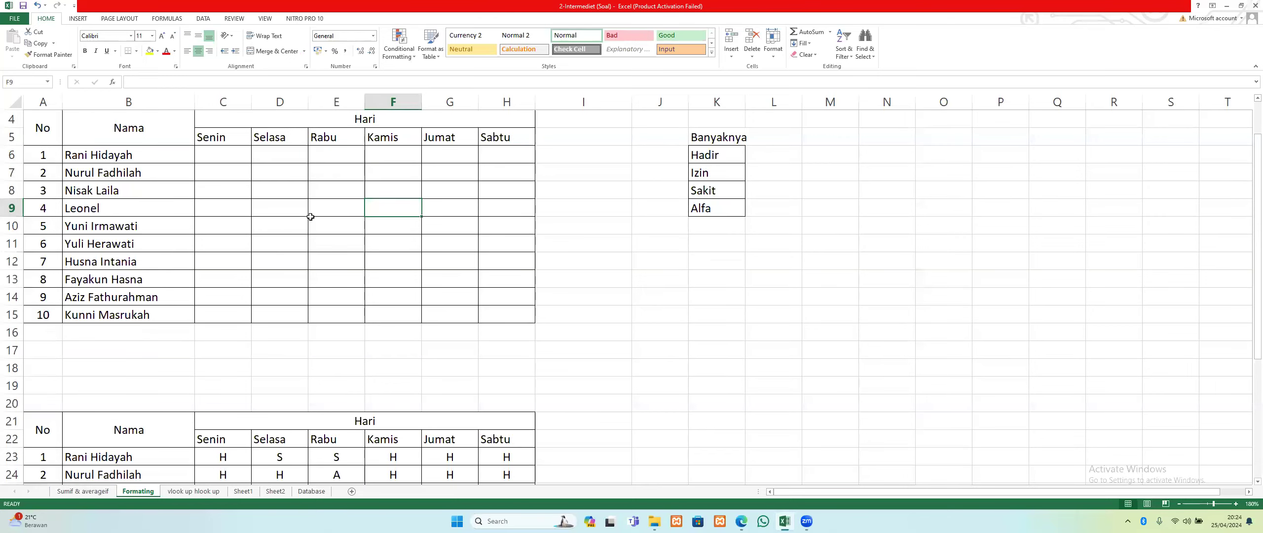
pyautogui.scroll(-4, 305, 215)
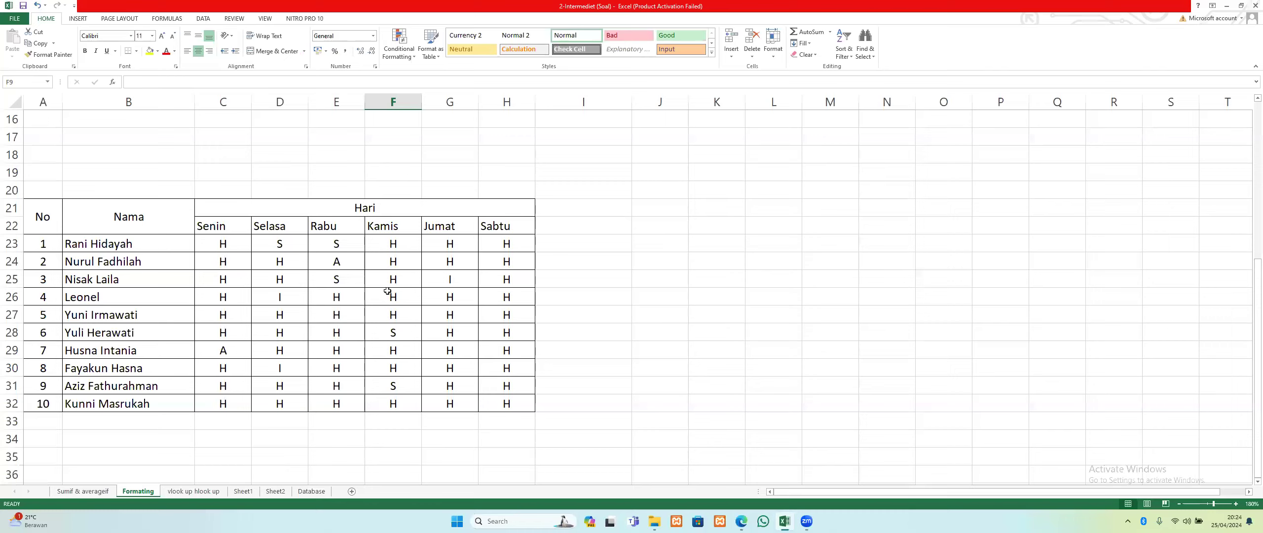
pyautogui.scroll(1, 387, 292)
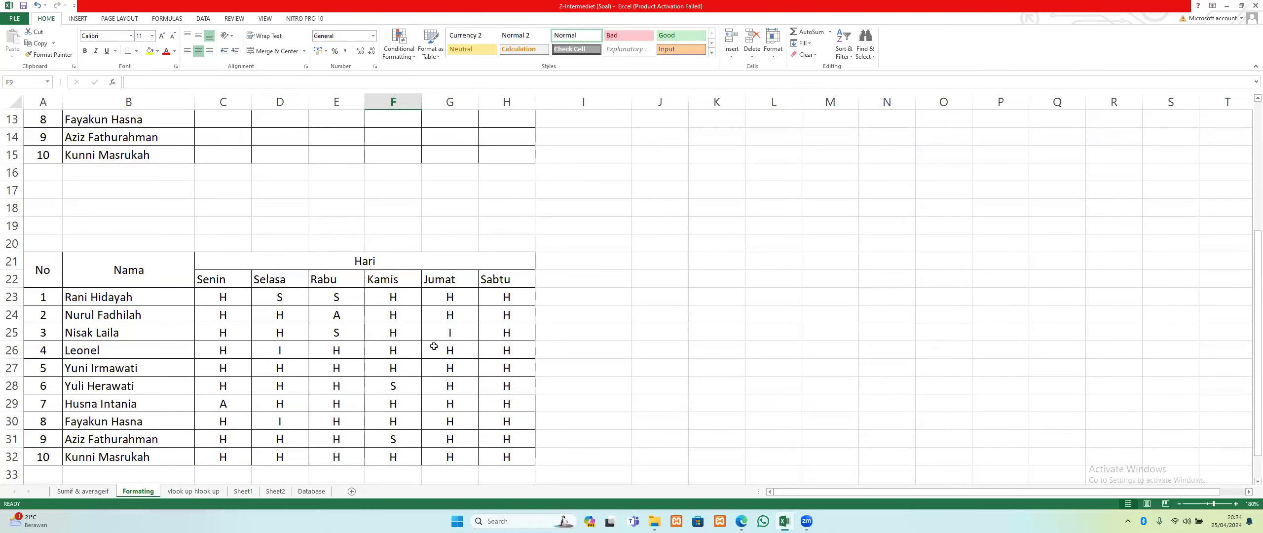
# Step: Enter H as a trial attendance mark in cell C7 of the empty attendance table
pyautogui.scroll(4, 536, 340)
pyautogui.click(230, 225)
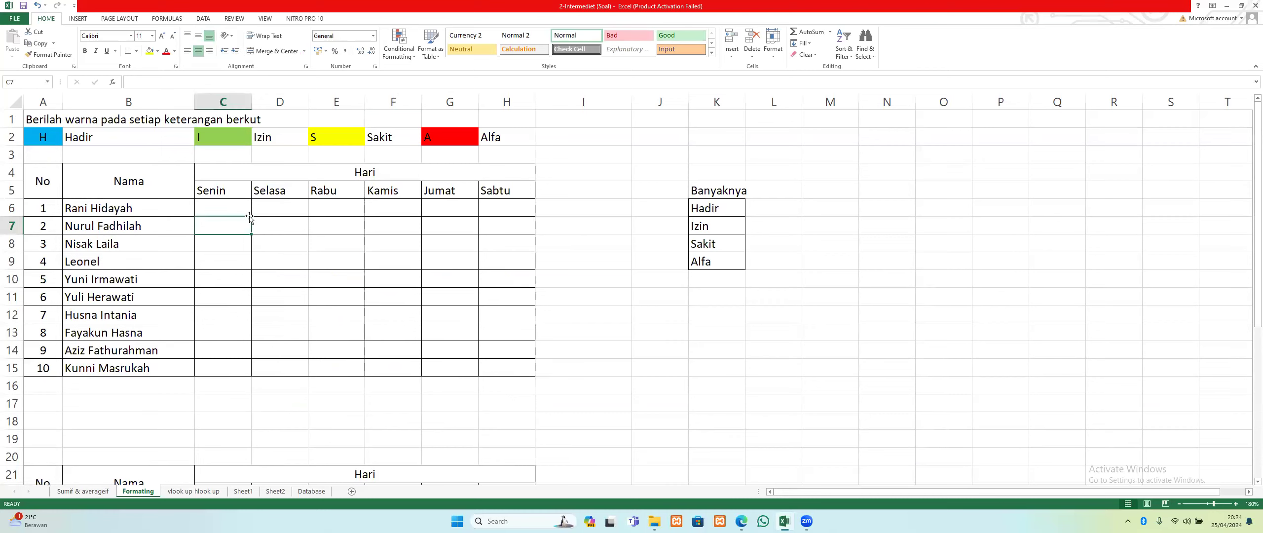
pyautogui.write('H')
pyautogui.press('Delete')
pyautogui.press('Return')
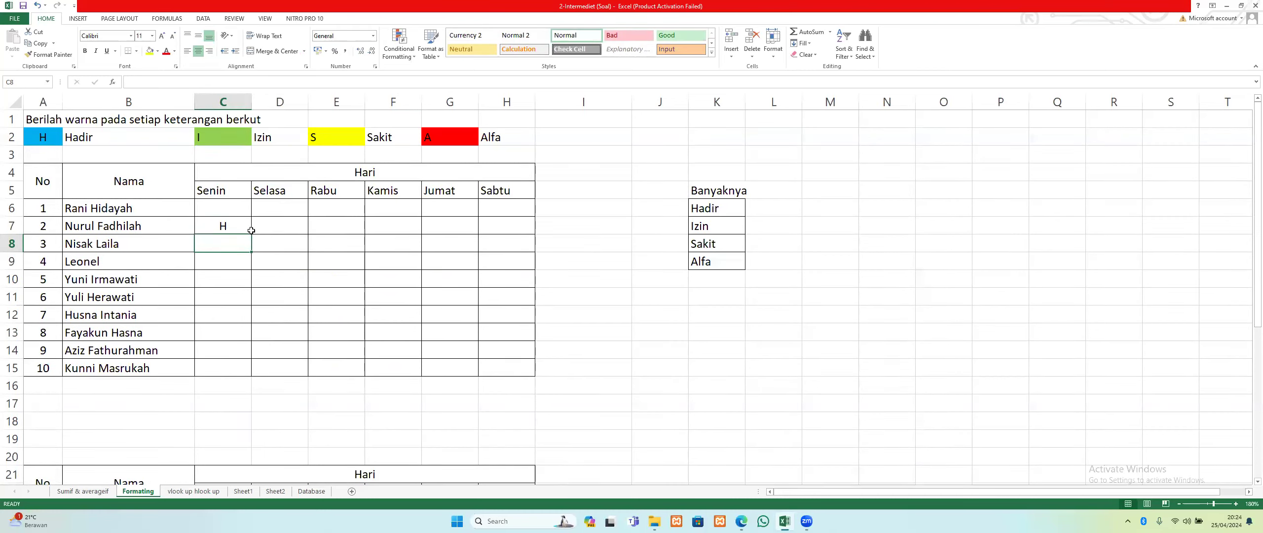
# Step: Preview a light blue fill on cell C7 without applying it, and clear the cell's H mark
pyautogui.click(250, 230)
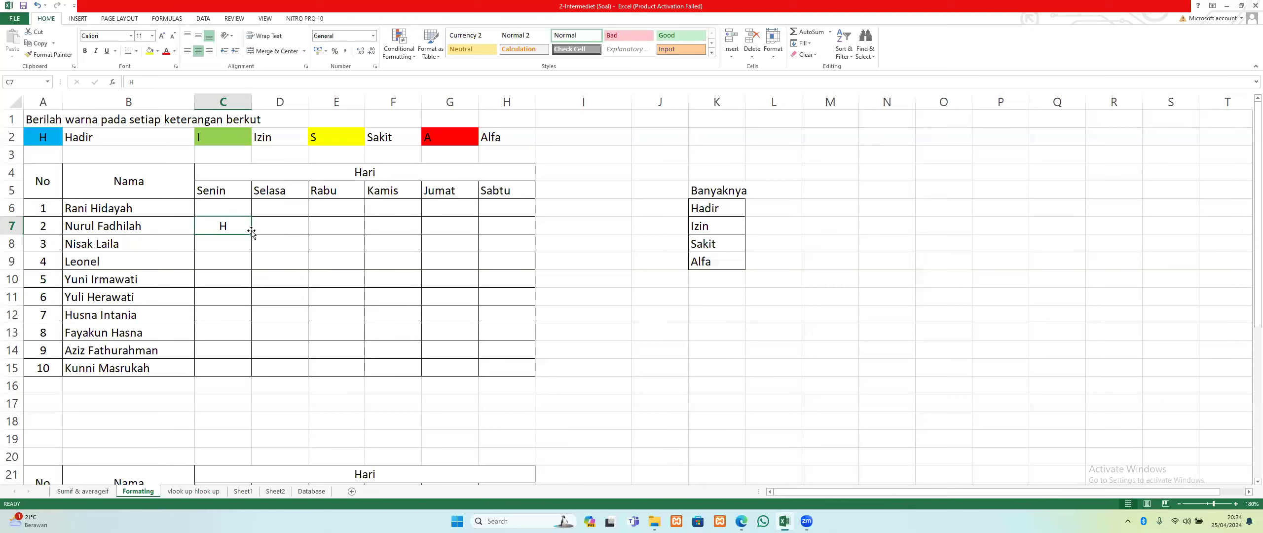
pyautogui.click(158, 51)
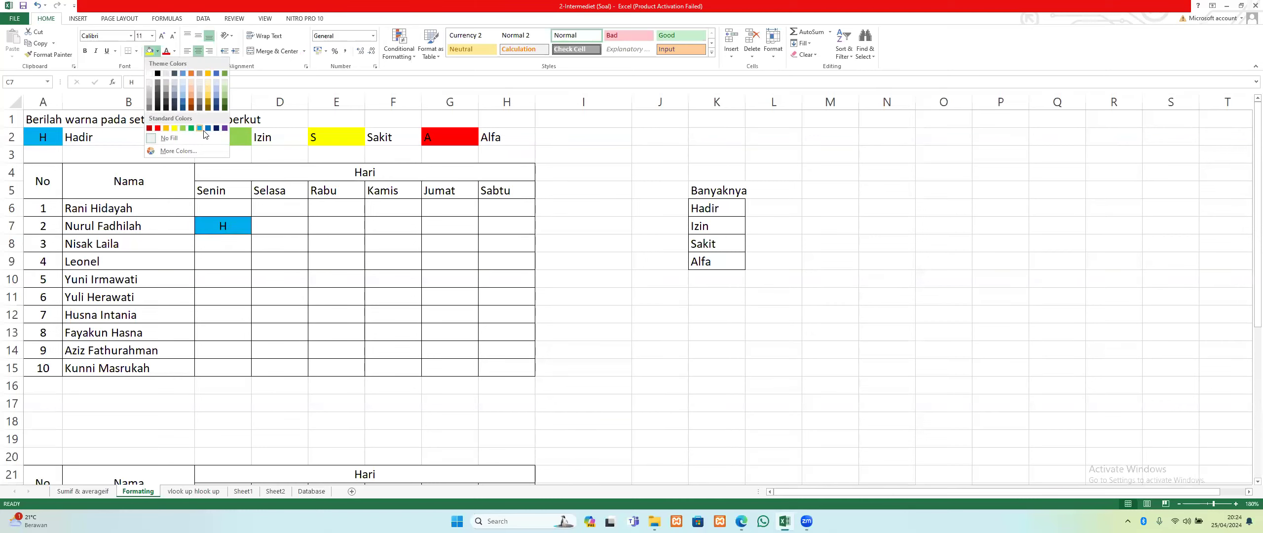
pyautogui.click(393, 258)
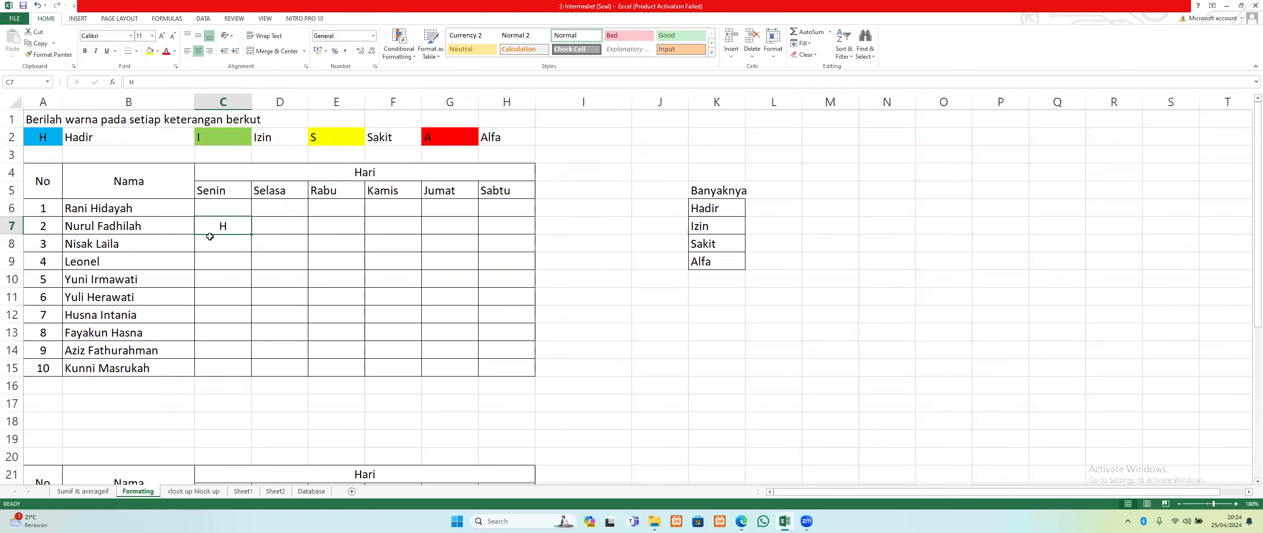
pyautogui.press('BackSpace')
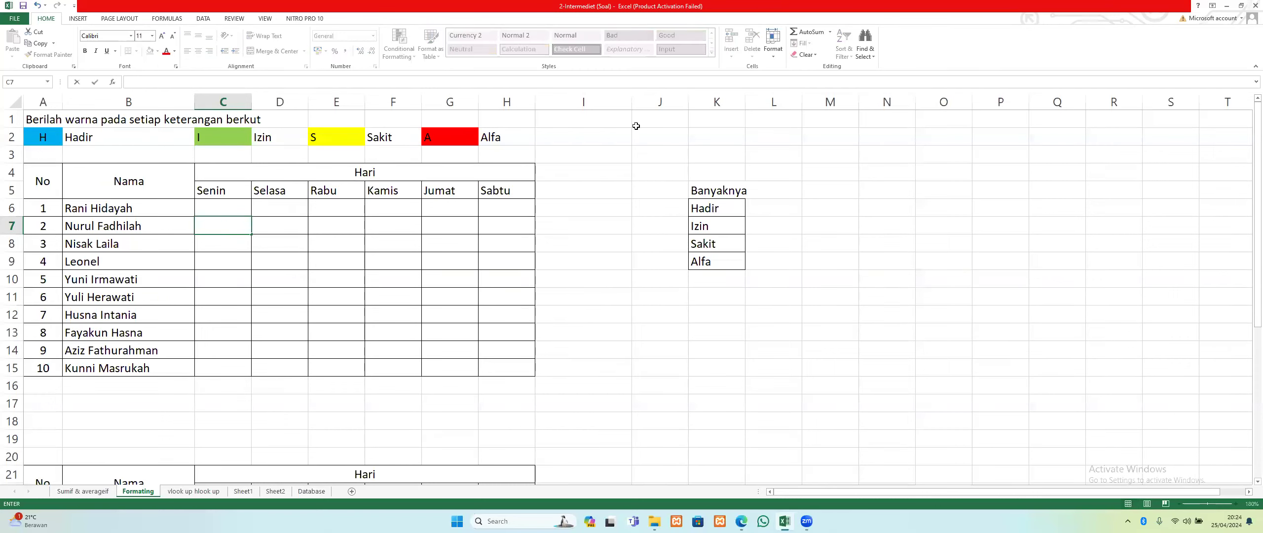
pyautogui.click(615, 291)
# Step: Copy the attendance marks from C23:H32 into the empty attendance table starting at C6
pyautogui.scroll(-2, 467, 375)
pyautogui.scroll(-3, 467, 375)
pyautogui.moveTo(223, 243); pyautogui.dragTo(504, 409)
pyautogui.hotkey('ctrl', 'c')
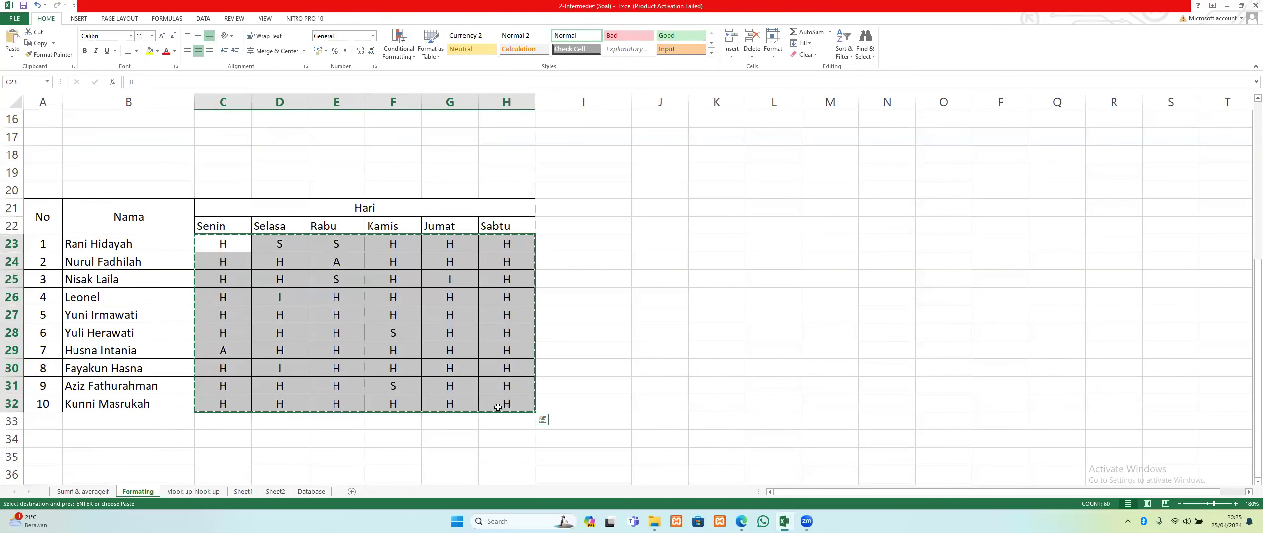
pyautogui.scroll(5, 475, 362)
pyautogui.click(236, 211)
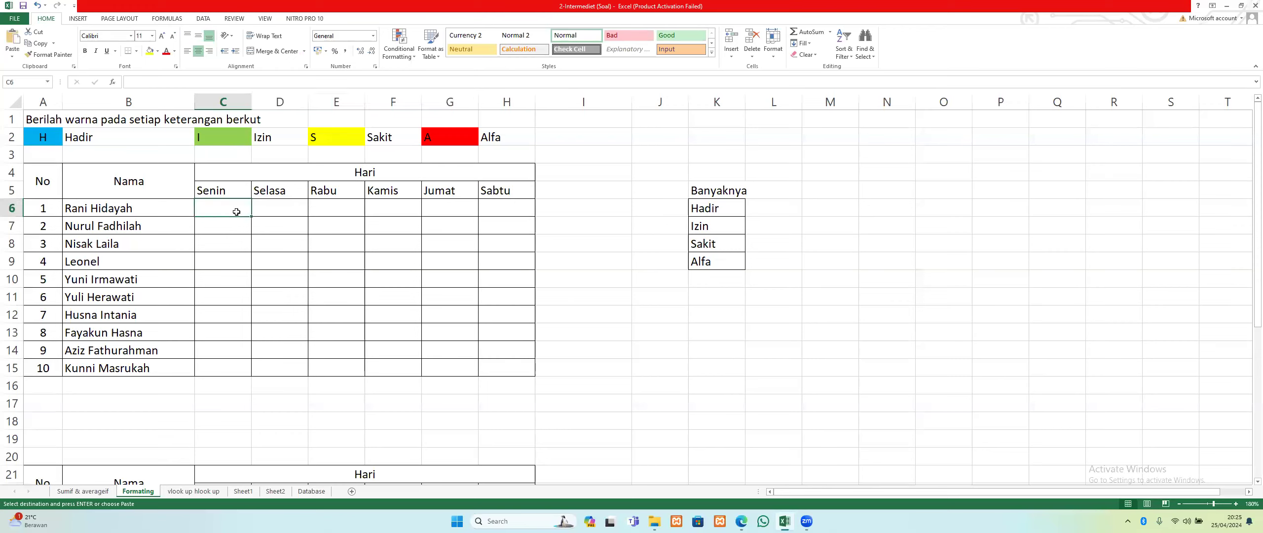
pyautogui.hotkey('ctrl', 'v')
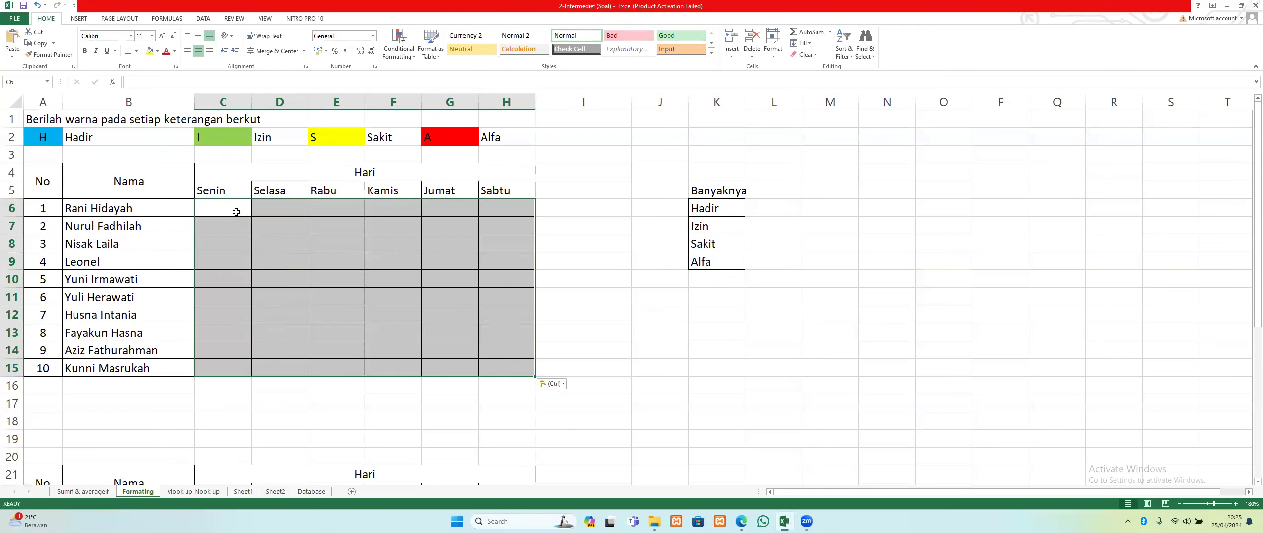
pyautogui.click(565, 225)
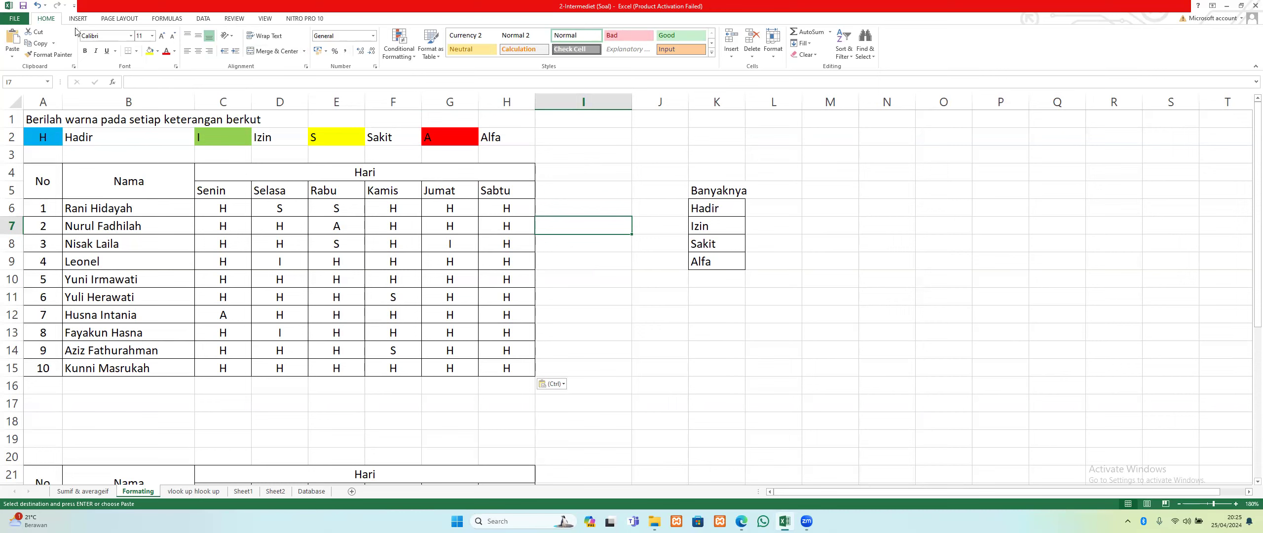
# Step: Start an Equal To conditional formatting rule on C6:H15 that matches the value H
pyautogui.click(270, 213)
pyautogui.moveTo(234, 208); pyautogui.dragTo(506, 370)
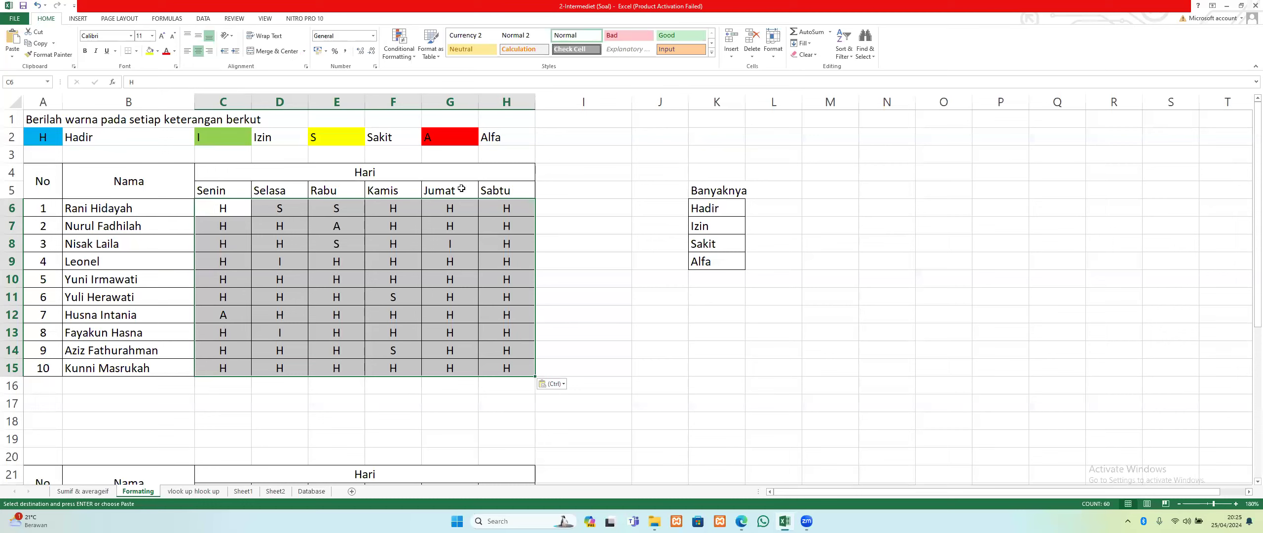
pyautogui.click(400, 51)
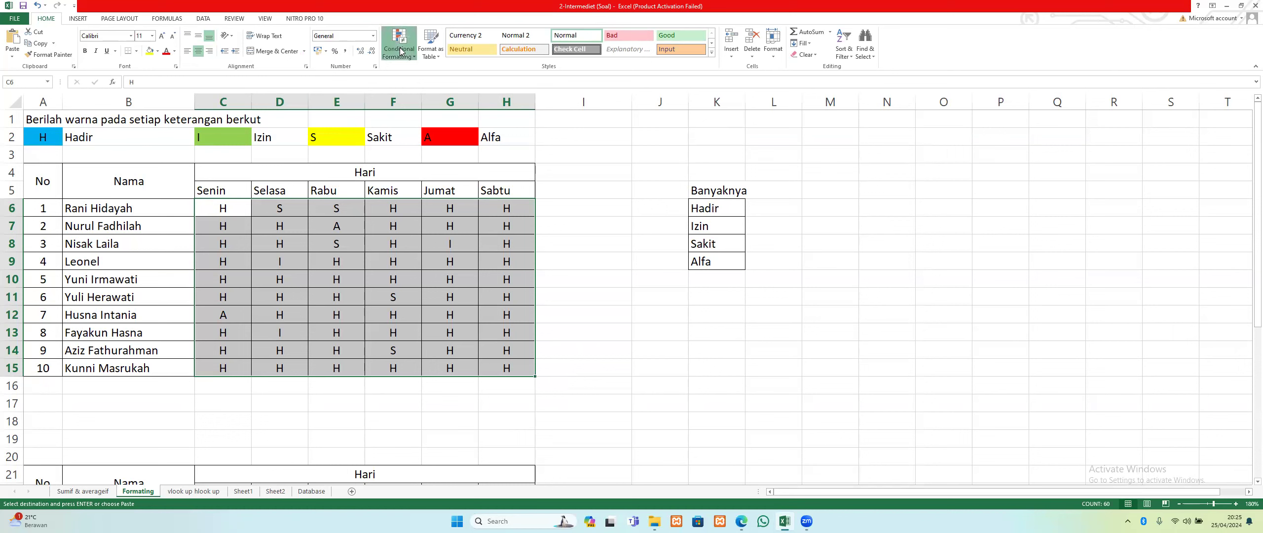
pyautogui.moveTo(414, 70)
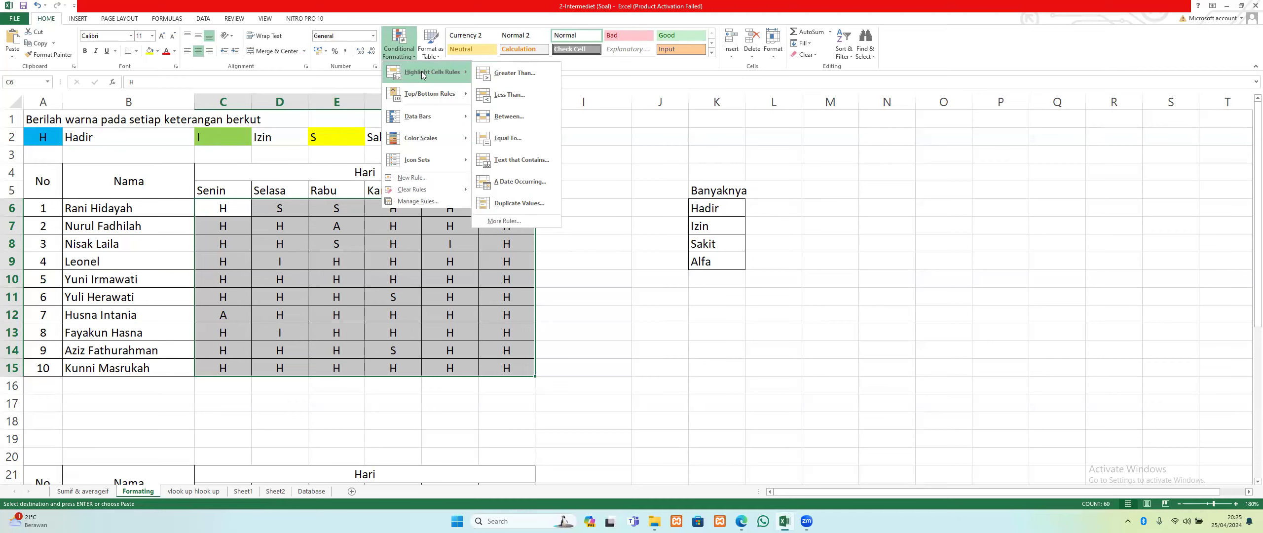
pyautogui.click(507, 140)
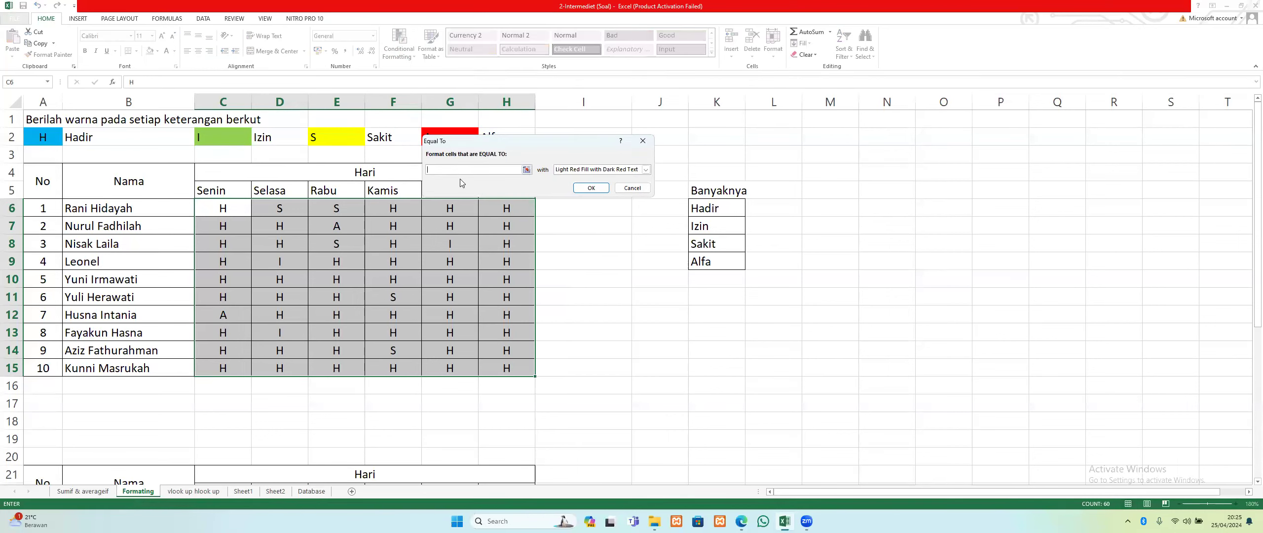
pyautogui.write('H')
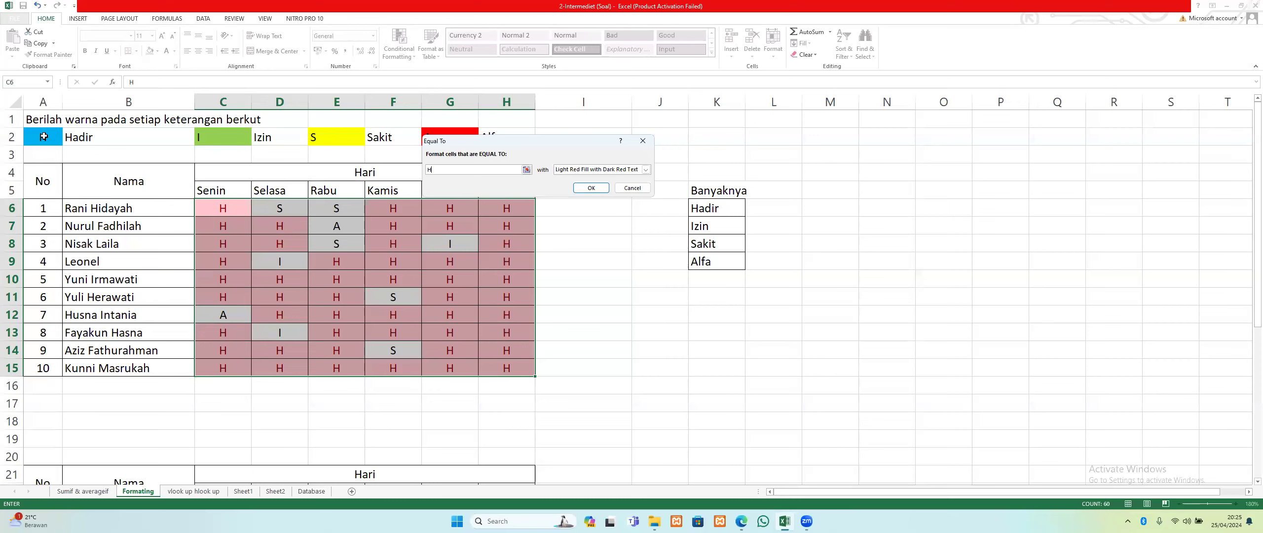
# Step: Give the H rule a custom light blue background fill and apply it to the attendance marks
pyautogui.click(646, 169)
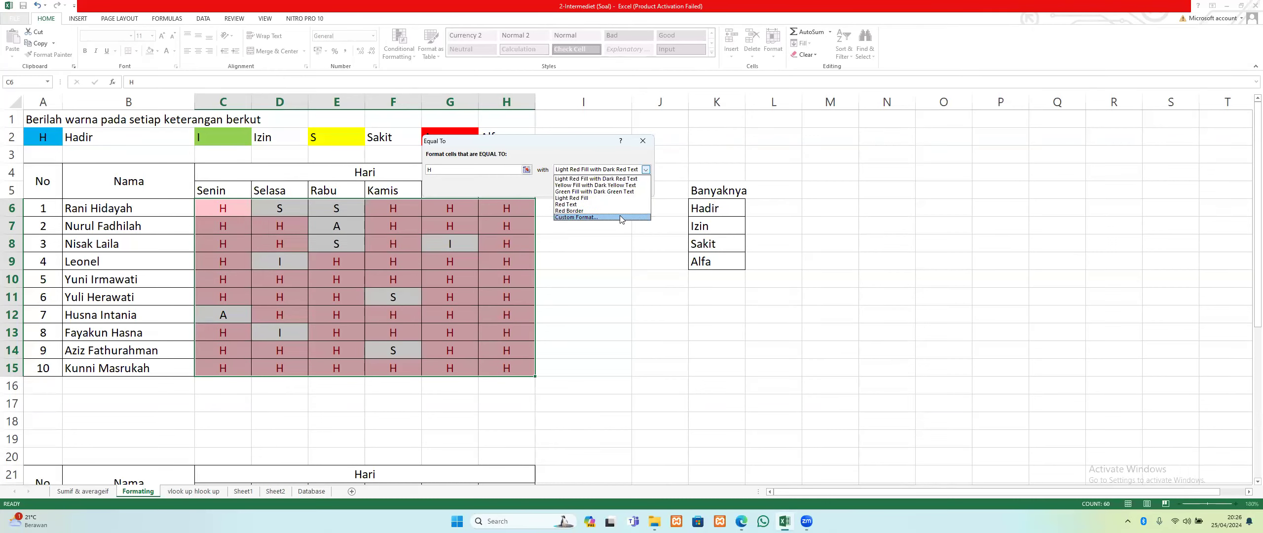
pyautogui.click(619, 217)
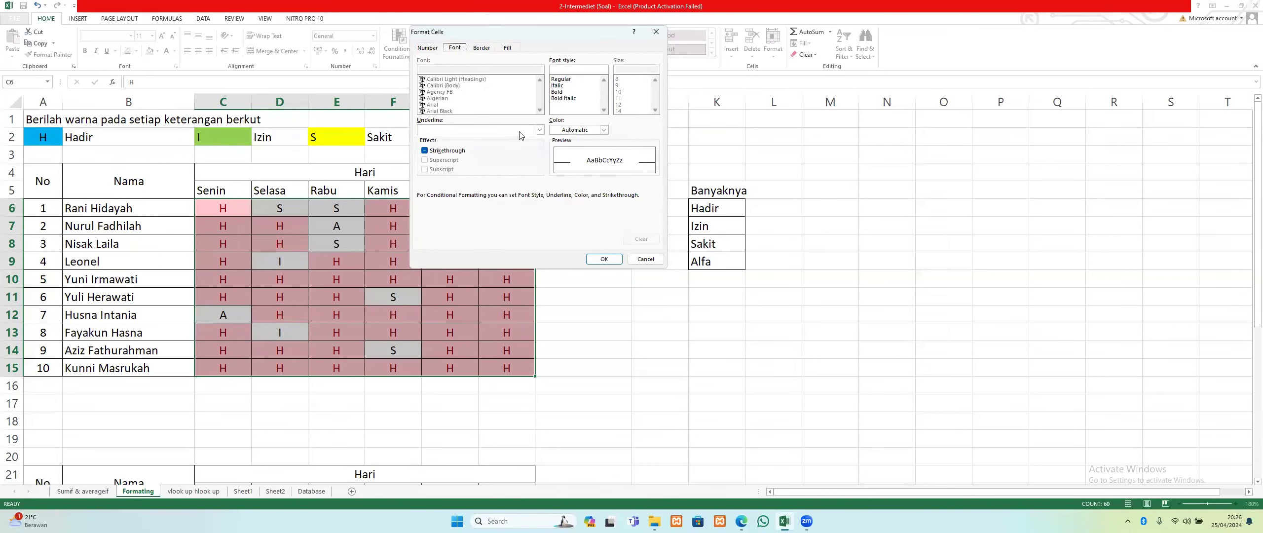
pyautogui.click(508, 49)
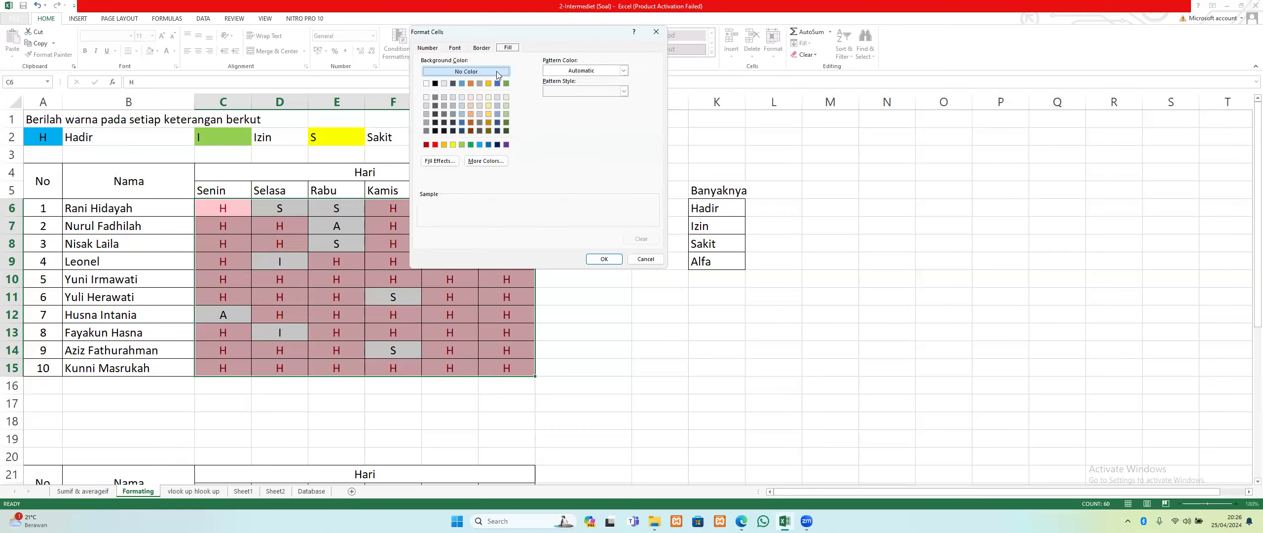
pyautogui.click(480, 144)
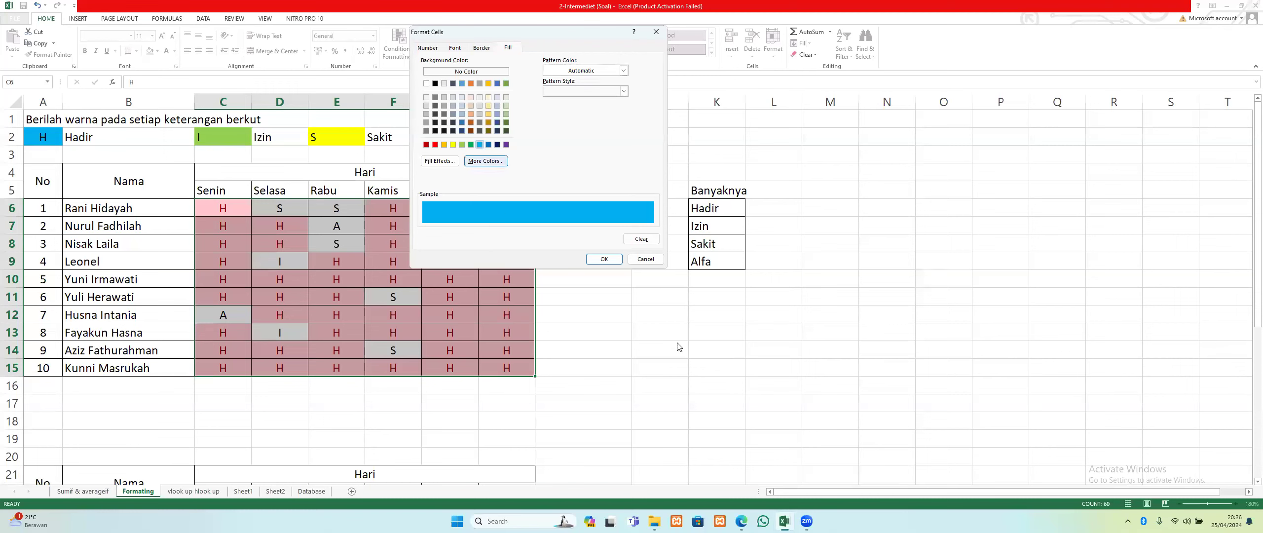
pyautogui.click(613, 259)
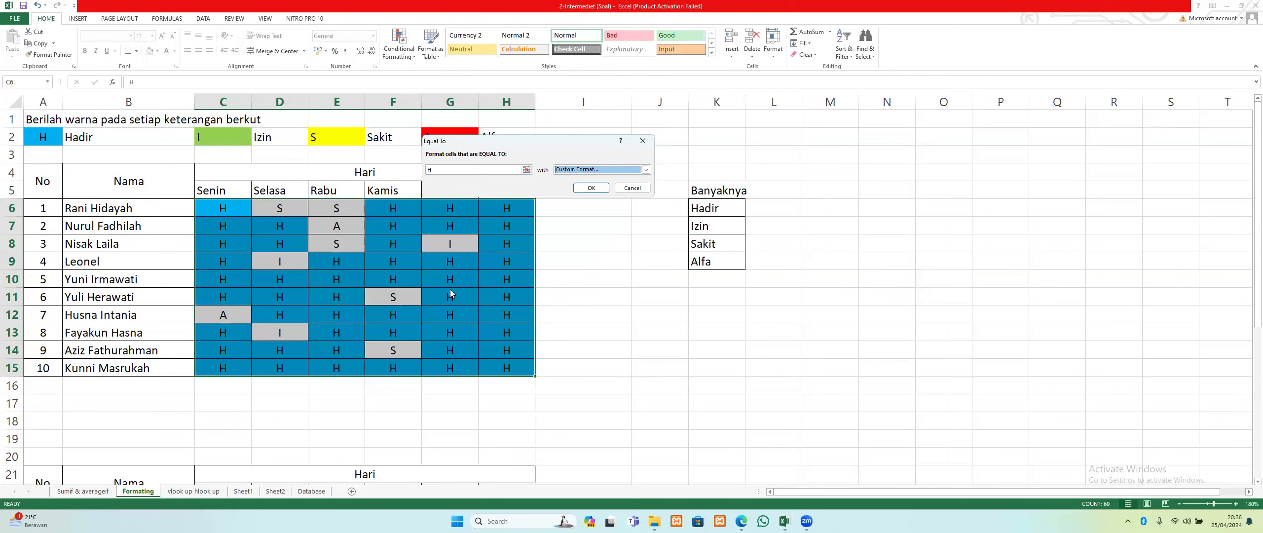
pyautogui.click(591, 188)
pyautogui.click(608, 228)
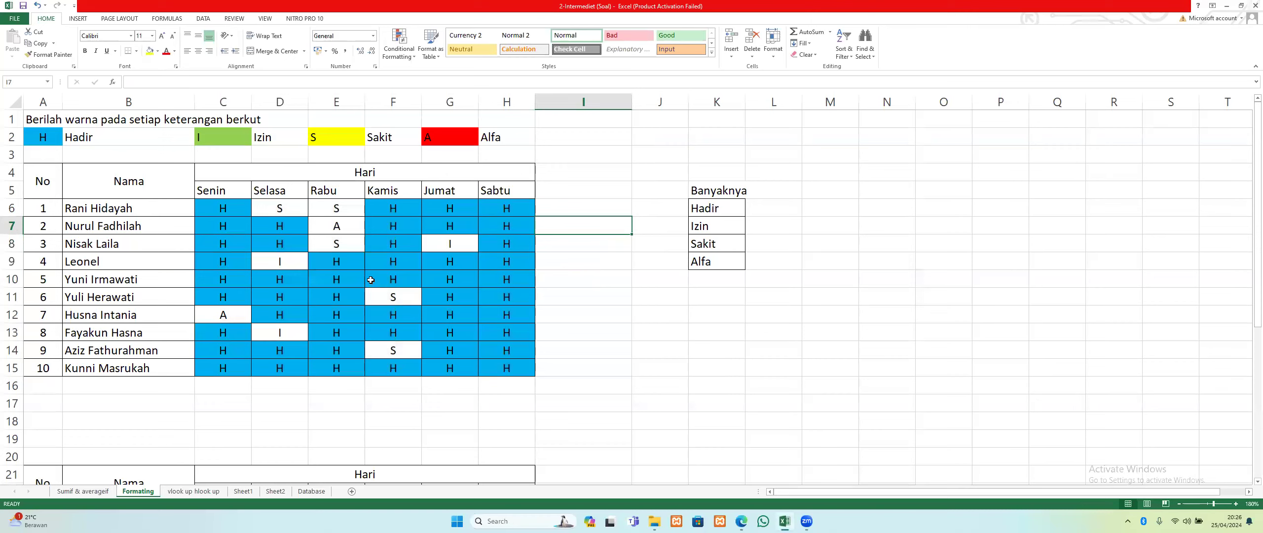
pyautogui.click(342, 225)
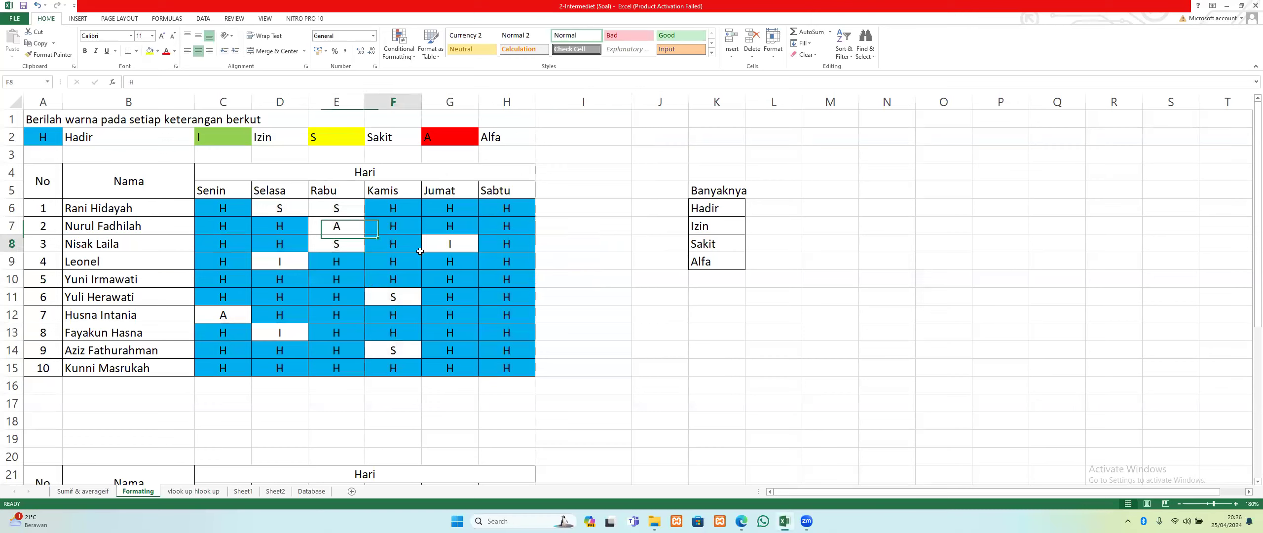
pyautogui.click(232, 209)
pyautogui.moveTo(232, 208); pyautogui.dragTo(509, 367)
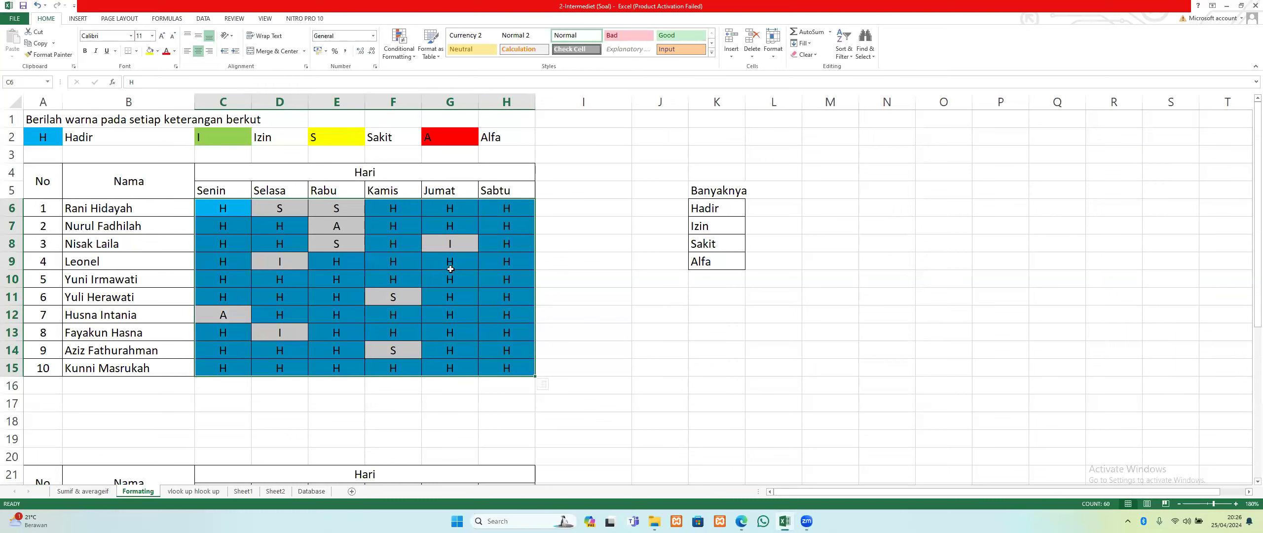
pyautogui.click(593, 269)
# Step: Test the H rule by entering H in cell D13, and undo that entry
pyautogui.click(292, 333)
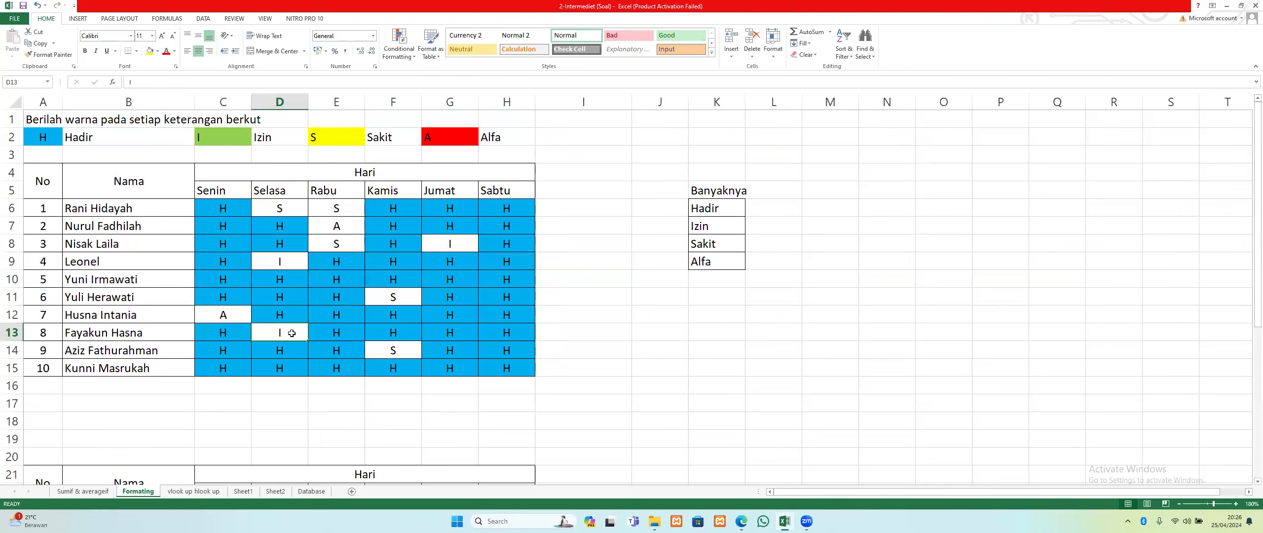
pyautogui.write('H')
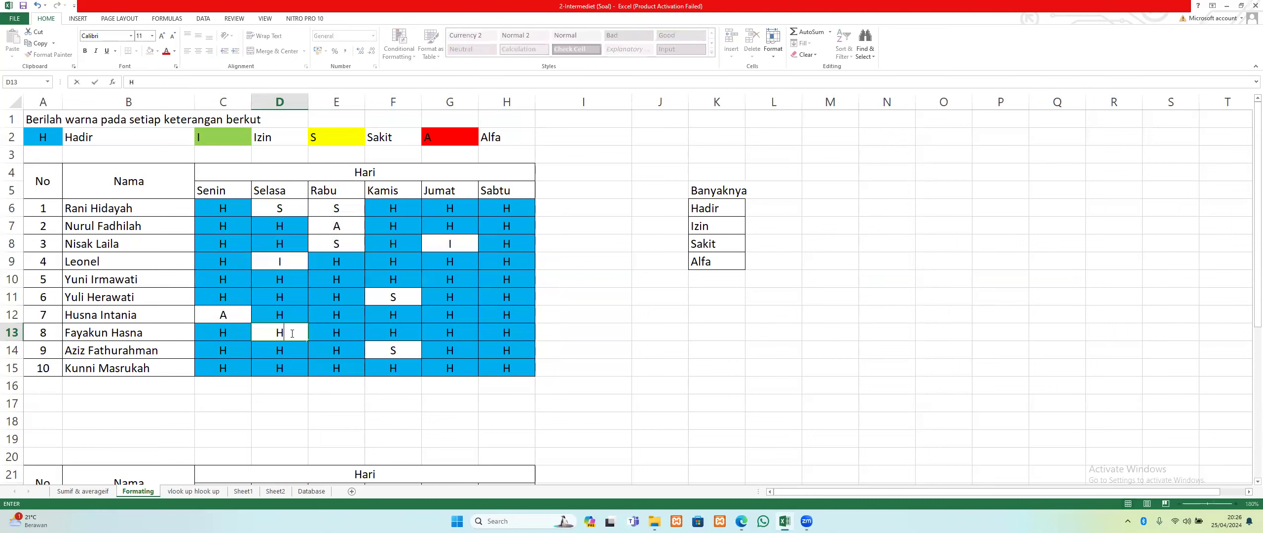
pyautogui.press('Return')
pyautogui.click(295, 330)
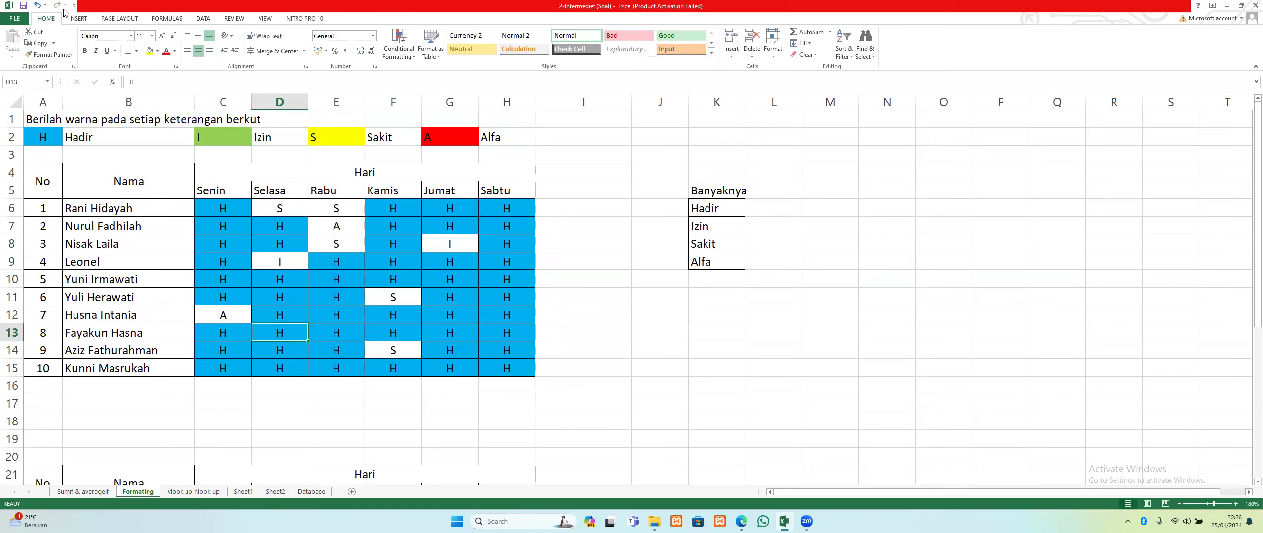
pyautogui.click(37, 5)
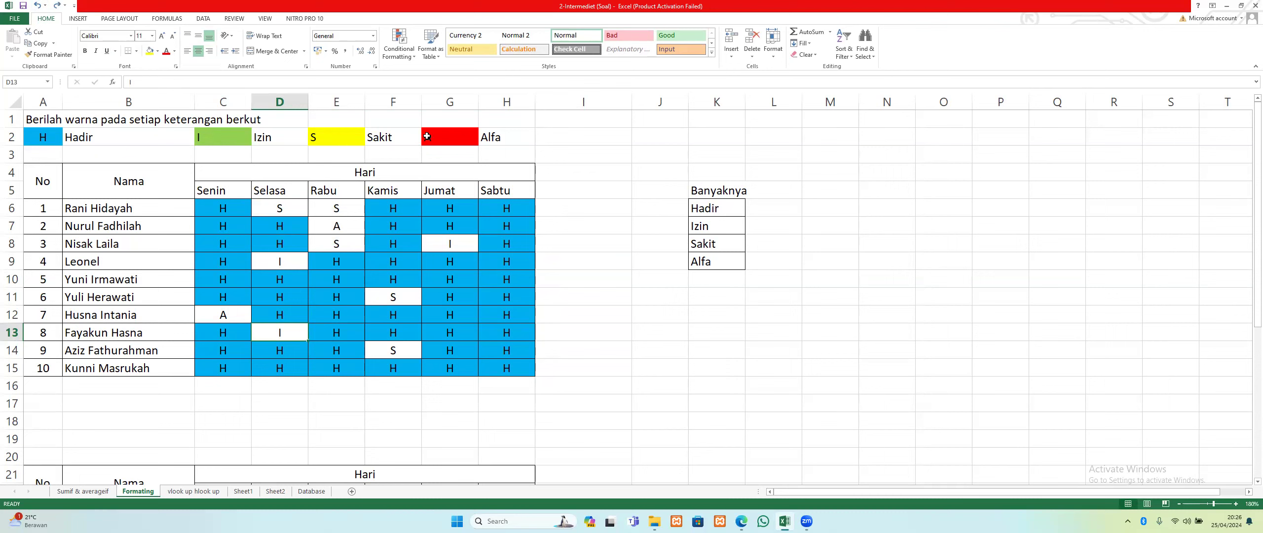
pyautogui.click(582, 237)
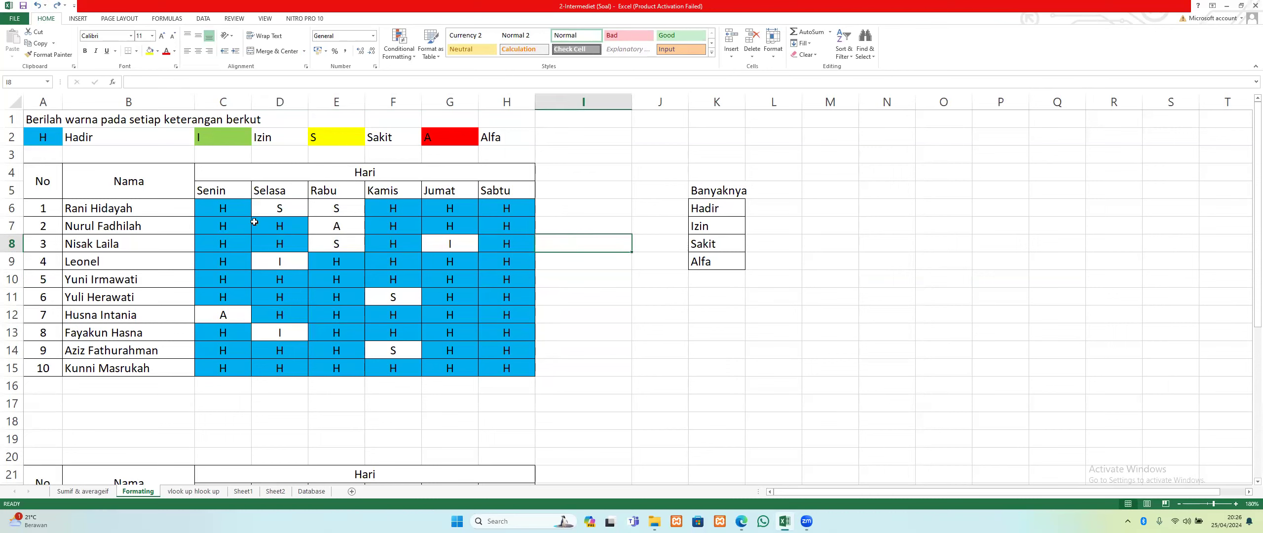
# Step: Start an Equal To conditional formatting rule on C6:H15 that matches the value I
pyautogui.moveTo(241, 205); pyautogui.dragTo(512, 369)
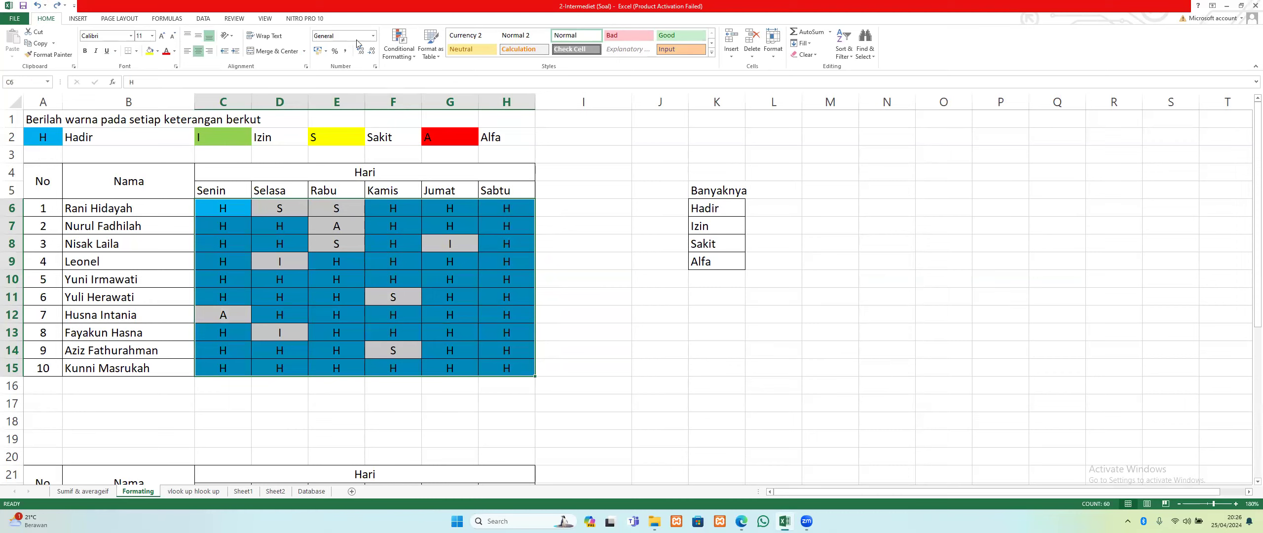
pyautogui.click(399, 43)
pyautogui.moveTo(407, 74)
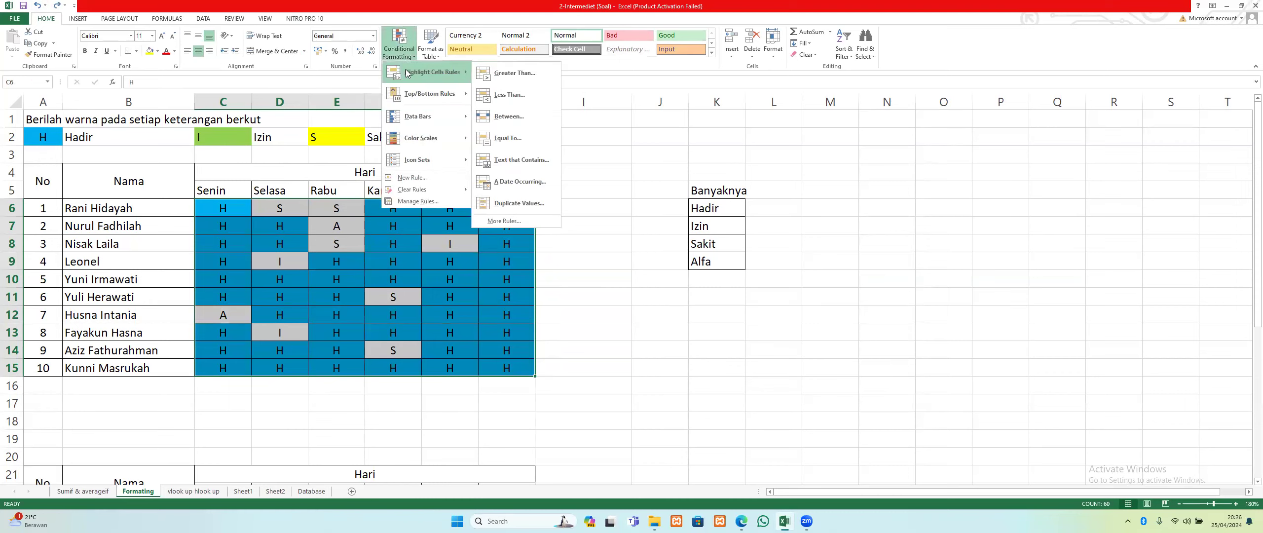
pyautogui.click(514, 139)
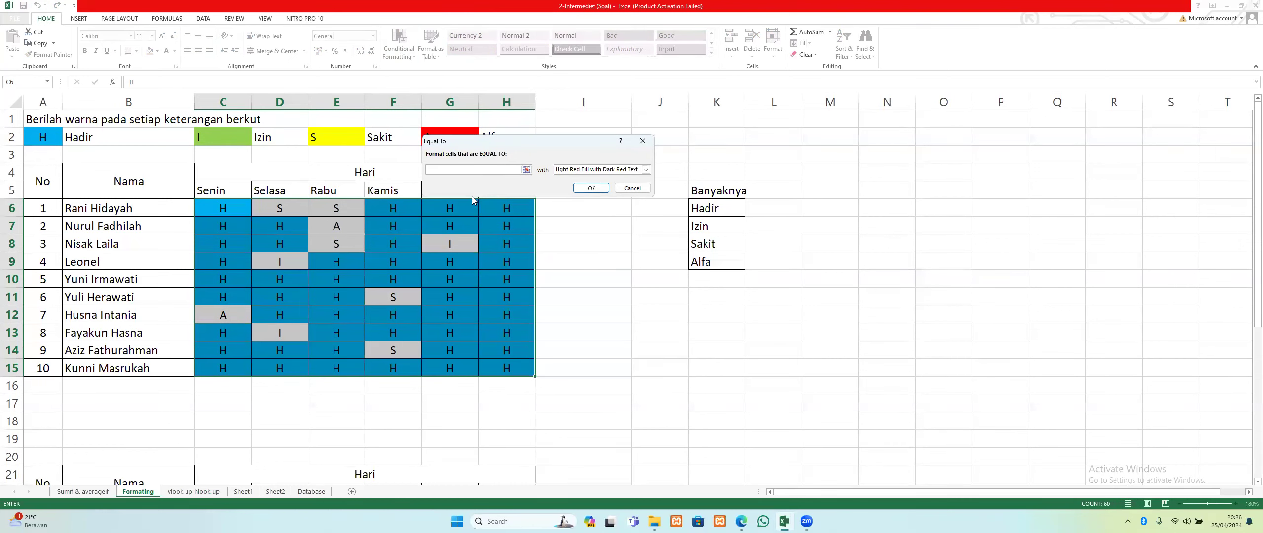
pyautogui.write('I')
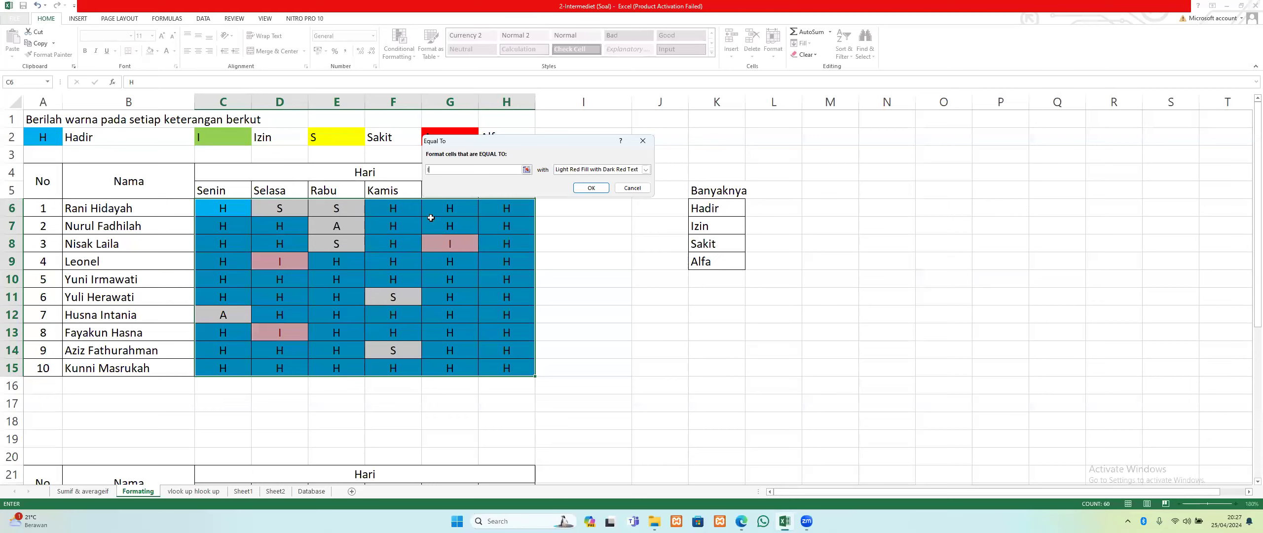
# Step: Give the I rule a custom light green background fill and apply it to the attendance marks
pyautogui.click(645, 169)
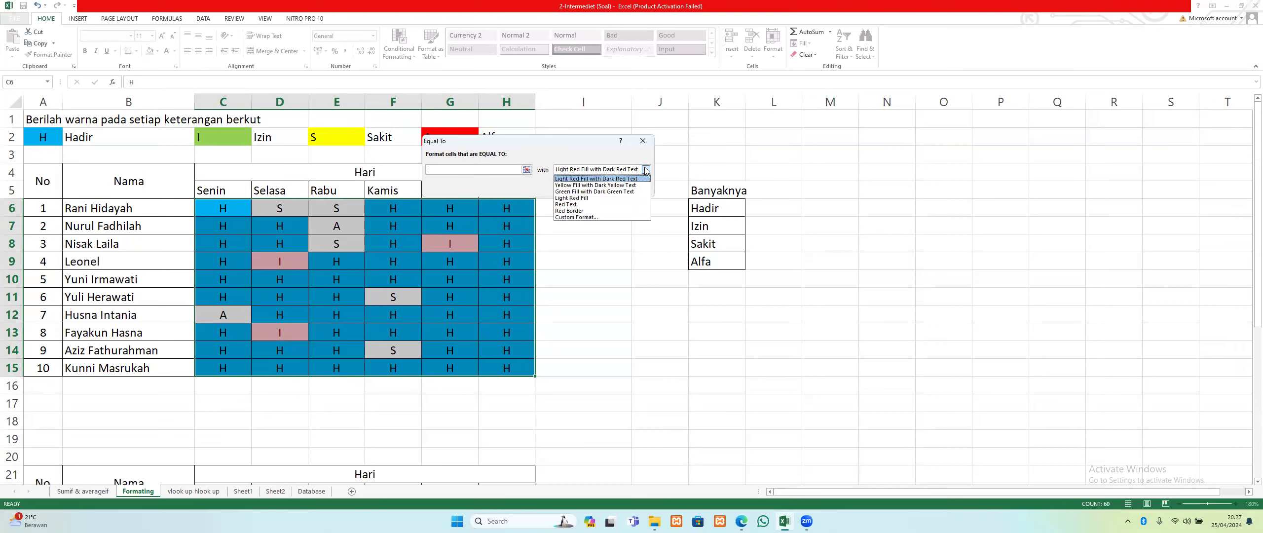
pyautogui.click(599, 225)
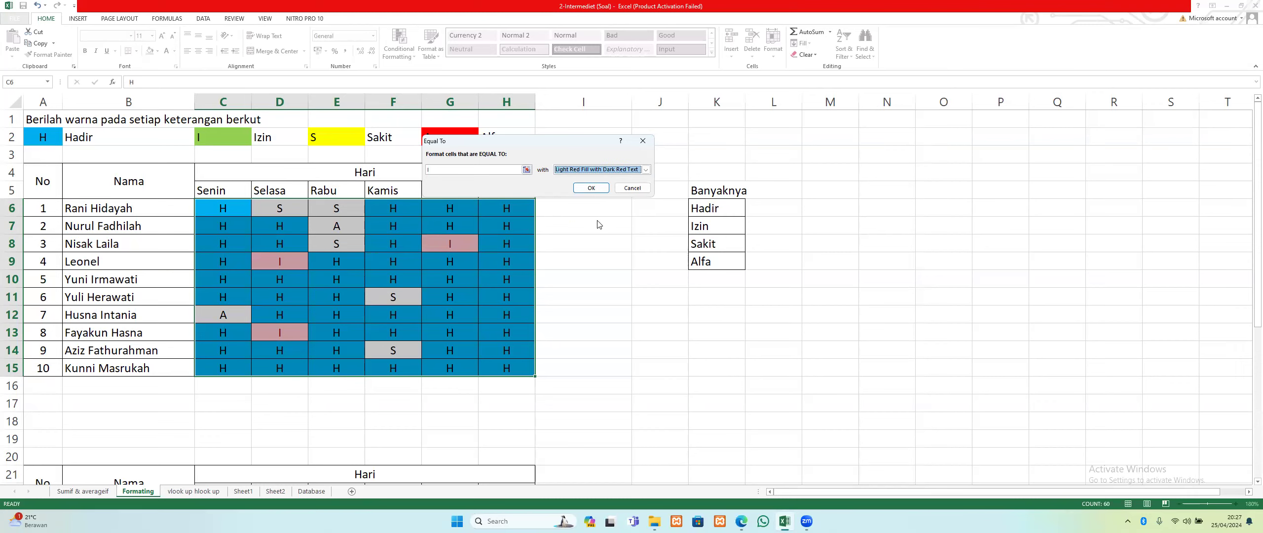
pyautogui.click(645, 171)
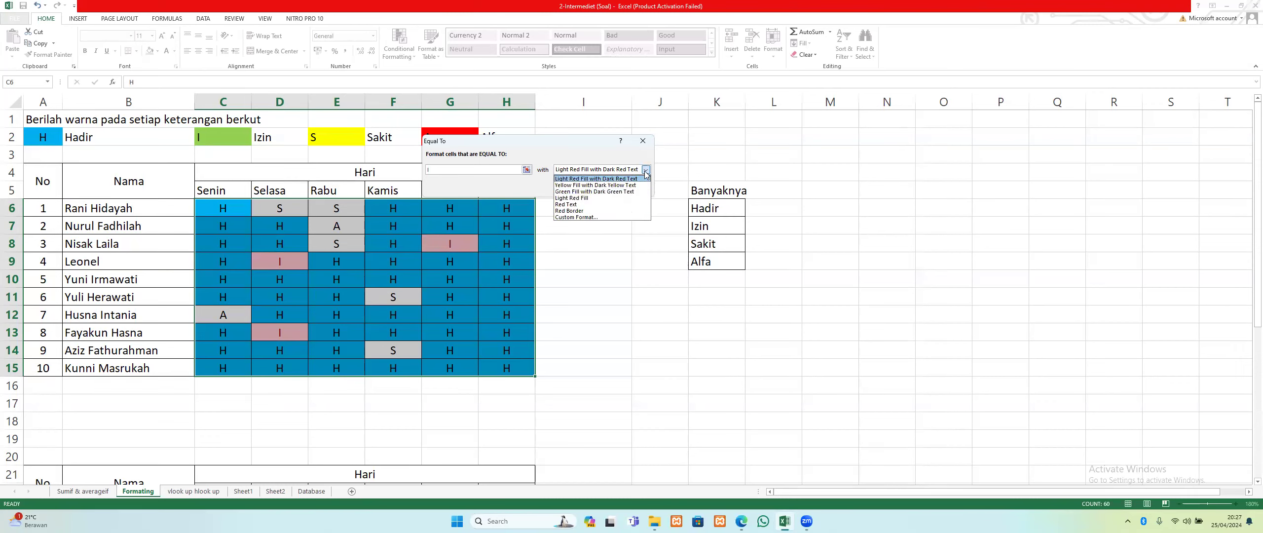
pyautogui.click(615, 218)
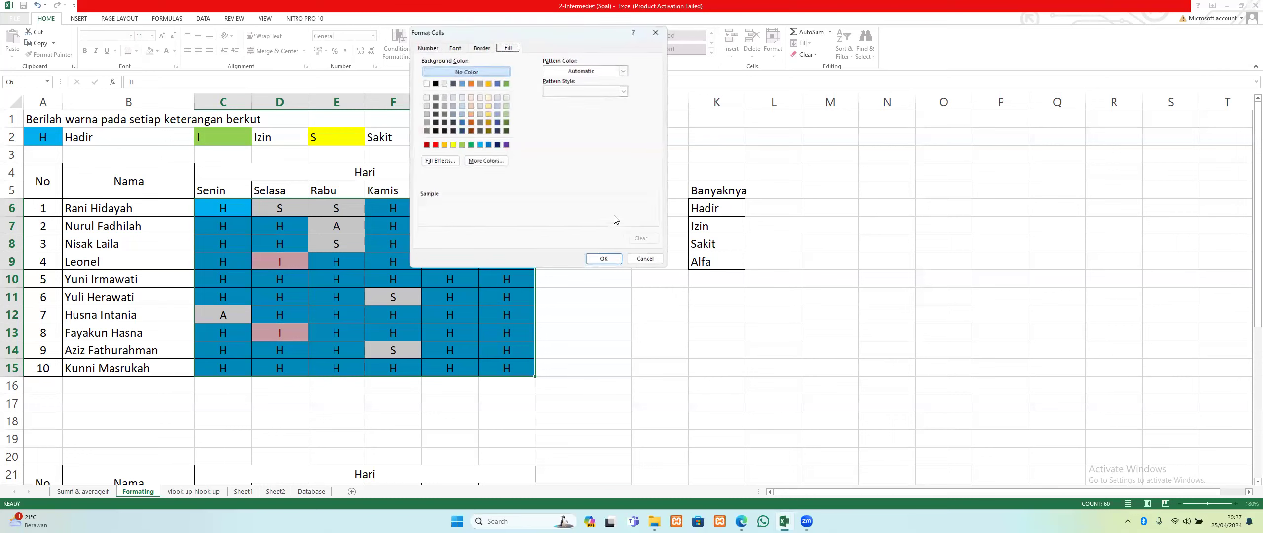
pyautogui.click(461, 144)
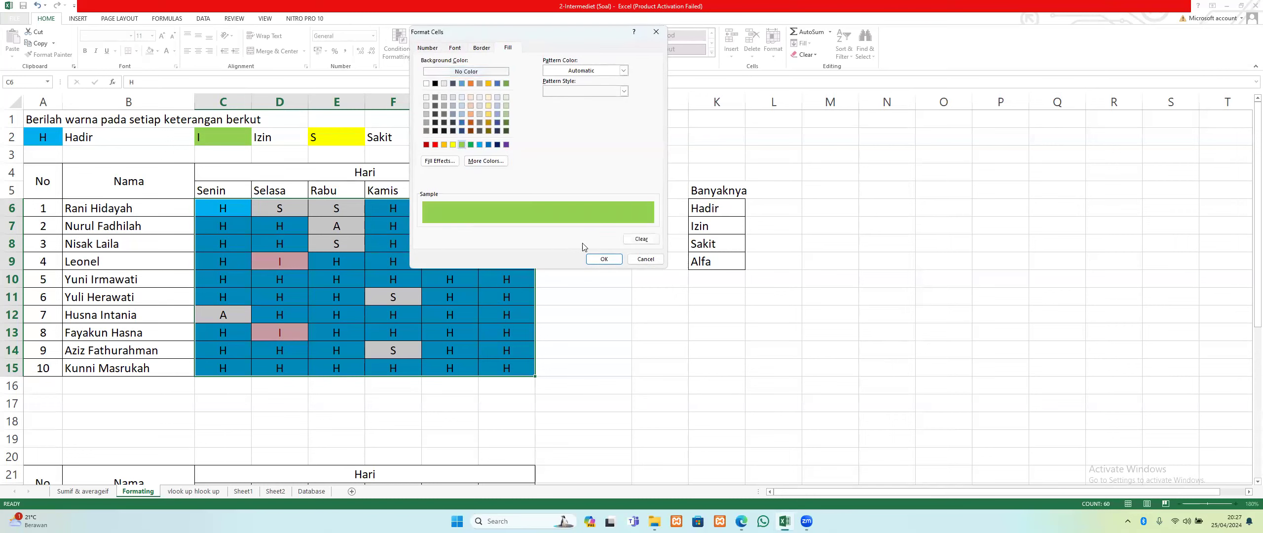
pyautogui.click(596, 255)
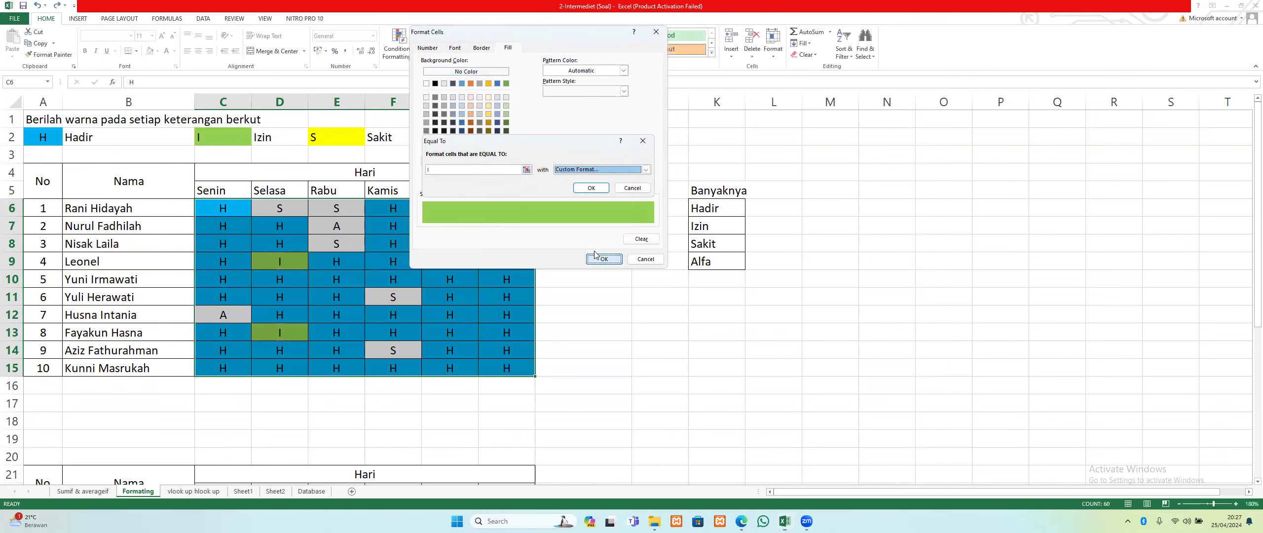
pyautogui.click(591, 188)
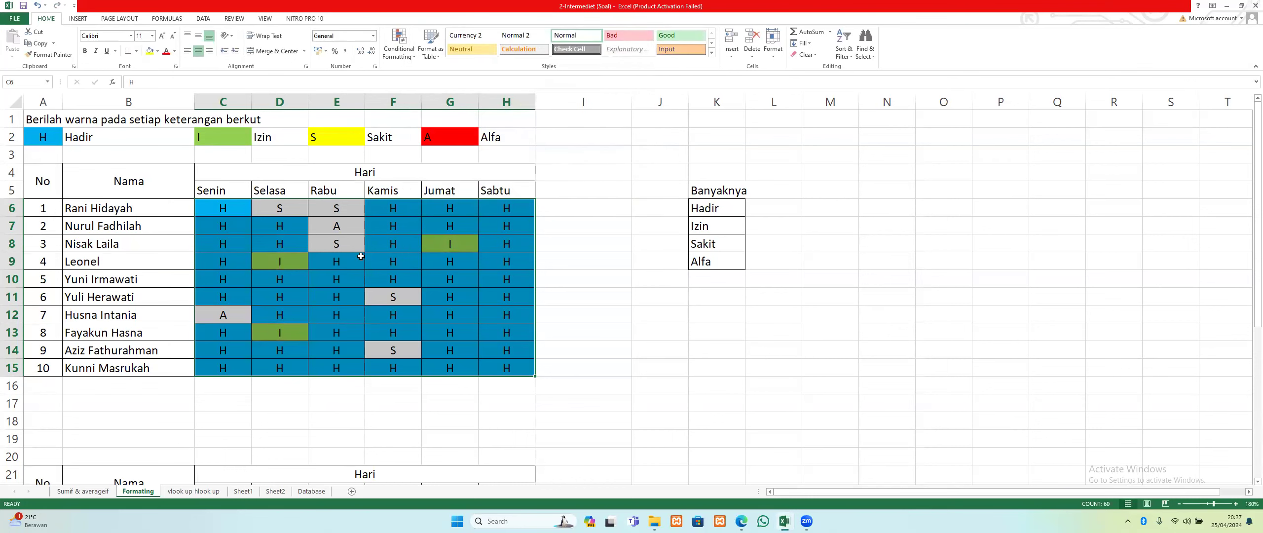
# Step: Start another Equal To conditional formatting rule on C6:H15 that matches the value S
pyautogui.click(389, 55)
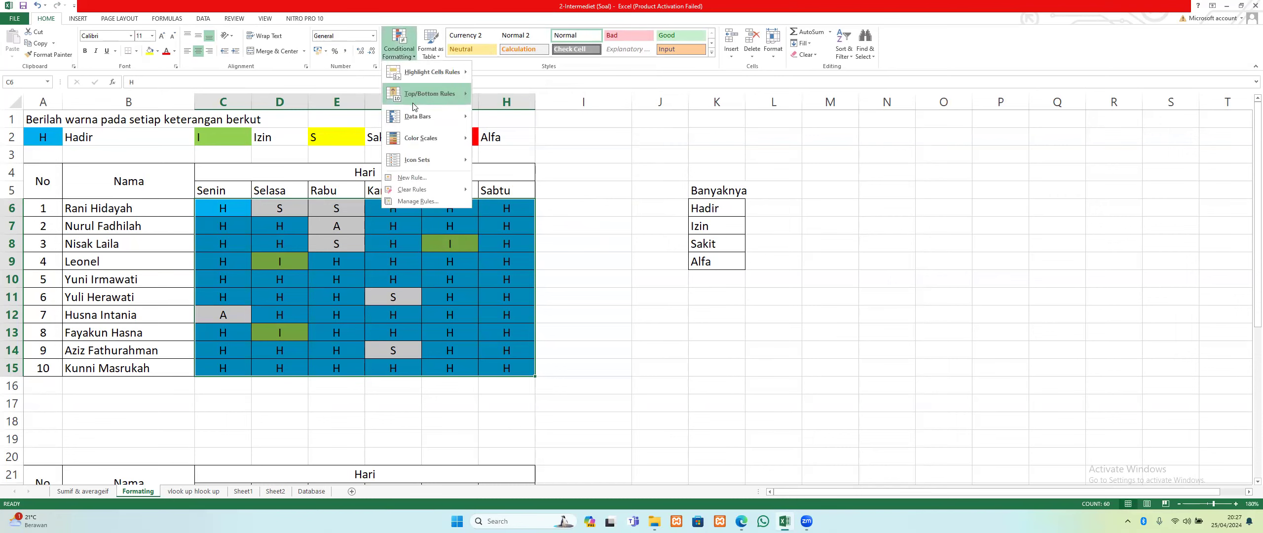
pyautogui.moveTo(417, 123)
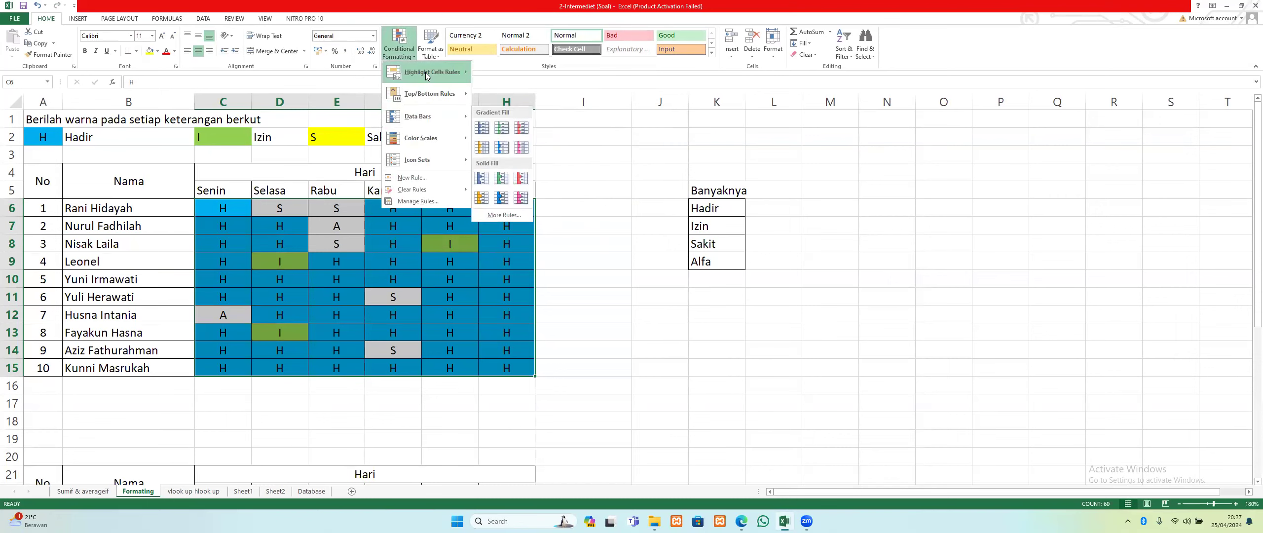
pyautogui.moveTo(428, 74)
pyautogui.click(496, 147)
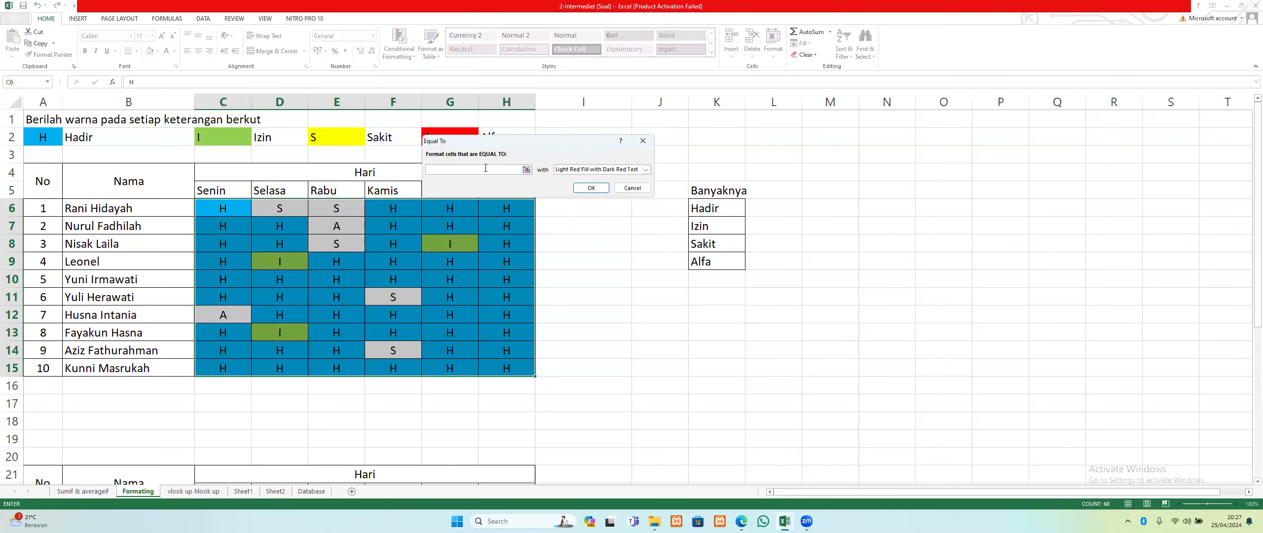
pyautogui.write('s')
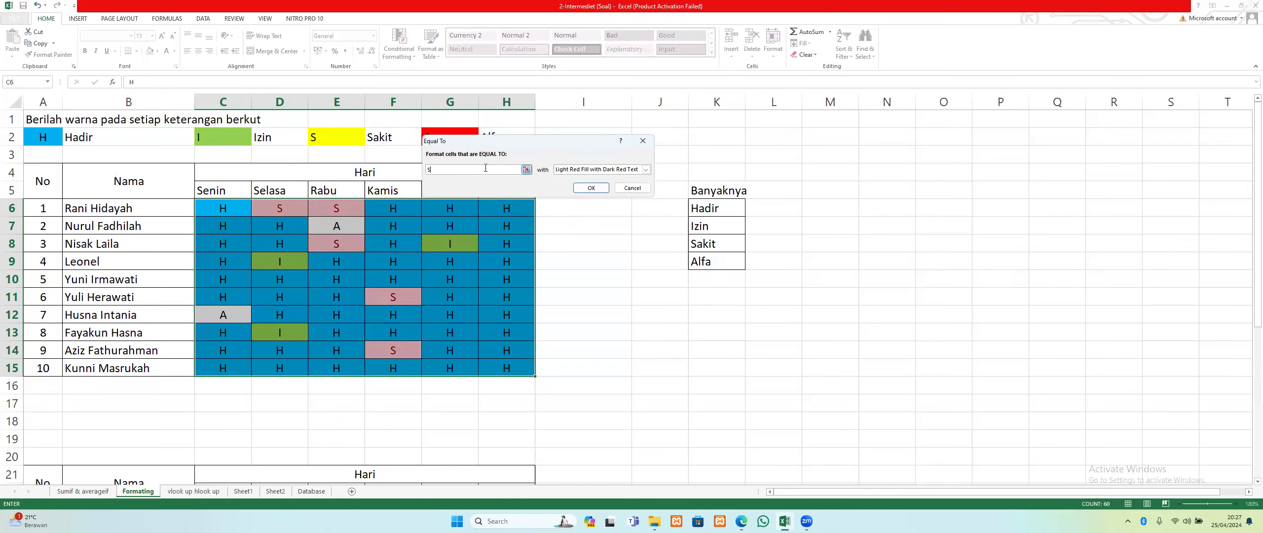
# Step: Give the S rule a custom yellow background fill and apply it to the attendance marks
pyautogui.click(646, 169)
pyautogui.click(624, 218)
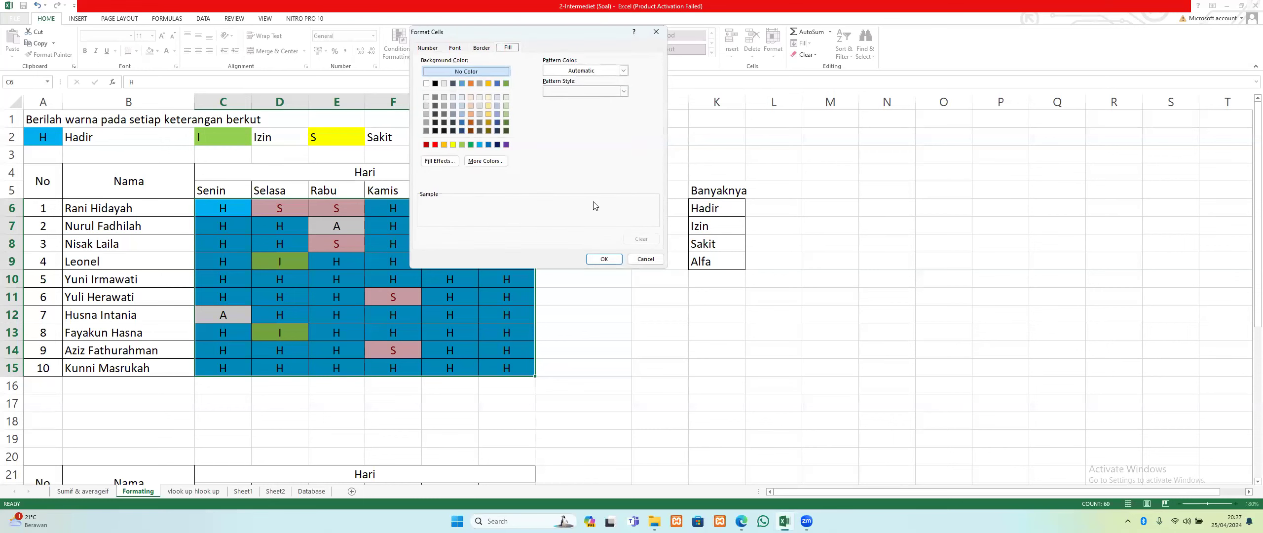
pyautogui.click(453, 146)
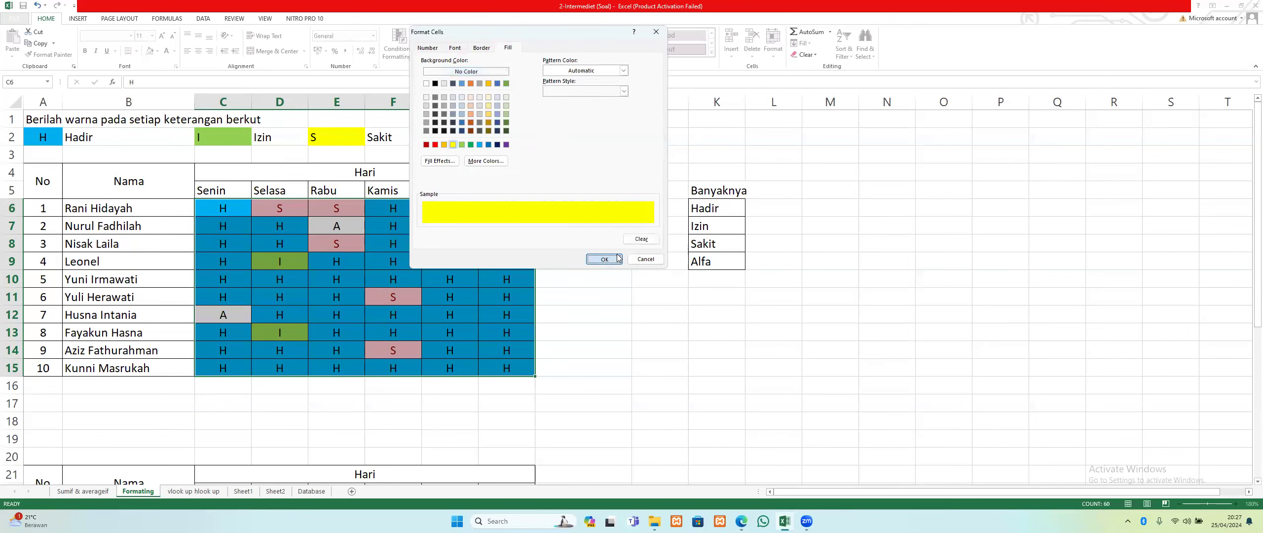
pyautogui.click(604, 259)
pyautogui.click(591, 188)
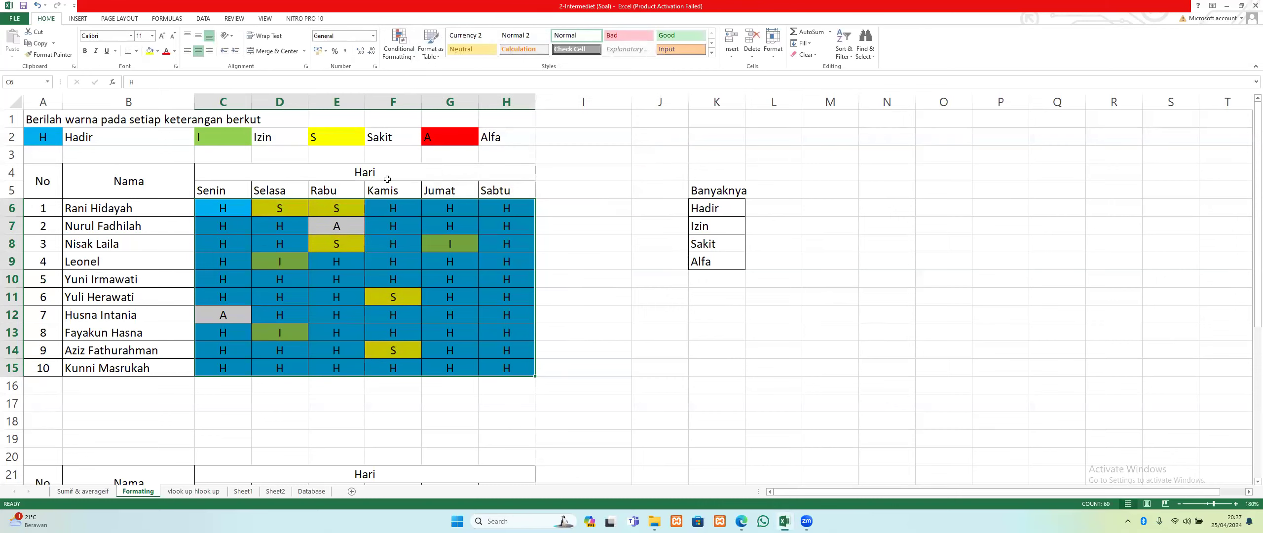
# Step: Start one more Equal To conditional formatting rule on C6:H15, matching the value A
pyautogui.click(406, 52)
pyautogui.moveTo(436, 72)
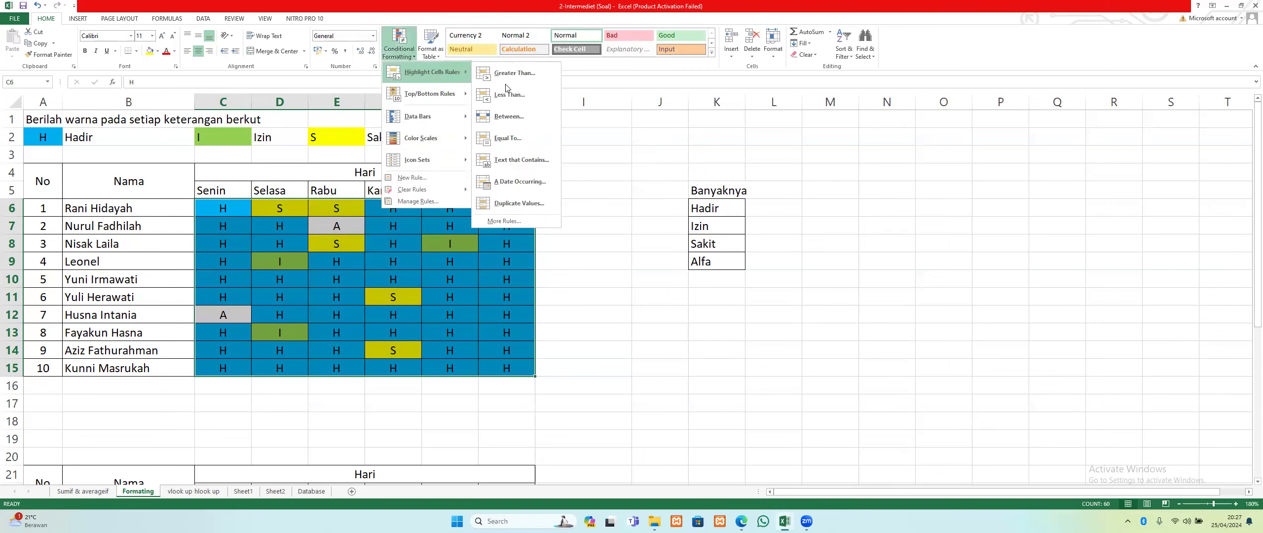
pyautogui.click(541, 137)
pyautogui.write('A')
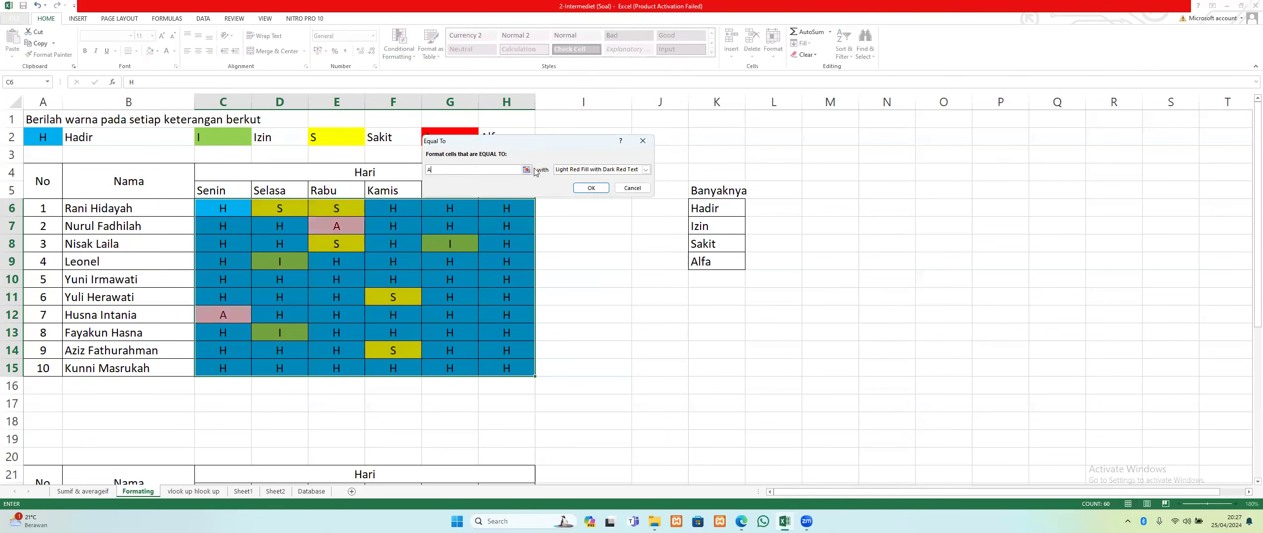
# Step: Give the A rule a custom red background fill and apply it to the attendance marks
pyautogui.click(646, 170)
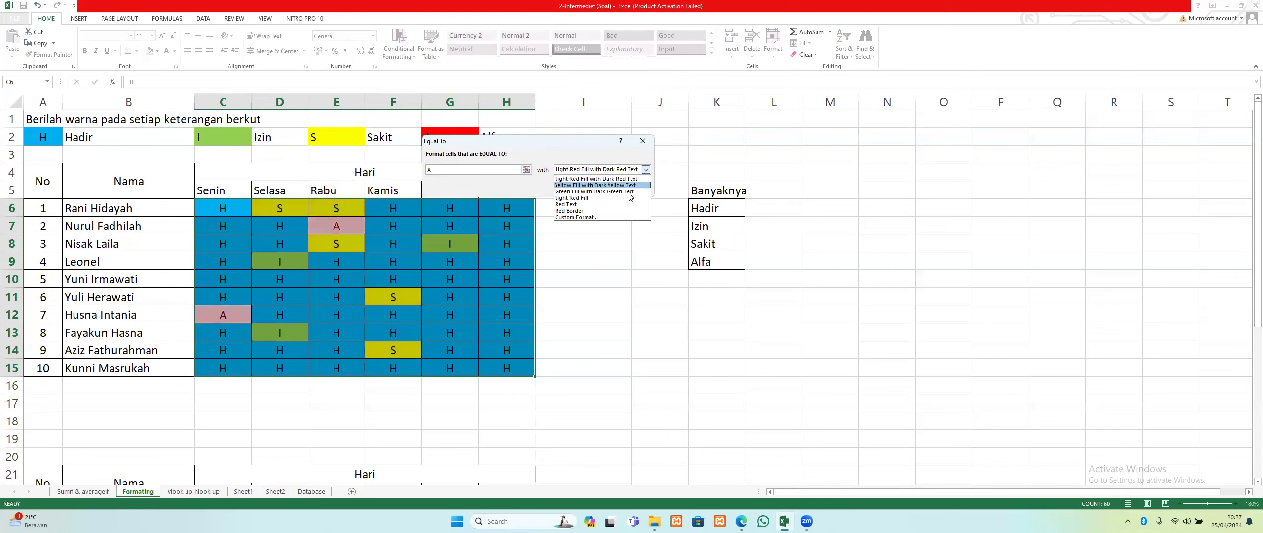
pyautogui.click(623, 221)
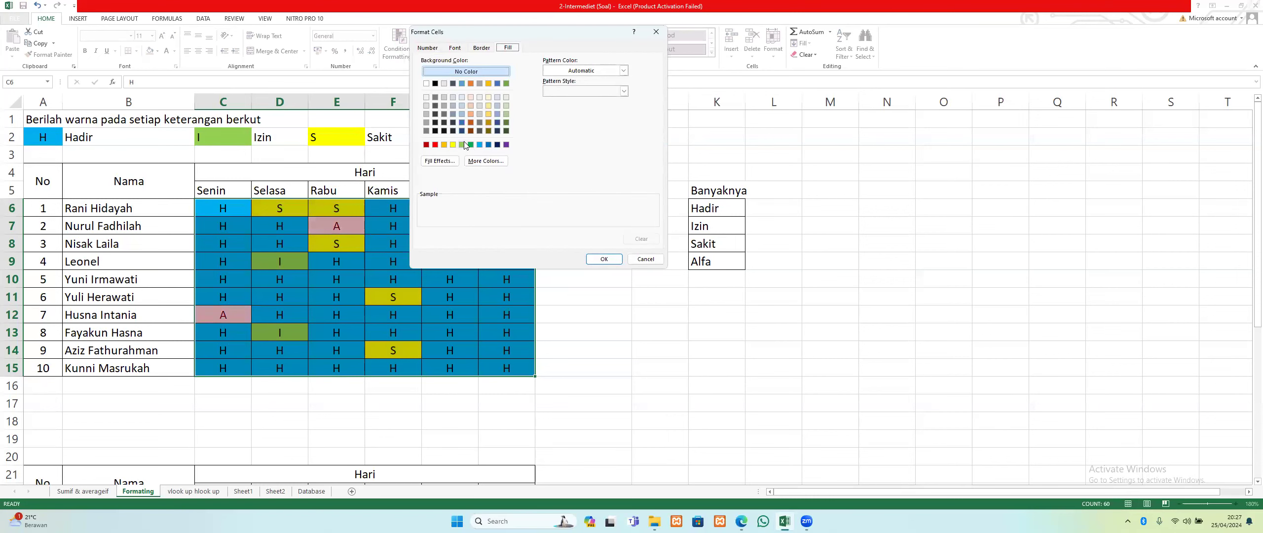
pyautogui.click(435, 144)
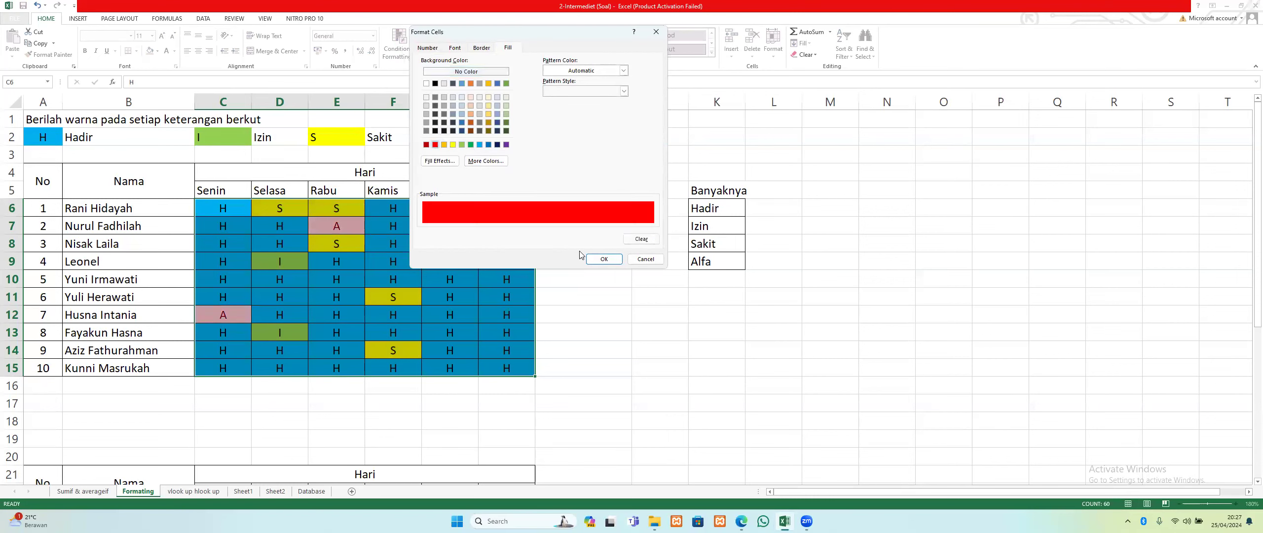
pyautogui.click(604, 259)
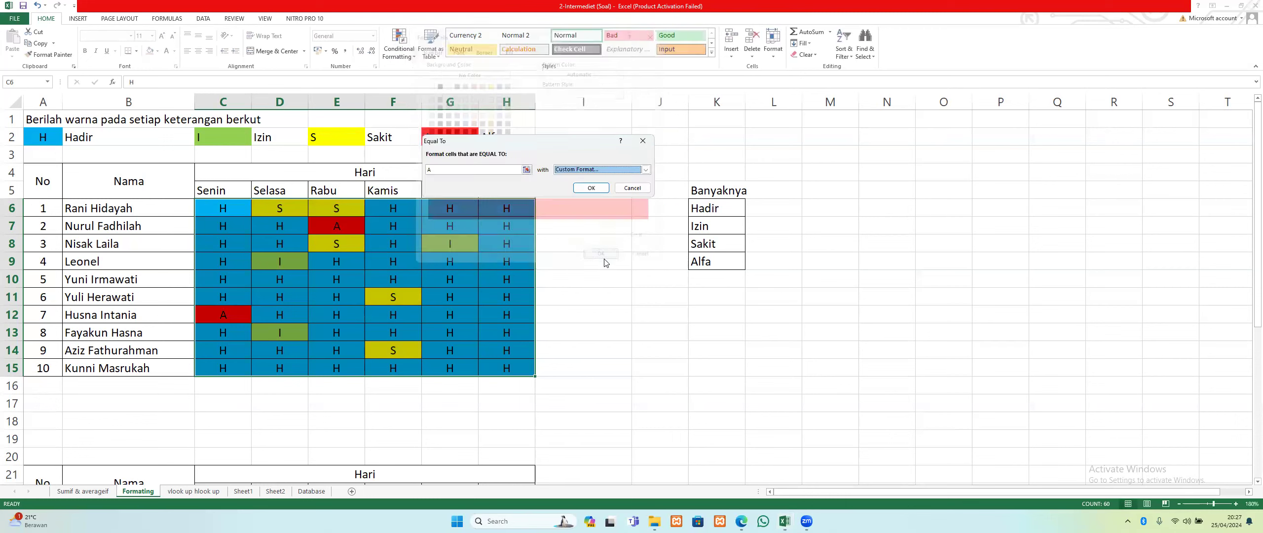
pyautogui.click(591, 188)
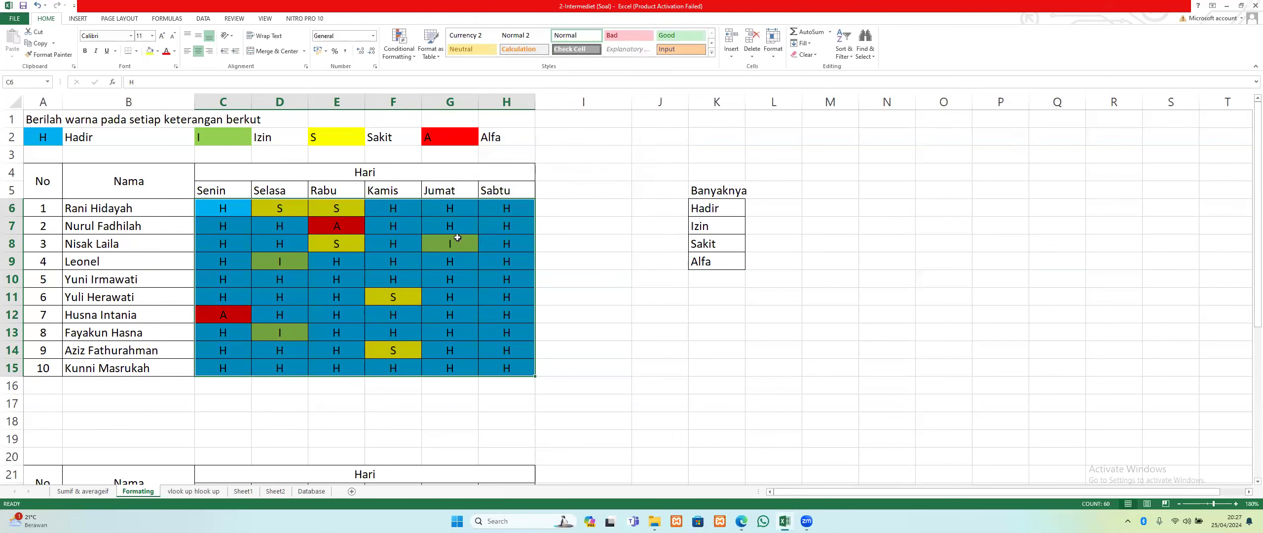
pyautogui.click(414, 247)
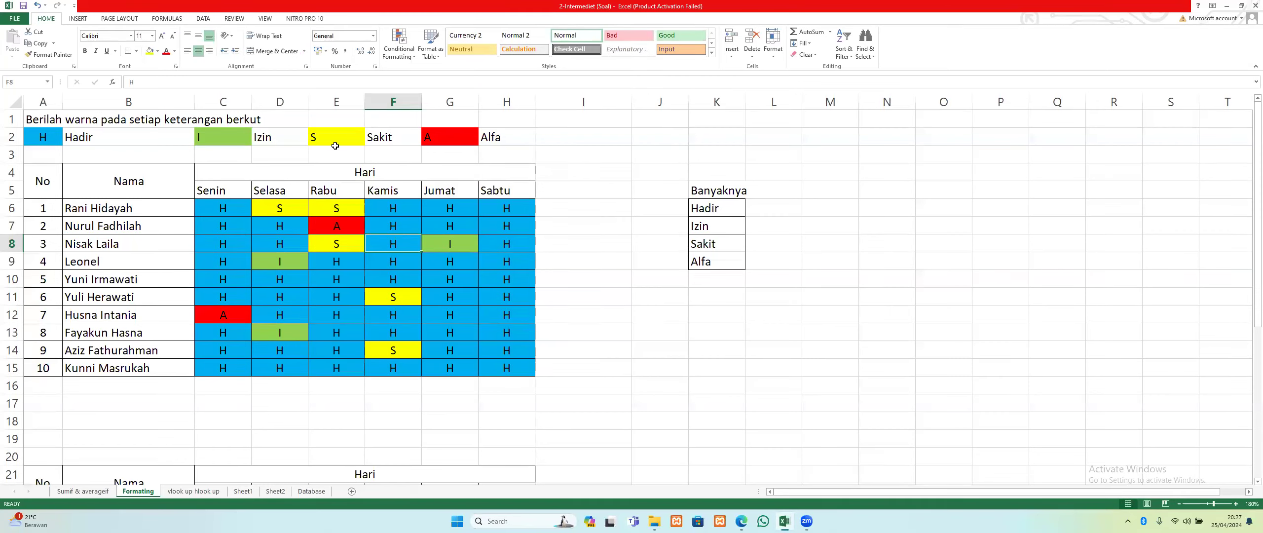
pyautogui.click(463, 264)
pyautogui.click(438, 310)
pyautogui.click(313, 310)
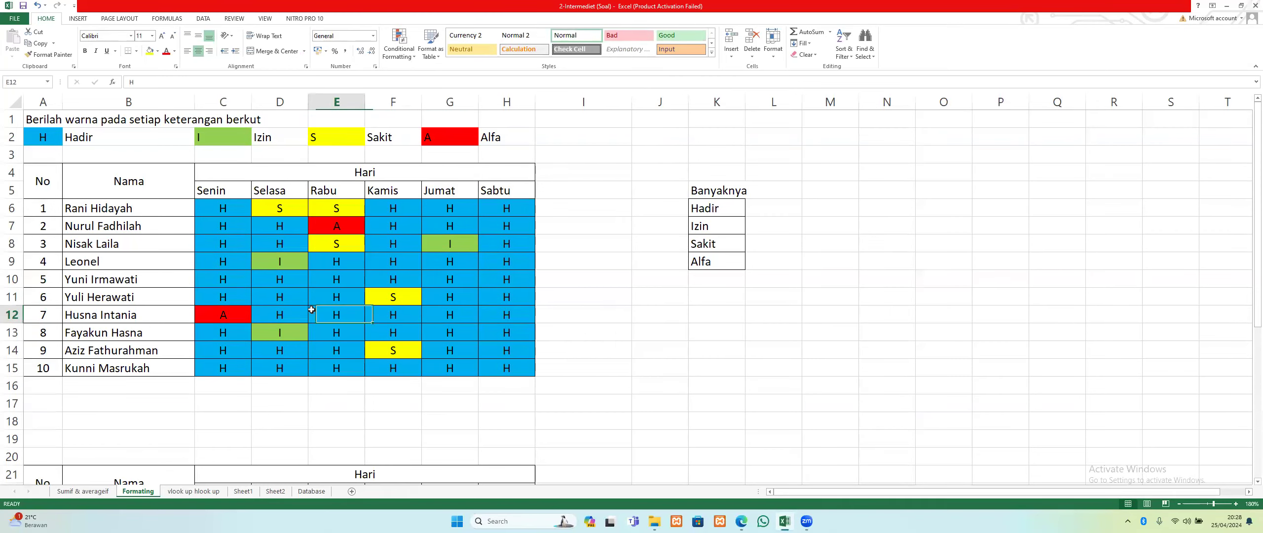
pyautogui.click(317, 267)
pyautogui.click(469, 298)
# Step: Test the A rule by entering A in cell H11, and undo that entry
pyautogui.click(512, 297)
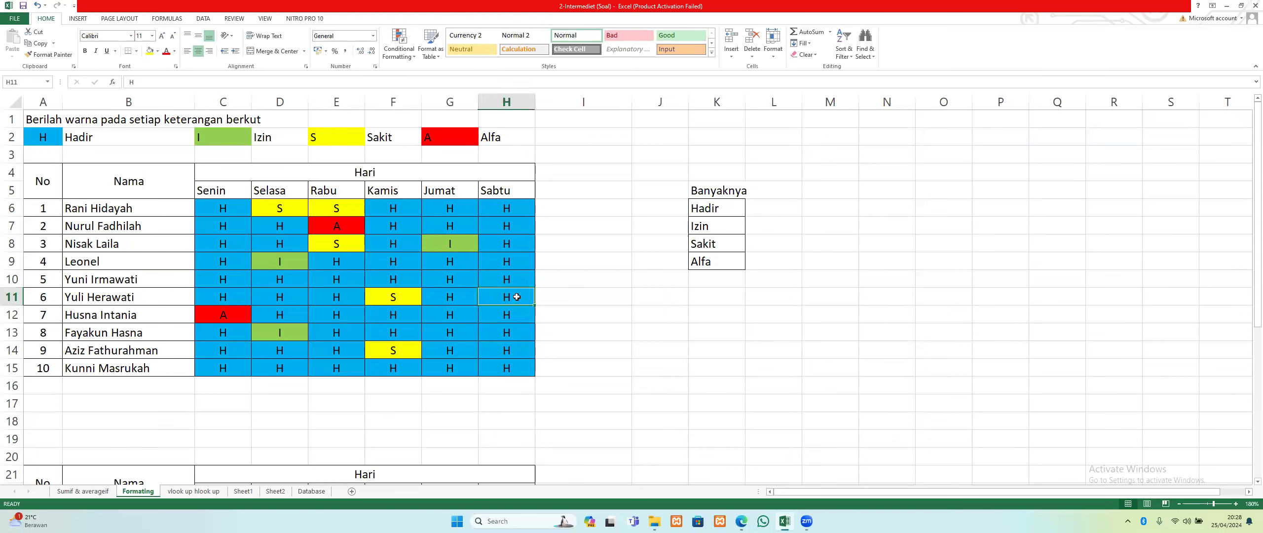
pyautogui.write('A')
pyautogui.press('Return')
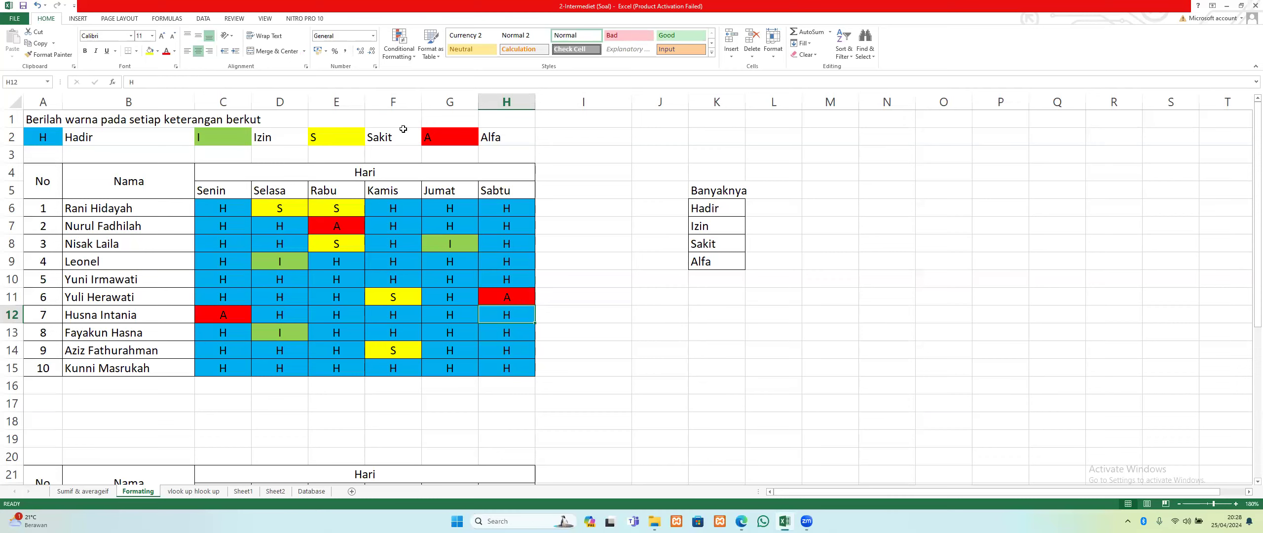
pyautogui.click(508, 302)
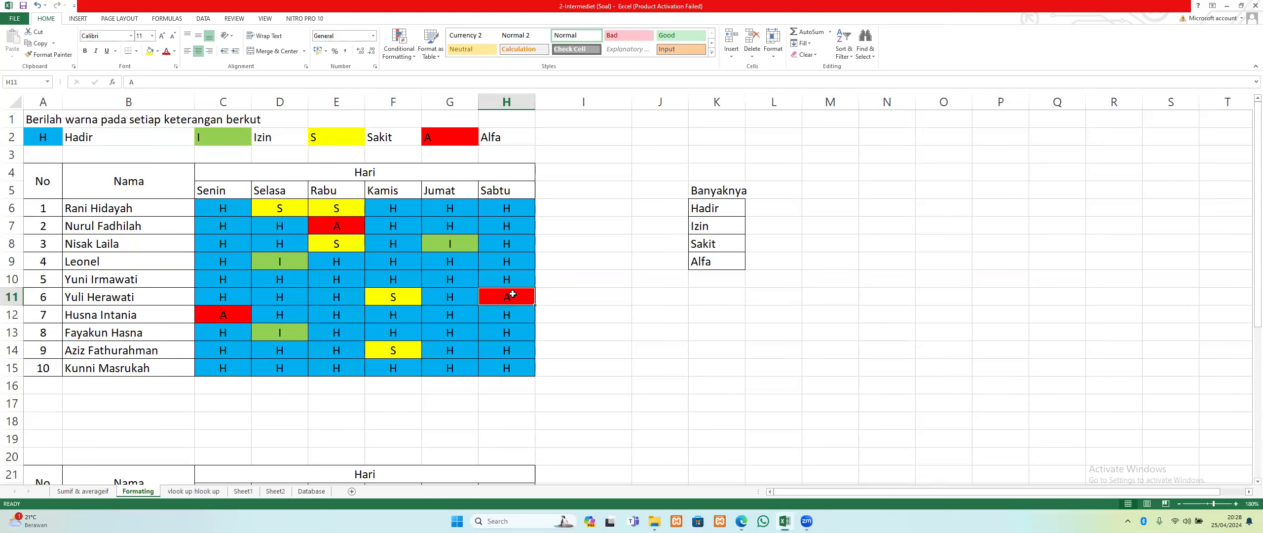
pyautogui.click(36, 6)
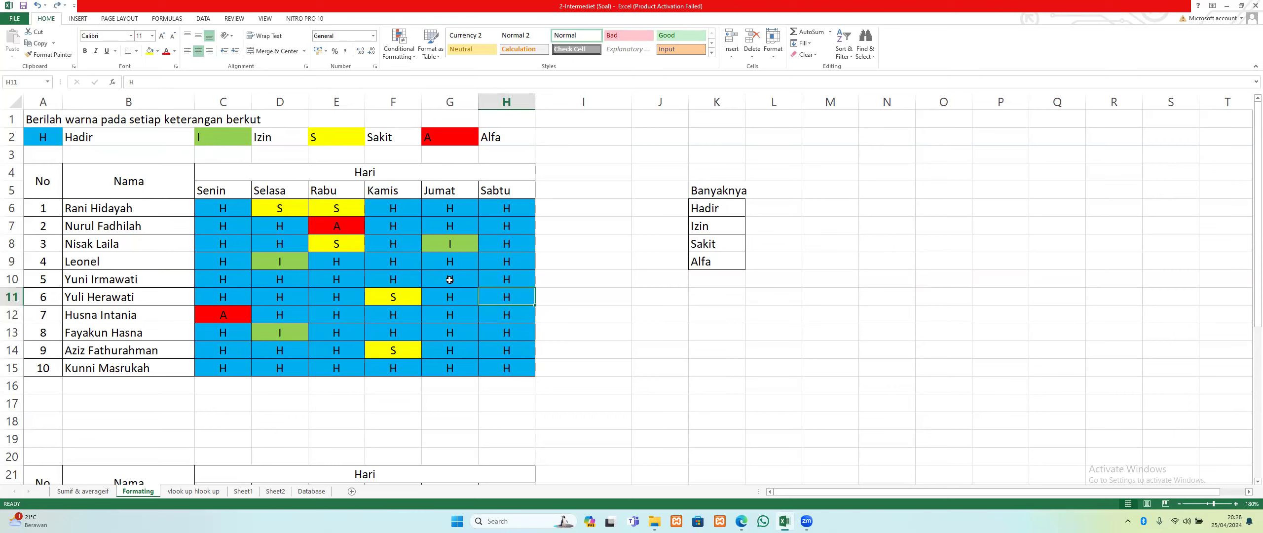
# Step: Enter the codes H, I, S and A in L6:L9 beside Hadir, Izin, Sakit and Alfa in the Banyaknya table
pyautogui.click(768, 218)
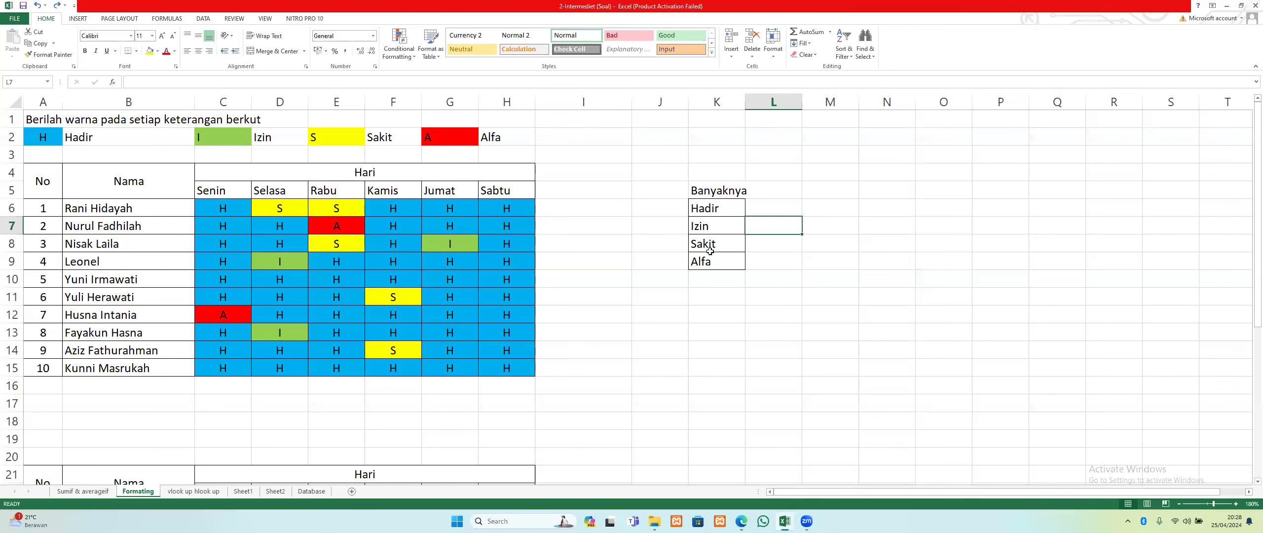
pyautogui.click(778, 210)
pyautogui.write('H')
pyautogui.write('I')
pyautogui.press('Return')
pyautogui.write('S')
pyautogui.press('Return')
pyautogui.write('A')
pyautogui.press('Return')
pyautogui.click(852, 216)
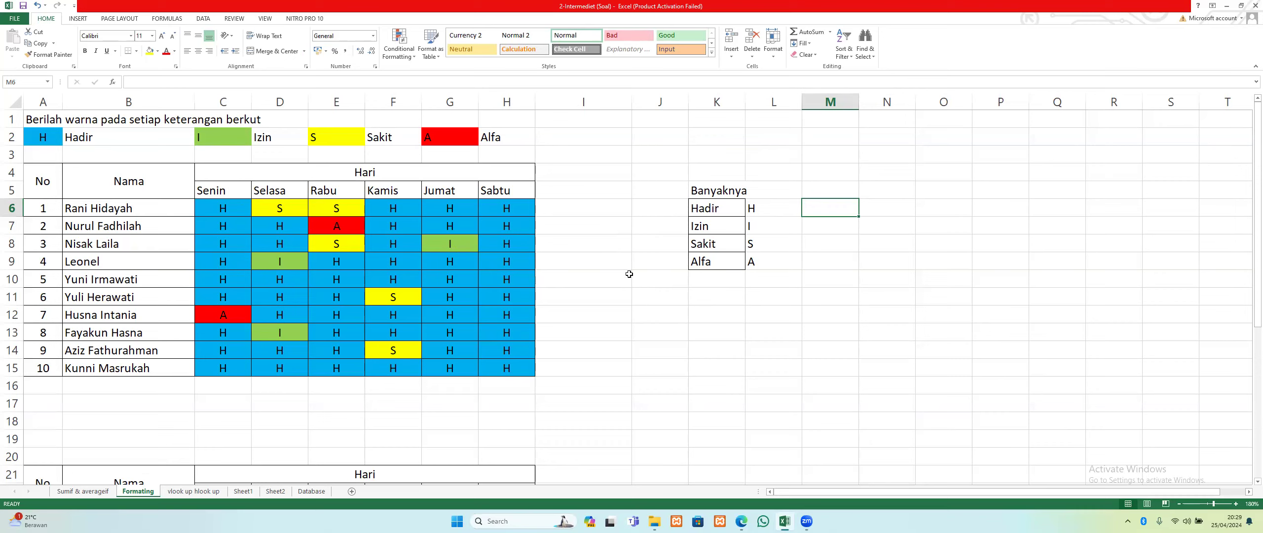
# Step: Look over the attendance marks in C6:H15 and the codes listed in the Banyaknya table
pyautogui.click(603, 249)
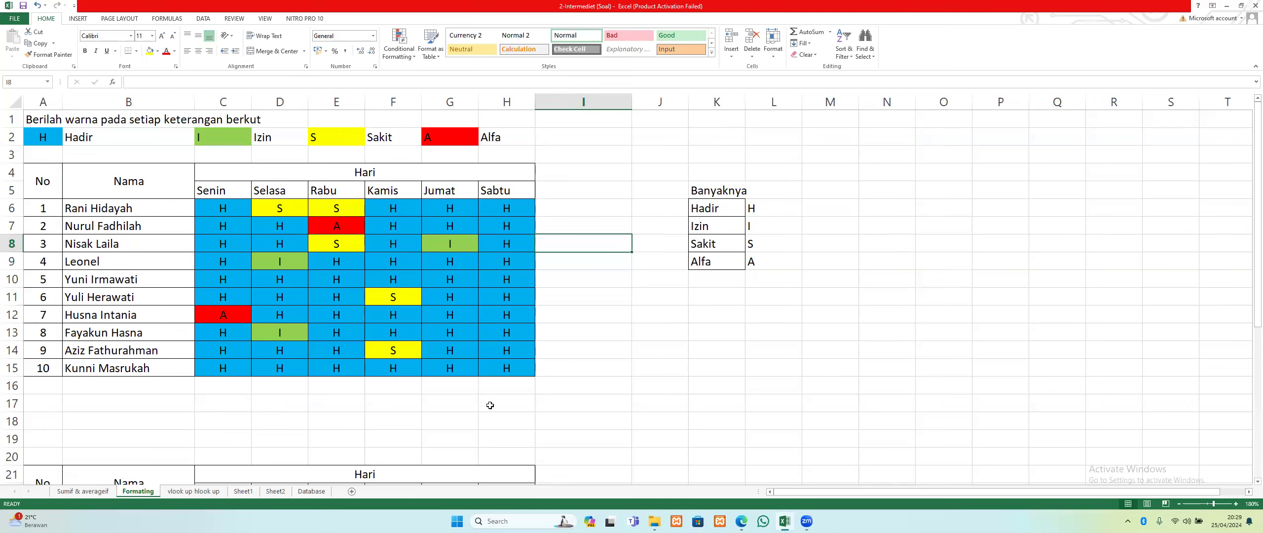
pyautogui.click(232, 402)
pyautogui.click(393, 421)
pyautogui.click(571, 374)
pyautogui.click(553, 231)
pyautogui.click(345, 259)
pyautogui.click(451, 298)
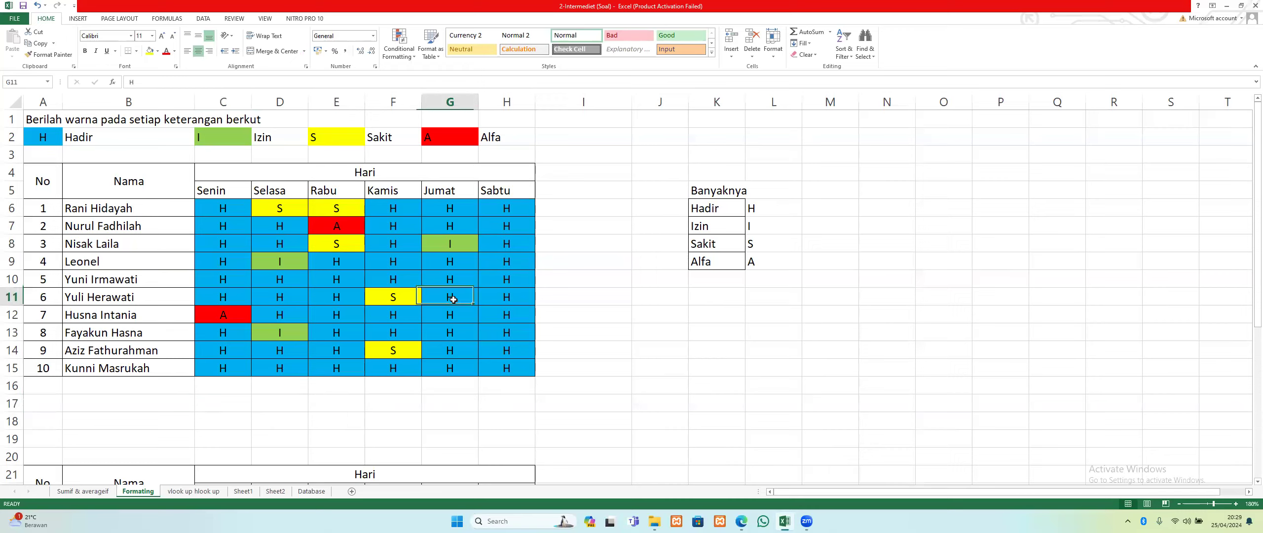
pyautogui.click(234, 216)
pyautogui.click(238, 226)
pyautogui.click(243, 241)
pyautogui.click(243, 256)
pyautogui.click(334, 302)
pyautogui.click(460, 295)
pyautogui.click(504, 278)
pyautogui.moveTo(388, 192); pyautogui.dragTo(385, 204)
pyautogui.click(347, 262)
pyautogui.click(314, 320)
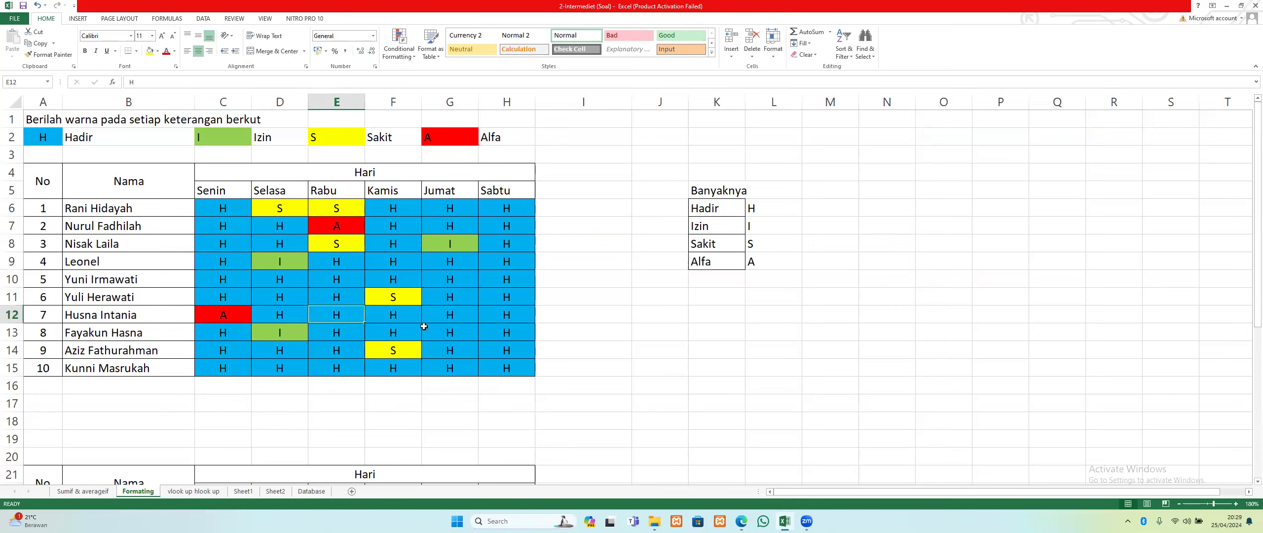
pyautogui.moveTo(440, 324); pyautogui.dragTo(469, 316)
pyautogui.click(495, 311)
pyautogui.click(507, 279)
pyautogui.click(473, 206)
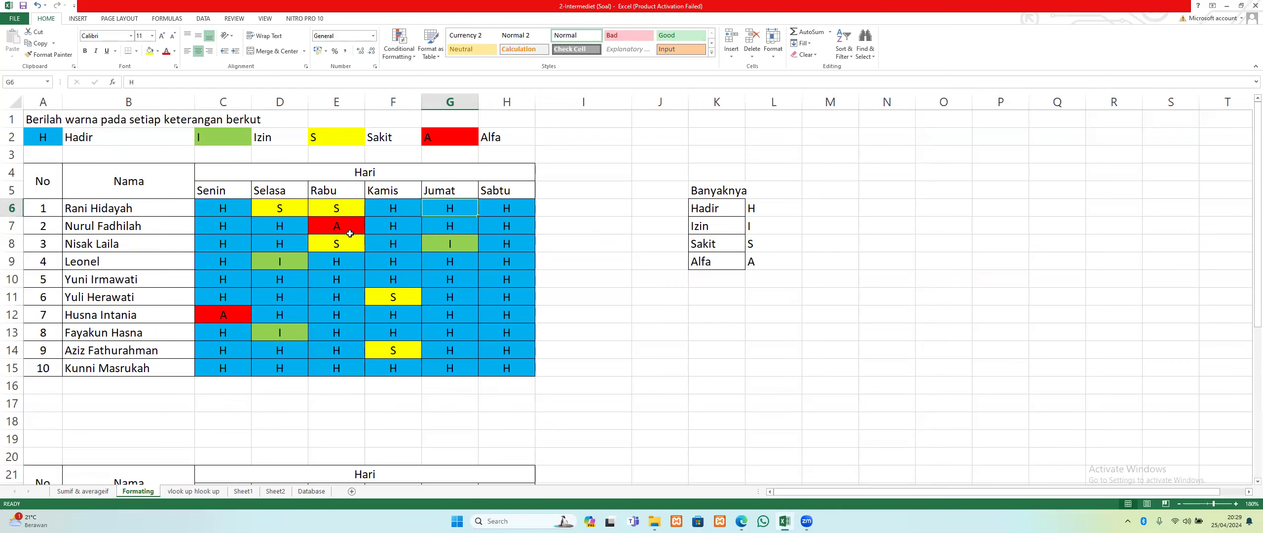
pyautogui.click(349, 255)
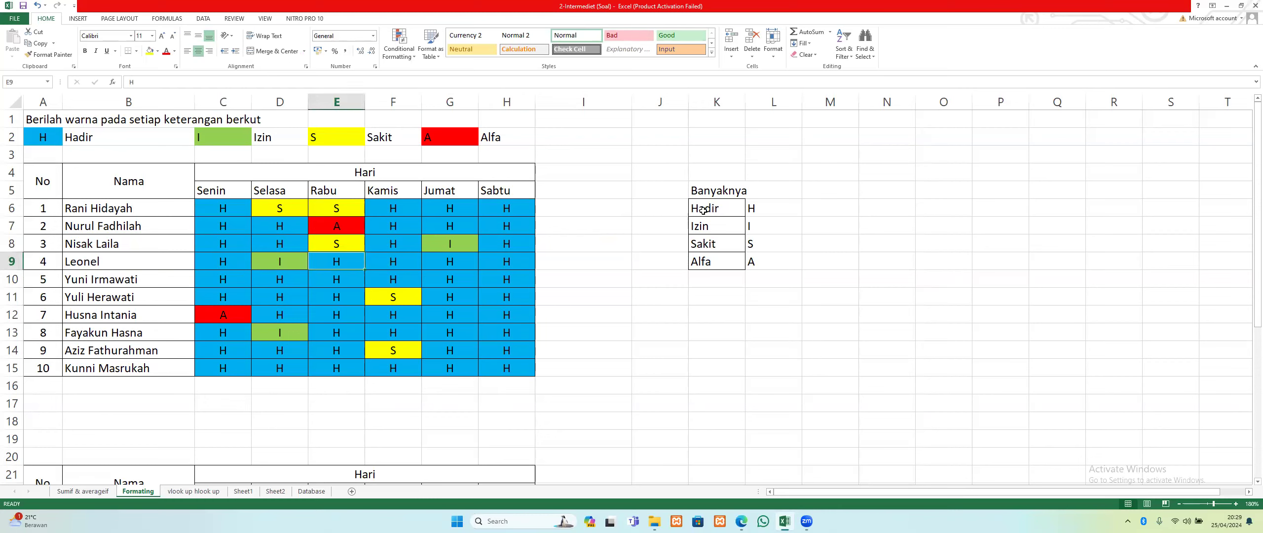
pyautogui.click(741, 206)
pyautogui.press('Right')
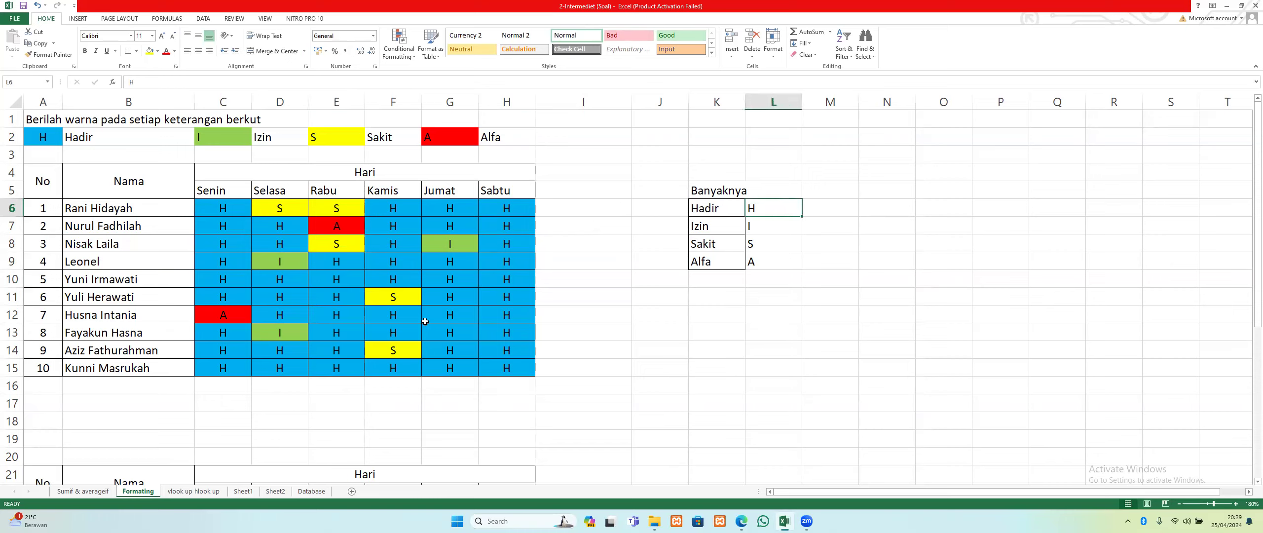
pyautogui.click(795, 228)
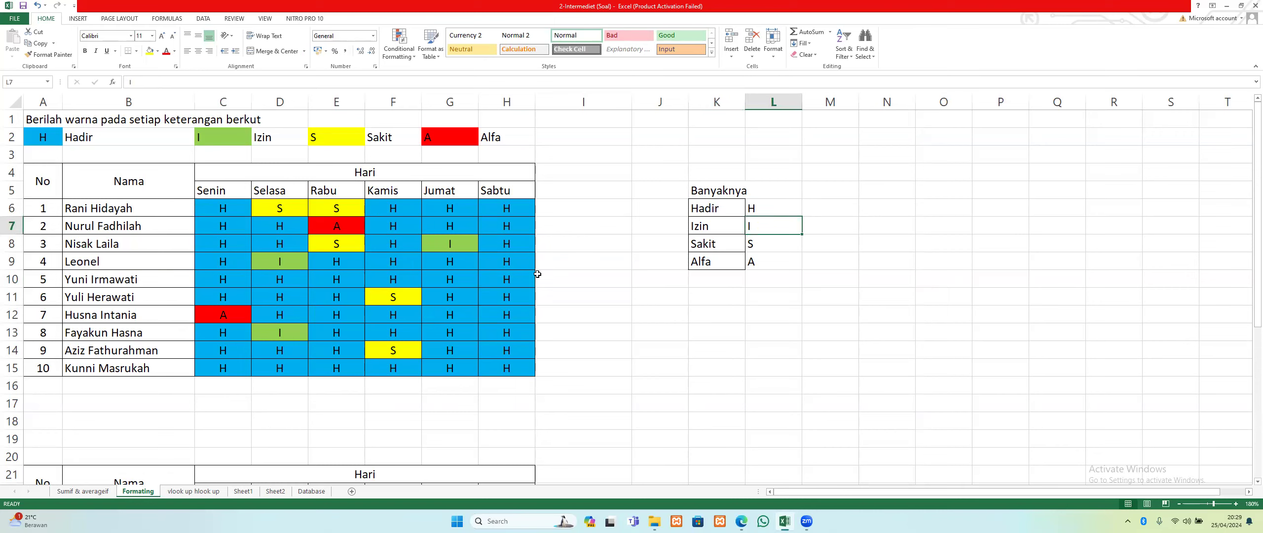
pyautogui.click(286, 262)
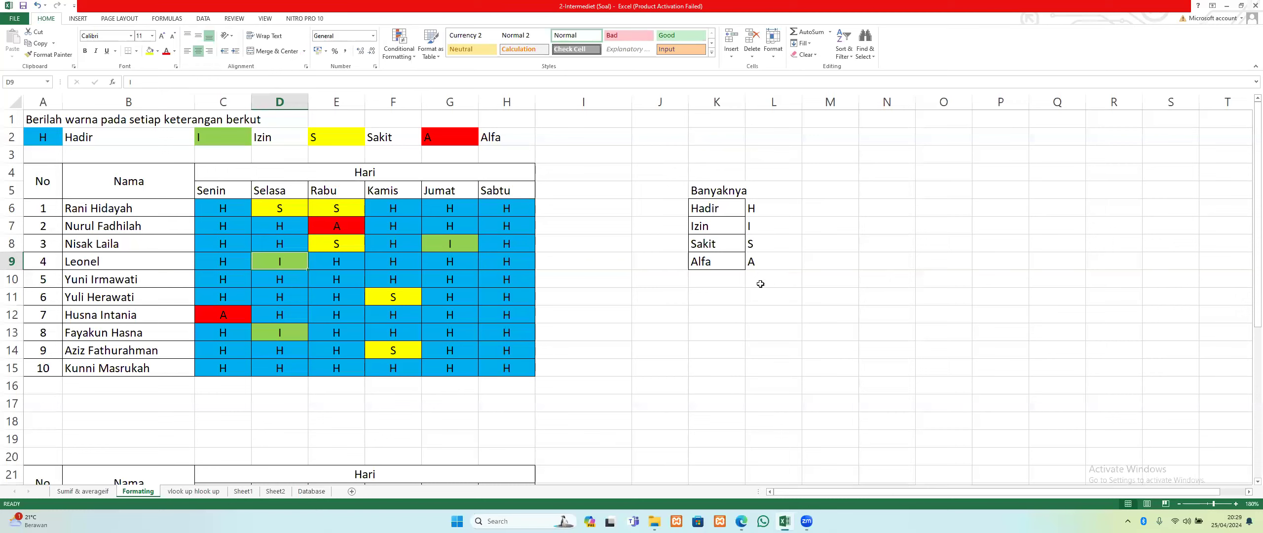
# Step: Enter a COUNTIF formula in M6 that counts the Hadir code in L6 over the fixed range $C$6:$H$15
pyautogui.click(793, 208)
pyautogui.click(847, 216)
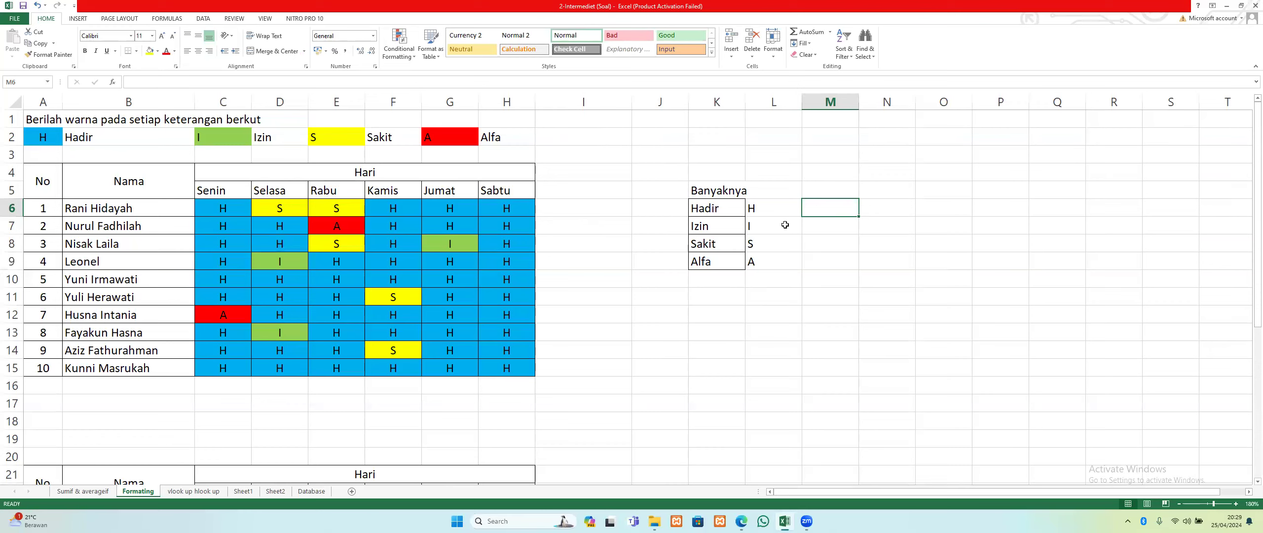
pyautogui.write('=COUN')
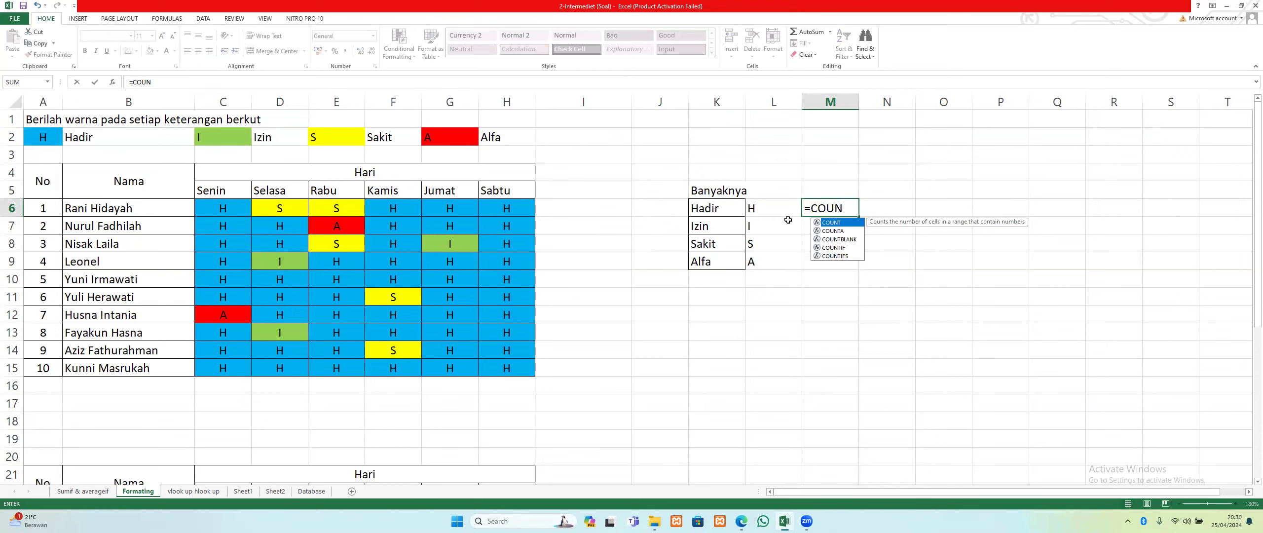
pyautogui.click(834, 248)
pyautogui.doubleClick(834, 245)
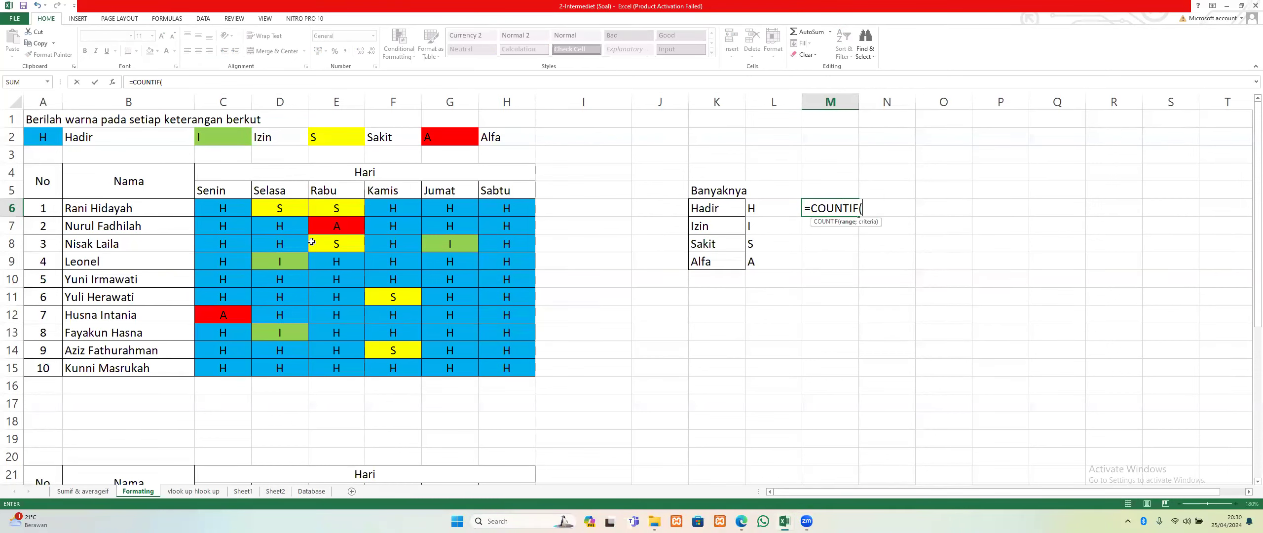
pyautogui.moveTo(223, 209); pyautogui.dragTo(491, 336)
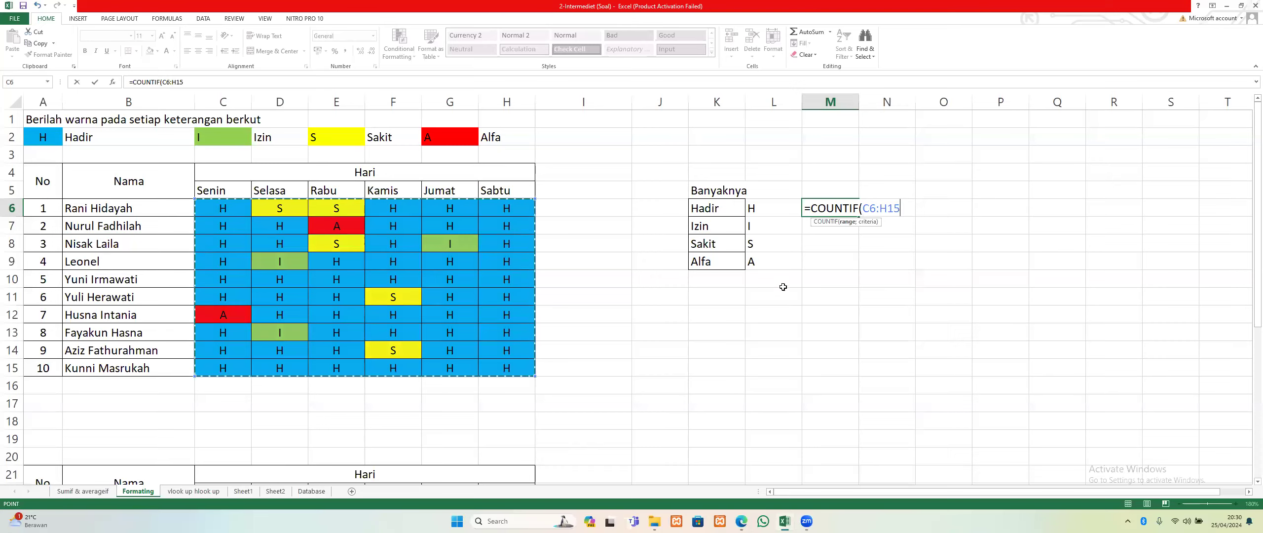
pyautogui.press('F4')
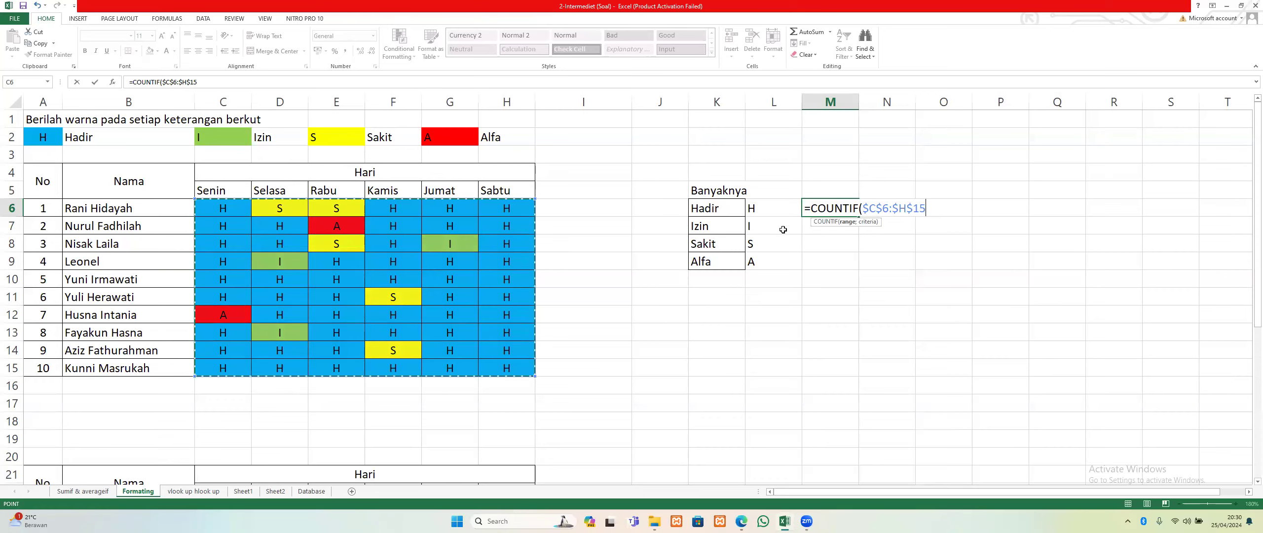
pyautogui.write(';')
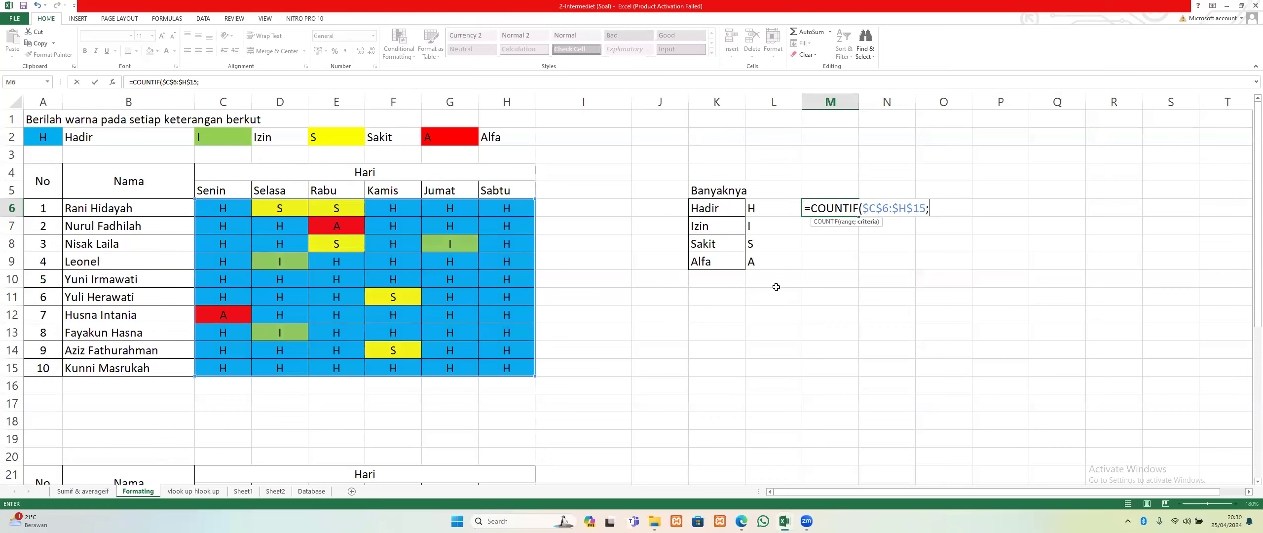
pyautogui.click(781, 208)
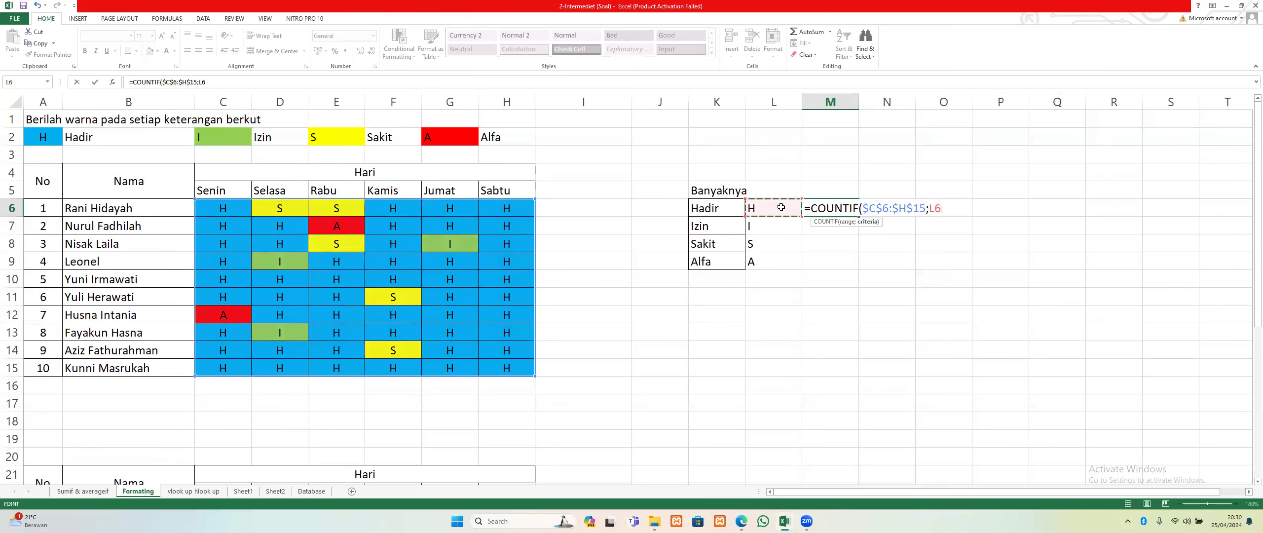
pyautogui.press('Return')
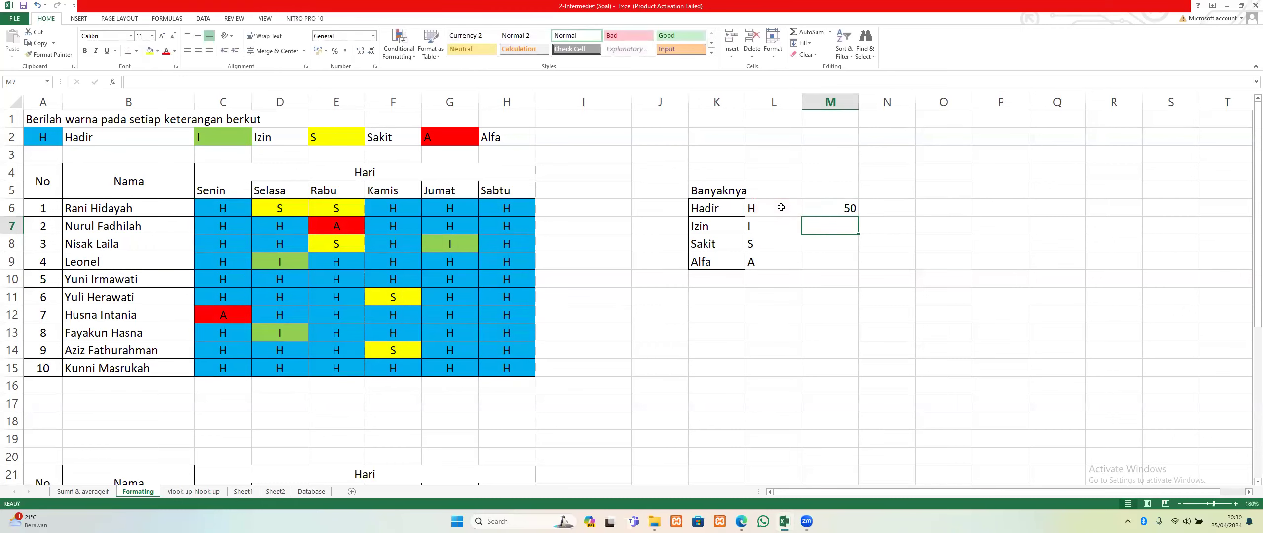
# Step: Copy the Hadir count formula down to M9 and check the Izin, Sakit and Alfa formulas
pyautogui.click(821, 208)
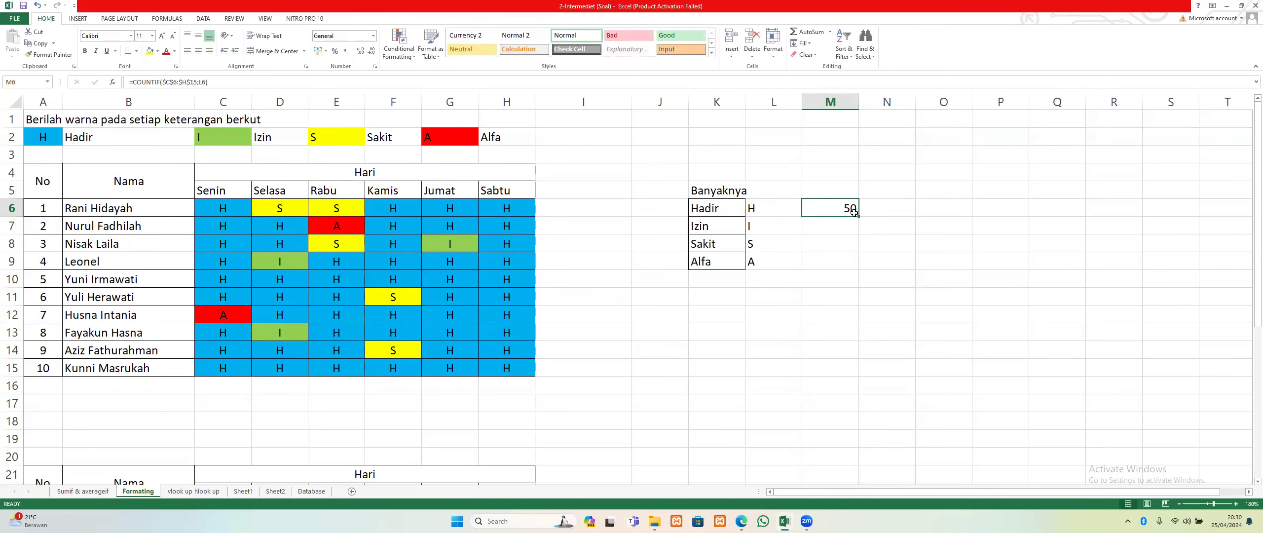
pyautogui.moveTo(859, 217); pyautogui.dragTo(839, 265)
pyautogui.click(821, 229)
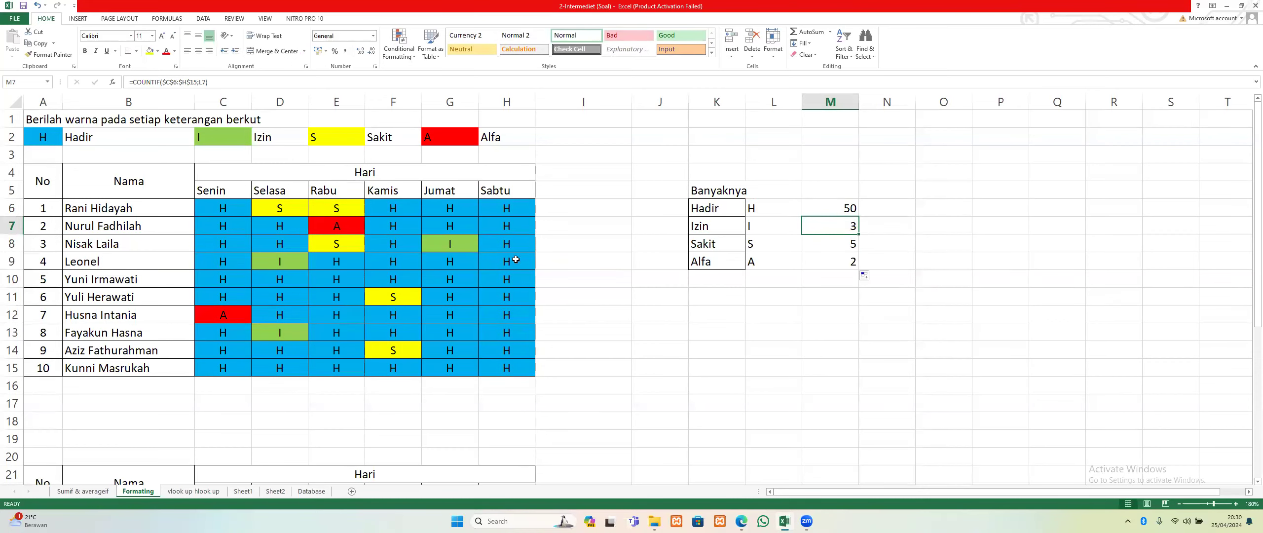
pyautogui.click(815, 245)
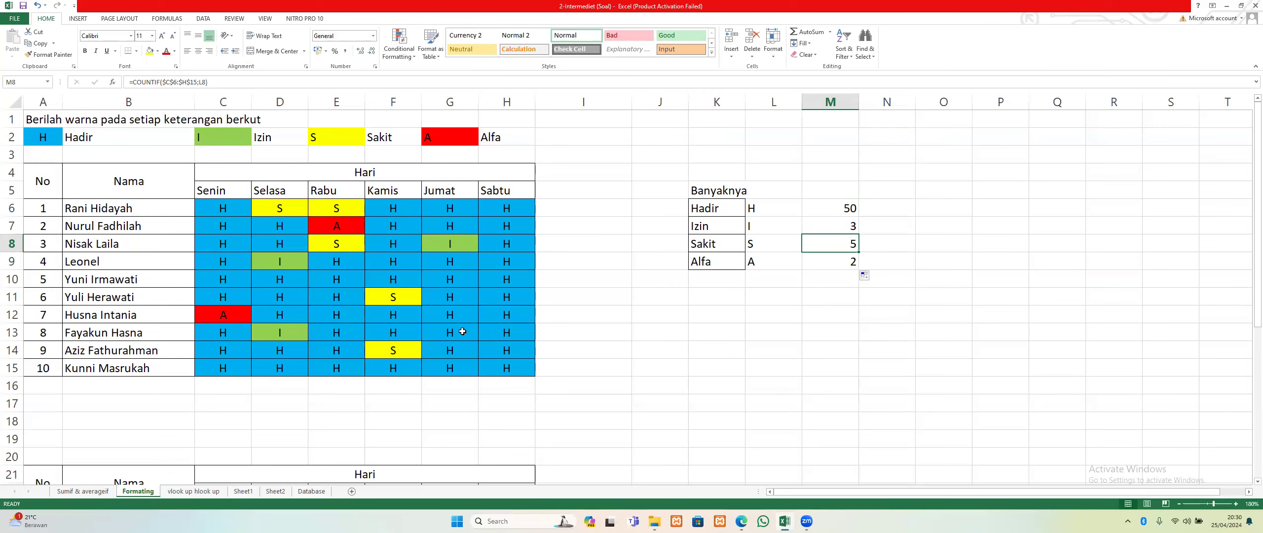
pyautogui.click(840, 261)
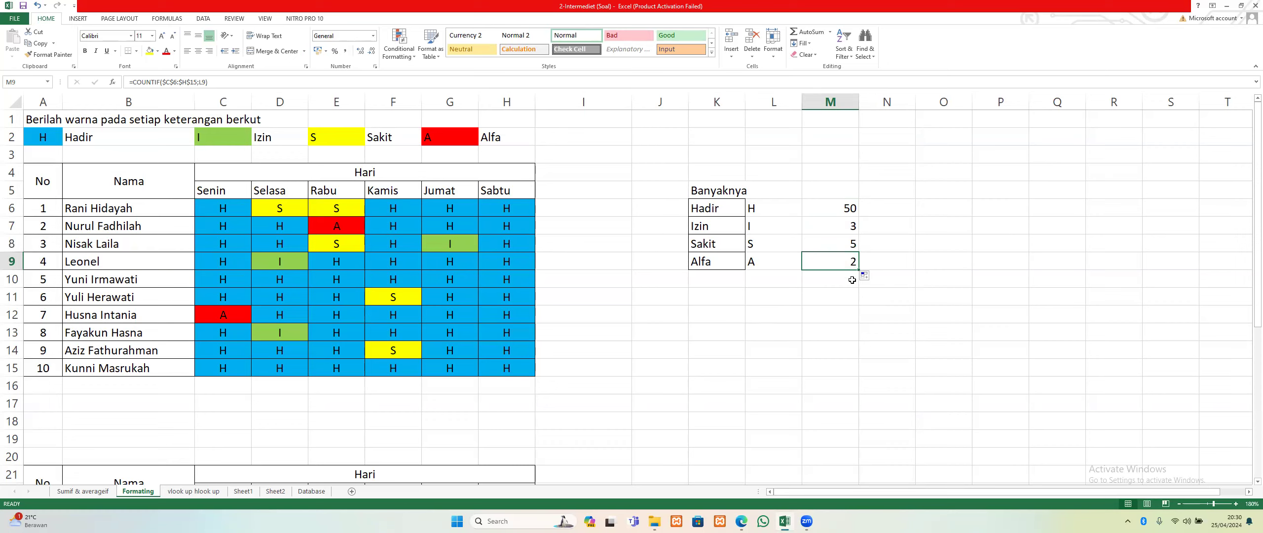
pyautogui.click(949, 232)
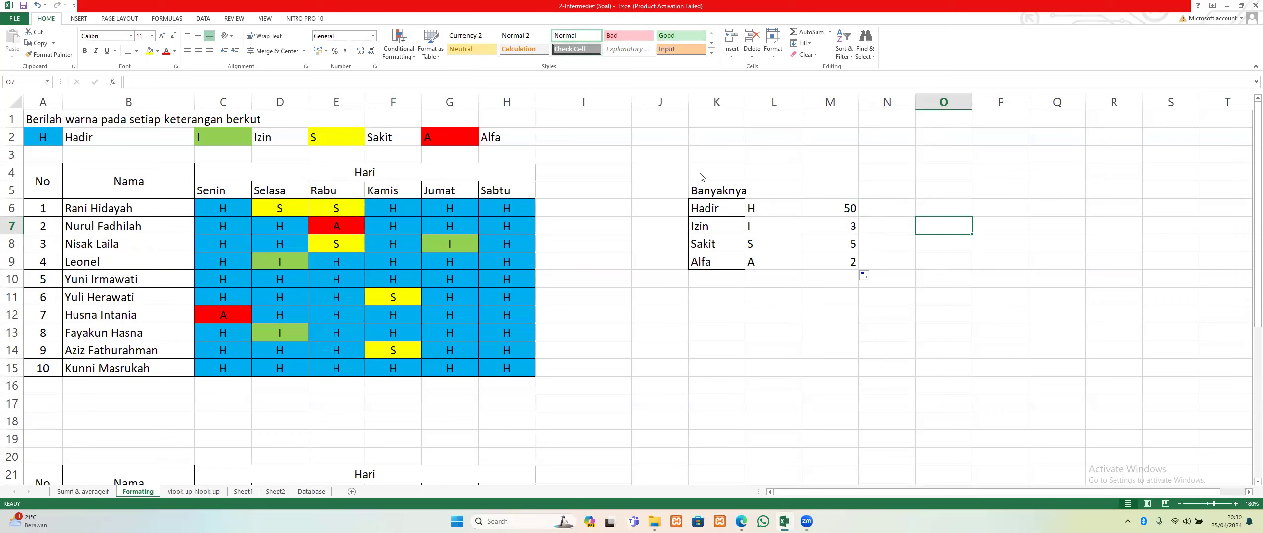
# Step: Open the vlook up hlook up sheet and look over its KODE tables and reference tables at 130% zoom
pyautogui.click(338, 422)
pyautogui.click(193, 491)
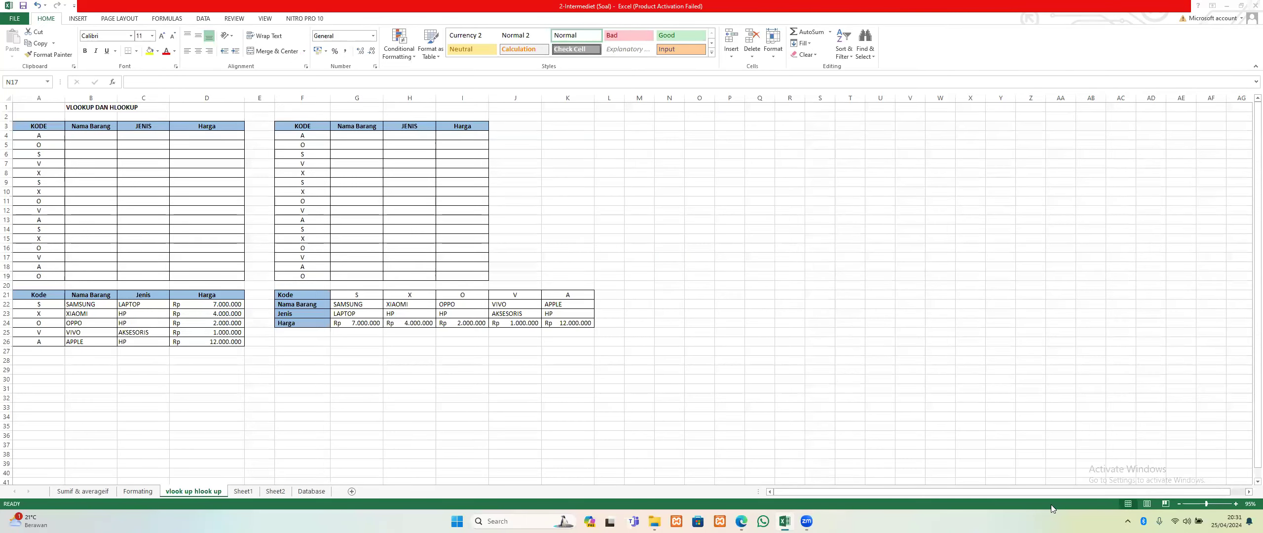
pyautogui.click(1035, 493)
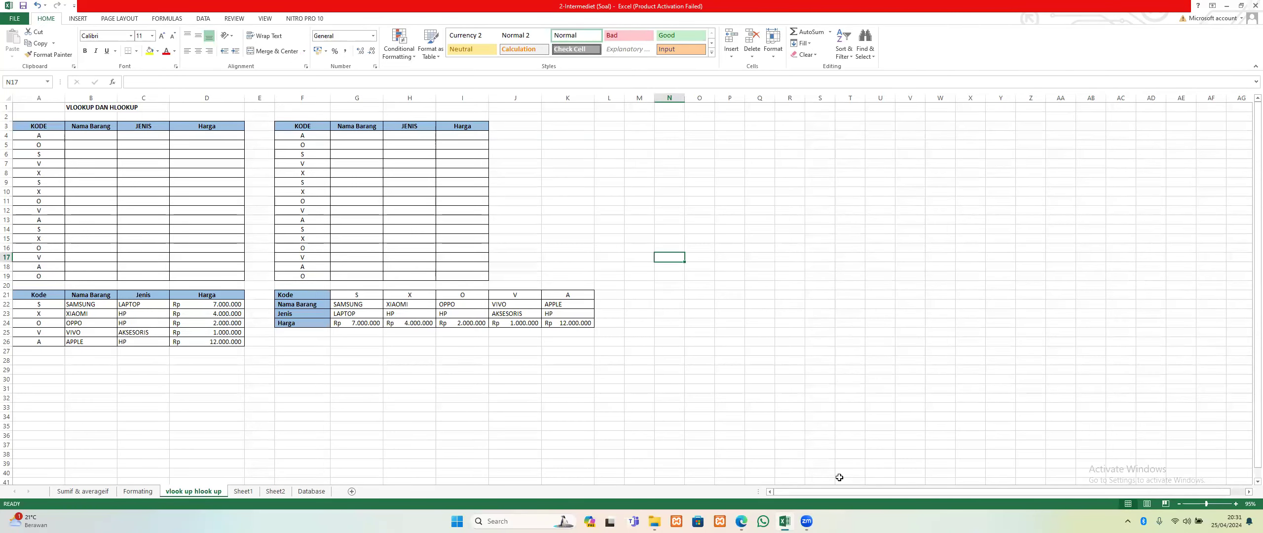
pyautogui.click(1236, 504)
pyautogui.click(1235, 503)
pyautogui.click(1236, 504)
pyautogui.click(1236, 503)
pyautogui.scroll(-1, 307, 437)
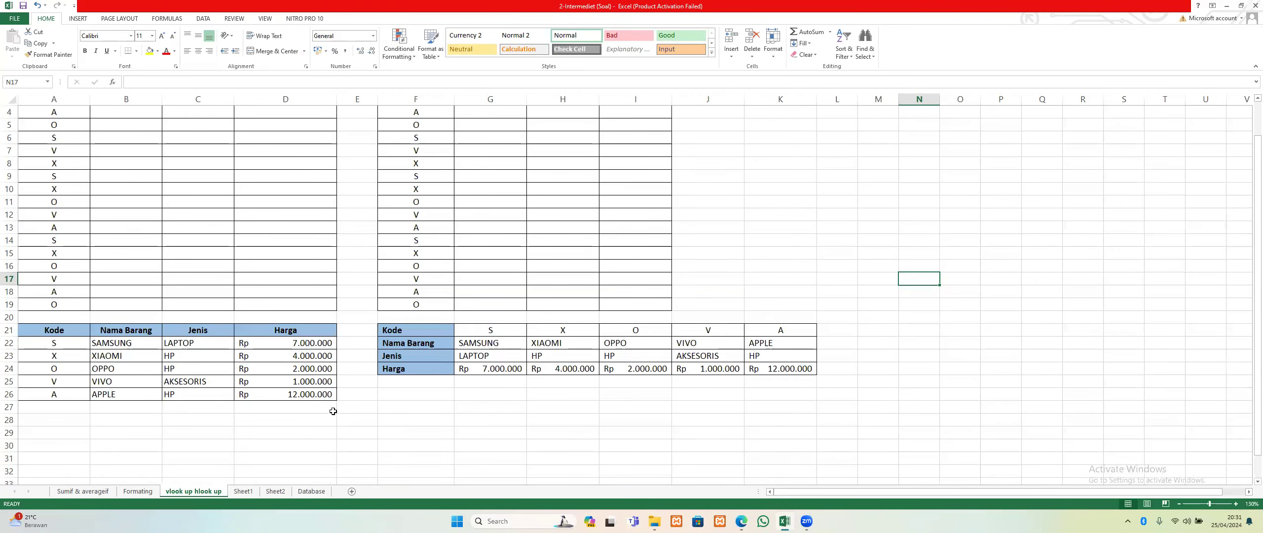
pyautogui.scroll(1, 334, 411)
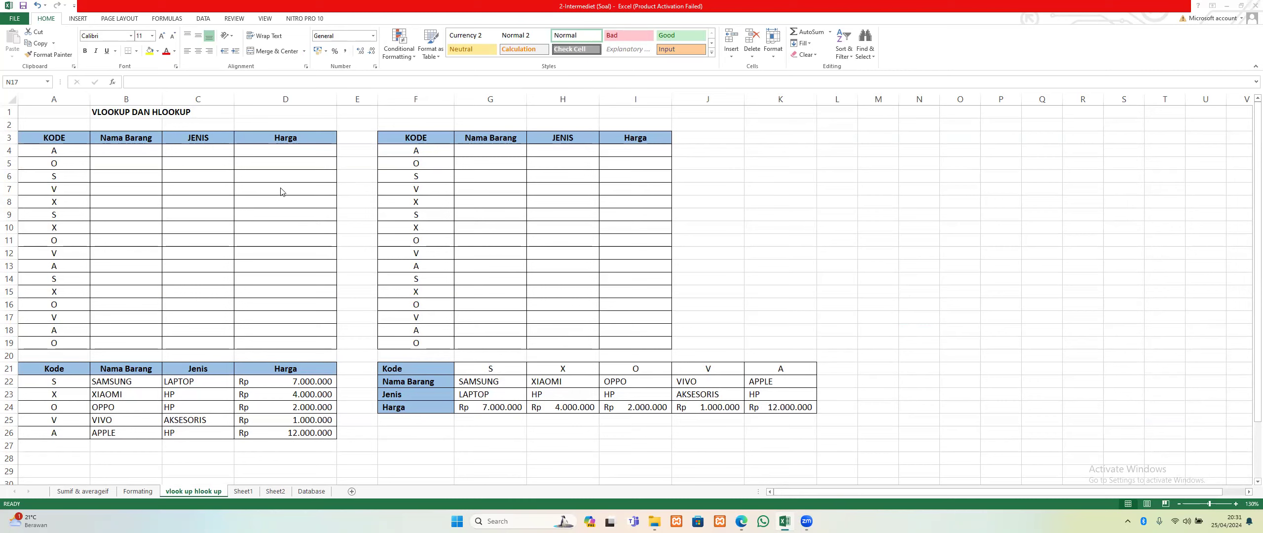
pyautogui.click(555, 208)
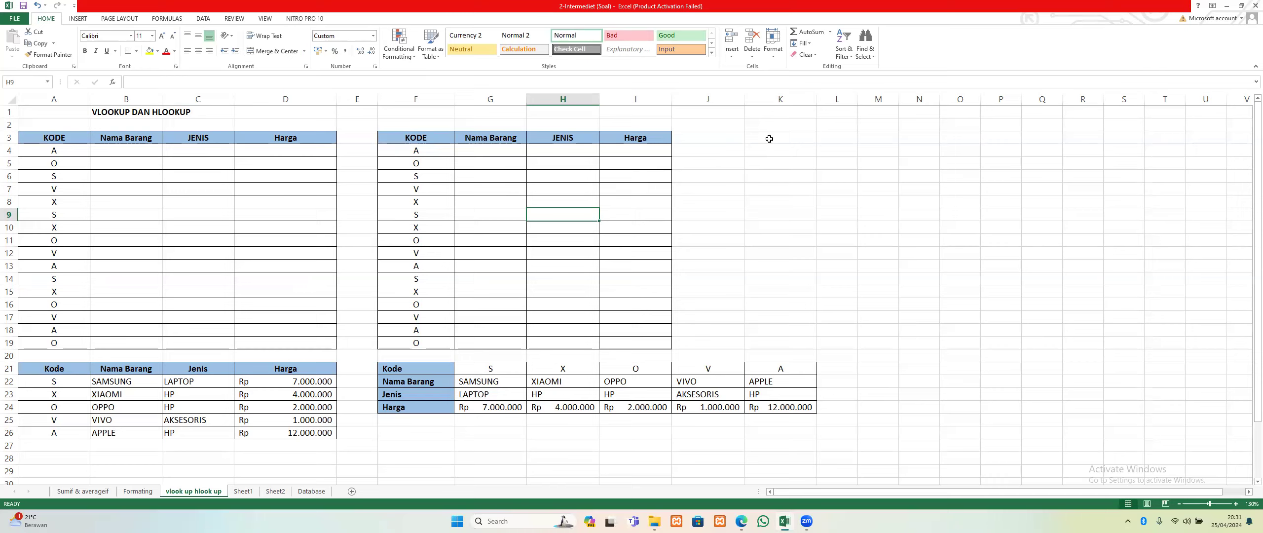
# Step: Fill the blank ranges K3:K16 and N12:T16 with yellow to illustrate a vertical and a horizontal block
pyautogui.click(794, 143)
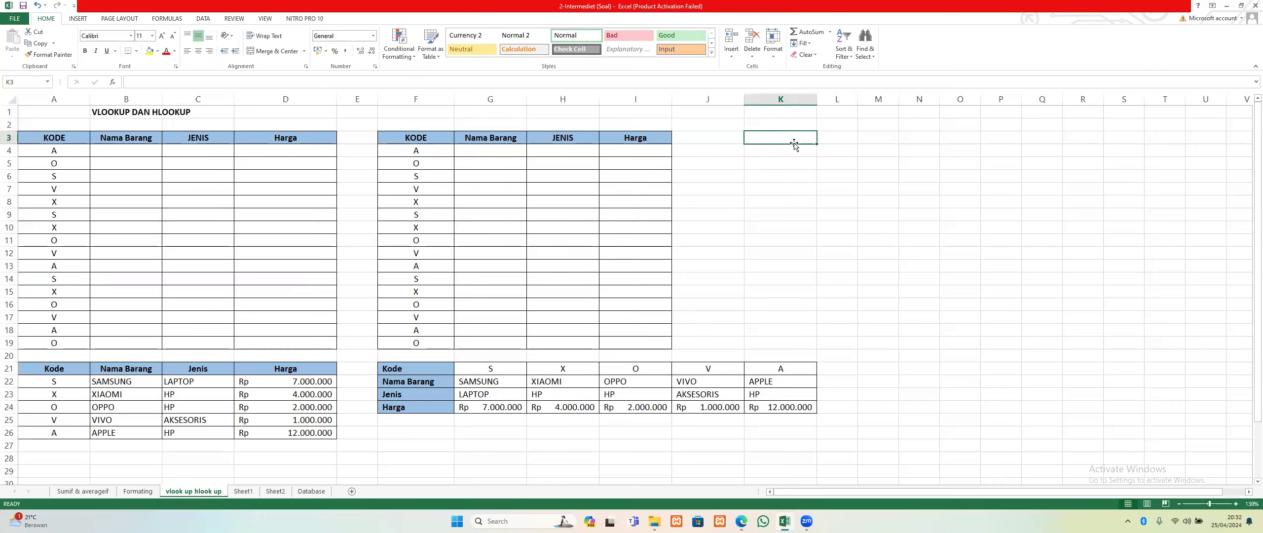
pyautogui.moveTo(795, 144)
pyautogui.mouseDown()
pyautogui.moveTo(834, 299)
pyautogui.moveTo(772, 294)
pyautogui.mouseUp()
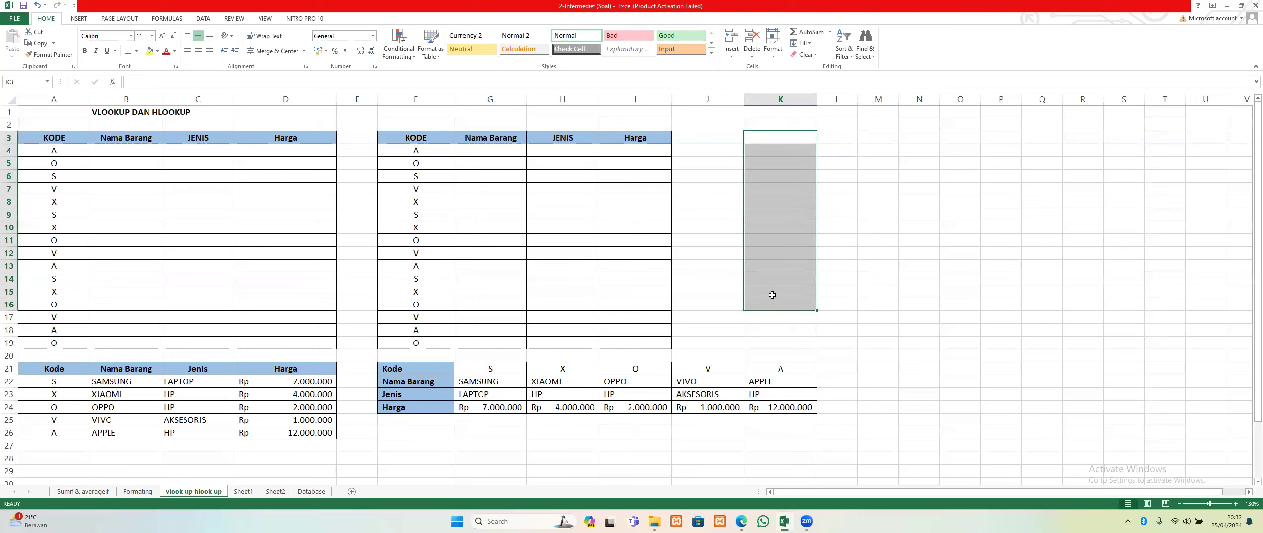
pyautogui.click(150, 51)
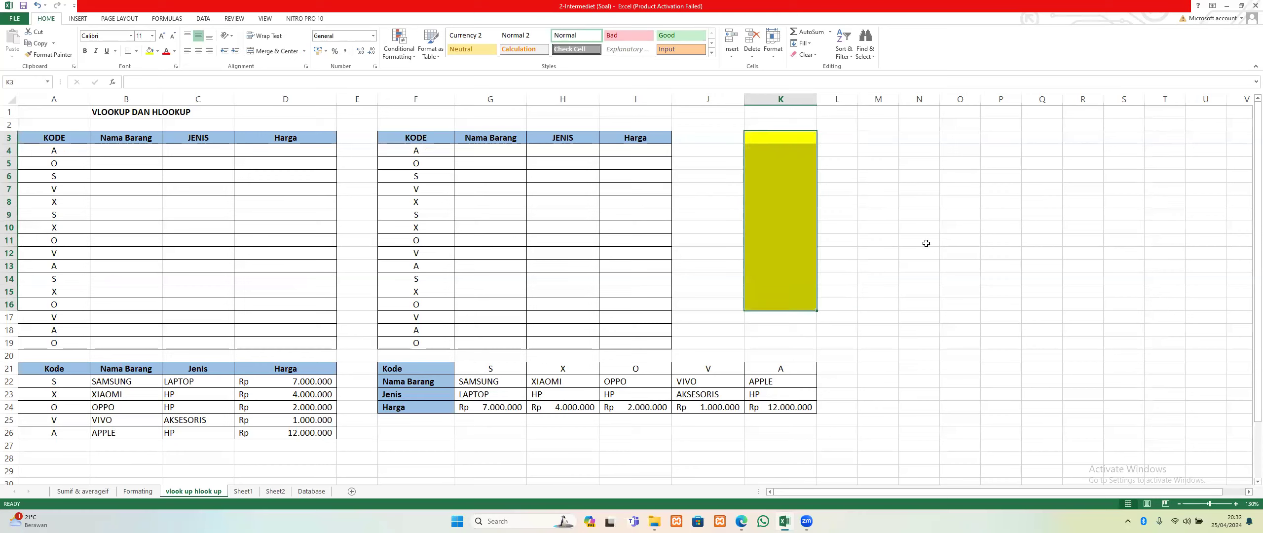
pyautogui.click(910, 257)
pyautogui.moveTo(909, 257); pyautogui.dragTo(1164, 301)
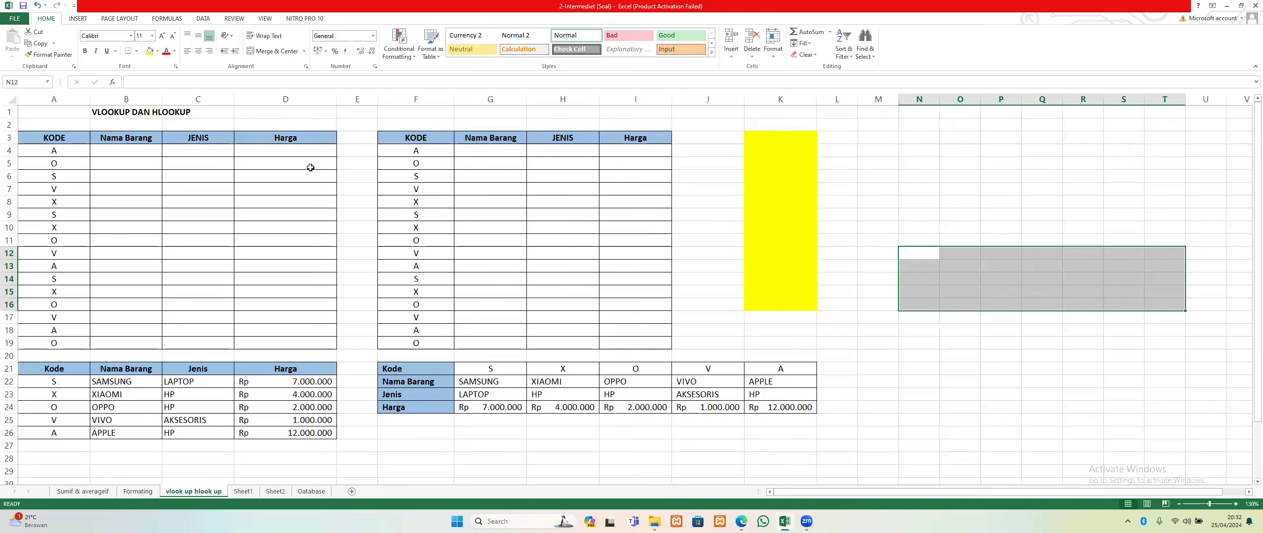
pyautogui.click(150, 50)
# Step: Label the yellow blocks by entering 1 in K3 and 2 in N14
pyautogui.click(775, 137)
pyautogui.write('1')
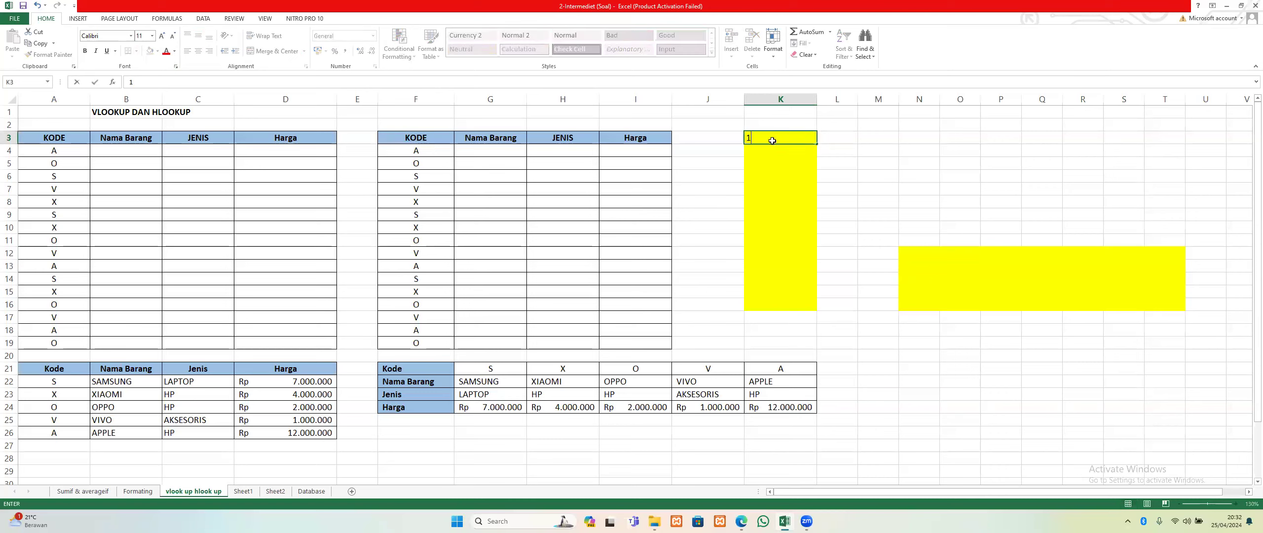
pyautogui.press('Return')
pyautogui.click(926, 282)
pyautogui.write('2')
pyautogui.click(960, 215)
# Step: Centre the labels in K3 and N14 horizontally in their cells
pyautogui.click(798, 140)
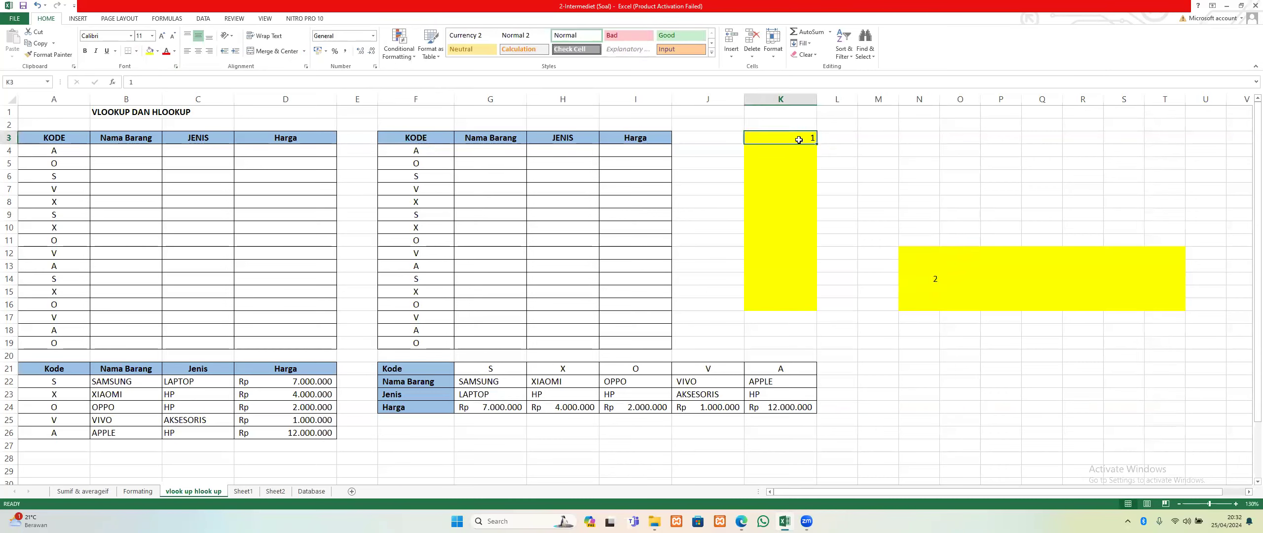
pyautogui.click(199, 56)
pyautogui.click(927, 277)
pyautogui.click(198, 51)
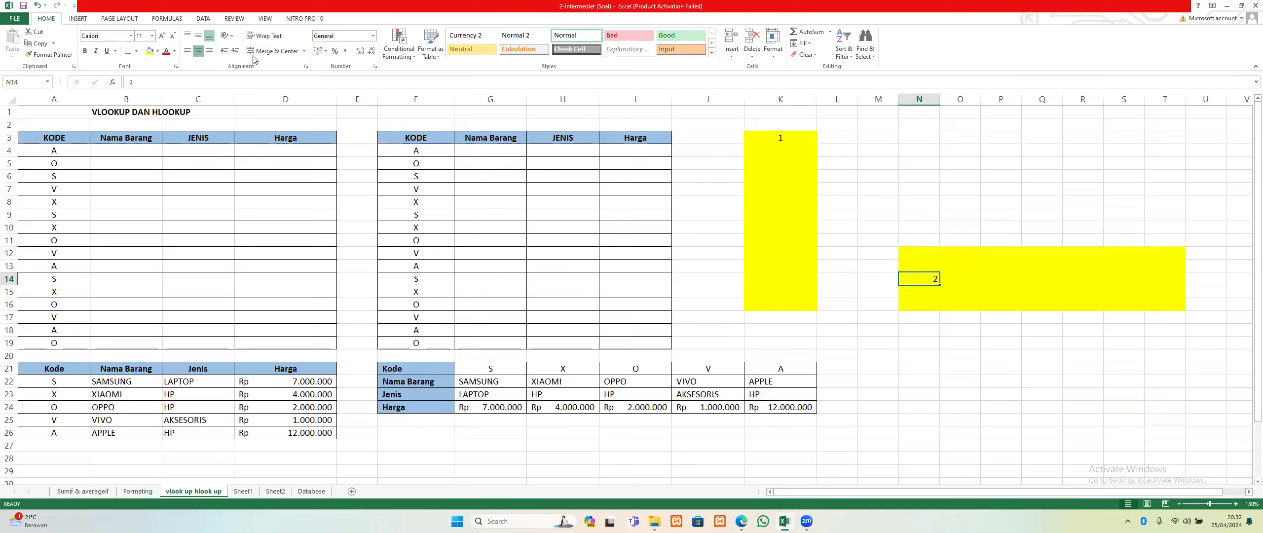
pyautogui.click(1006, 254)
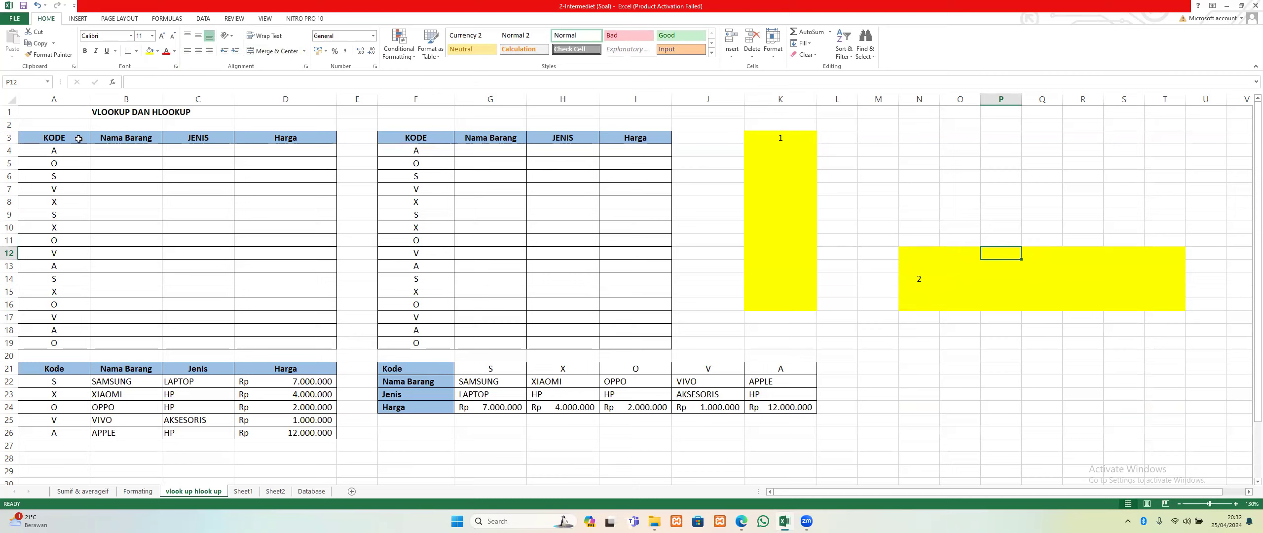
# Step: Fill the header rows A3:D3 and A21:D21 of the first KODE table and its reference table with yellow
pyautogui.moveTo(82, 140); pyautogui.dragTo(271, 136)
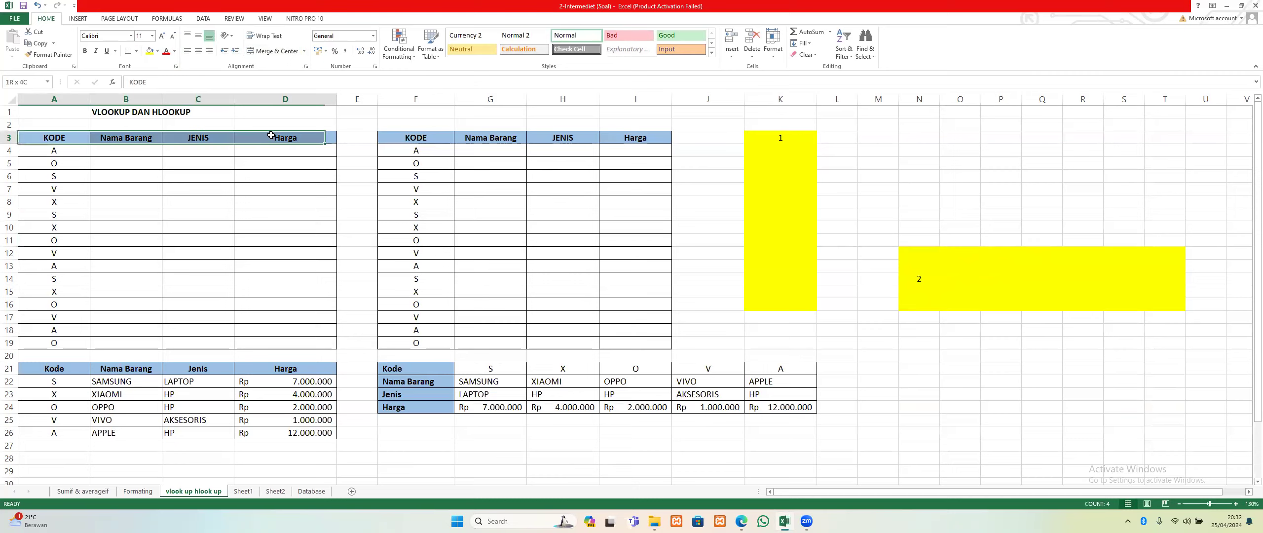
pyautogui.click(150, 51)
pyautogui.moveTo(44, 369); pyautogui.dragTo(296, 369)
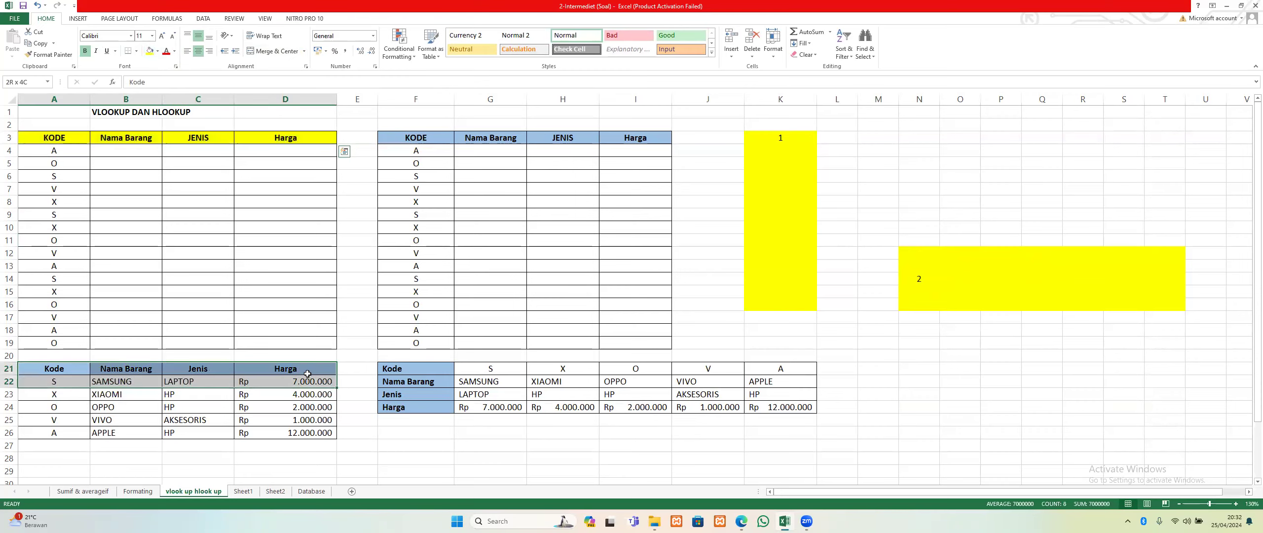
pyautogui.click(149, 51)
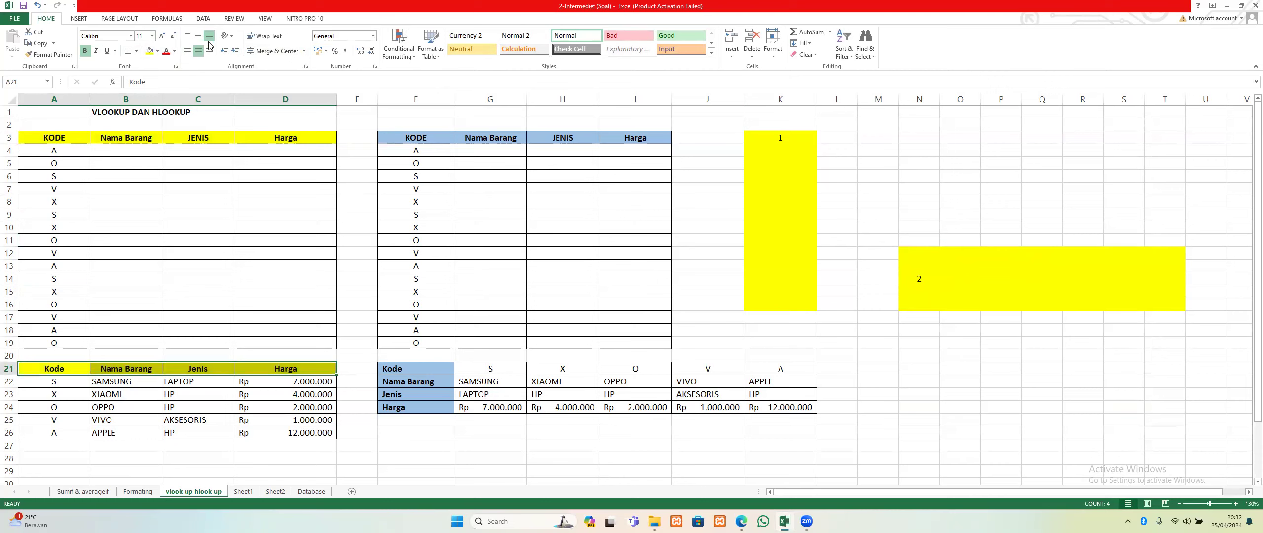
pyautogui.hotkey('alt', 'Tab')
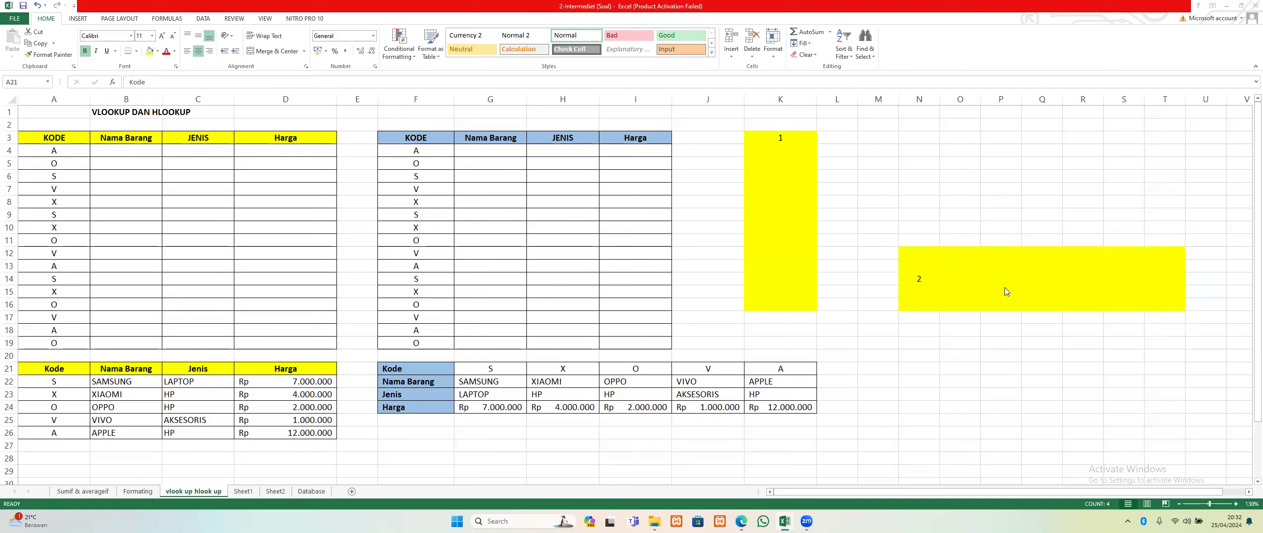
# Step: Compare the vertical and horizontal layouts using the yellow blocks 1 and 2, the KODE tables and the two reference tables
pyautogui.click(945, 203)
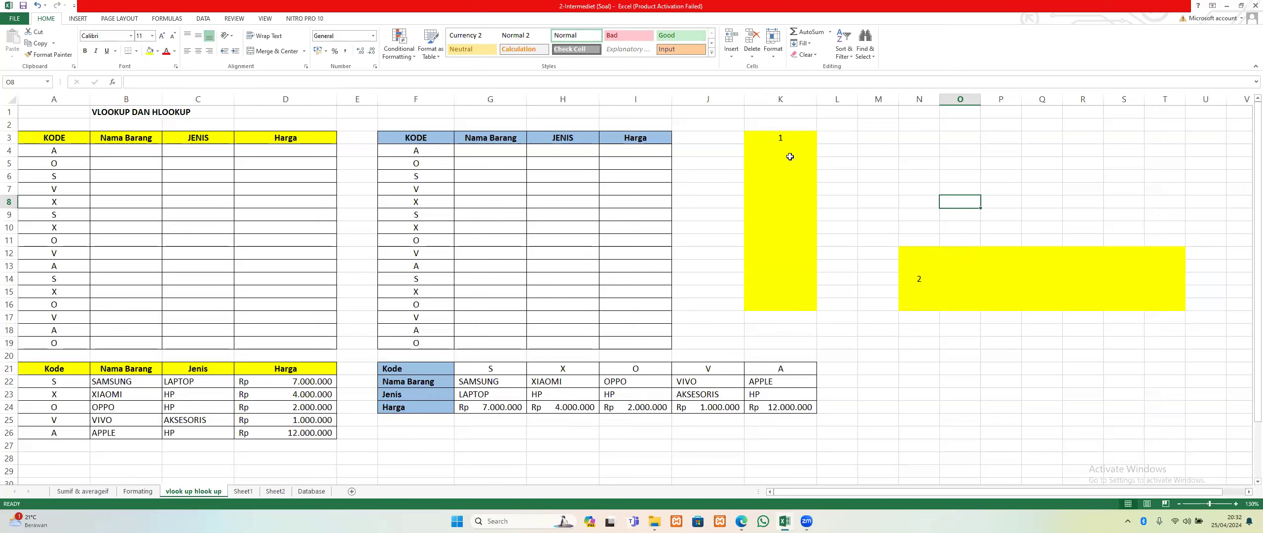
pyautogui.click(972, 275)
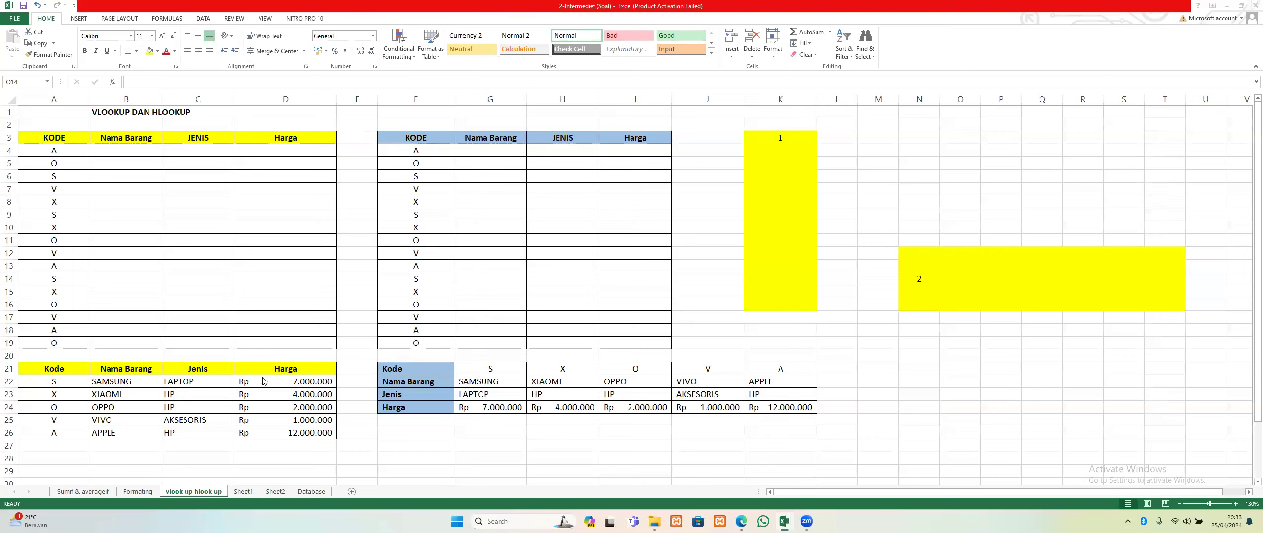
pyautogui.click(397, 393)
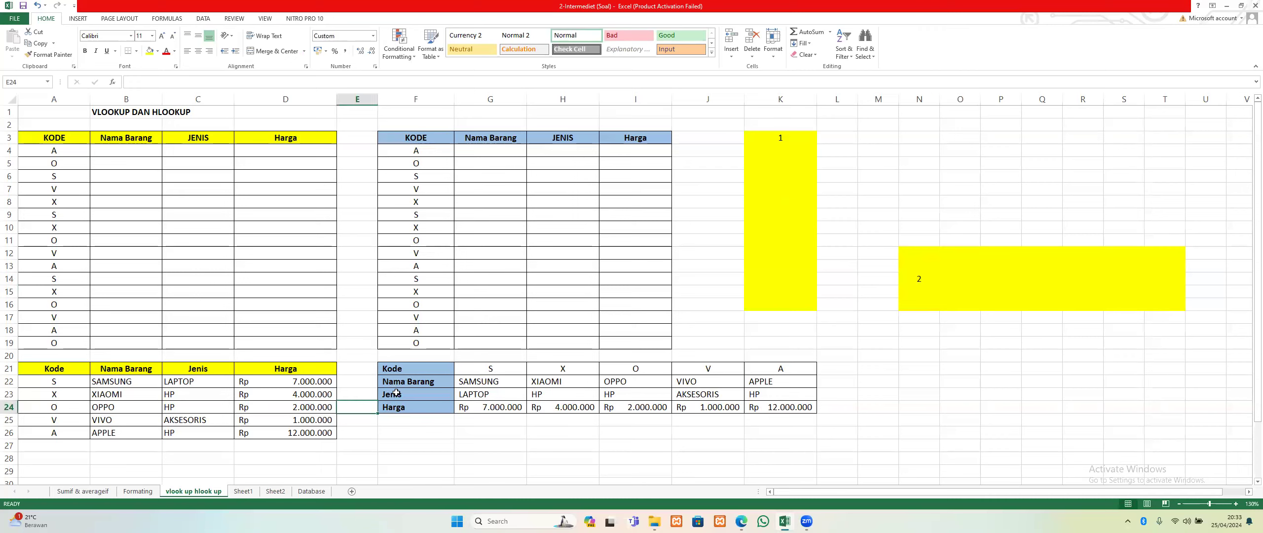
pyautogui.click(306, 410)
pyautogui.click(379, 385)
pyautogui.click(146, 214)
pyautogui.click(576, 228)
pyautogui.click(255, 239)
pyautogui.click(557, 247)
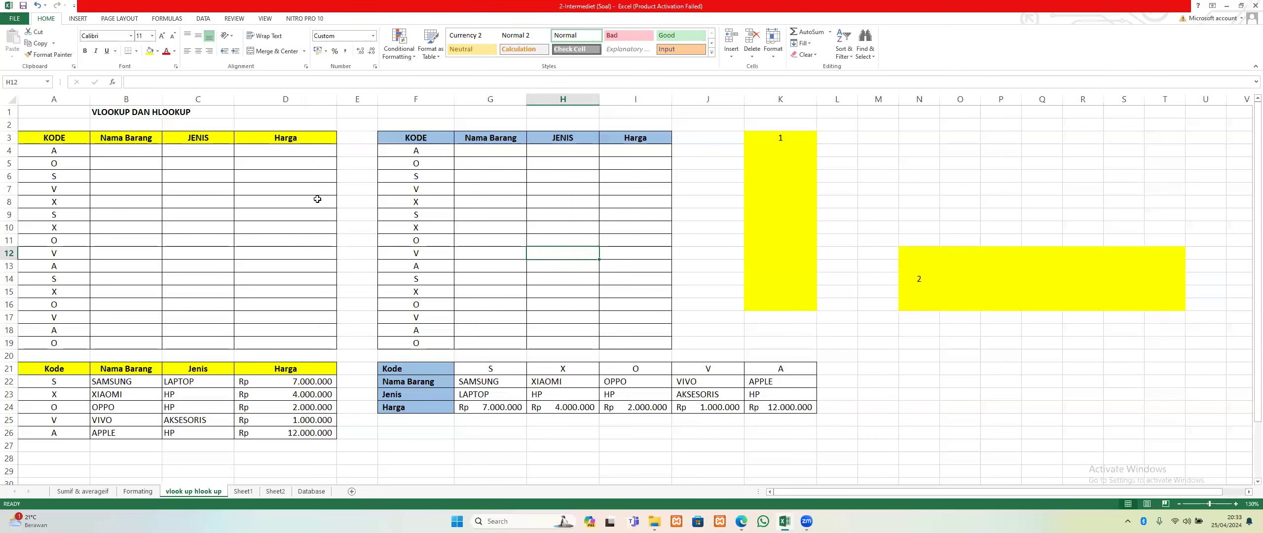
pyautogui.click(288, 396)
pyautogui.click(584, 386)
pyautogui.click(248, 420)
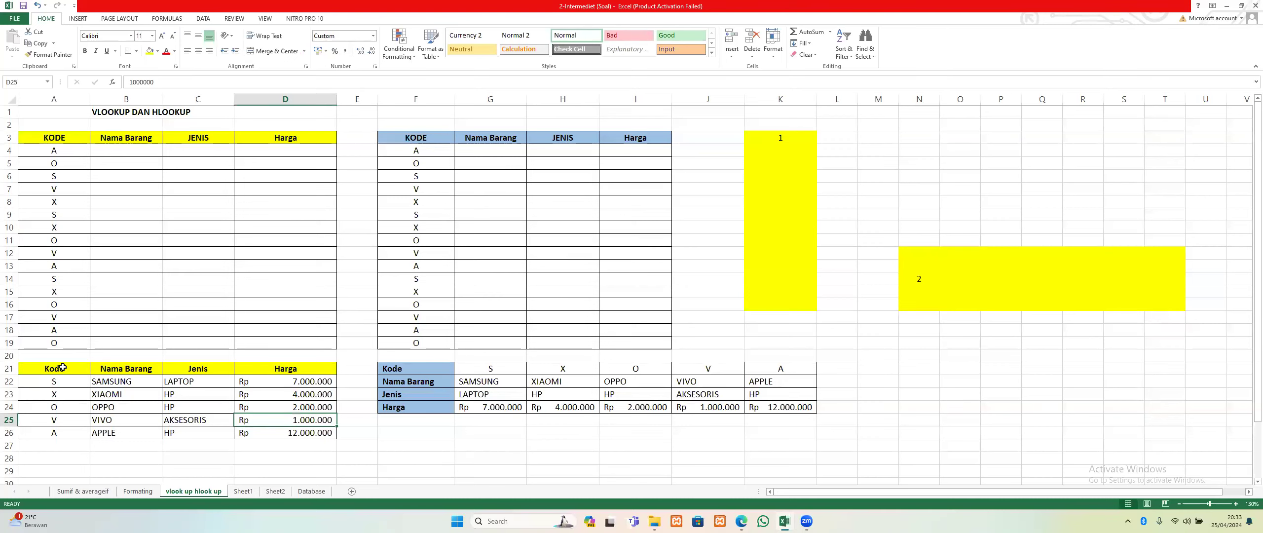
# Step: Examine the Kode column A21:A26 and the Kode row F21:K21 to compare how the two reference tables are oriented
pyautogui.moveTo(63, 367); pyautogui.dragTo(70, 433)
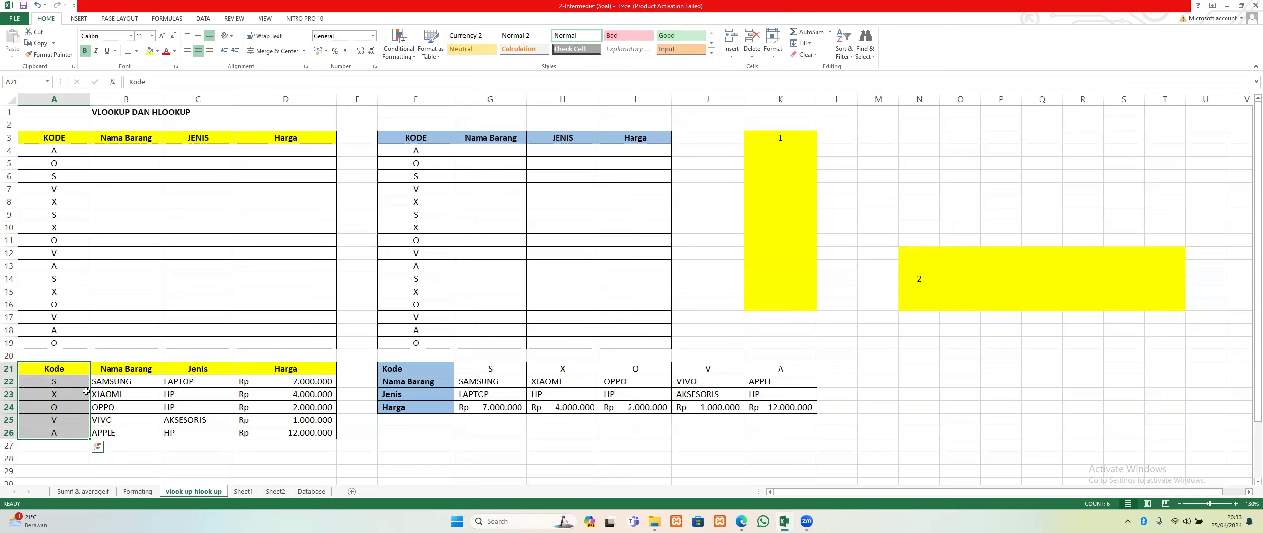
pyautogui.click(520, 52)
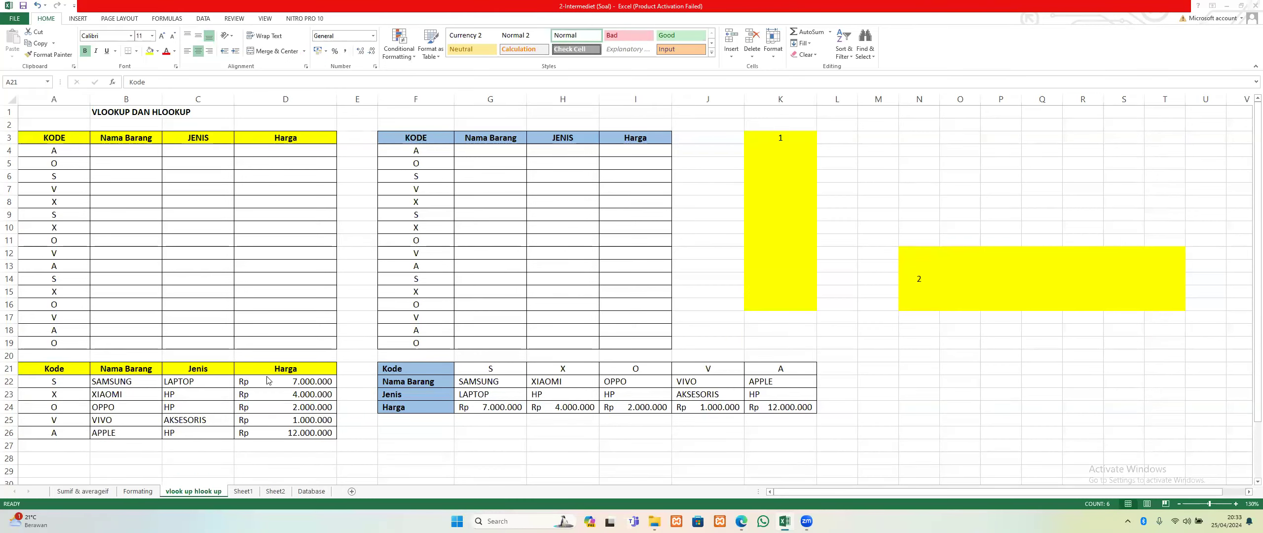
pyautogui.click(83, 379)
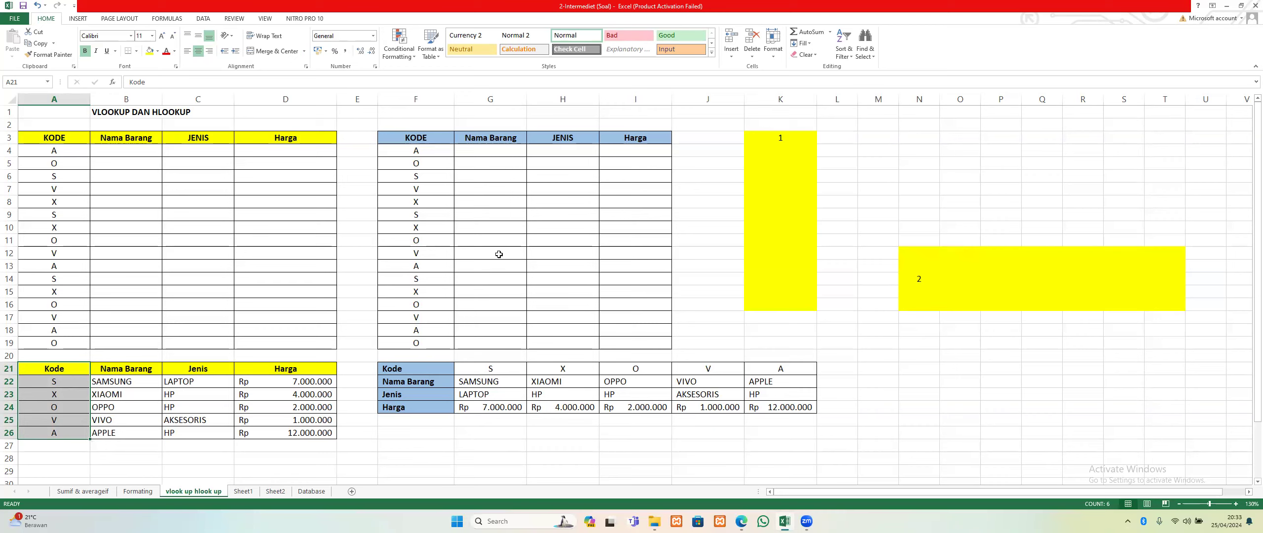
pyautogui.click(450, 370)
pyautogui.moveTo(450, 370); pyautogui.dragTo(789, 370)
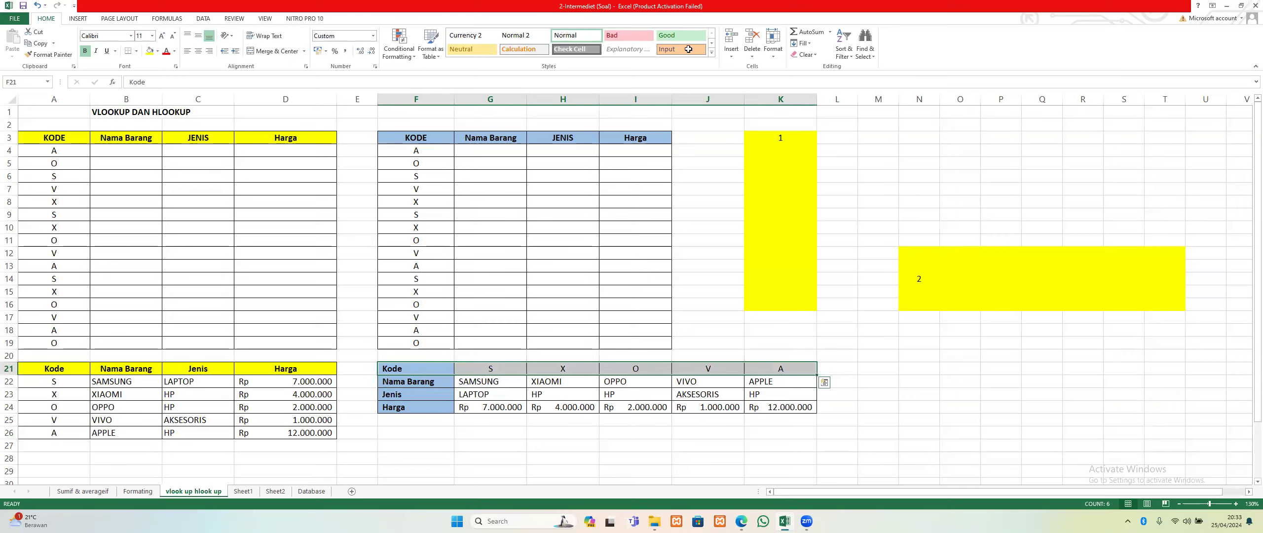
pyautogui.click(562, 445)
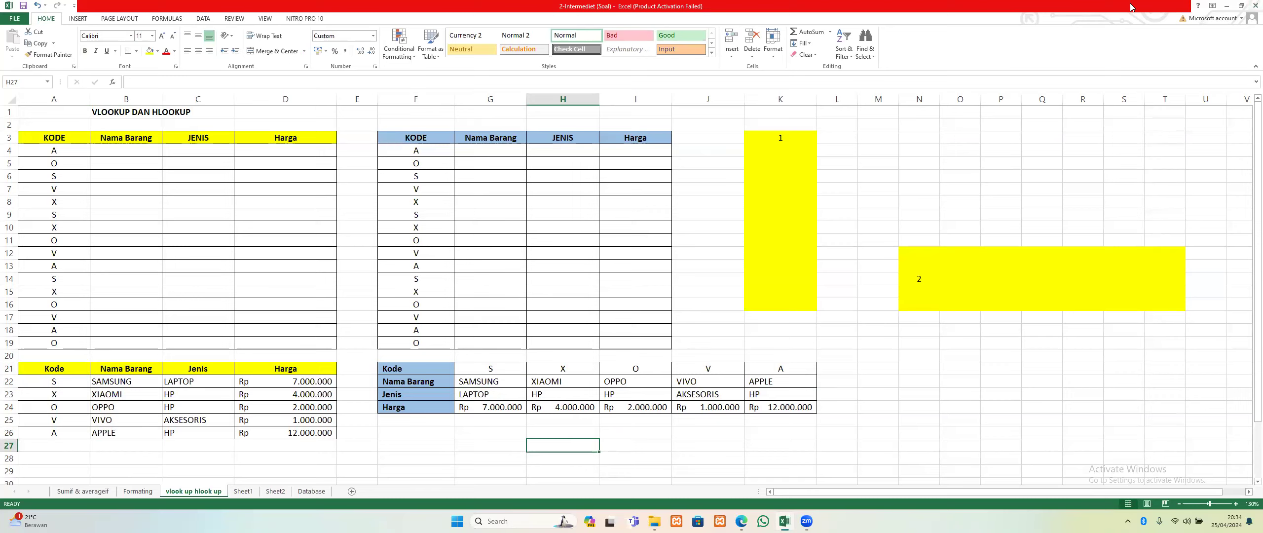
# Step: Start a VLOOKUP formula in B4 under Nama Barang with A4 as the lookup value
pyautogui.click(132, 148)
pyautogui.write('=')
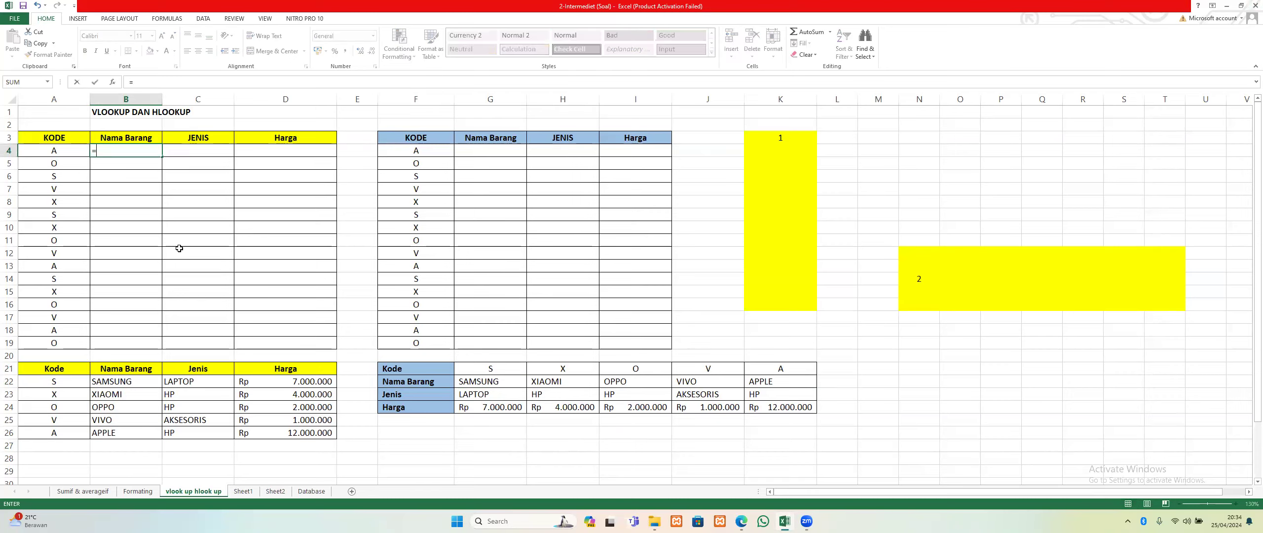
pyautogui.write('VL')
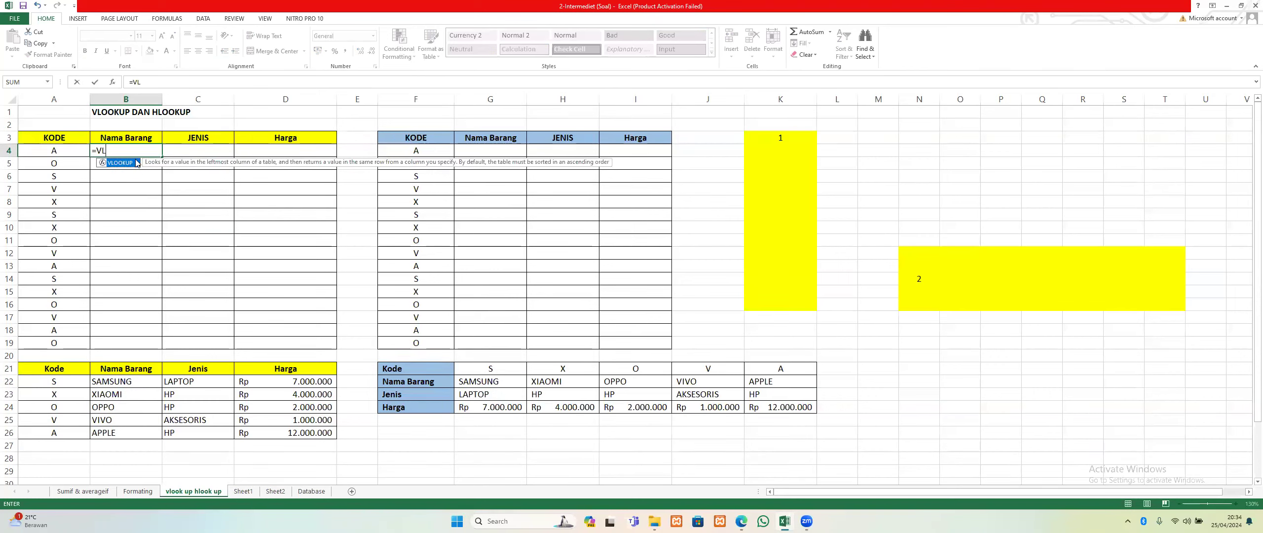
pyautogui.doubleClick(120, 162)
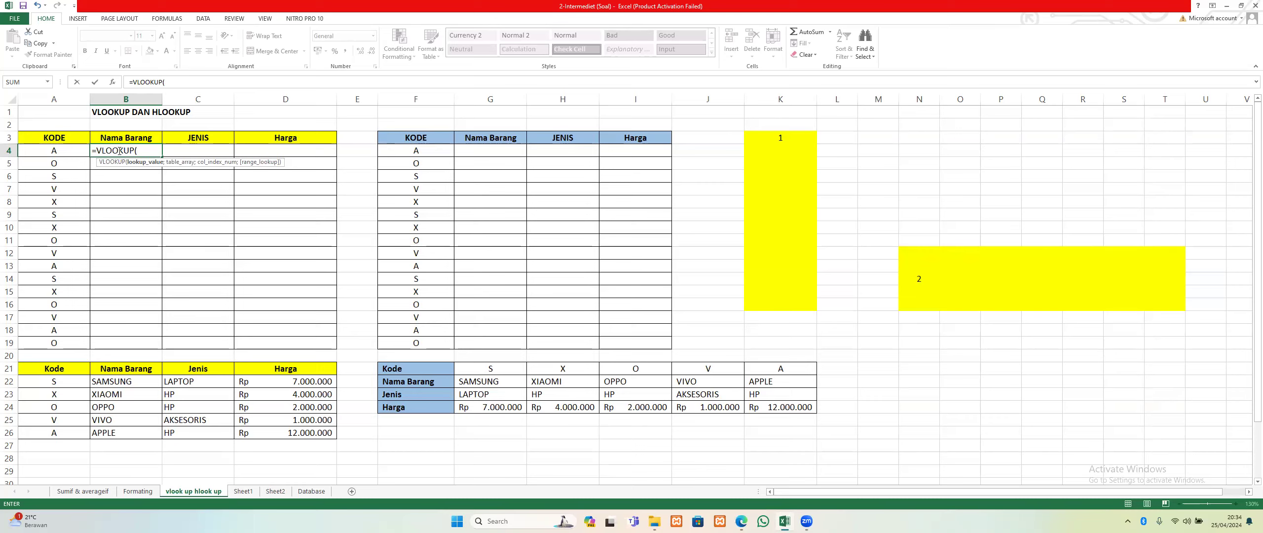
pyautogui.click(77, 151)
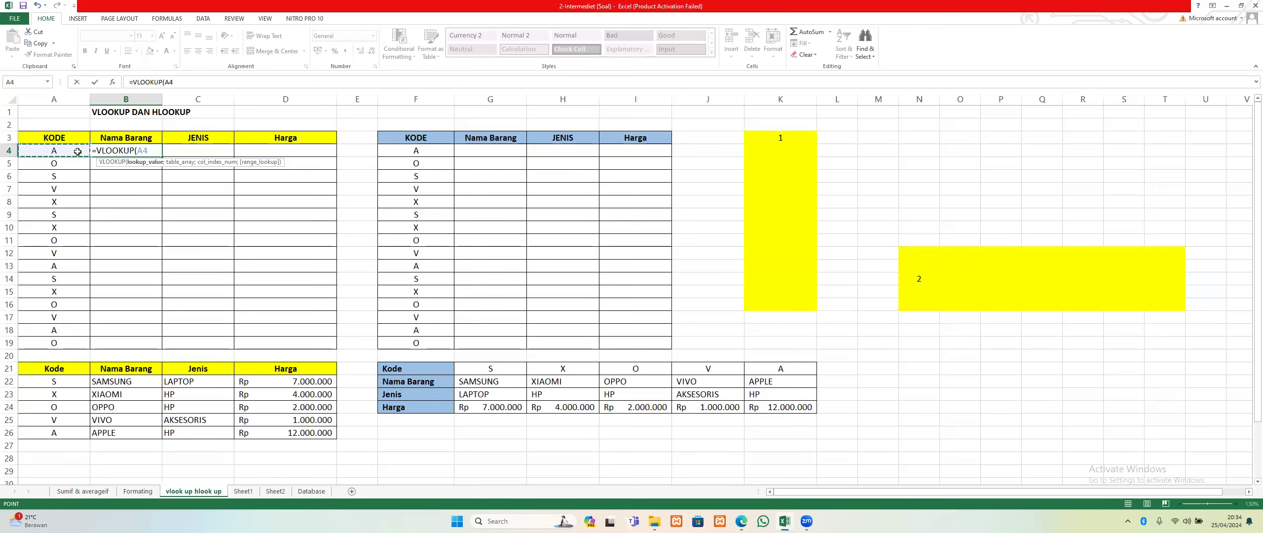
pyautogui.write(';')
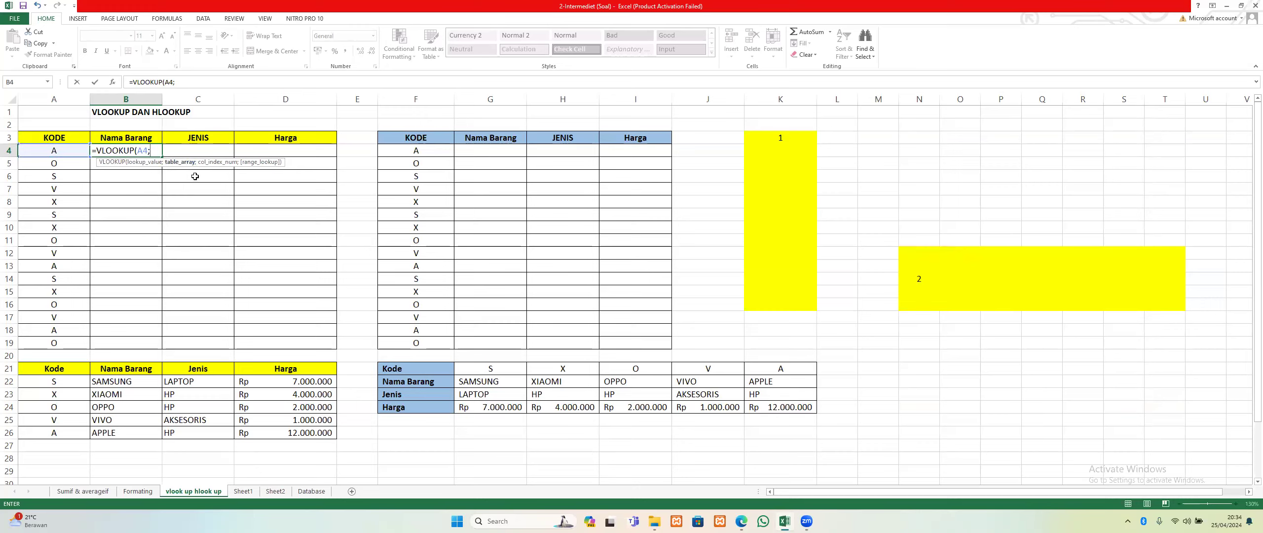
# Step: Complete the B4 formula with the absolute table $A$21:$D$26, column 2 and match 0, and fill it down to B19
pyautogui.moveTo(61, 368); pyautogui.dragTo(253, 415)
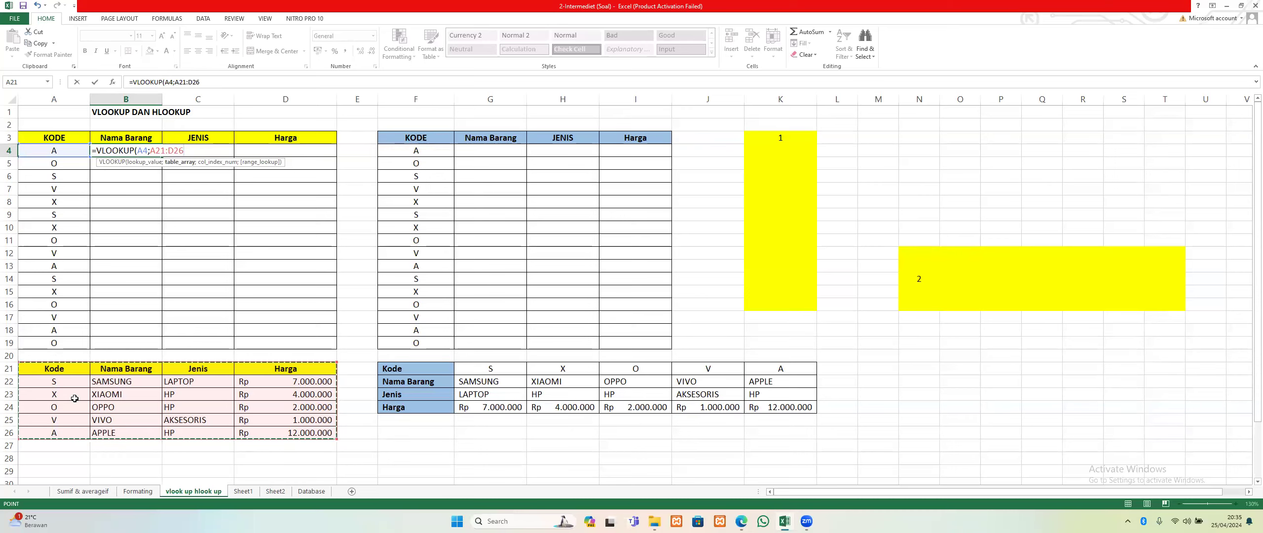
pyautogui.press('F4')
pyautogui.write(';')
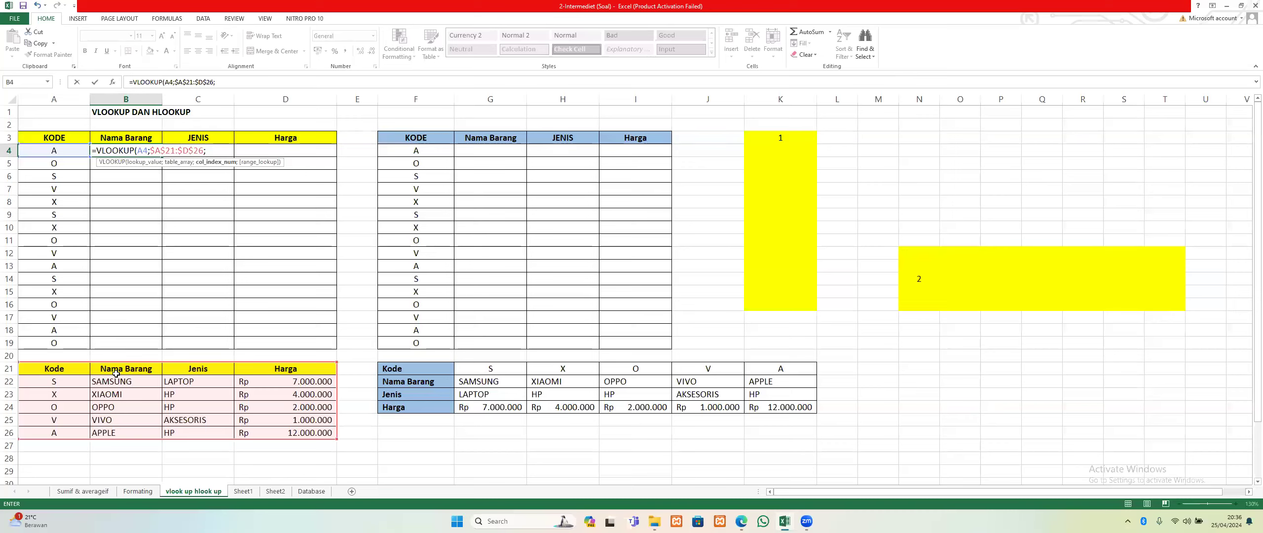
pyautogui.write('2;0')
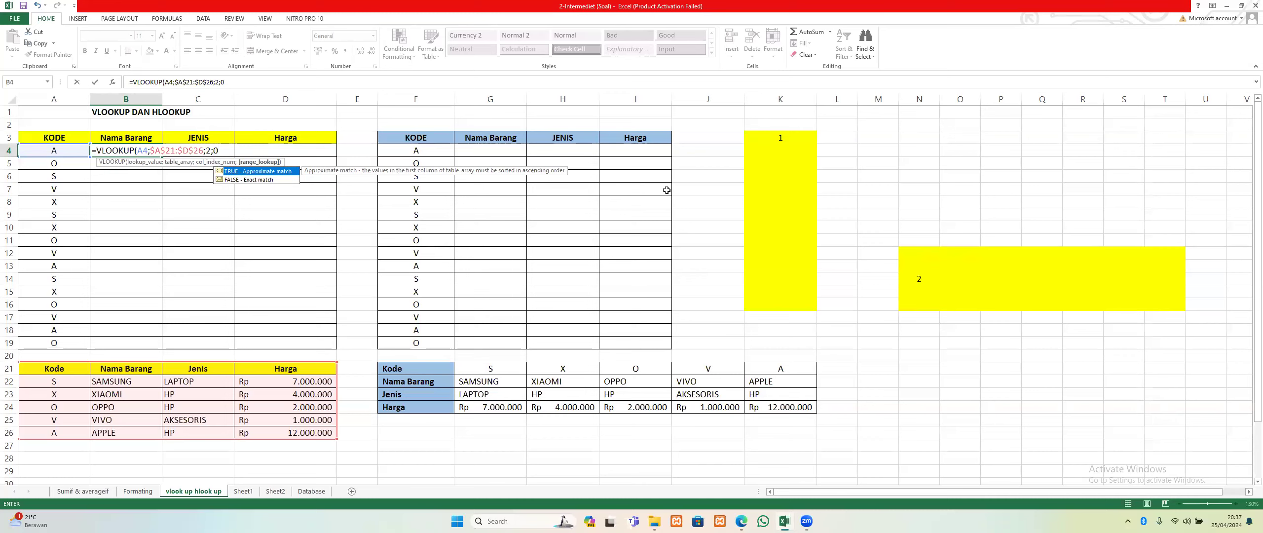
pyautogui.write(')')
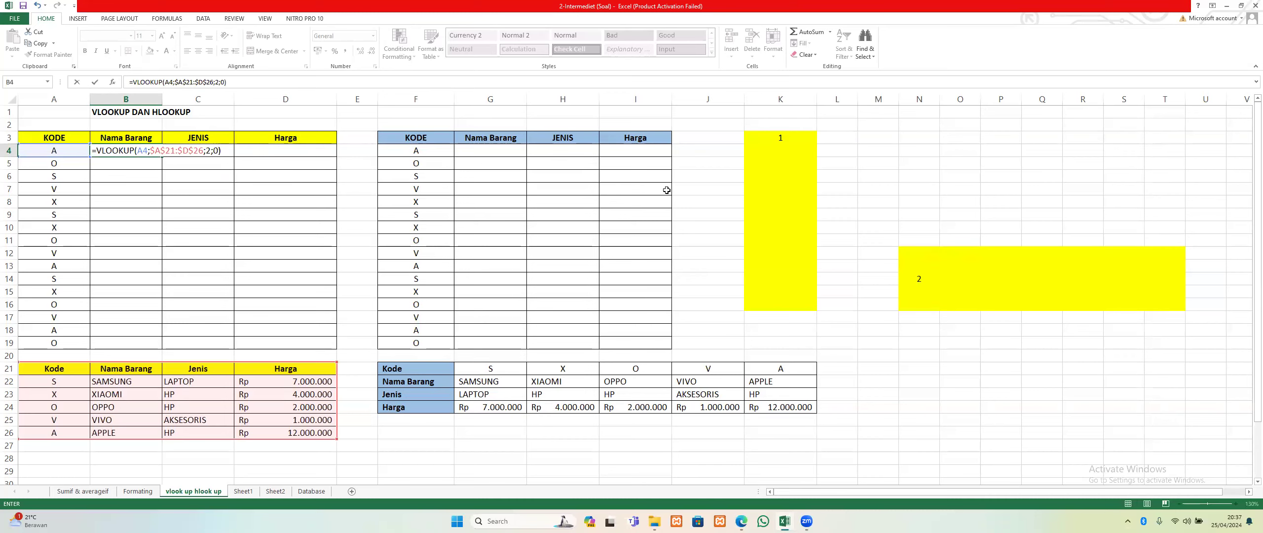
pyautogui.press('Return')
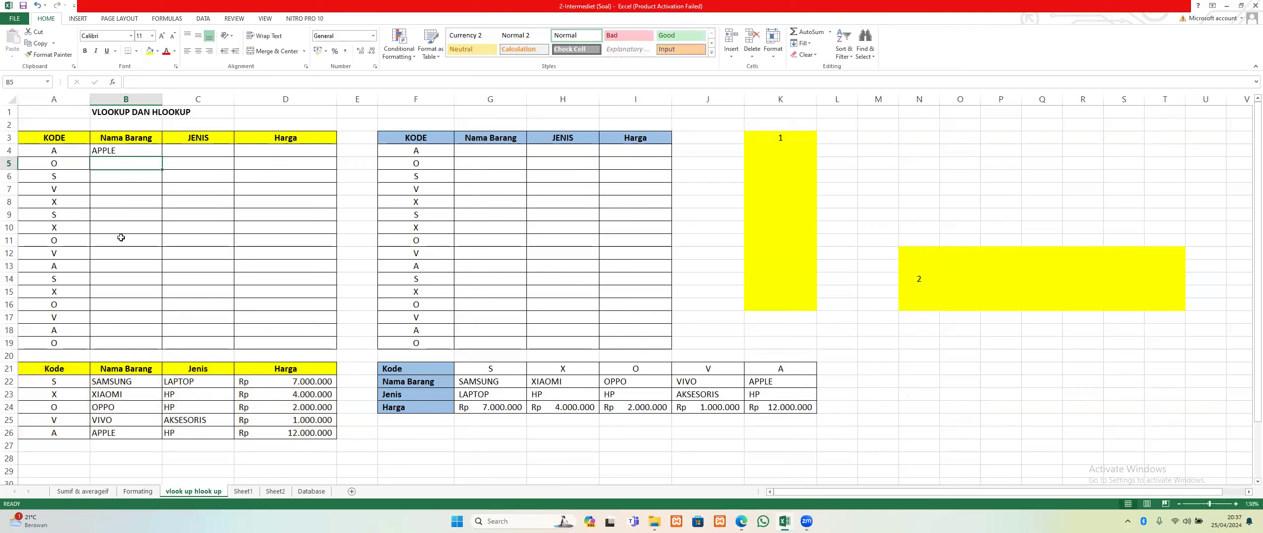
pyautogui.click(142, 152)
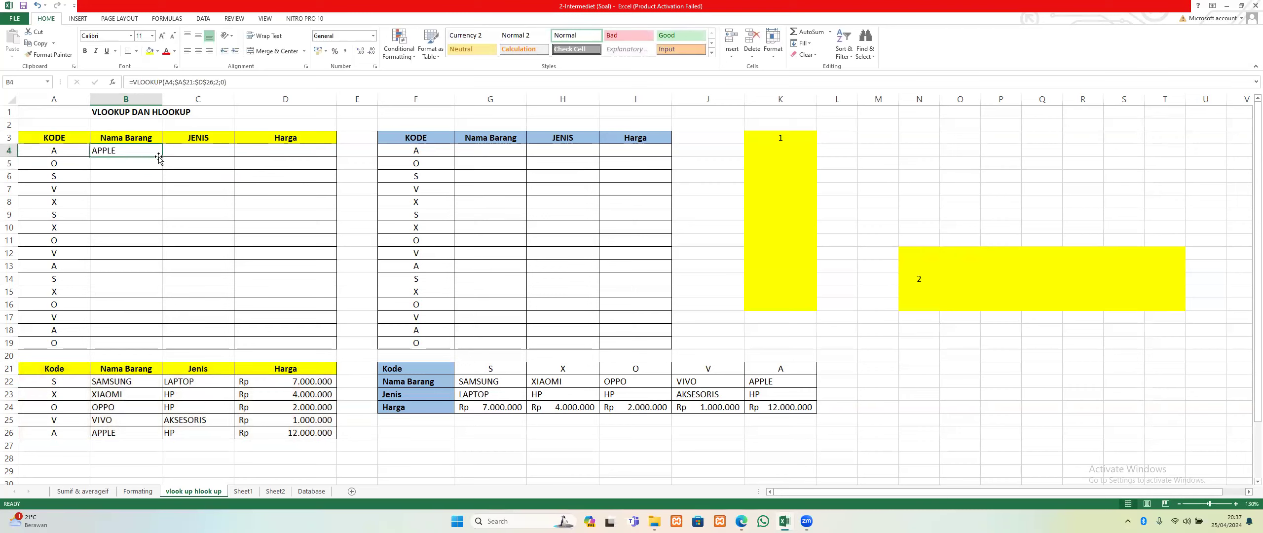
pyautogui.doubleClick(162, 156)
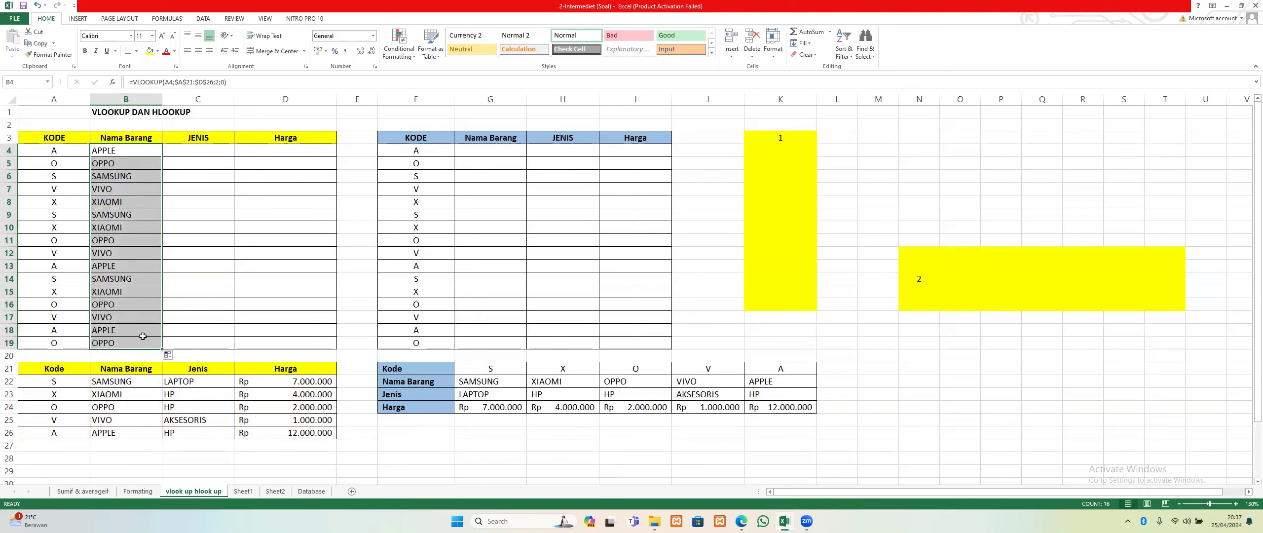
# Step: Start a VLOOKUP formula in C4 under JENIS with B4 as the lookup value
pyautogui.click(208, 151)
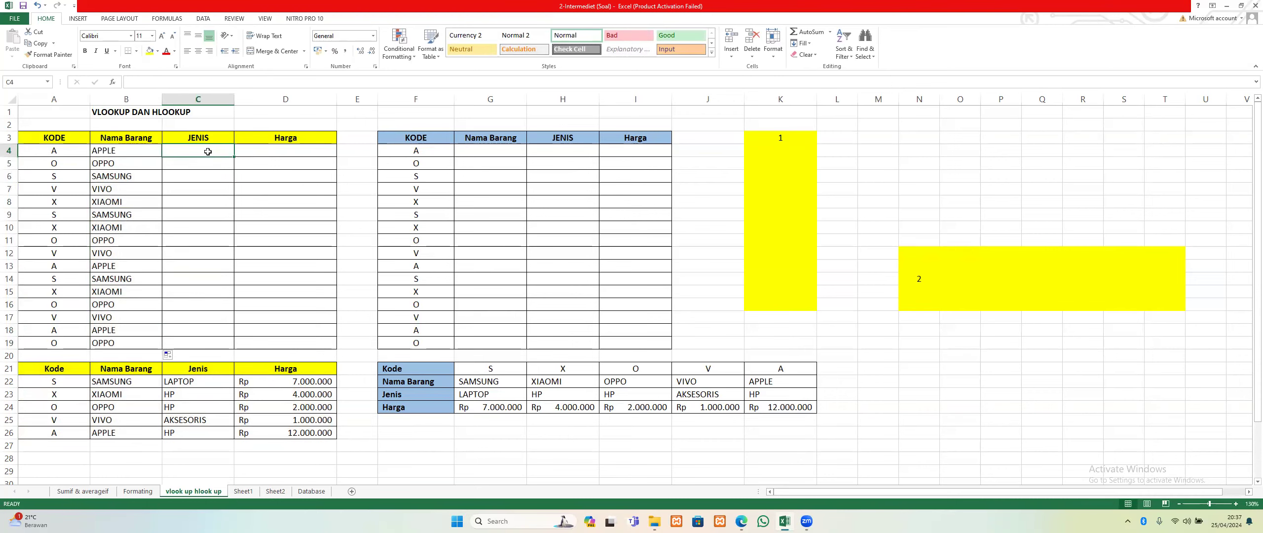
pyautogui.write('=')
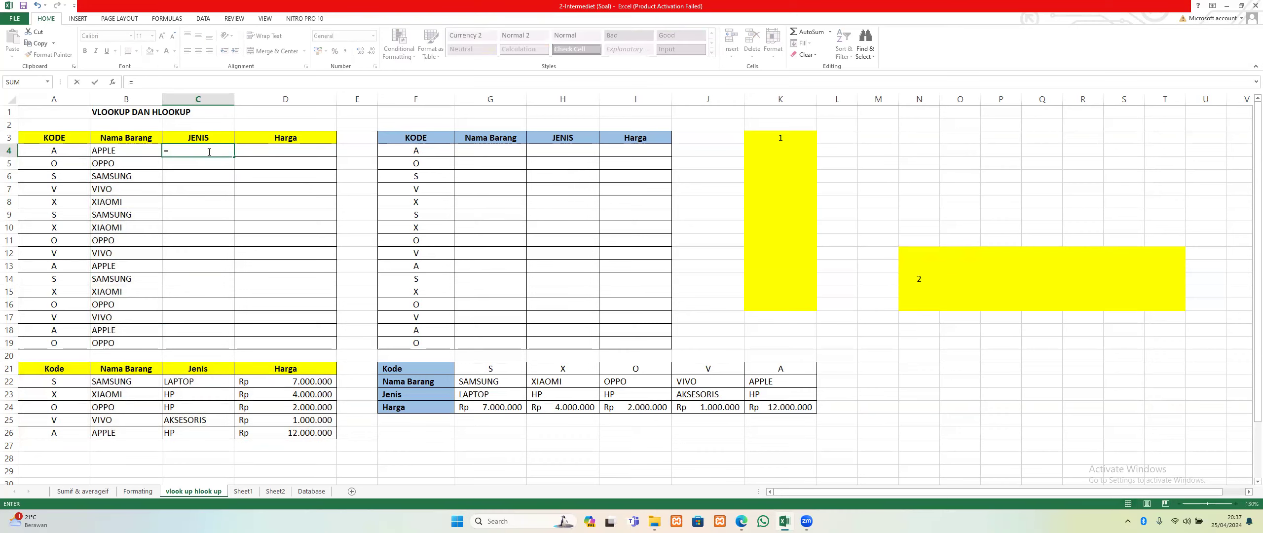
pyautogui.write('V')
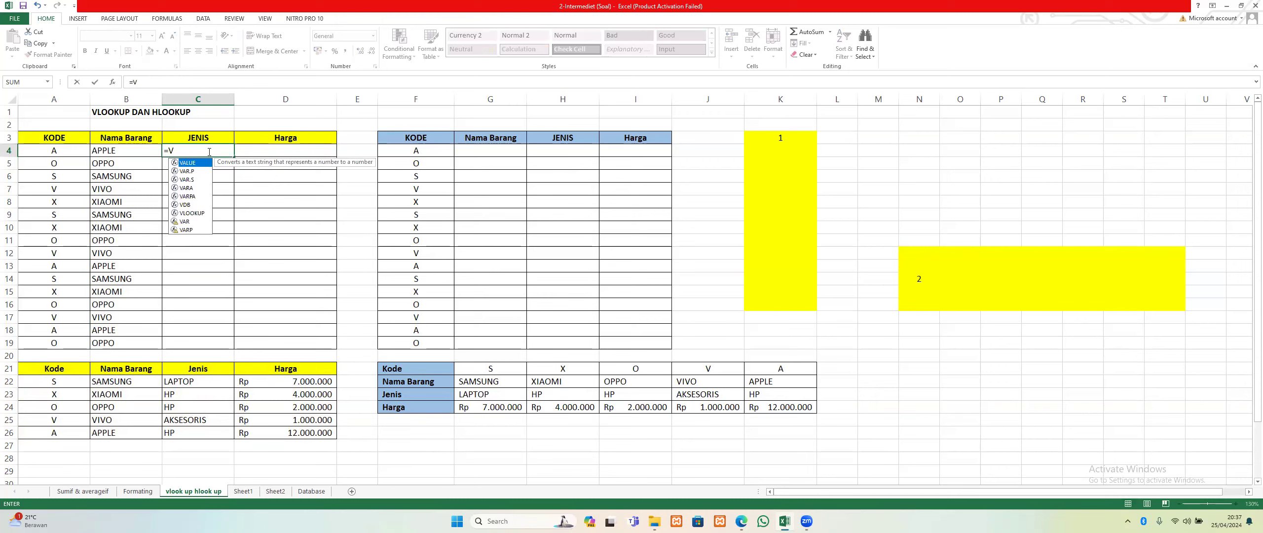
pyautogui.write('L')
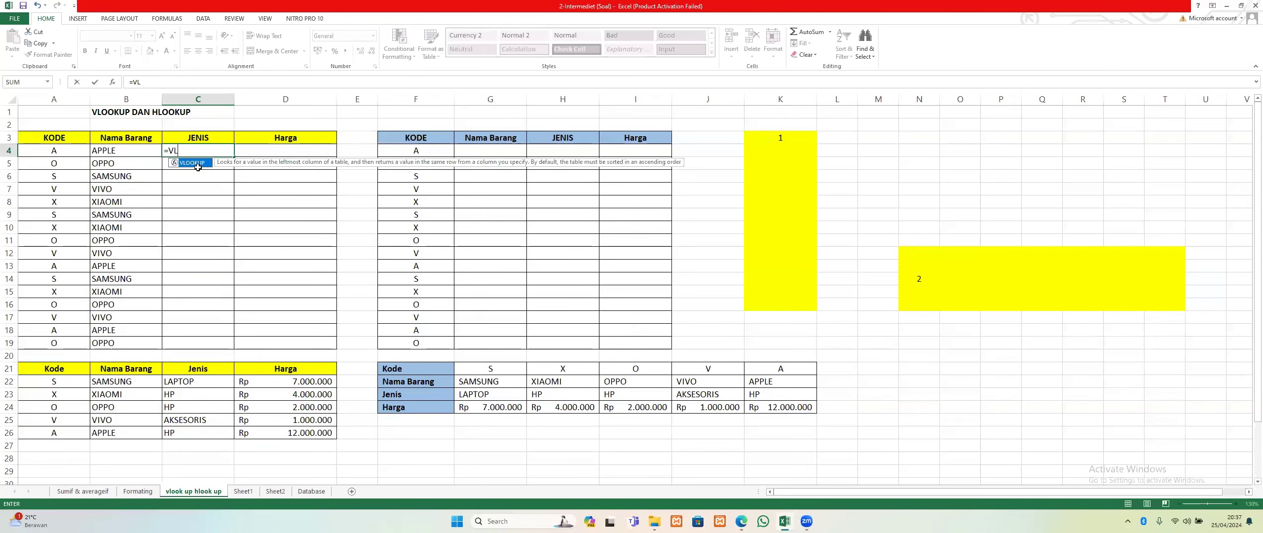
pyautogui.doubleClick(192, 163)
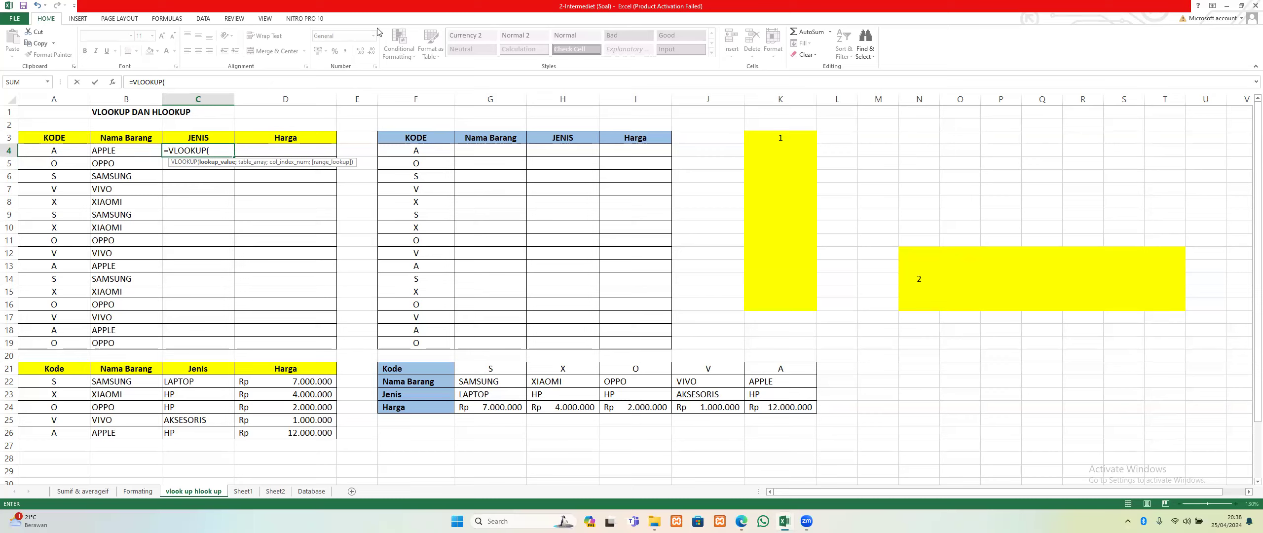
pyautogui.click(724, 287)
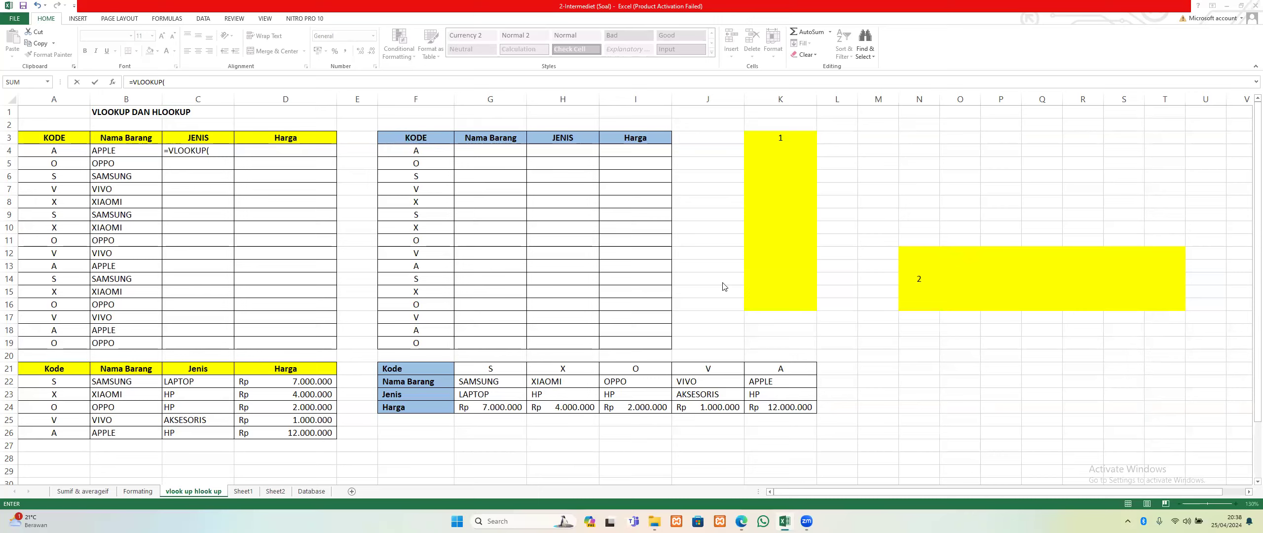
pyautogui.click(137, 148)
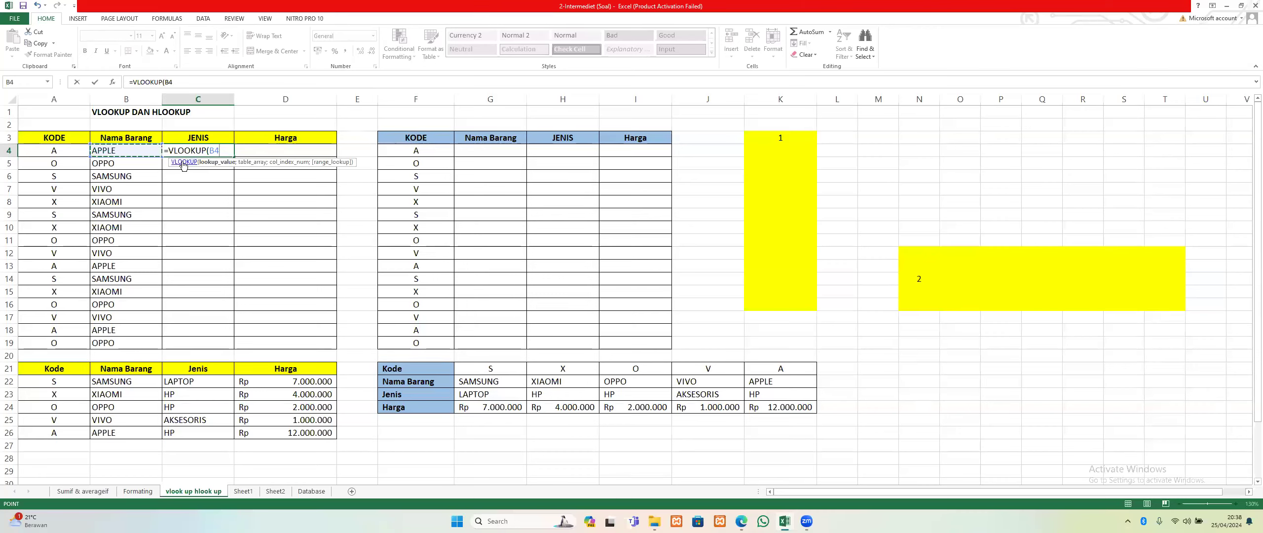
pyautogui.write(';')
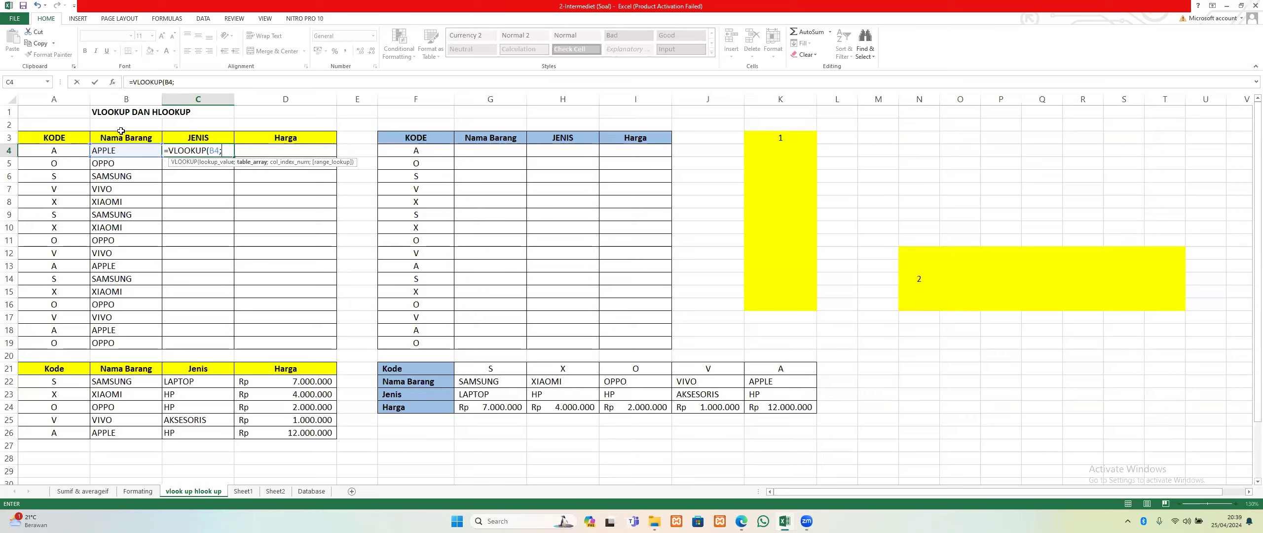
# Step: Add the absolute range $B$21:$D$26 as the table array of the C4 formula
pyautogui.click(113, 373)
pyautogui.moveTo(113, 373); pyautogui.dragTo(296, 433)
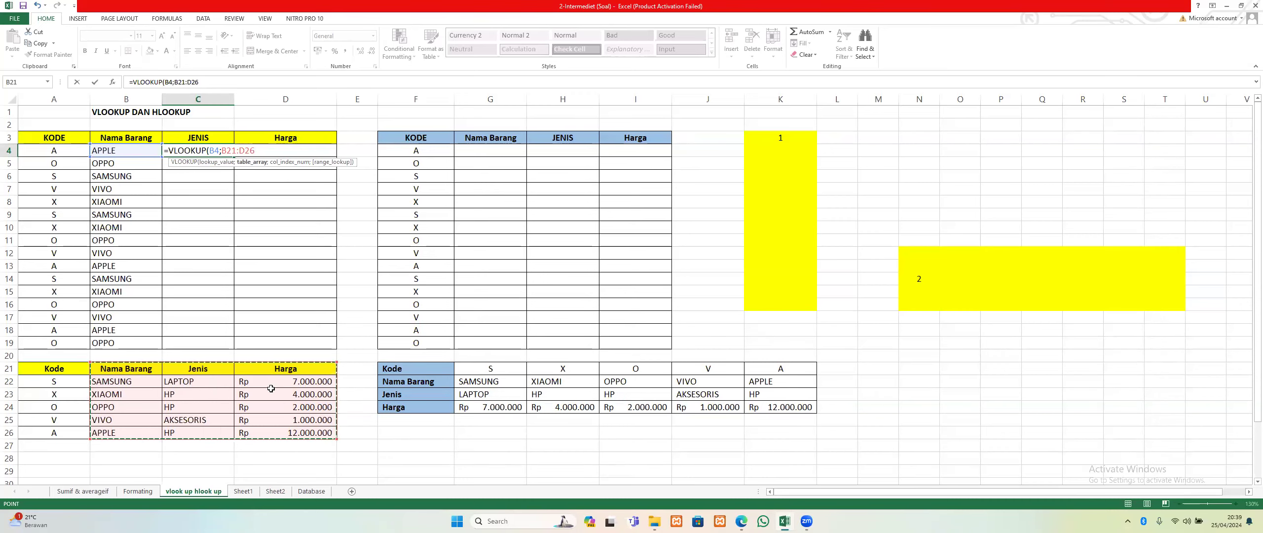
pyautogui.press('F4')
pyautogui.write(';')
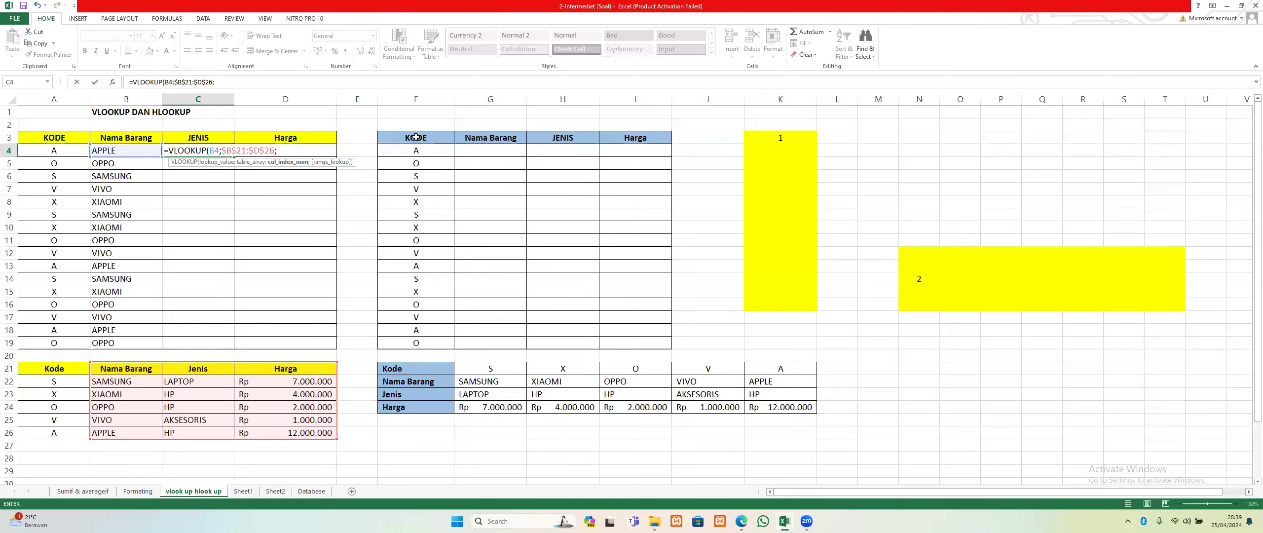
pyautogui.click(573, 50)
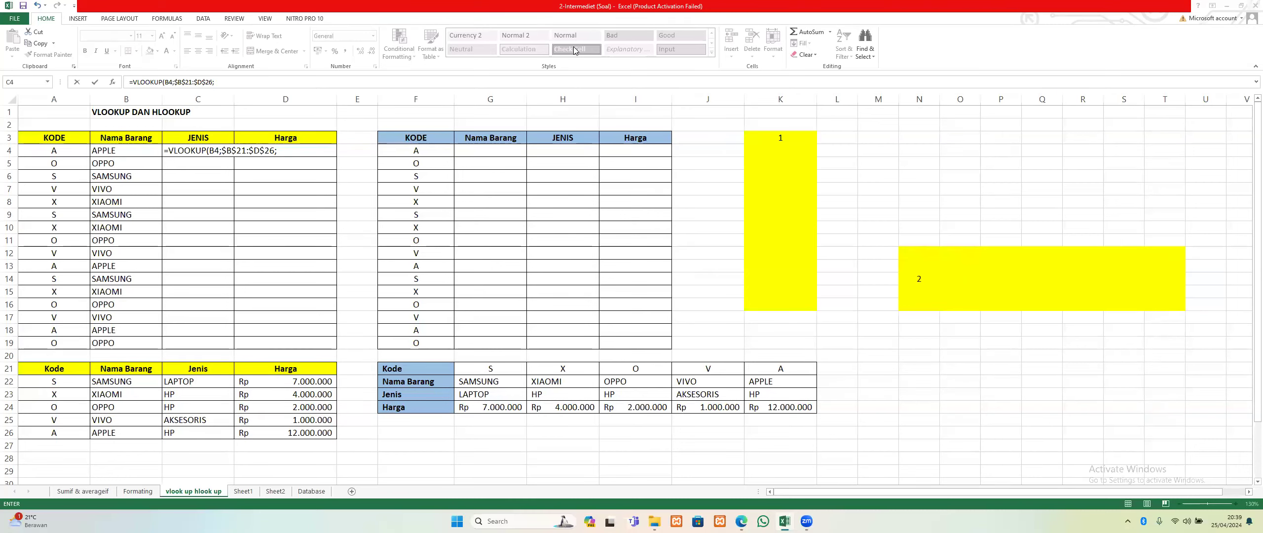
pyautogui.click(223, 82)
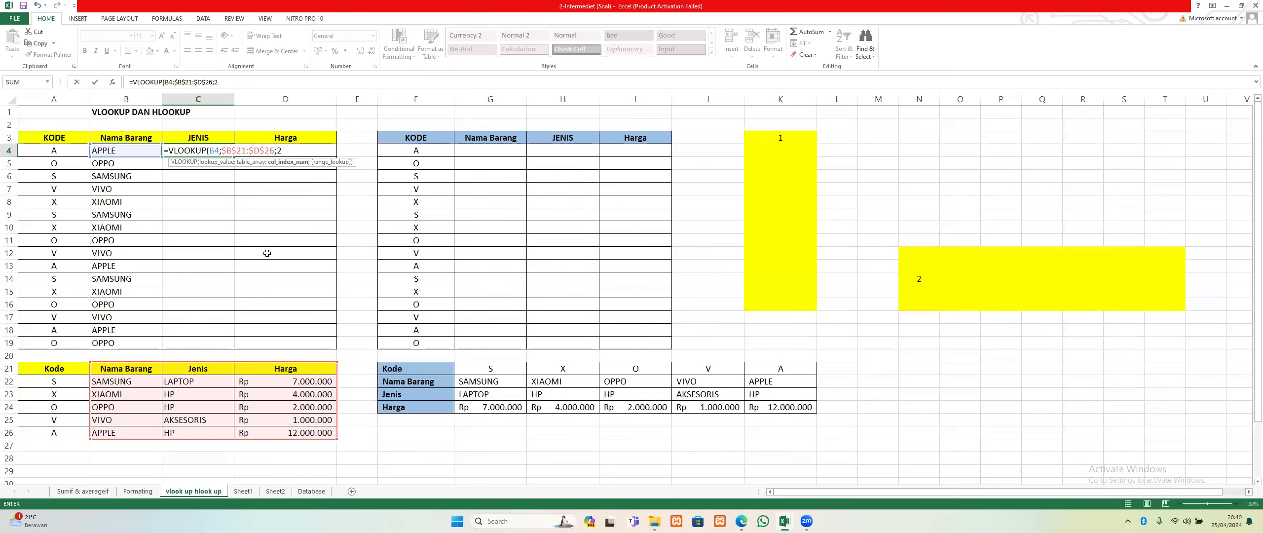
# Step: Complete the C4 formula with column 2 and match 0, and fill it down to C19
pyautogui.write(';')
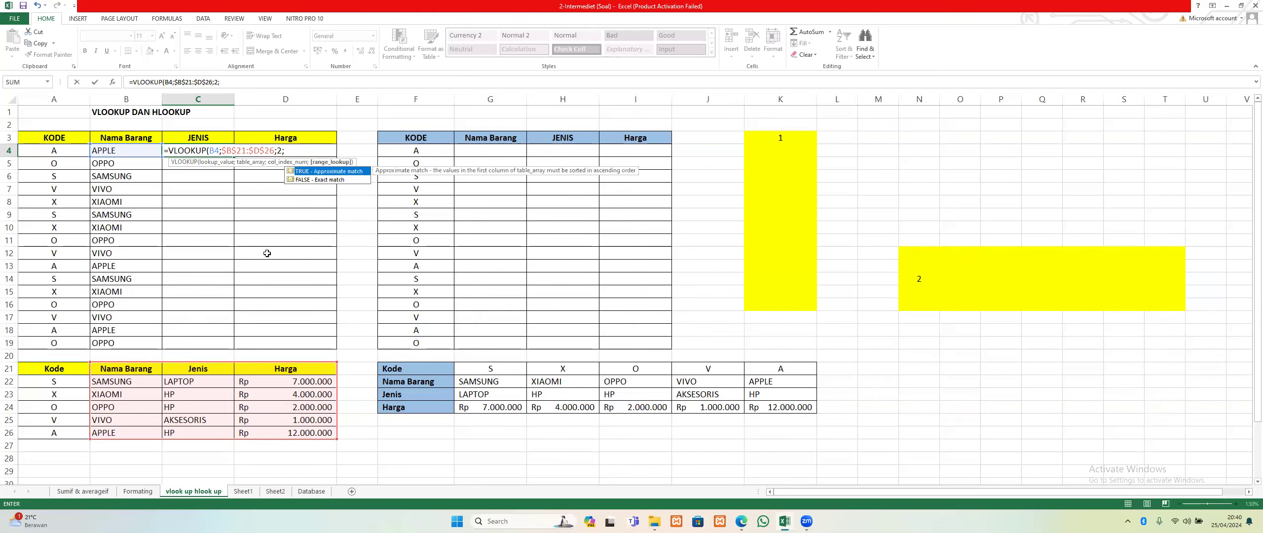
pyautogui.write('0)')
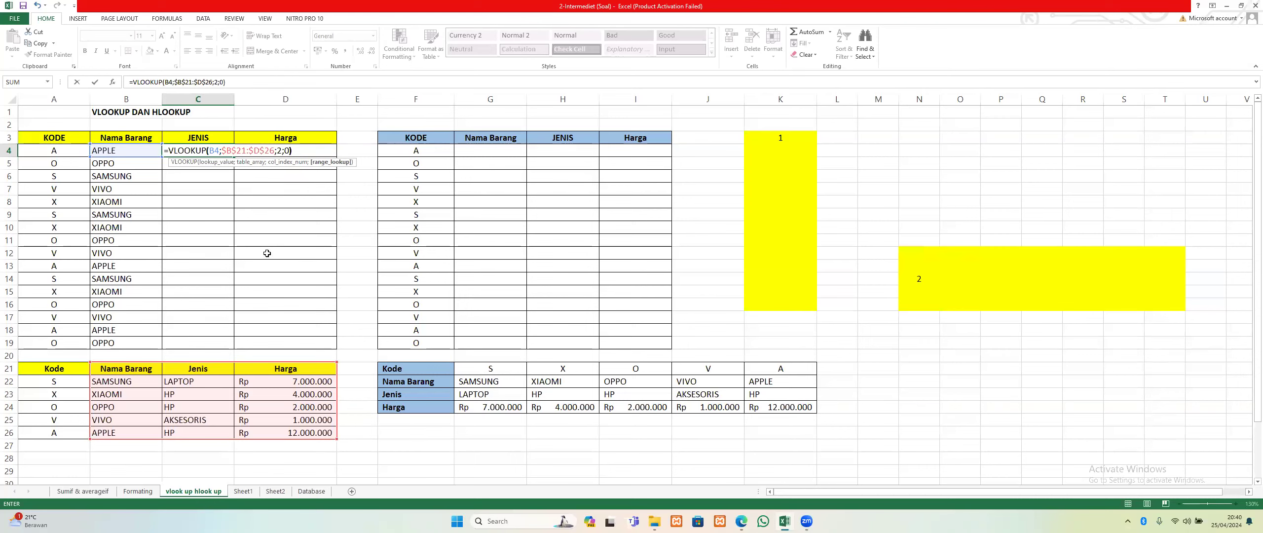
pyautogui.press('Return')
pyautogui.click(193, 155)
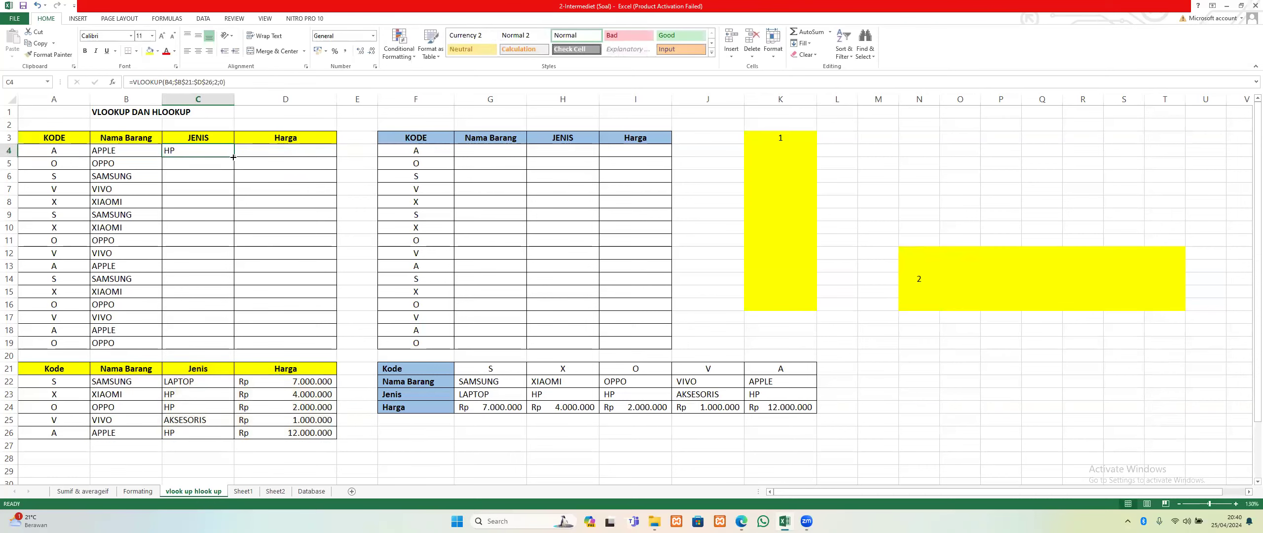
pyautogui.doubleClick(235, 157)
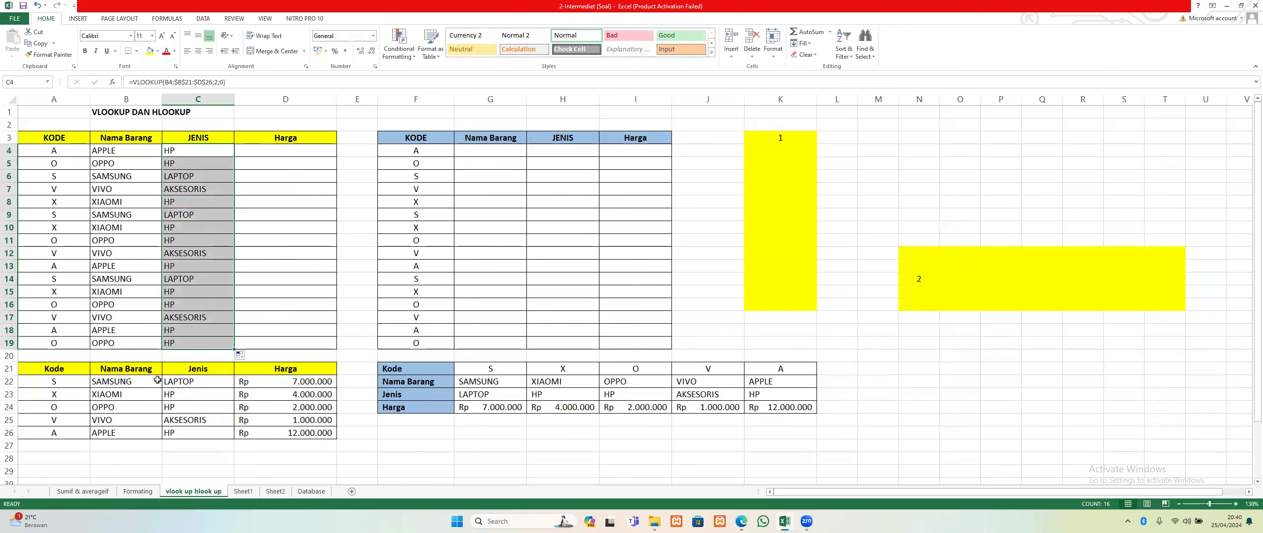
# Step: Check the filled JENIS values against the Kode, Nama Barang and Jenis entries in the vertical reference table A21:D26
pyautogui.click(122, 151)
pyautogui.click(79, 433)
pyautogui.click(172, 437)
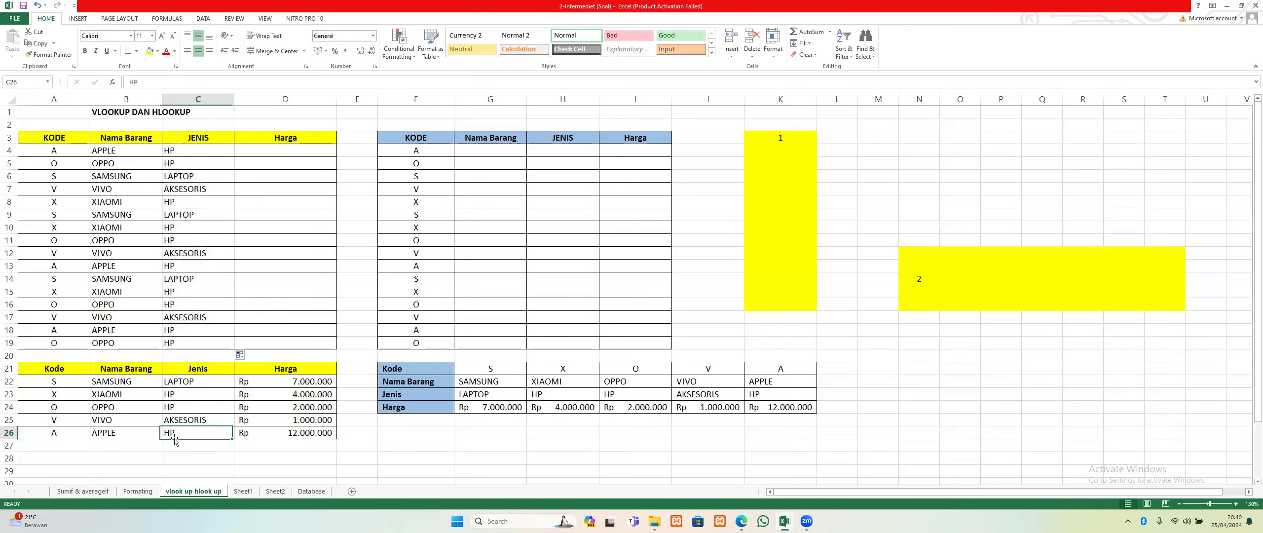
pyautogui.click(113, 168)
pyautogui.click(67, 407)
pyautogui.click(141, 408)
pyautogui.click(166, 407)
pyautogui.click(65, 174)
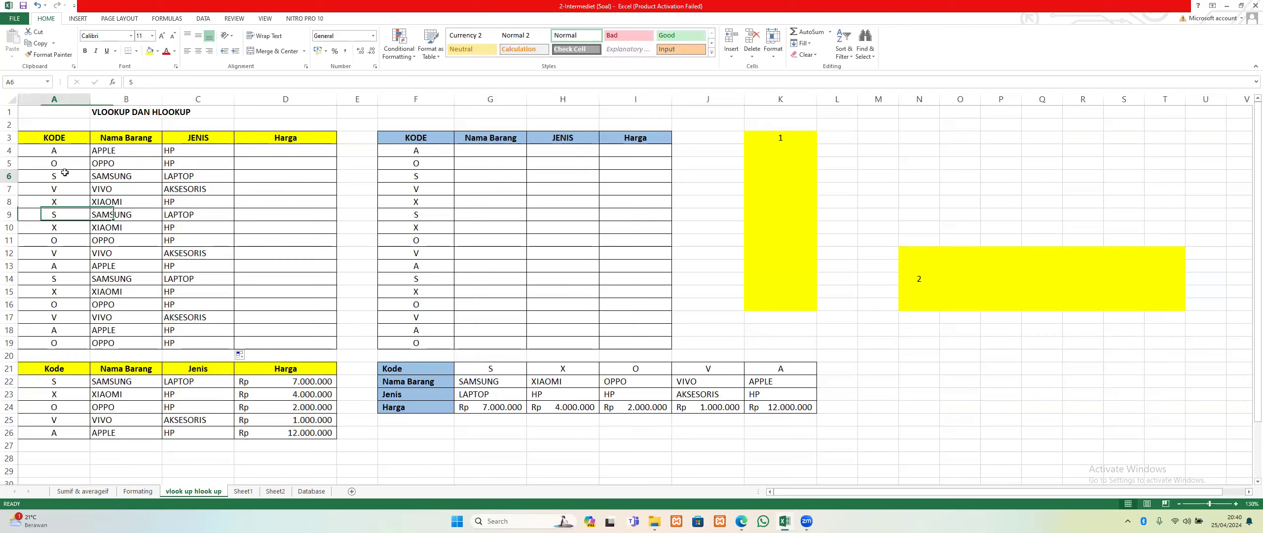
pyautogui.click(75, 384)
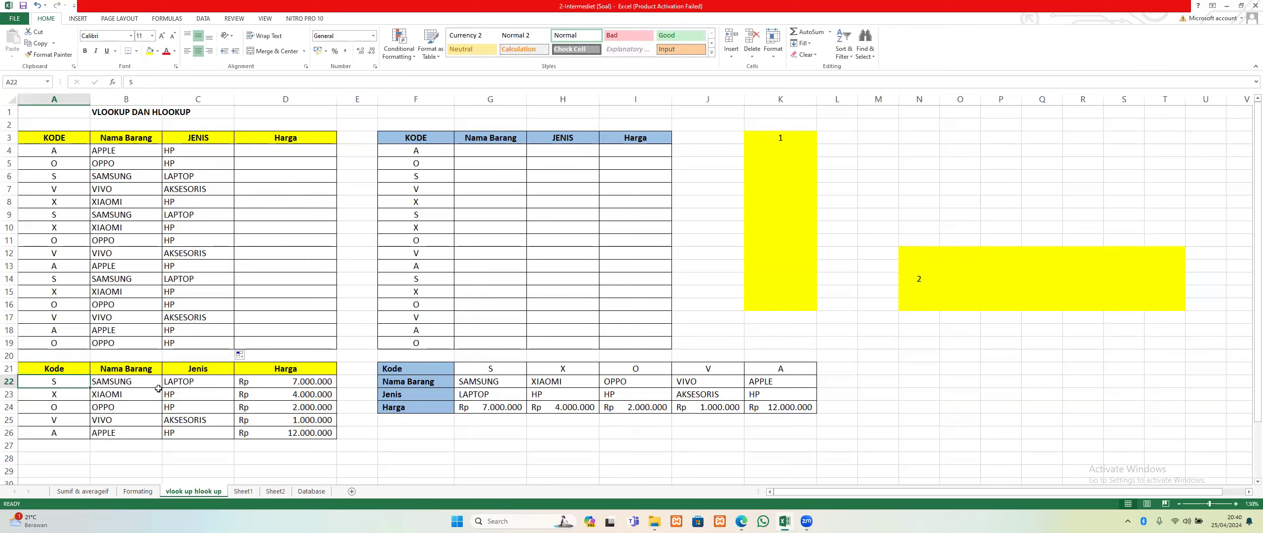
pyautogui.click(181, 385)
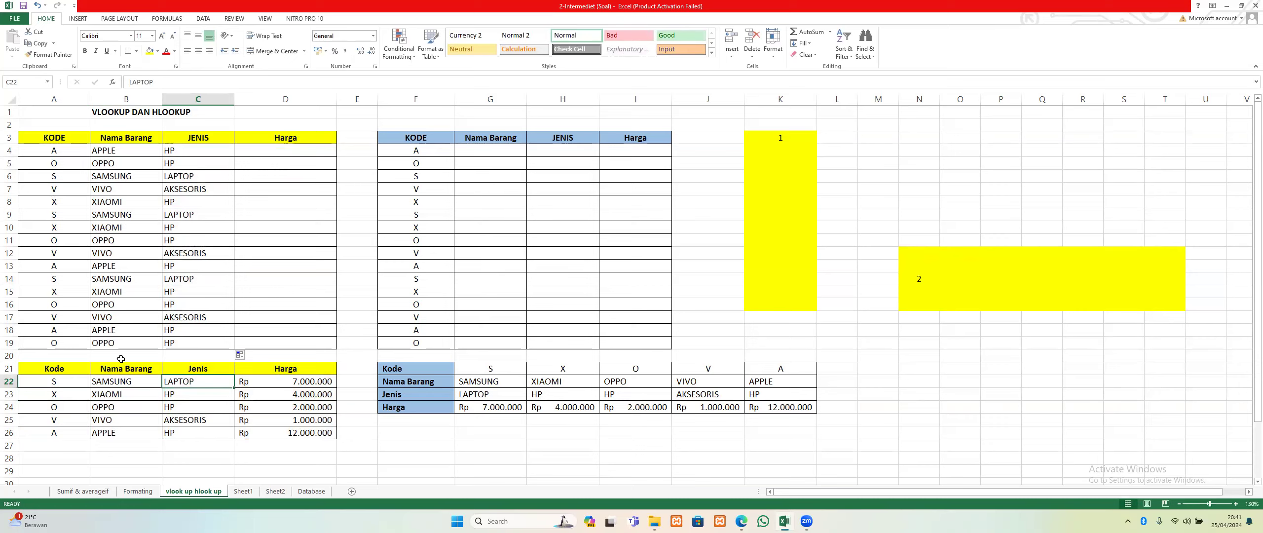
pyautogui.click(181, 417)
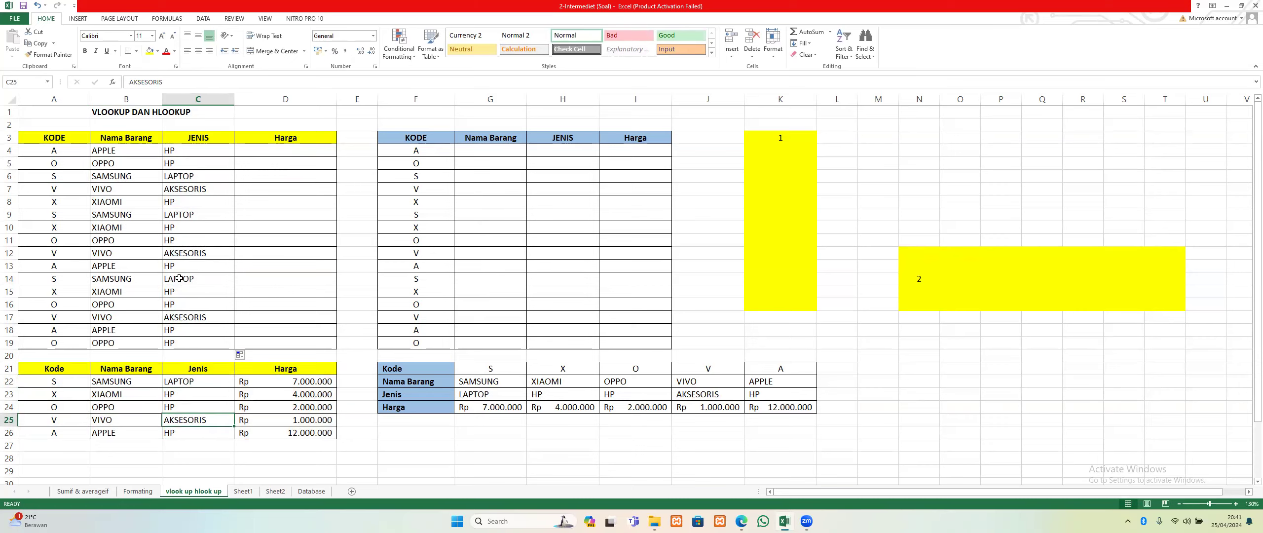
pyautogui.moveTo(86, 394); pyautogui.dragTo(170, 382)
pyautogui.click(171, 208)
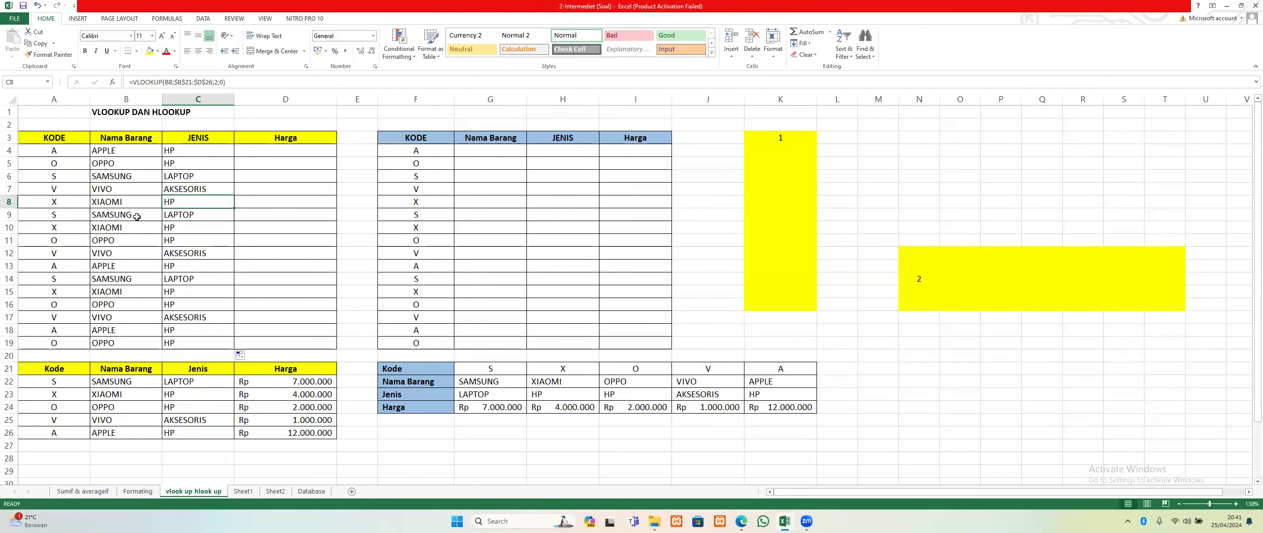
pyautogui.click(181, 229)
# Step: Review the KODE in A4 and the lookup formulas in B4 and C4 alongside the Harga cell D4
pyautogui.click(207, 153)
pyautogui.click(54, 154)
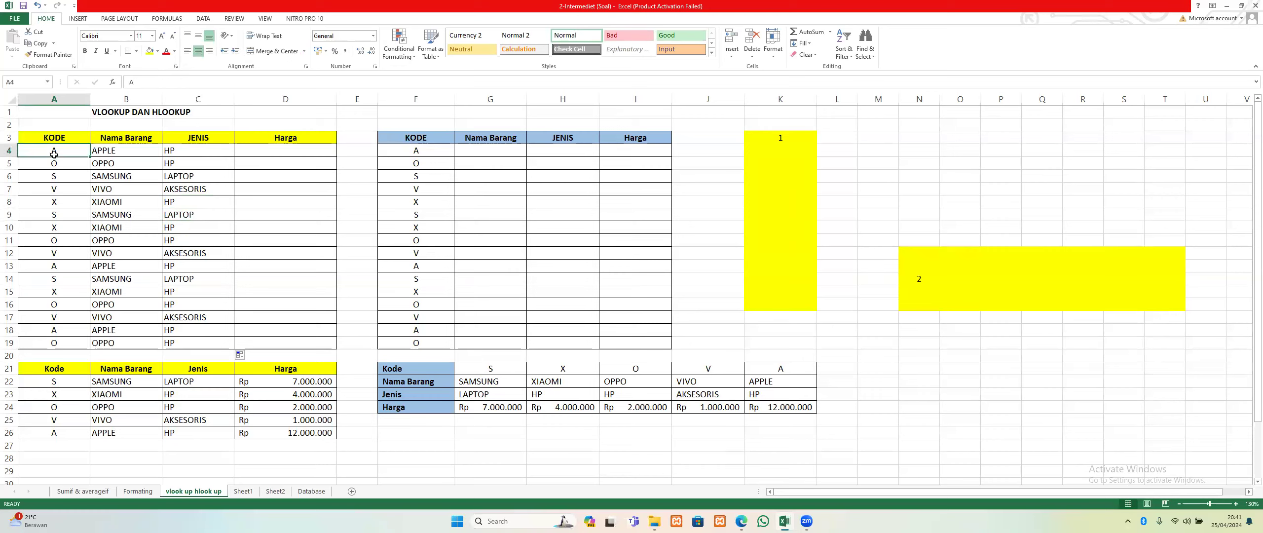
pyautogui.click(131, 151)
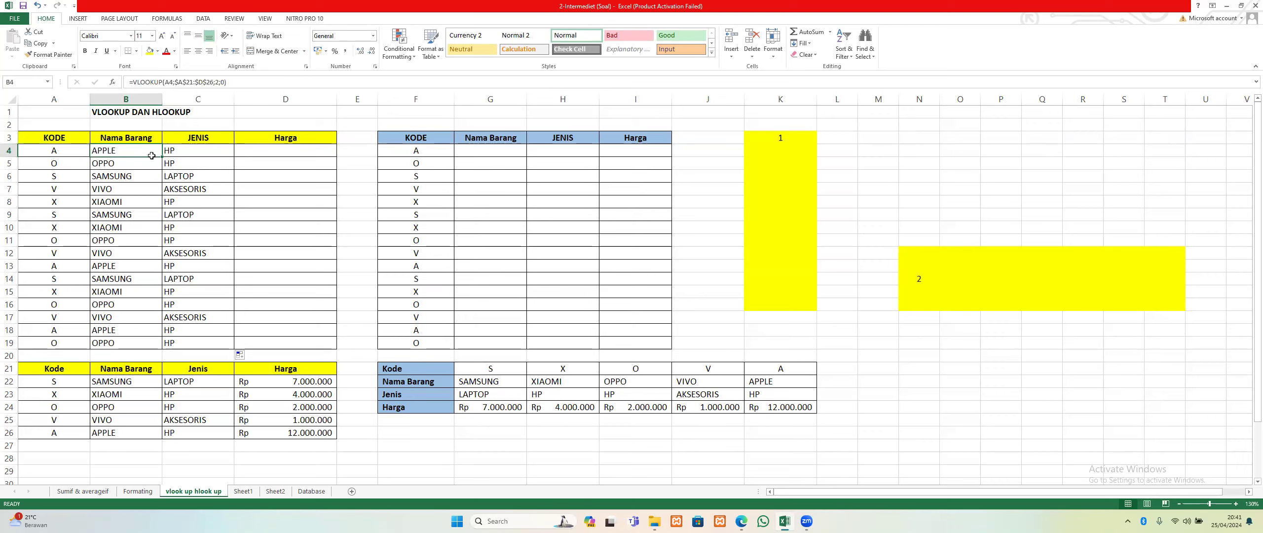
pyautogui.click(197, 152)
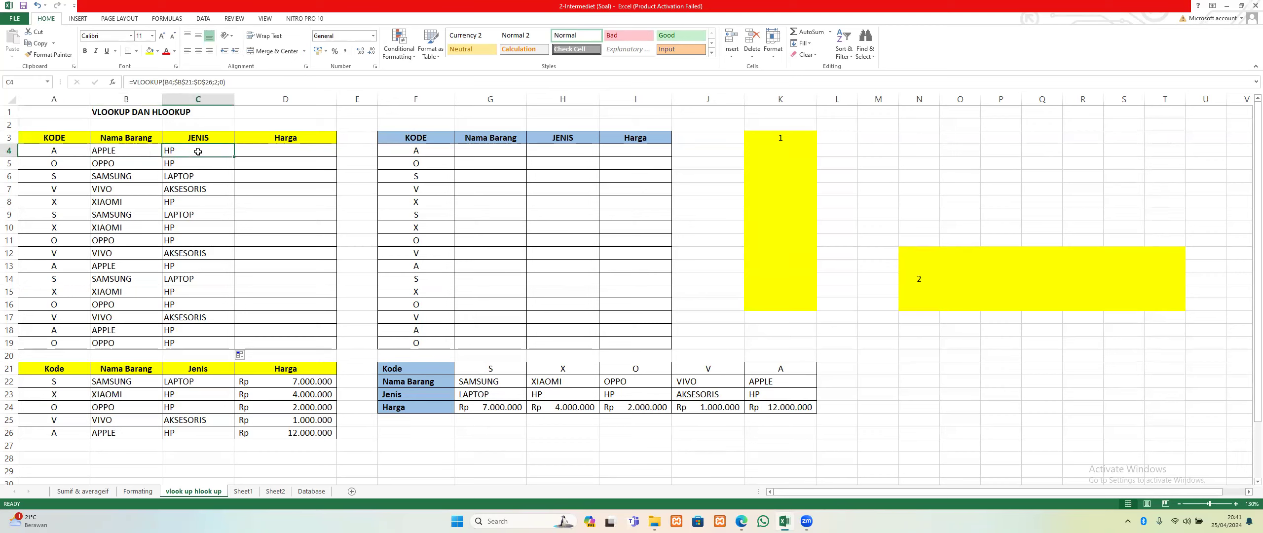
pyautogui.click(276, 152)
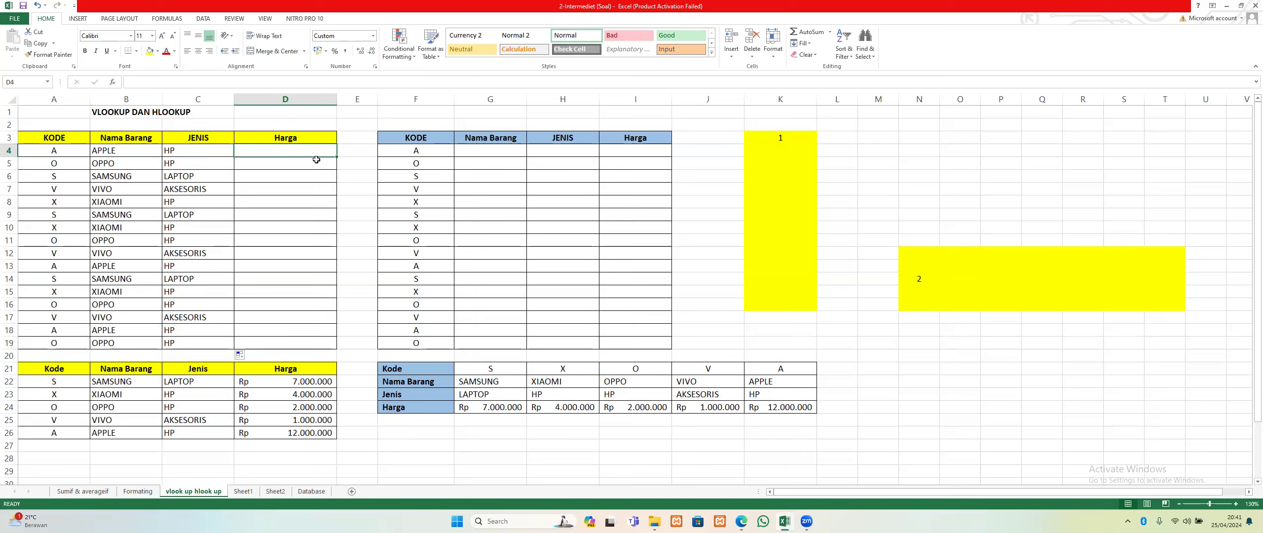
pyautogui.click(59, 152)
pyautogui.click(102, 155)
pyautogui.click(179, 156)
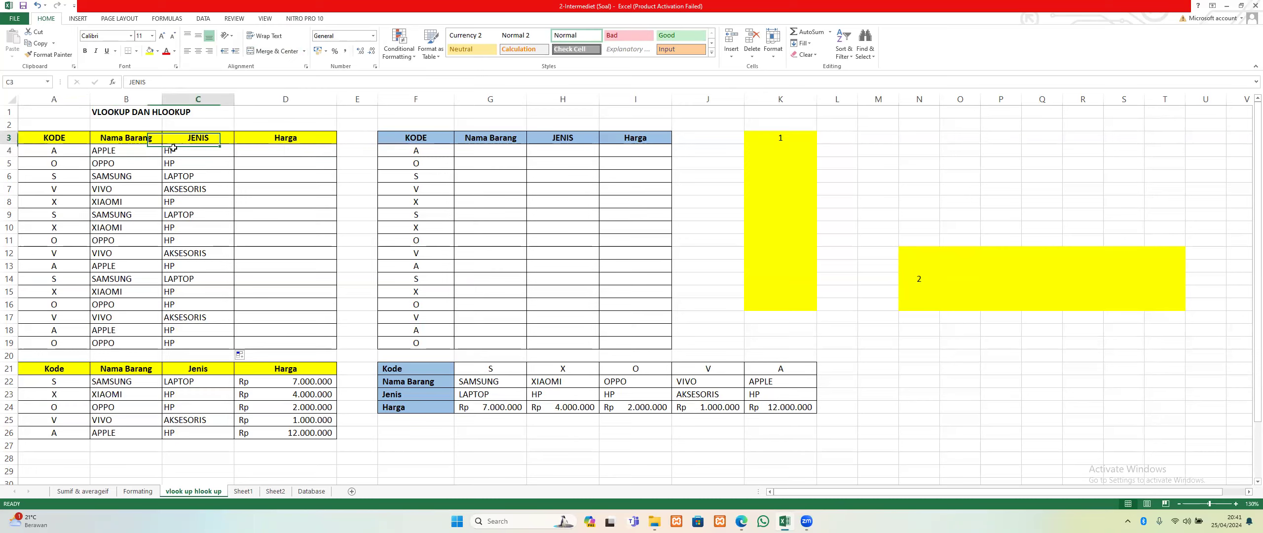
pyautogui.click(251, 152)
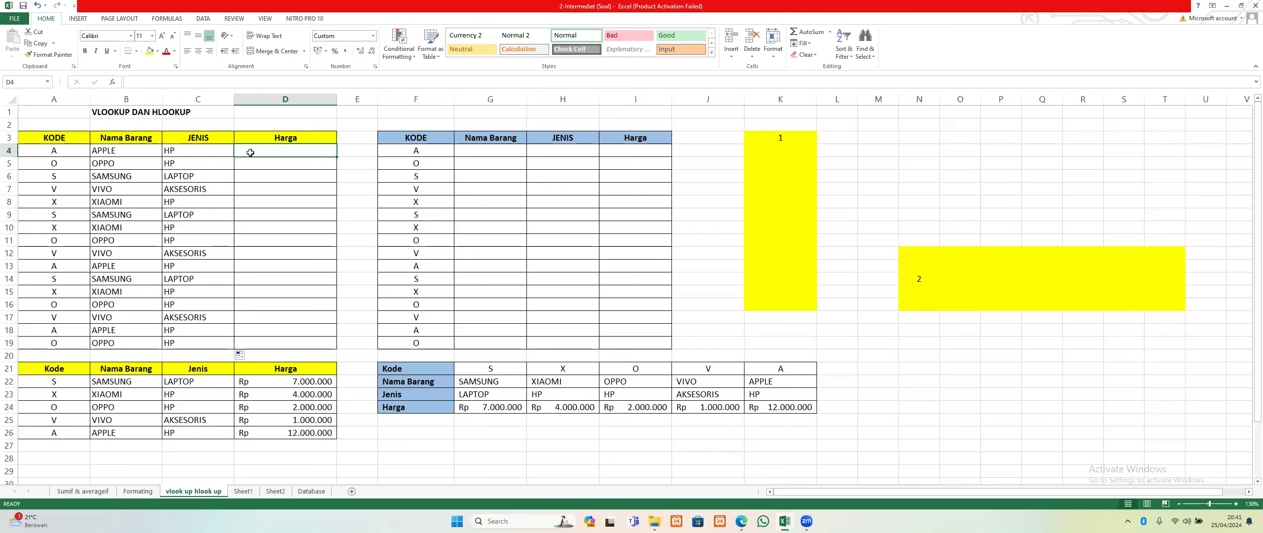
pyautogui.write('=')
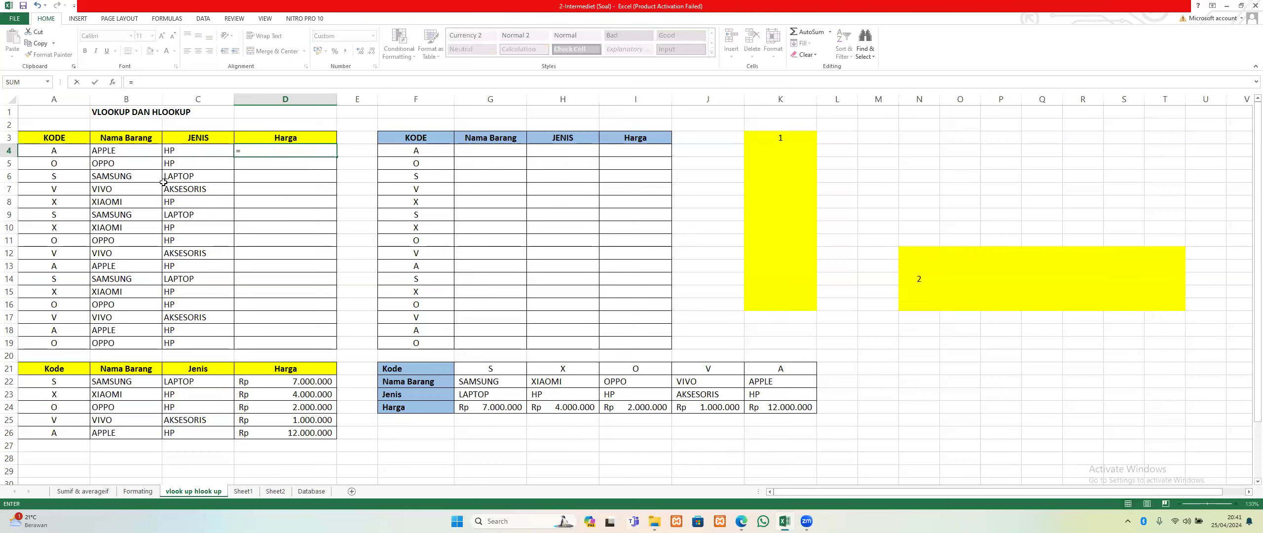
pyautogui.click(57, 140)
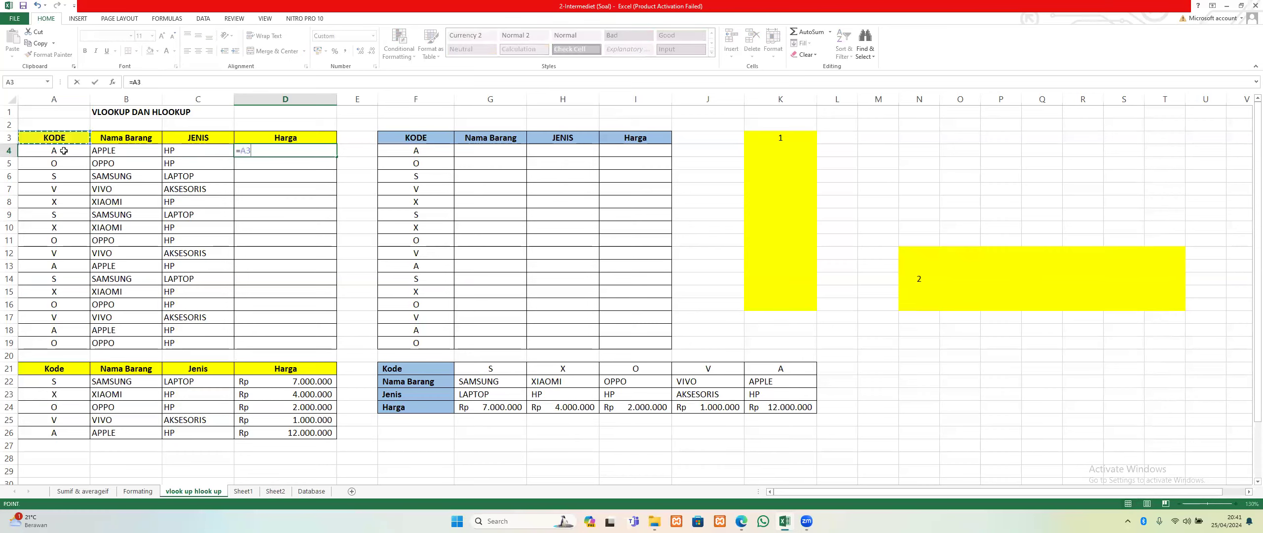
pyautogui.press('BackSpace')
pyautogui.click(136, 148)
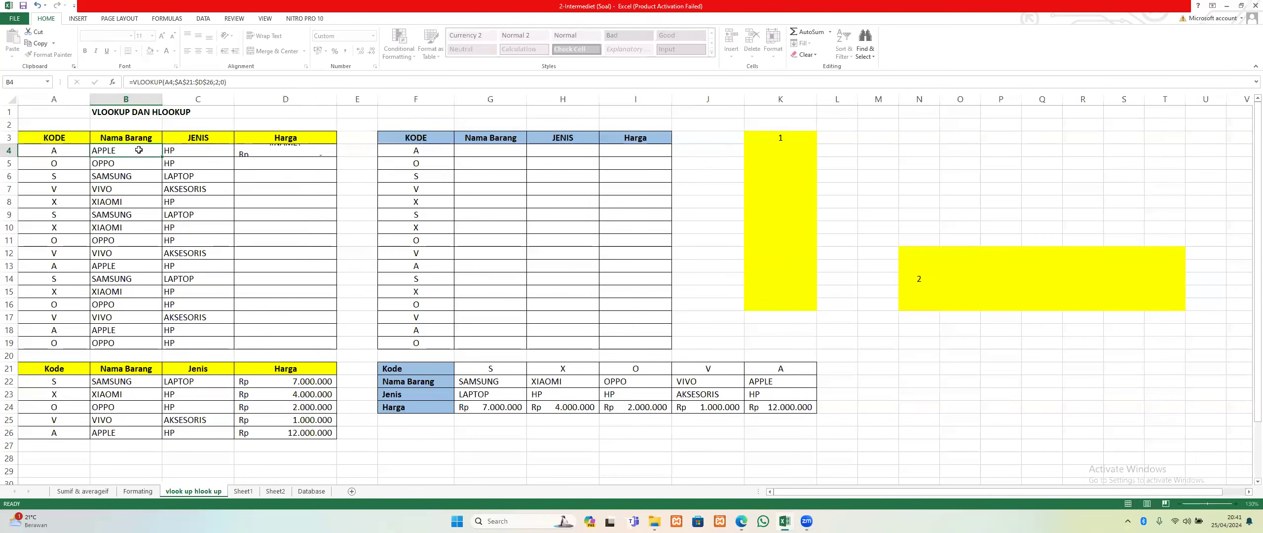
pyautogui.click(235, 83)
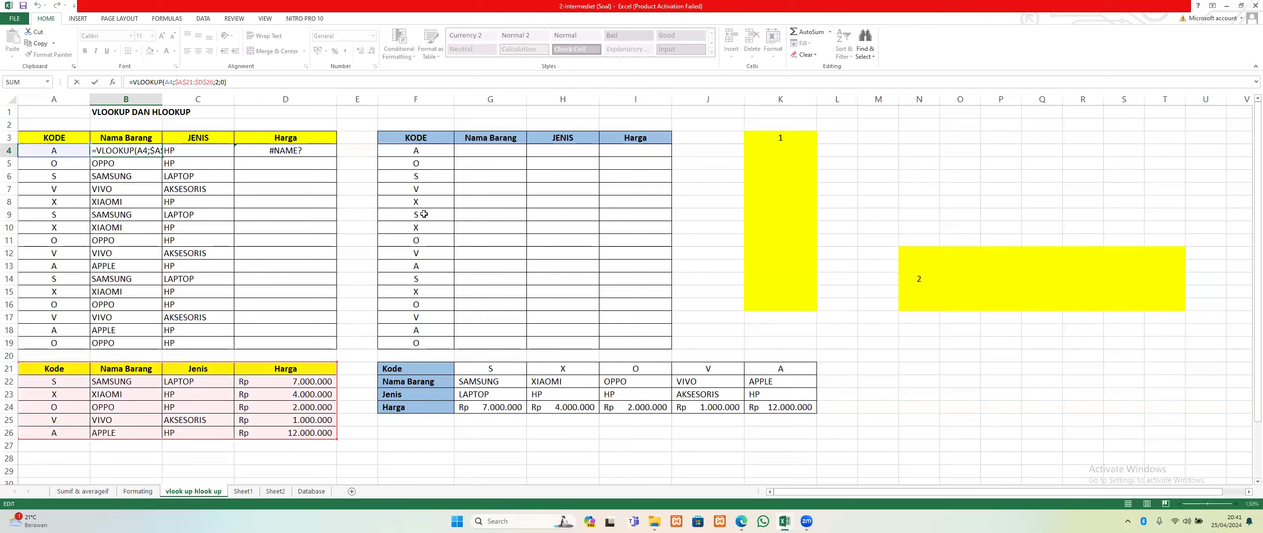
pyautogui.press('Return')
pyautogui.click(272, 150)
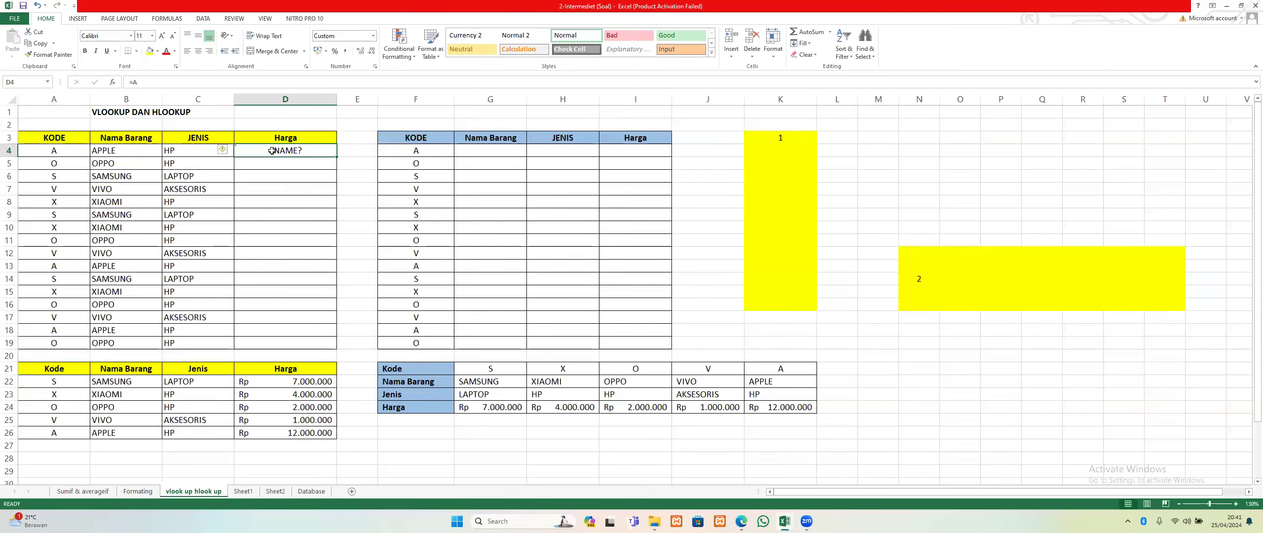
pyautogui.click(178, 82)
pyautogui.press('BackSpace')
pyautogui.press('BackSpace')
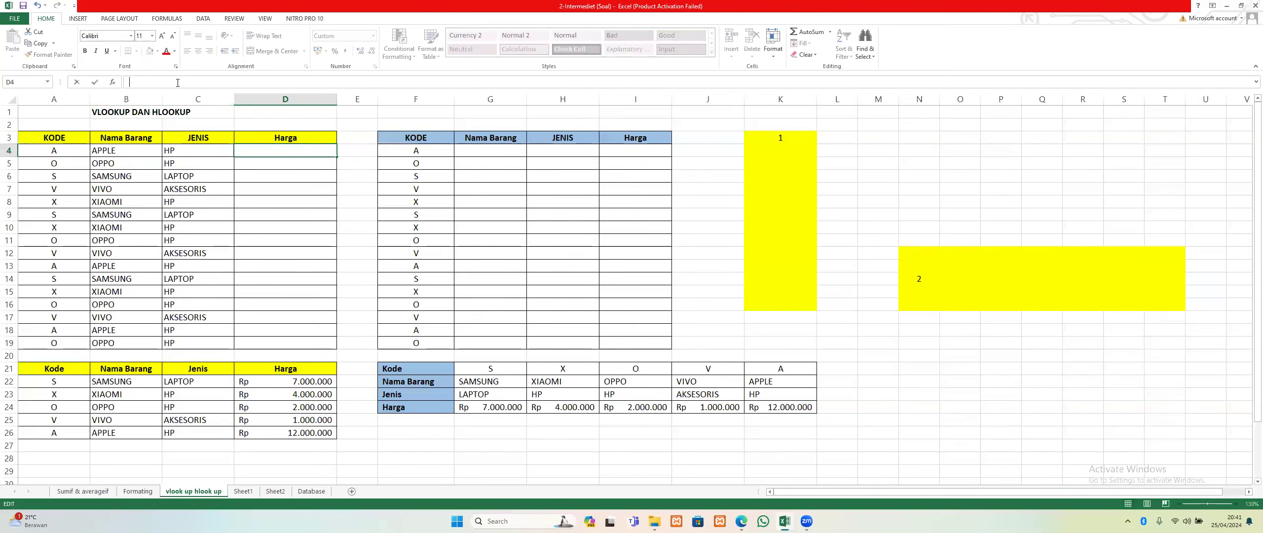
pyautogui.click(152, 141)
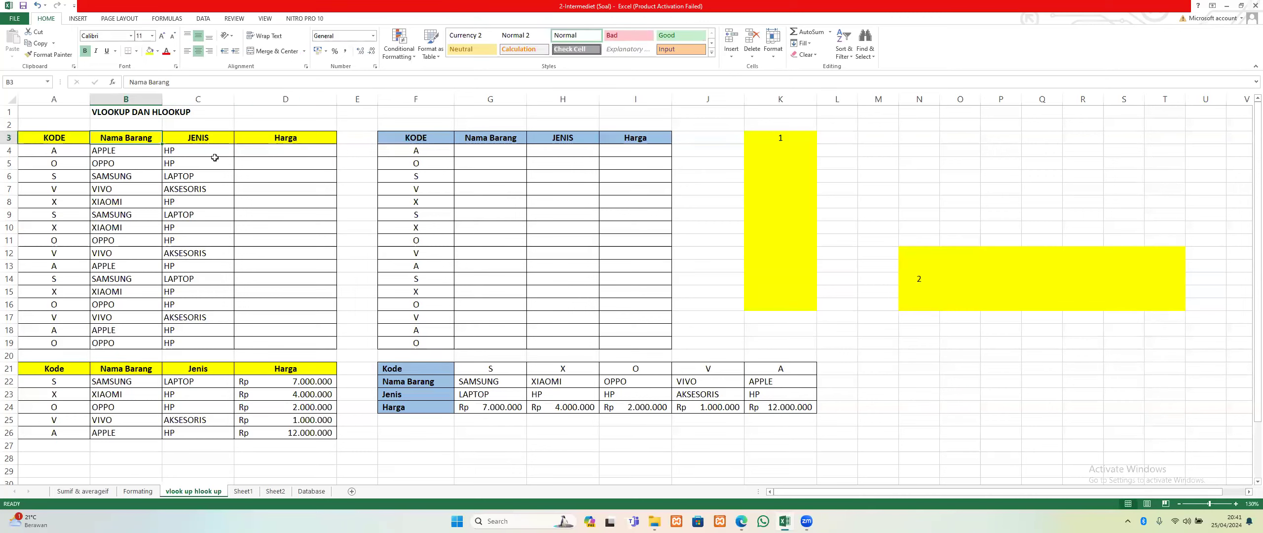
pyautogui.click(214, 160)
pyautogui.click(219, 148)
pyautogui.click(267, 152)
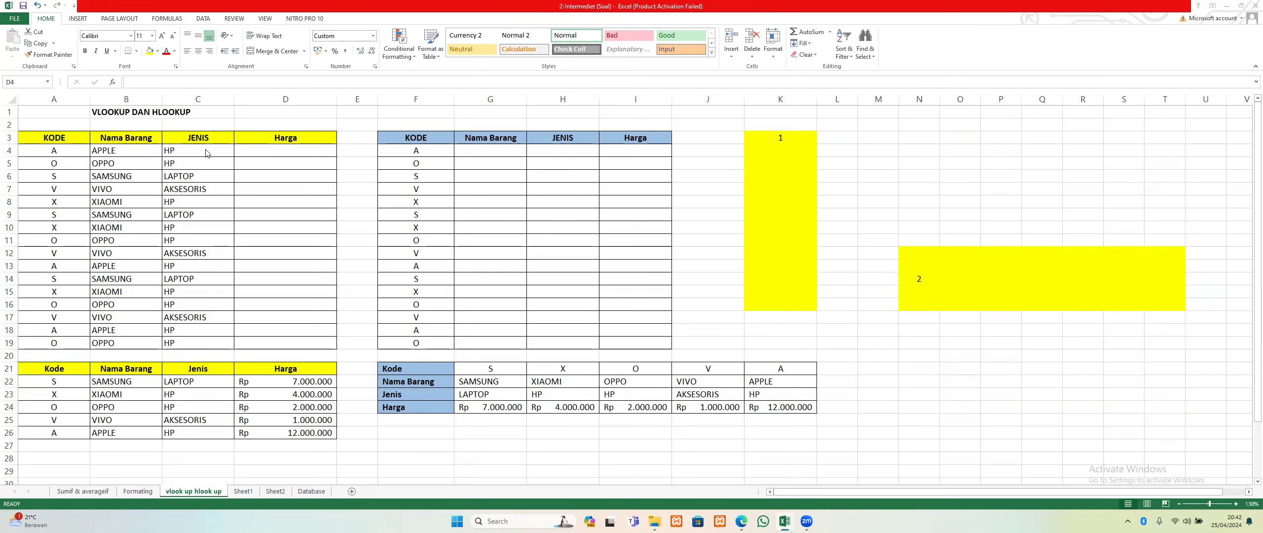
# Step: Start a VLOOKUP formula in the Harga cell D4 with the JENIS cell C4 as the lookup value
pyautogui.click(289, 152)
pyautogui.write('=VL')
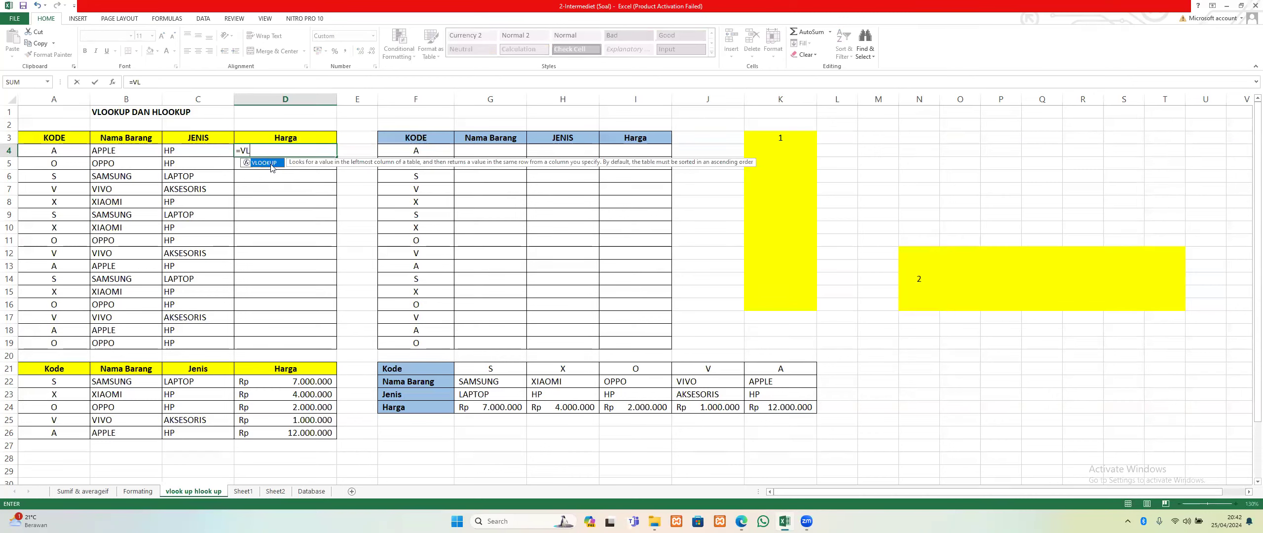
pyautogui.doubleClick(270, 163)
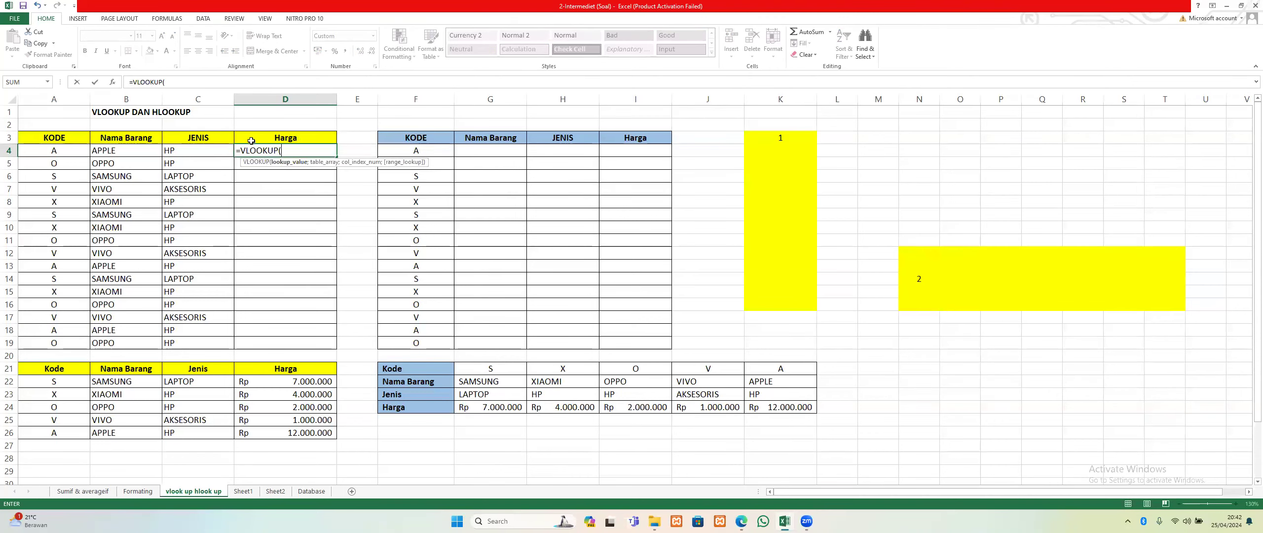
pyautogui.click(640, 49)
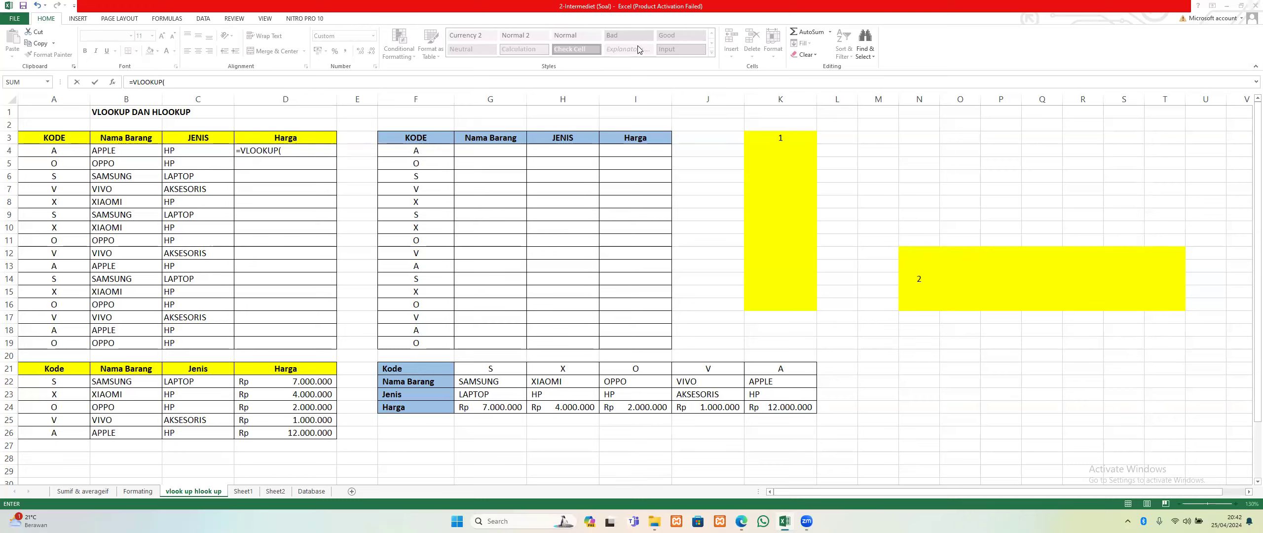
pyautogui.click(281, 150)
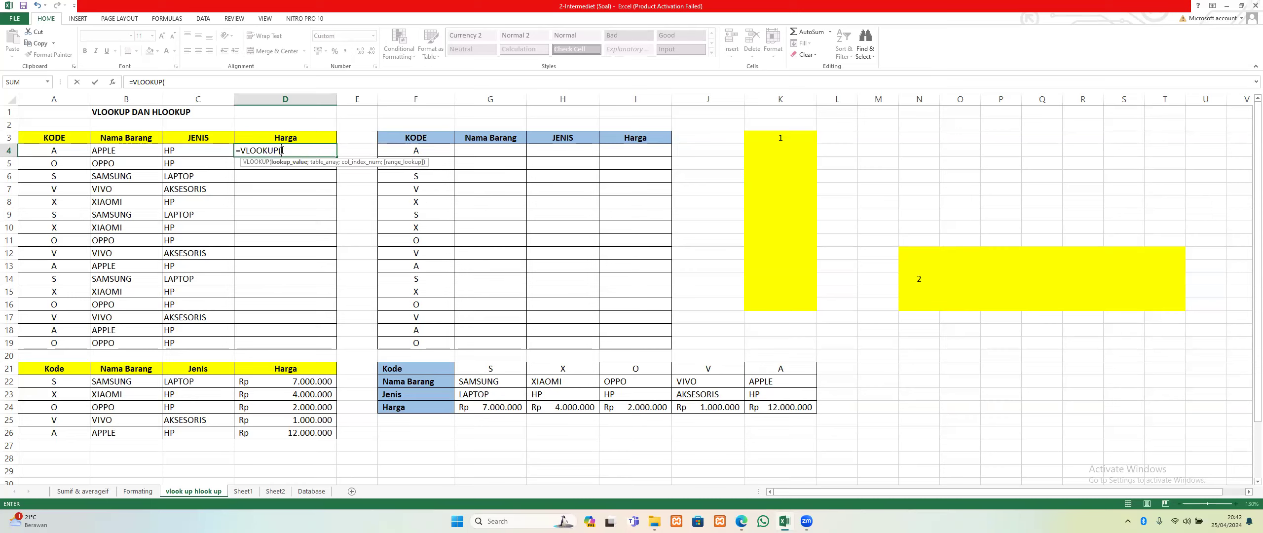
pyautogui.click(183, 151)
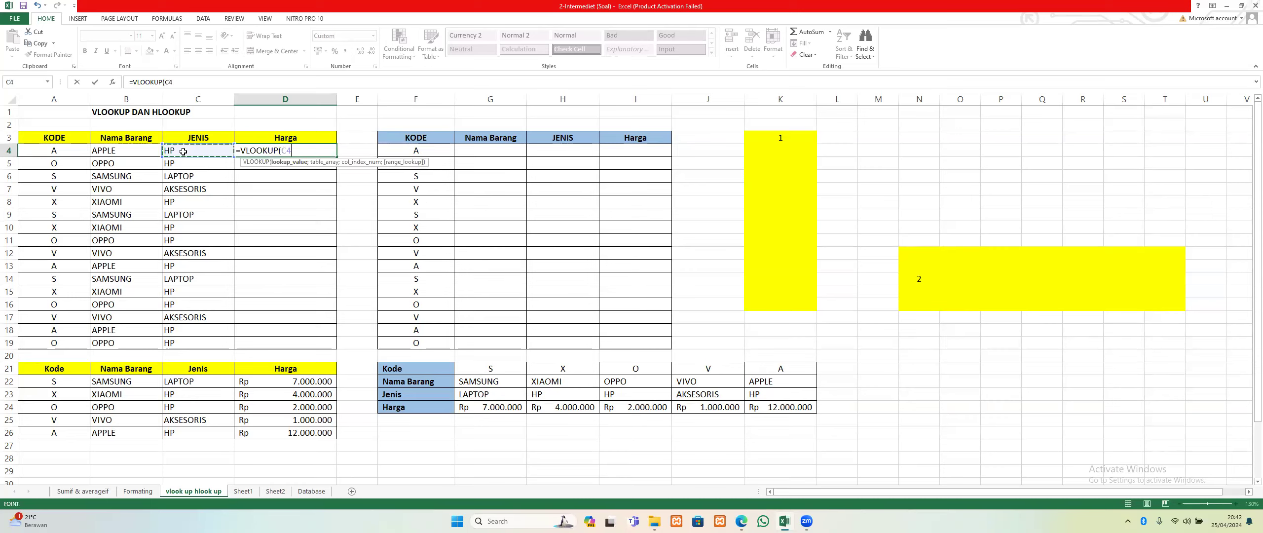
pyautogui.write(';')
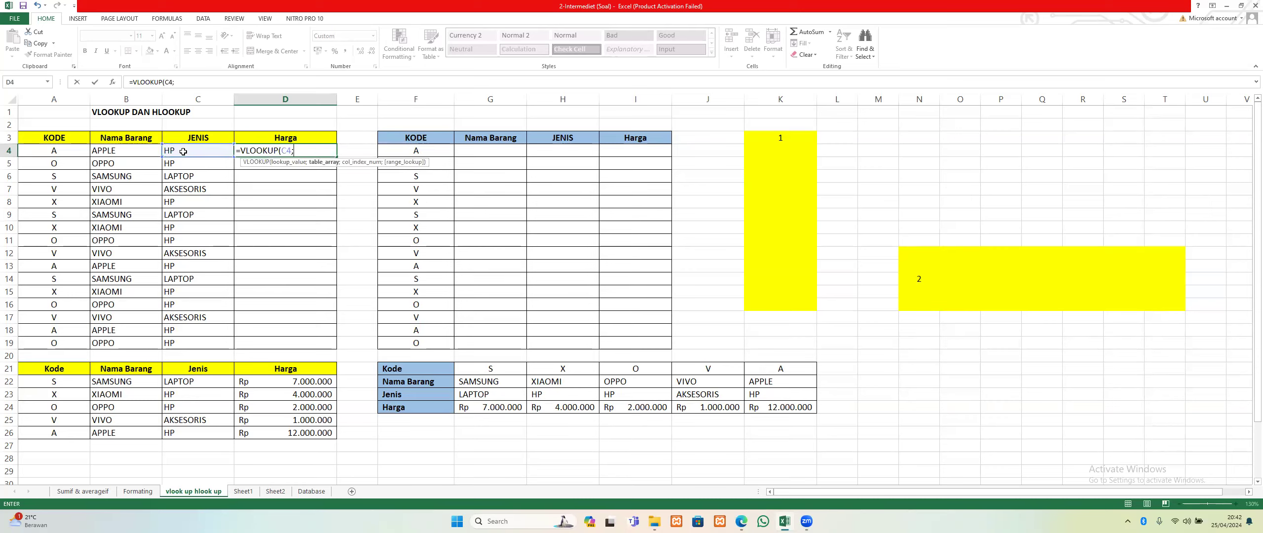
# Step: Complete the D4 formula with the absolute table array $C$21:$D$26, column 2 and match 0, and fill it down to D19
pyautogui.moveTo(198, 369); pyautogui.dragTo(272, 433)
pyautogui.press('F4')
pyautogui.write(';2')
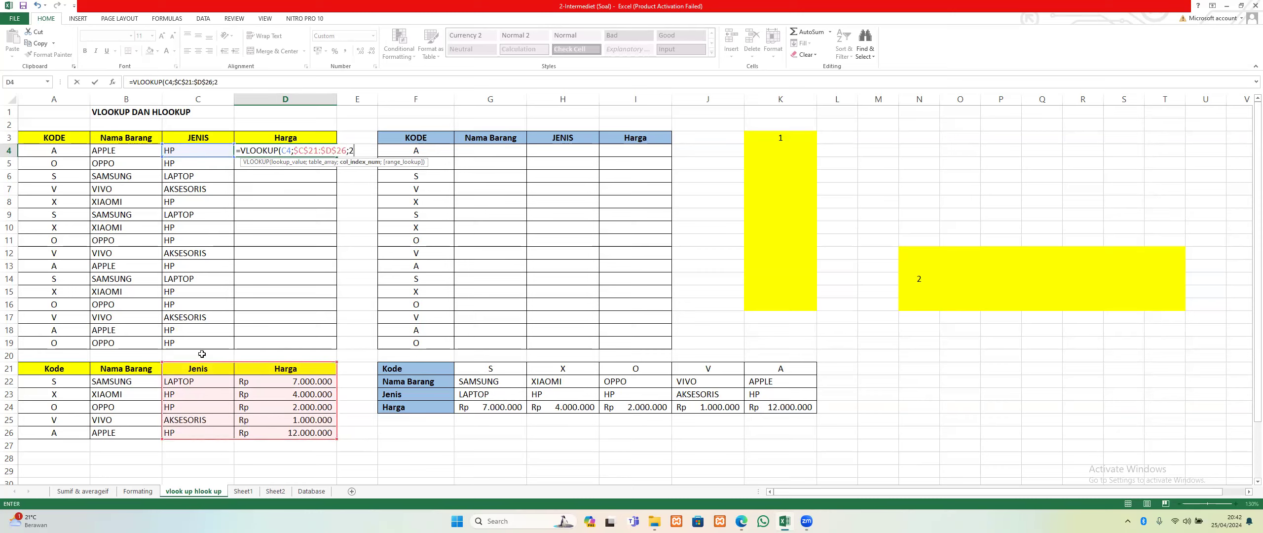
pyautogui.click(599, 41)
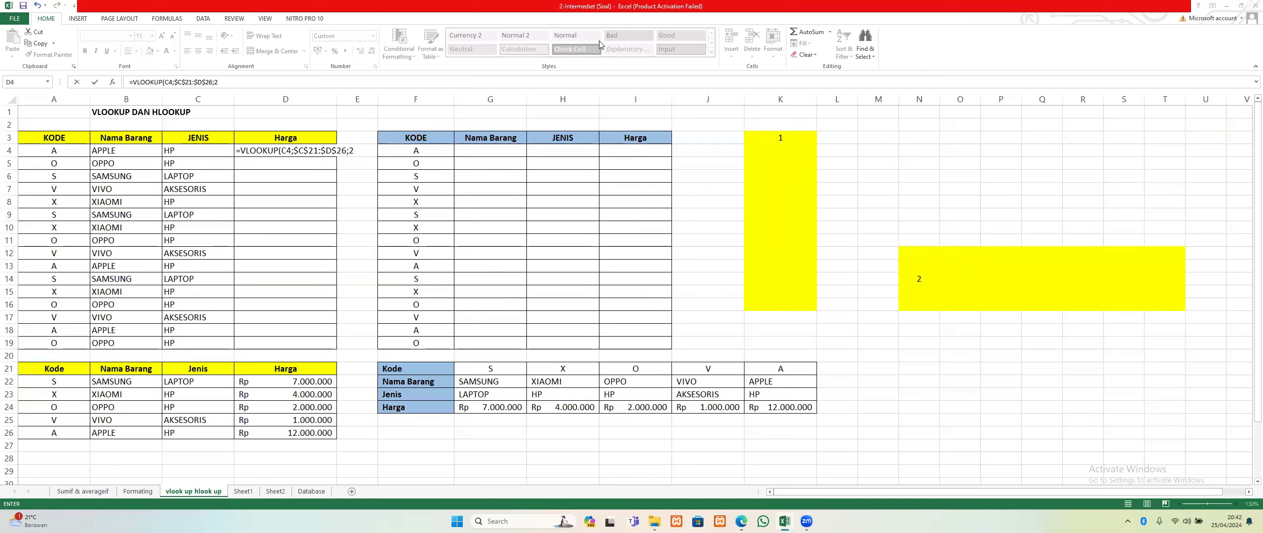
pyautogui.click(364, 150)
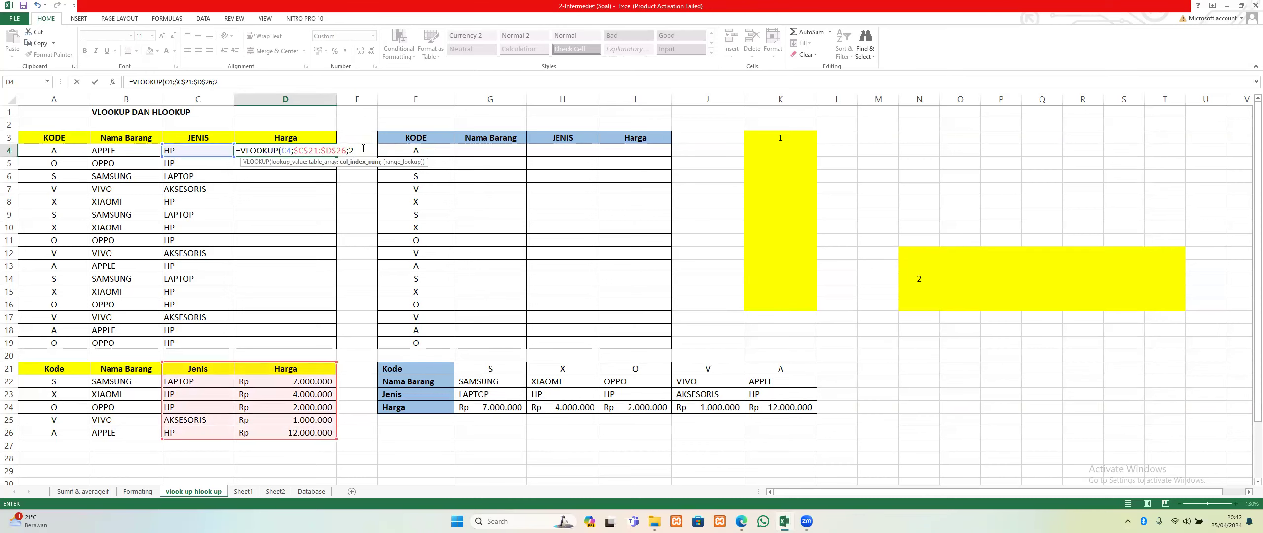
pyautogui.write(';')
pyautogui.write('0)')
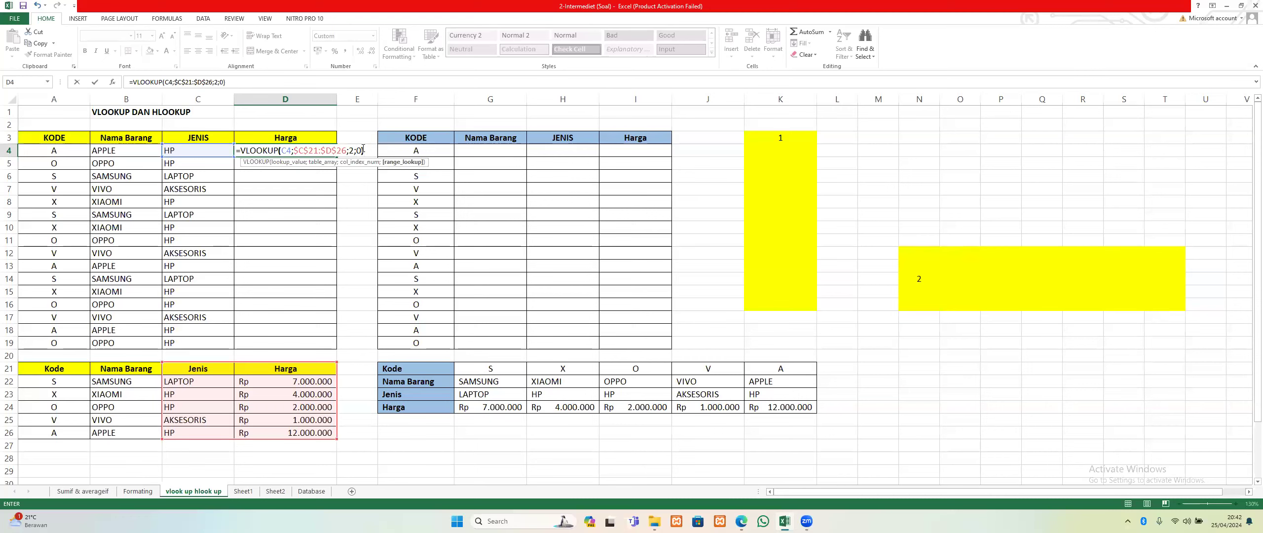
pyautogui.press('Return')
pyautogui.click(310, 154)
pyautogui.doubleClick(337, 158)
# Step: Compare the filled Harga of APPLE in D4 with its price in the reference table cell D26
pyautogui.click(286, 241)
pyautogui.click(196, 152)
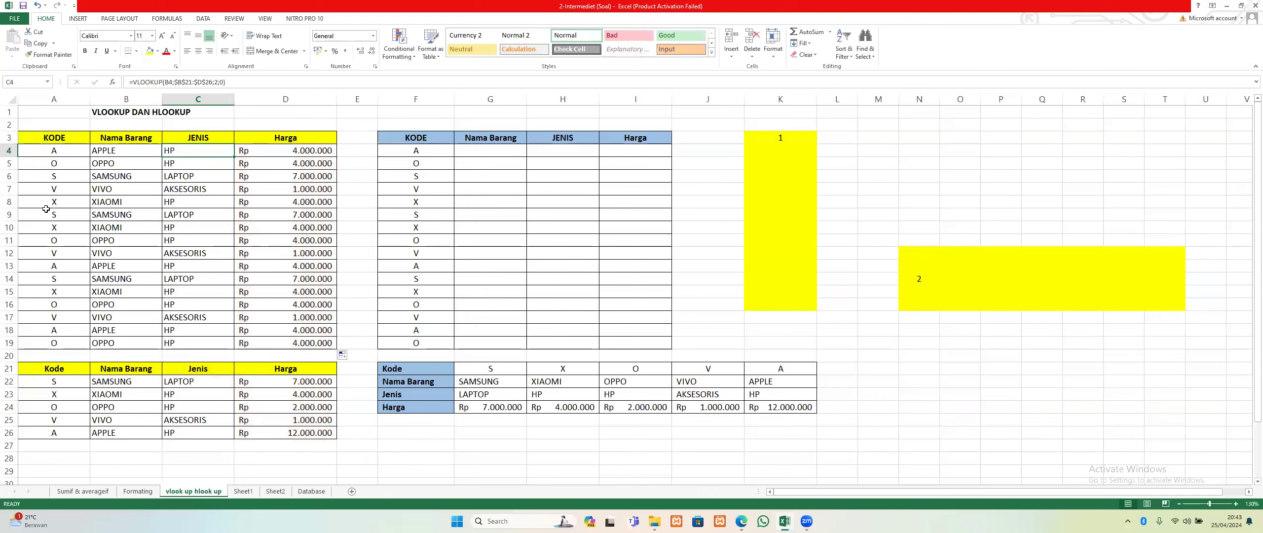
pyautogui.click(114, 435)
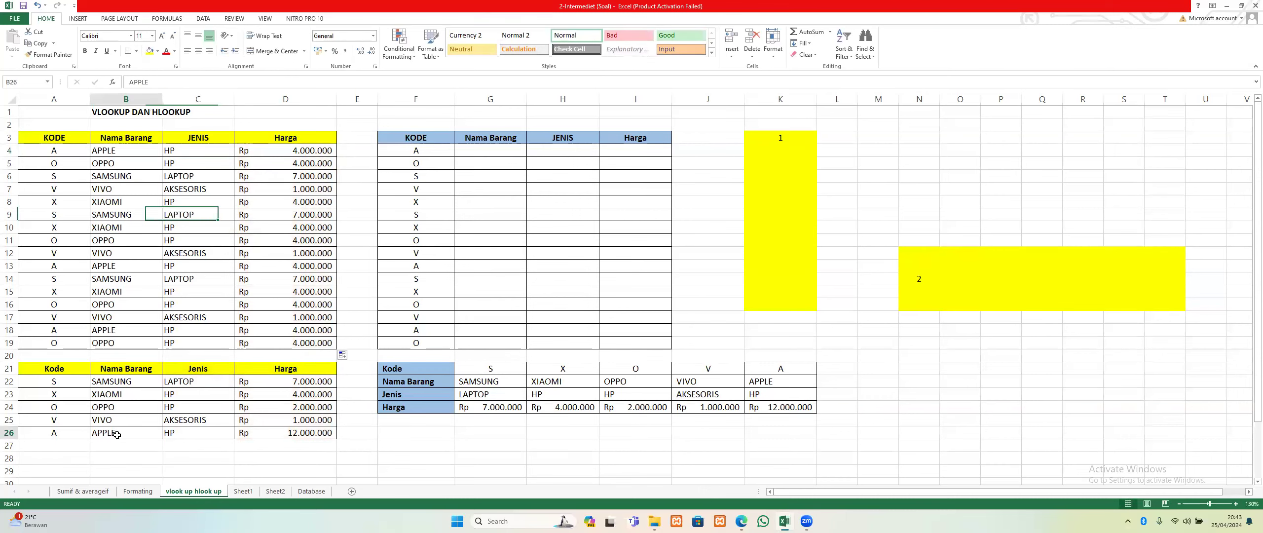
pyautogui.click(315, 435)
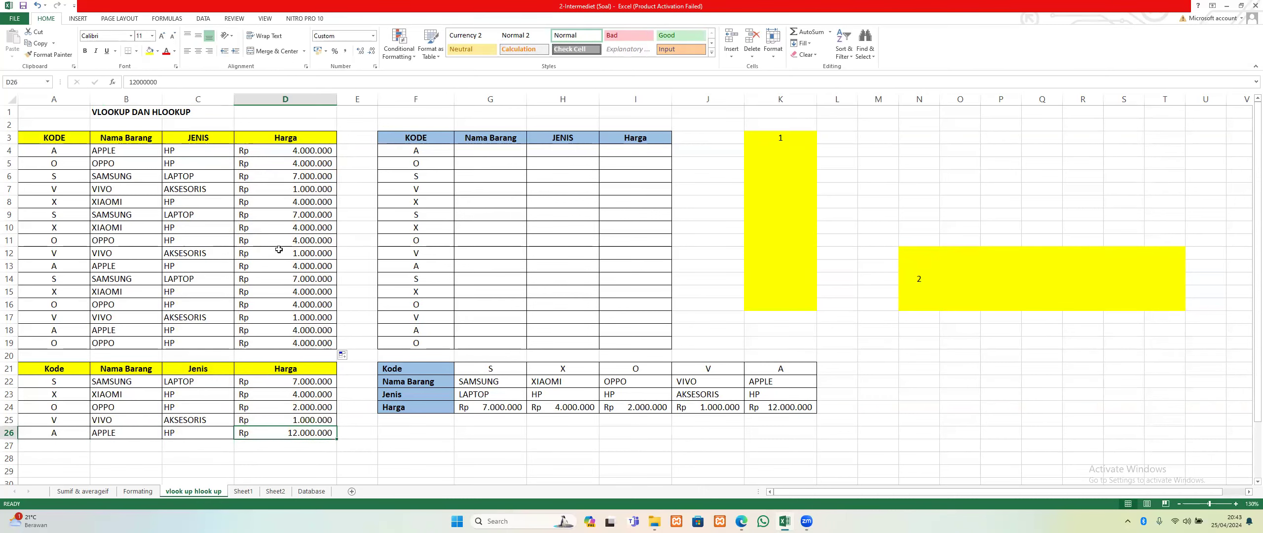
pyautogui.click(308, 151)
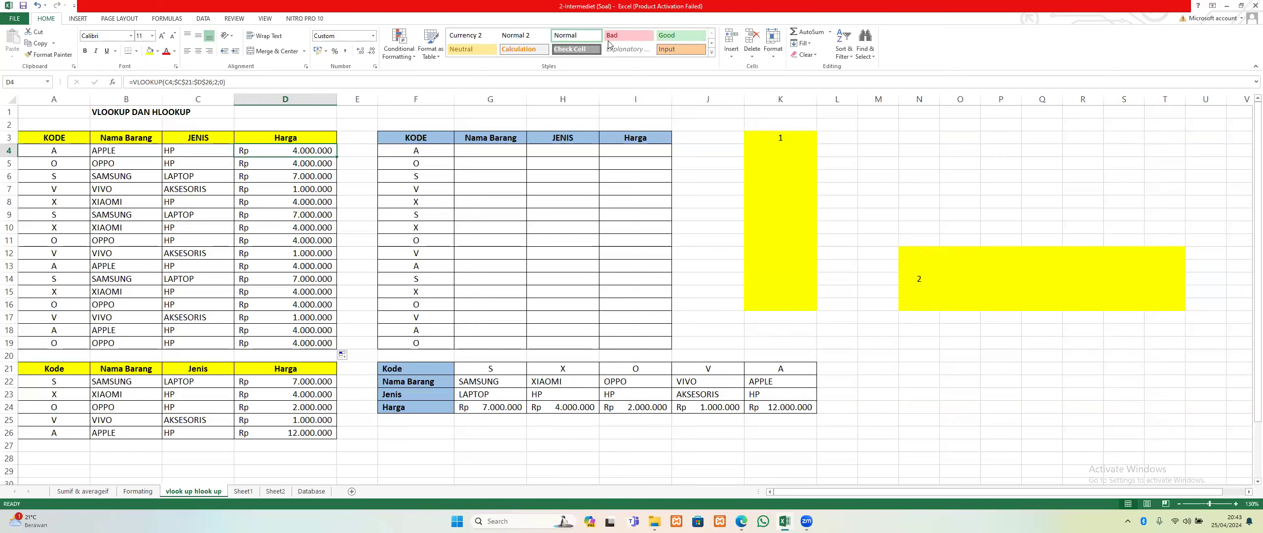
pyautogui.click(592, 193)
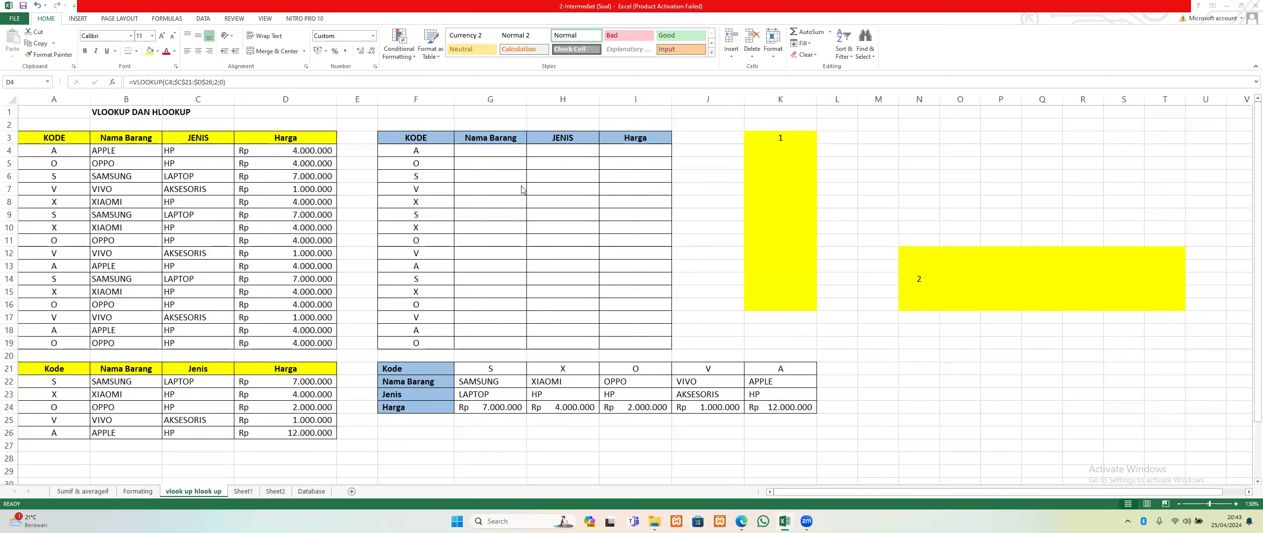
pyautogui.click(186, 150)
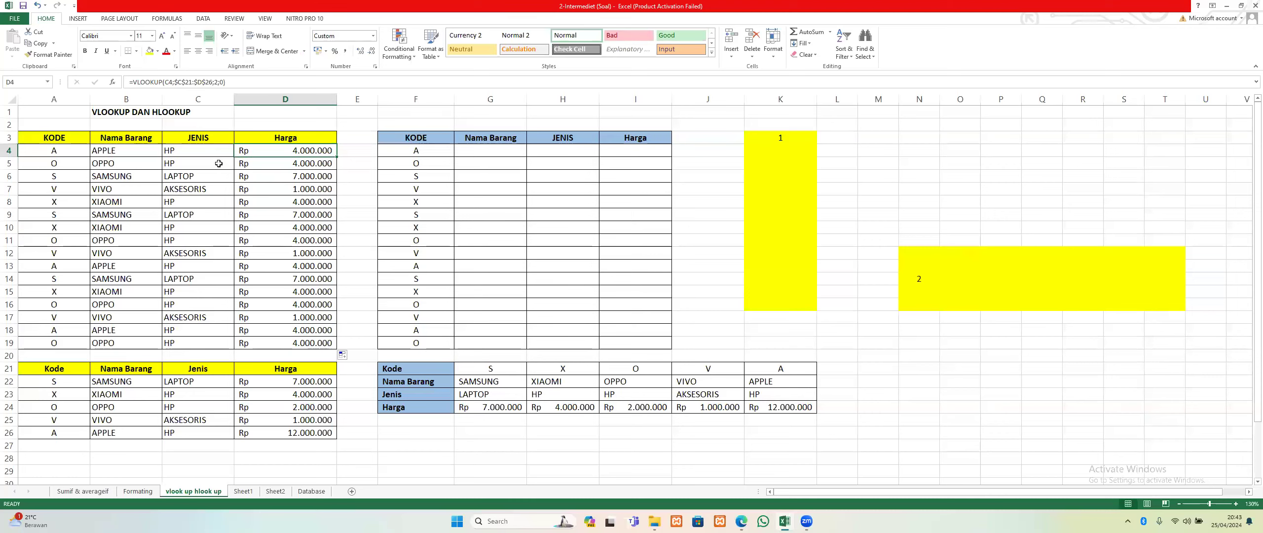
# Step: Examine the Jenis entries and their Harga values in rows 22 to 25 of the vertical reference table
pyautogui.click(178, 397)
pyautogui.click(187, 420)
pyautogui.click(205, 404)
pyautogui.click(215, 393)
pyautogui.click(243, 399)
pyautogui.click(241, 423)
pyautogui.click(228, 420)
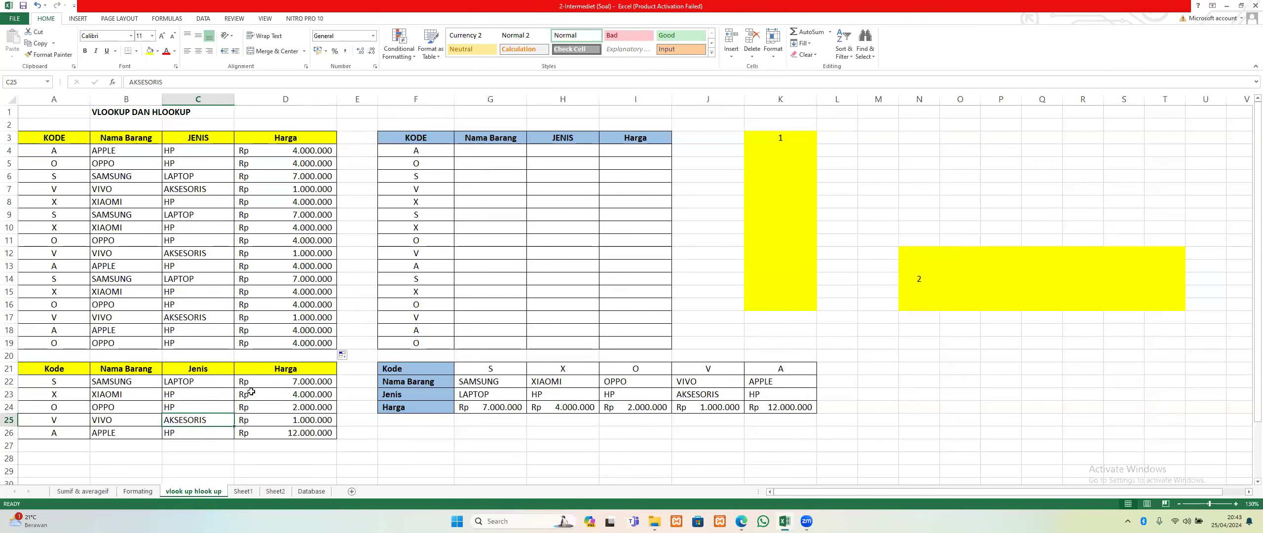
pyautogui.click(269, 383)
pyautogui.click(273, 394)
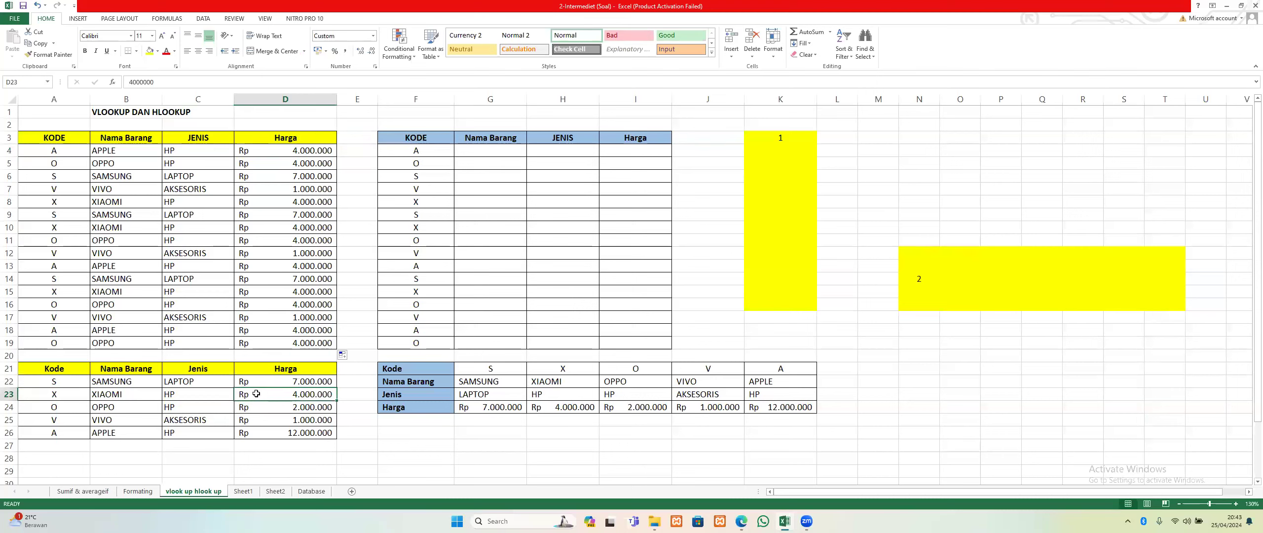
# Step: Check each Kode against its Nama Barang in the vertical reference table, from row 21 down to row 26
pyautogui.click(97, 376)
pyautogui.click(72, 370)
pyautogui.click(105, 372)
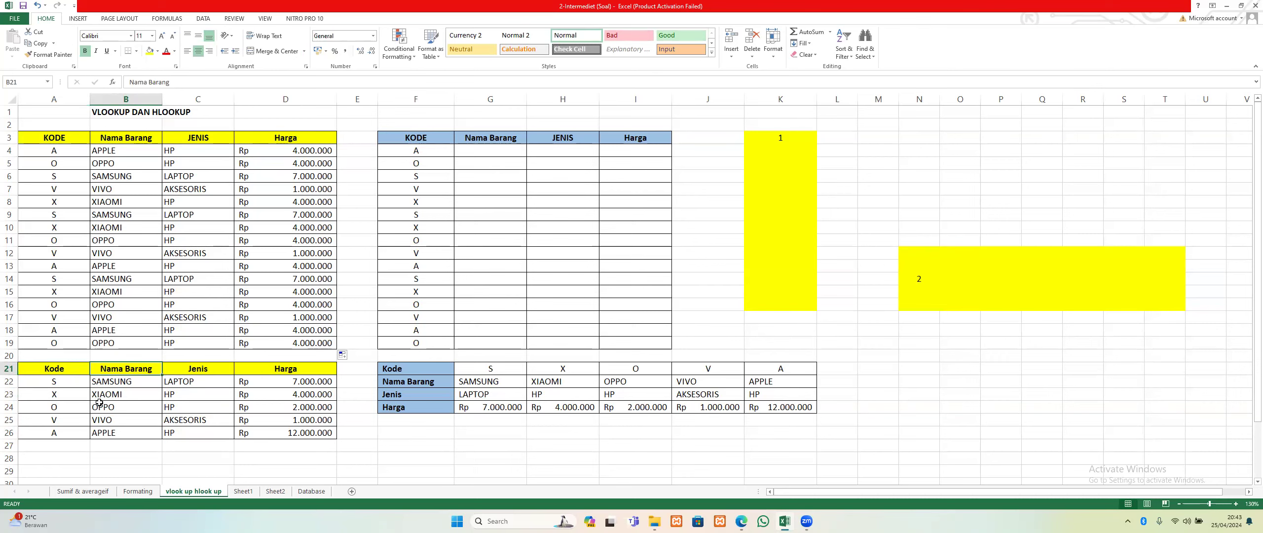
pyautogui.click(75, 385)
pyautogui.click(98, 382)
pyautogui.click(77, 394)
pyautogui.click(104, 399)
pyautogui.click(81, 406)
pyautogui.click(100, 410)
pyautogui.click(77, 381)
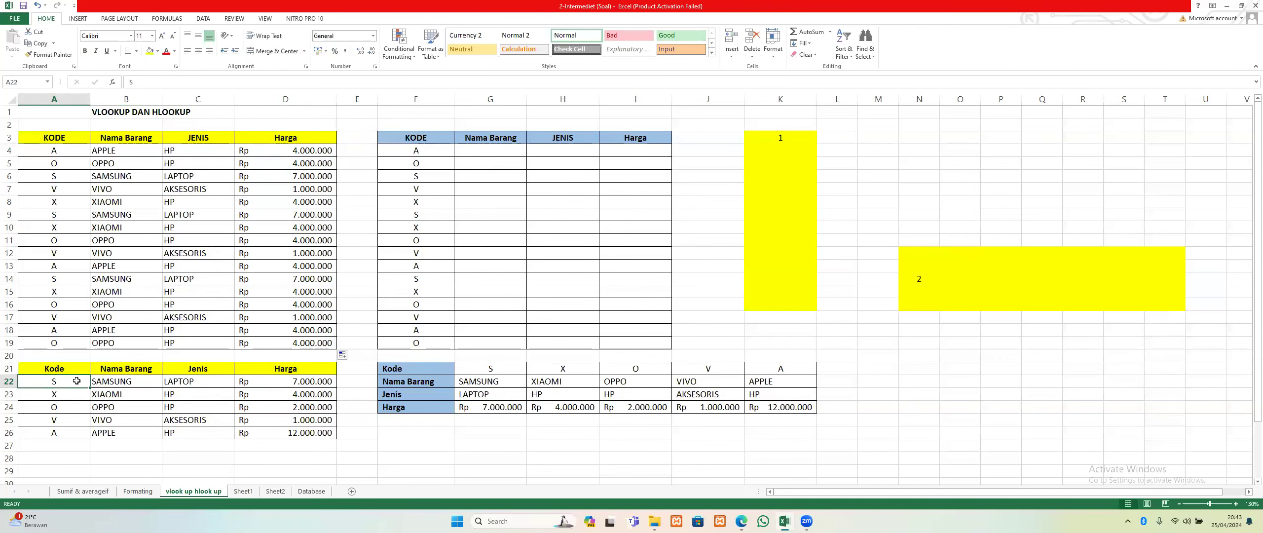
pyautogui.click(98, 382)
pyautogui.click(77, 393)
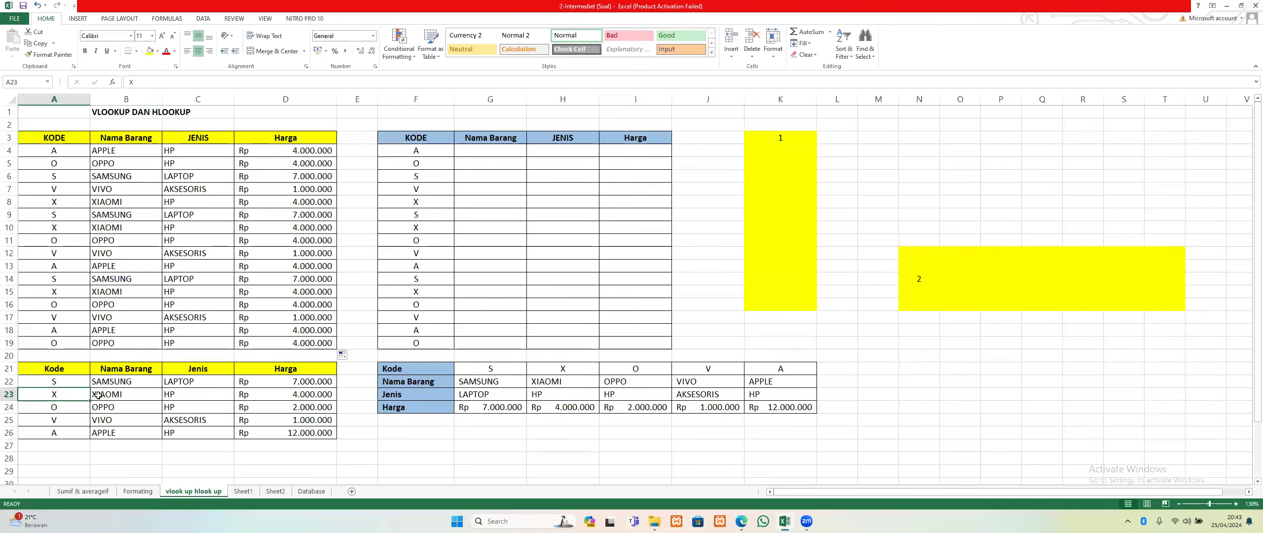
pyautogui.click(99, 394)
pyautogui.click(80, 408)
pyautogui.click(101, 407)
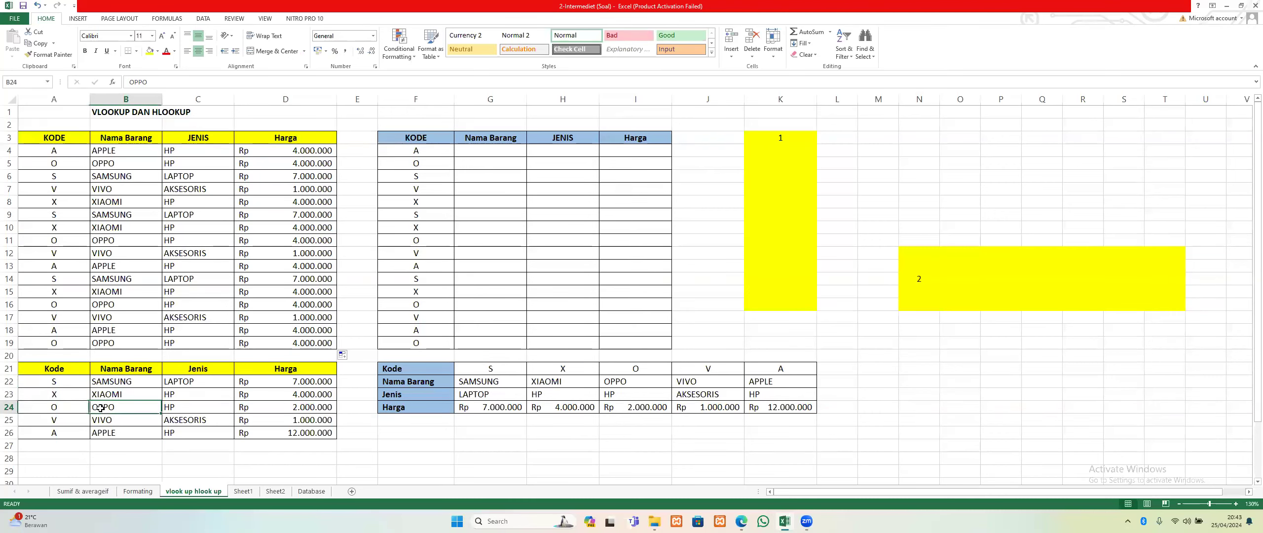
pyautogui.click(79, 421)
pyautogui.click(97, 419)
pyautogui.click(78, 431)
pyautogui.click(101, 432)
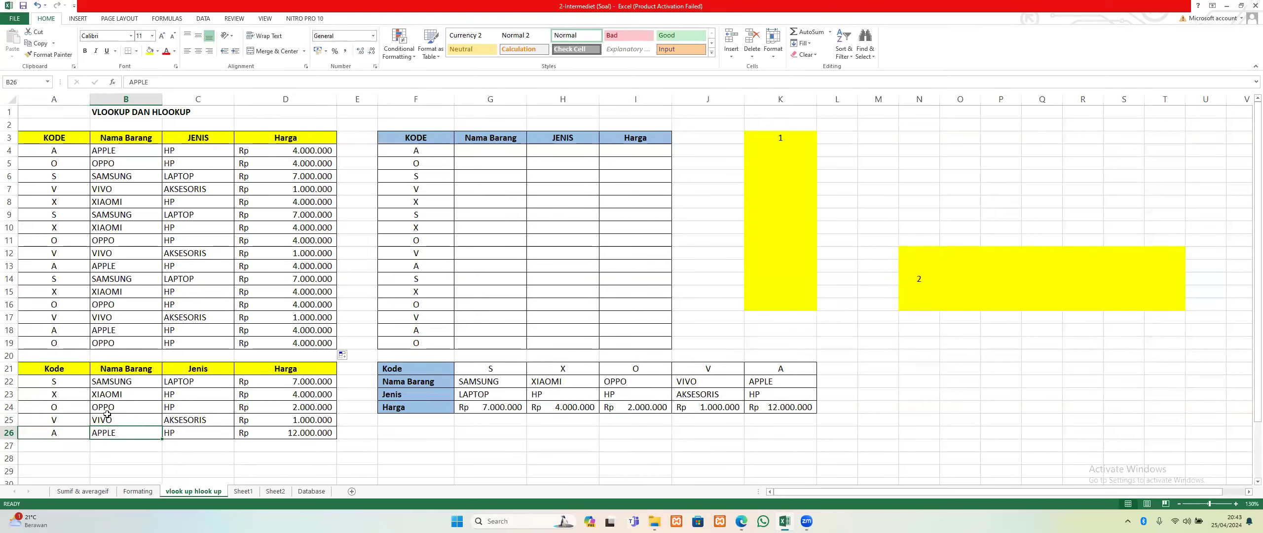
# Step: Inspect the repeated HP entries in the Jenis column of the reference table and compare them with the Kode column
pyautogui.click(181, 398)
pyautogui.click(187, 411)
pyautogui.click(189, 429)
pyautogui.click(194, 406)
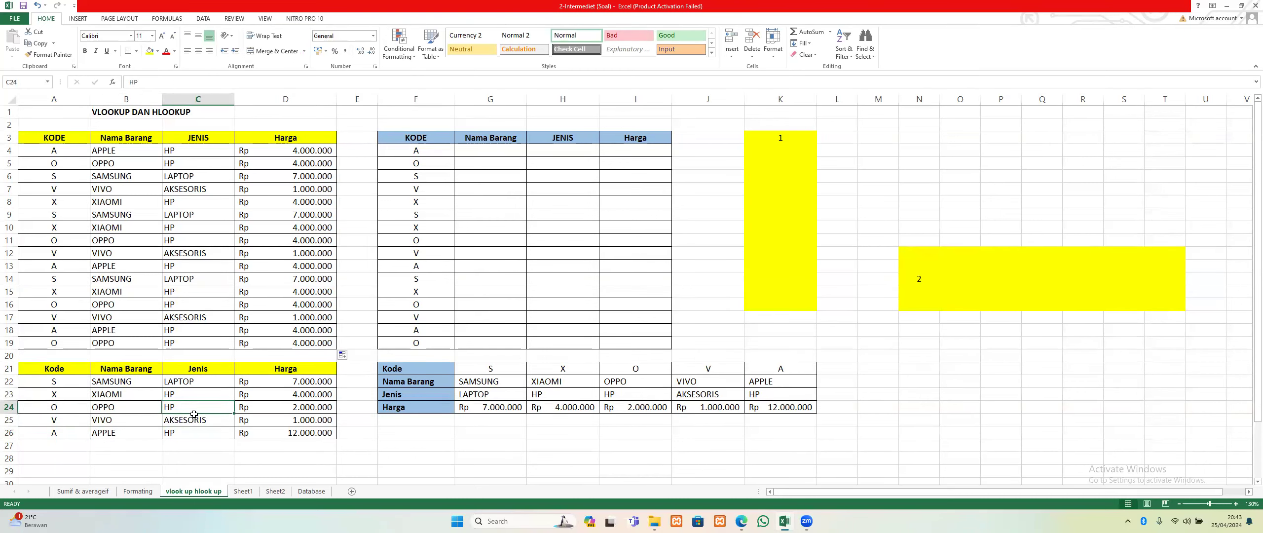
pyautogui.moveTo(194, 433); pyautogui.dragTo(199, 420)
pyautogui.click(203, 394)
pyautogui.click(210, 405)
pyautogui.click(203, 437)
pyautogui.click(214, 407)
pyautogui.click(64, 384)
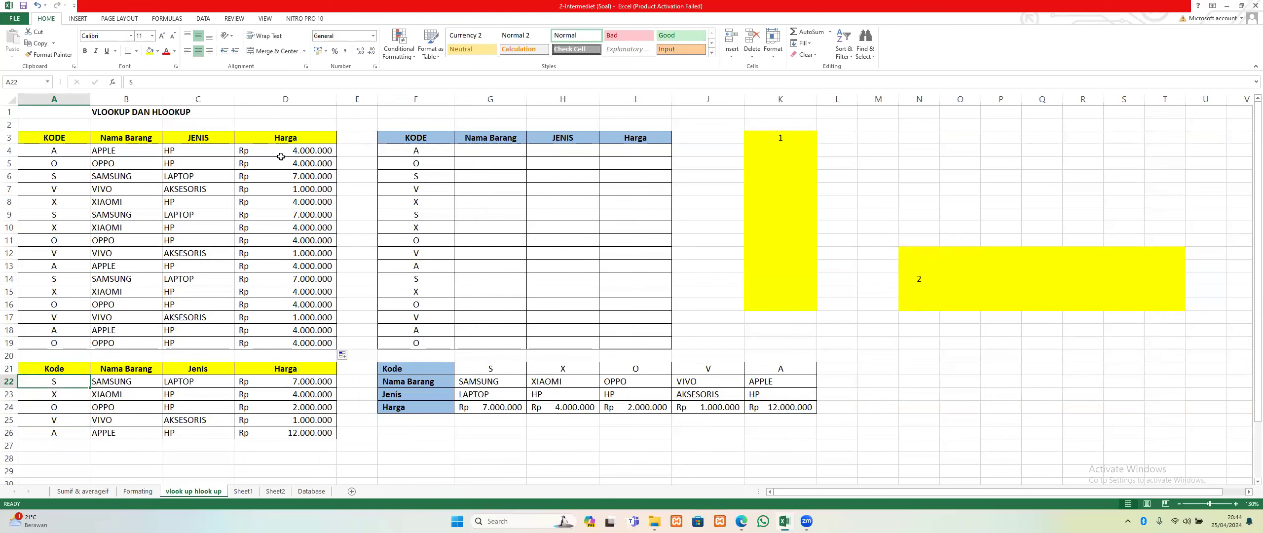
# Step: Clear the JENIS-based lookup formulas from the Harga range D4:D19
pyautogui.click(296, 152)
pyautogui.moveTo(302, 151); pyautogui.dragTo(307, 340)
pyautogui.press('Delete')
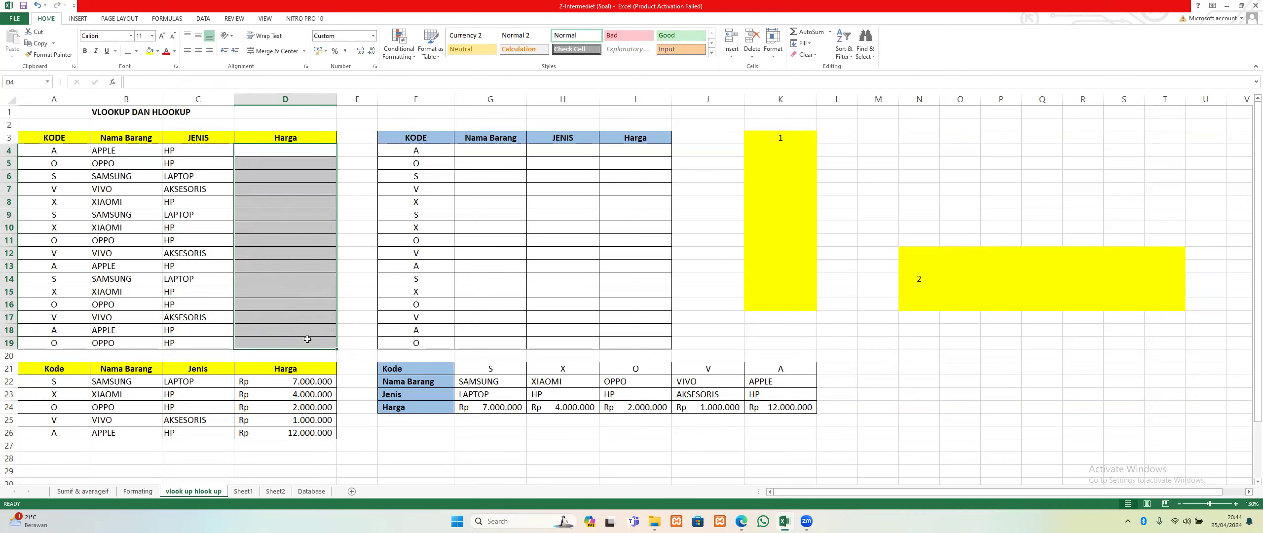
# Step: Start a VLOOKUP formula in D4 with the KODE cell A4 as lookup value and the absolute table array $A$21:$D$26
pyautogui.click(315, 150)
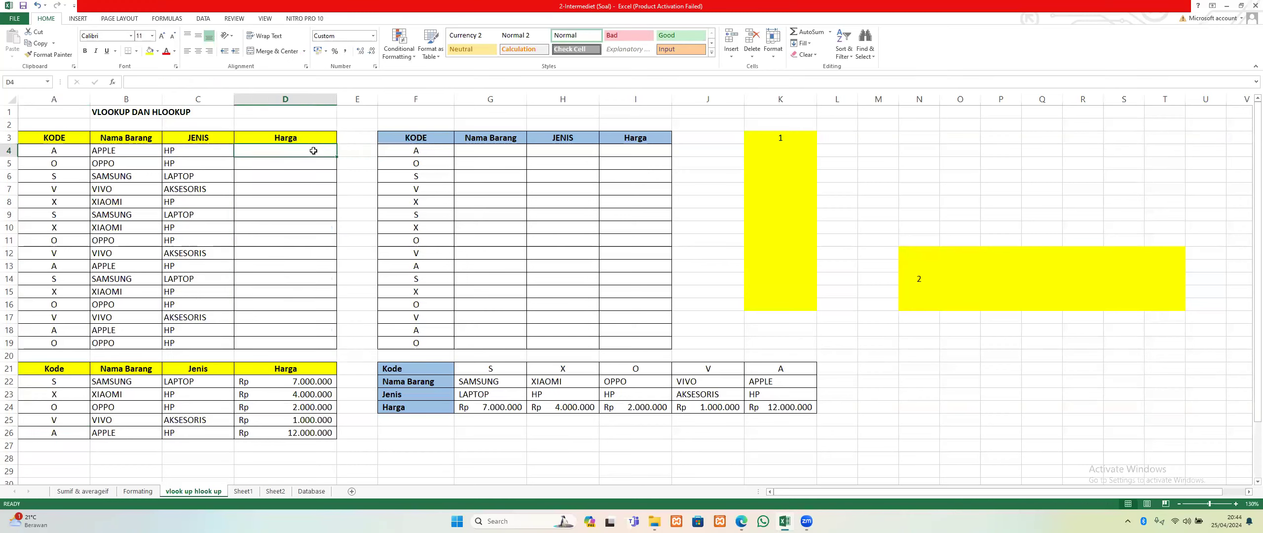
pyautogui.write('=V')
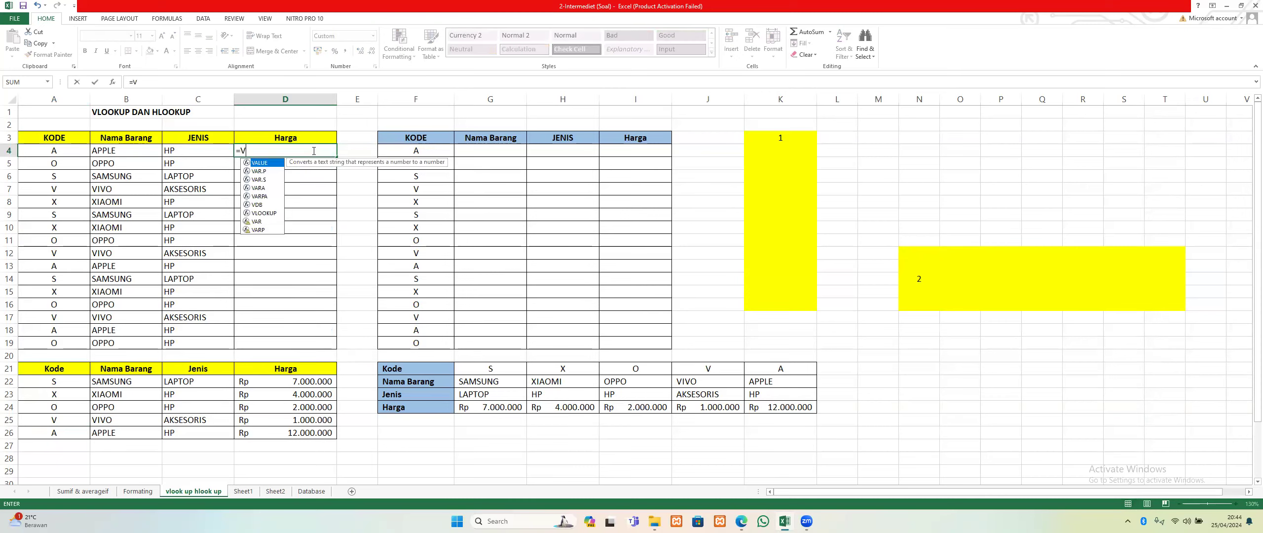
pyautogui.doubleClick(276, 212)
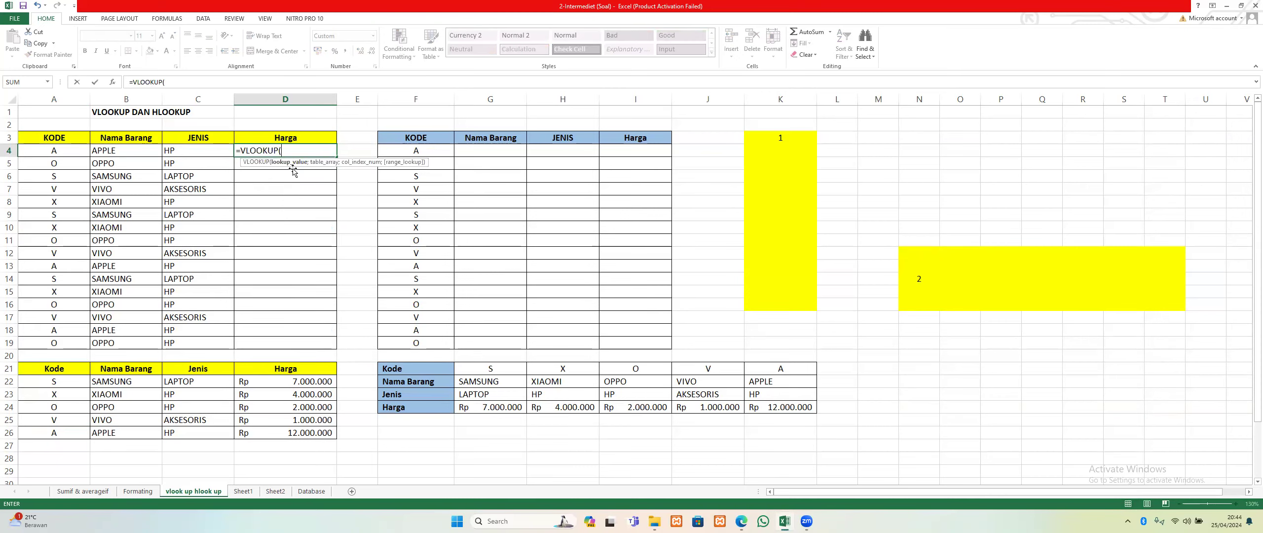
pyautogui.click(53, 149)
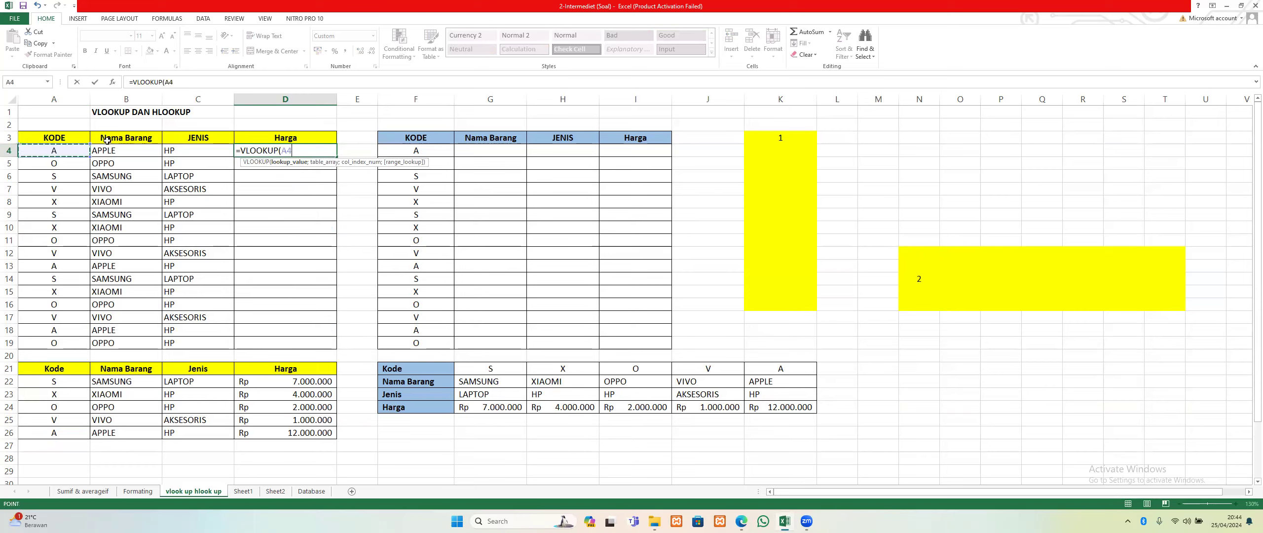
pyautogui.write(';')
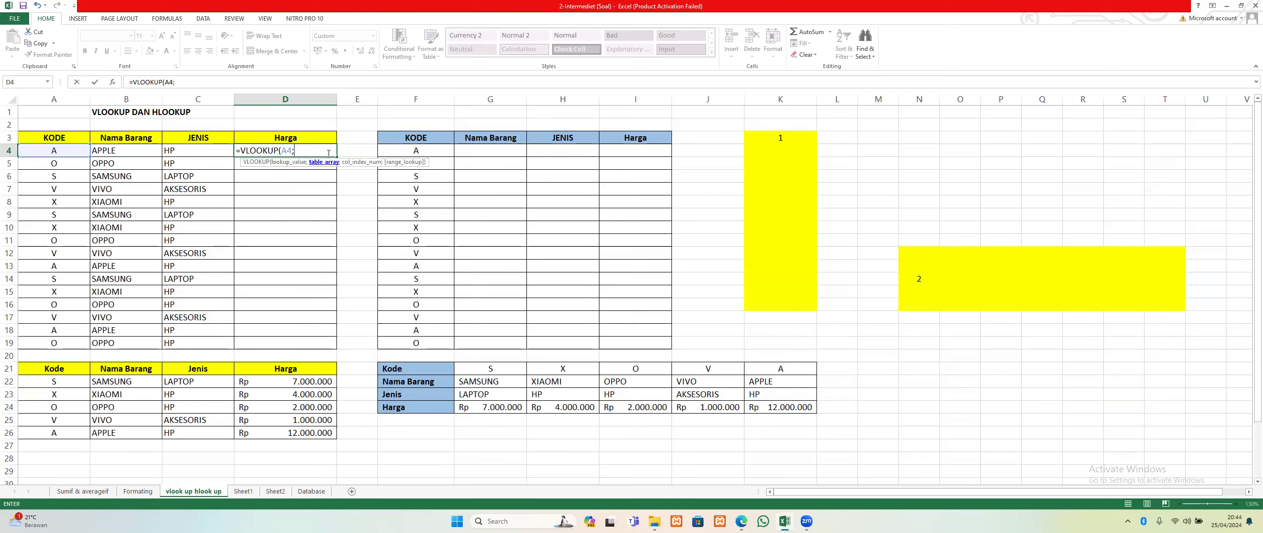
pyautogui.moveTo(68, 374); pyautogui.dragTo(272, 427)
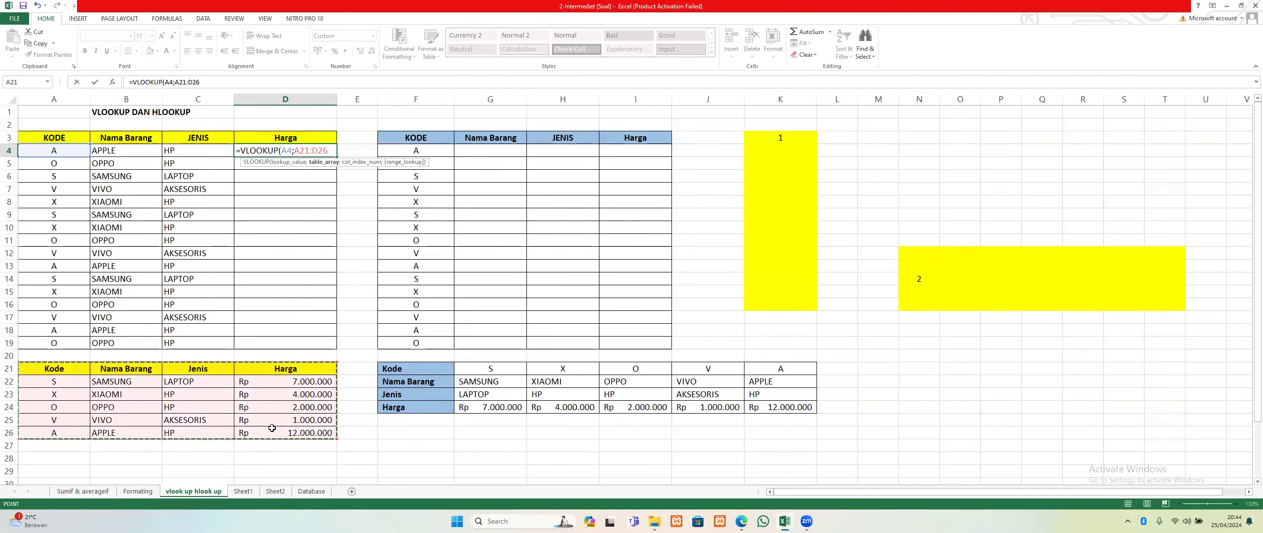
pyautogui.press('F4')
pyautogui.write(';')
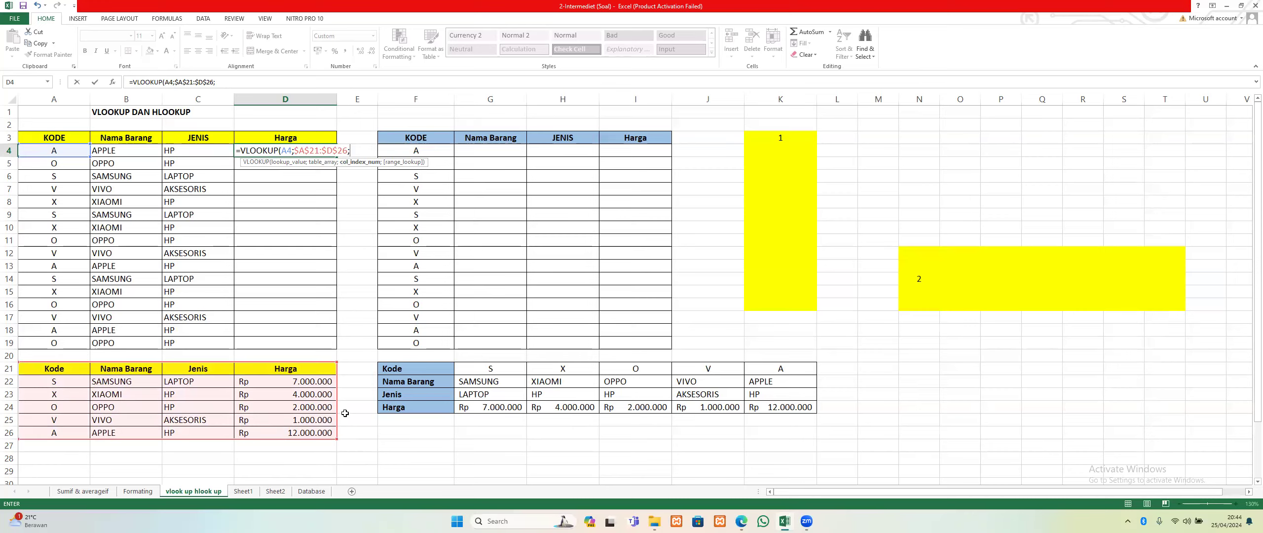
# Step: Complete the D4 Harga formula with column 4 and match 0
pyautogui.write('4;0')
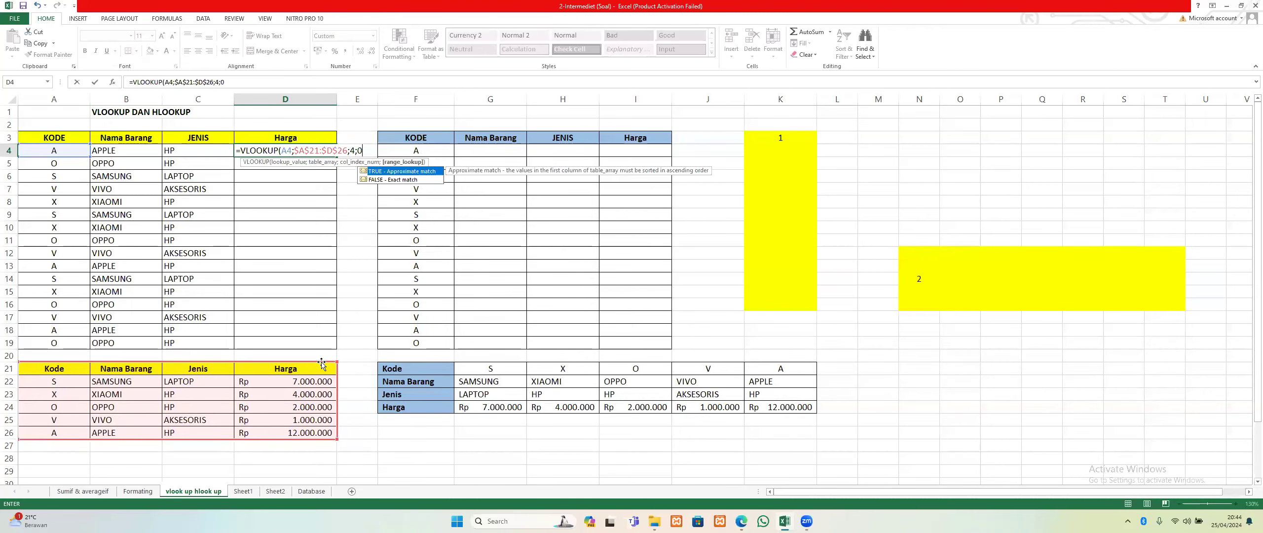
pyautogui.press('Return')
pyautogui.click(276, 152)
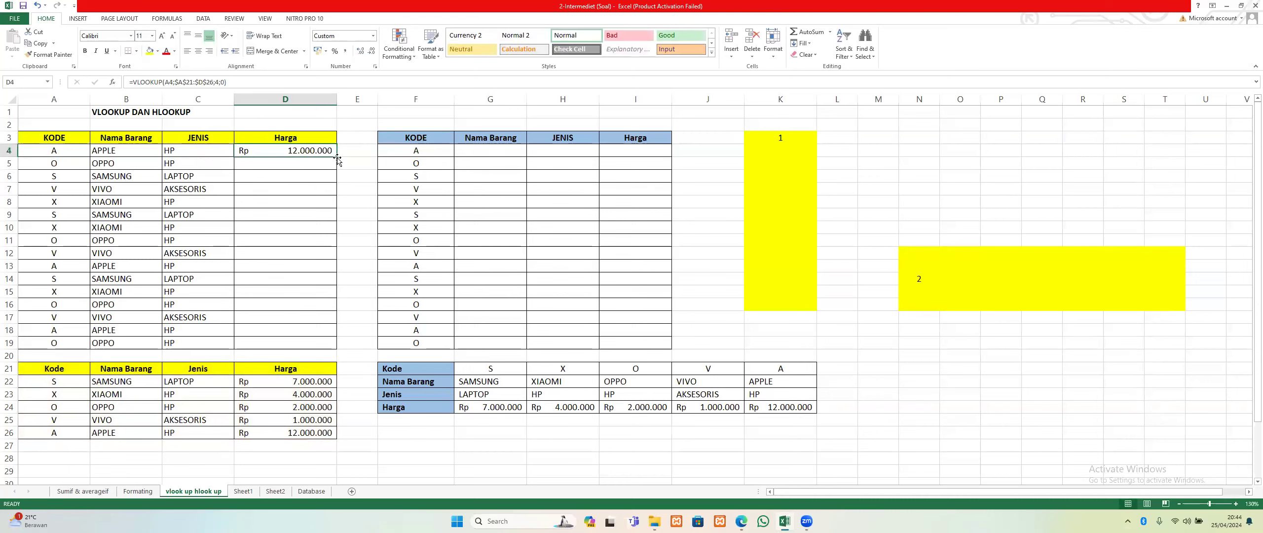
# Step: Fill the D4 Harga VLOOKUP formula down through D19
pyautogui.doubleClick(337, 158)
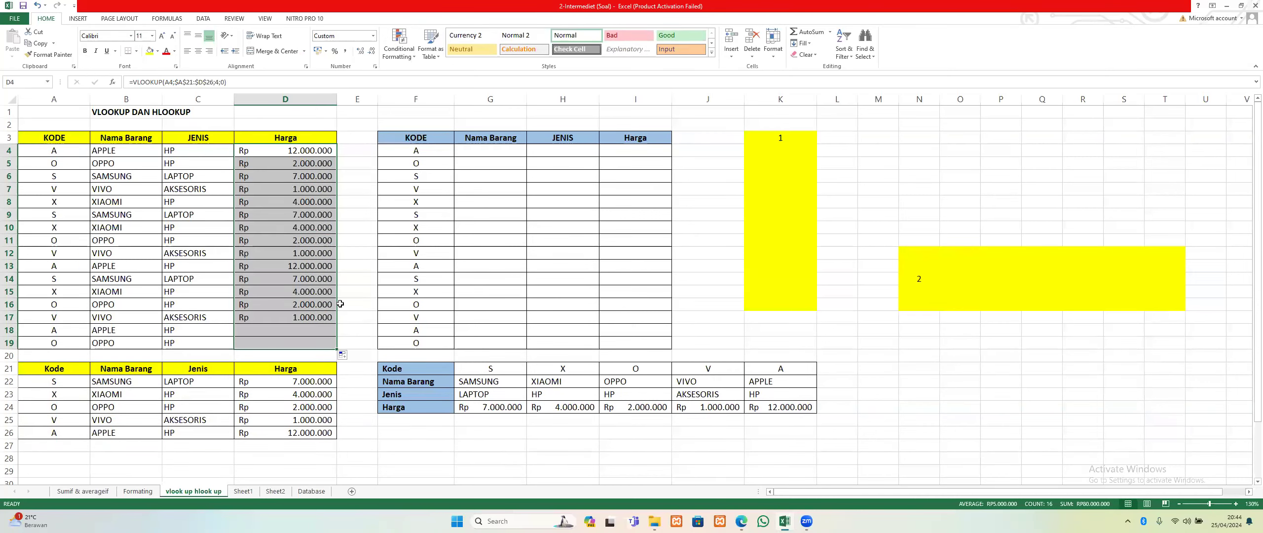
pyautogui.click(386, 176)
pyautogui.click(522, 55)
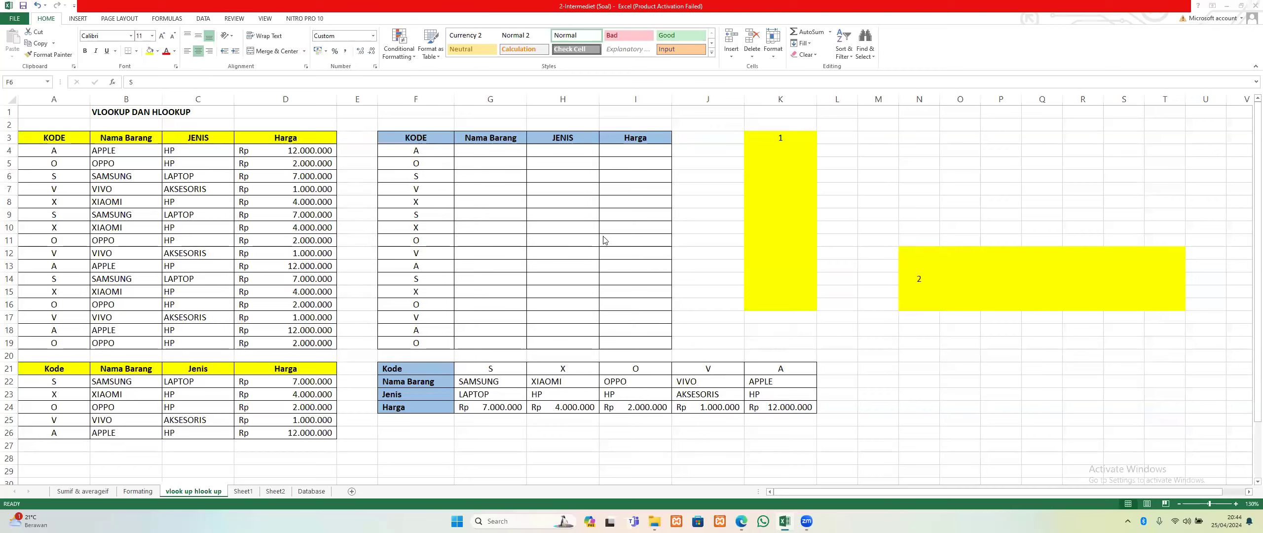
pyautogui.click(496, 154)
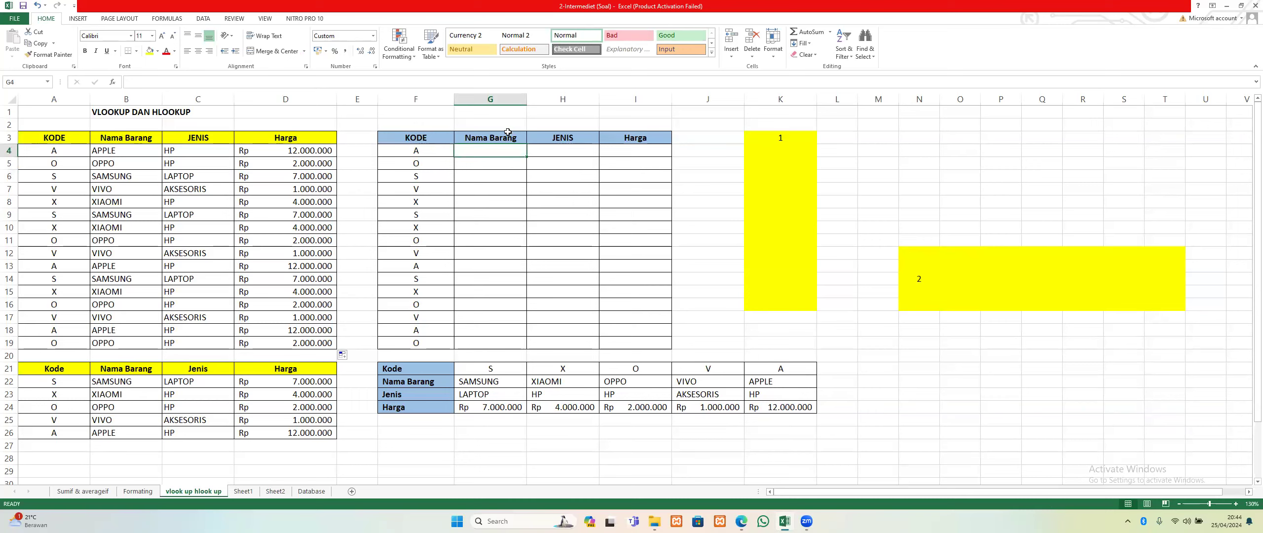
pyautogui.click(501, 116)
pyautogui.write('H')
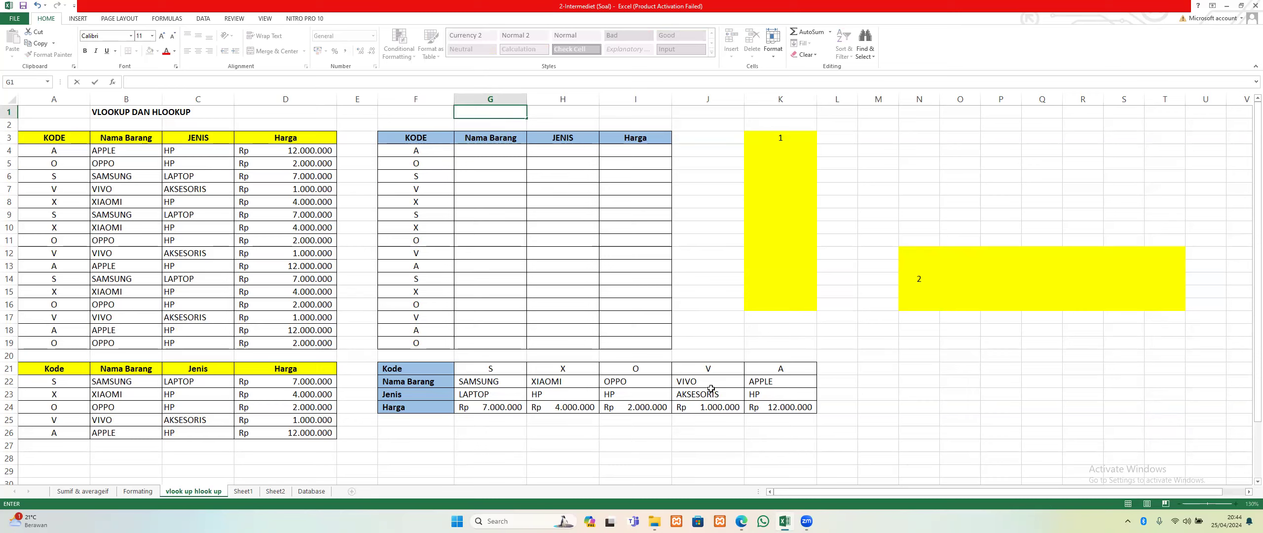
pyautogui.click(680, 197)
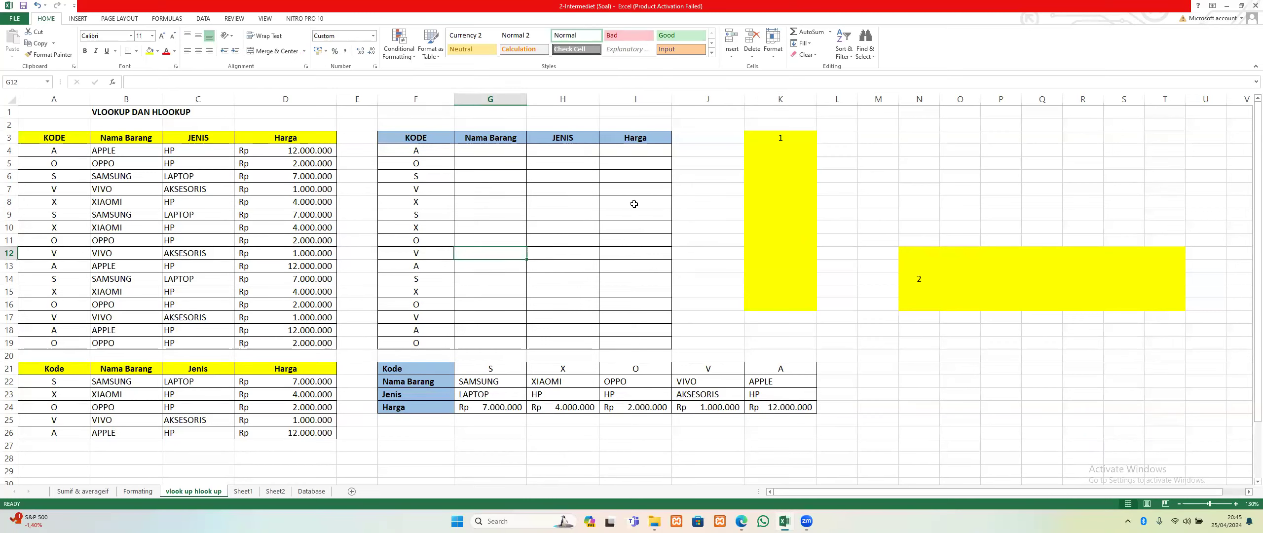
pyautogui.click(654, 207)
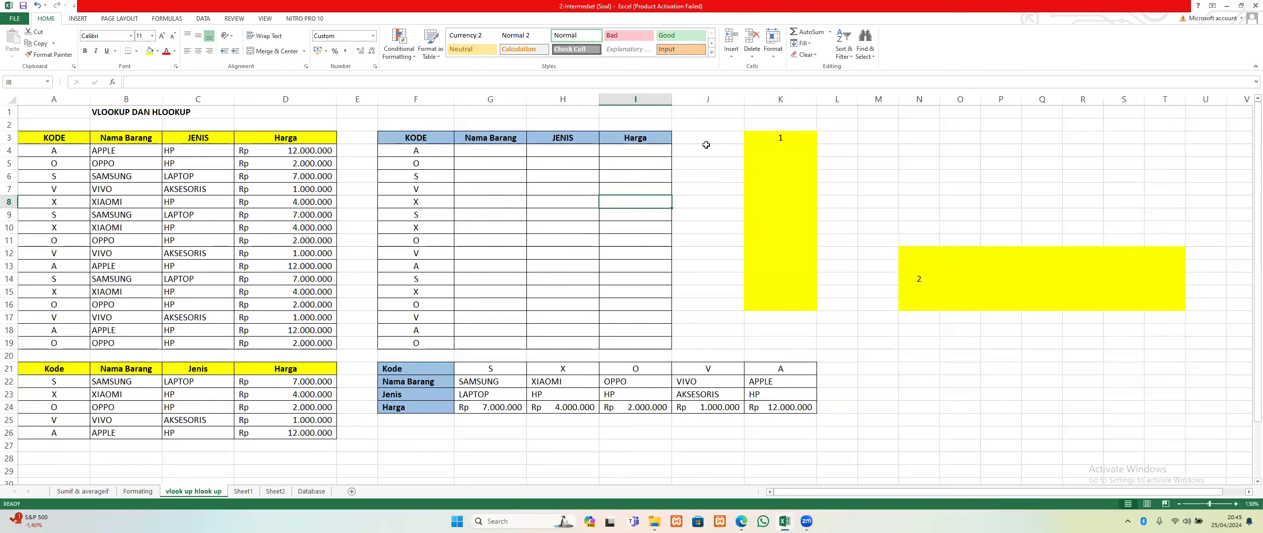
# Step: Review the VLOOKUP formulas in the Nama Barang and JENIS columns against the reference table A21:D26
pyautogui.click(110, 227)
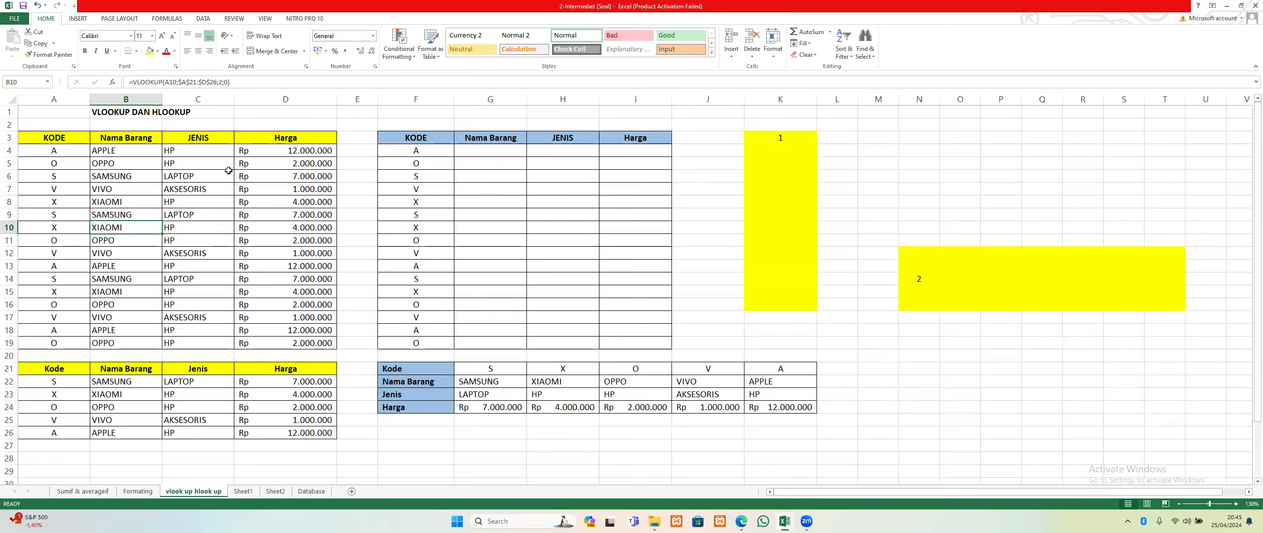
pyautogui.click(152, 410)
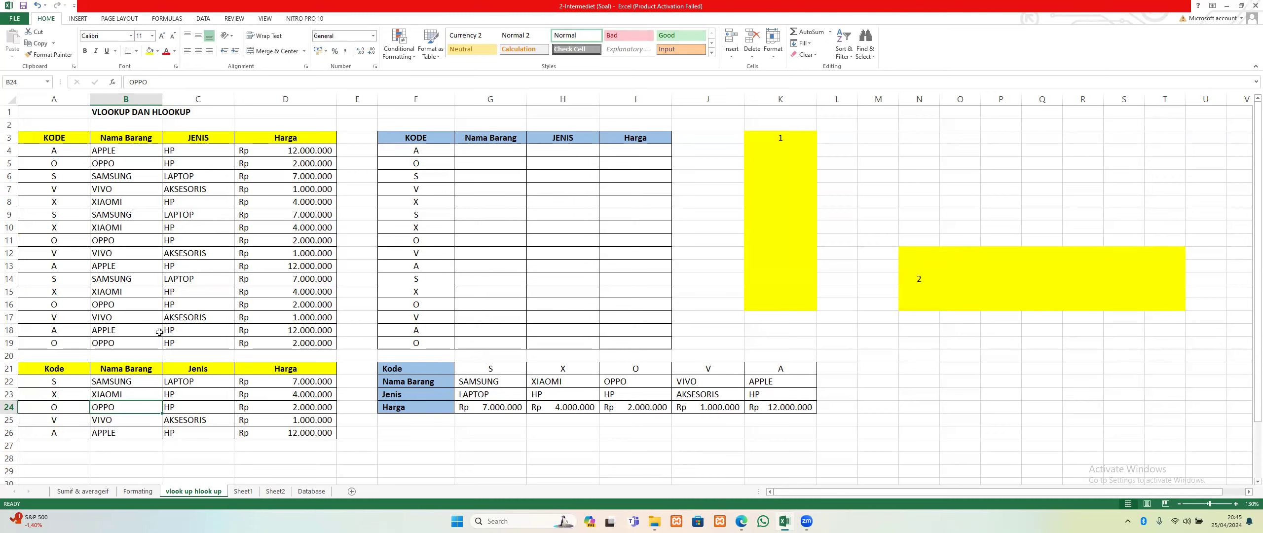
pyautogui.click(149, 177)
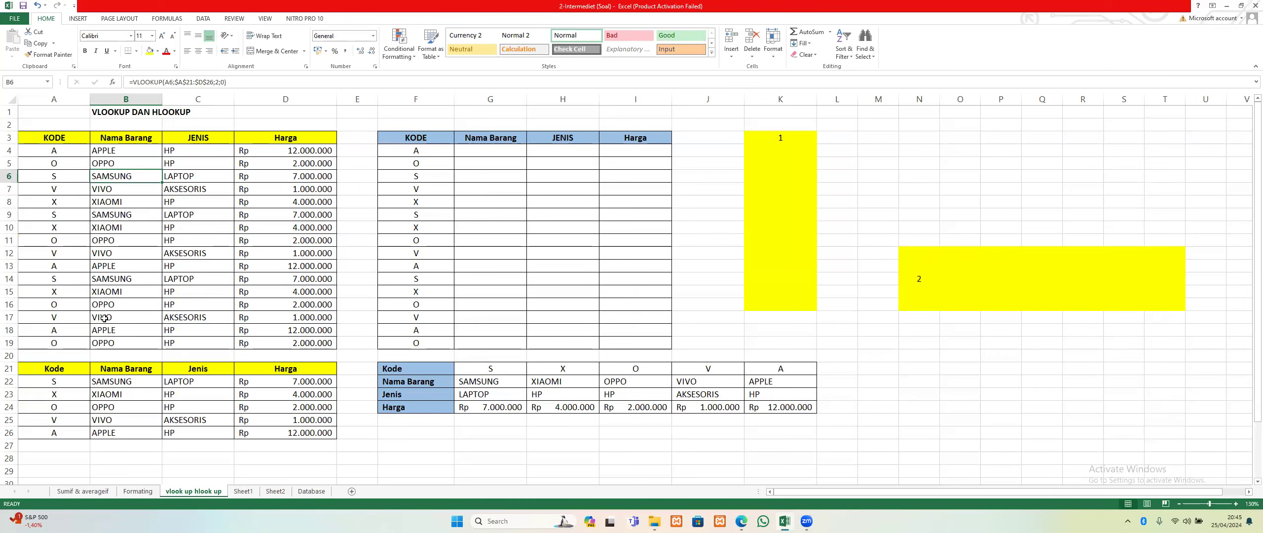
pyautogui.click(256, 351)
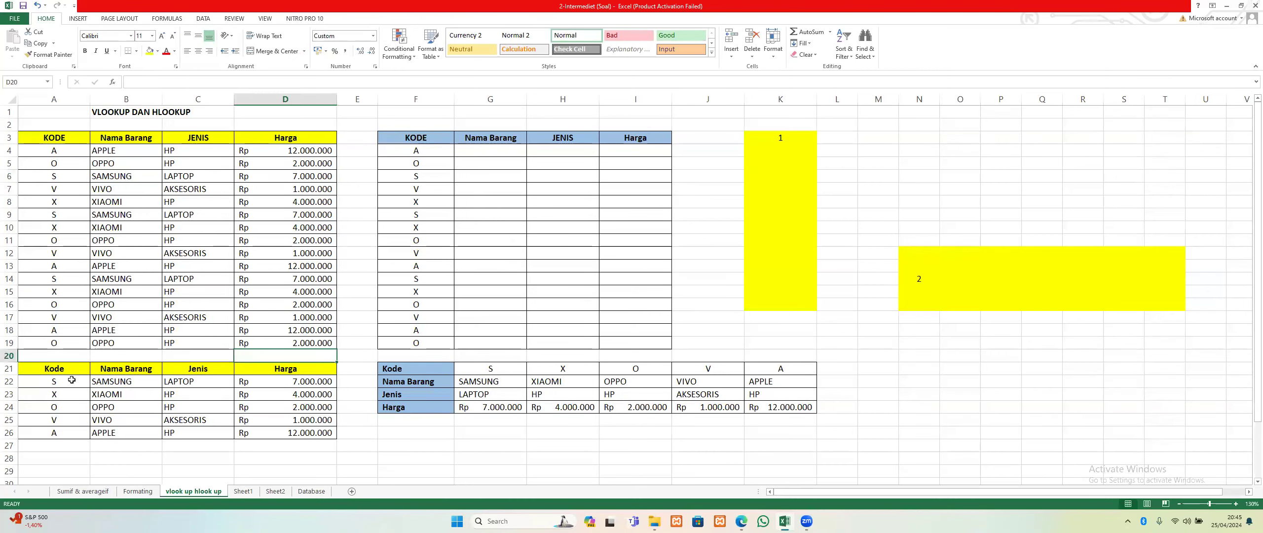
pyautogui.click(72, 381)
pyautogui.moveTo(72, 370); pyautogui.dragTo(296, 434)
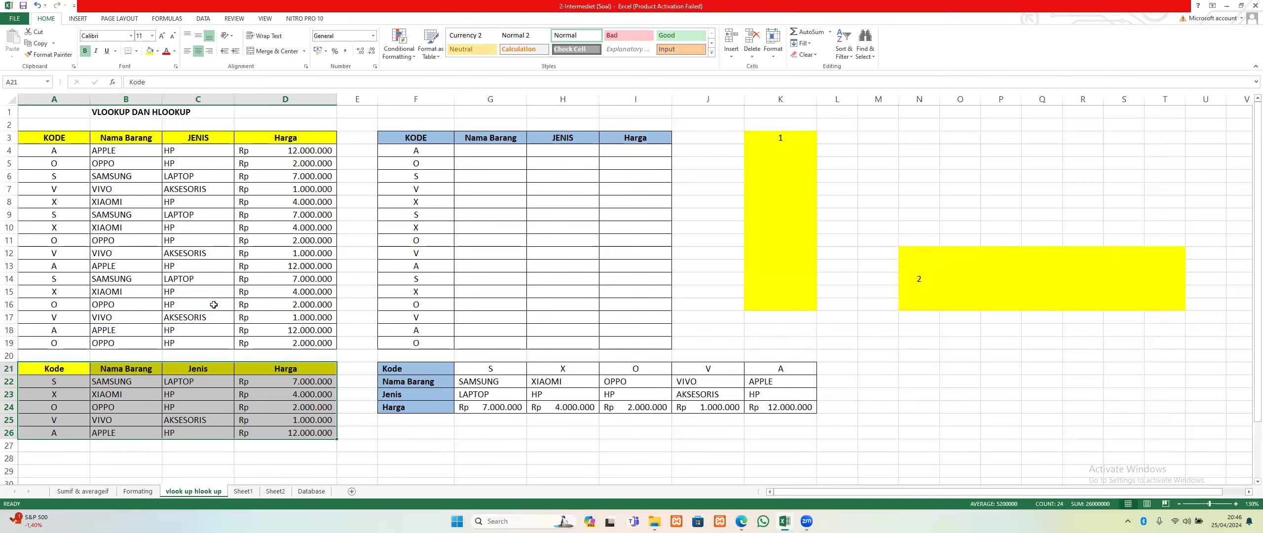
pyautogui.click(230, 245)
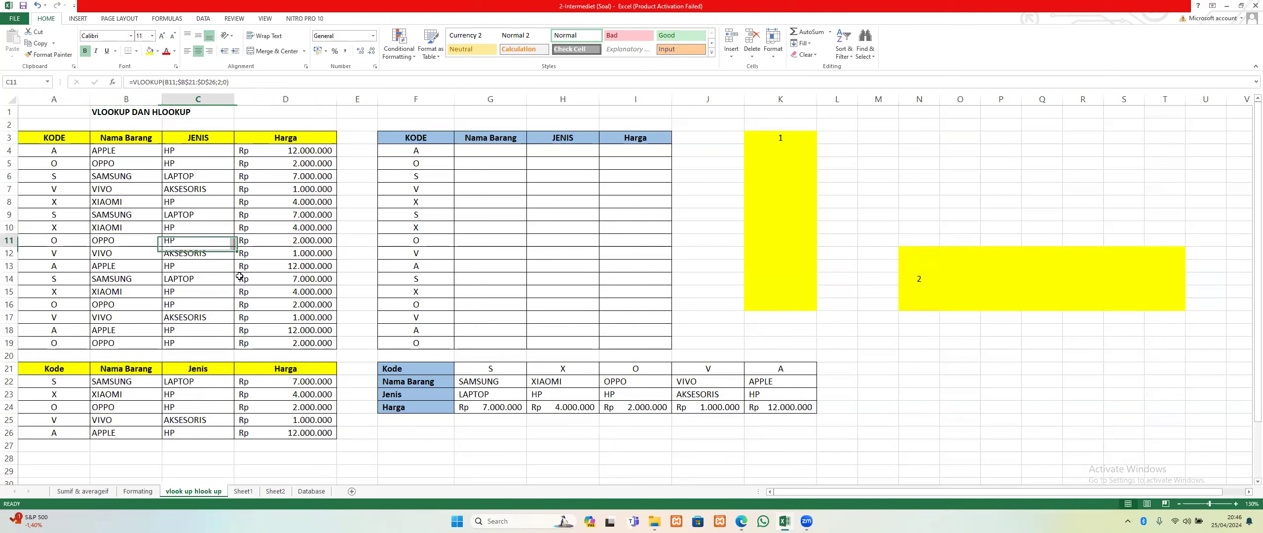
pyautogui.click(242, 304)
# Step: Compare the repeated code O rows in the main table with the code O entry in the reference table
pyautogui.click(104, 267)
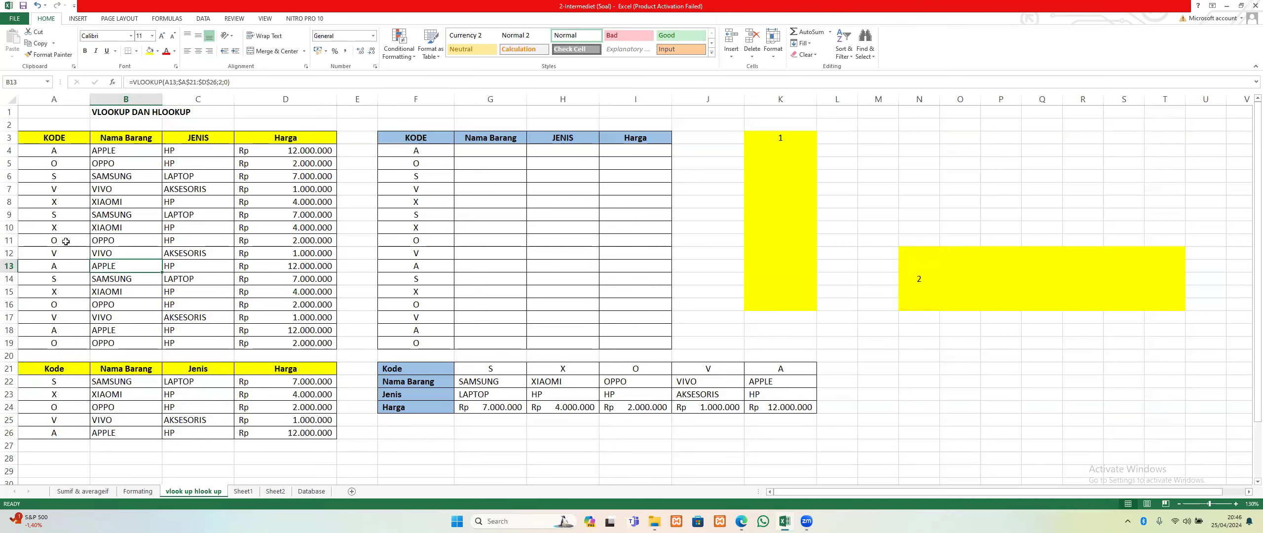
pyautogui.click(66, 241)
pyautogui.click(80, 163)
pyautogui.moveTo(68, 313); pyautogui.dragTo(75, 307)
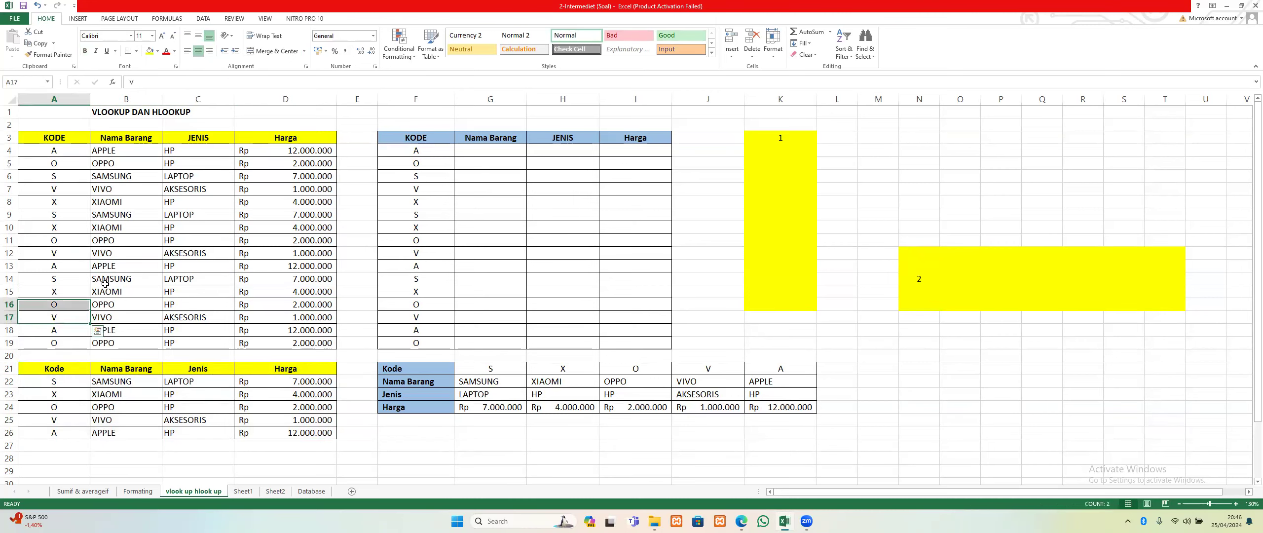
pyautogui.click(175, 160)
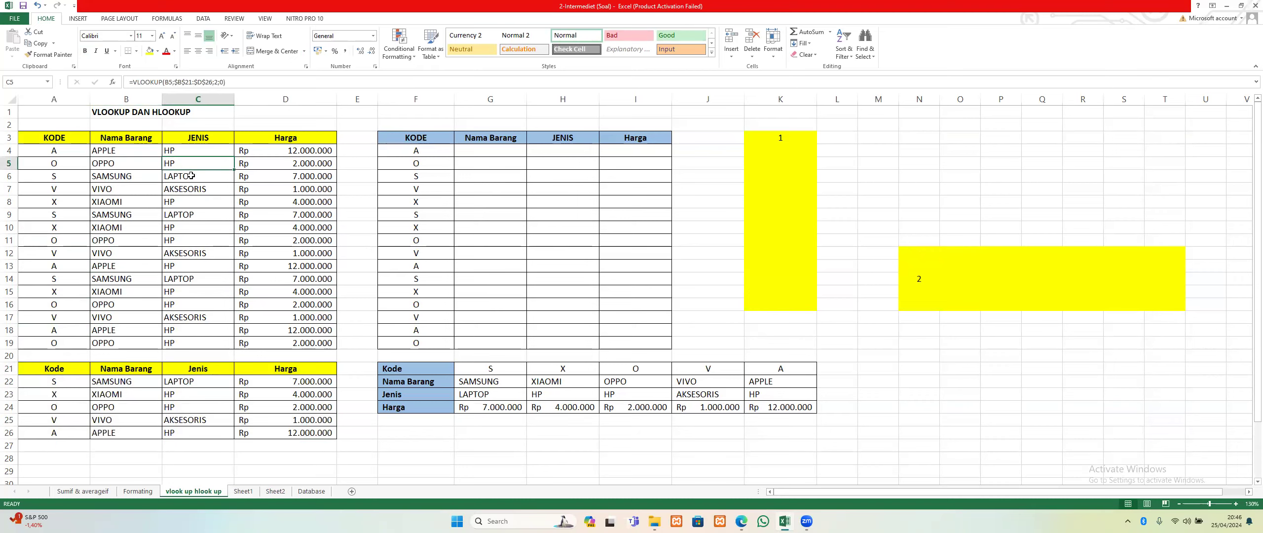
pyautogui.click(287, 165)
pyautogui.moveTo(79, 242); pyautogui.dragTo(155, 234)
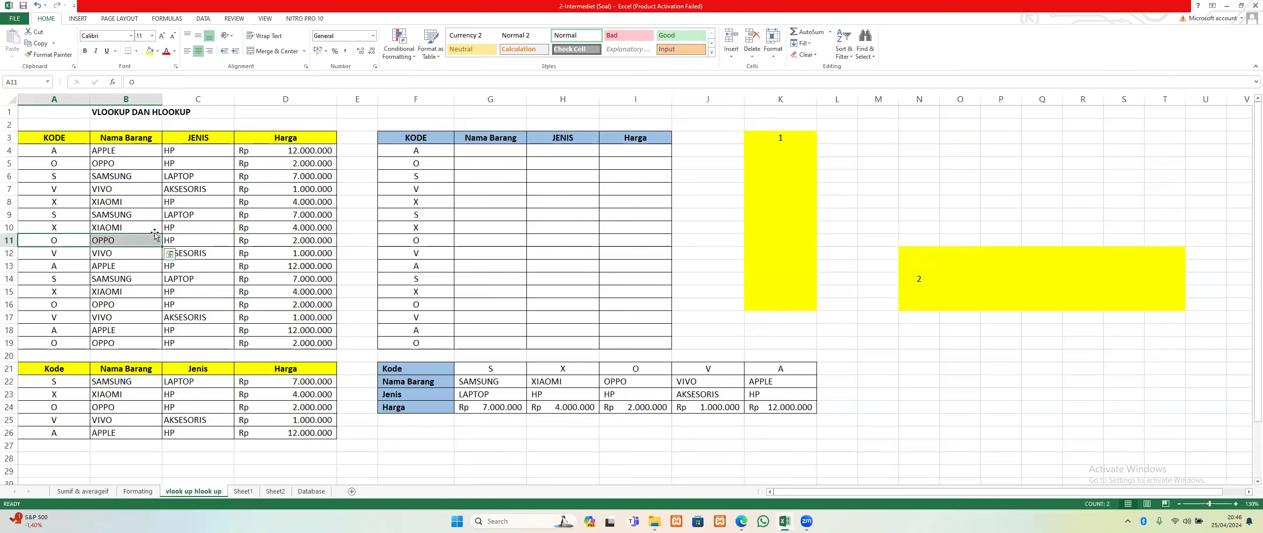
pyautogui.click(239, 229)
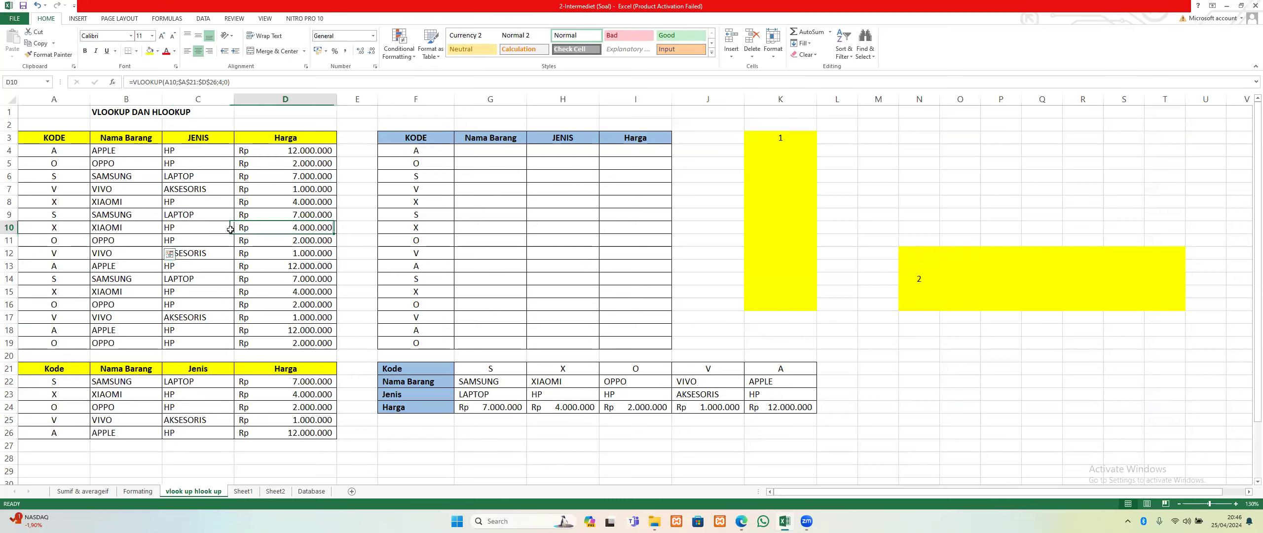
pyautogui.click(68, 238)
pyautogui.click(80, 409)
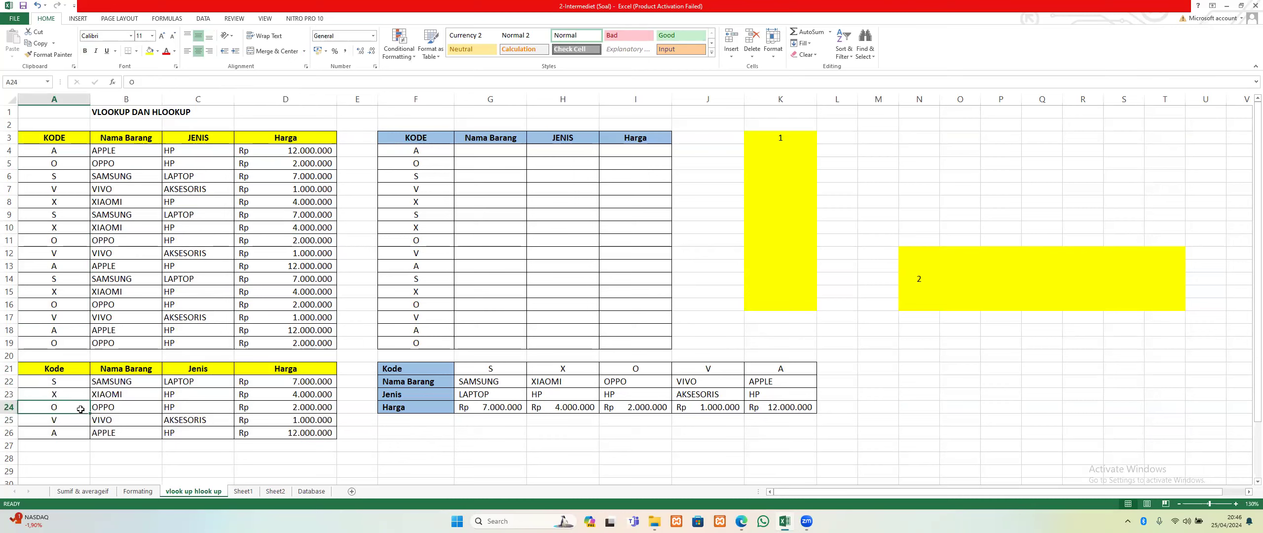
pyautogui.moveTo(65, 380); pyautogui.dragTo(246, 406)
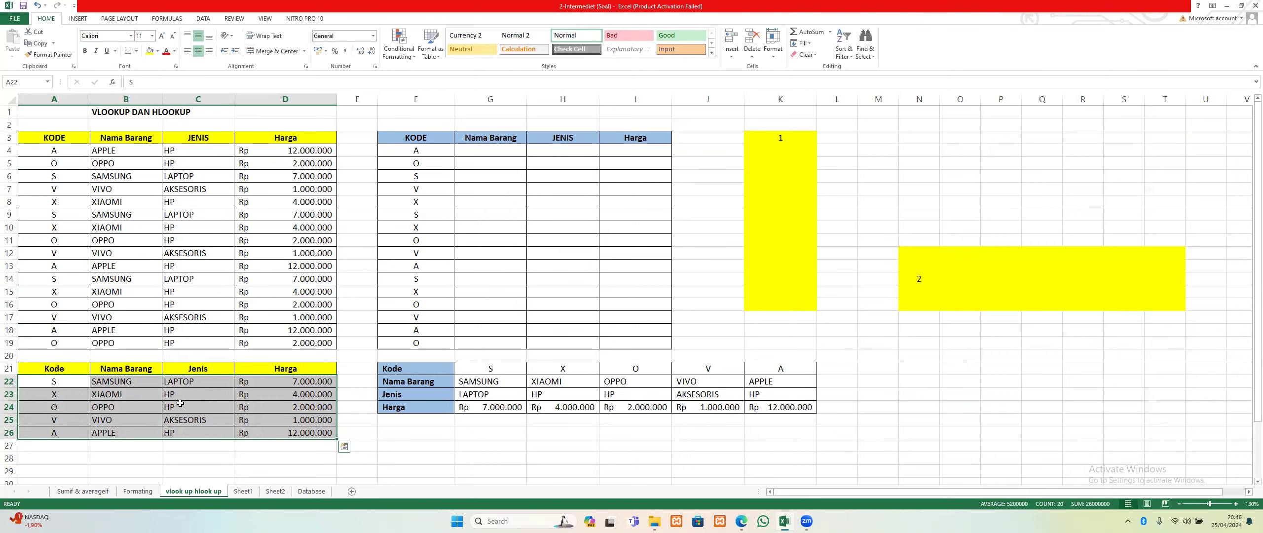
# Step: Highlight the first code O row, A5:D5, with yellow fill
pyautogui.click(109, 270)
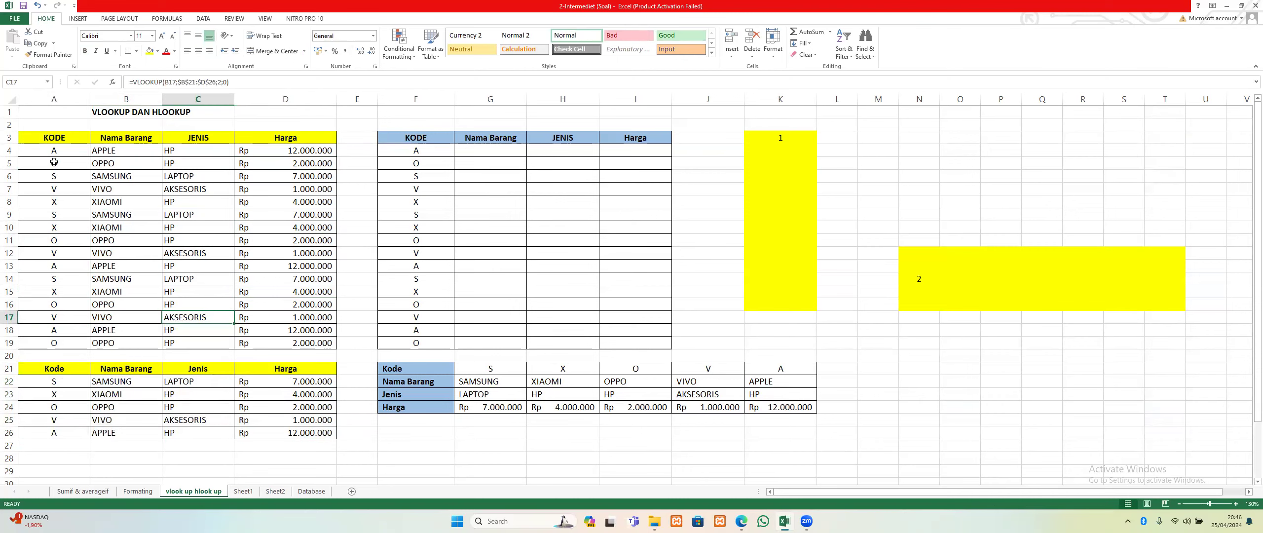
pyautogui.click(88, 165)
pyautogui.moveTo(90, 165); pyautogui.dragTo(90, 166)
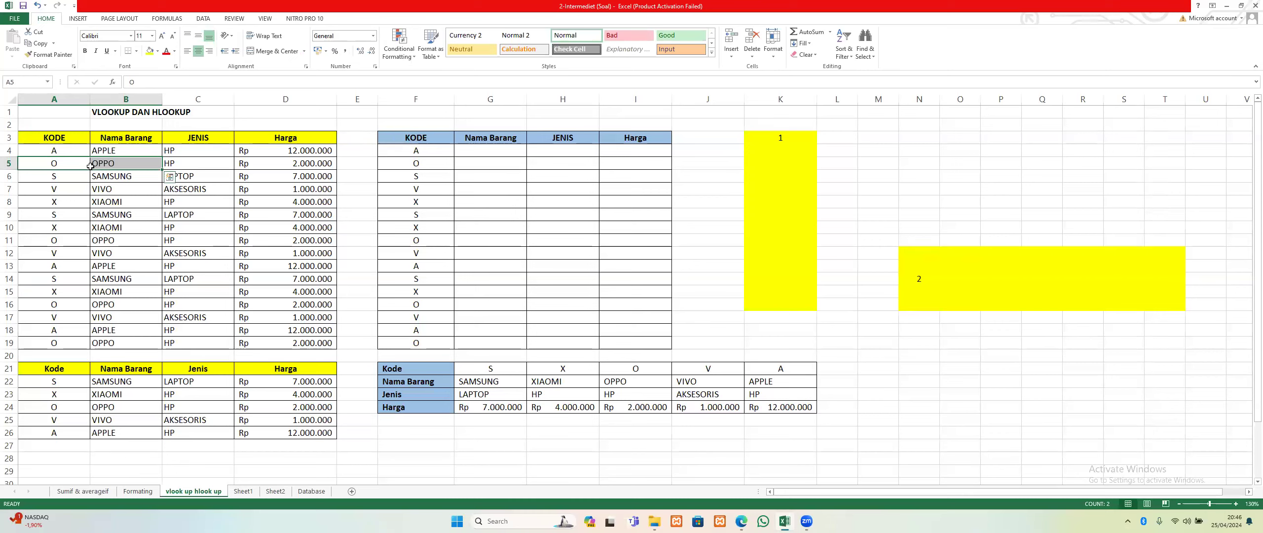
pyautogui.click(87, 167)
pyautogui.click(74, 237)
pyautogui.click(77, 164)
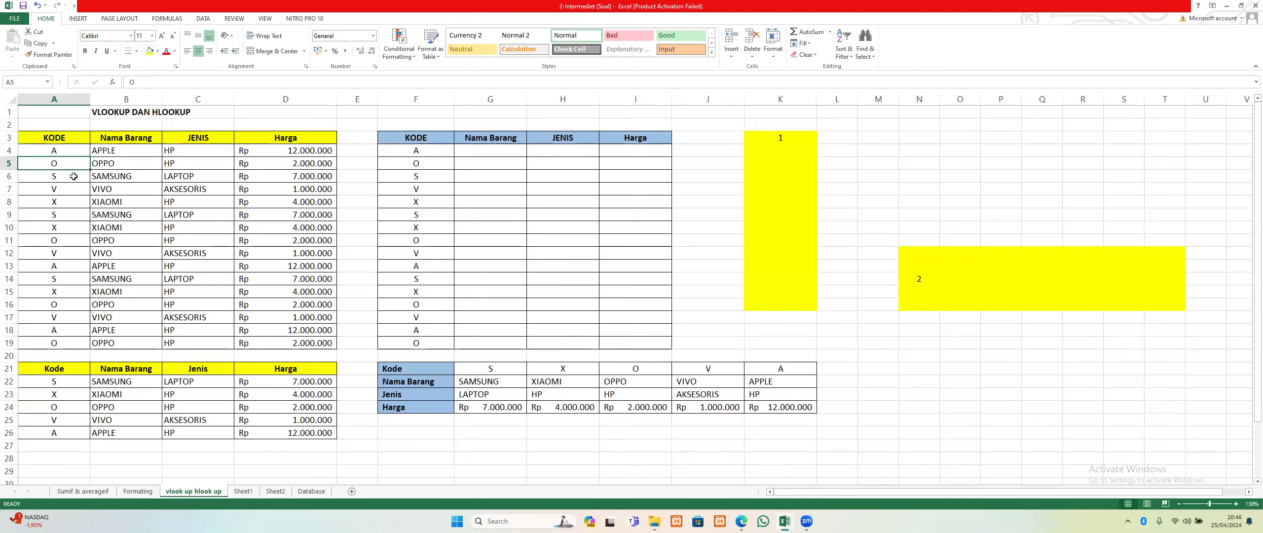
pyautogui.moveTo(87, 160); pyautogui.dragTo(276, 163)
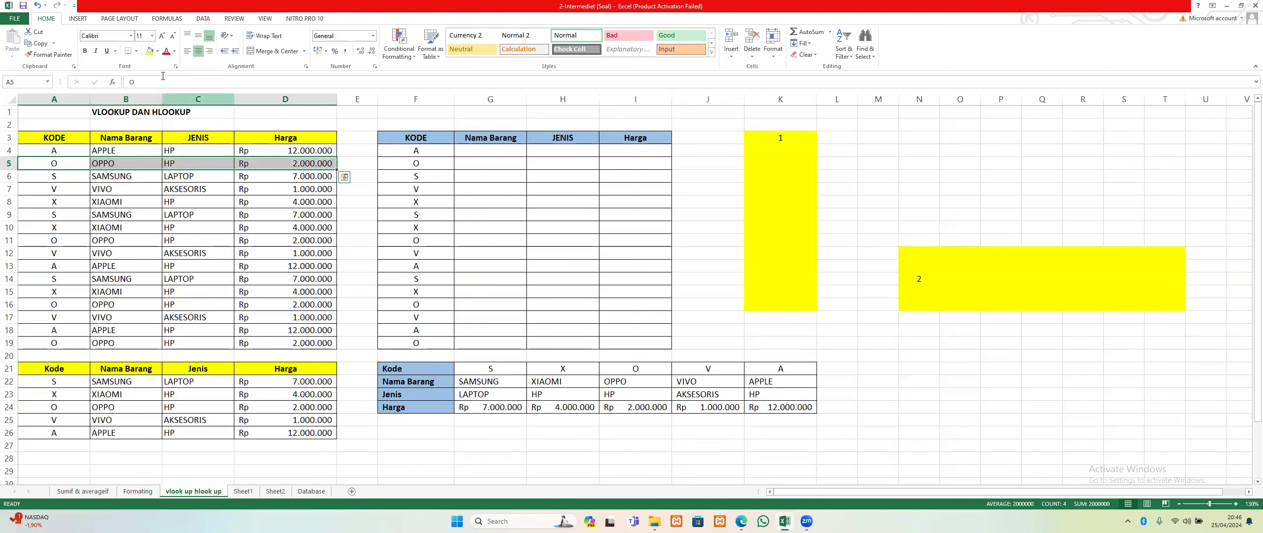
pyautogui.click(150, 51)
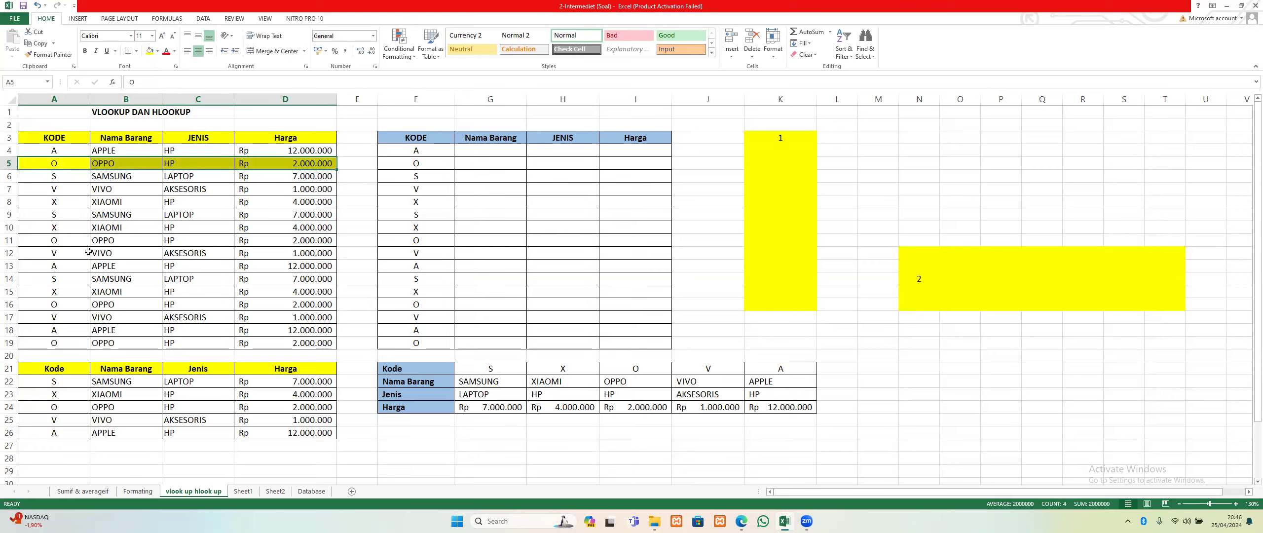
# Step: Highlight the remaining code O rows, A11:D11, A16:D16 and A19:D19, with the same yellow fill
pyautogui.moveTo(129, 242); pyautogui.dragTo(173, 241)
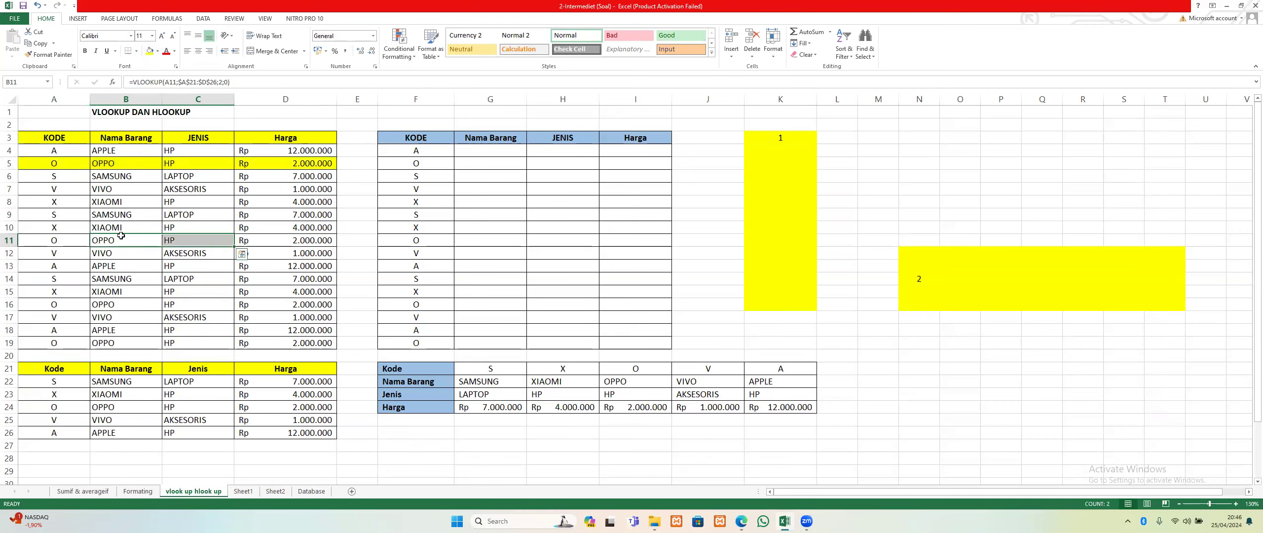
pyautogui.click(68, 243)
pyautogui.moveTo(83, 241); pyautogui.dragTo(269, 237)
pyautogui.click(149, 51)
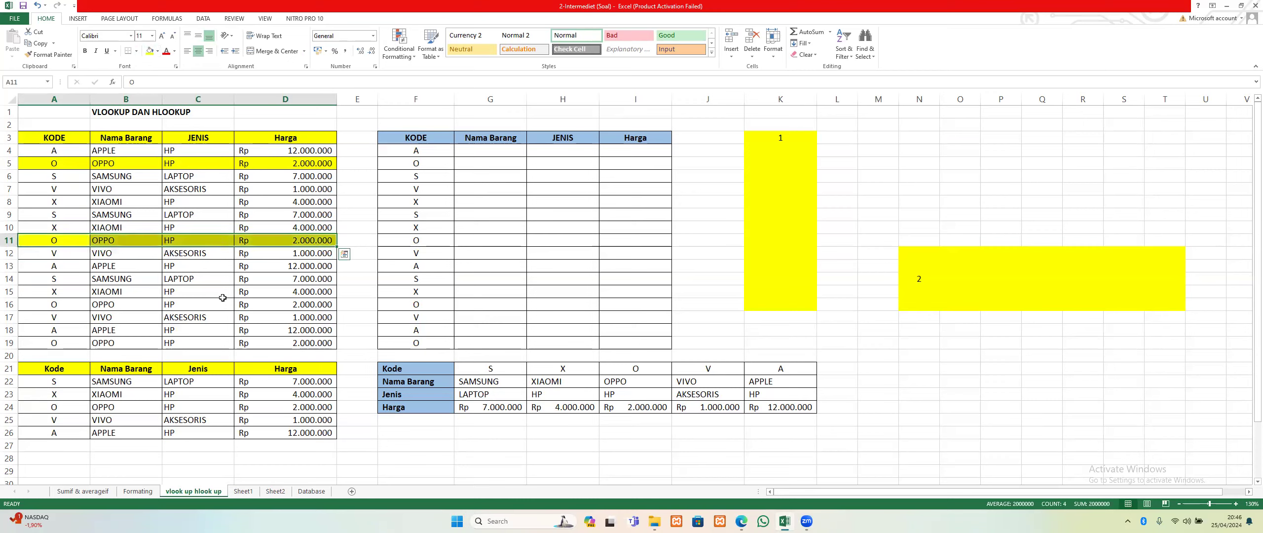
pyautogui.moveTo(52, 305); pyautogui.dragTo(273, 302)
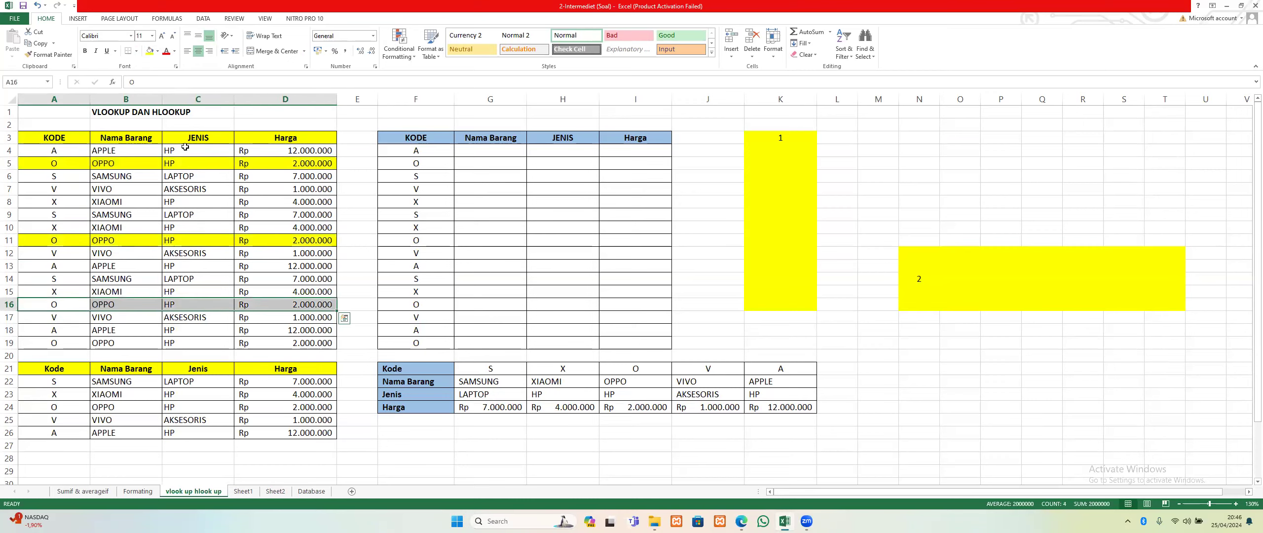
pyautogui.click(149, 51)
pyautogui.moveTo(69, 342); pyautogui.dragTo(262, 340)
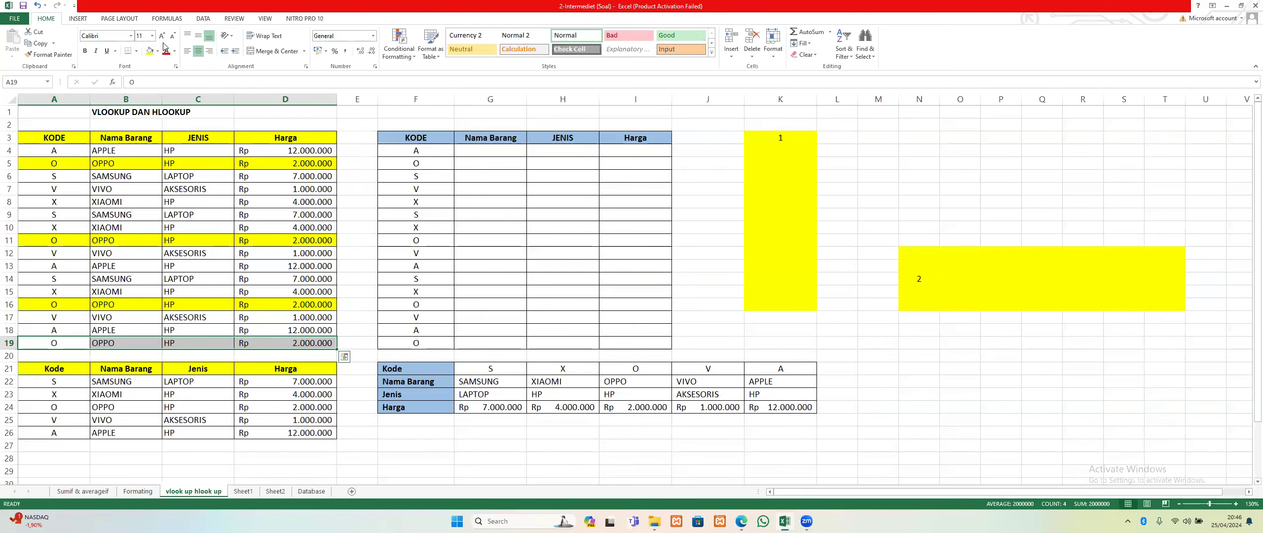
pyautogui.click(150, 50)
pyautogui.click(224, 420)
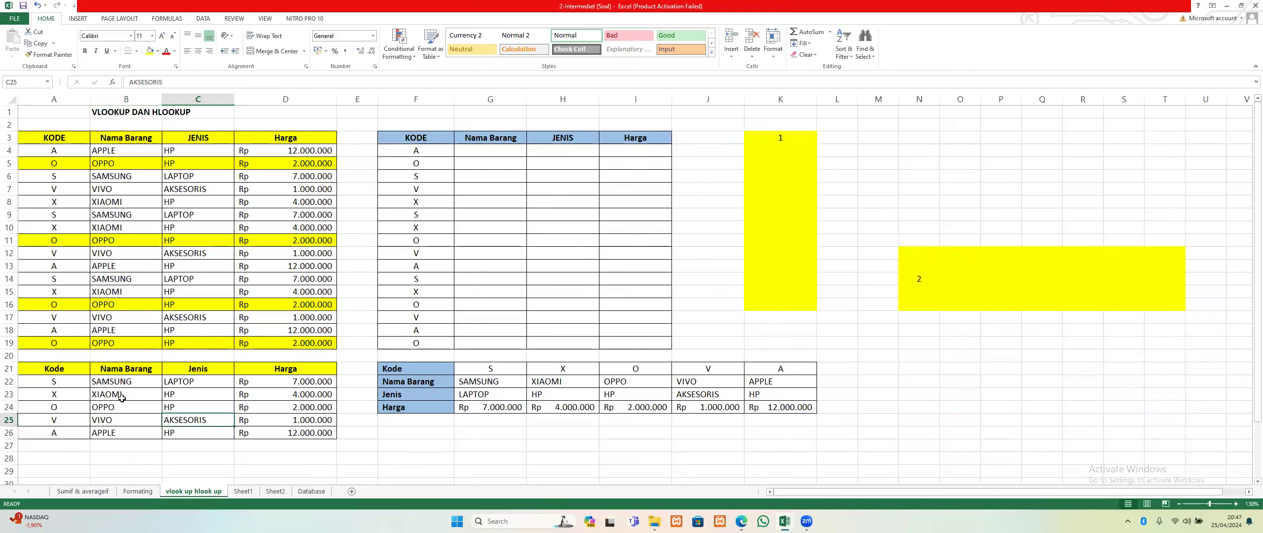
# Step: Look over the lookup exercise tables on Sheet1 and Sheet2, and return to cell G4 on the vlook up hlook up sheet
pyautogui.click(74, 384)
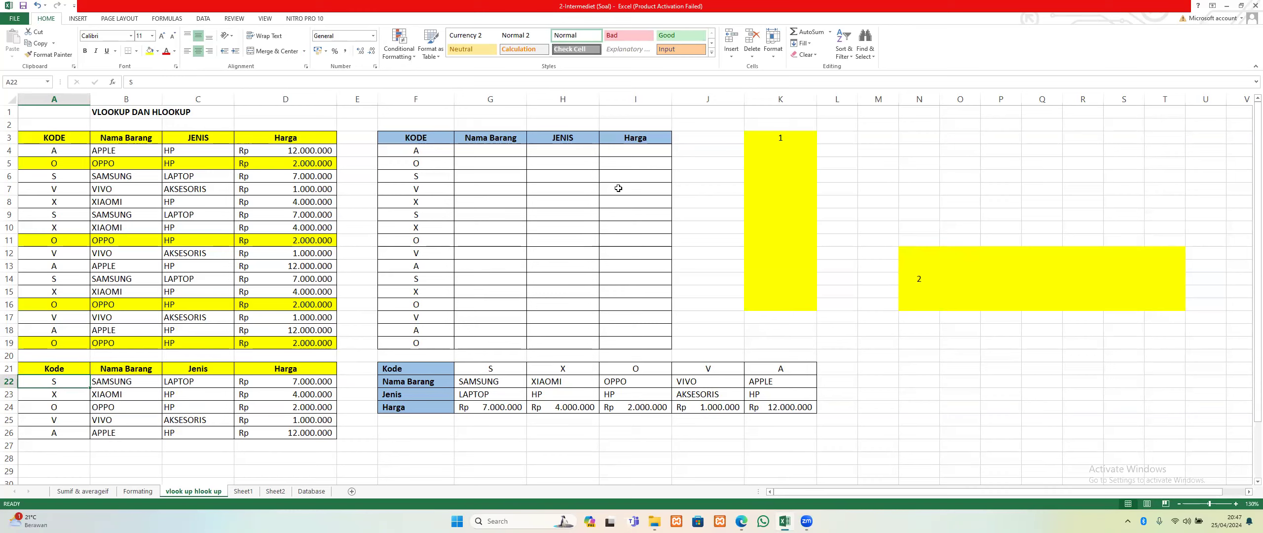
pyautogui.click(244, 491)
pyautogui.click(272, 493)
pyautogui.click(243, 491)
pyautogui.hotkey('ctrl', 'pagedown')
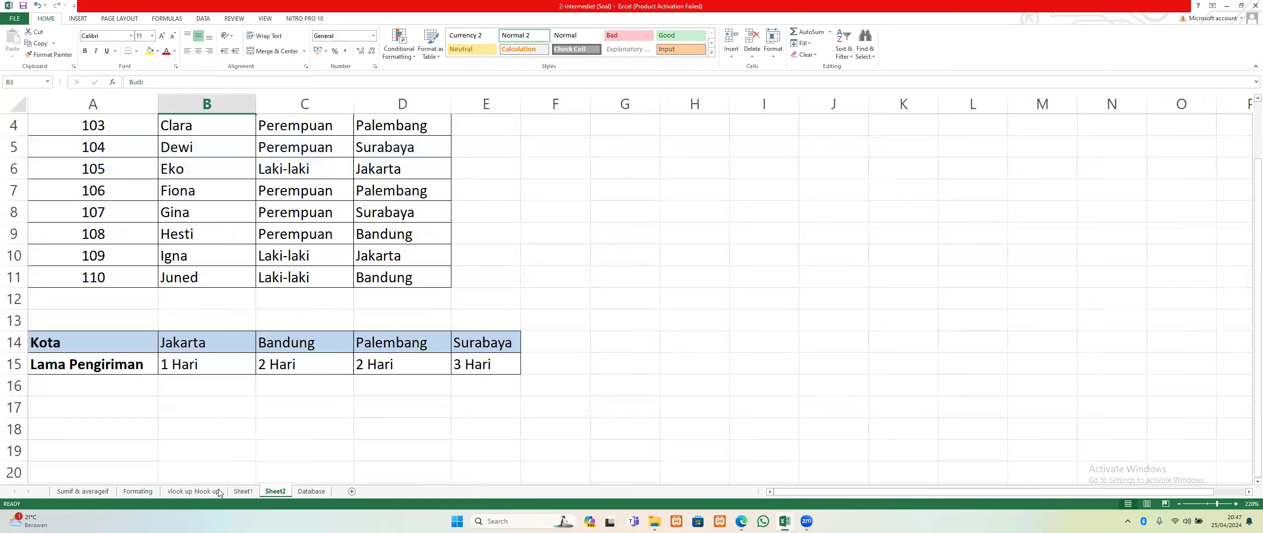
pyautogui.click(241, 491)
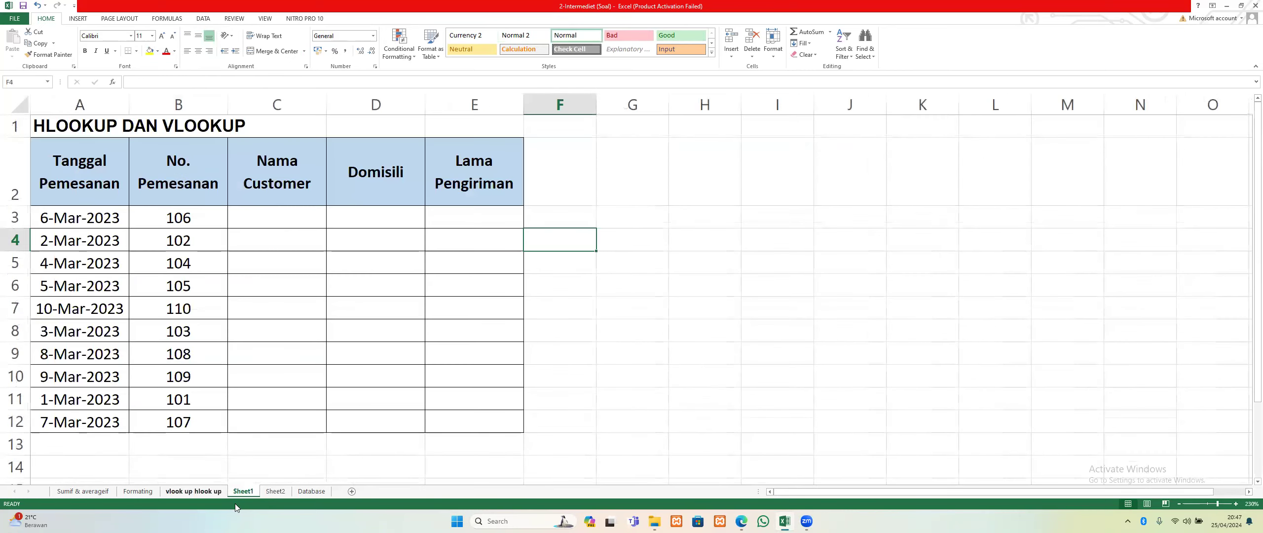
pyautogui.click(212, 492)
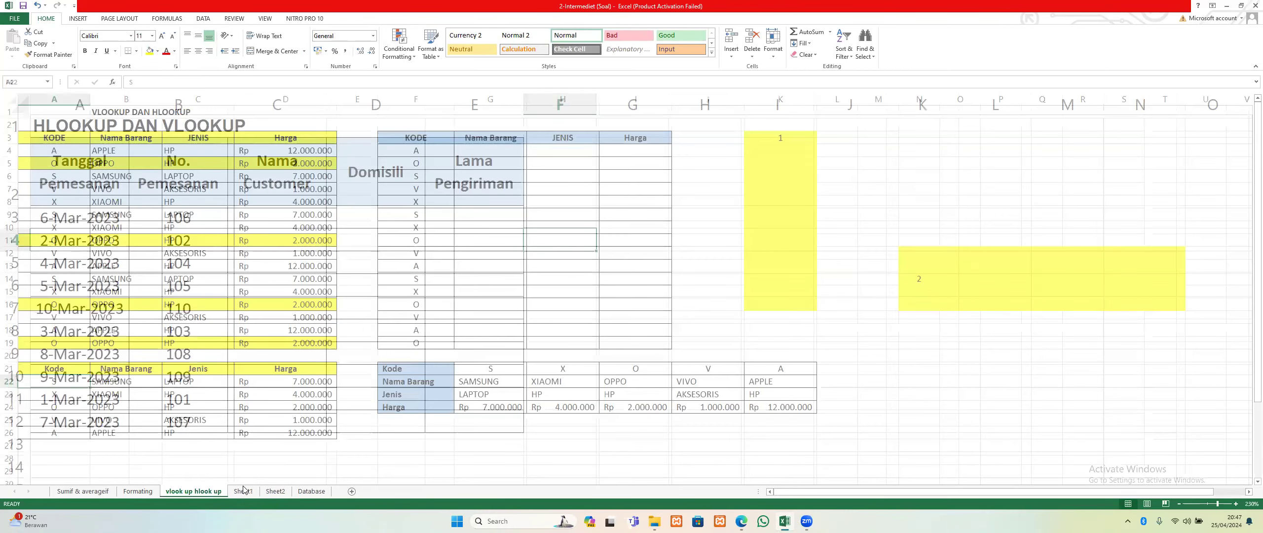
pyautogui.click(467, 179)
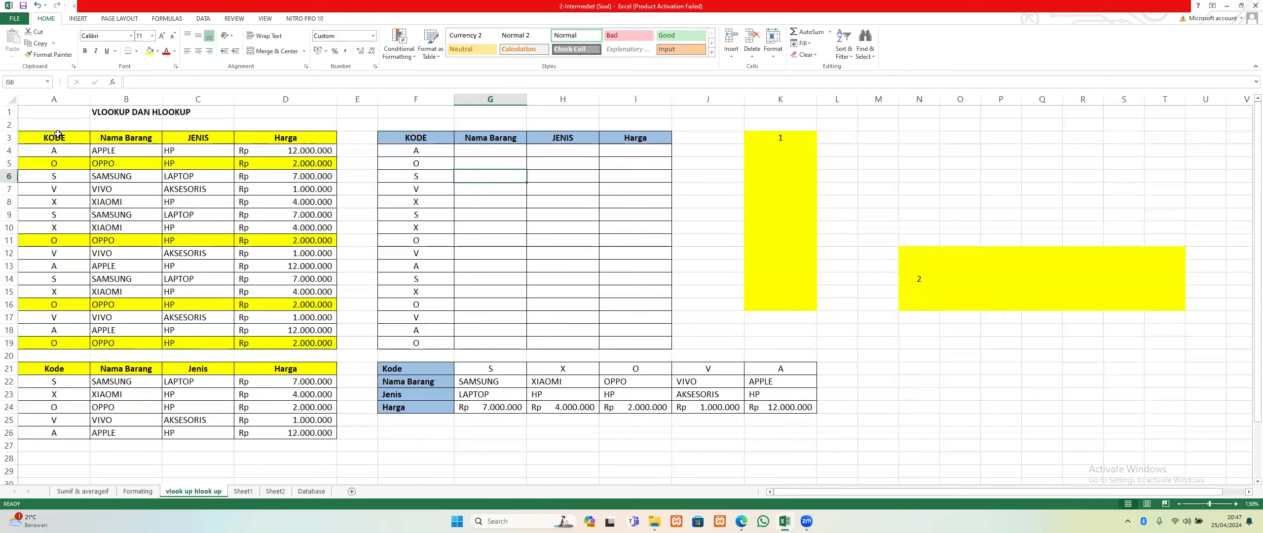
pyautogui.click(474, 150)
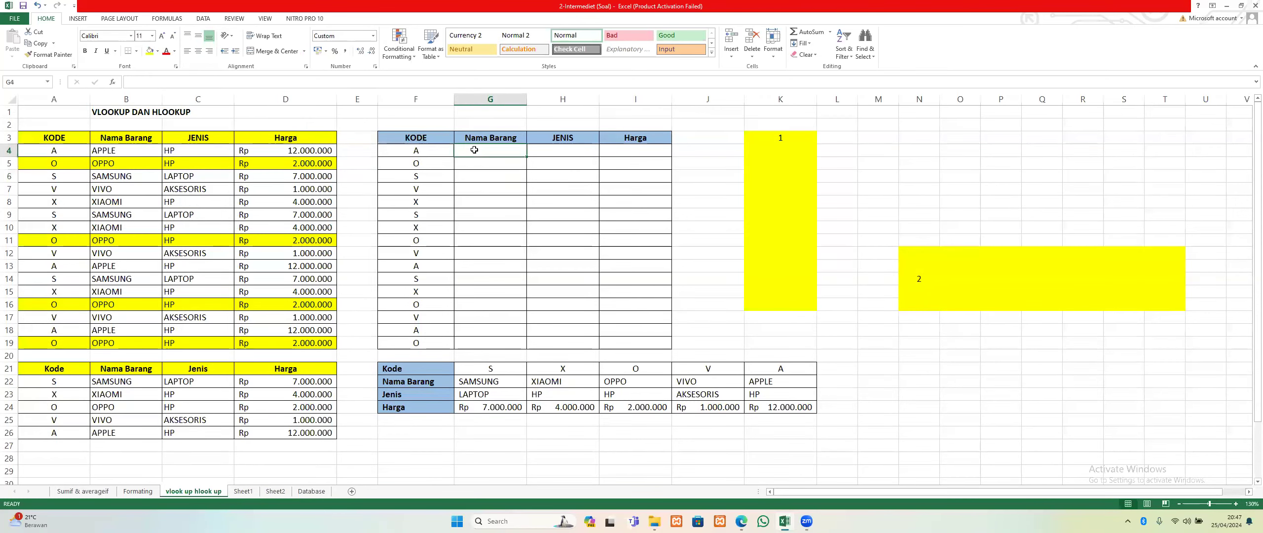
# Step: Fill the first Nama Barang cell, G4, with the formula =HLOOKUP(F4;$F$21:$K$24;2;0)
pyautogui.write('=HL')
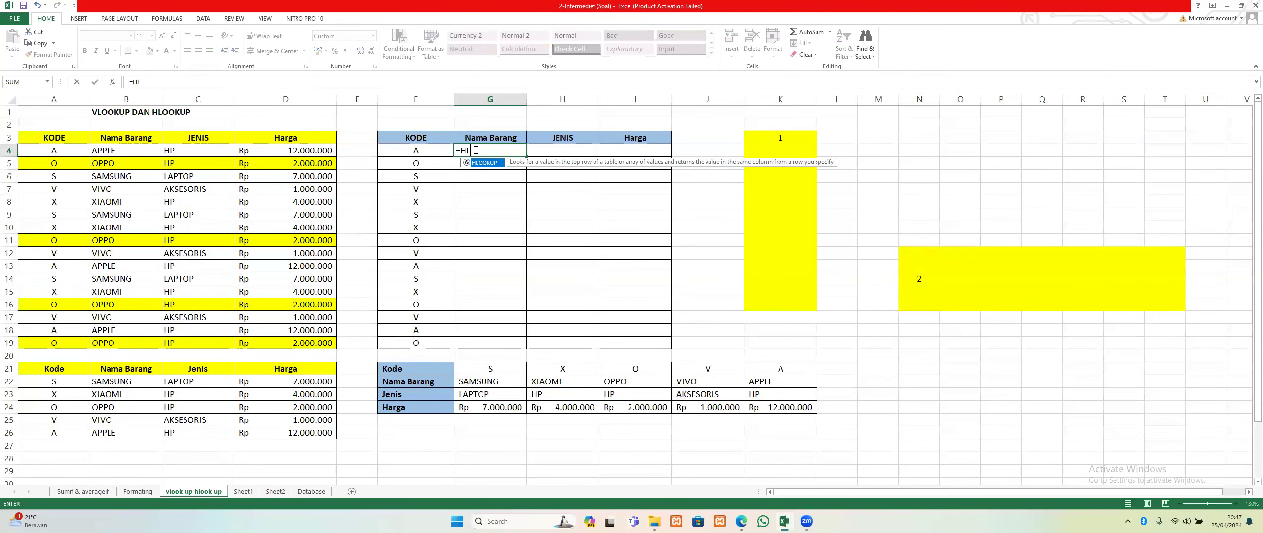
pyautogui.doubleClick(495, 163)
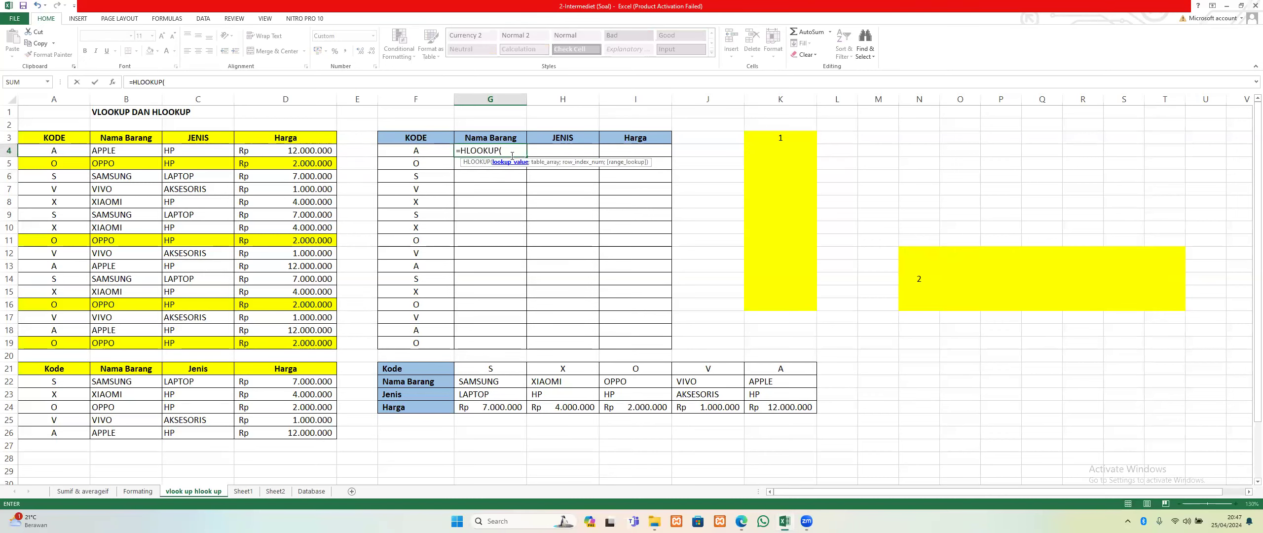
pyautogui.click(430, 155)
pyautogui.write(';')
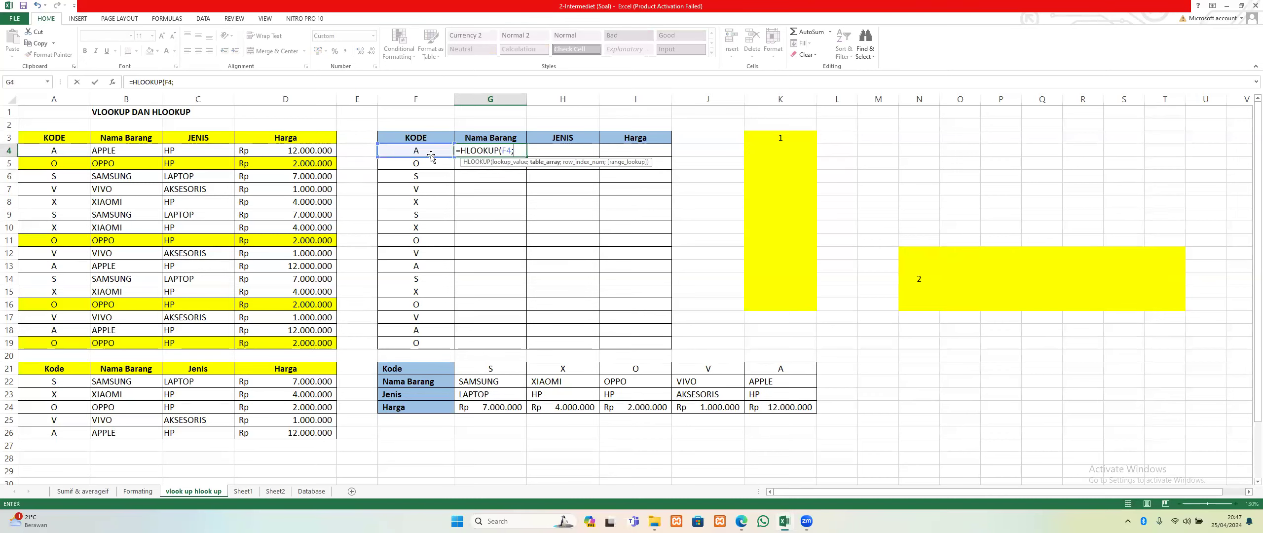
pyautogui.moveTo(436, 371); pyautogui.dragTo(764, 405)
pyautogui.press('F4')
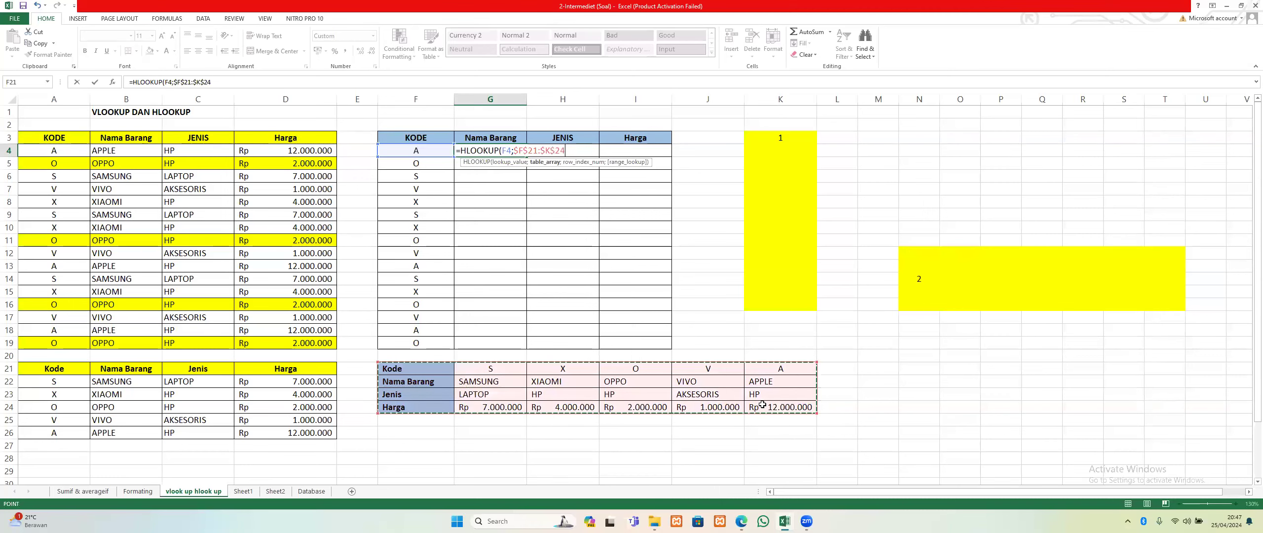
pyautogui.write(';')
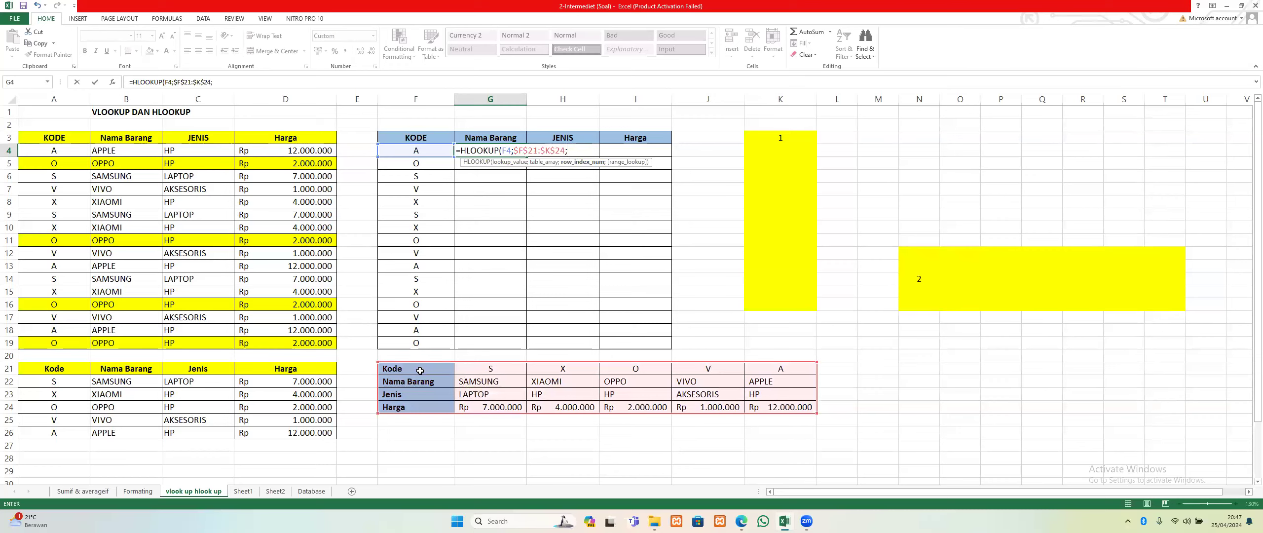
pyautogui.write('2;0')
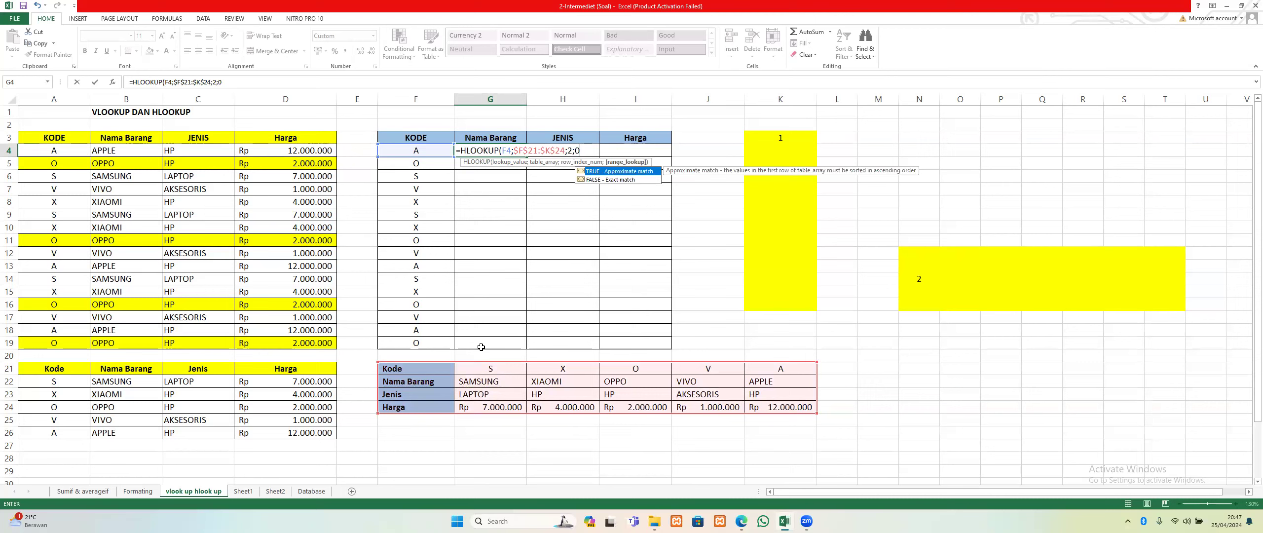
pyautogui.press('Return')
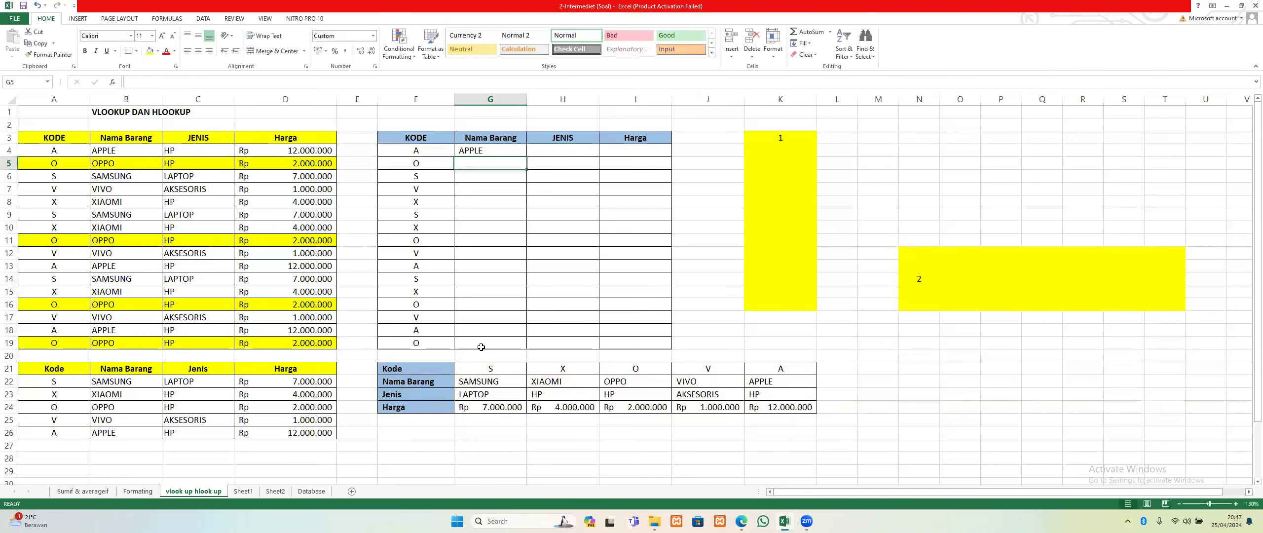
pyautogui.click(515, 147)
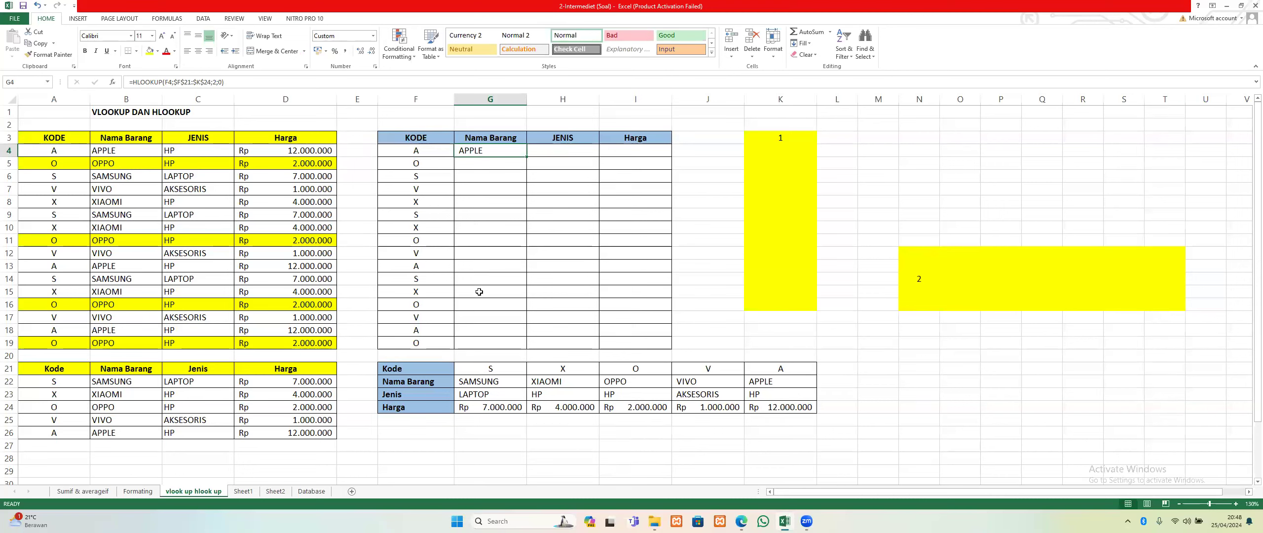
pyautogui.click(506, 172)
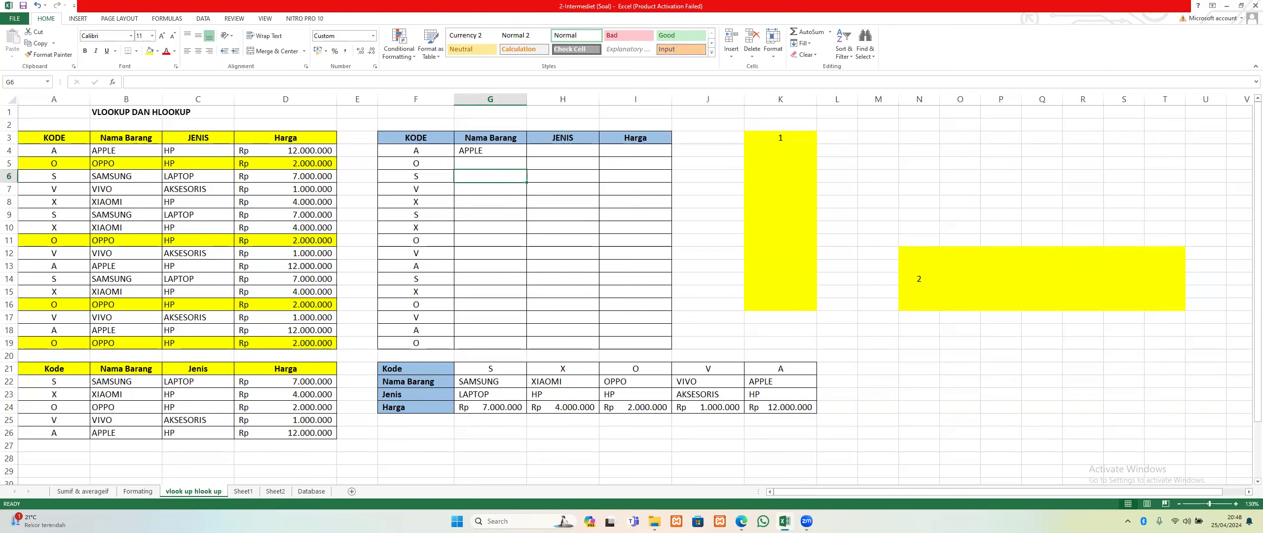
# Step: Compare the empty order table on Sheet1 with the customer and Lama Pengiriman reference tables on Sheet2
pyautogui.click(258, 492)
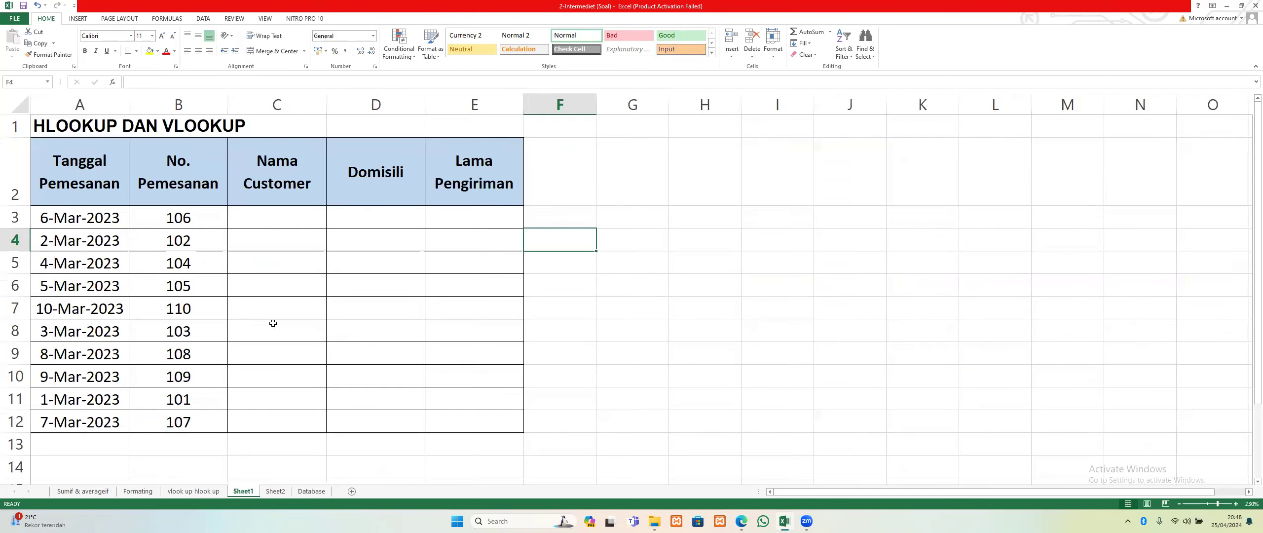
pyautogui.click(280, 492)
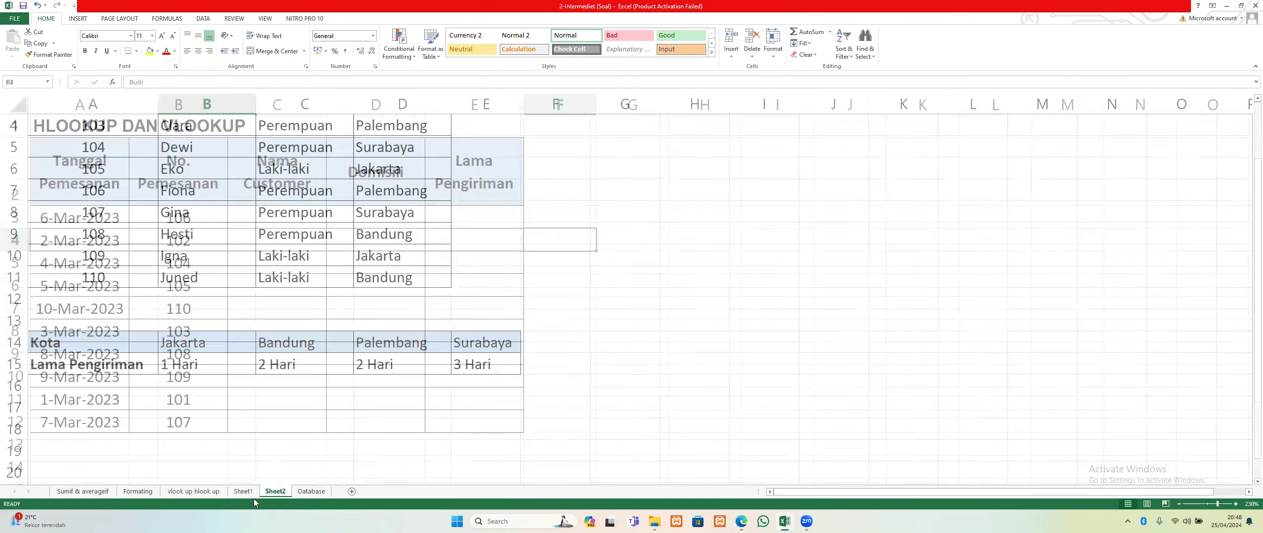
pyautogui.hotkey('ctrl', 'pageup')
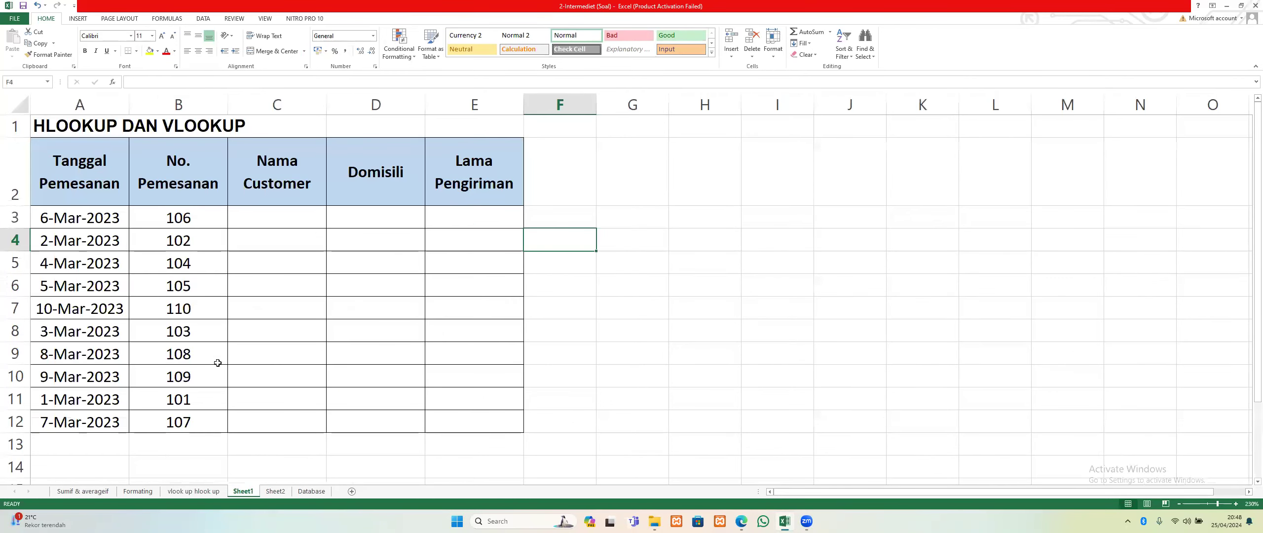
pyautogui.click(264, 235)
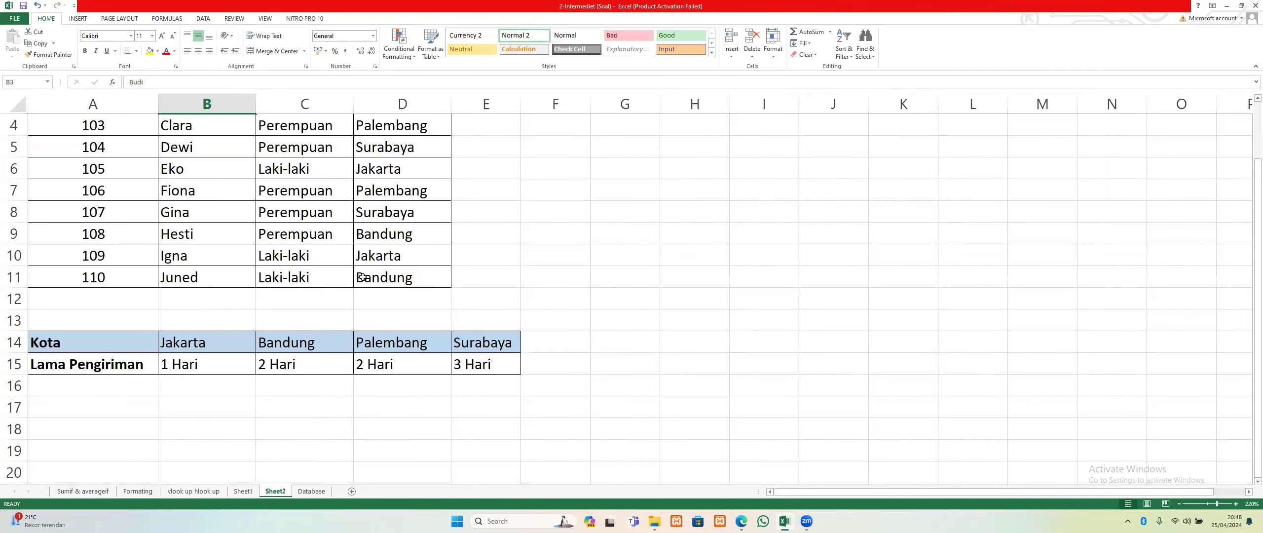
pyautogui.scroll(1, 345, 266)
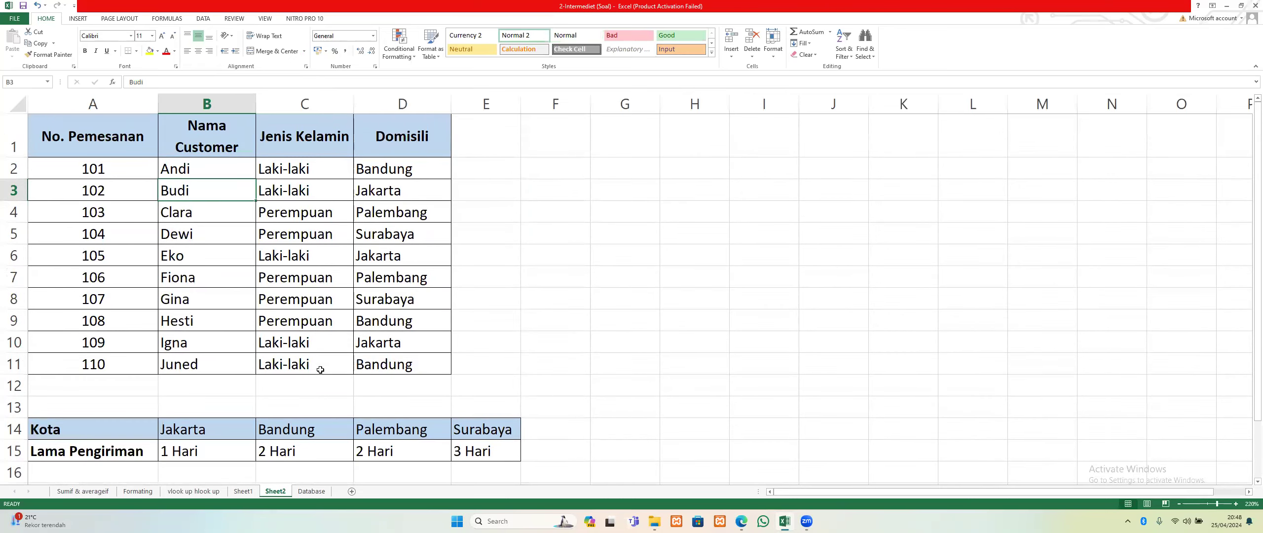
pyautogui.click(241, 495)
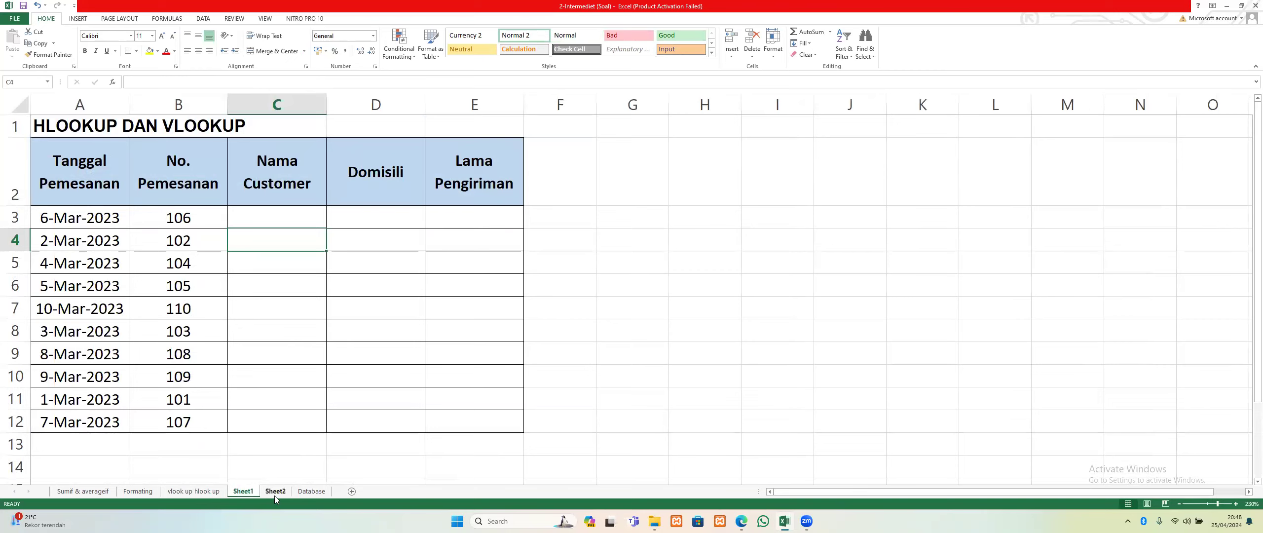
pyautogui.click(275, 491)
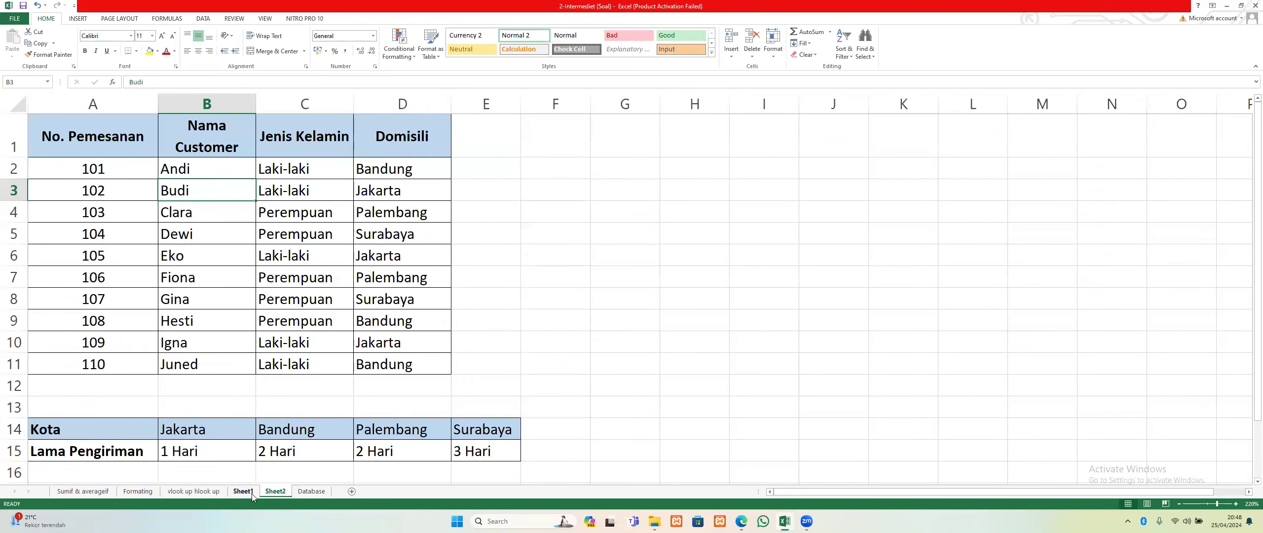
pyautogui.click(209, 493)
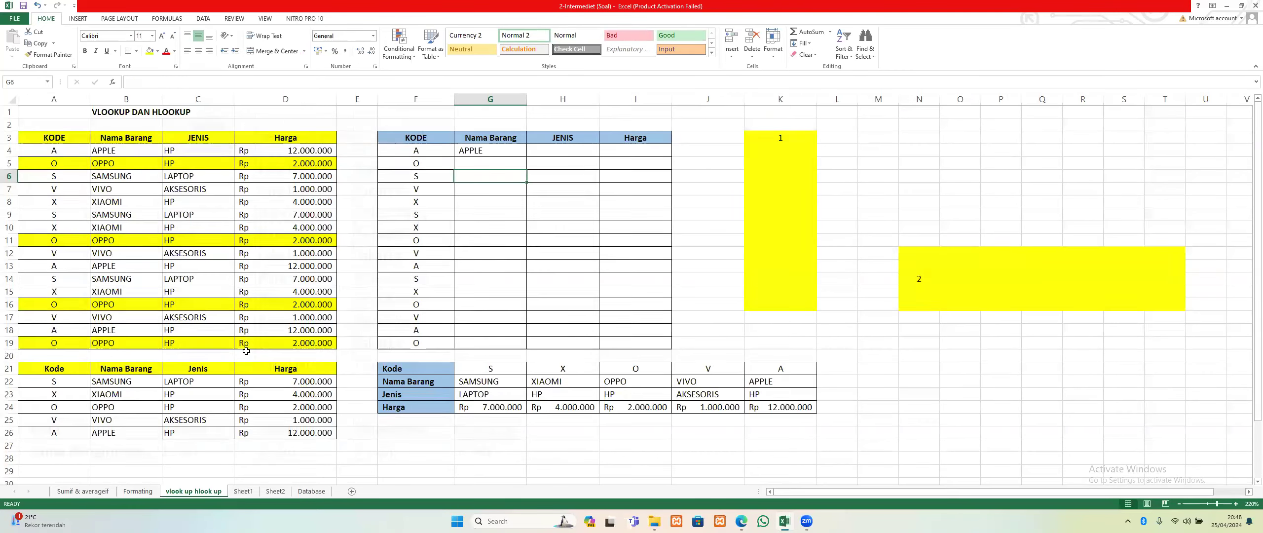
pyautogui.click(351, 368)
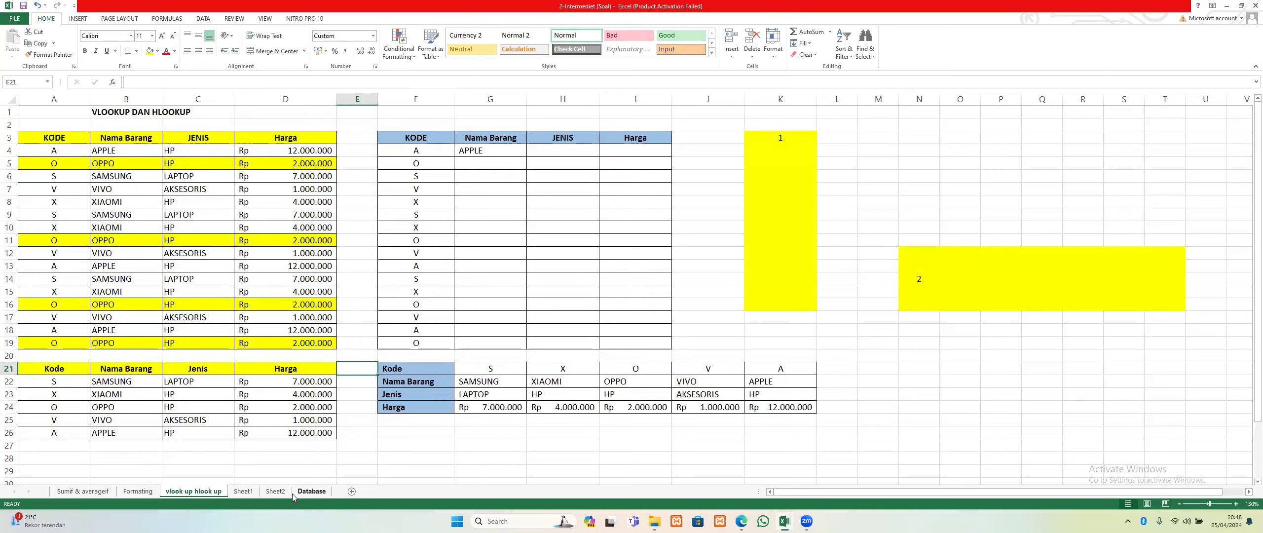
pyautogui.click(243, 491)
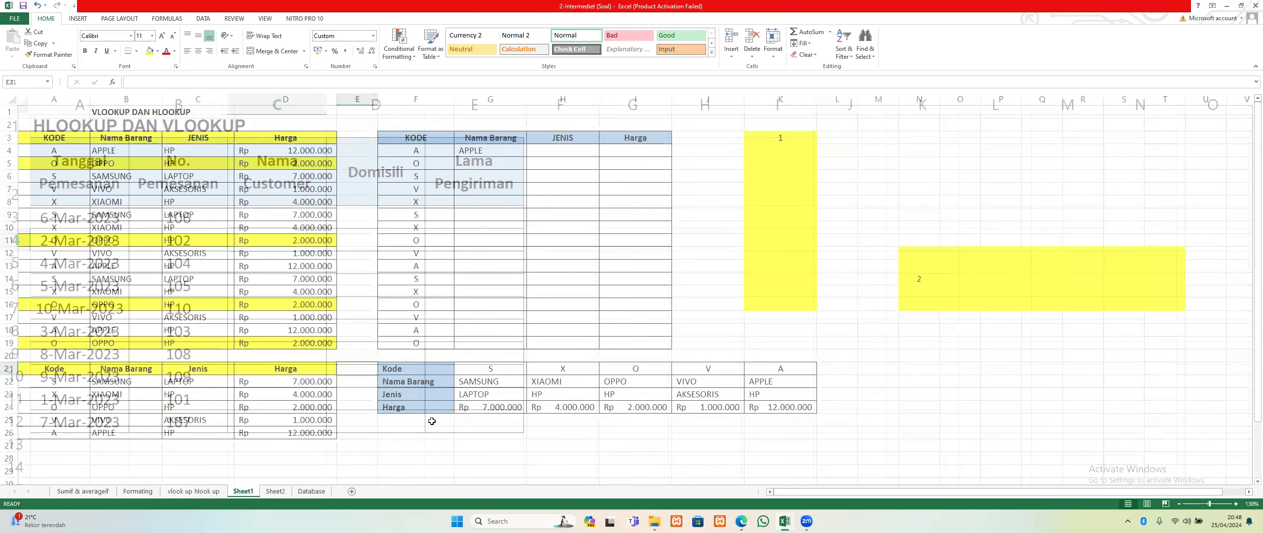
pyautogui.click(277, 493)
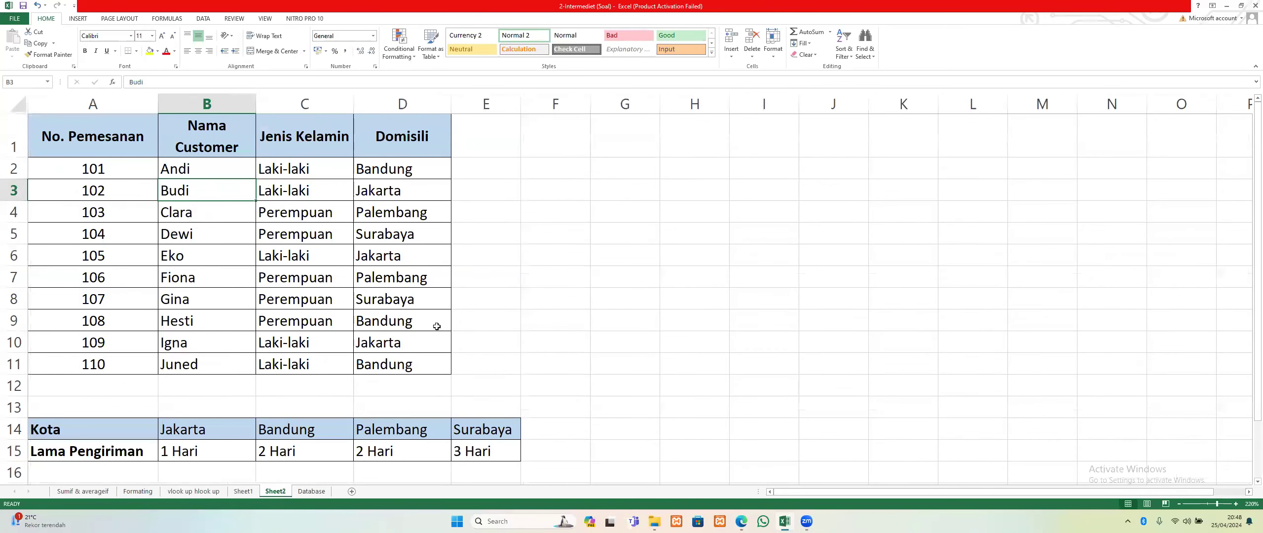
pyautogui.scroll(-2, 436, 326)
pyautogui.scroll(2, 352, 412)
pyautogui.click(242, 492)
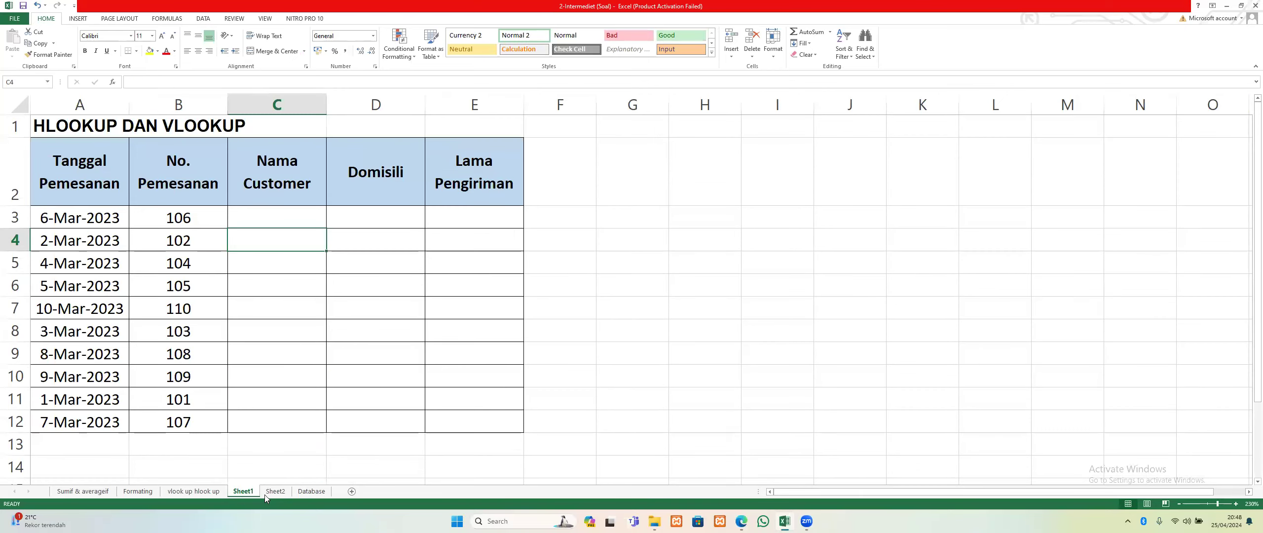
# Step: Examine the employee table on the Database sheet, including its Nomor Karyawan column and the blank form below
pyautogui.click(311, 491)
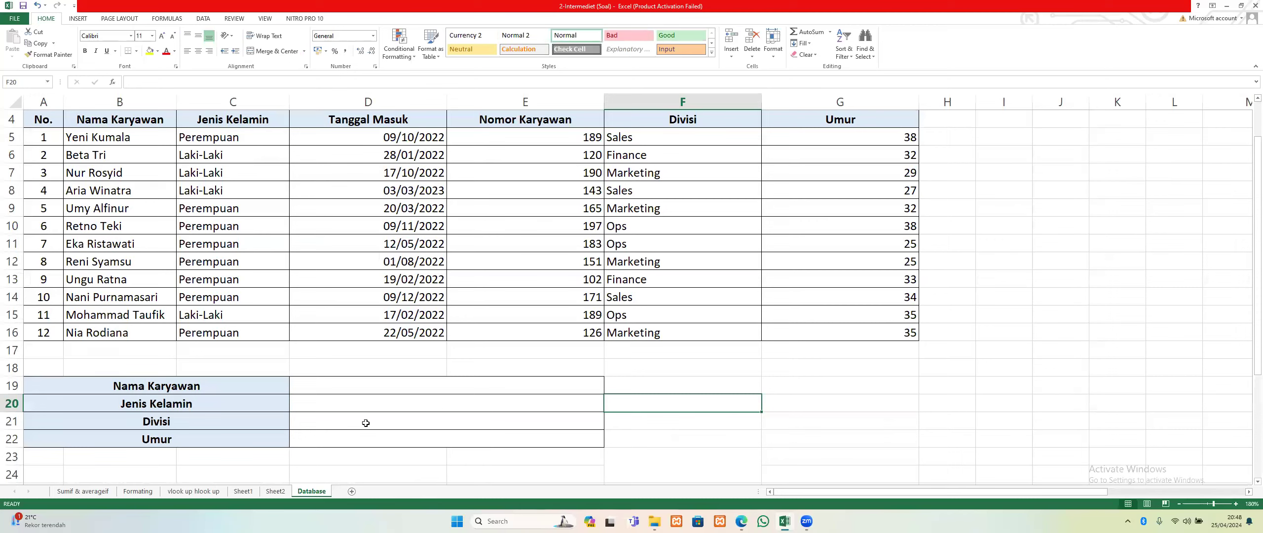
pyautogui.click(428, 374)
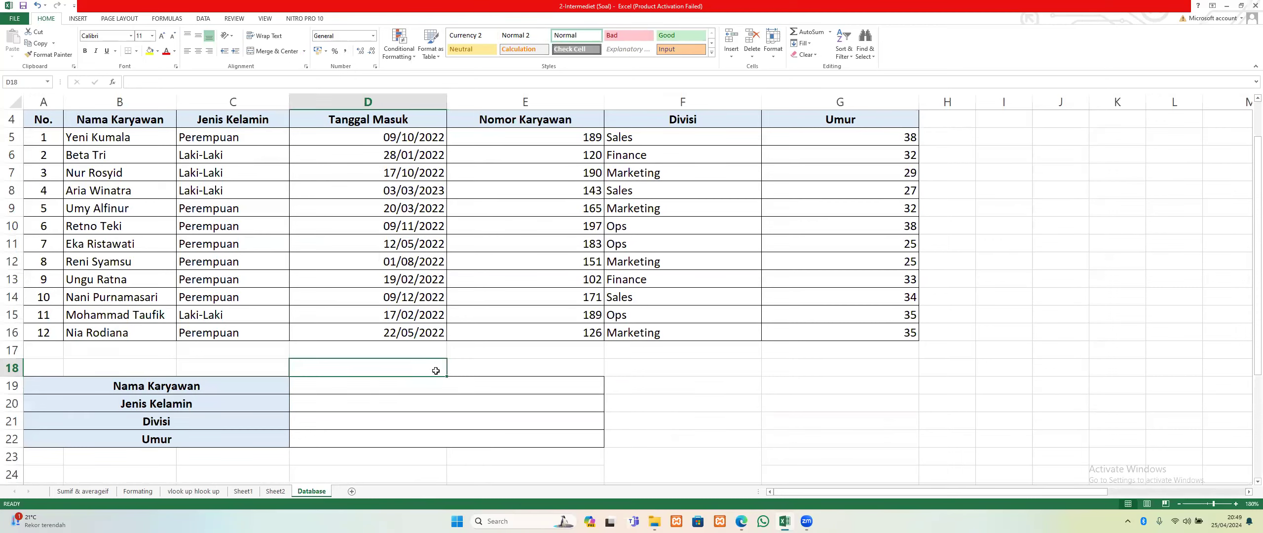
pyautogui.click(457, 386)
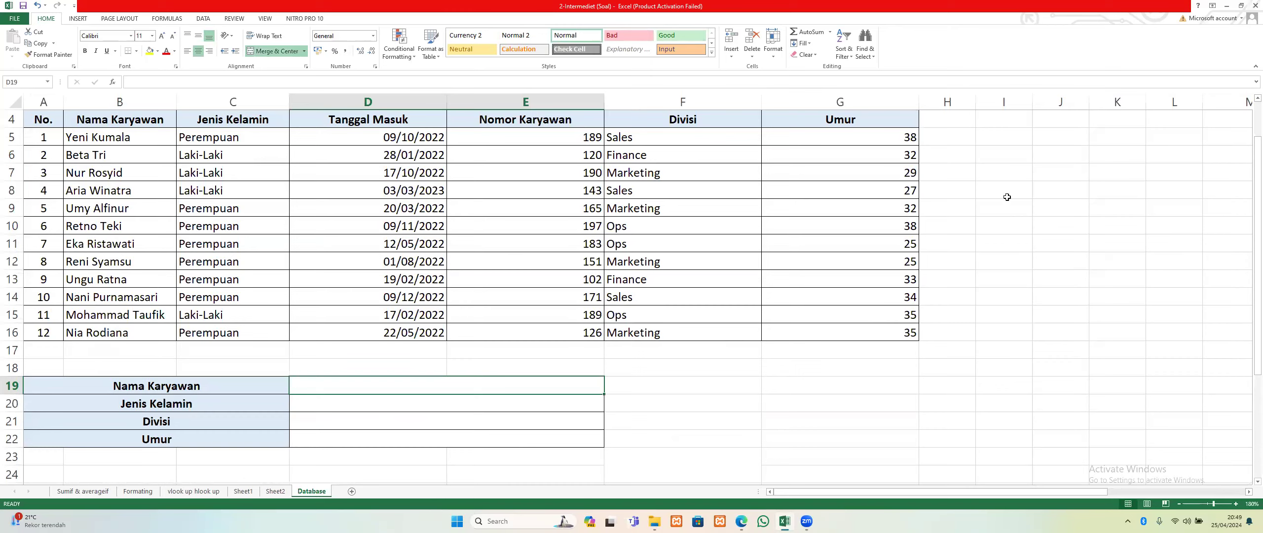
pyautogui.click(457, 283)
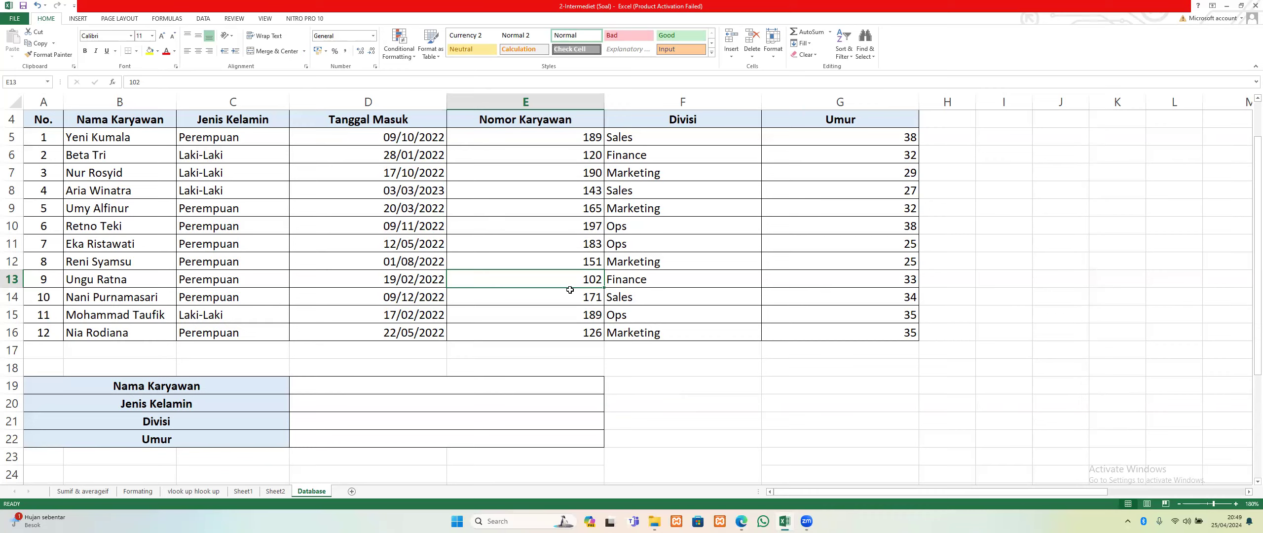
pyautogui.click(1178, 504)
pyautogui.click(1179, 504)
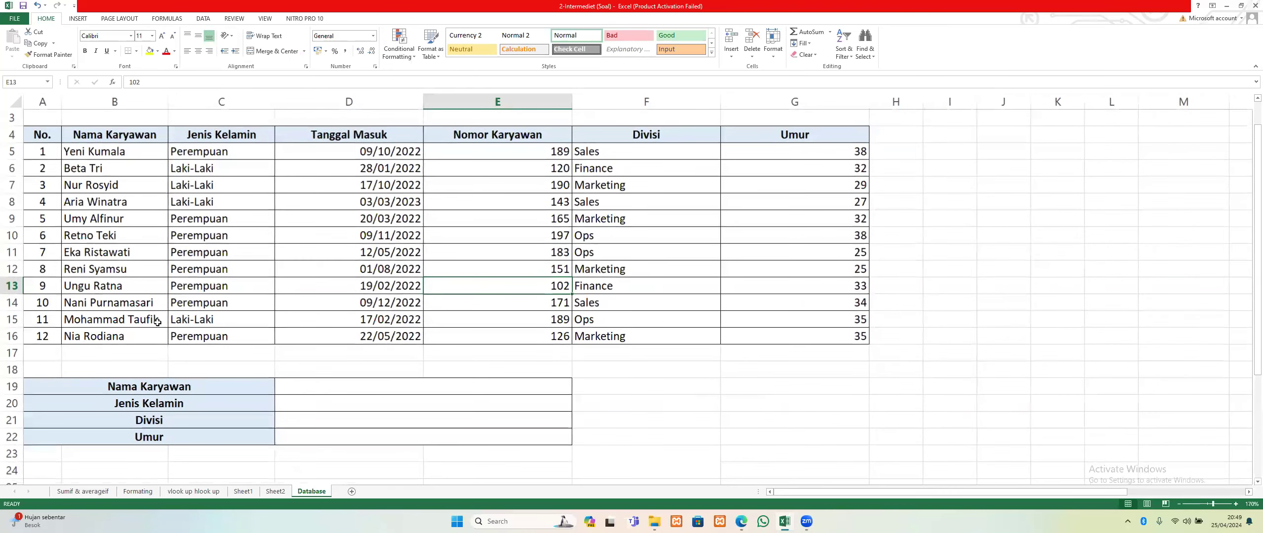
pyautogui.click(644, 74)
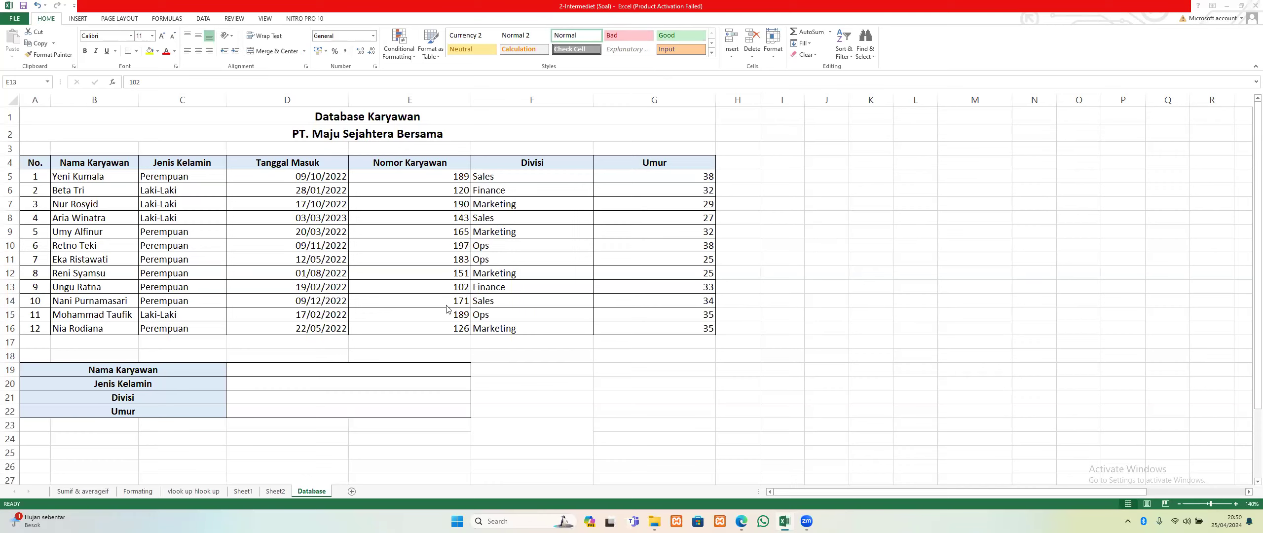
# Step: Go through the empty answer cells for Nama Karyawan, Jenis Kelamin, Divisi and Umur below the employee table
pyautogui.click(353, 370)
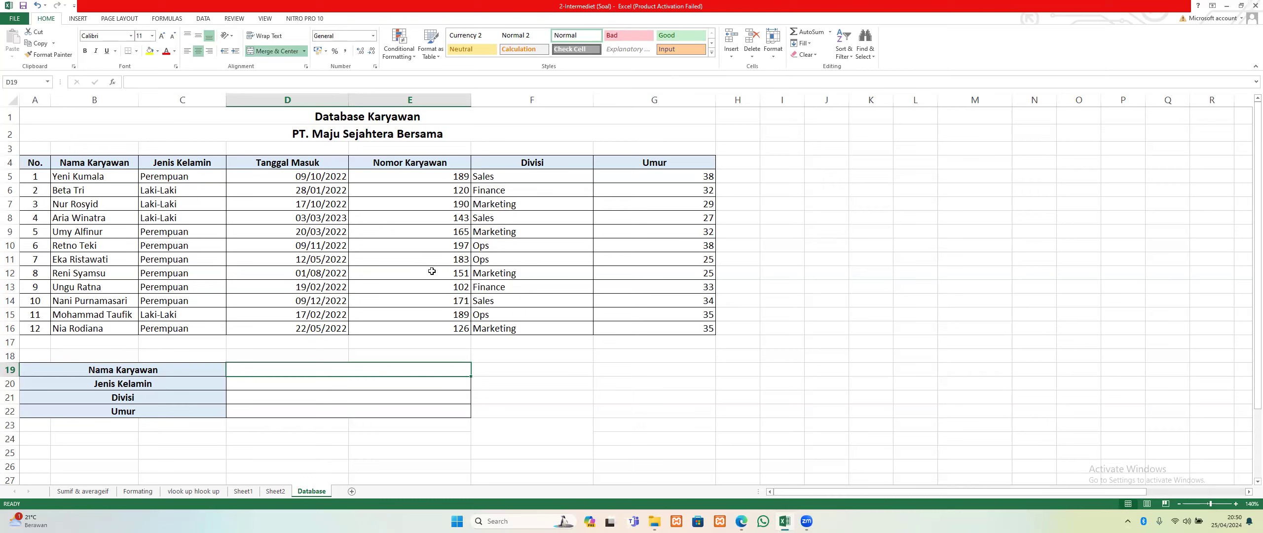
pyautogui.click(374, 387)
pyautogui.click(377, 393)
pyautogui.click(378, 405)
pyautogui.click(372, 380)
pyautogui.click(374, 399)
pyautogui.click(375, 408)
pyautogui.click(377, 380)
pyautogui.click(421, 369)
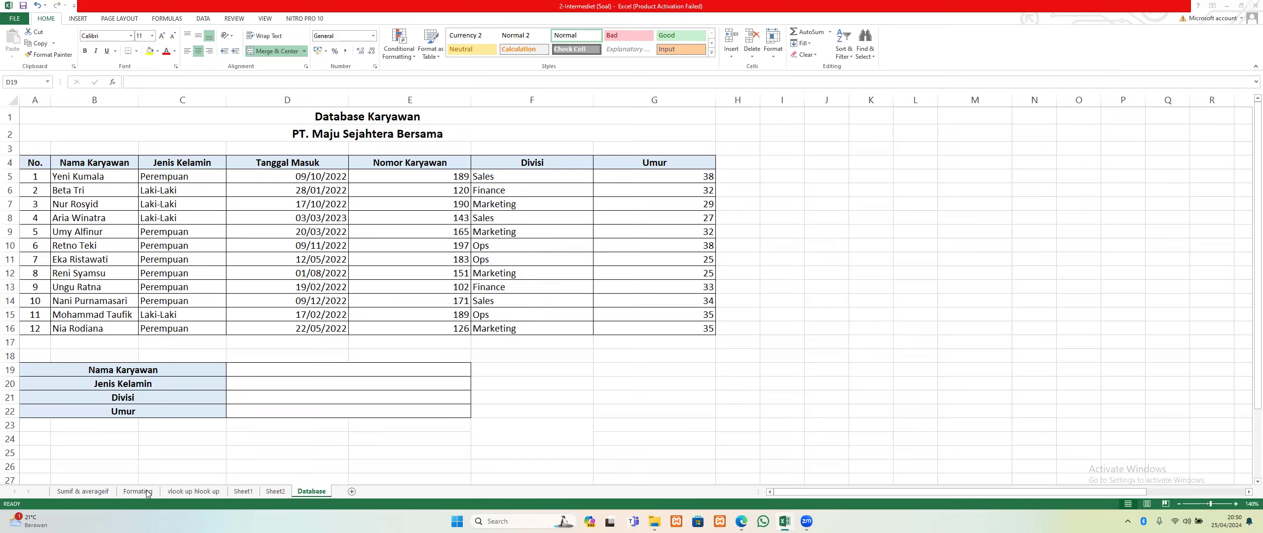
# Step: On the vlook up hlook up sheet, fill the vertical reference table's Kode column, A21:A26, with yellow
pyautogui.click(191, 492)
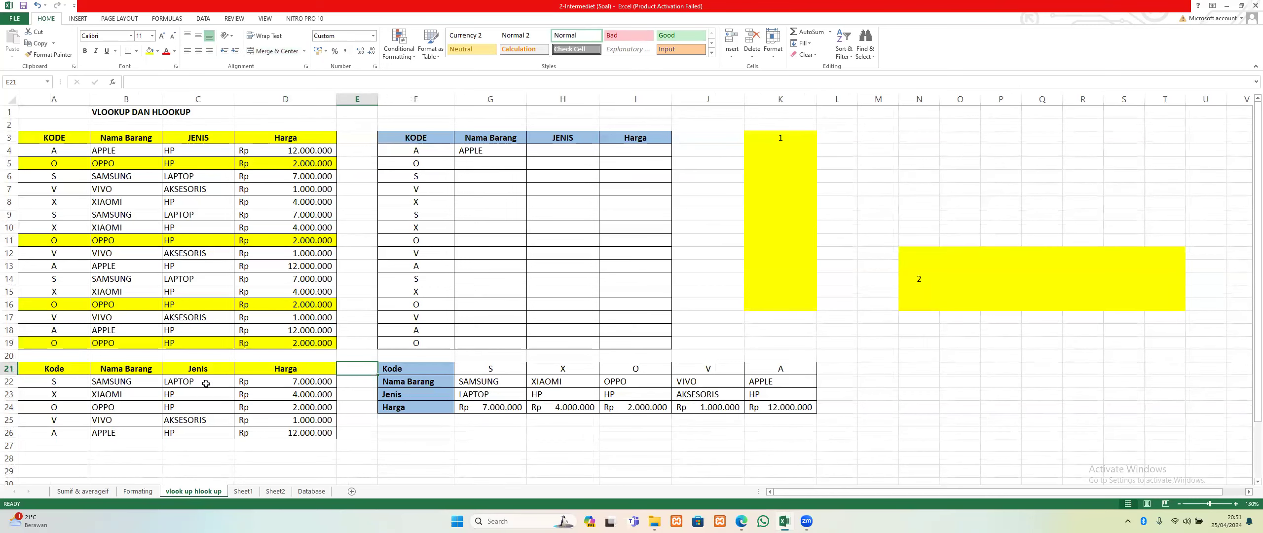
pyautogui.moveTo(51, 371); pyautogui.dragTo(69, 432)
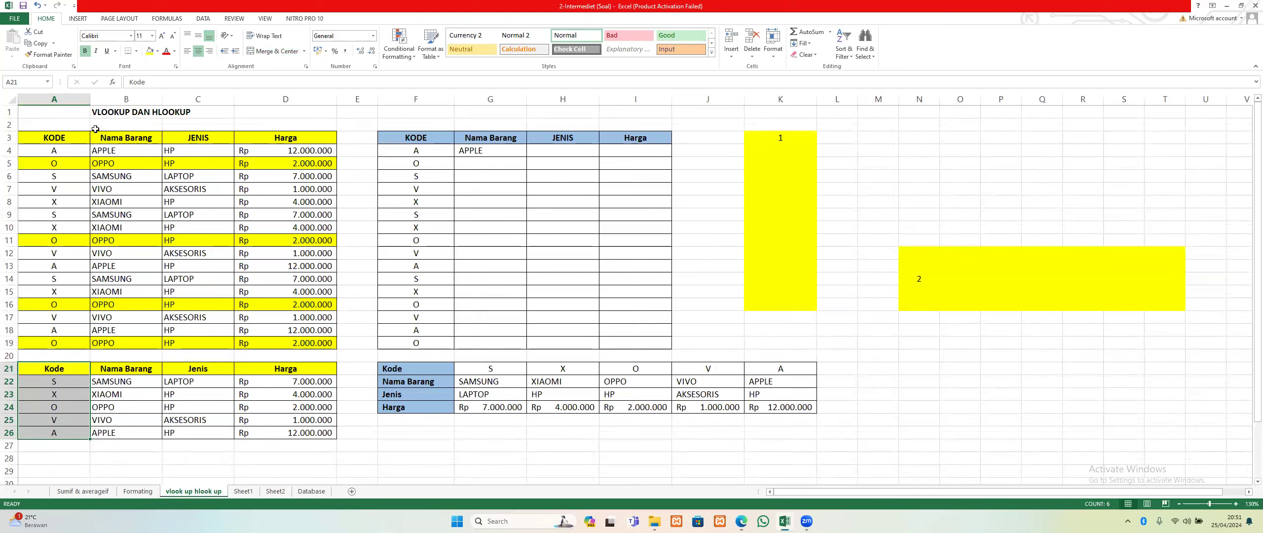
pyautogui.click(150, 51)
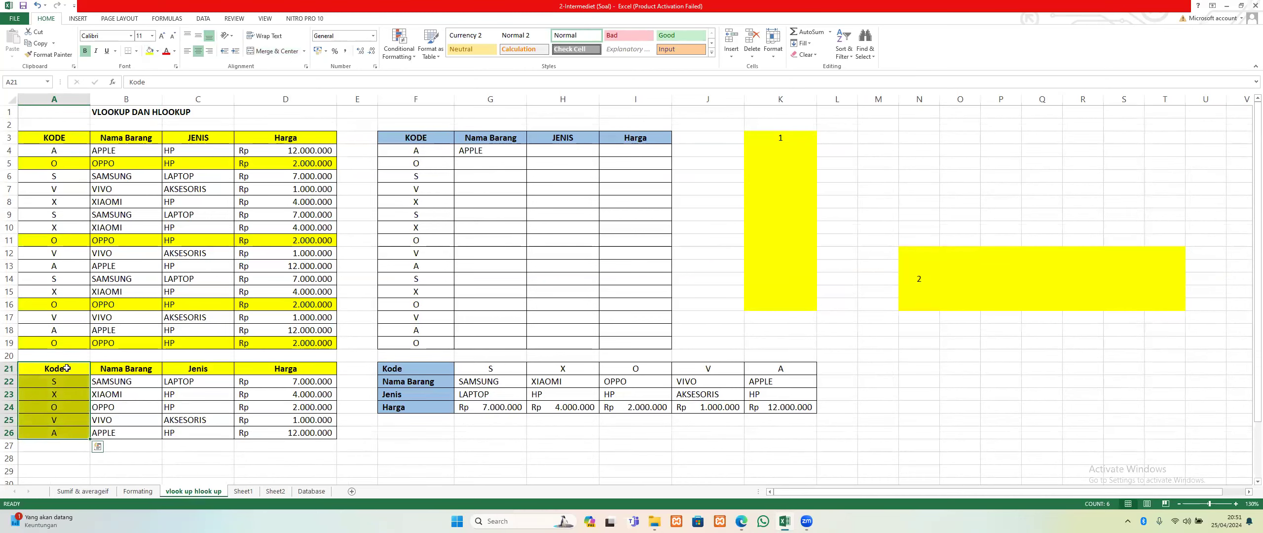
# Step: Fill the horizontal reference table's Kode row, F21:K21, with the same yellow
pyautogui.moveTo(447, 369); pyautogui.dragTo(763, 368)
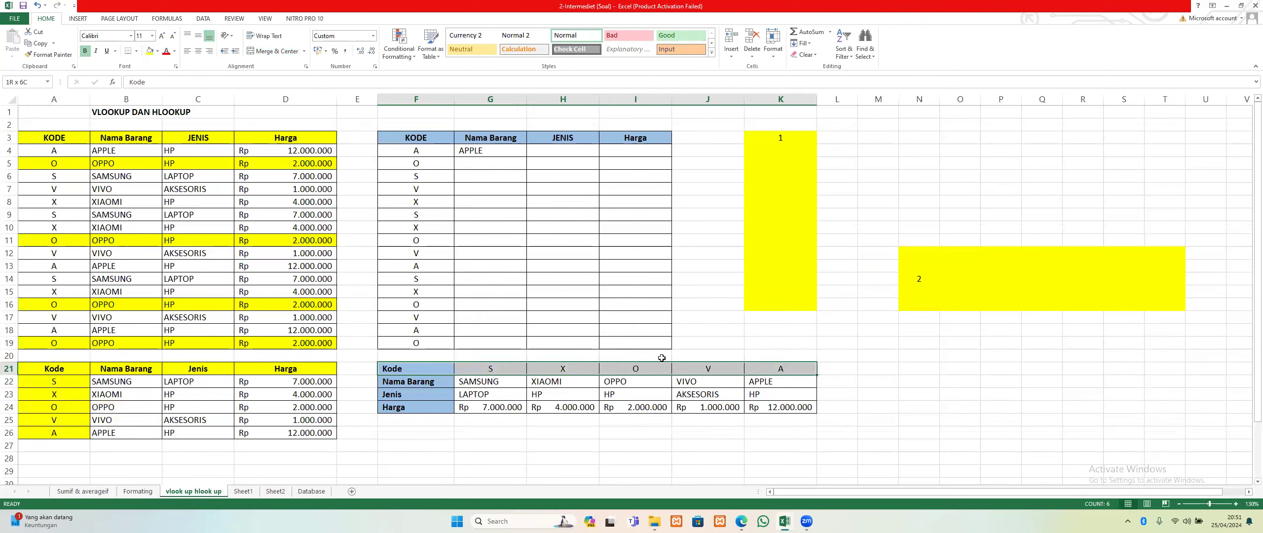
pyautogui.click(151, 51)
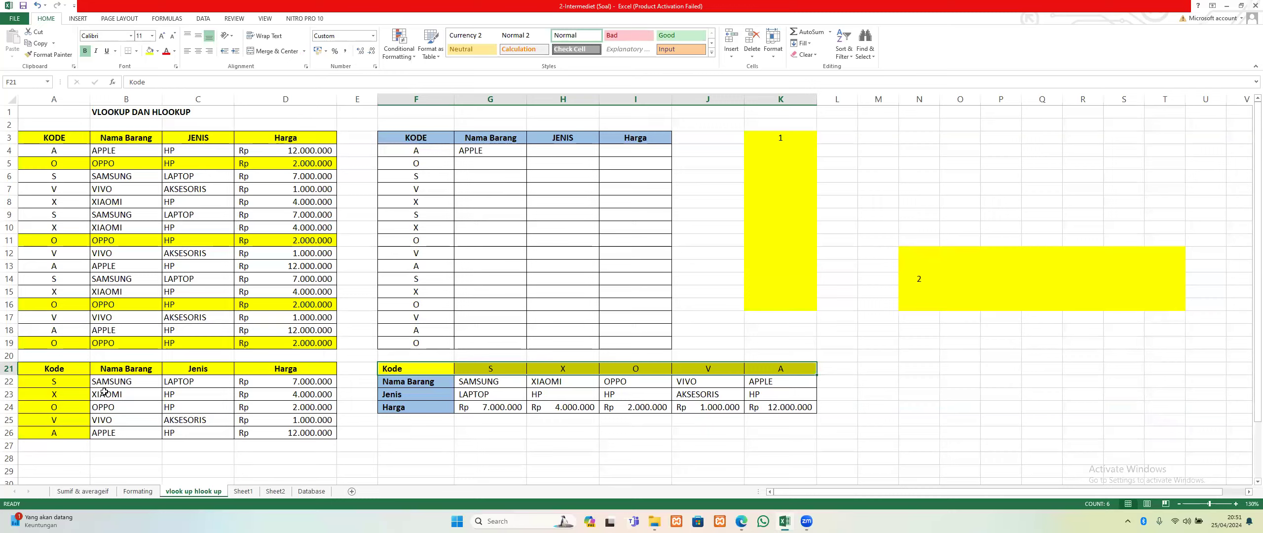
pyautogui.scroll(-1, 252, 263)
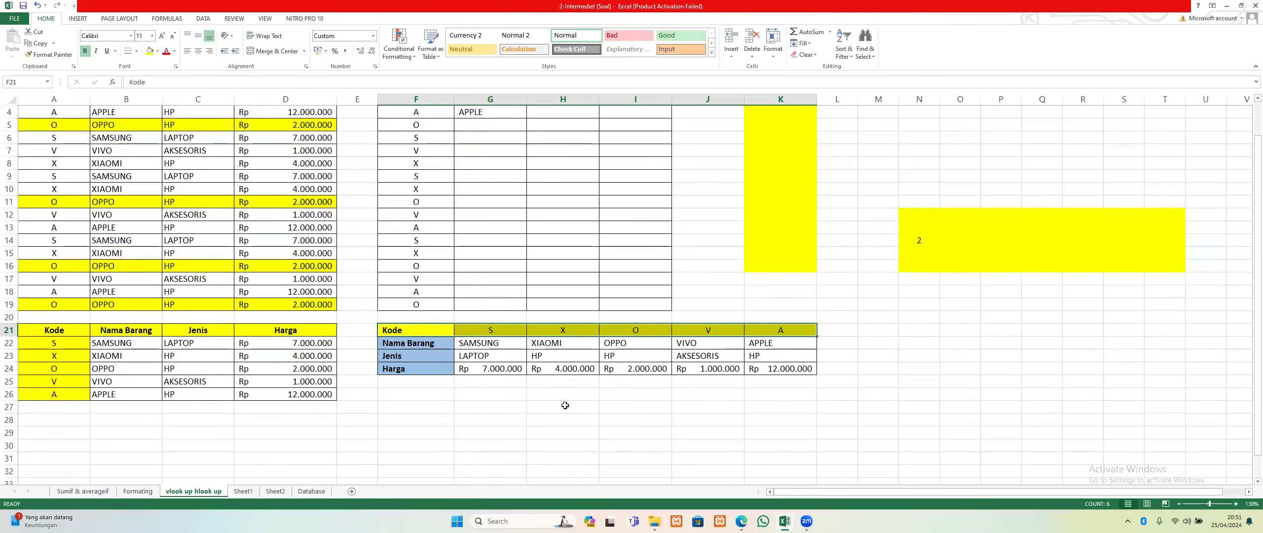
pyautogui.scroll(1, 656, 412)
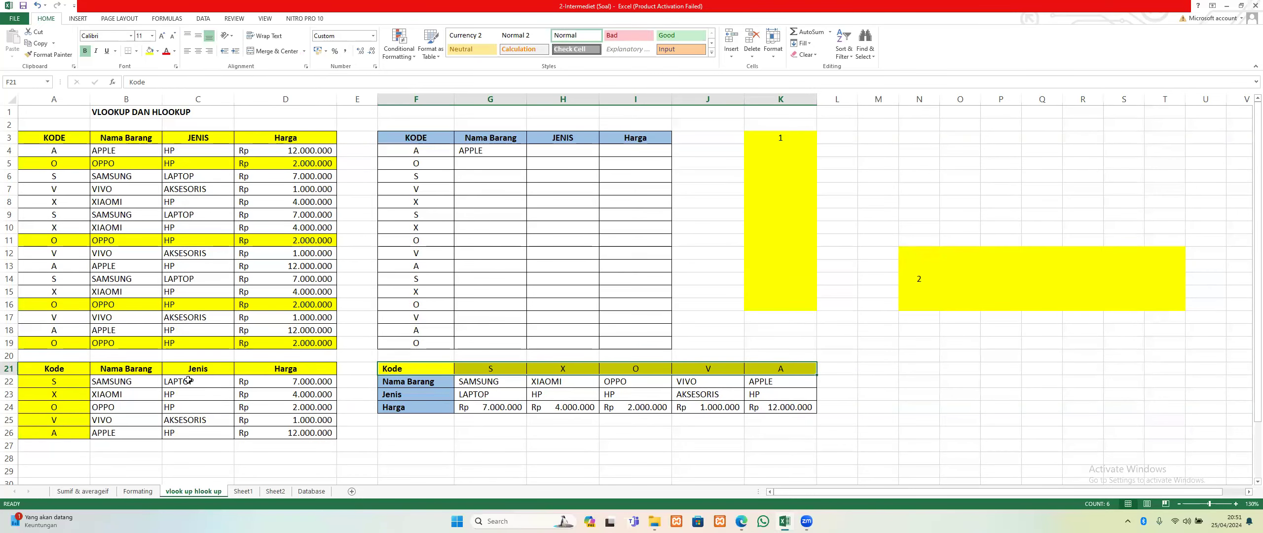
# Step: Widen columns B, C and D, which hold the Nama Barang, Jenis and Harga data of the vertical tables
pyautogui.moveTo(162, 99); pyautogui.dragTo(493, 99)
pyautogui.moveTo(595, 100); pyautogui.dragTo(686, 100)
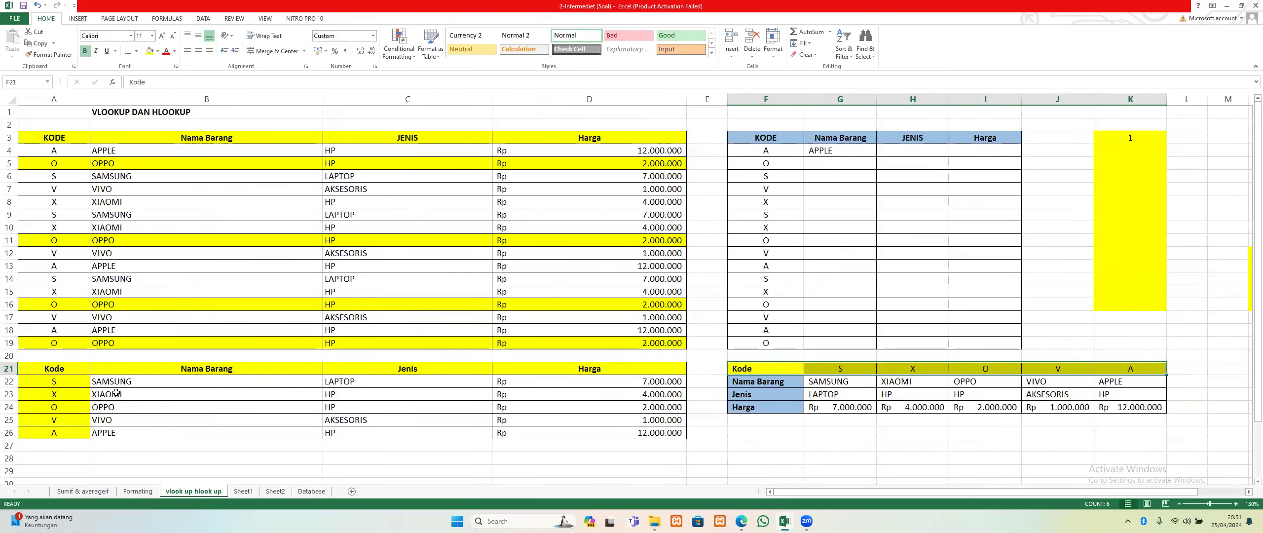
pyautogui.click(68, 383)
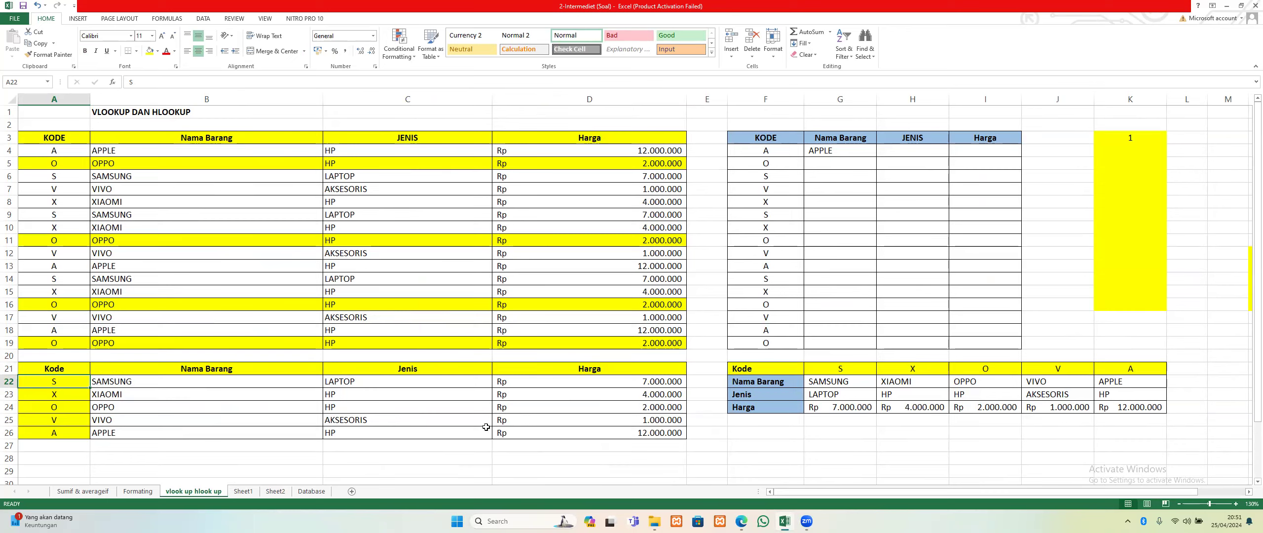
# Step: Go through the yellow Kode cells down the vertical reference table, followed by those across the horizontal reference table
pyautogui.click(51, 370)
pyautogui.press('Down')
pyautogui.press('Down')
pyautogui.press('Down')
pyautogui.press('Down')
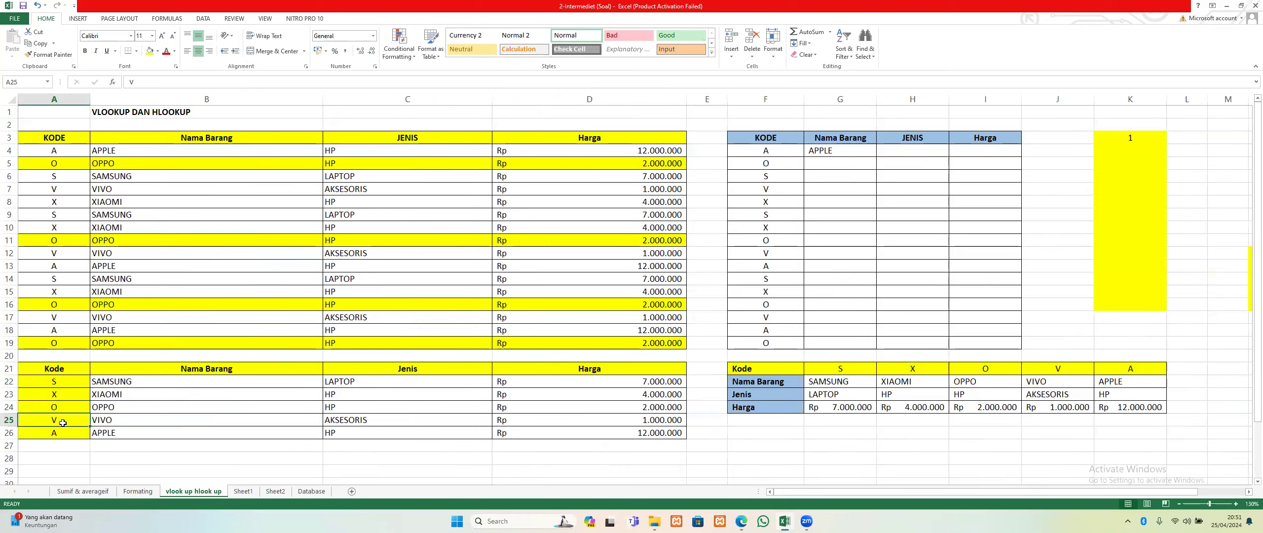
pyautogui.click(767, 369)
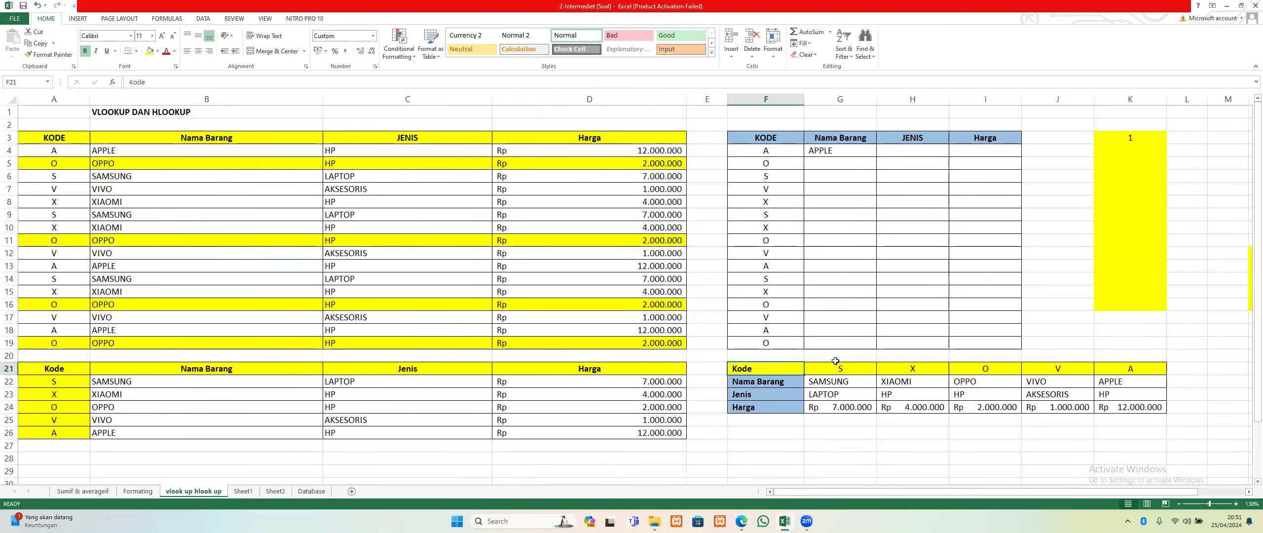
pyautogui.press('Right')
pyautogui.press('Right')
pyautogui.press('Right')
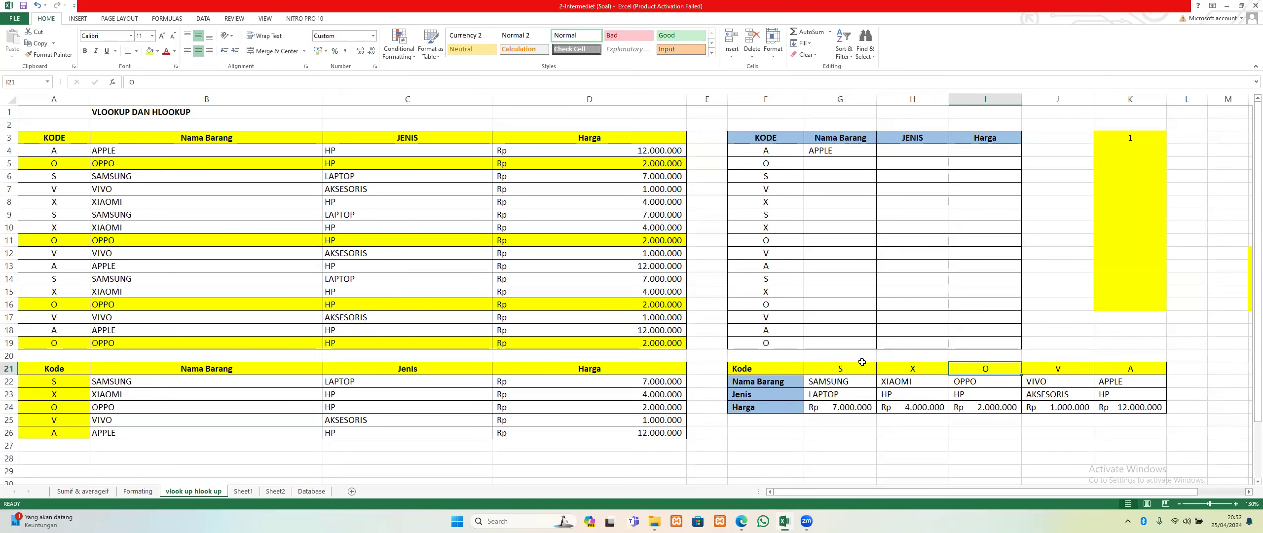
# Step: On the Database sheet, examine the employee table's Nama Karyawan, No. and Jenis Kelamin columns and its header row
pyautogui.click(312, 491)
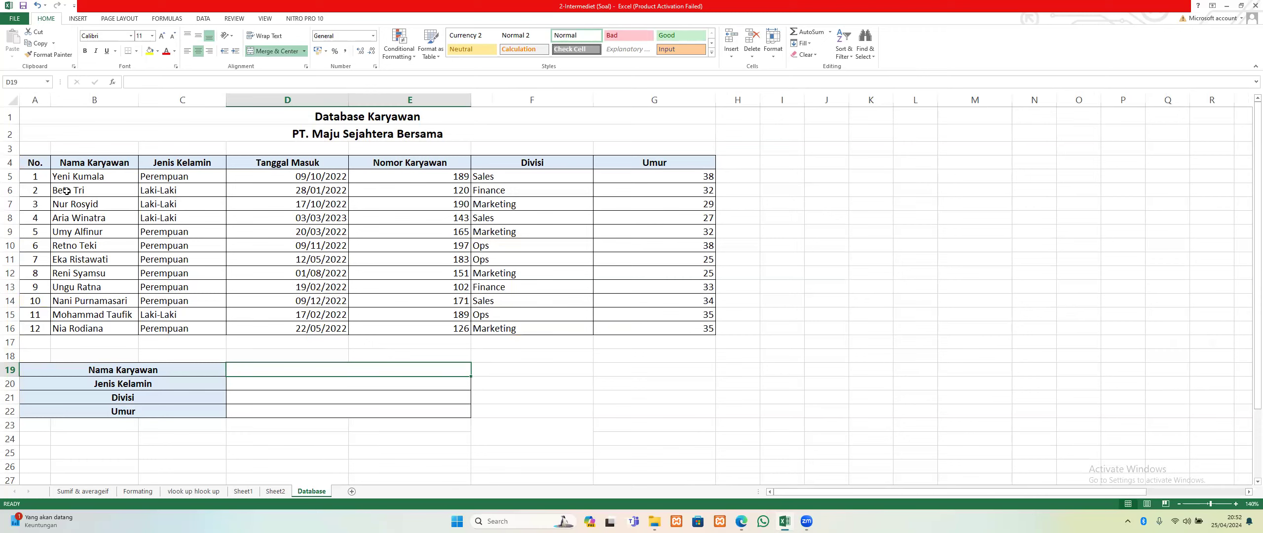
pyautogui.click(115, 166)
pyautogui.moveTo(115, 165); pyautogui.dragTo(127, 316)
pyautogui.moveTo(127, 164); pyautogui.dragTo(114, 308)
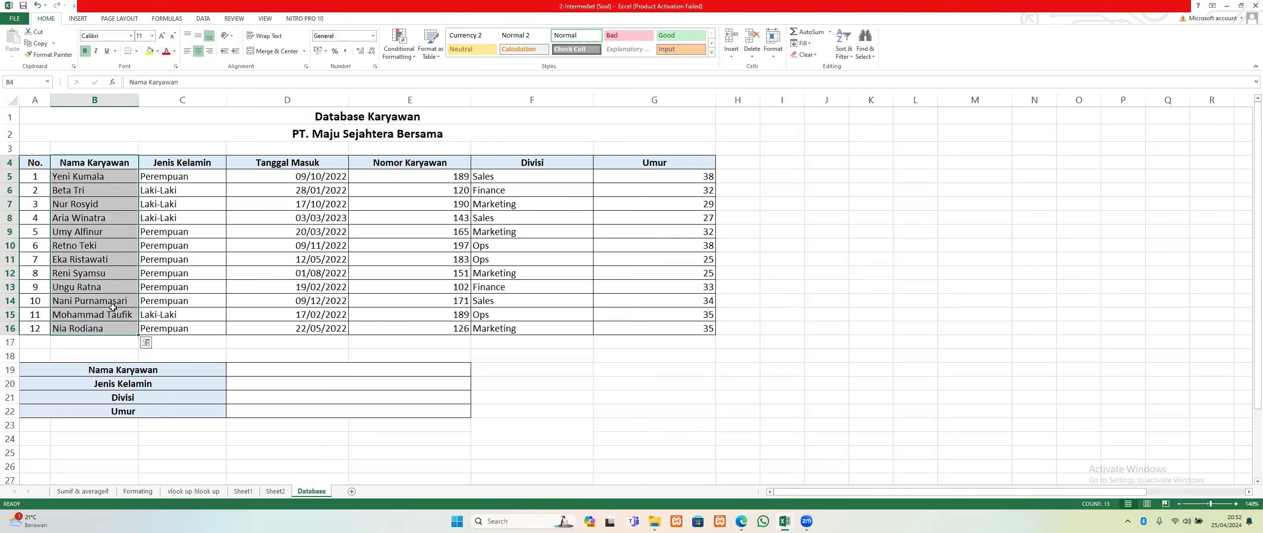
pyautogui.moveTo(31, 166); pyautogui.dragTo(54, 336)
pyautogui.moveTo(182, 162); pyautogui.dragTo(510, 158)
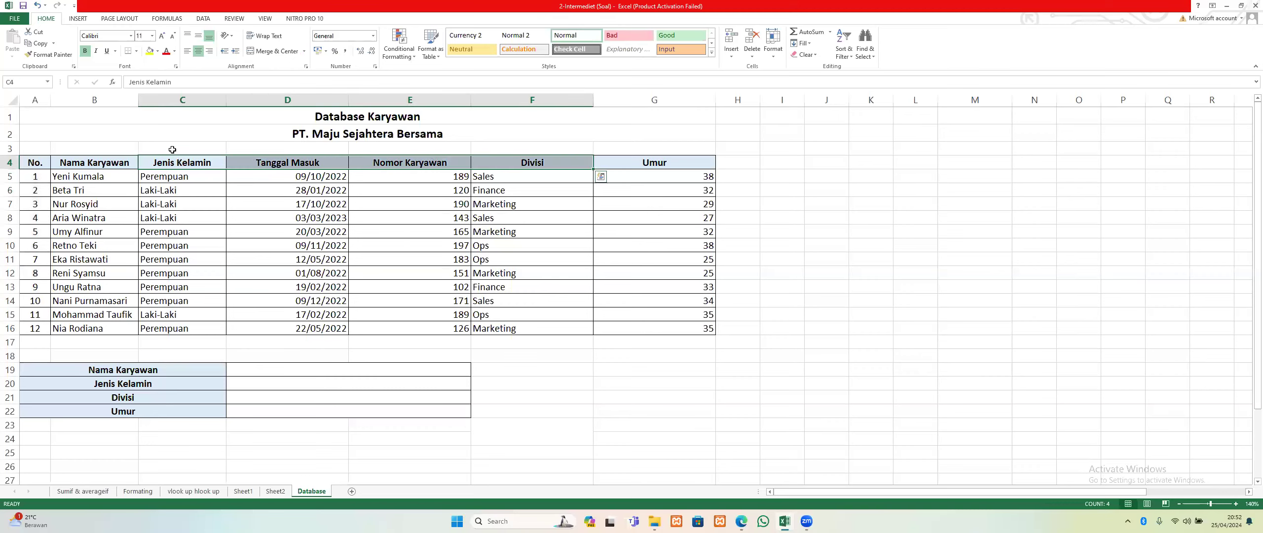
pyautogui.moveTo(203, 163); pyautogui.dragTo(203, 328)
pyautogui.click(343, 208)
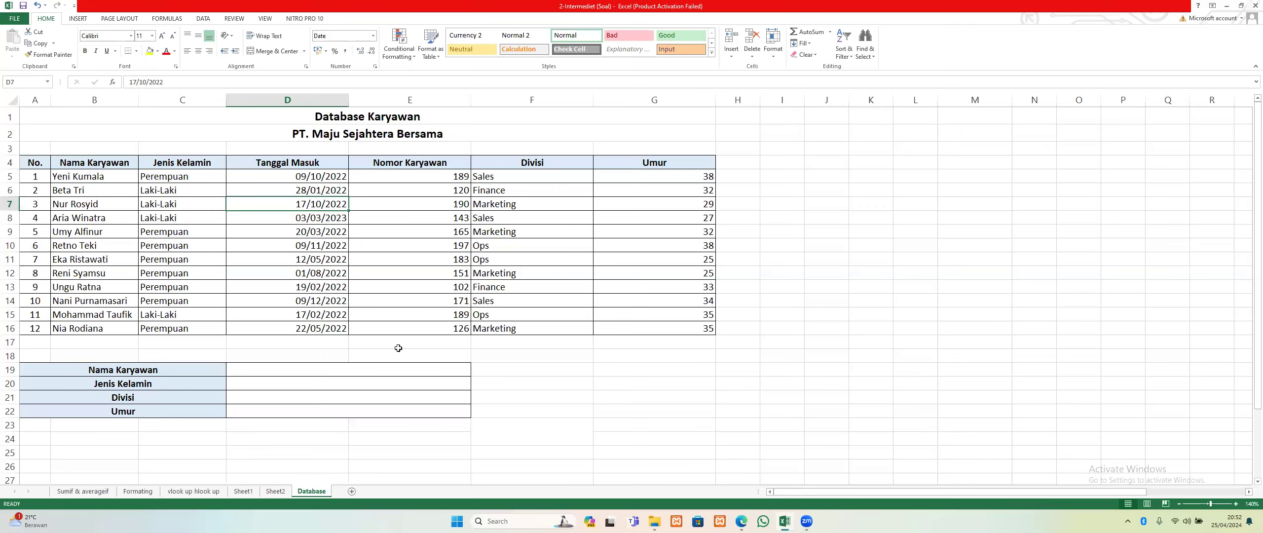
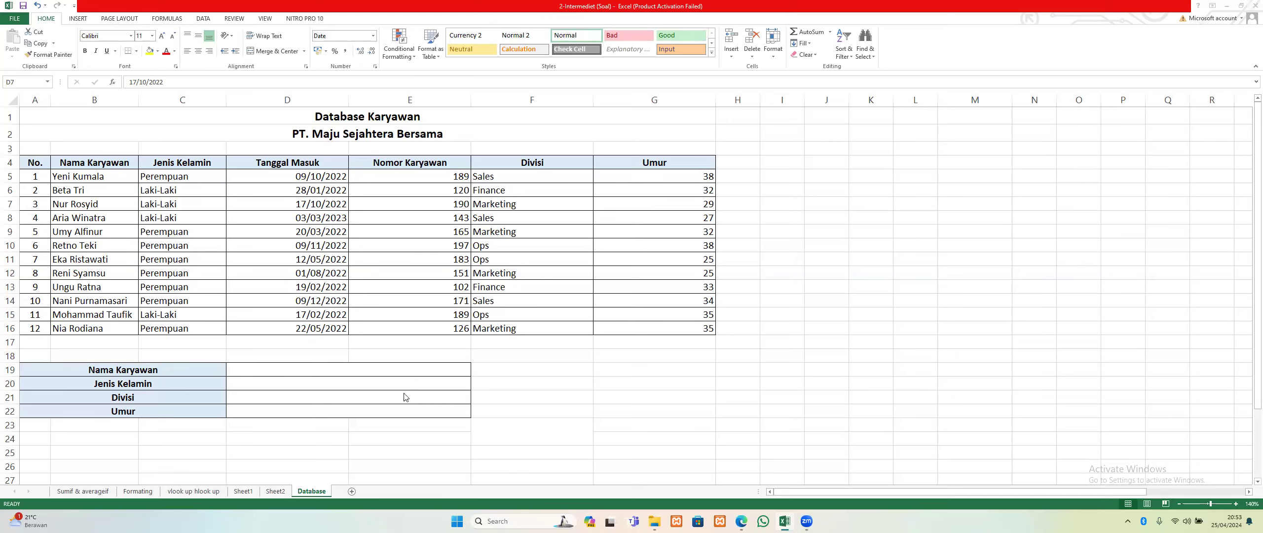
# Step: Enter the first listed employee's full name in the Nama Karyawan lookup cell D19
pyautogui.click(400, 370)
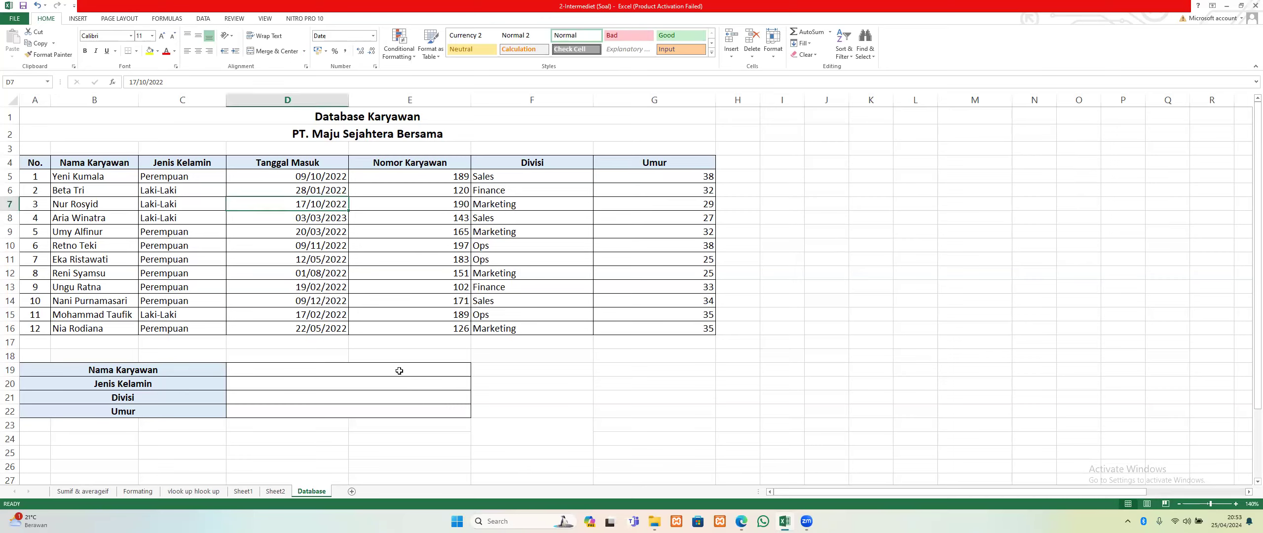
pyautogui.click(231, 374)
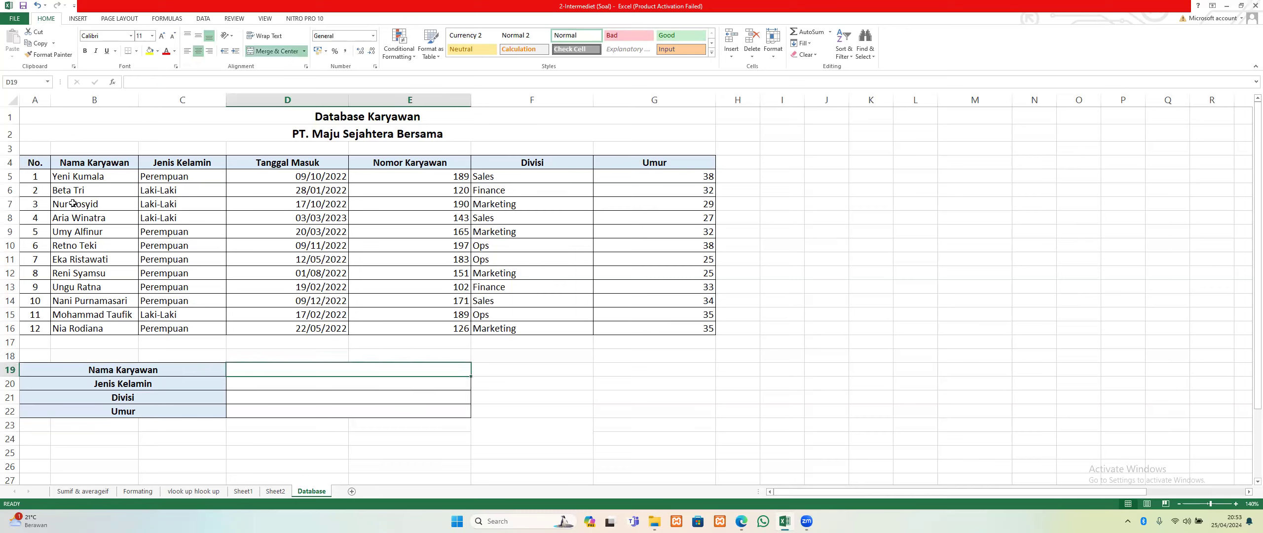
pyautogui.click(92, 180)
pyautogui.click(90, 193)
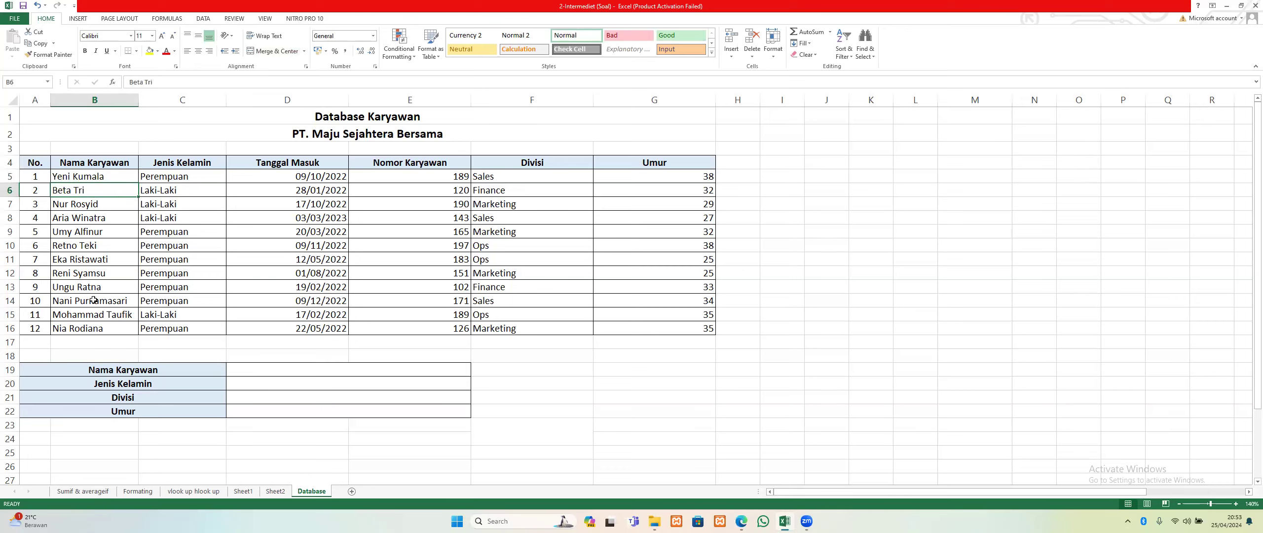
pyautogui.click(381, 370)
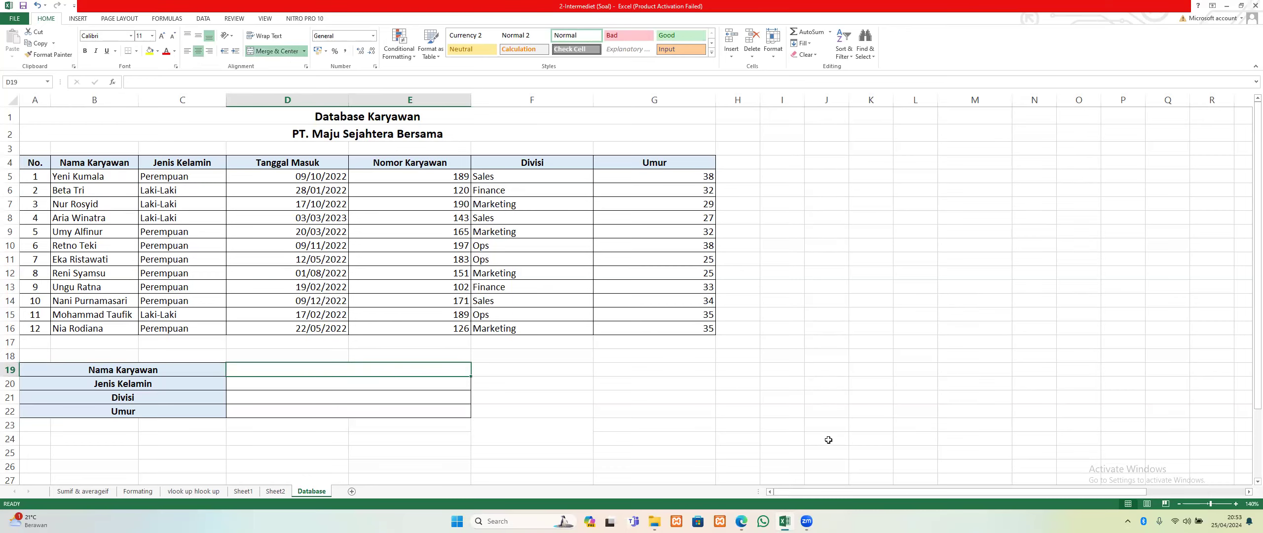
pyautogui.write('y')
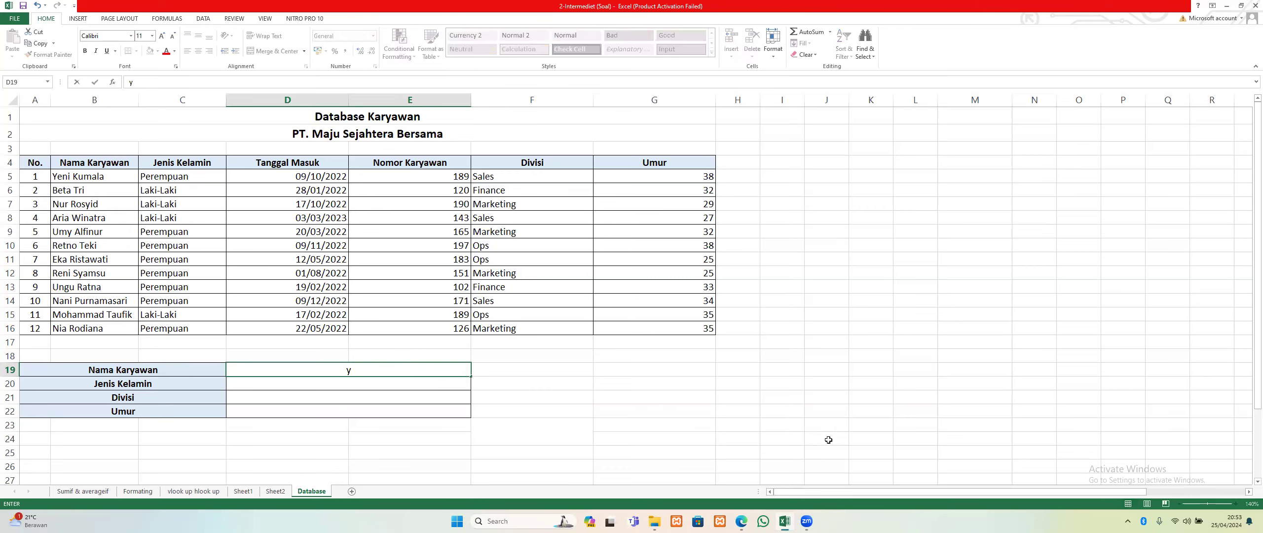
pyautogui.write('y')
pyautogui.write('Y')
pyautogui.write('eni')
pyautogui.write(' Kumala')
pyautogui.press('Return')
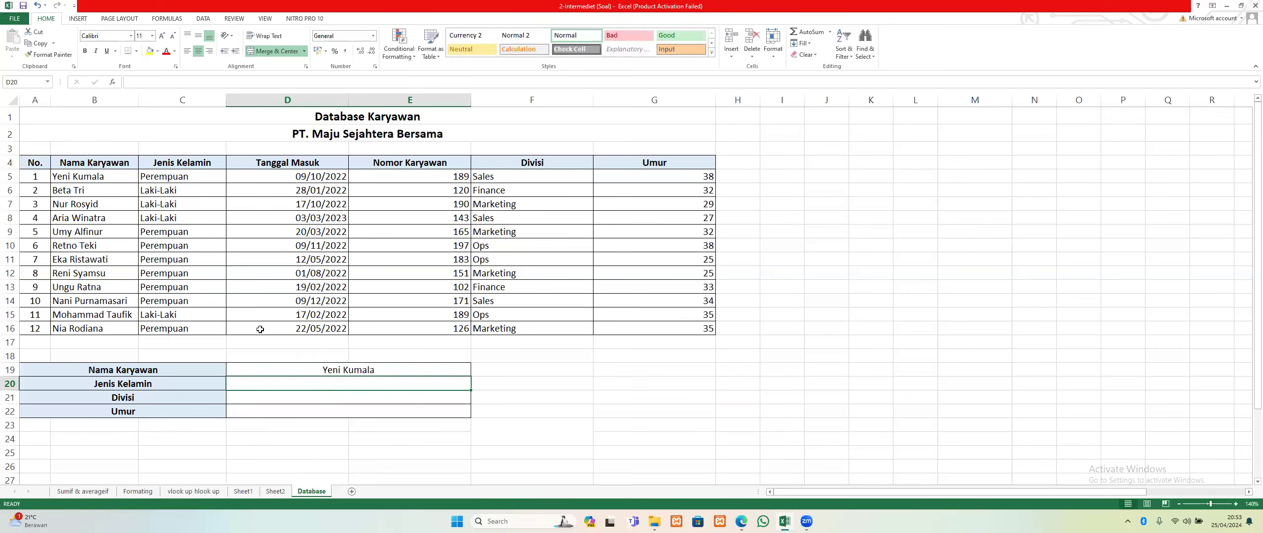
pyautogui.write('=')
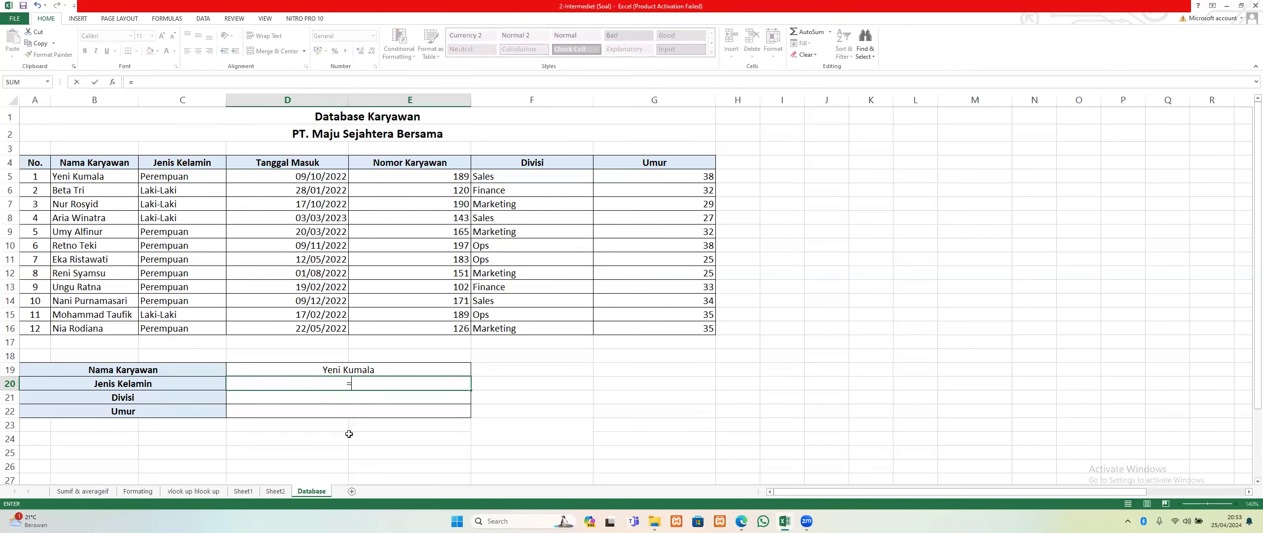
pyautogui.write('vl')
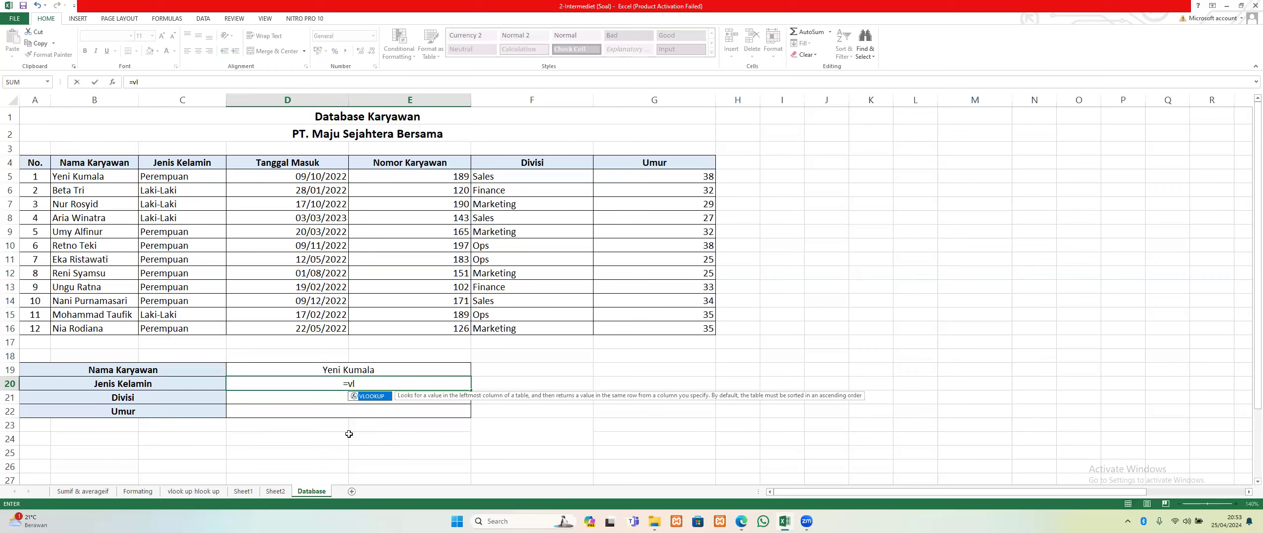
pyautogui.press('Tab')
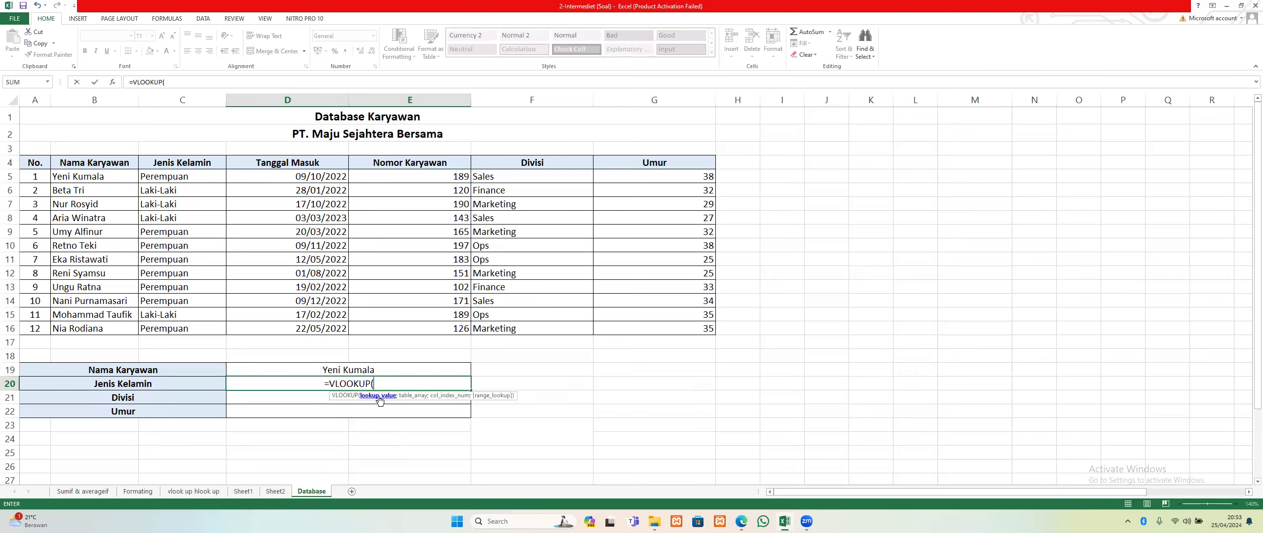
pyautogui.click(376, 369)
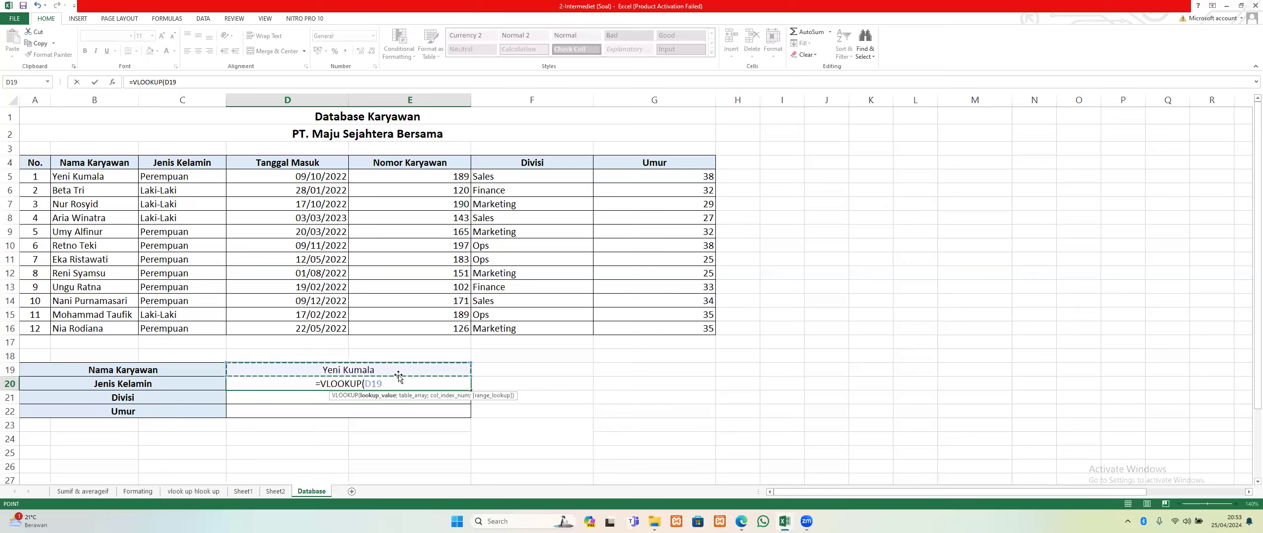
pyautogui.write(';')
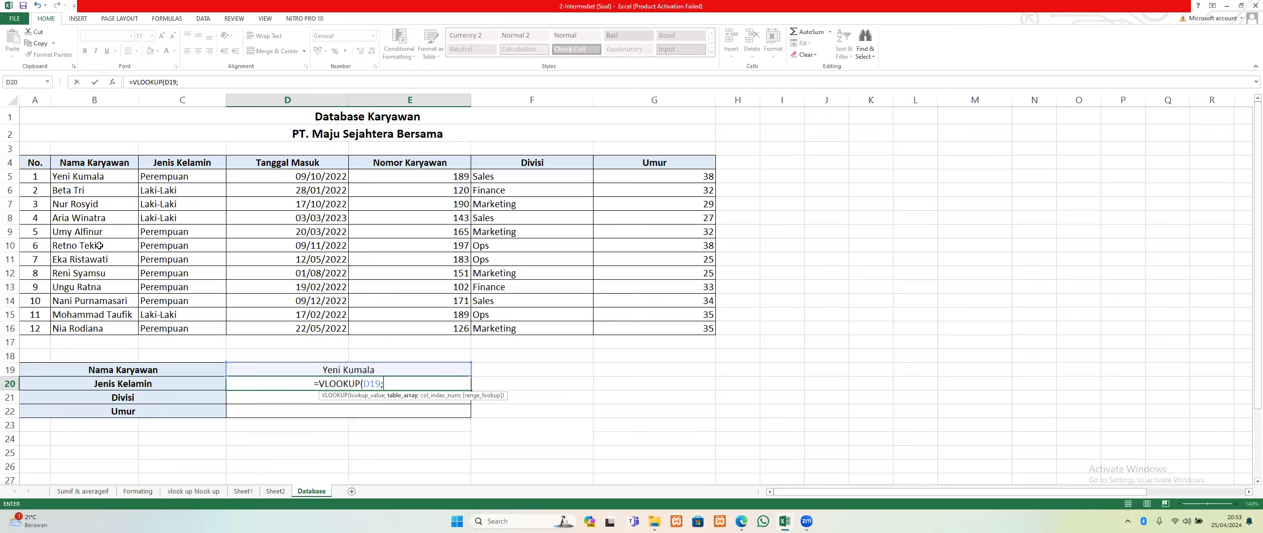
pyautogui.moveTo(116, 163); pyautogui.dragTo(631, 322)
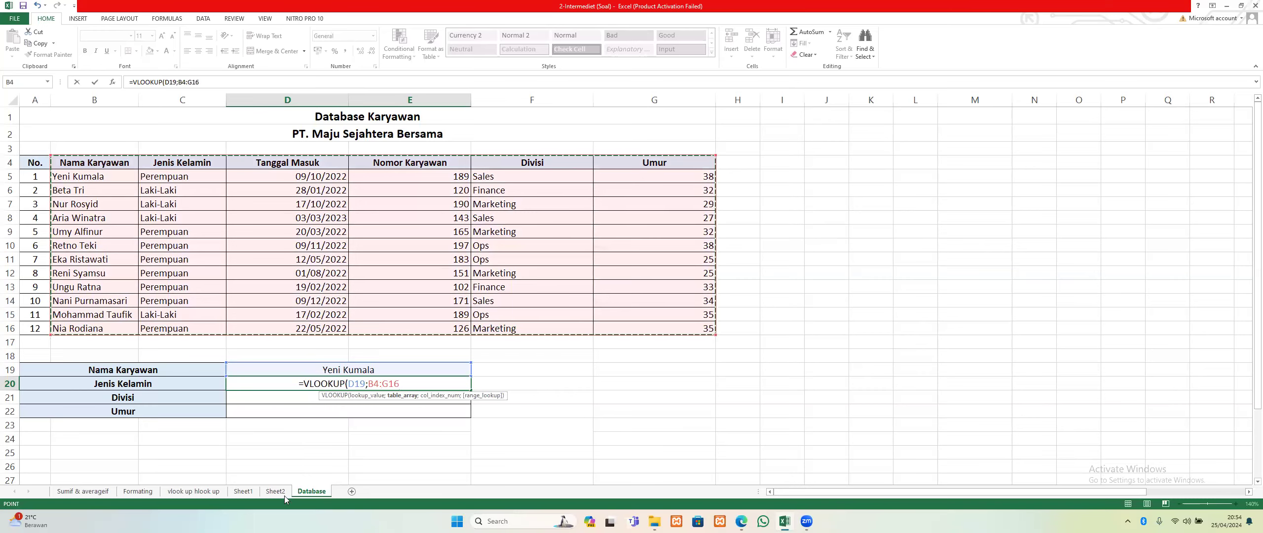
pyautogui.click(140, 496)
pyautogui.hotkey('ctrl', 'pagedown')
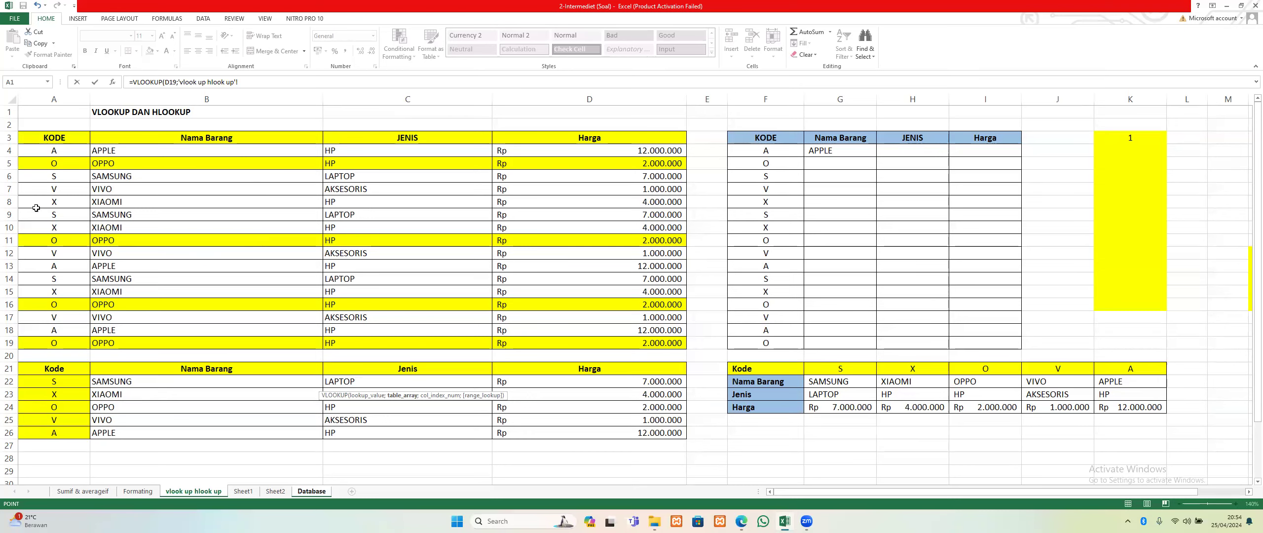
pyautogui.click(311, 491)
pyautogui.press('BackSpace')
pyautogui.press('BackSpace')
pyautogui.press('BackSpace')
pyautogui.press('BackSpace')
pyautogui.press('BackSpace')
pyautogui.press('BackSpace')
pyautogui.press('BackSpace')
pyautogui.press('BackSpace')
pyautogui.press('BackSpace')
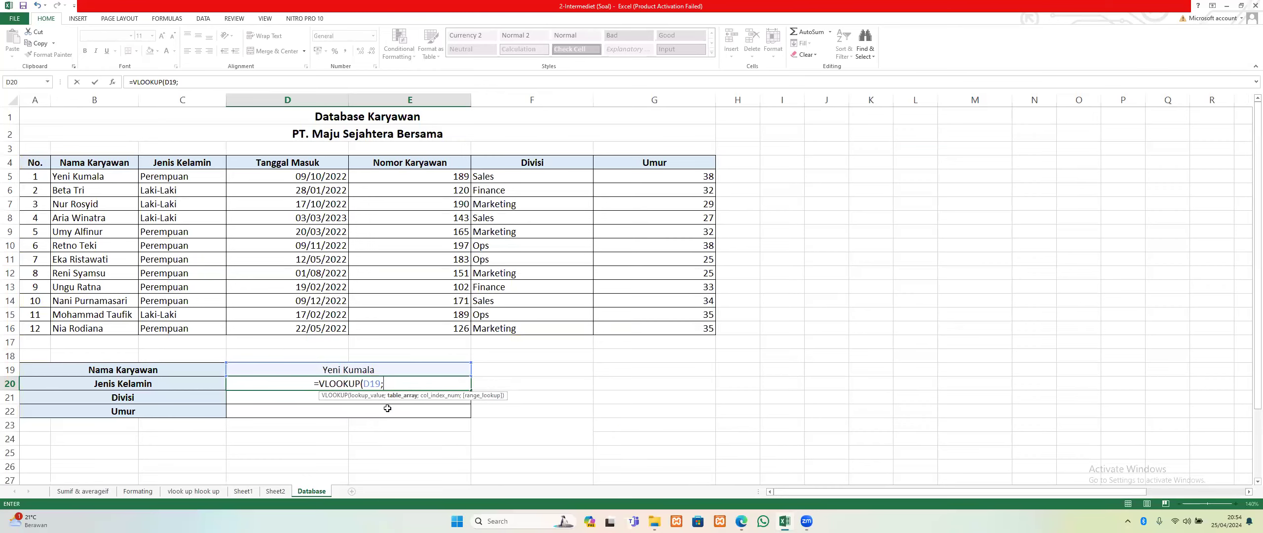
pyautogui.moveTo(122, 163); pyautogui.dragTo(658, 326)
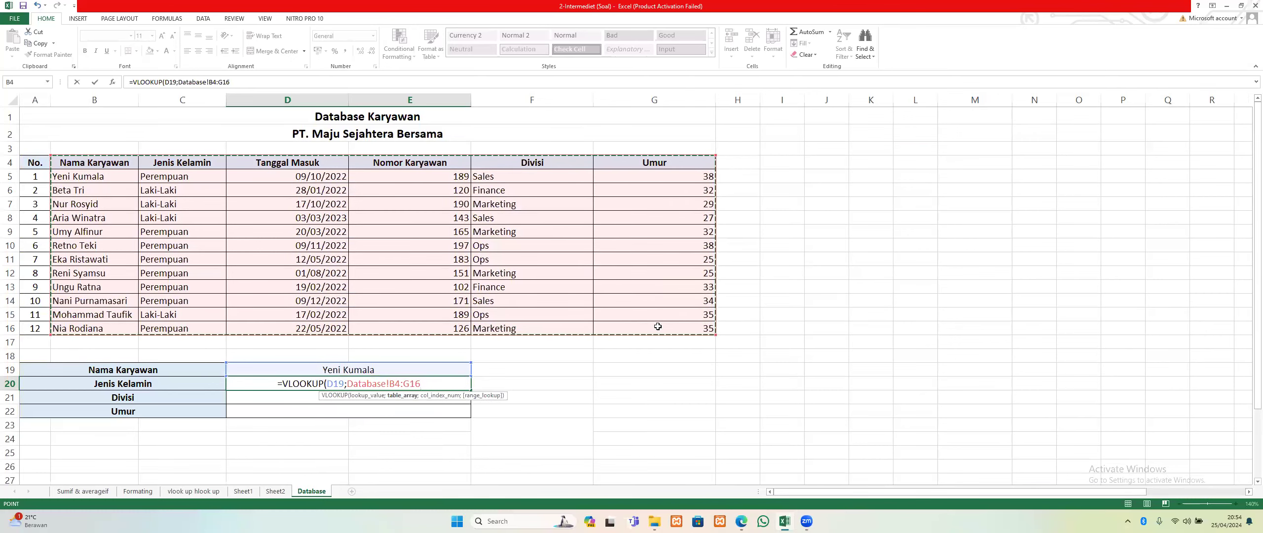
pyautogui.write(';')
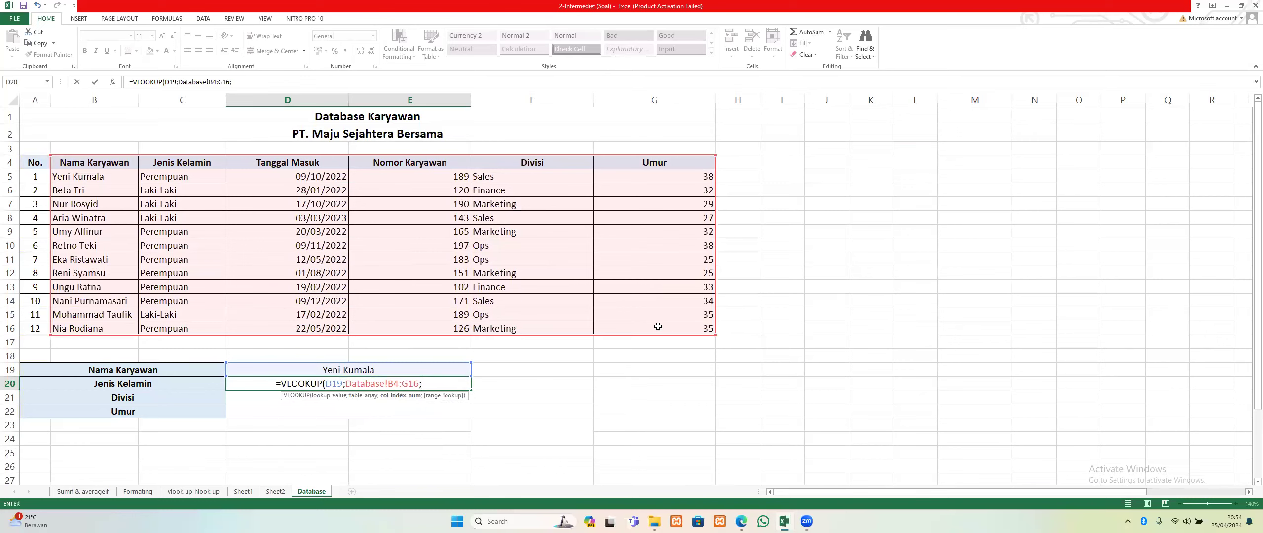
pyautogui.press('BackSpace')
pyautogui.press('BackSpace')
pyautogui.press('BackSpace')
pyautogui.press('BackSpace')
pyautogui.press('BackSpace')
pyautogui.press('BackSpace')
pyautogui.press('BackSpace')
pyautogui.press('BackSpace')
pyautogui.press('BackSpace')
pyautogui.press('BackSpace')
pyautogui.press('BackSpace')
pyautogui.press('BackSpace')
pyautogui.press('BackSpace')
pyautogui.press('BackSpace')
pyautogui.press('BackSpace')
pyautogui.press('BackSpace')
pyautogui.press('BackSpace')
pyautogui.press('BackSpace')
pyautogui.press('BackSpace')
pyautogui.press('BackSpace')
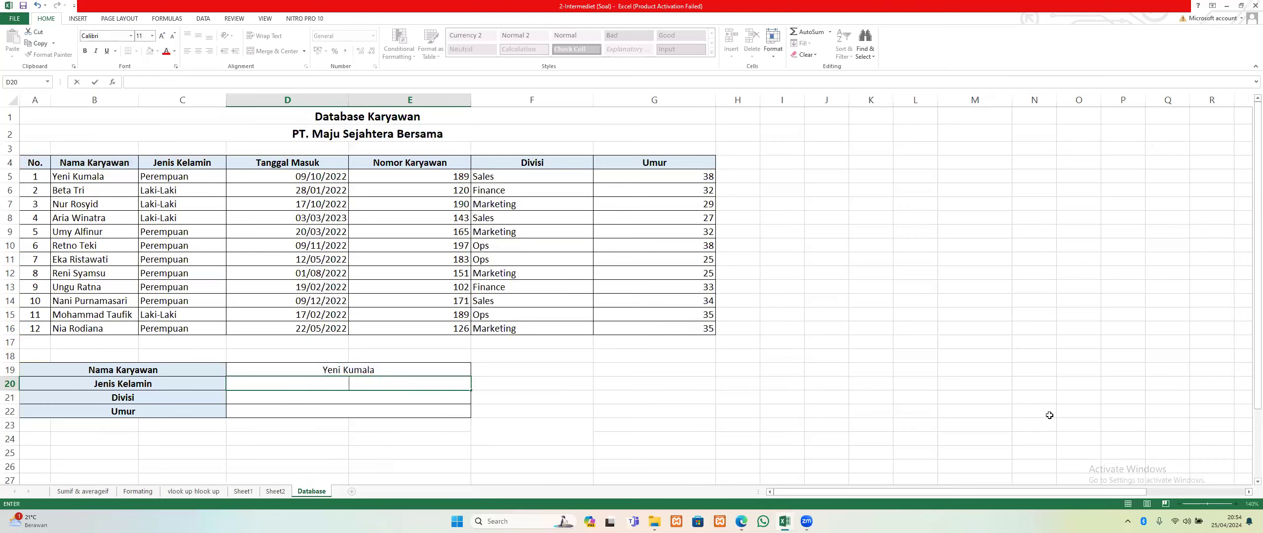
pyautogui.click(651, 451)
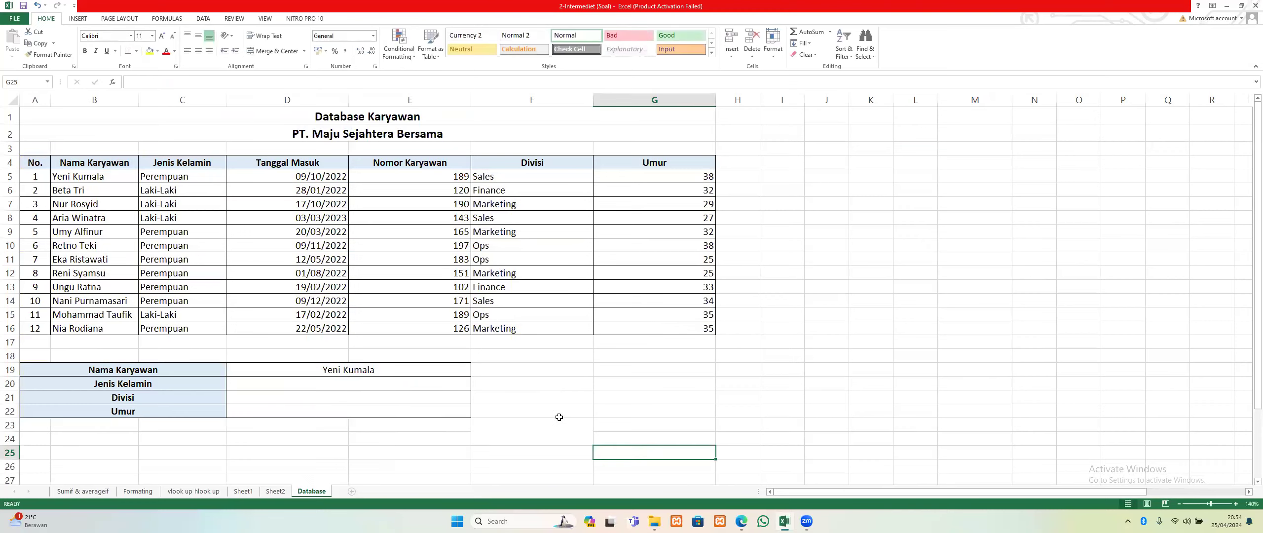
# Step: Start a VLOOKUP formula in the Jenis Kelamin cell D20 with D19 as the lookup value
pyautogui.click(413, 386)
pyautogui.write('=vl')
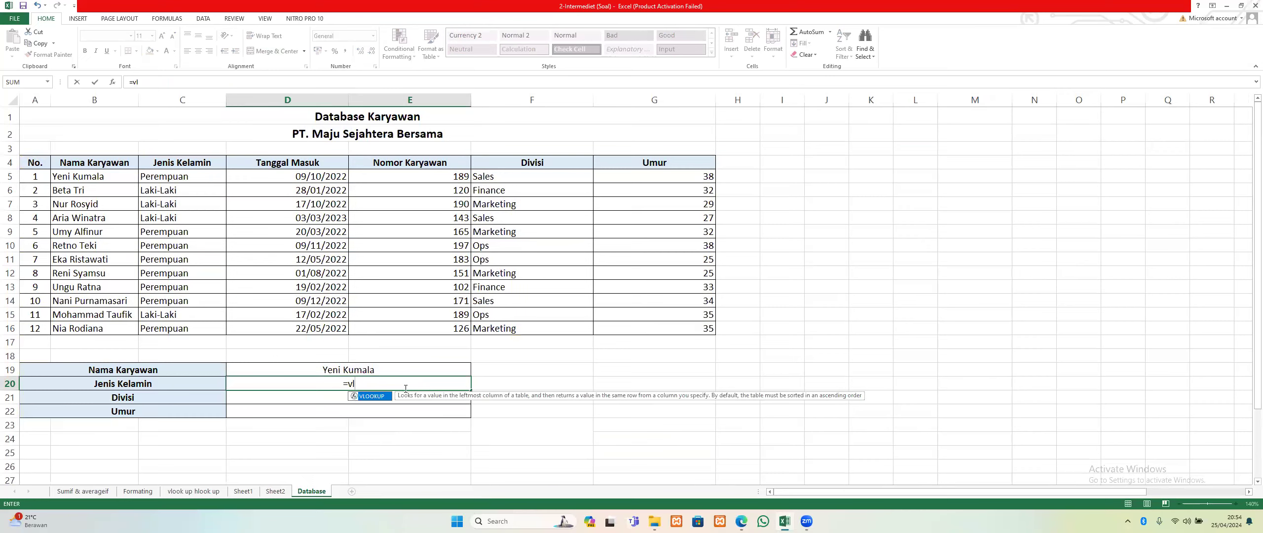
pyautogui.doubleClick(371, 396)
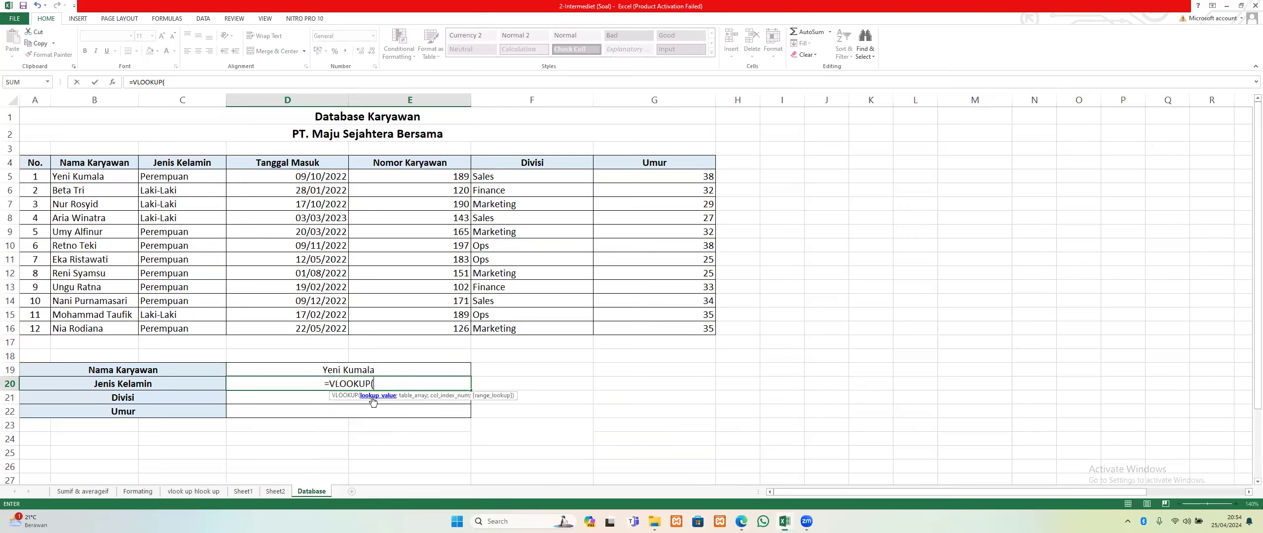
pyautogui.moveTo(388, 358); pyautogui.dragTo(392, 377)
pyautogui.press('BackSpace')
pyautogui.press('BackSpace')
pyautogui.press('BackSpace')
pyautogui.press('BackSpace')
pyautogui.press('BackSpace')
pyautogui.press('BackSpace')
pyautogui.press('BackSpace')
pyautogui.write('D1')
pyautogui.press('BackSpace')
pyautogui.press('BackSpace')
pyautogui.click(392, 375)
pyautogui.write(';')
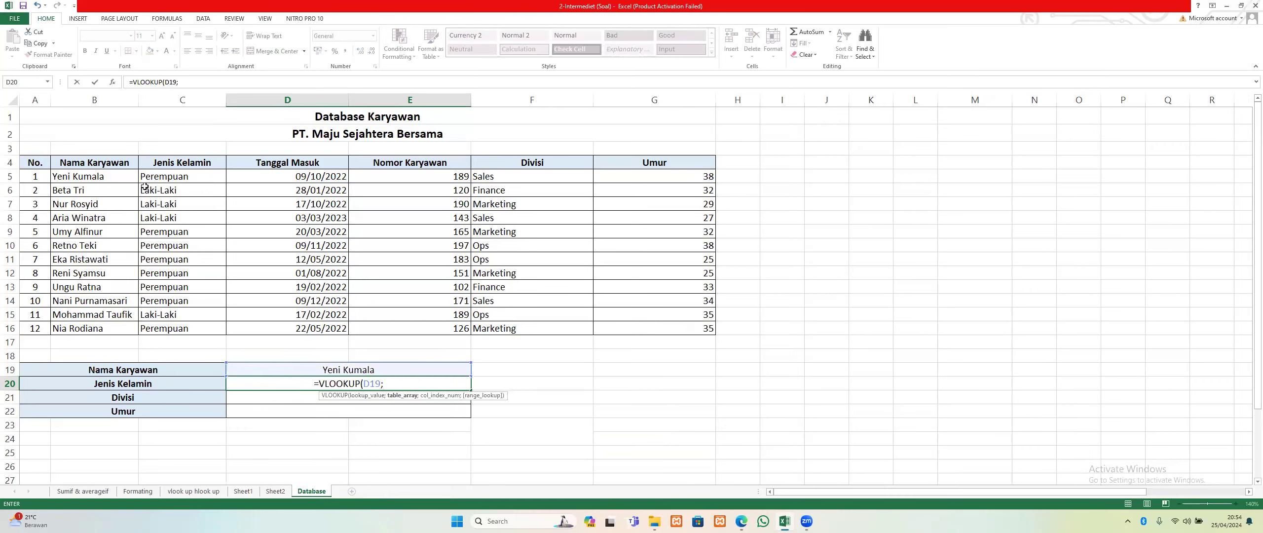
# Step: Complete the Jenis Kelamin VLOOKUP with the absolute table range $B$4:$G$16, column index 2 and range lookup 0
pyautogui.moveTo(113, 163); pyautogui.dragTo(661, 329)
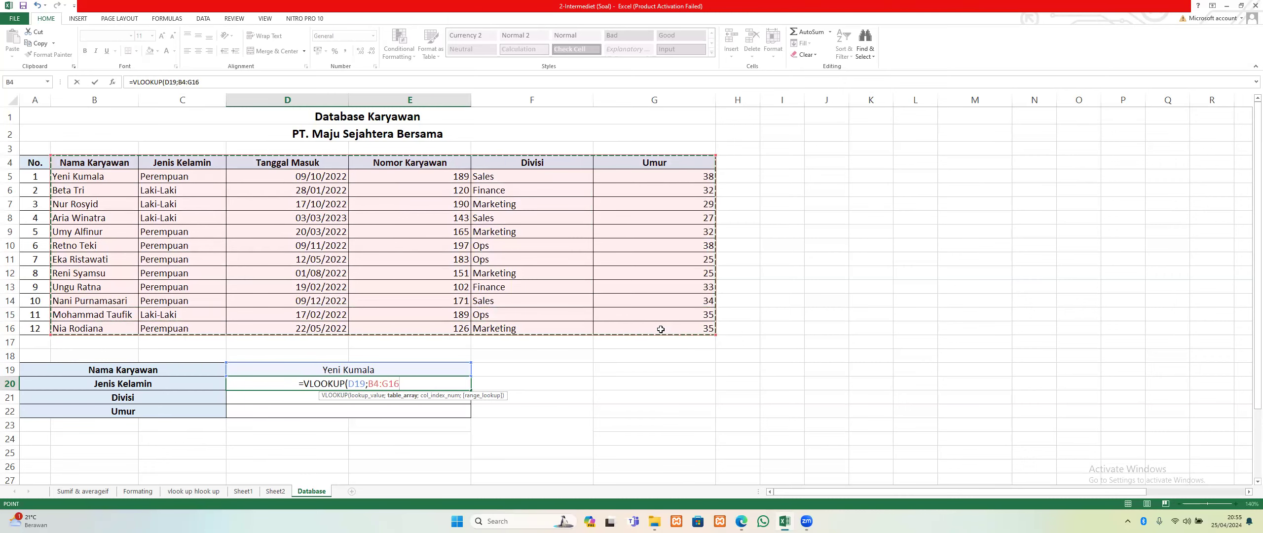
pyautogui.press('F4')
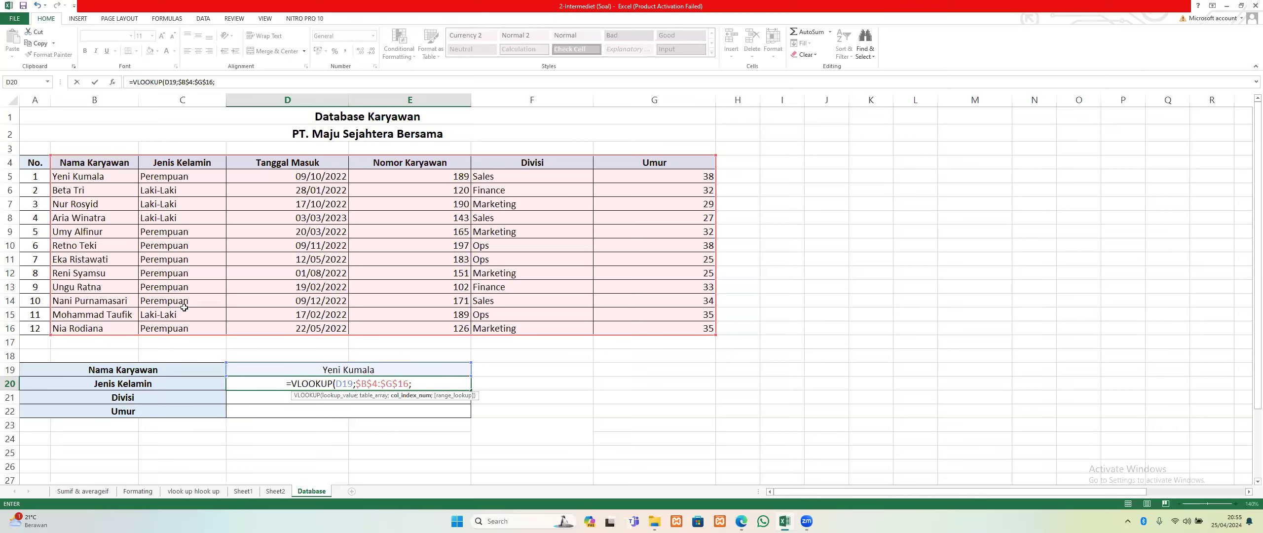
pyautogui.click(563, 68)
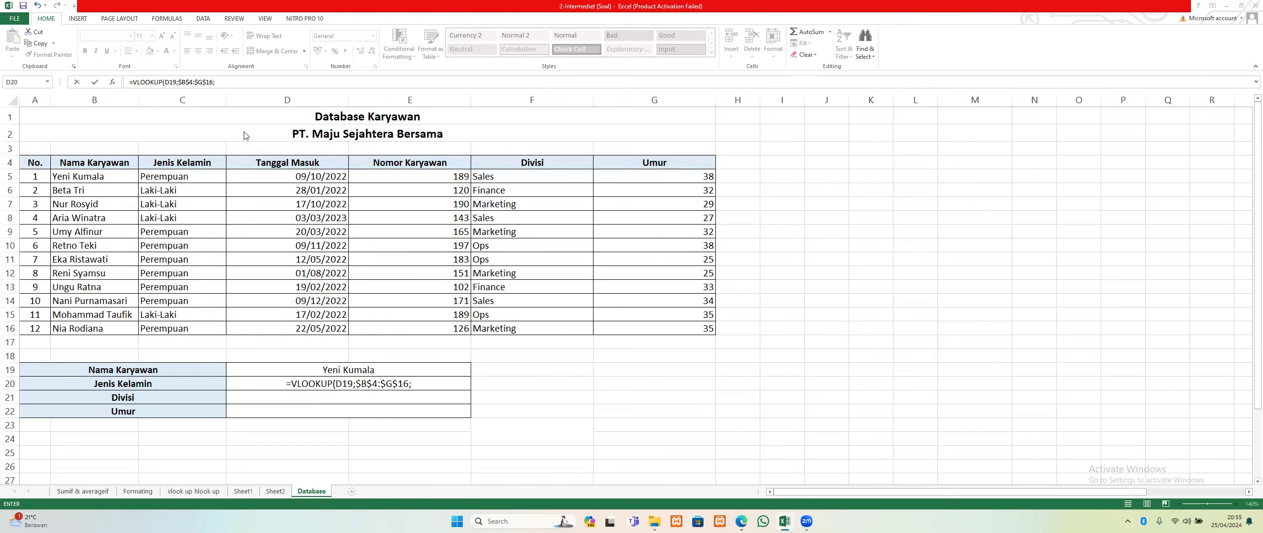
pyautogui.click(232, 83)
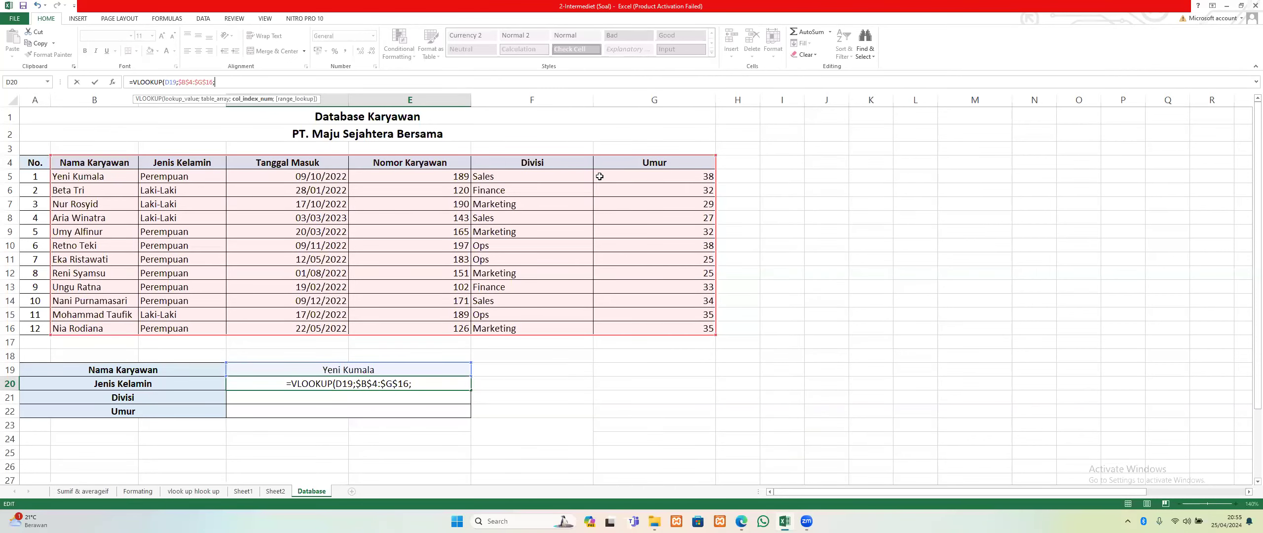
pyautogui.write('2')
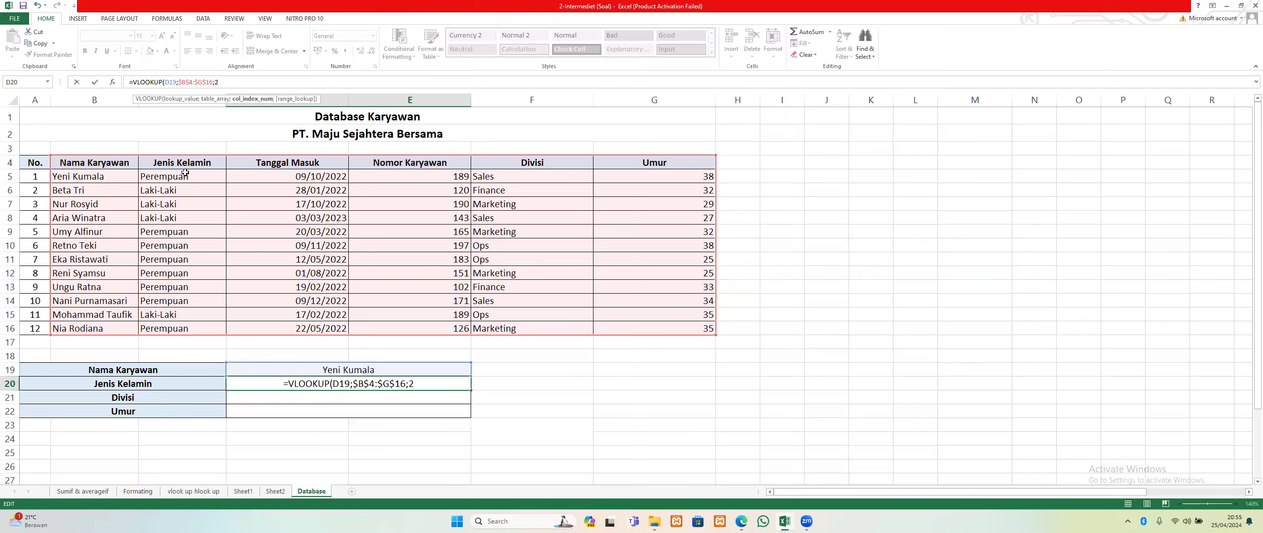
pyautogui.write(';0)')
pyautogui.press('Return')
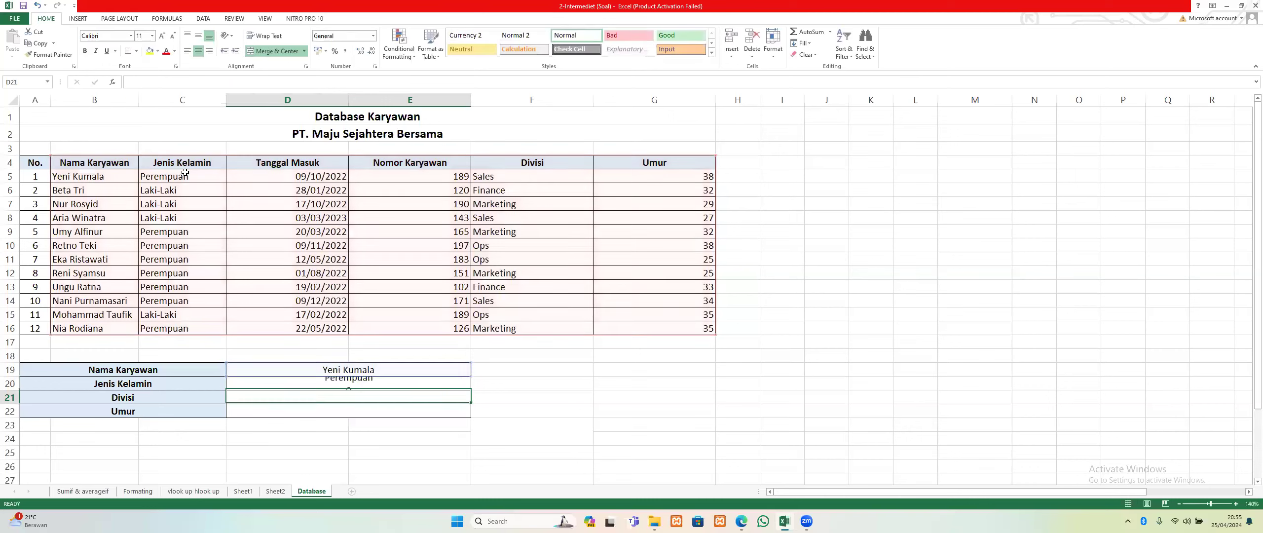
# Step: Copy the VLOOKUP expression text from D20 and paste it after an equals sign in the Divisi cell D21
pyautogui.click(274, 383)
pyautogui.click(278, 399)
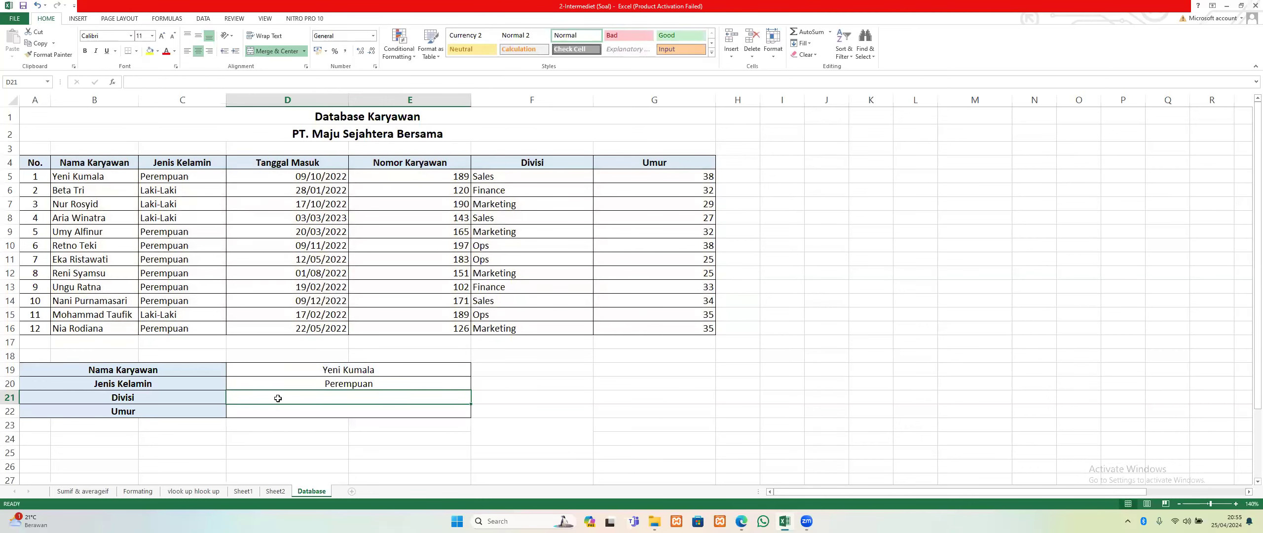
pyautogui.click(286, 421)
pyautogui.click(297, 392)
pyautogui.click(289, 383)
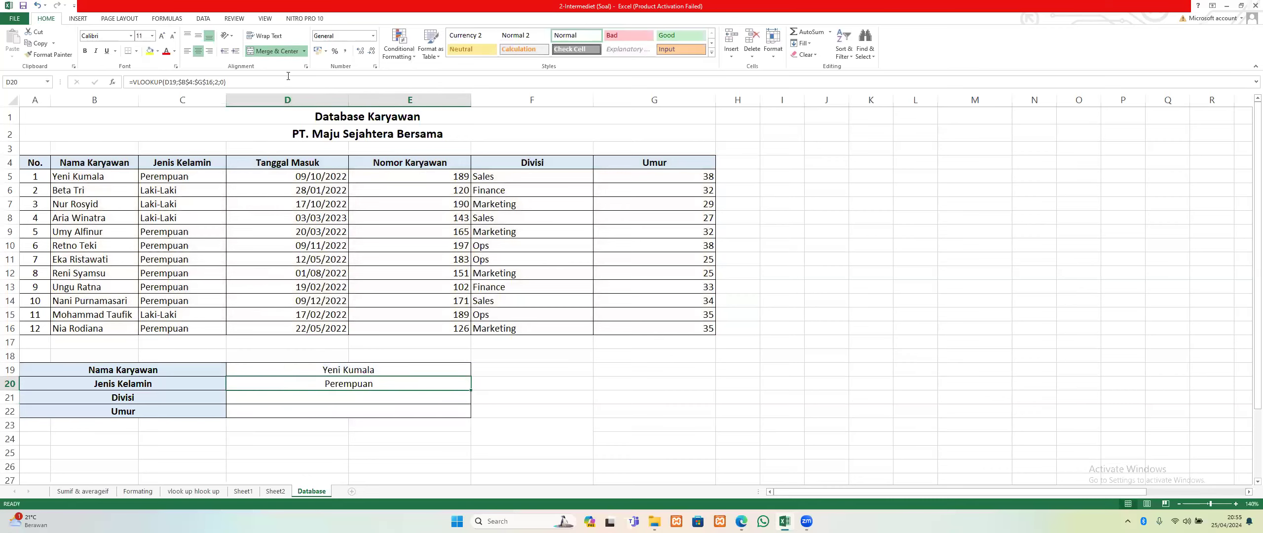
pyautogui.moveTo(248, 85); pyautogui.dragTo(134, 79)
pyautogui.hotkey('ctrl', 'c')
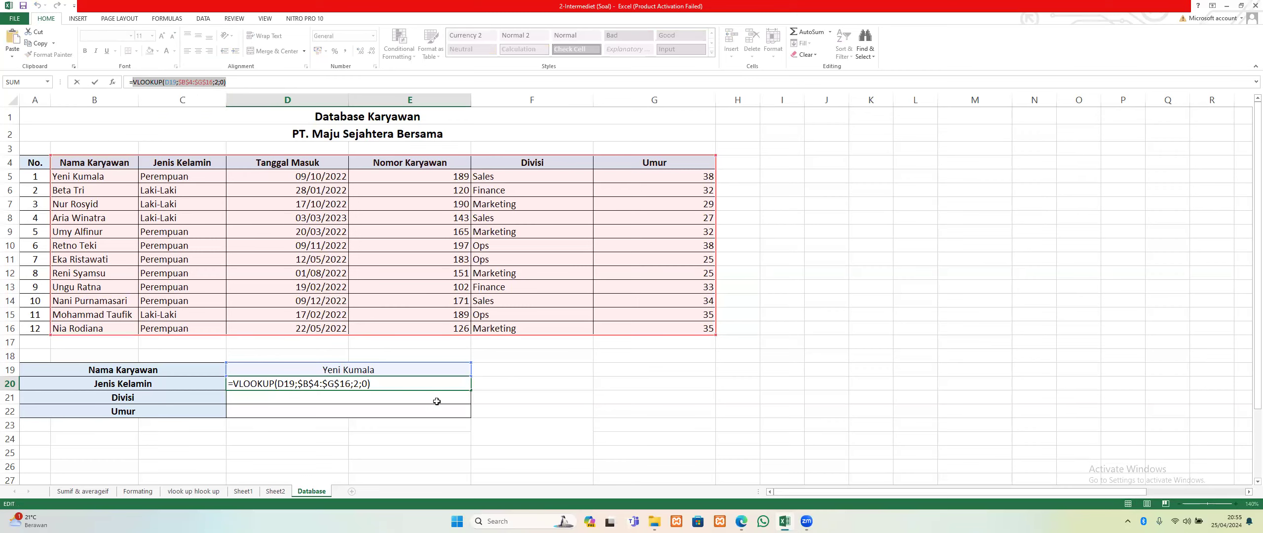
pyautogui.click(422, 398)
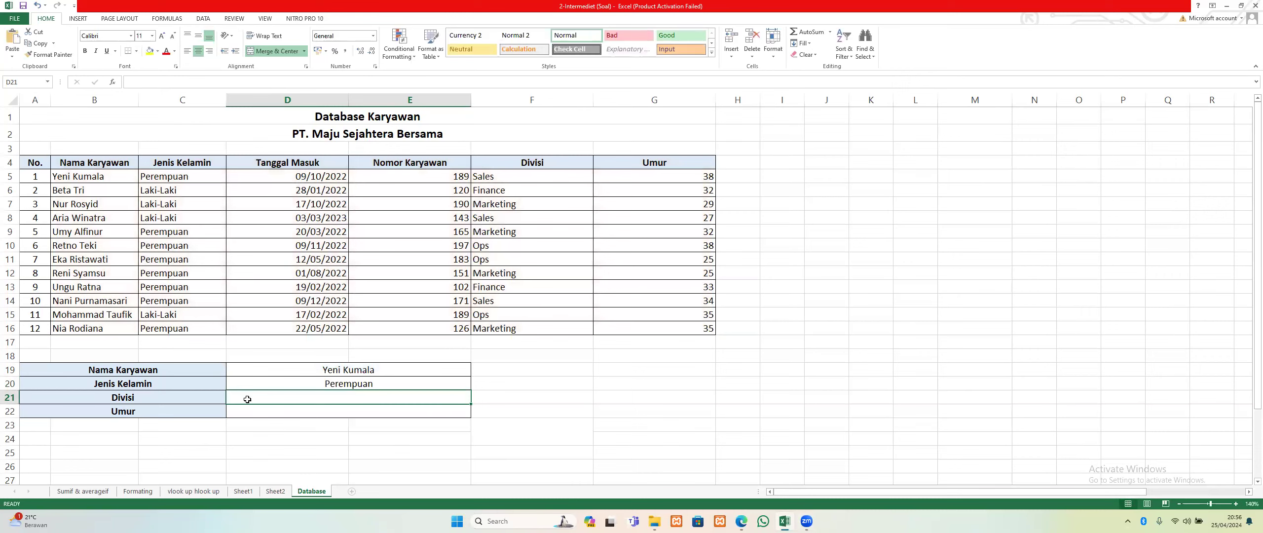
pyautogui.write('=')
pyautogui.hotkey('ctrl', 'v')
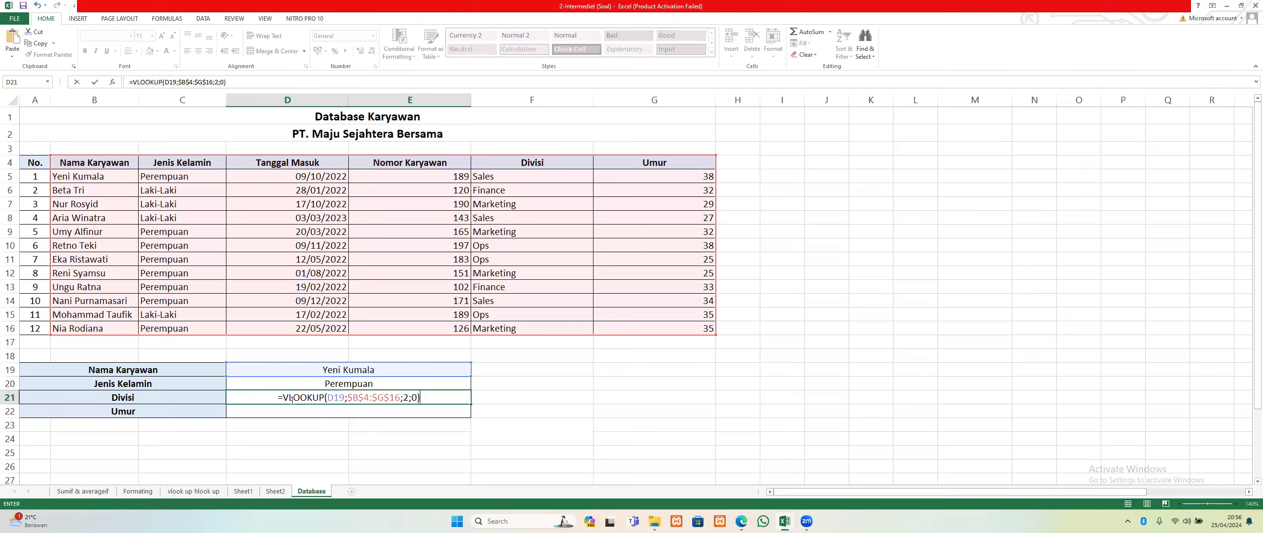
# Step: Change the column index of the Divisi VLOOKUP in D21 to 5 and commit the formula
pyautogui.click(412, 398)
pyautogui.click(407, 397)
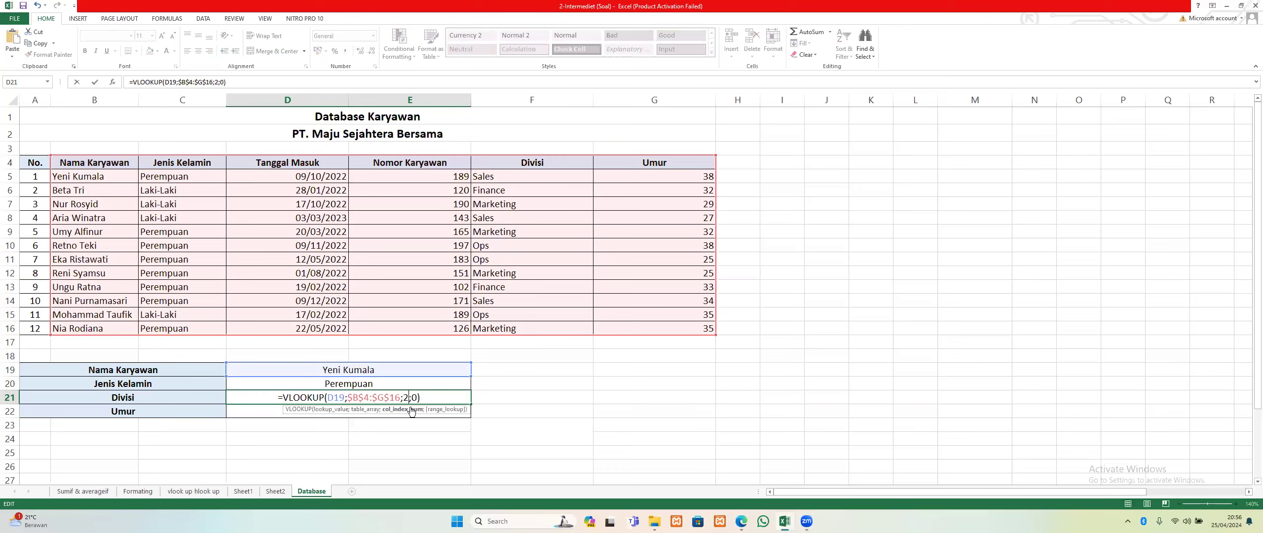
pyautogui.press('BackSpace')
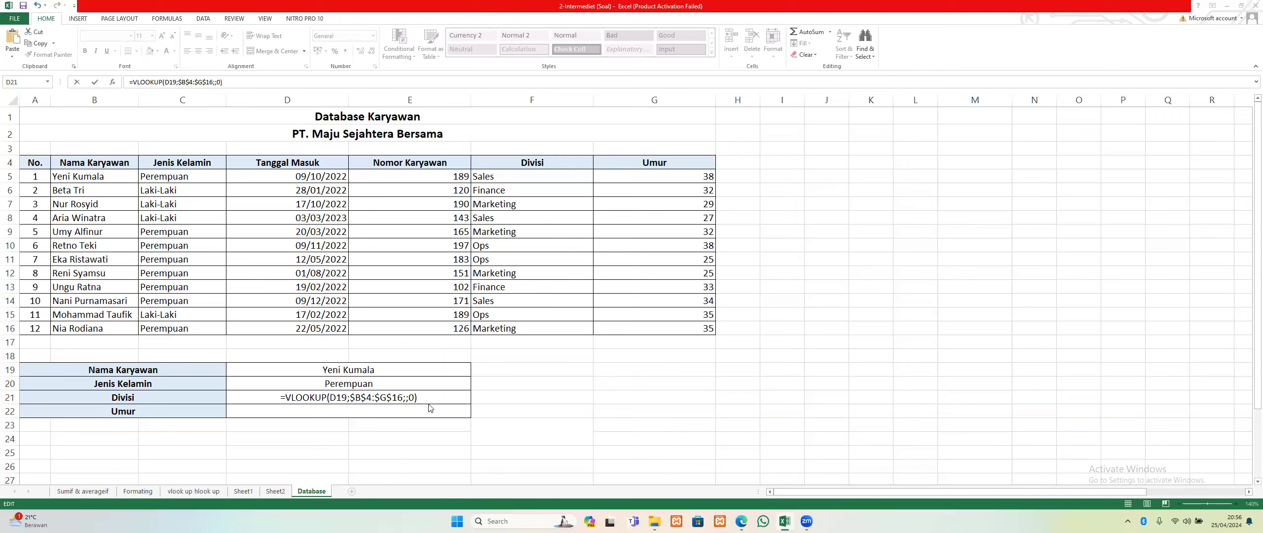
pyautogui.click(408, 398)
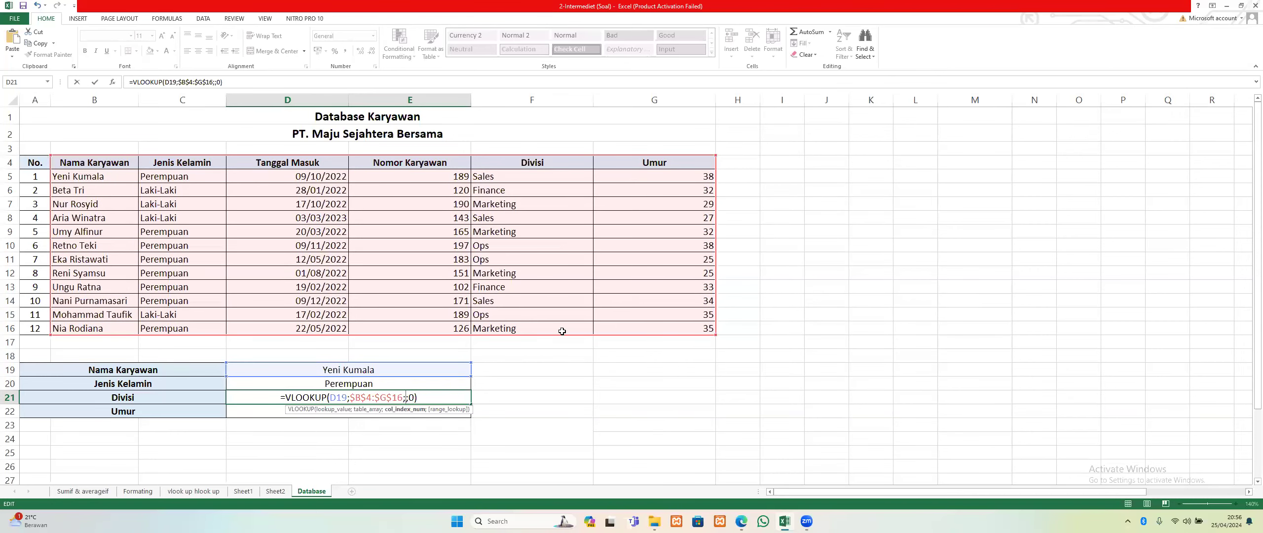
pyautogui.write('5')
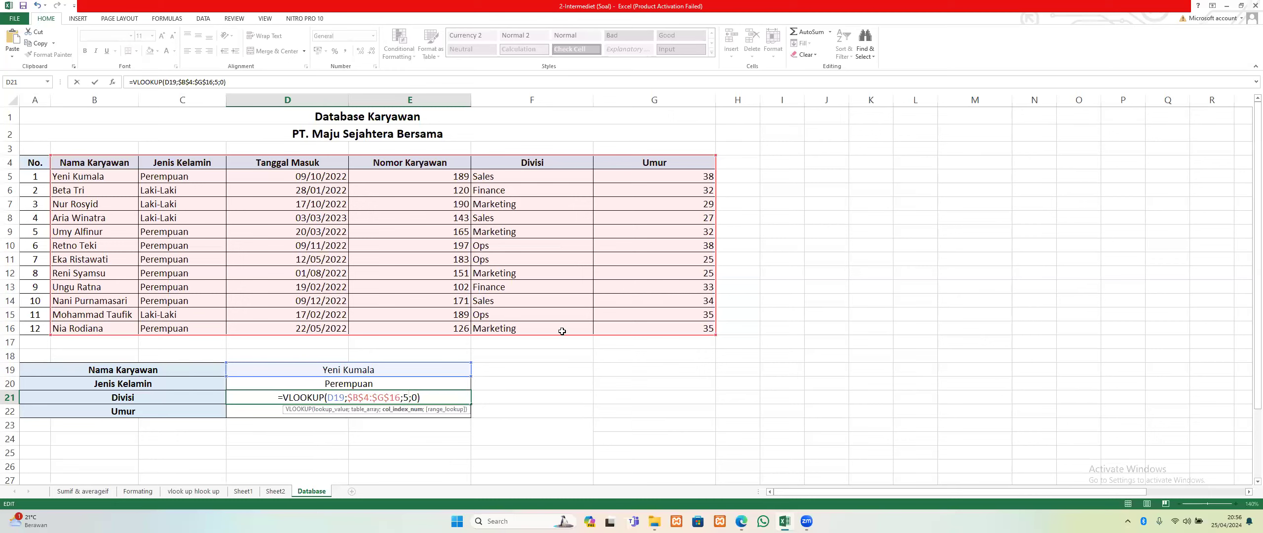
pyautogui.press('Return')
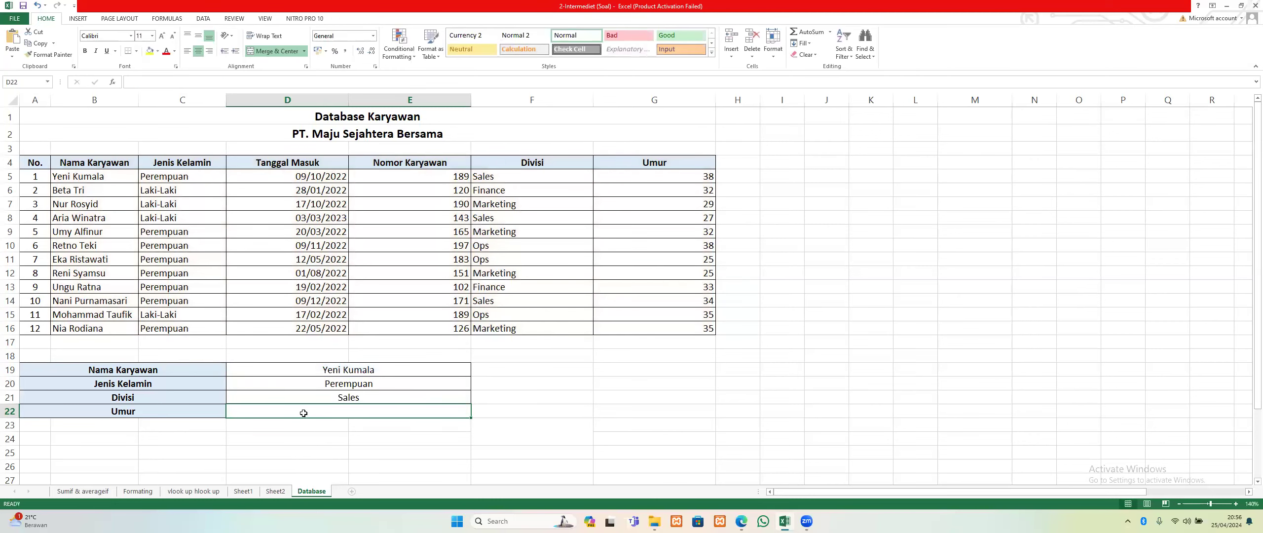
# Step: Paste the copied VLOOKUP expression after an equals sign in the Umur cell D22 and set its column index to 6
pyautogui.write('=')
pyautogui.hotkey('ctrl', 'v')
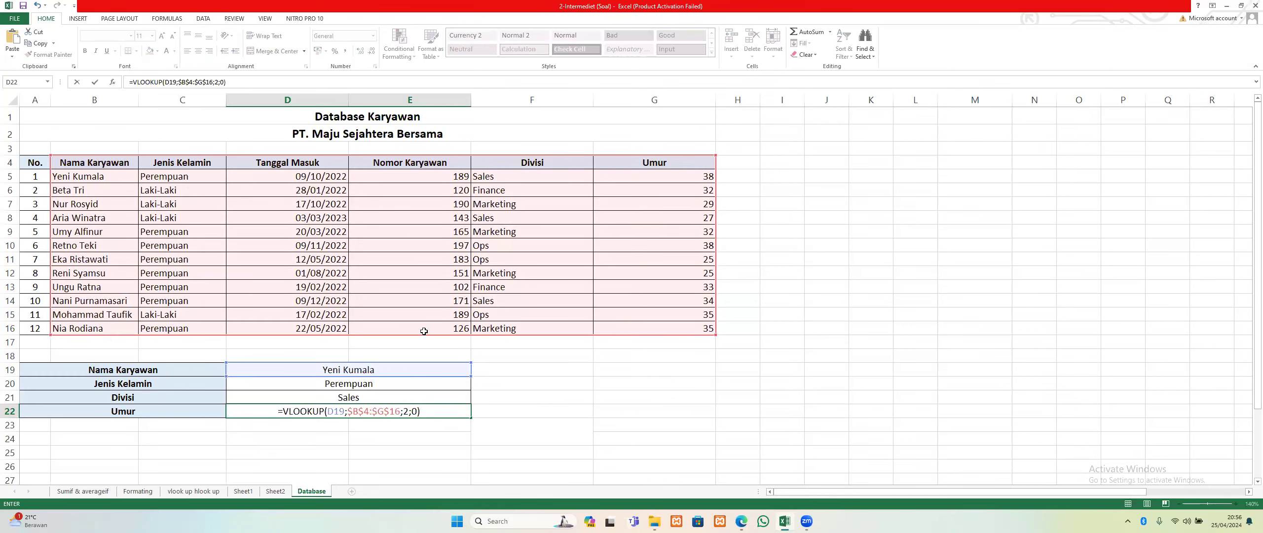
pyautogui.click(409, 412)
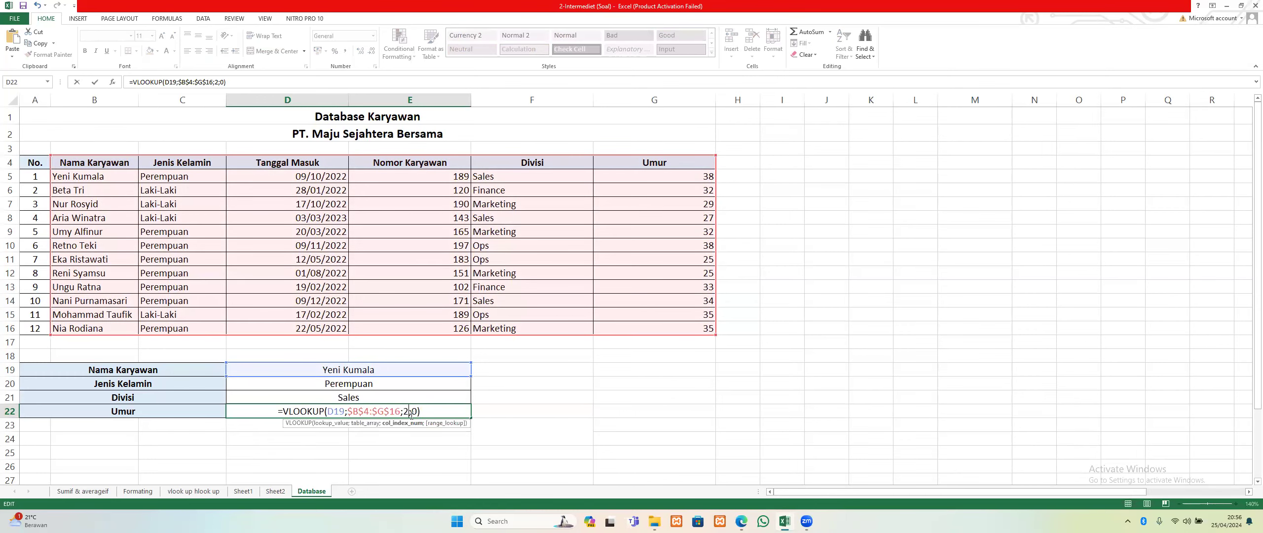
pyautogui.press('BackSpace')
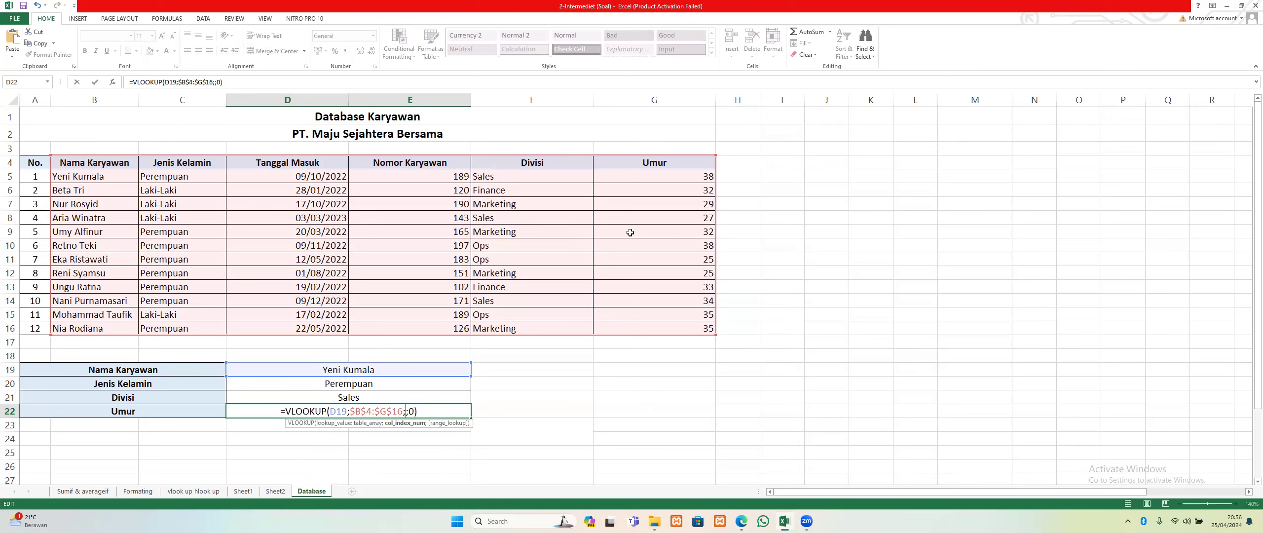
pyautogui.write('6')
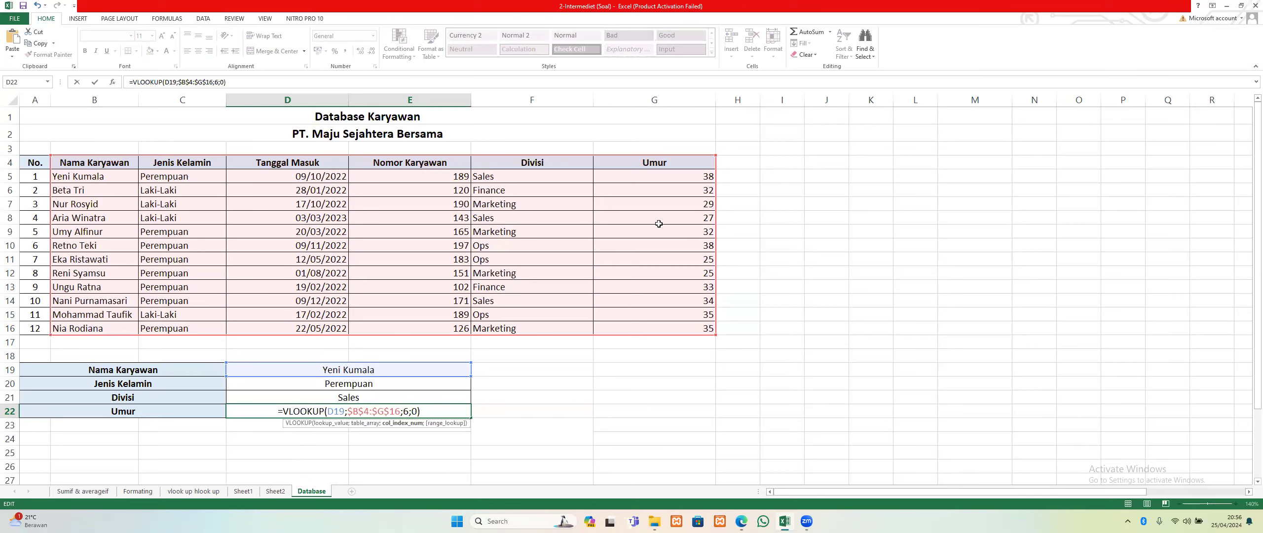
pyautogui.press('Return')
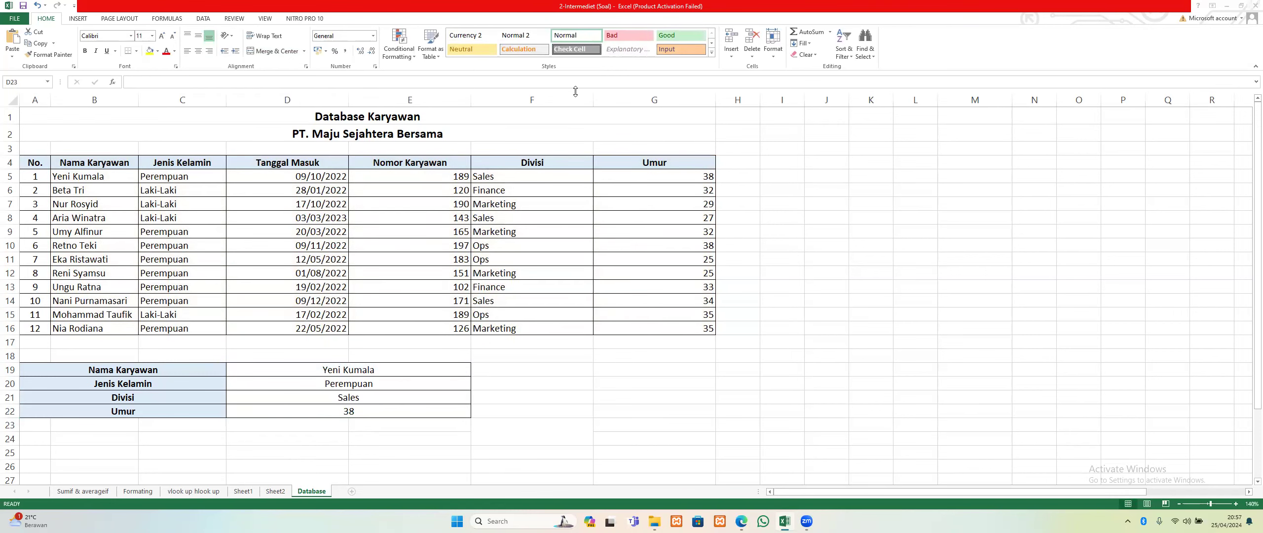
# Step: Review the VLOOKUP formulas in the Umur, Divisi and Jenis Kelamin result cells
pyautogui.click(388, 431)
pyautogui.click(383, 412)
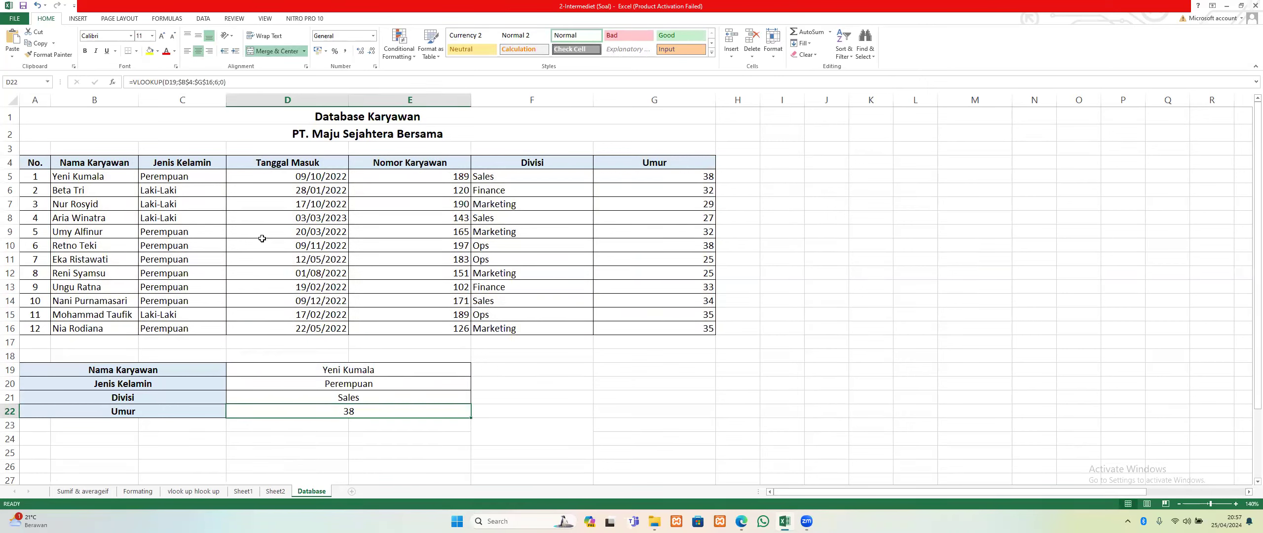
pyautogui.click(424, 392)
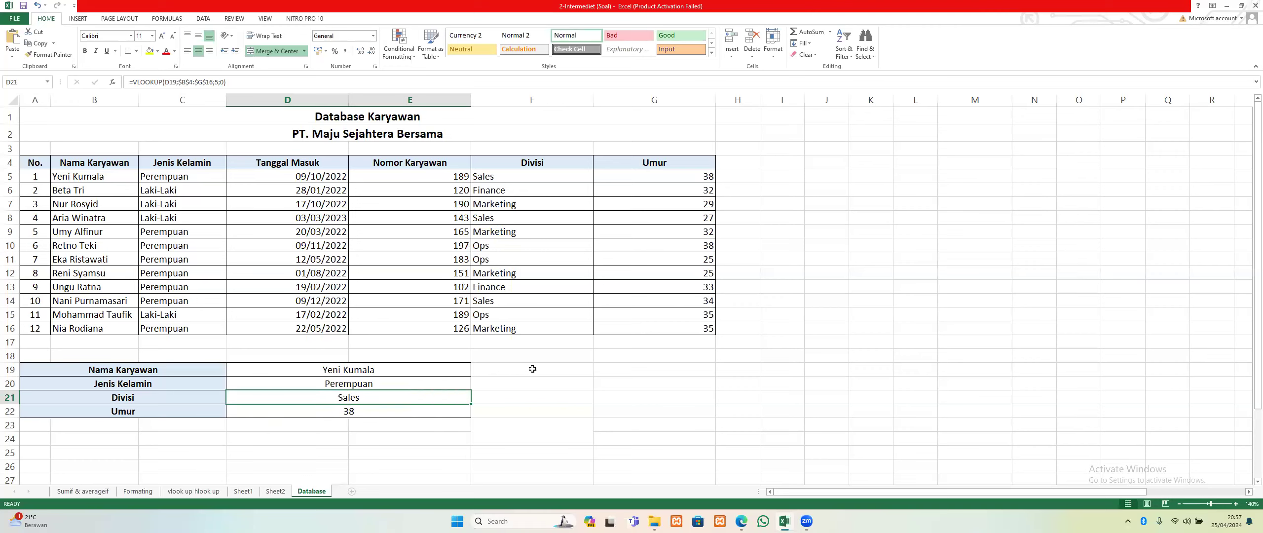
pyautogui.click(598, 384)
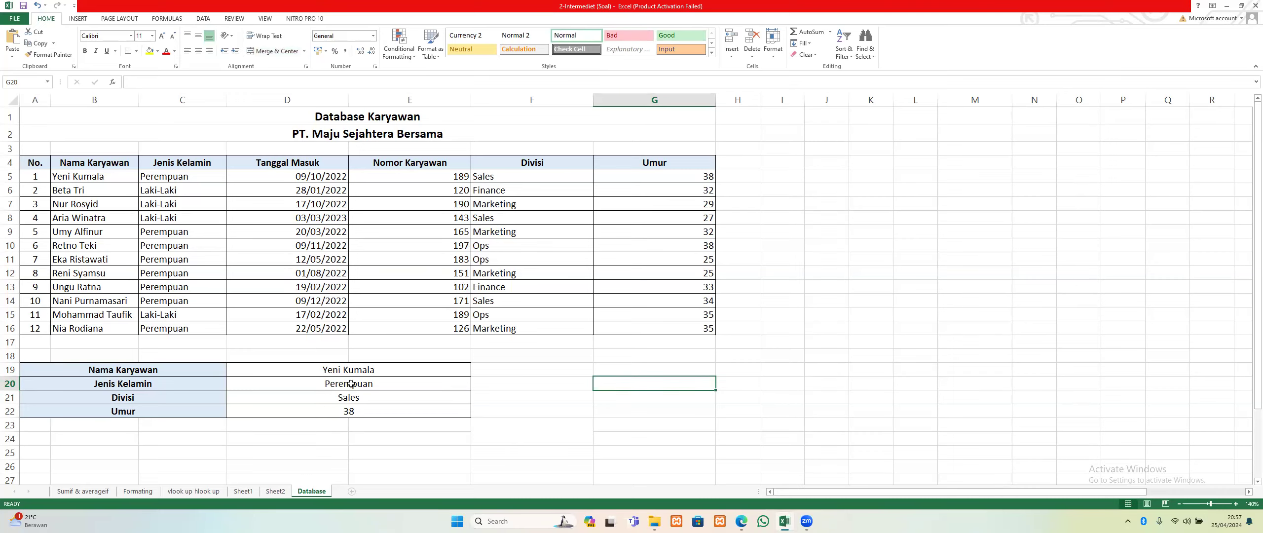
pyautogui.click(403, 381)
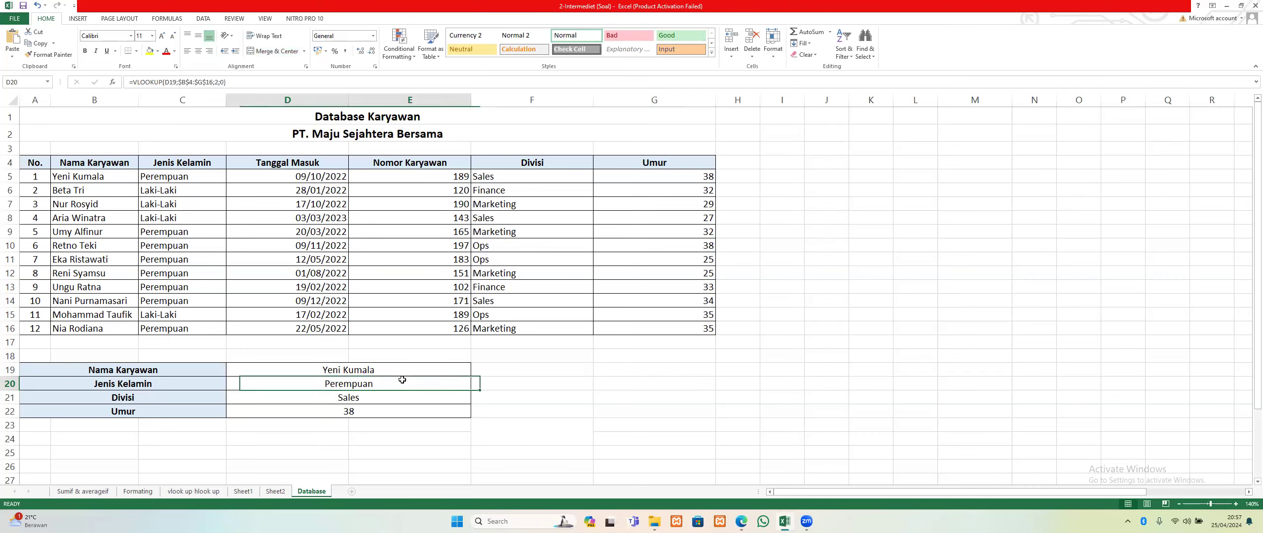
# Step: Replace the name in the Nama Karyawan lookup cell D19 with the second listed employee's full name
pyautogui.click(415, 374)
pyautogui.click(629, 370)
pyautogui.click(466, 369)
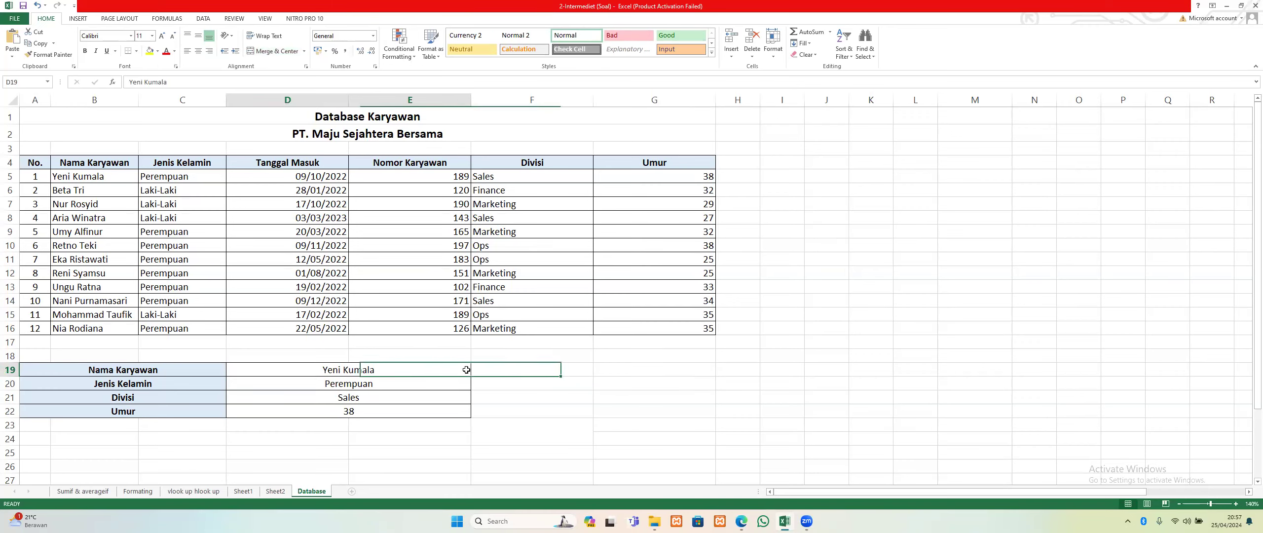
pyautogui.doubleClick(378, 370)
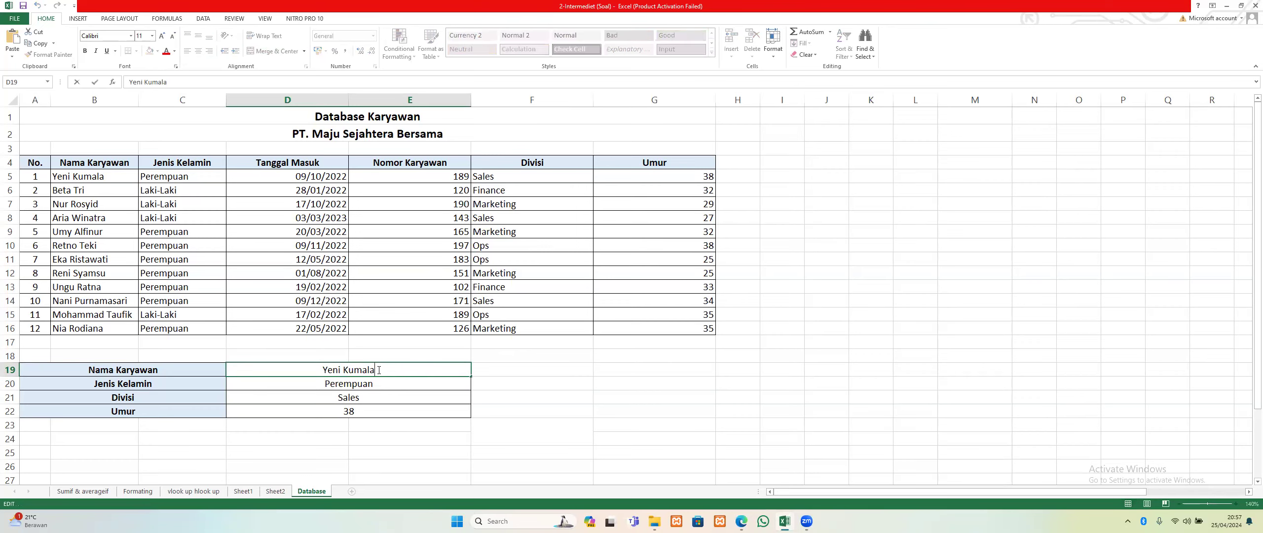
pyautogui.moveTo(379, 370); pyautogui.dragTo(325, 367)
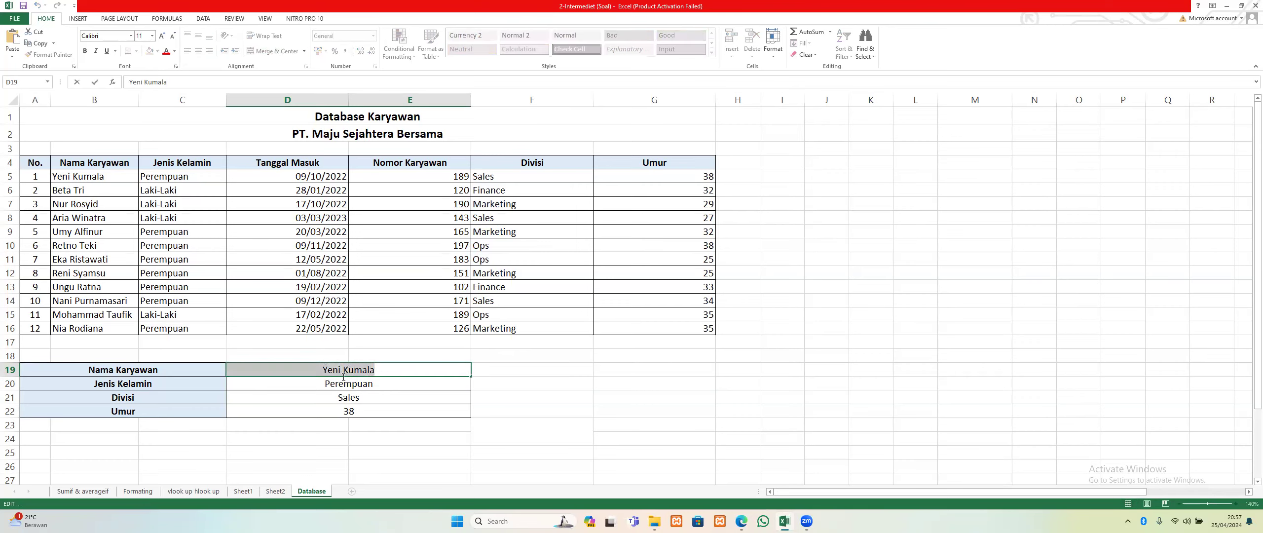
pyautogui.click(388, 371)
pyautogui.press('BackSpace')
pyautogui.press('BackSpace')
pyautogui.press('BackSpace')
pyautogui.press('BackSpace')
pyautogui.press('BackSpace')
pyautogui.press('BackSpace')
pyautogui.press('BackSpace')
pyautogui.press('BackSpace')
pyautogui.press('BackSpace')
pyautogui.press('BackSpace')
pyautogui.press('BackSpace')
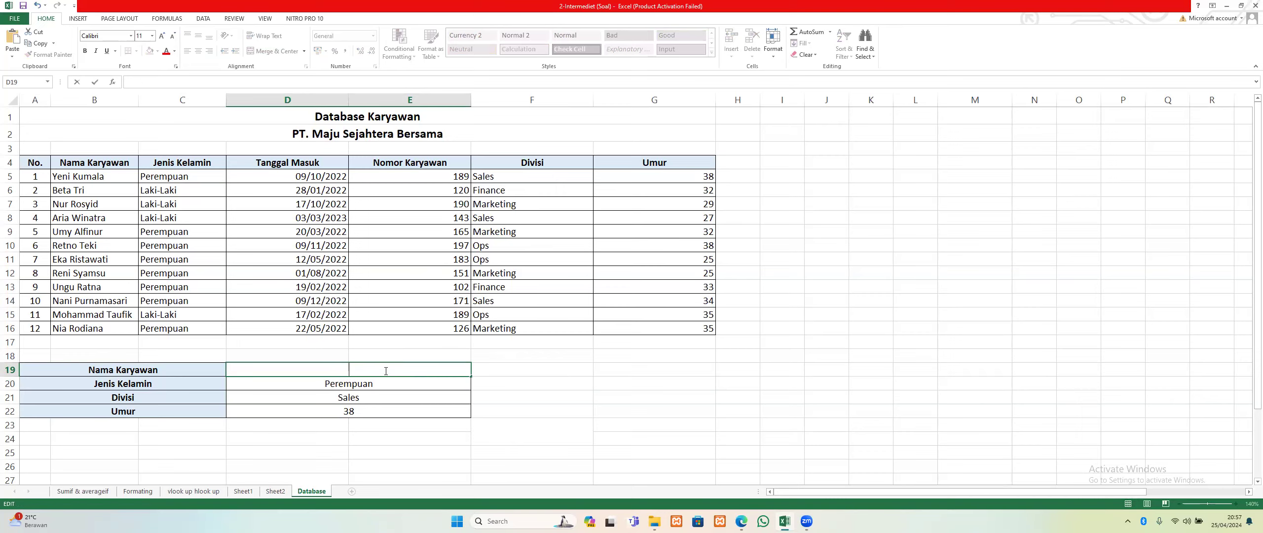
pyautogui.write('Beta Tri')
pyautogui.press('Return')
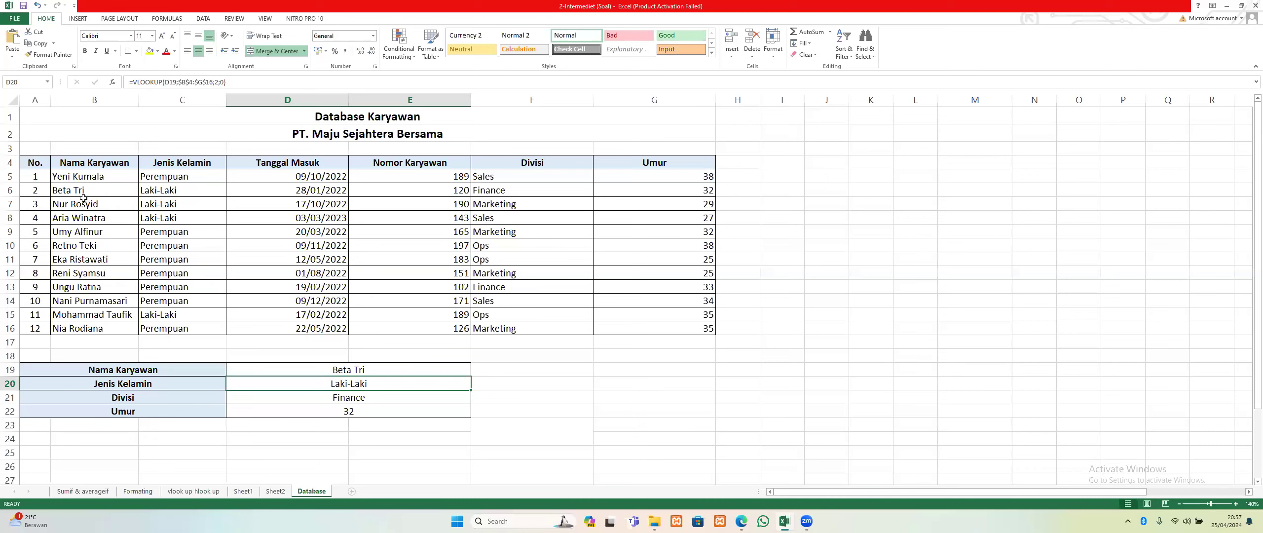
# Step: Open Data Validation for the Nama Karyawan cell D19 and set the allowed criteria to List
pyautogui.click(419, 371)
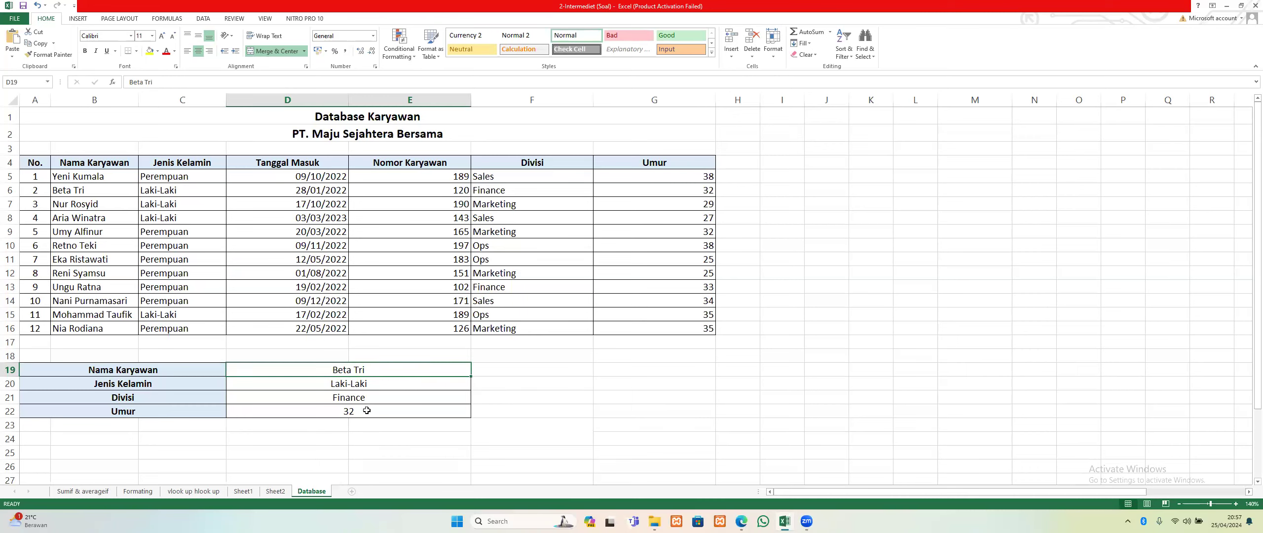
pyautogui.click(204, 20)
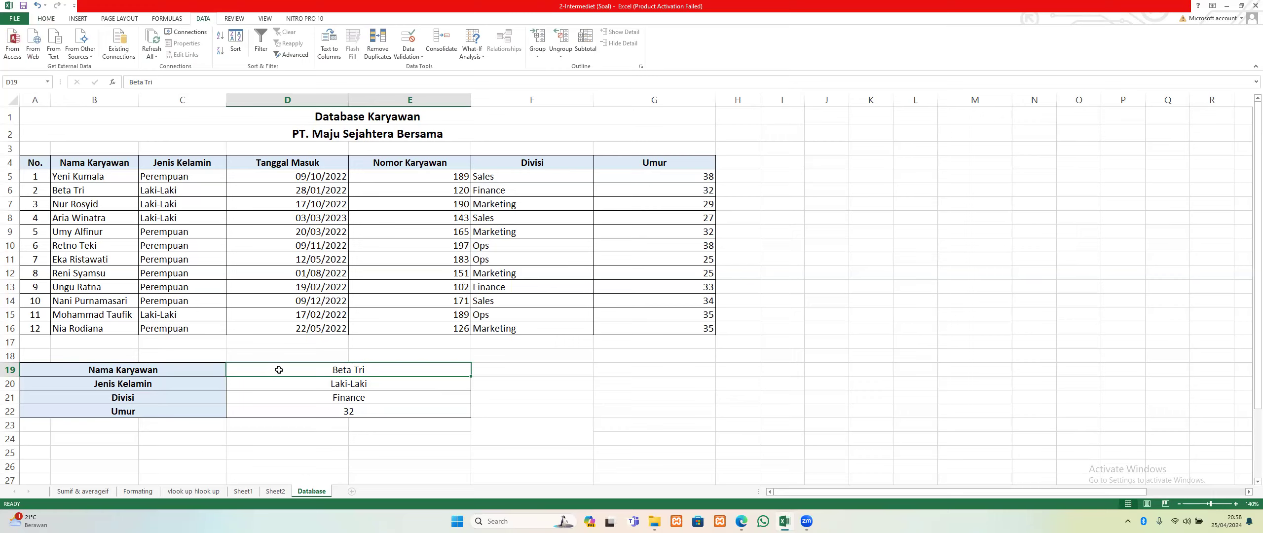
pyautogui.click(544, 387)
pyautogui.click(427, 370)
pyautogui.click(417, 395)
pyautogui.click(415, 370)
pyautogui.click(416, 56)
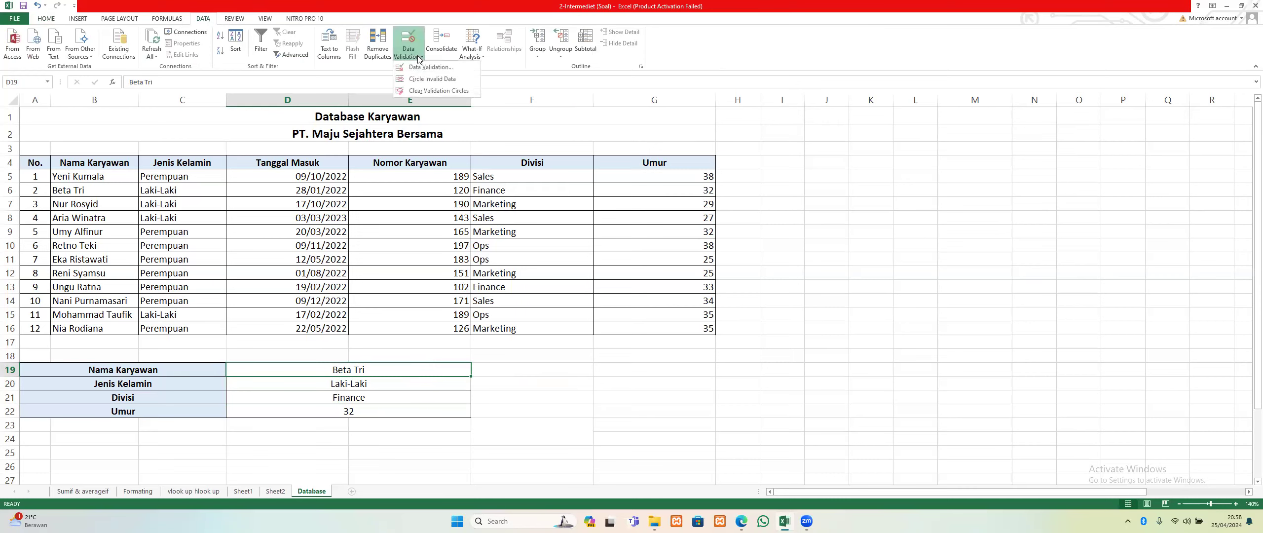
pyautogui.click(436, 69)
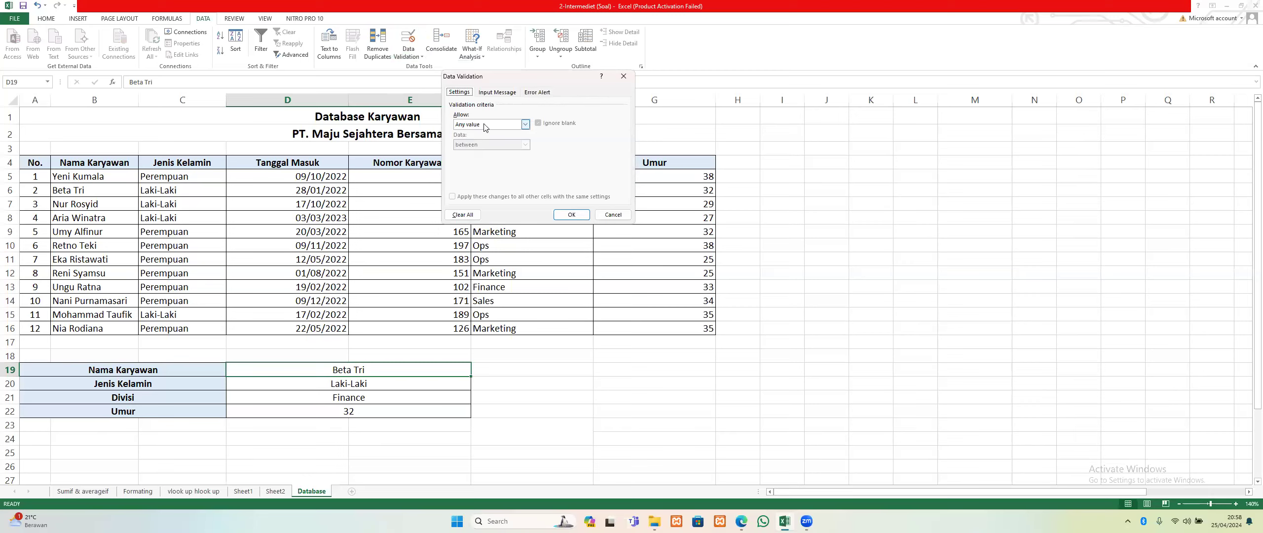
pyautogui.click(526, 124)
pyautogui.click(494, 158)
pyautogui.click(525, 124)
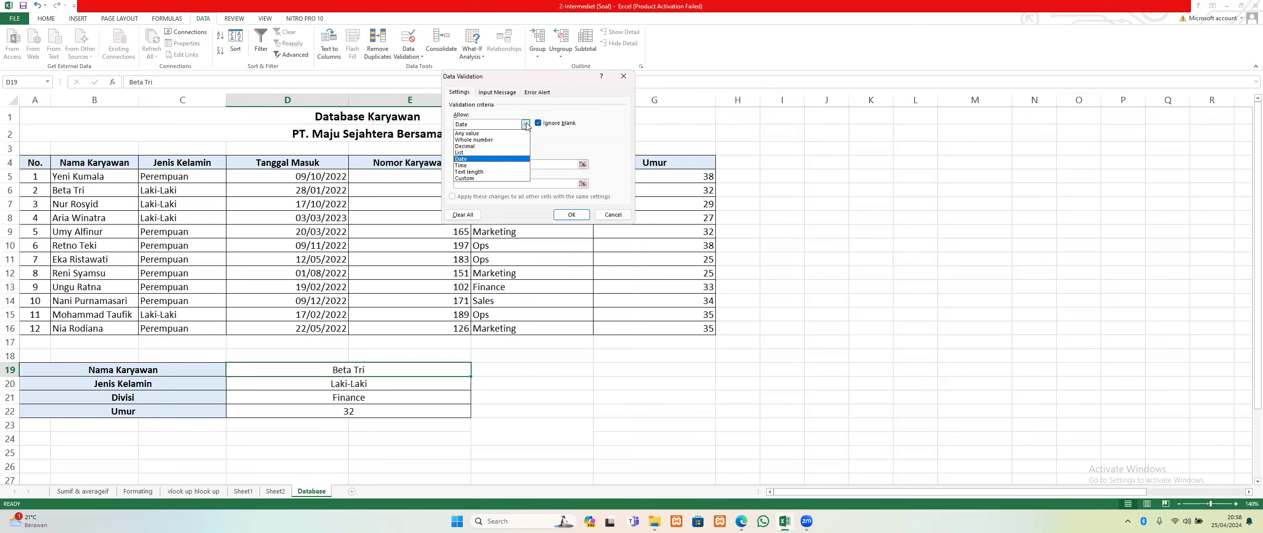
pyautogui.click(492, 153)
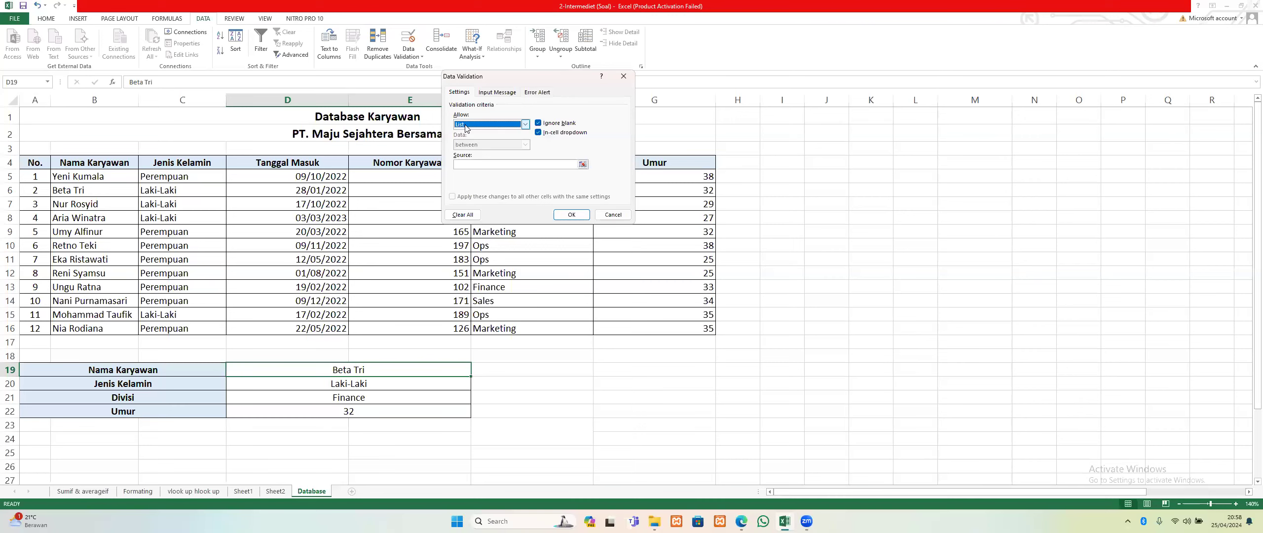
# Step: Set the validation list source to the employee names in $B$5:$B$16 and apply the rule to D19
pyautogui.click(470, 163)
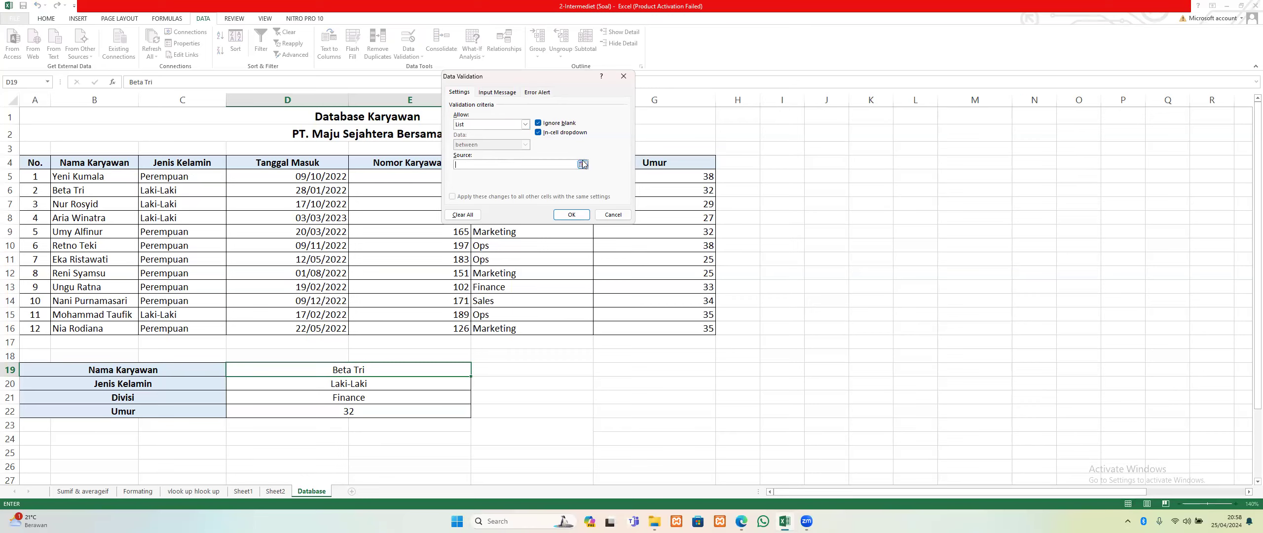
pyautogui.click(605, 47)
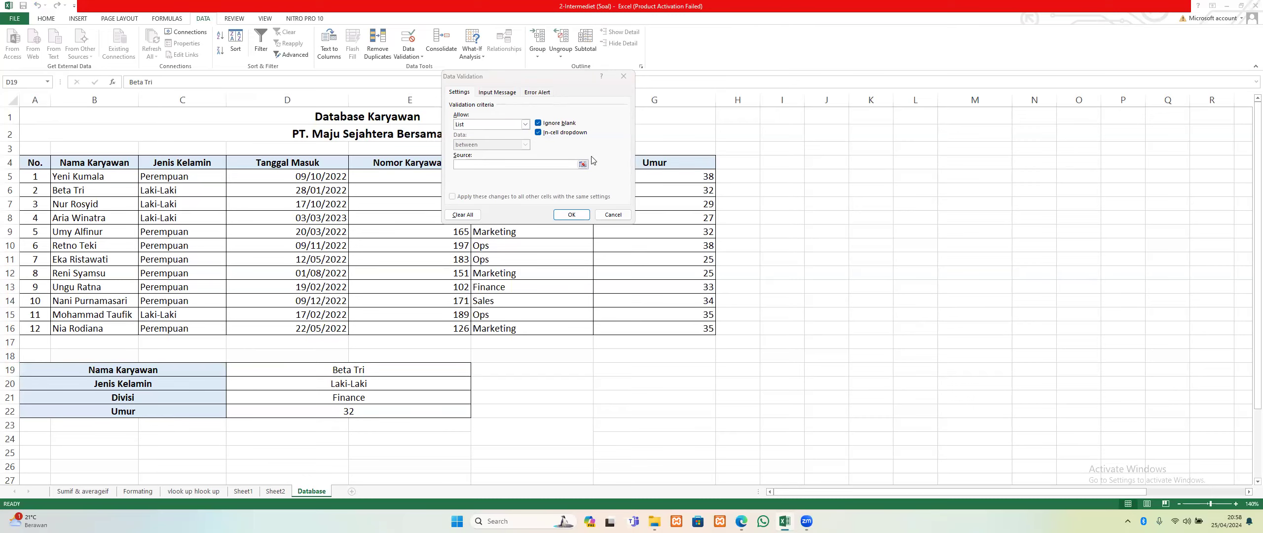
pyautogui.click(506, 165)
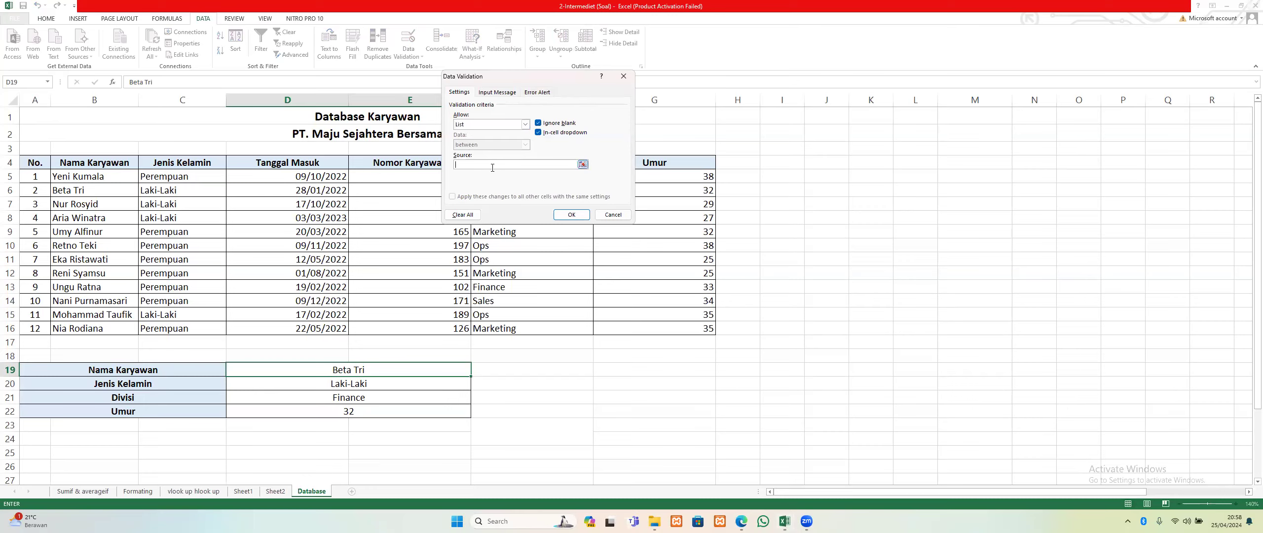
pyautogui.click(581, 43)
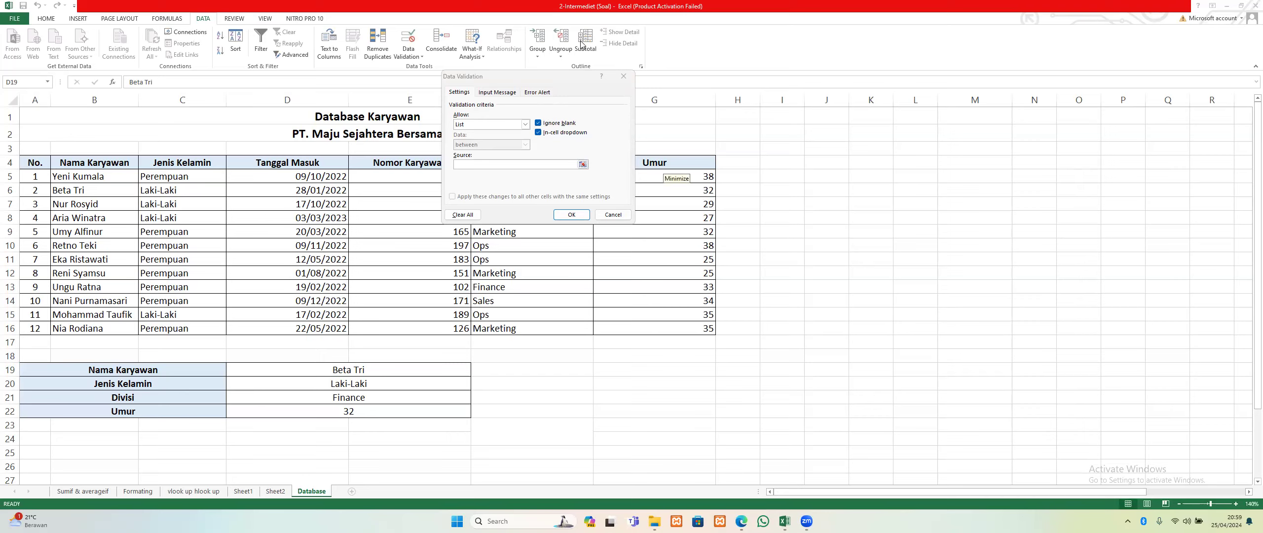
pyautogui.click(502, 164)
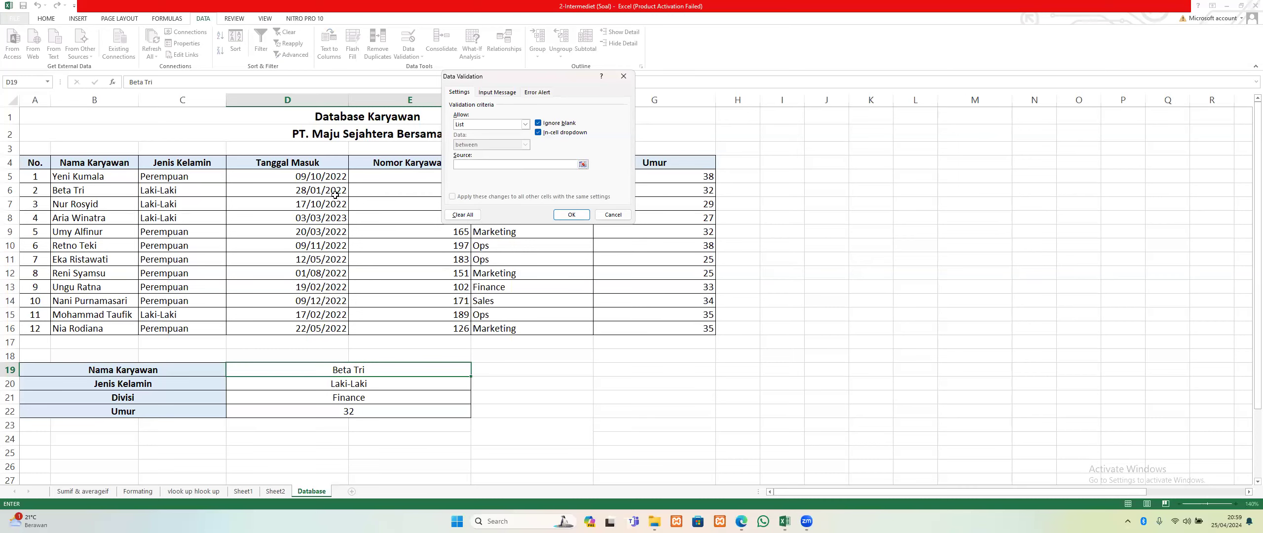
pyautogui.moveTo(113, 177); pyautogui.dragTo(121, 331)
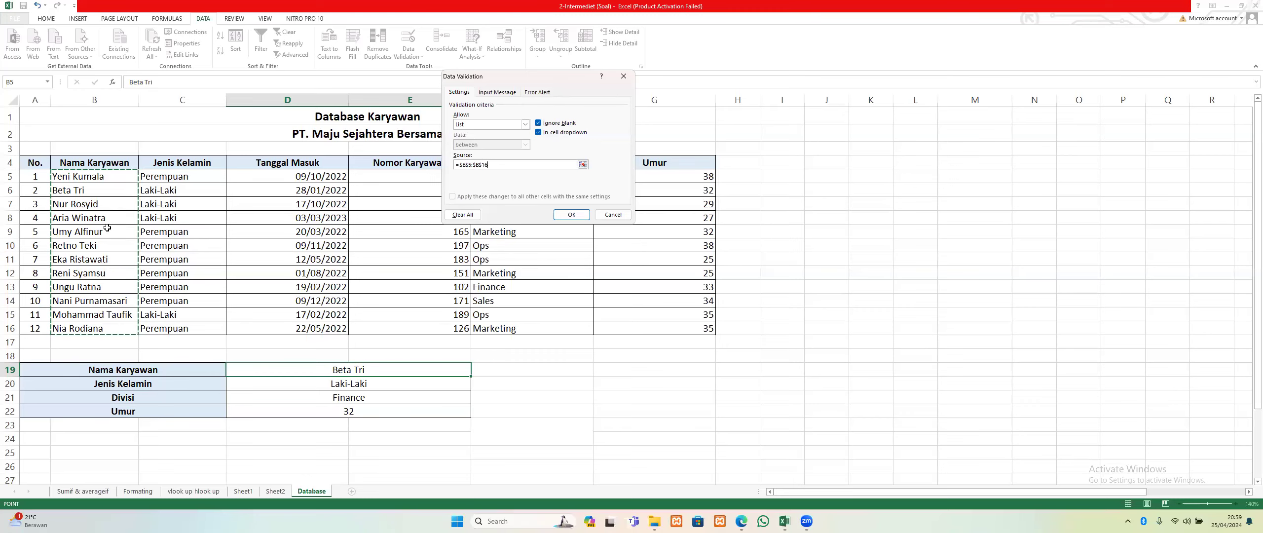
pyautogui.click(587, 219)
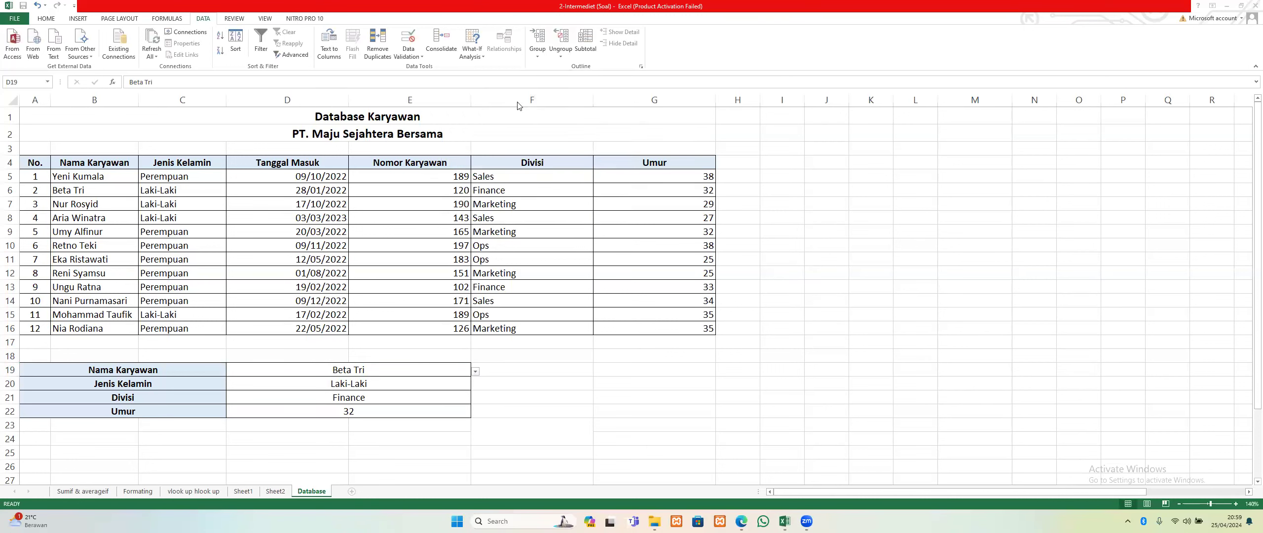
# Step: Choose the last listed employee's name from the dropdown list in D19
pyautogui.click(477, 373)
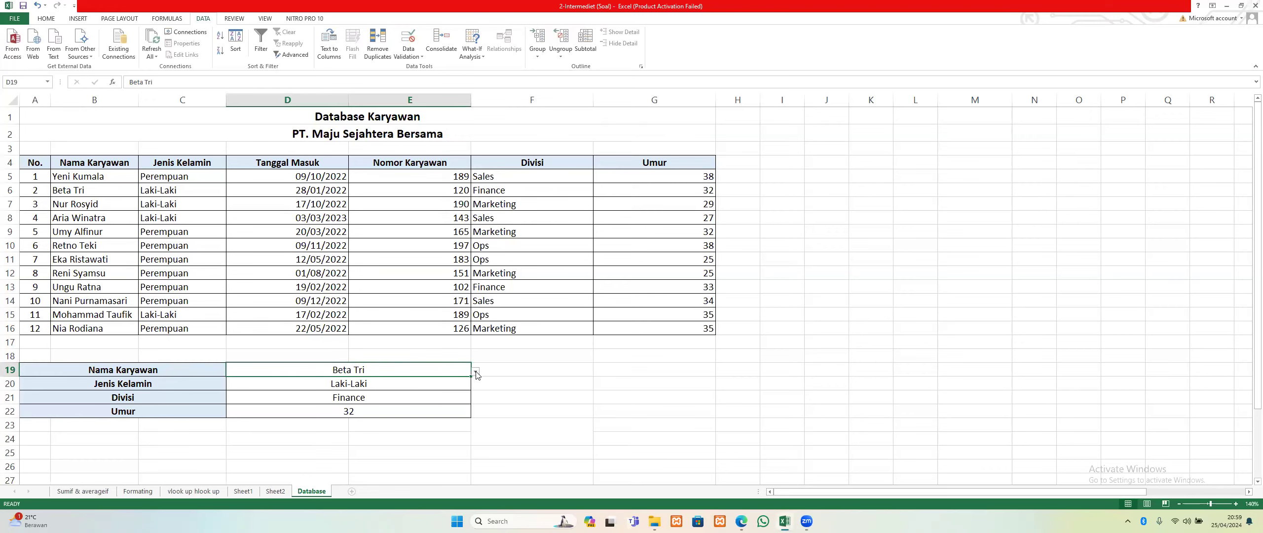
pyautogui.click(477, 373)
pyautogui.moveTo(472, 407); pyautogui.dragTo(474, 432)
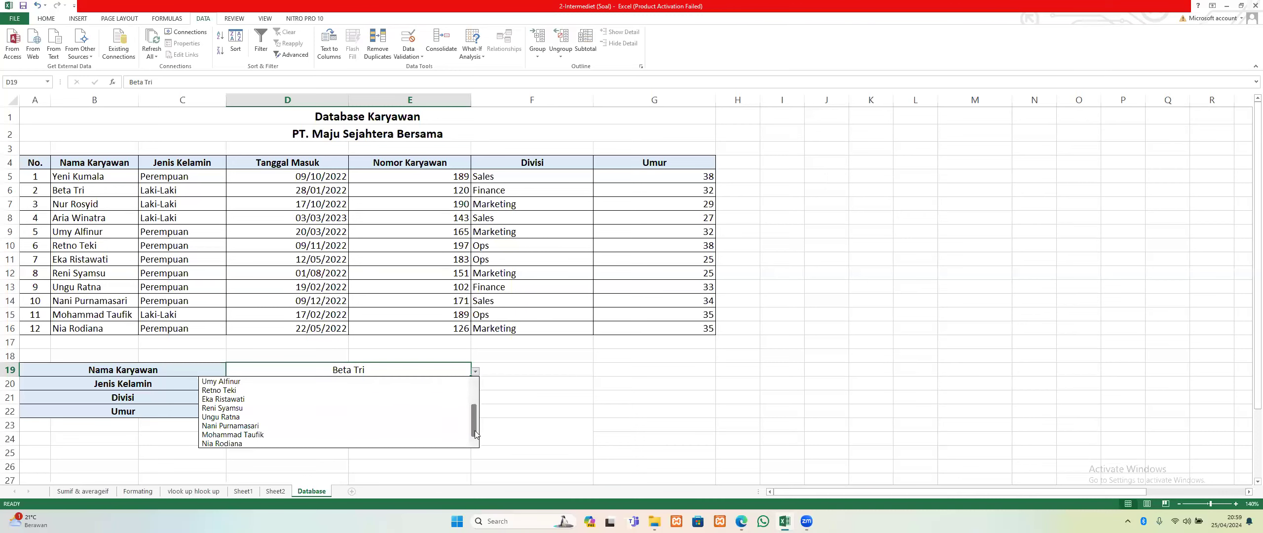
pyautogui.click(332, 443)
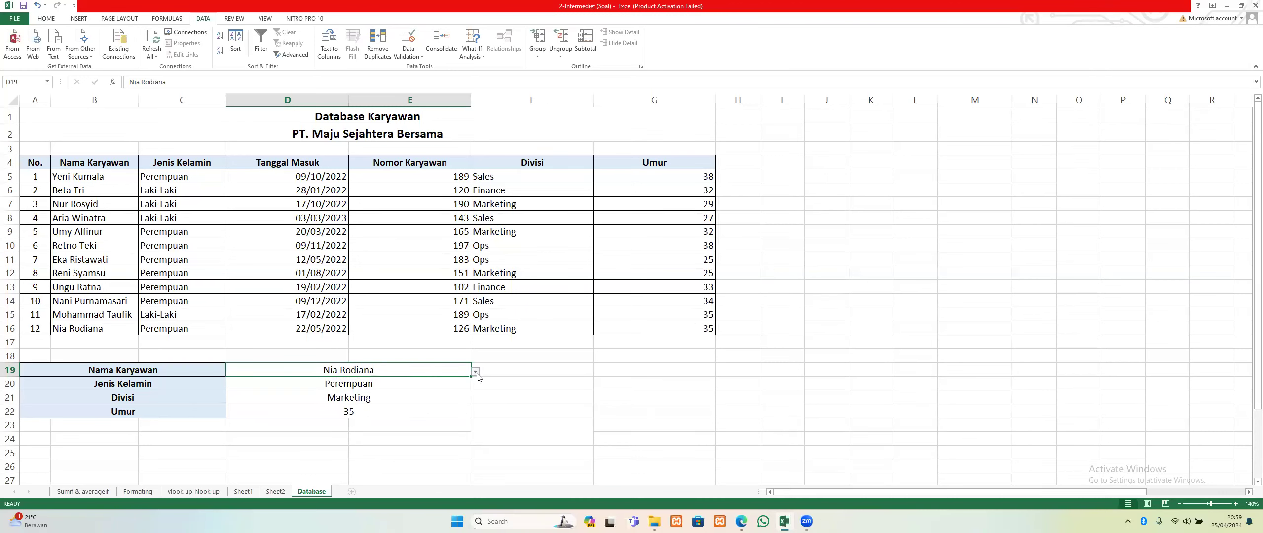
# Step: Test the lookup by choosing the ninth, the sixth and finally the tenth listed employee's name from the dropdown in D19
pyautogui.click(476, 373)
pyautogui.click(323, 420)
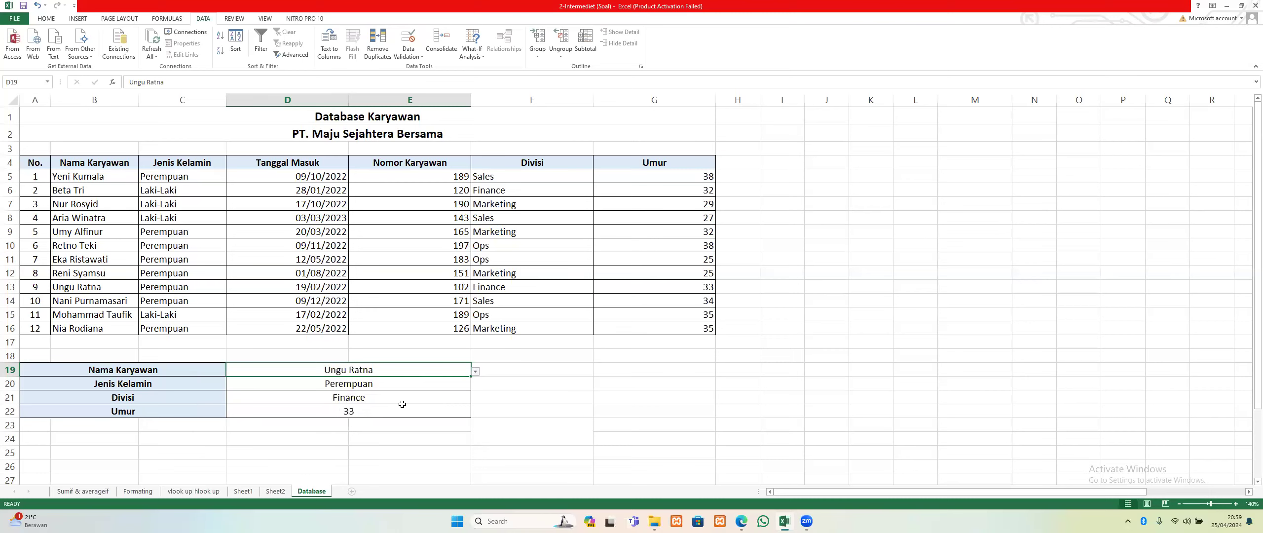
pyautogui.click(475, 371)
pyautogui.click(465, 386)
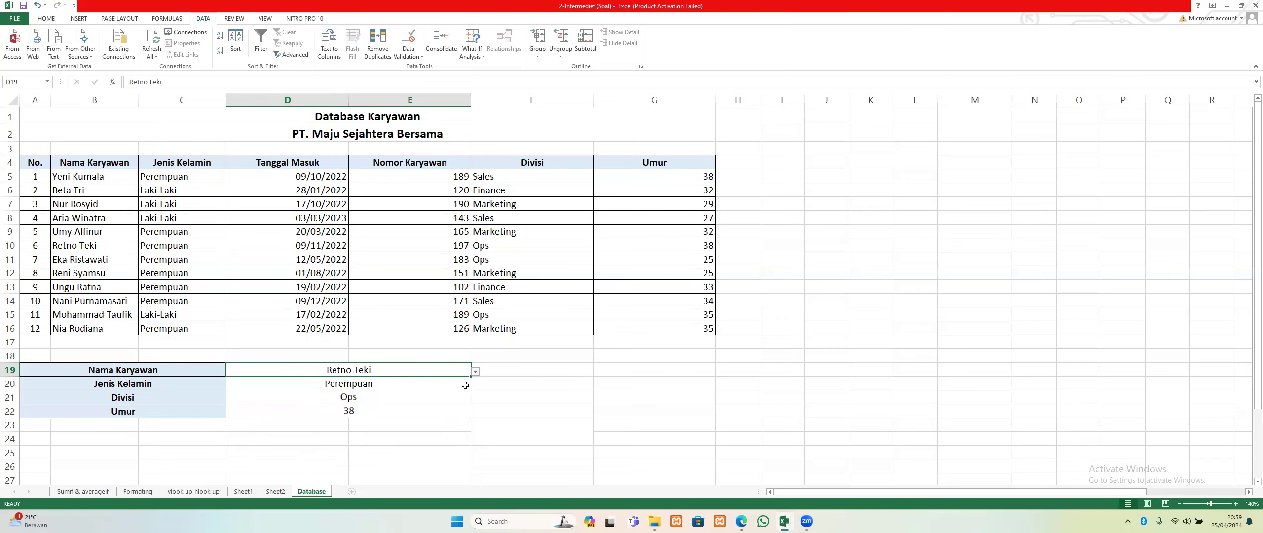
pyautogui.click(476, 372)
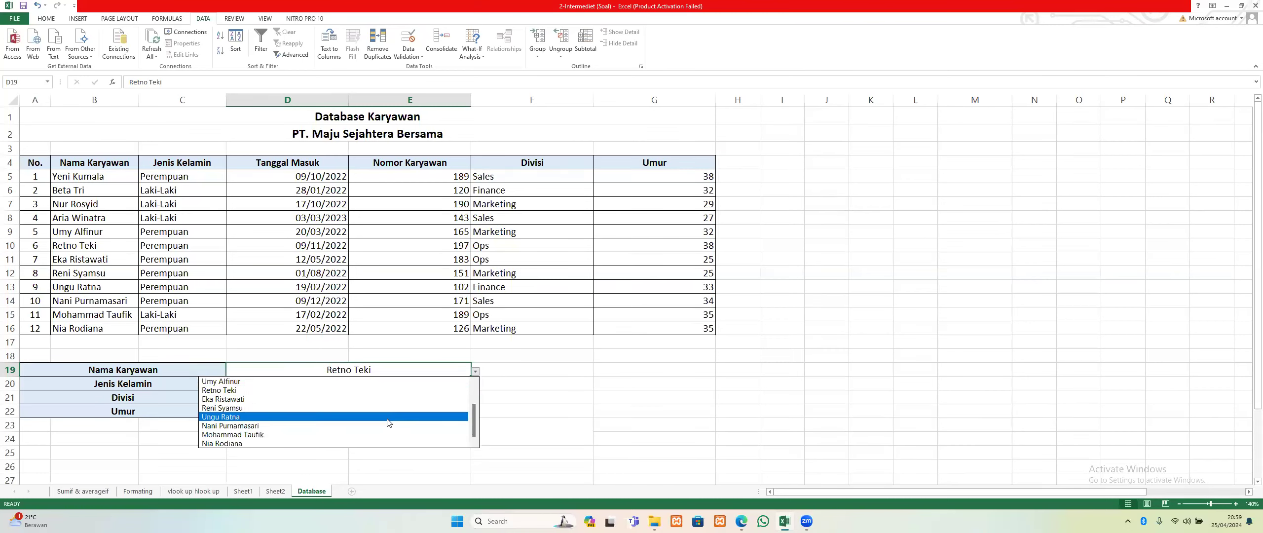
pyautogui.click(389, 425)
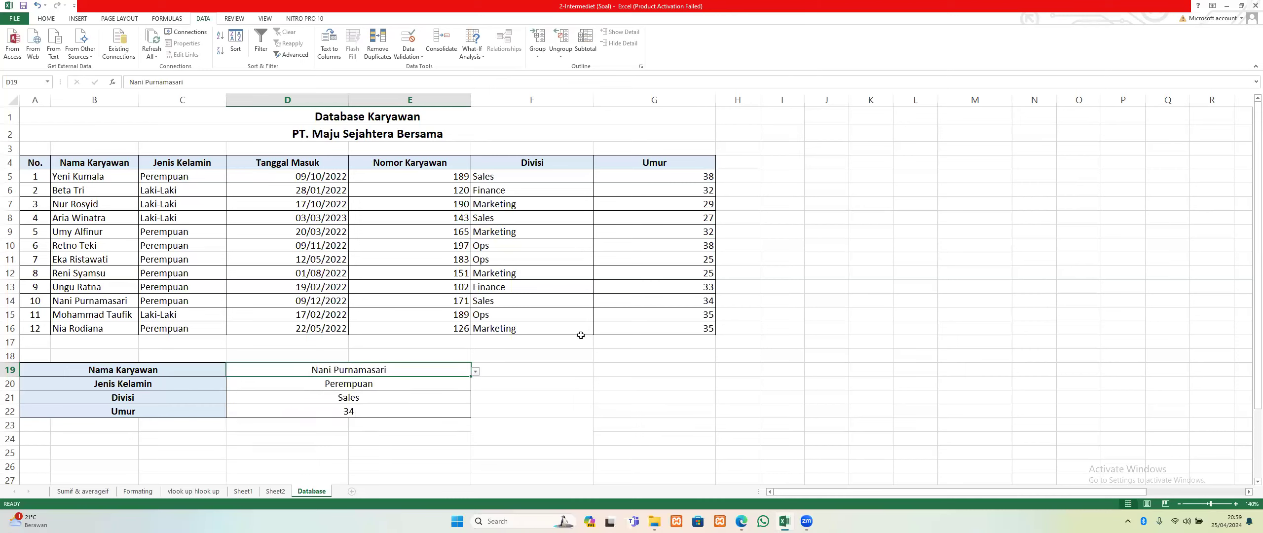
pyautogui.click(613, 366)
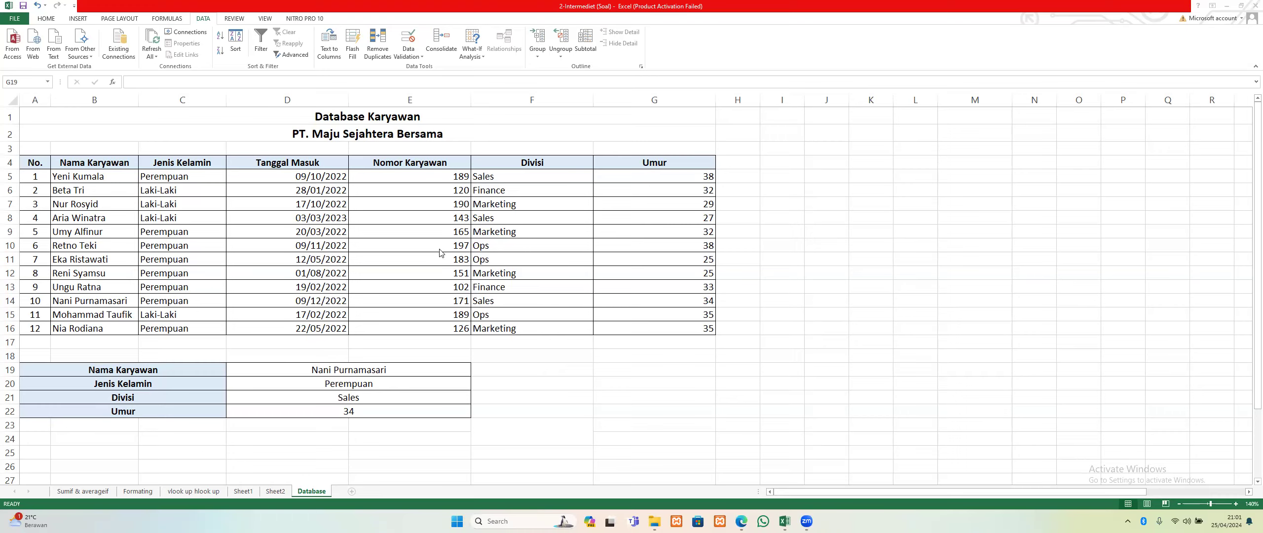
# Step: Review the allowed criteria List and the source range in the Data Validation settings of the Nama Karyawan cell D19, then cancel
pyautogui.click(468, 365)
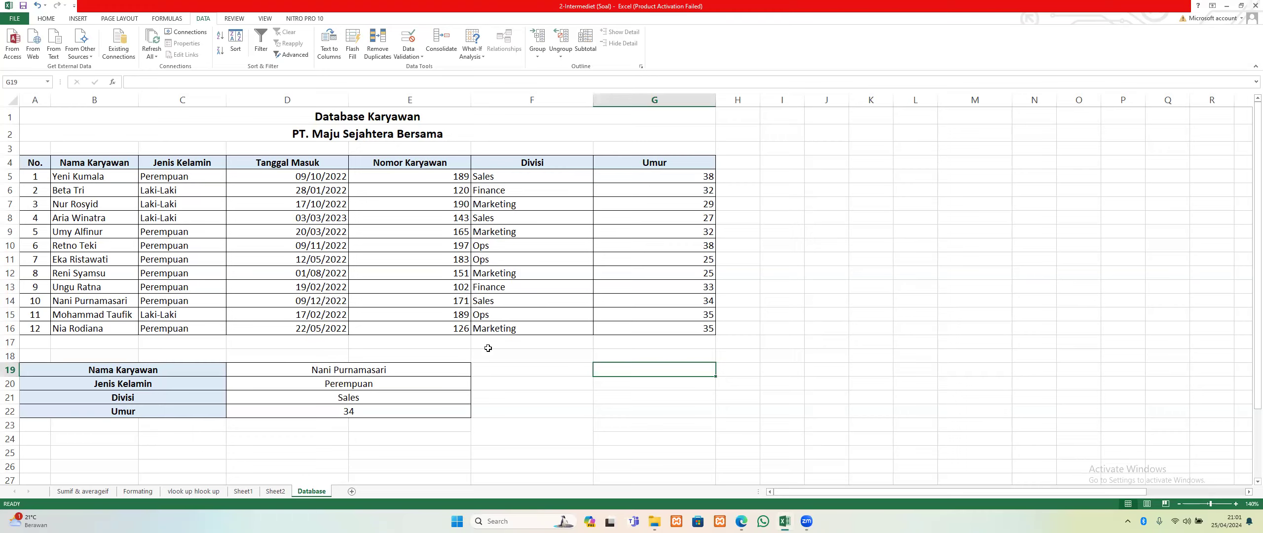
pyautogui.click(442, 369)
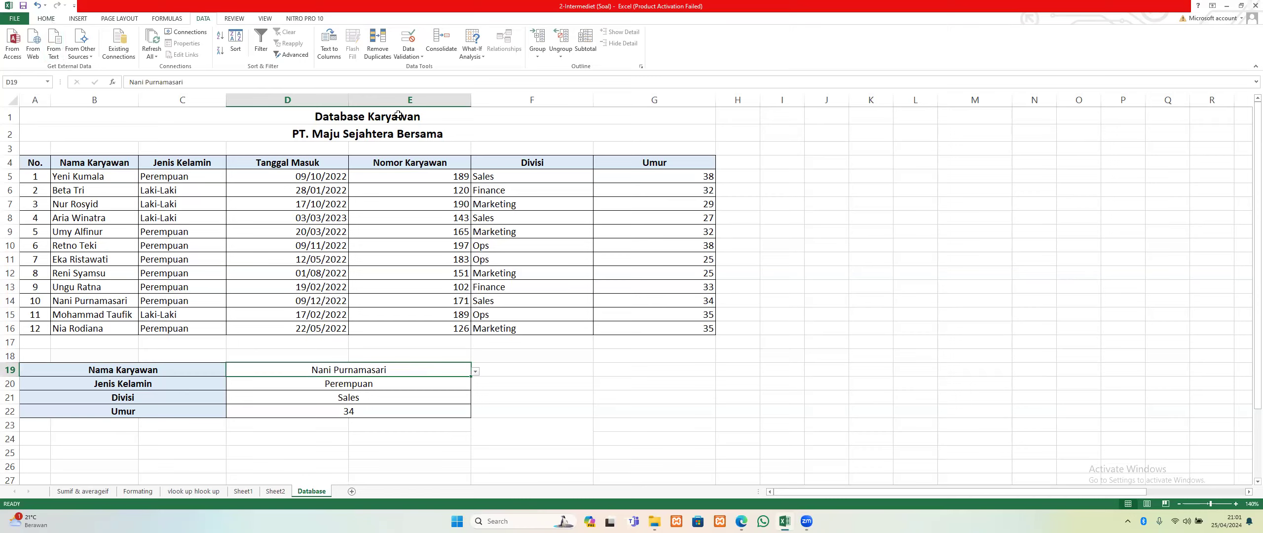
pyautogui.click(421, 59)
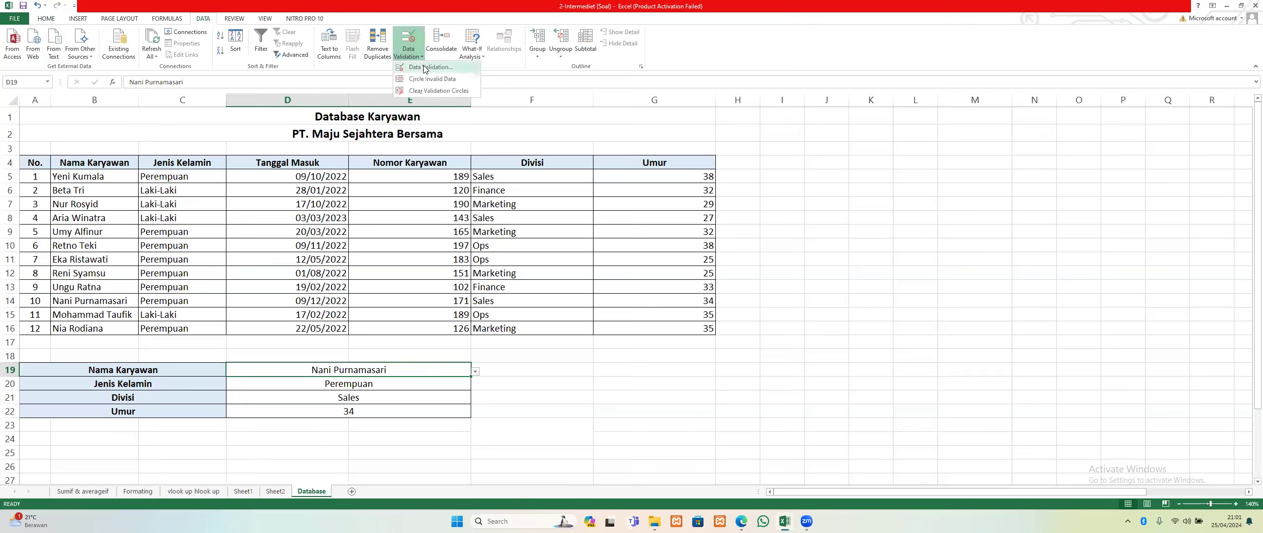
pyautogui.click(425, 68)
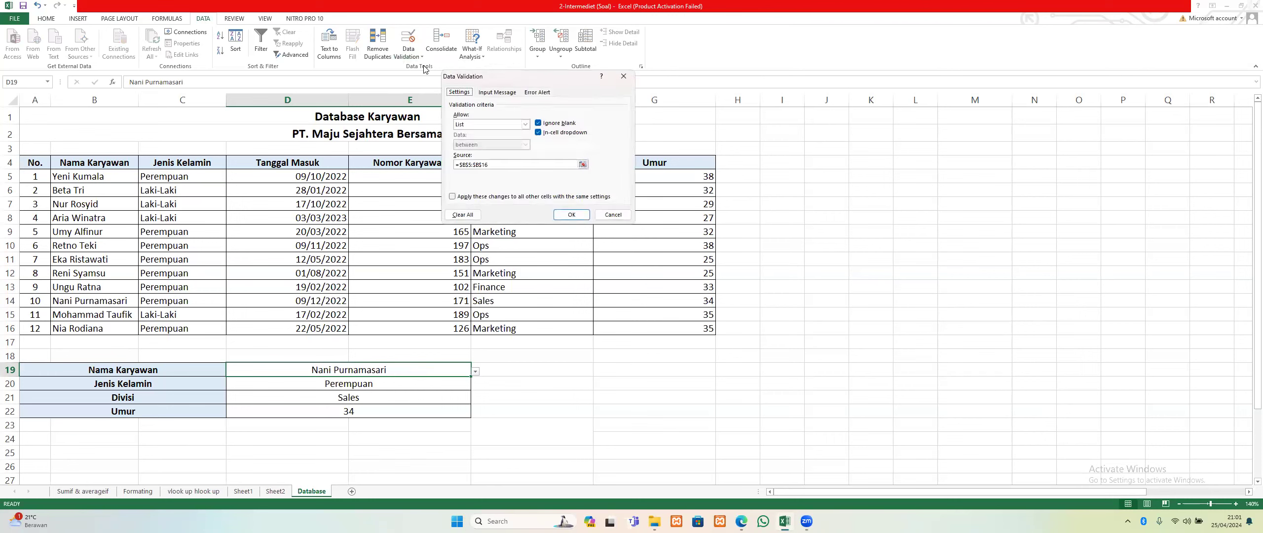
pyautogui.click(468, 125)
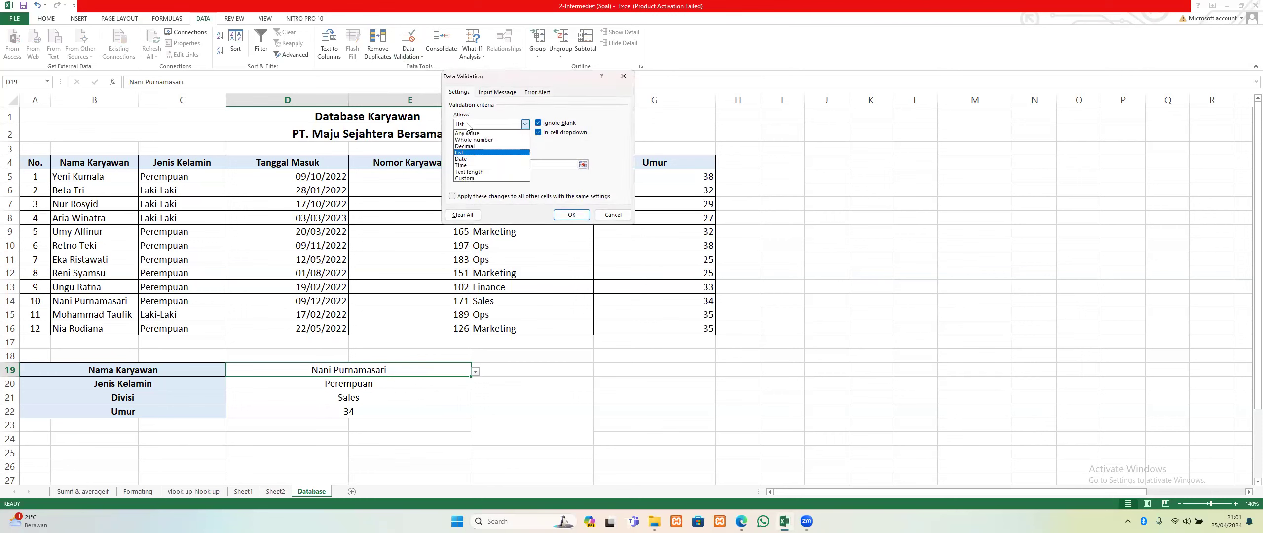
pyautogui.click(470, 155)
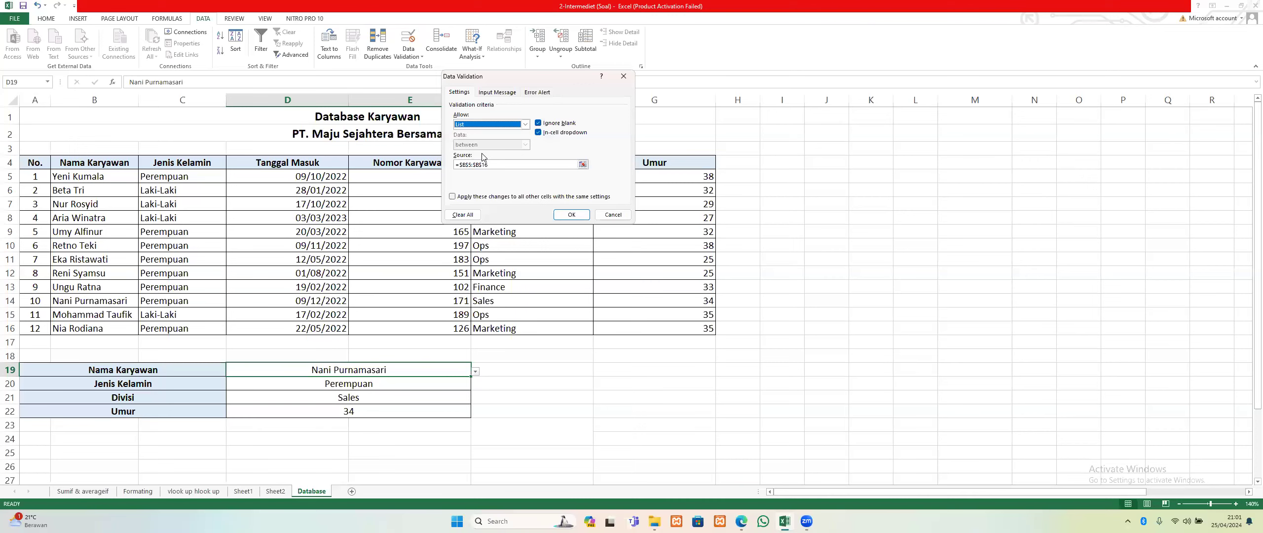
pyautogui.click(495, 164)
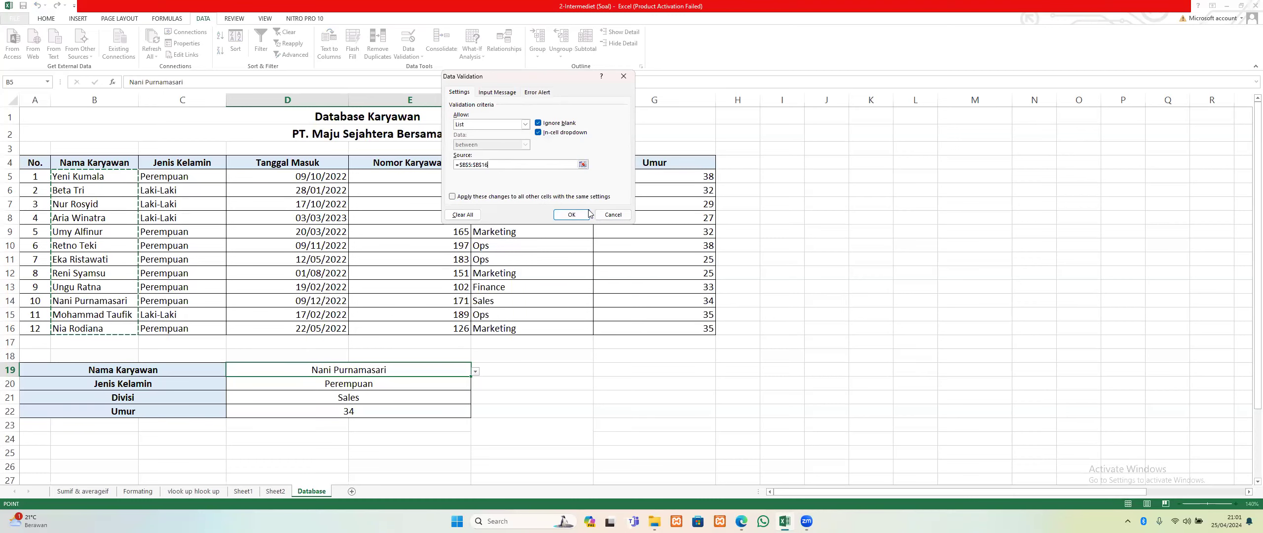
pyautogui.click(612, 215)
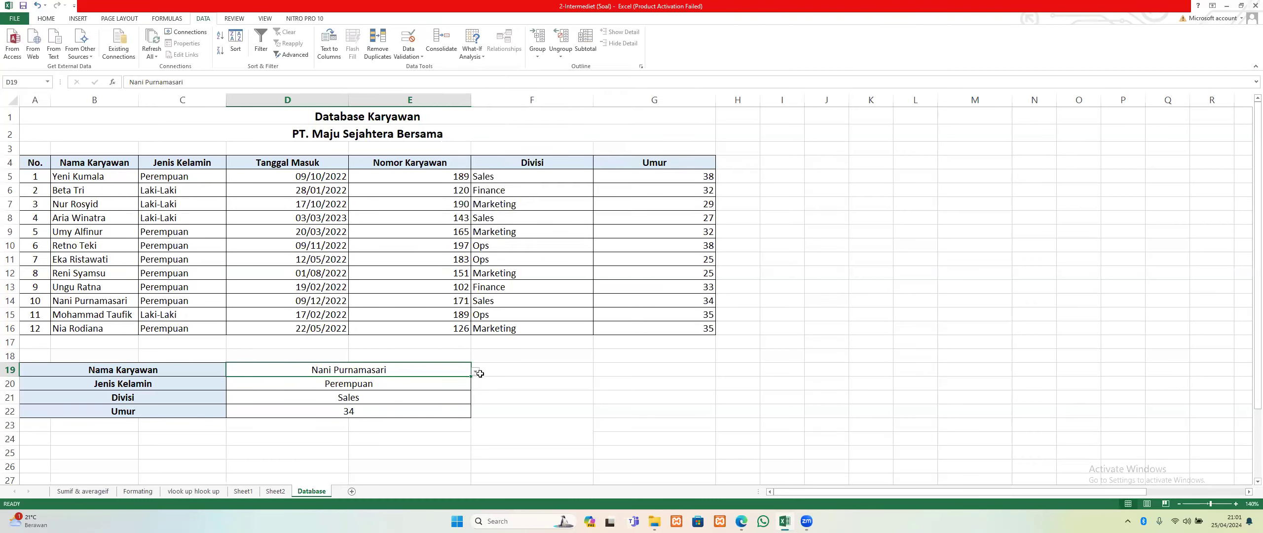
pyautogui.click(588, 76)
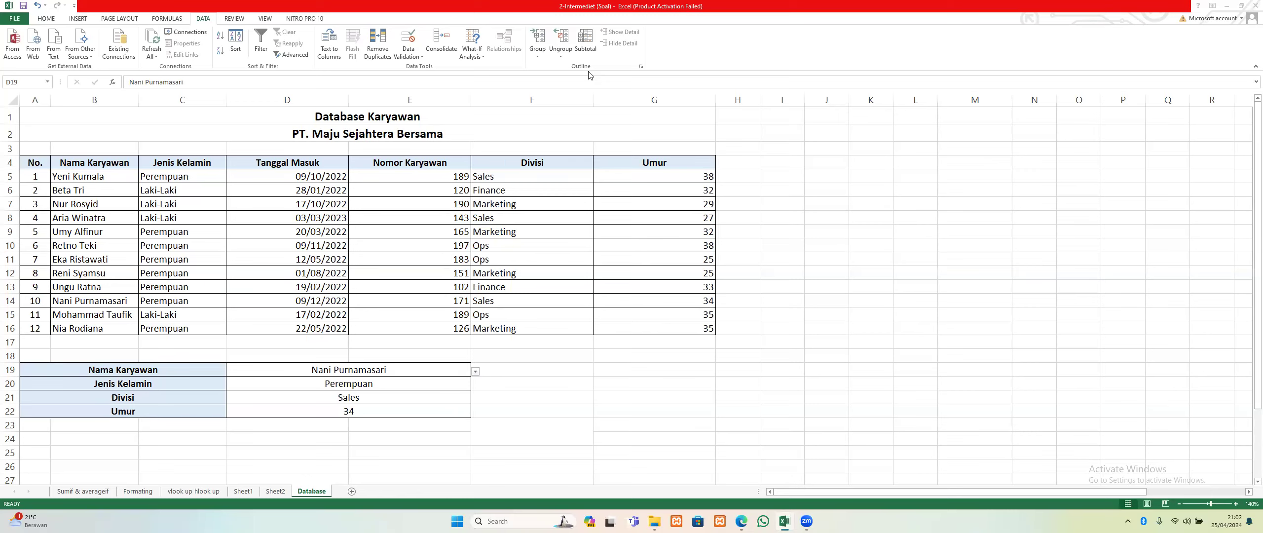
pyautogui.click(451, 366)
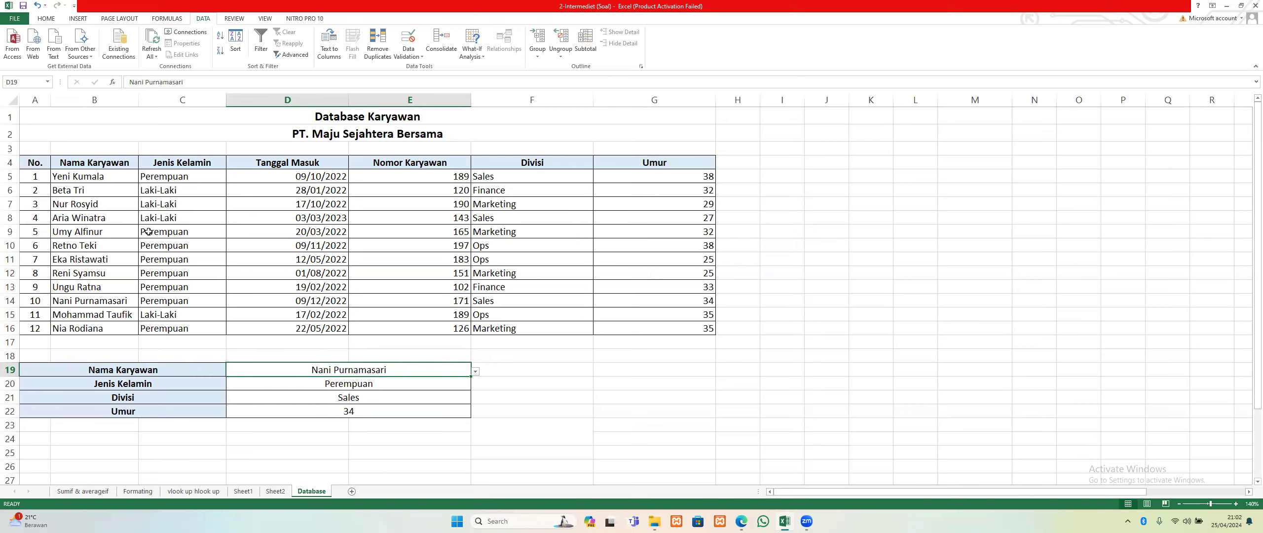
pyautogui.click(540, 249)
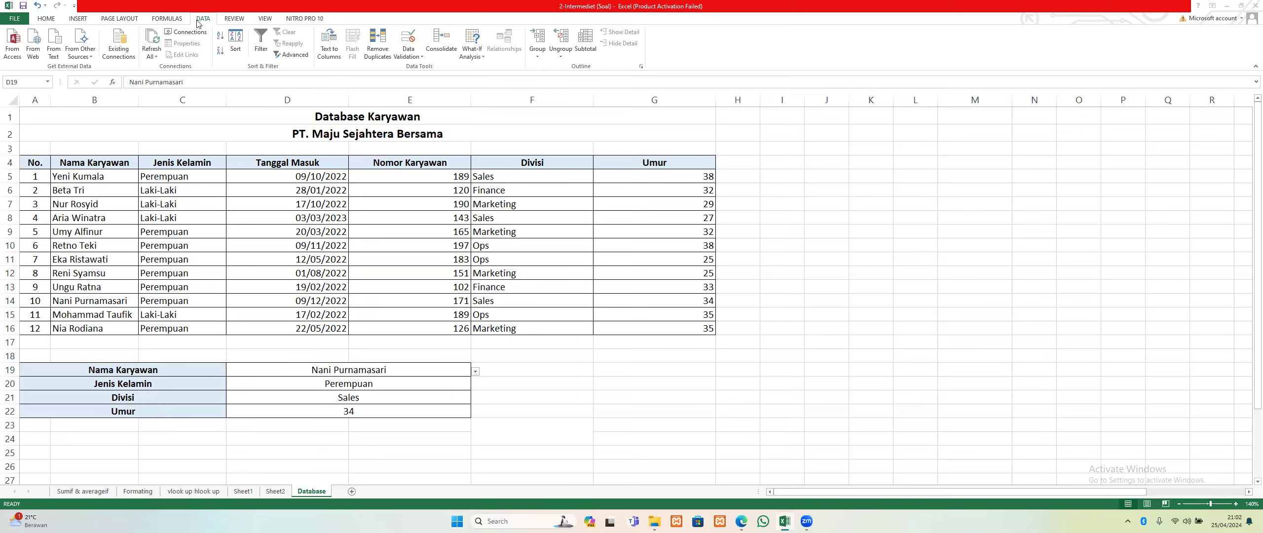
# Step: Reopen the Data Validation settings for D19 to look over the dropdown rule once more and dismiss them
pyautogui.click(413, 53)
pyautogui.click(414, 55)
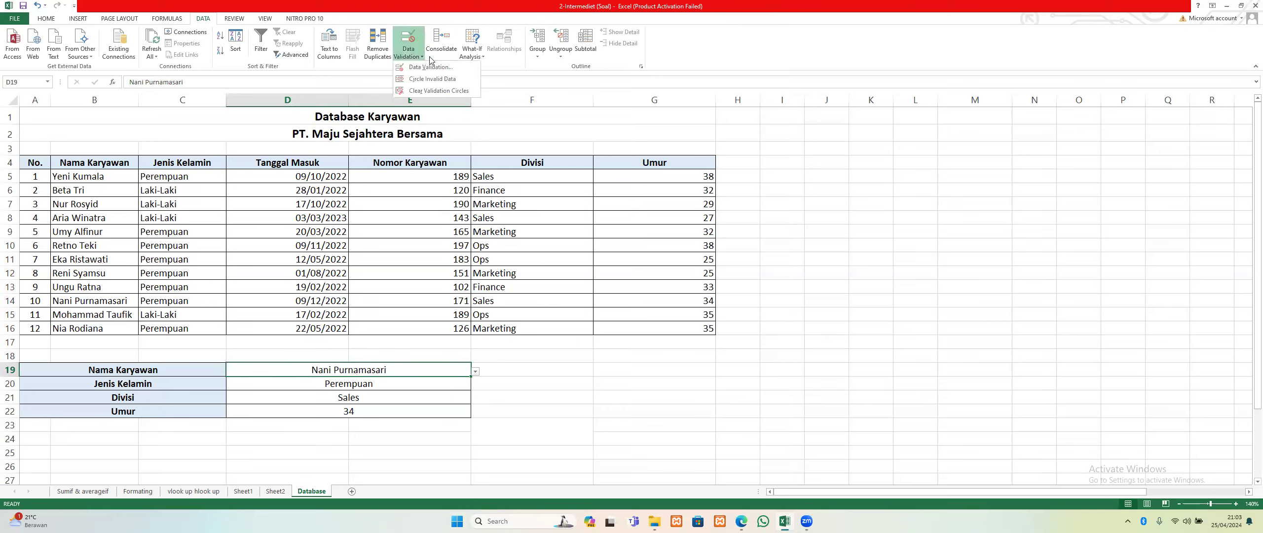
pyautogui.click(454, 70)
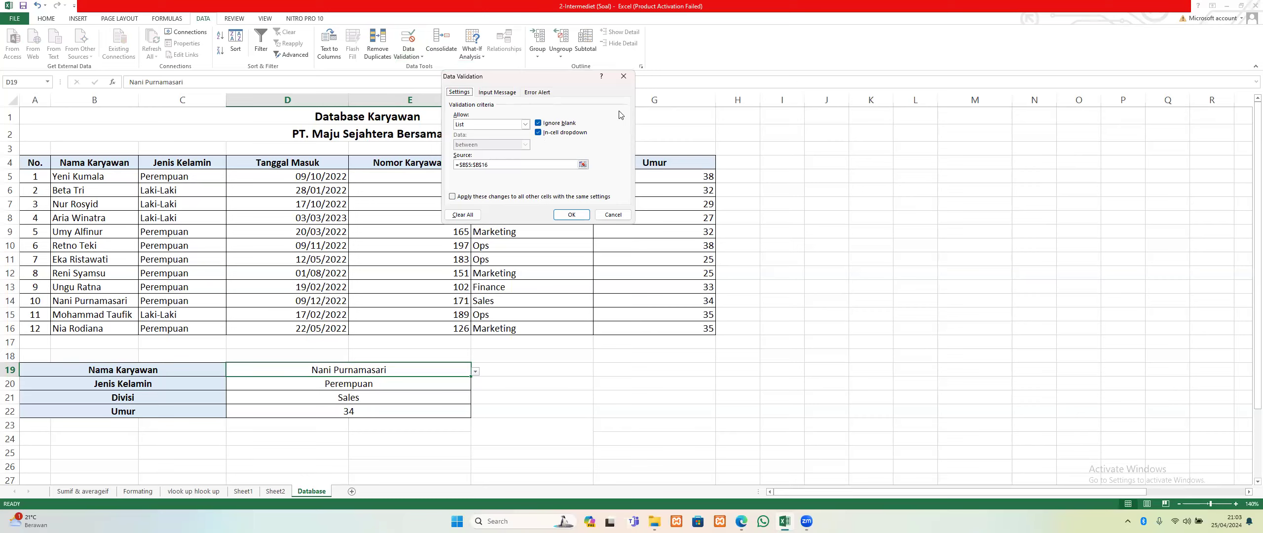
pyautogui.click(621, 217)
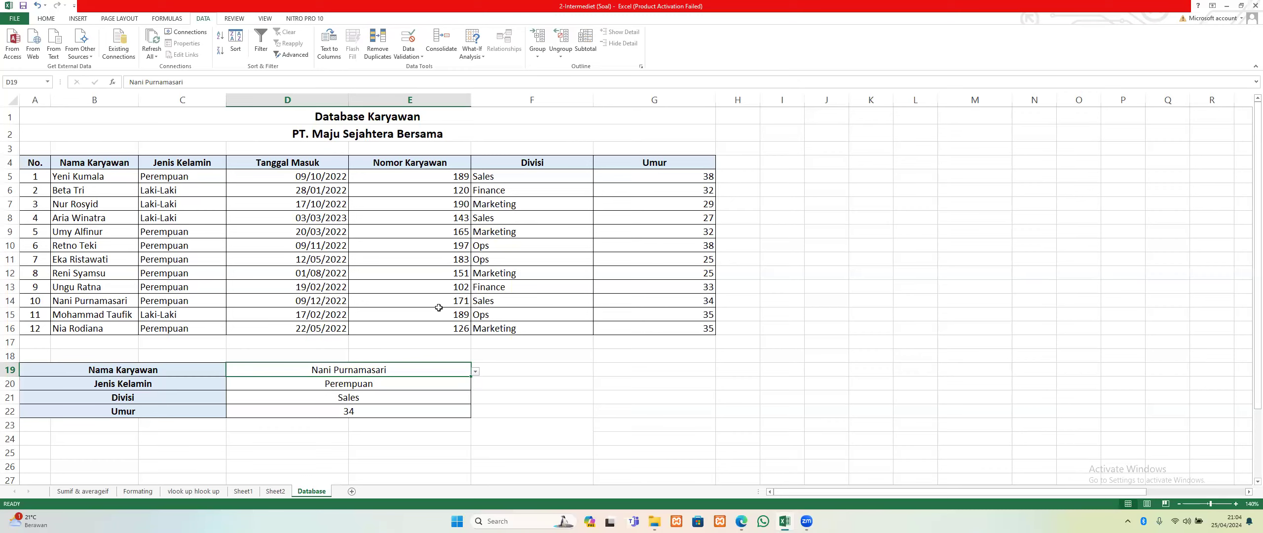
# Step: Inspect the VLOOKUP formulas behind Jenis Kelamin, Divisi and Umur in D20:D22 alongside the lookup name in D19
pyautogui.click(418, 400)
pyautogui.click(419, 414)
pyautogui.click(420, 395)
pyautogui.click(416, 386)
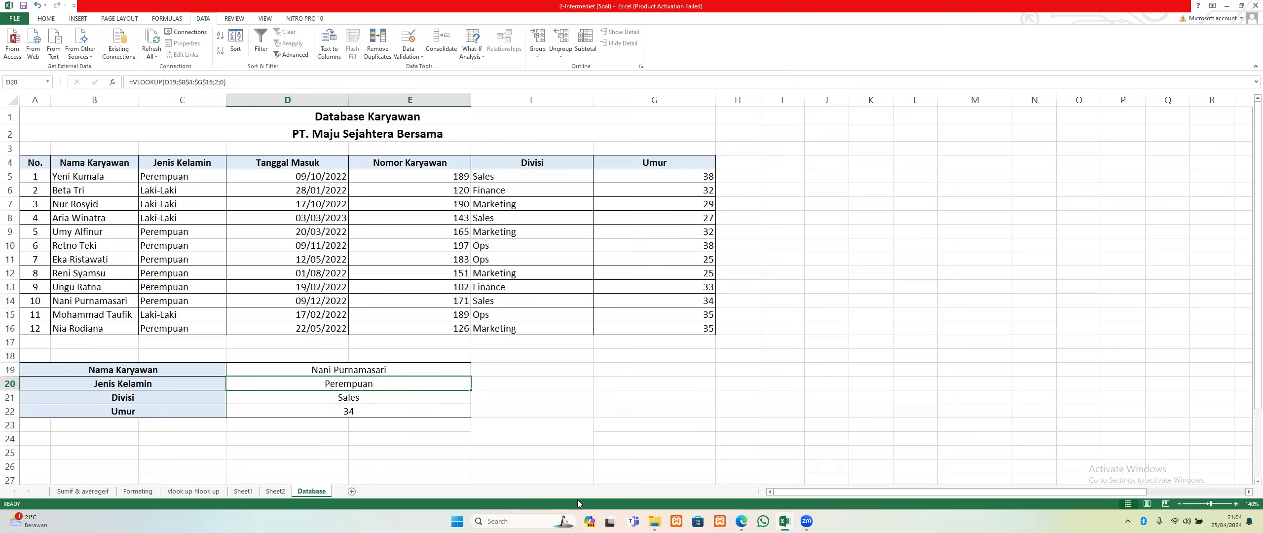
pyautogui.click(423, 371)
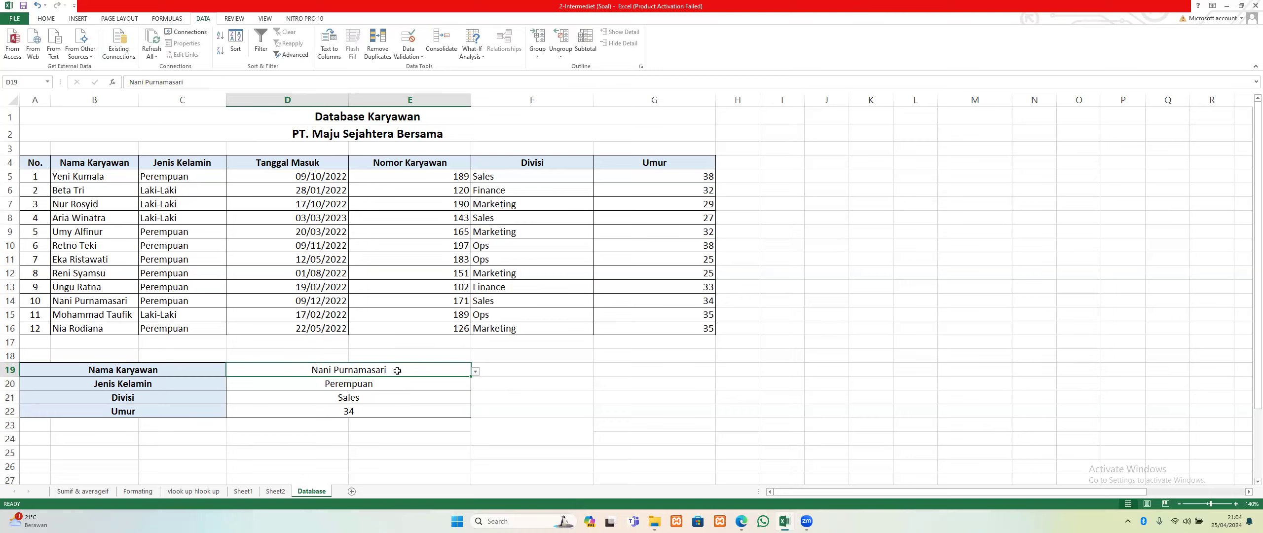
pyautogui.click(398, 384)
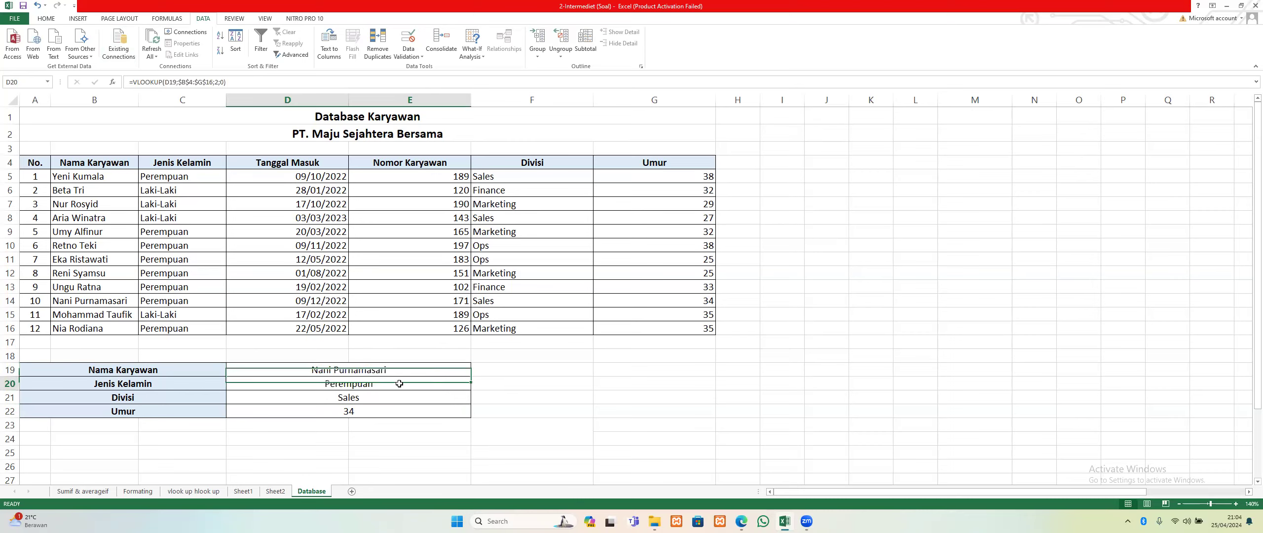
pyautogui.click(395, 415)
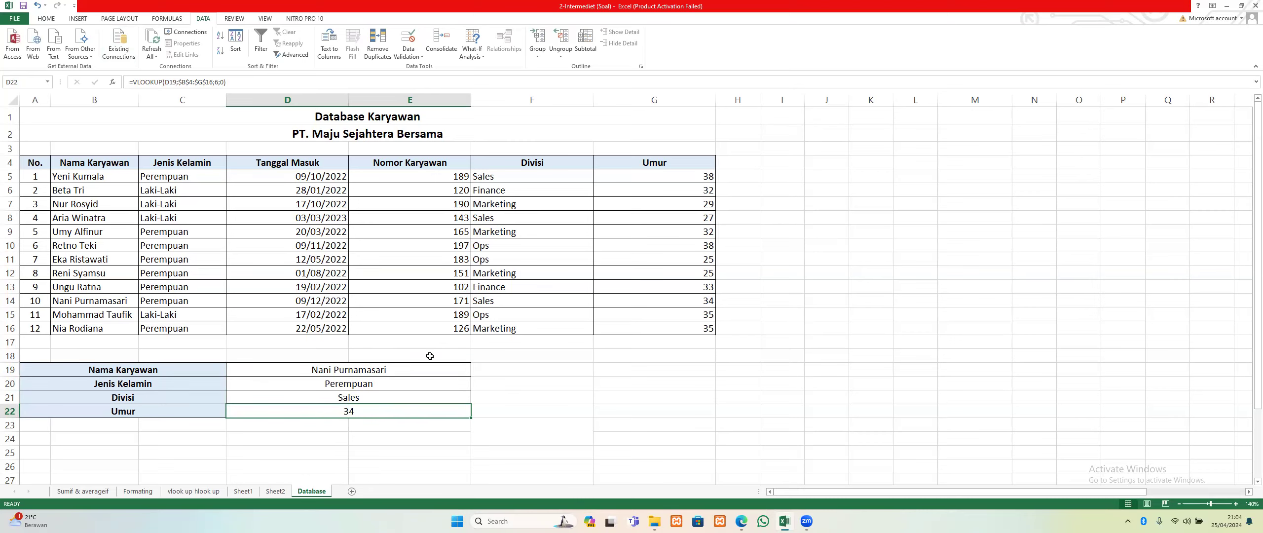